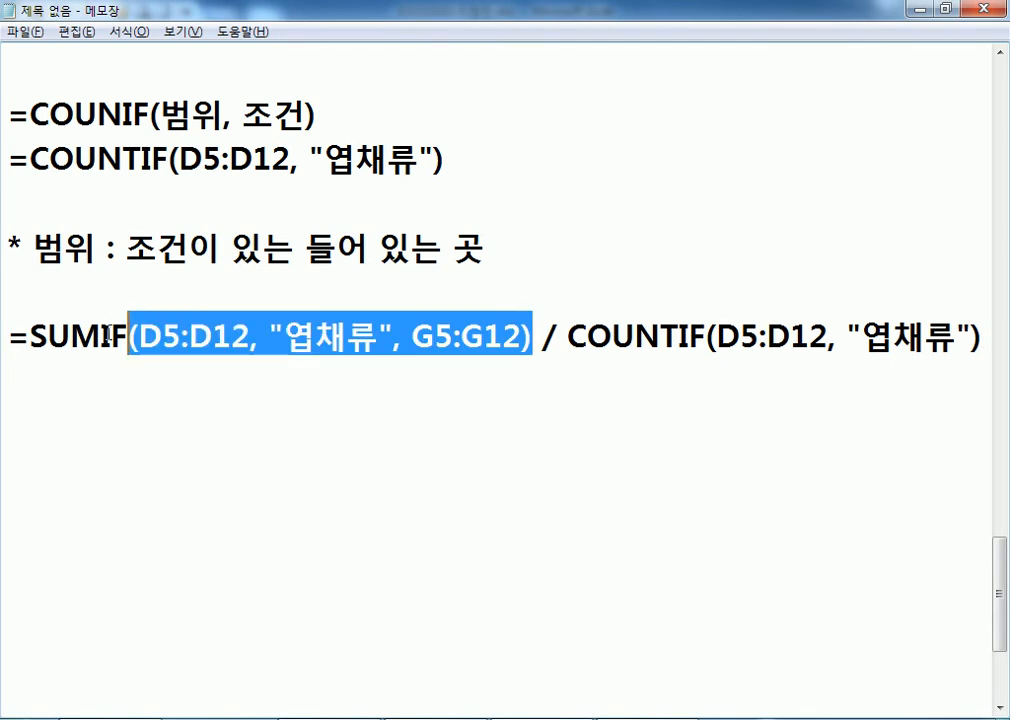
left_click_drag(893, 340, 926, 340)
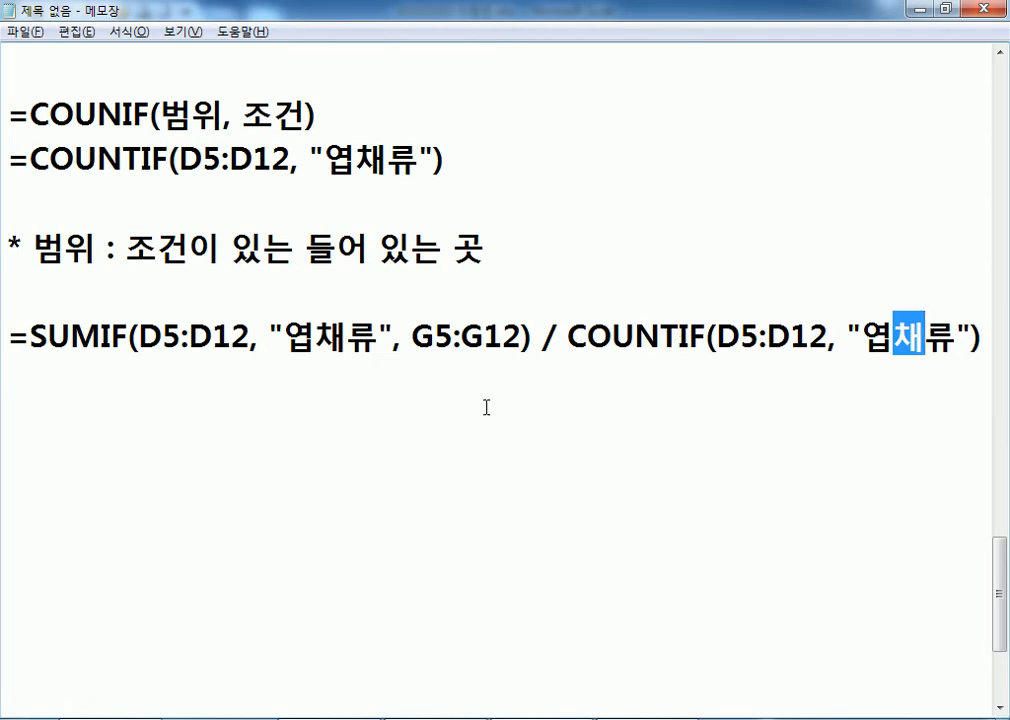
left_click(333, 374)
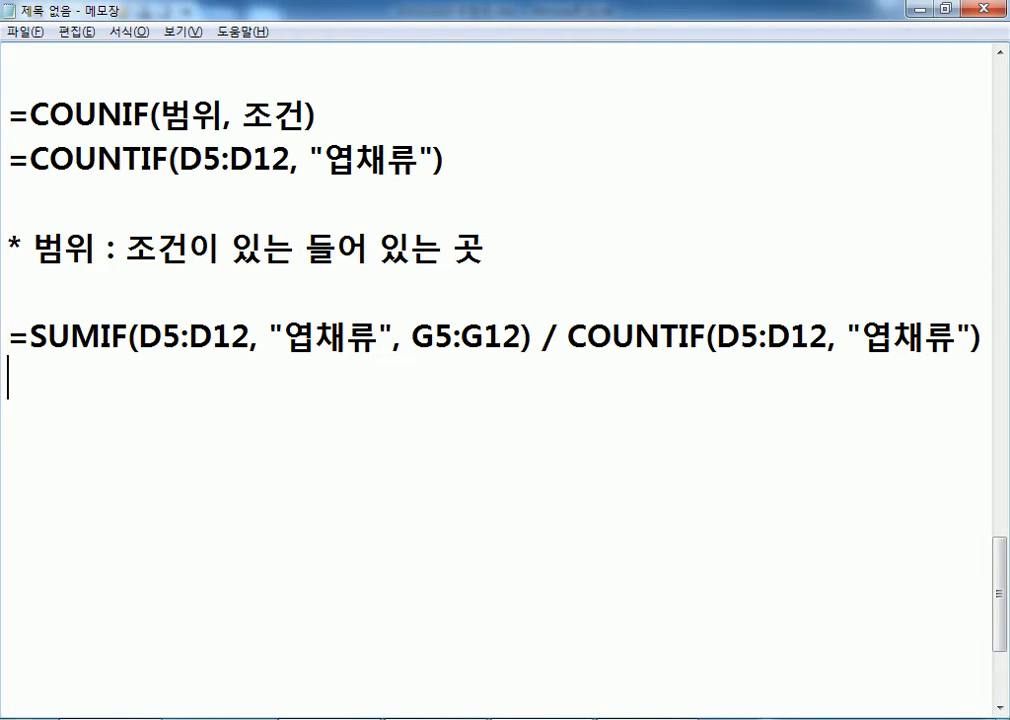
Switch to Chrome and open the 공부방 board's post ITQ자격증_엑셀&한글(04주차_170424)_서부
mouse_move(112, 719)
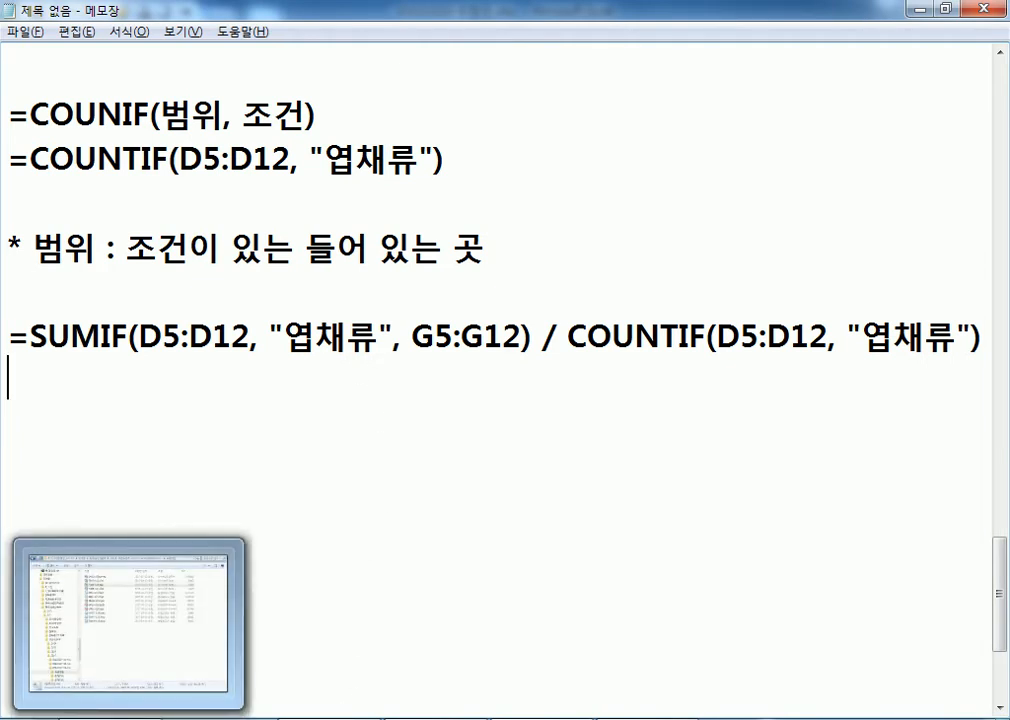
left_click(262, 719)
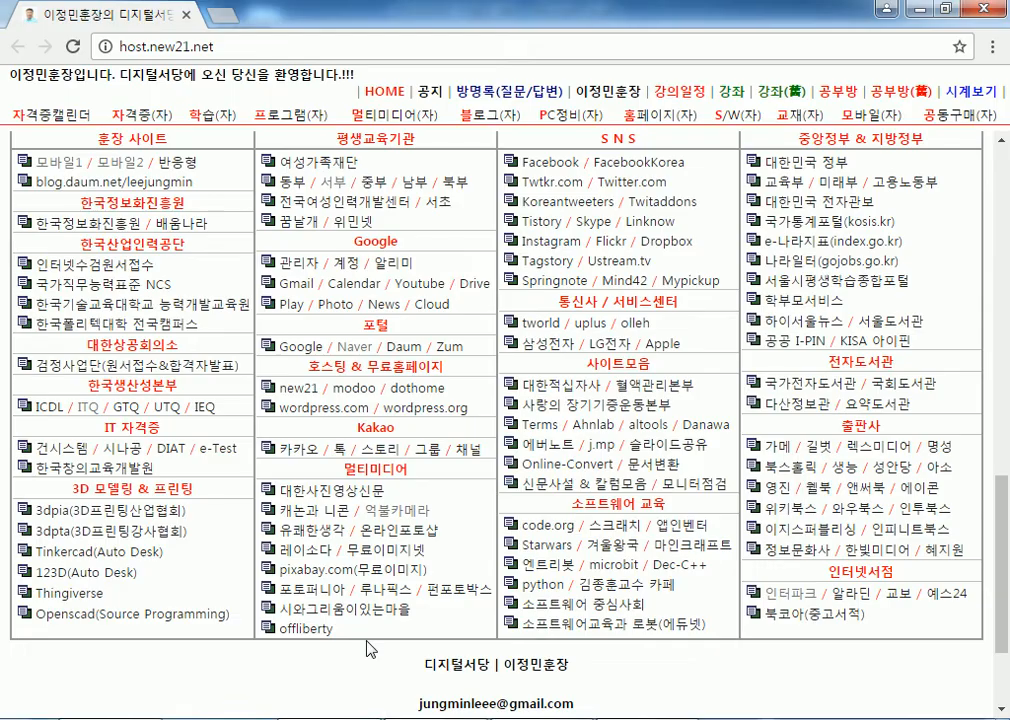
left_click(838, 91)
scroll(400, 482, "down", 3)
scroll(397, 481, "down", 1)
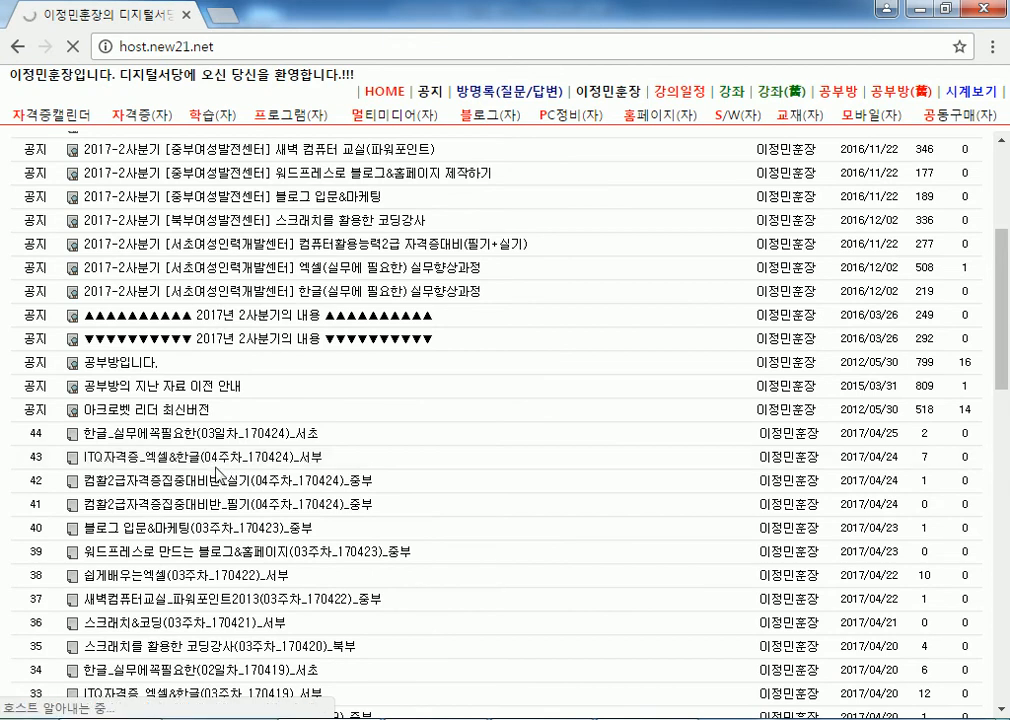
left_click(222, 462)
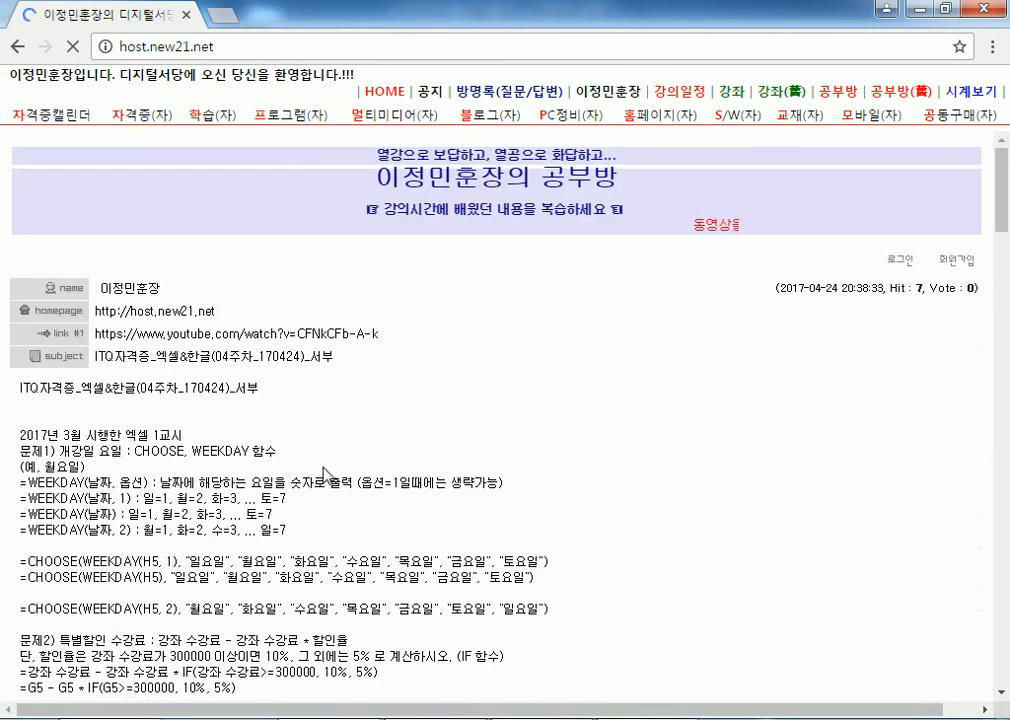
Examine the post's Excel function notes for problems 3 to 6, including the DAVERAGE and ROUND solution for problem 4
scroll(345, 442, "down", 3)
scroll(347, 412, "down", 3)
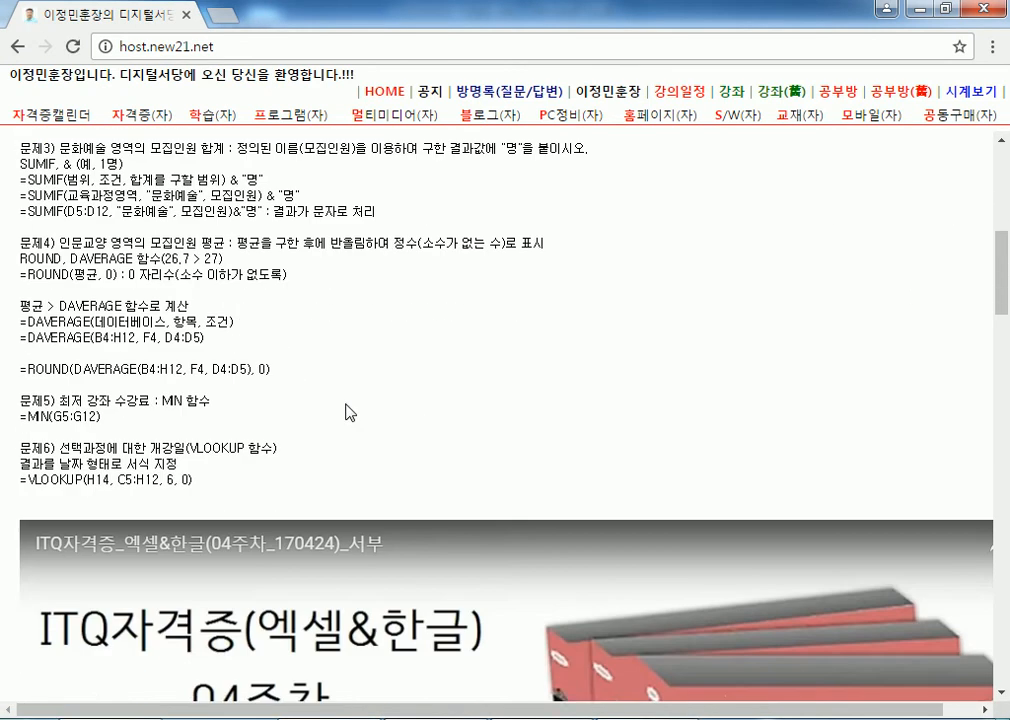
left_click_drag(181, 210, 226, 376)
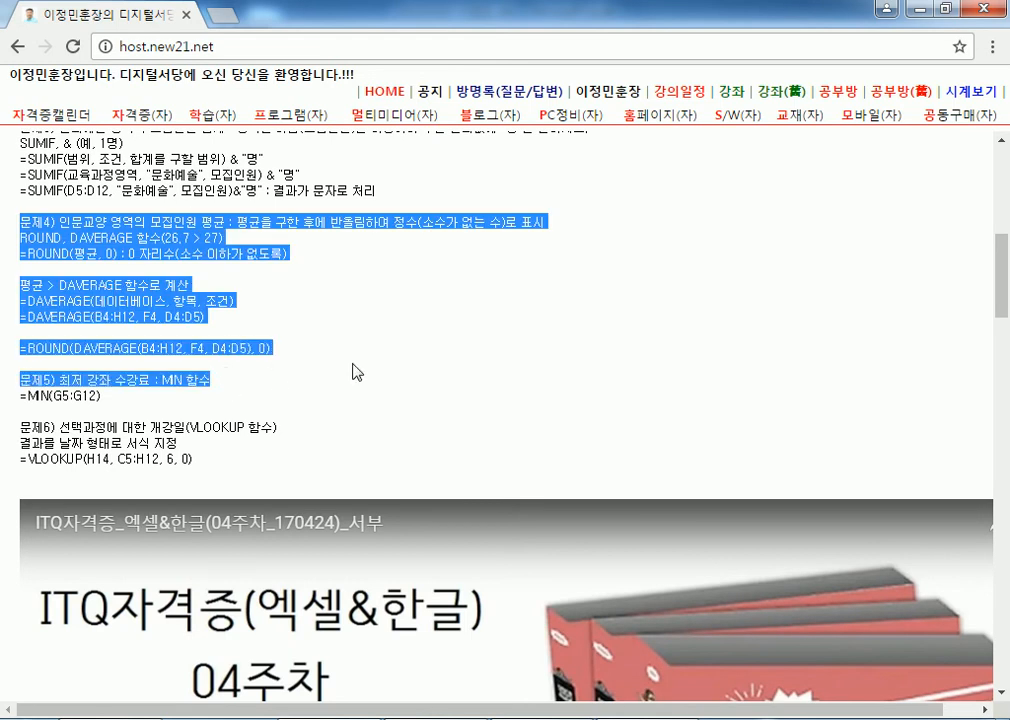
scroll(354, 370, "down", 4)
scroll(354, 368, "up", 10)
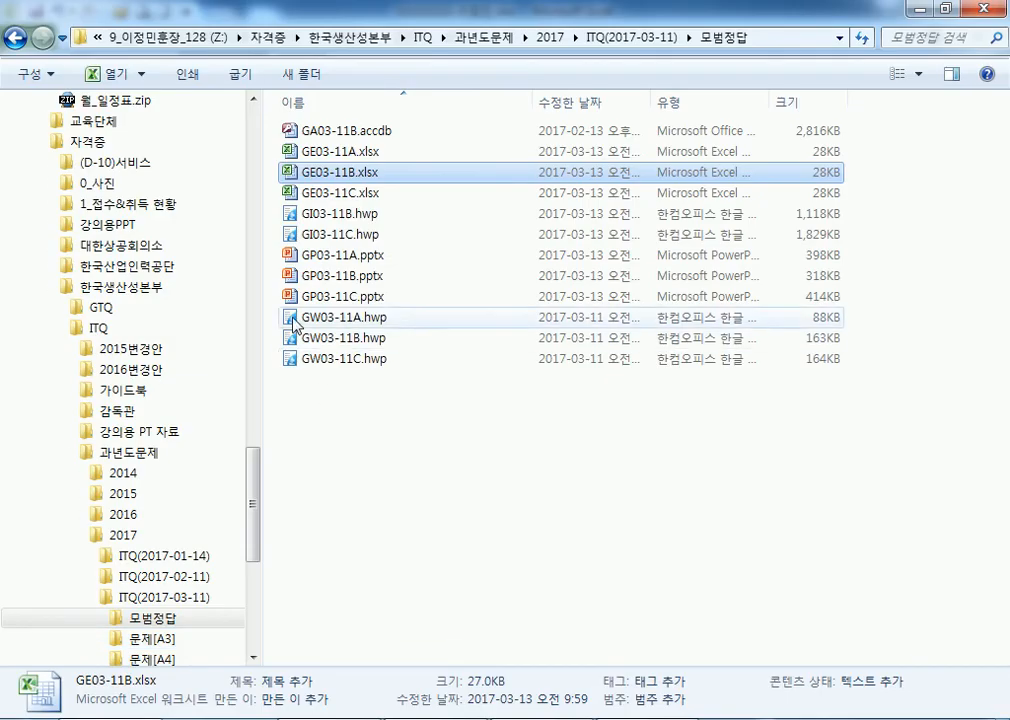
Switch to File Explorer and open the 2017-2 folder inside 강의자료\_강좌녹화
left_click(97, 121)
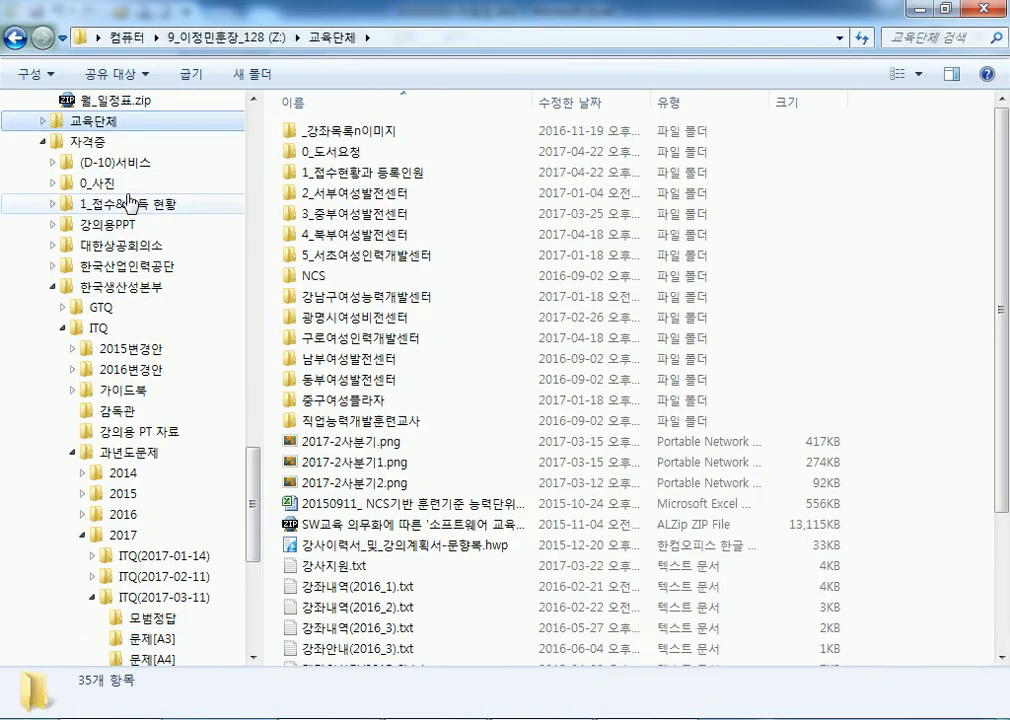
scroll(128, 203, "up", 14)
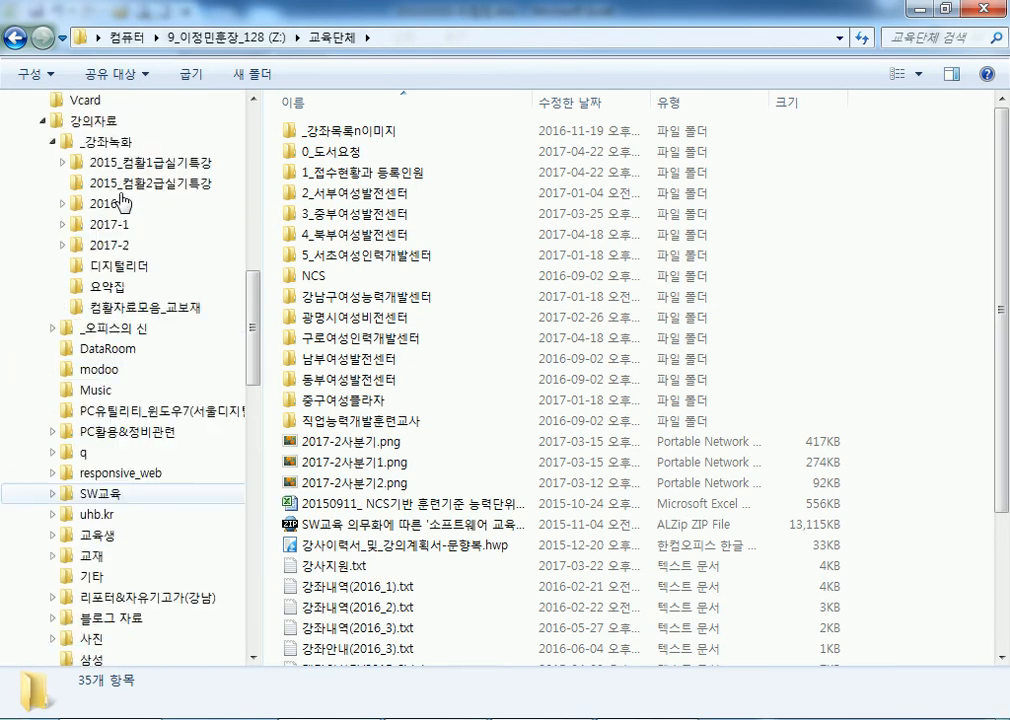
scroll(118, 208, "up", 11)
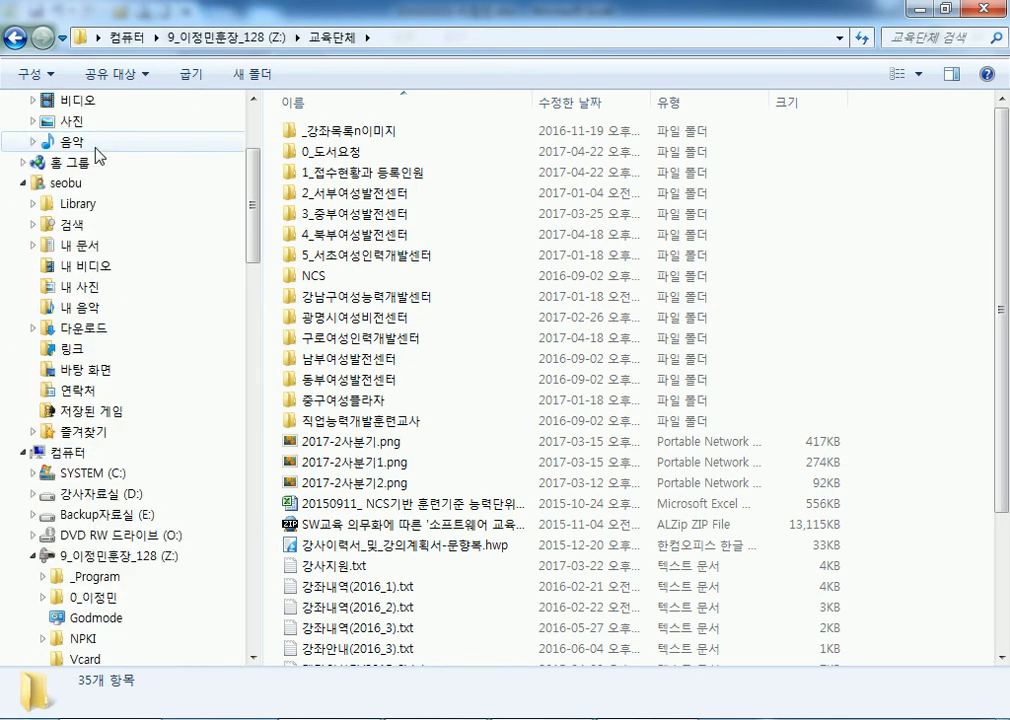
left_click(45, 192)
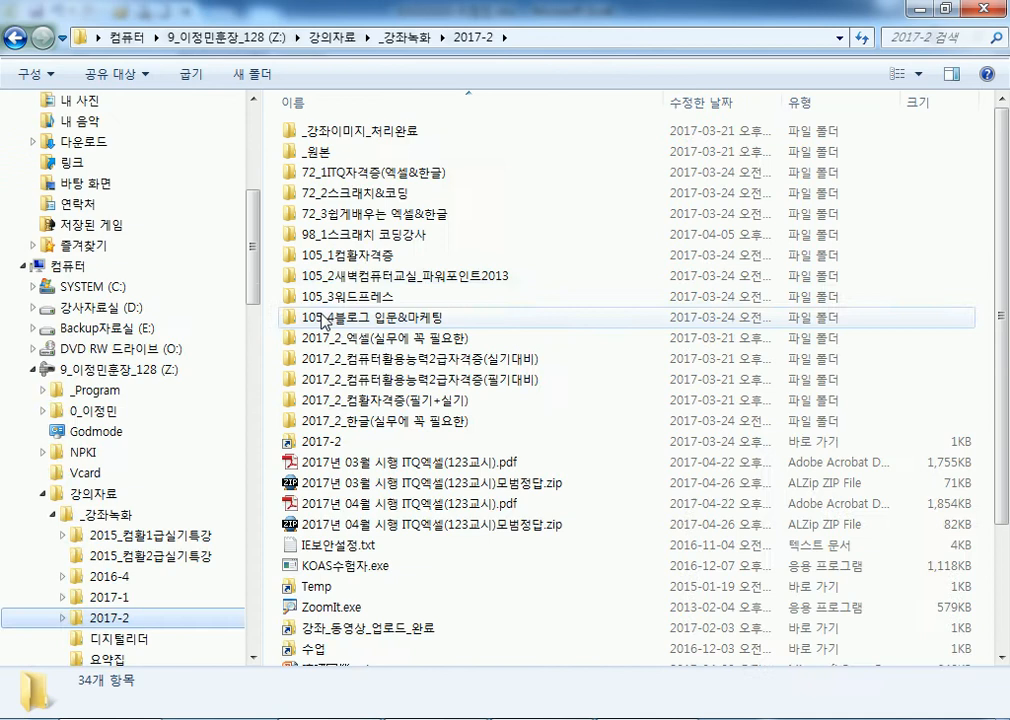
Locate the PDF of the March 2017 ITQ Excel exam and the matching 모범정답 ZIP archive in the folder
left_click(371, 466)
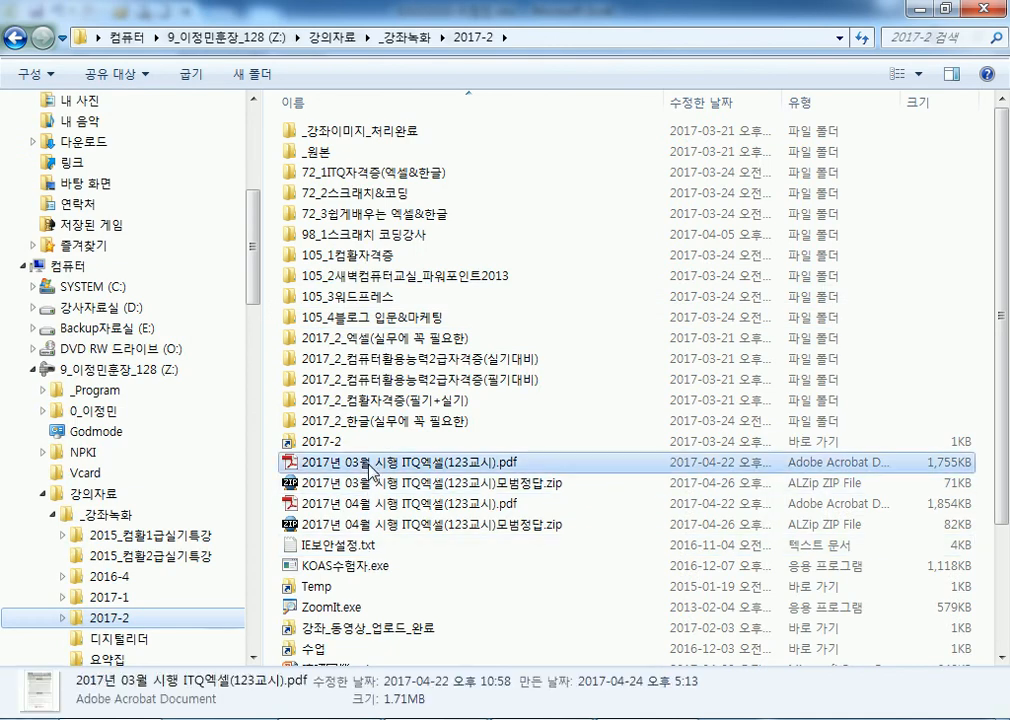
left_click(518, 487)
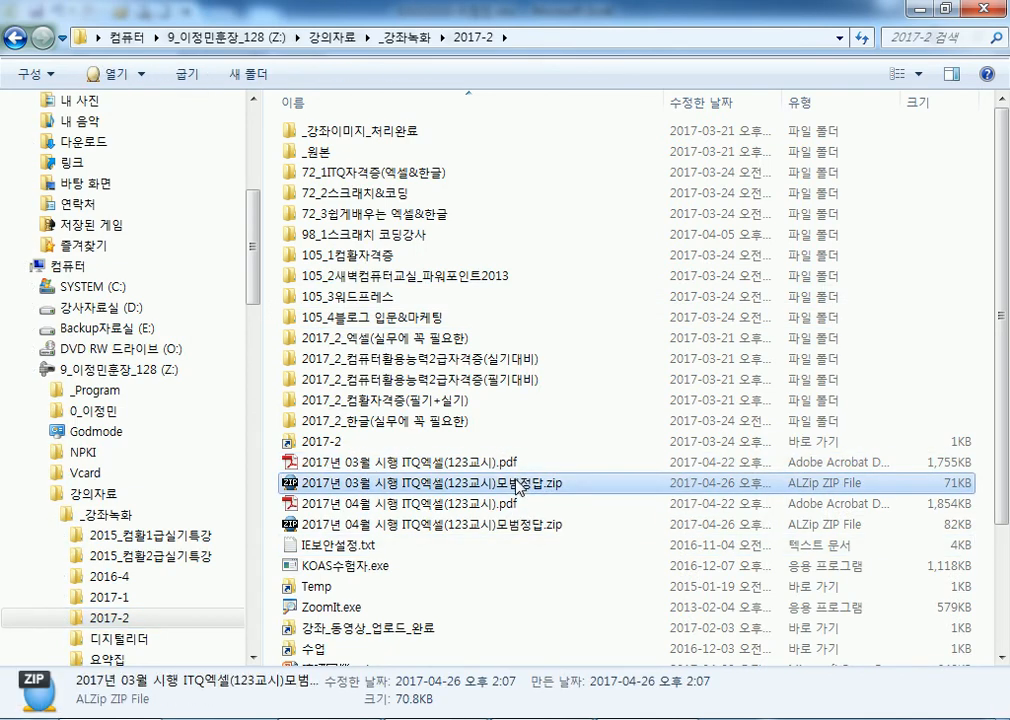
scroll(522, 491, "down", 1)
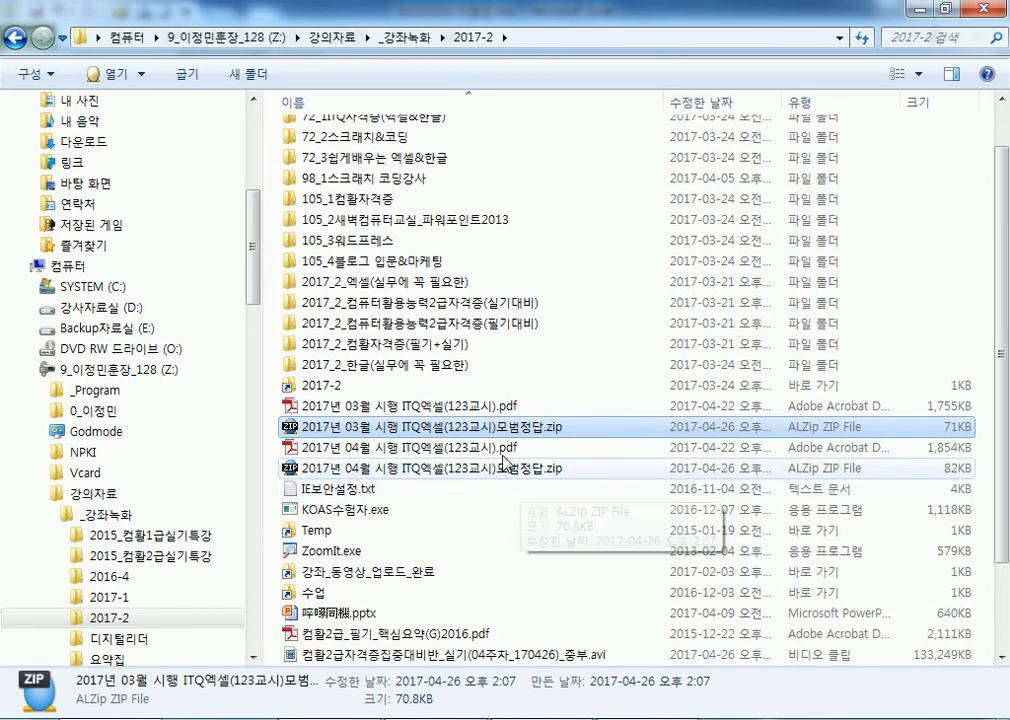
left_click(490, 410)
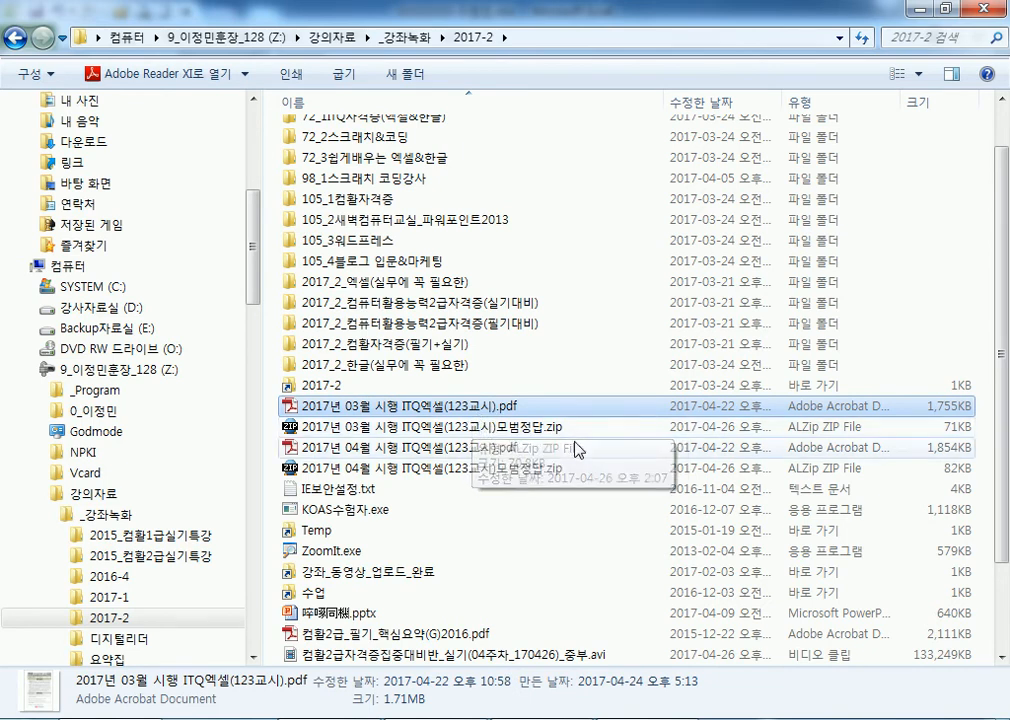
left_click(506, 430)
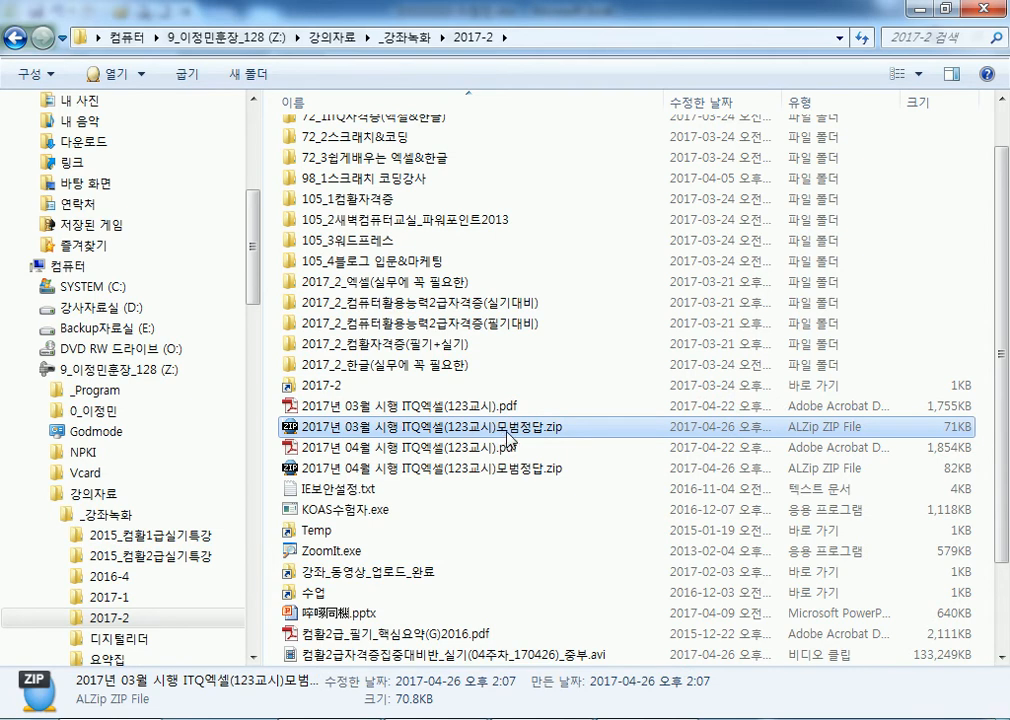
Go to the 모범정답 folder under ITQ(2017-03-11) and try to open GE03-11B.xlsx
left_click_drag(255, 286, 266, 543)
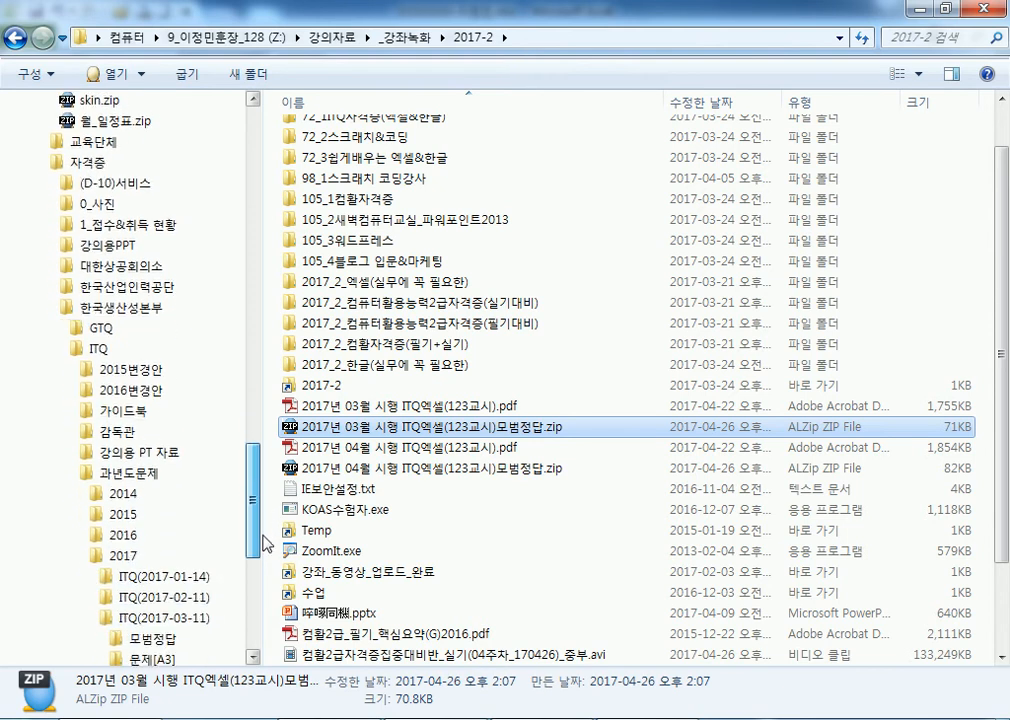
left_click(150, 615)
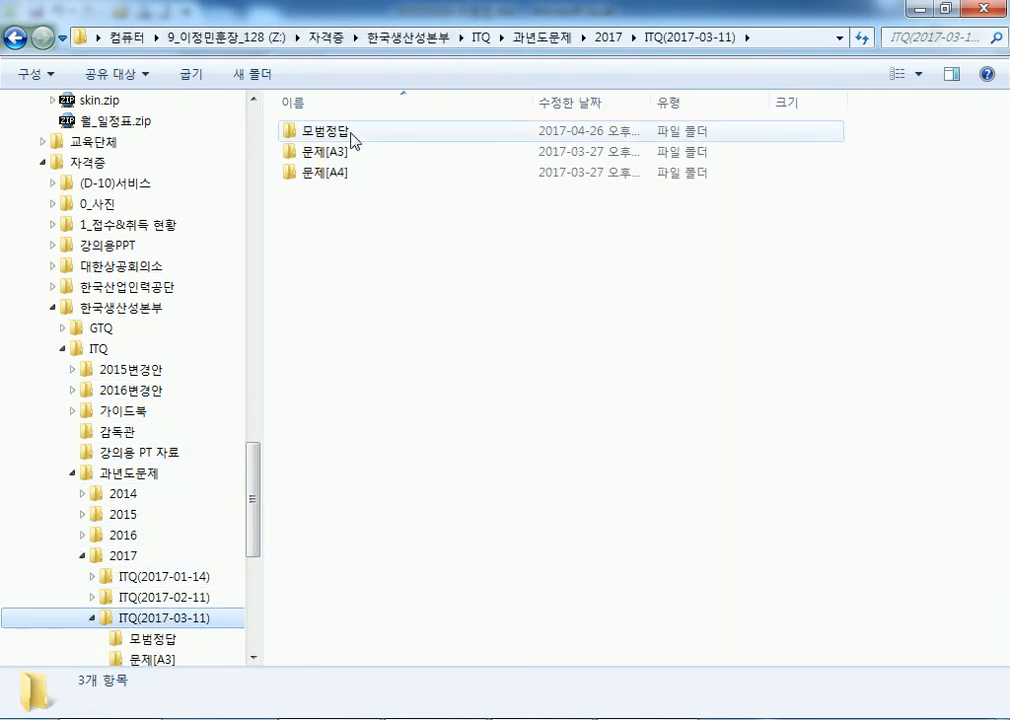
double_click(352, 140)
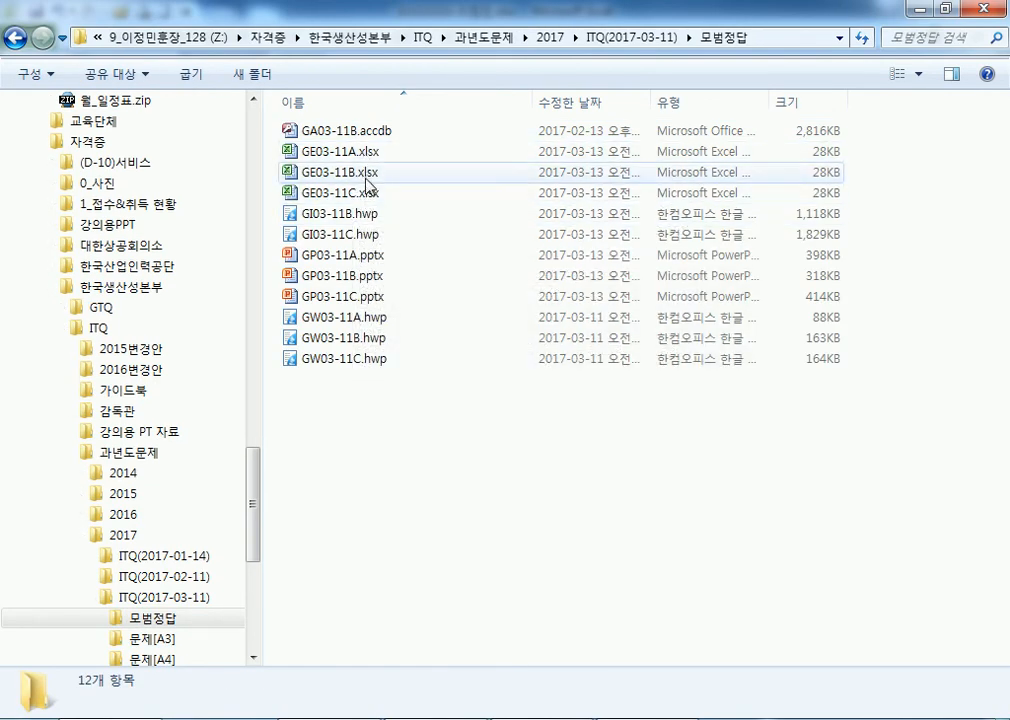
double_click(368, 177)
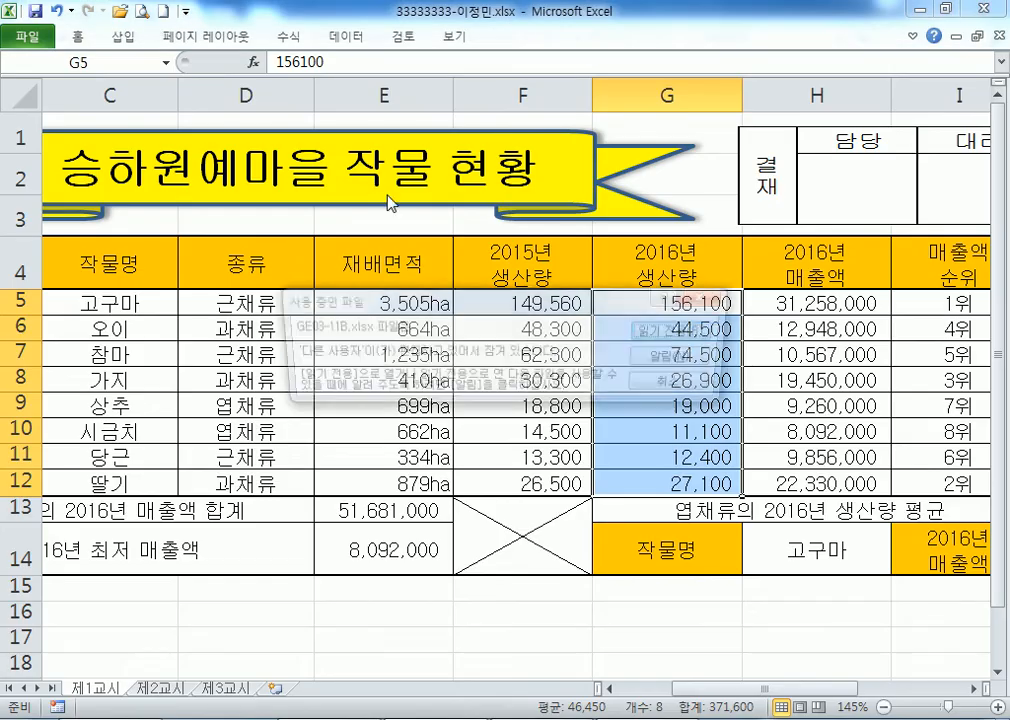
left_click(660, 386)
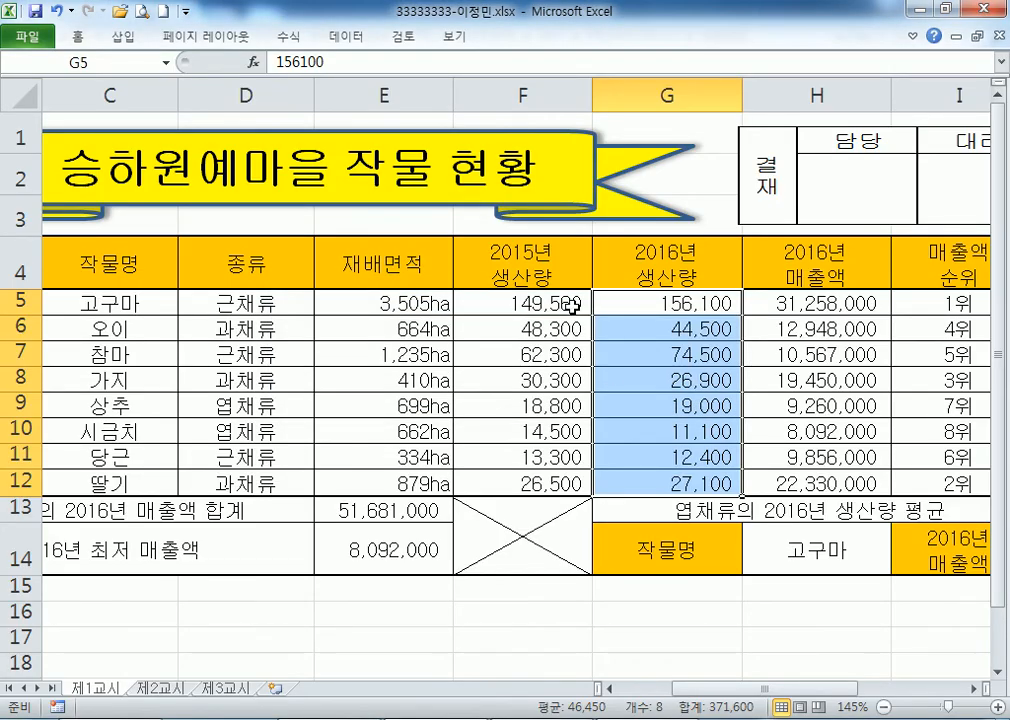
Inspect the formula in cell E13 of the crop workbook and review the AVERAGEIF, SUMIF and COUNTIF notes in Notepad
key("alt+Tab")
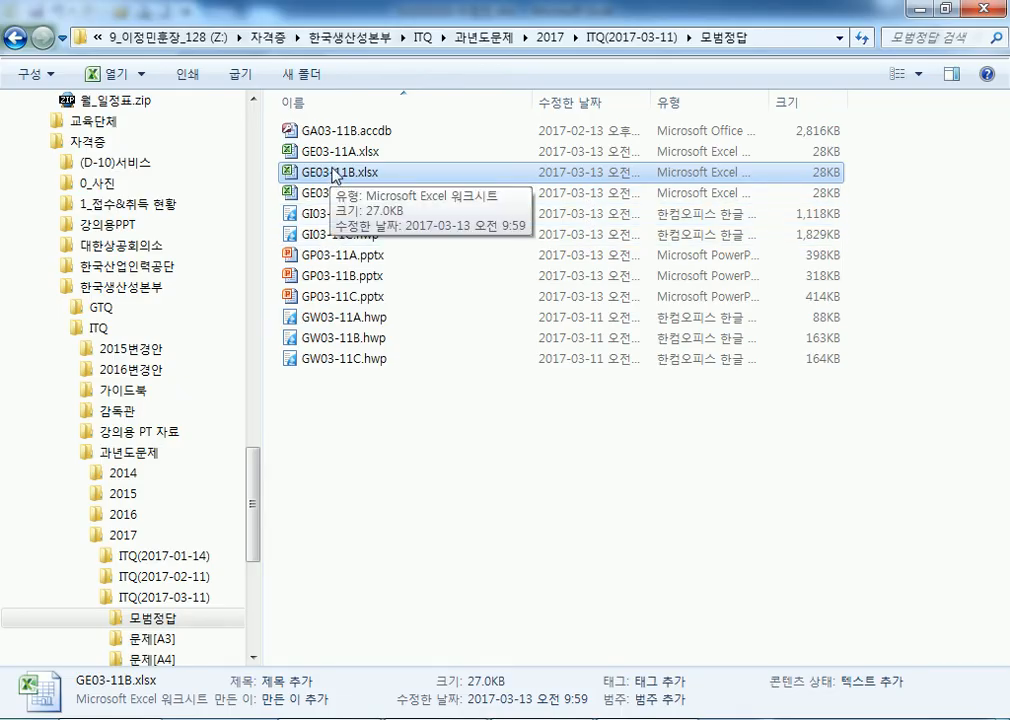
key("alt+Tab")
left_click(383, 511)
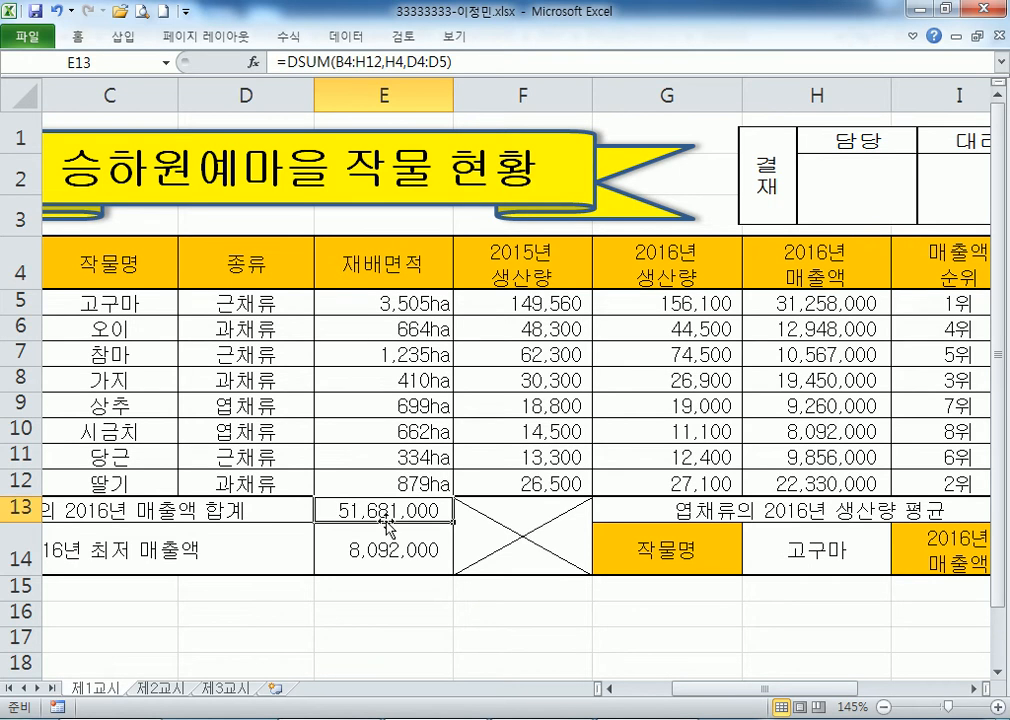
key("alt+Tab")
scroll(185, 371, "up", 8)
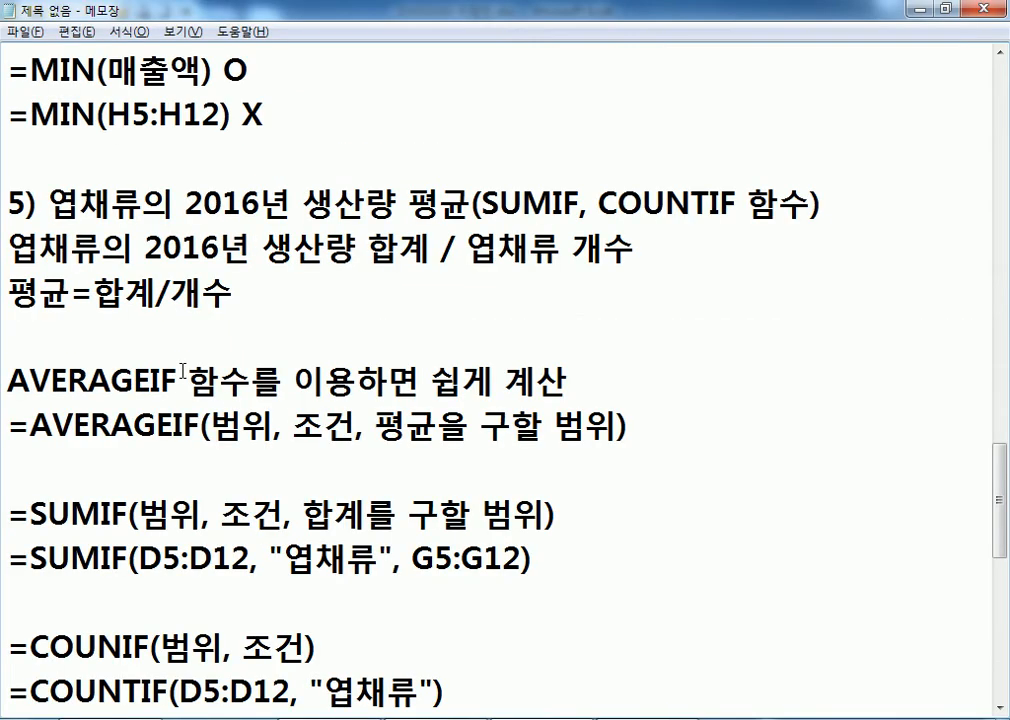
scroll(185, 371, "down", 8)
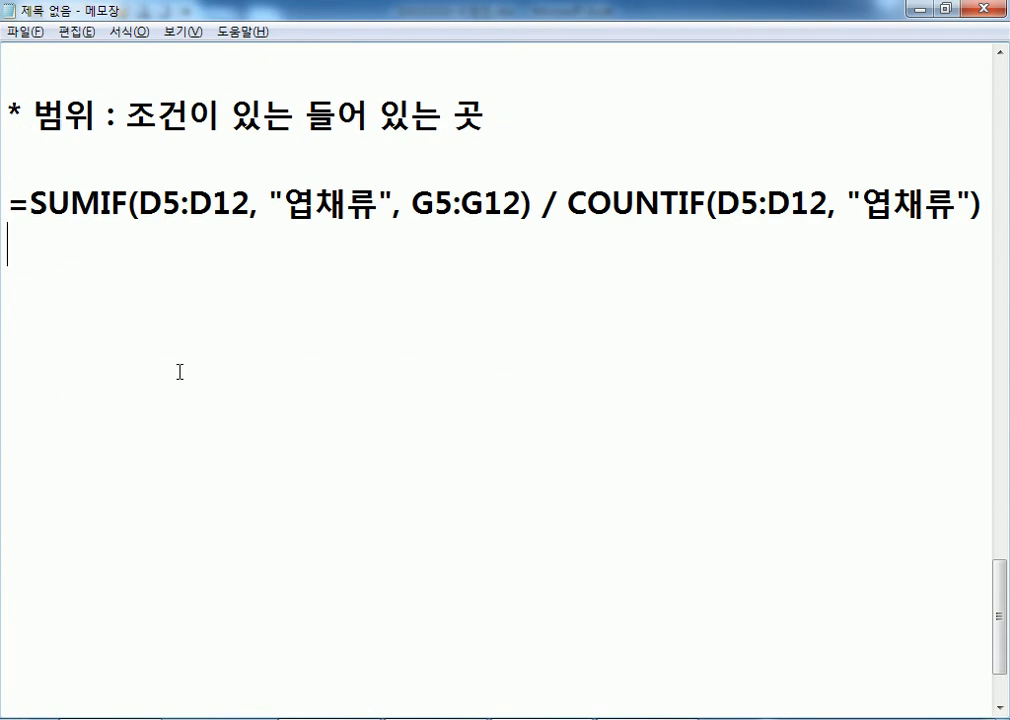
key("alt+Tab")
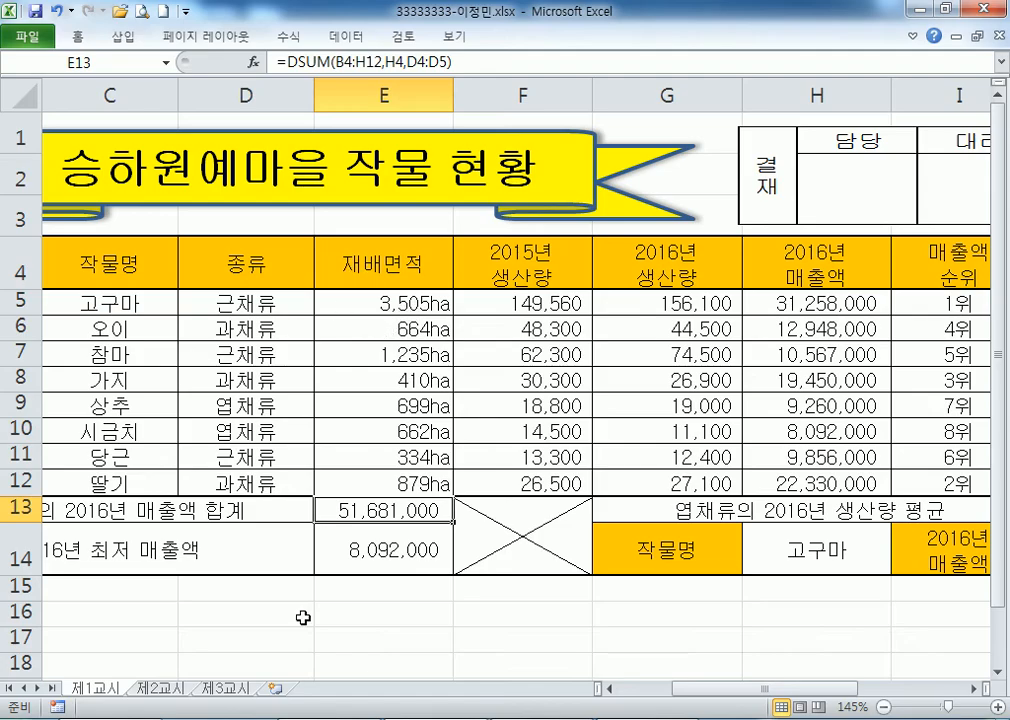
key("alt+Tab")
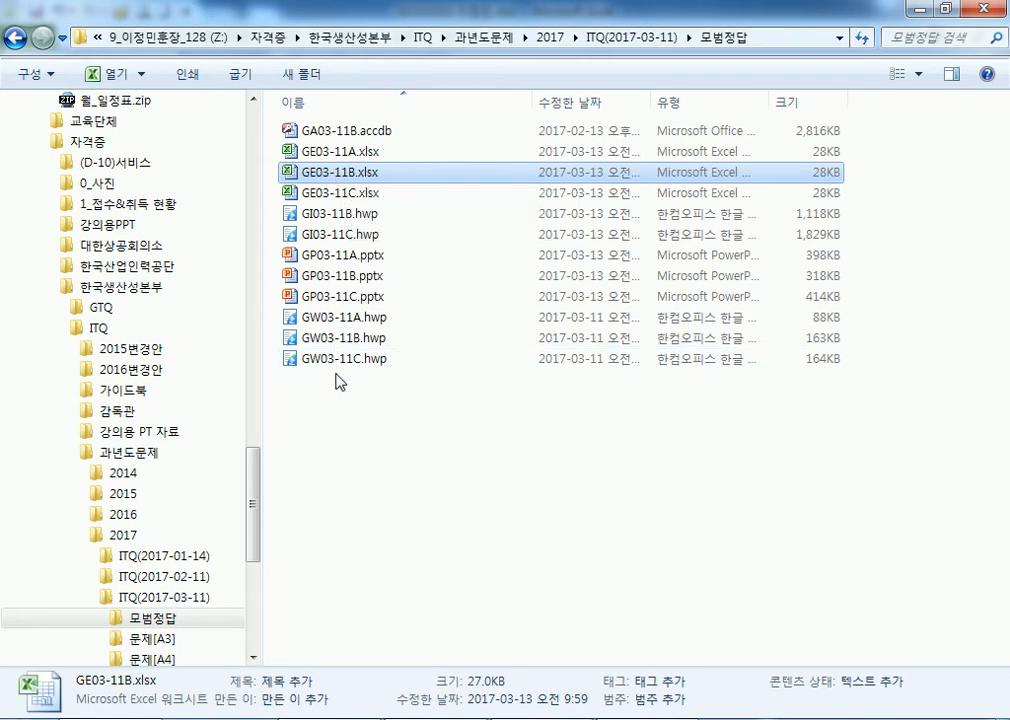
left_click(98, 328)
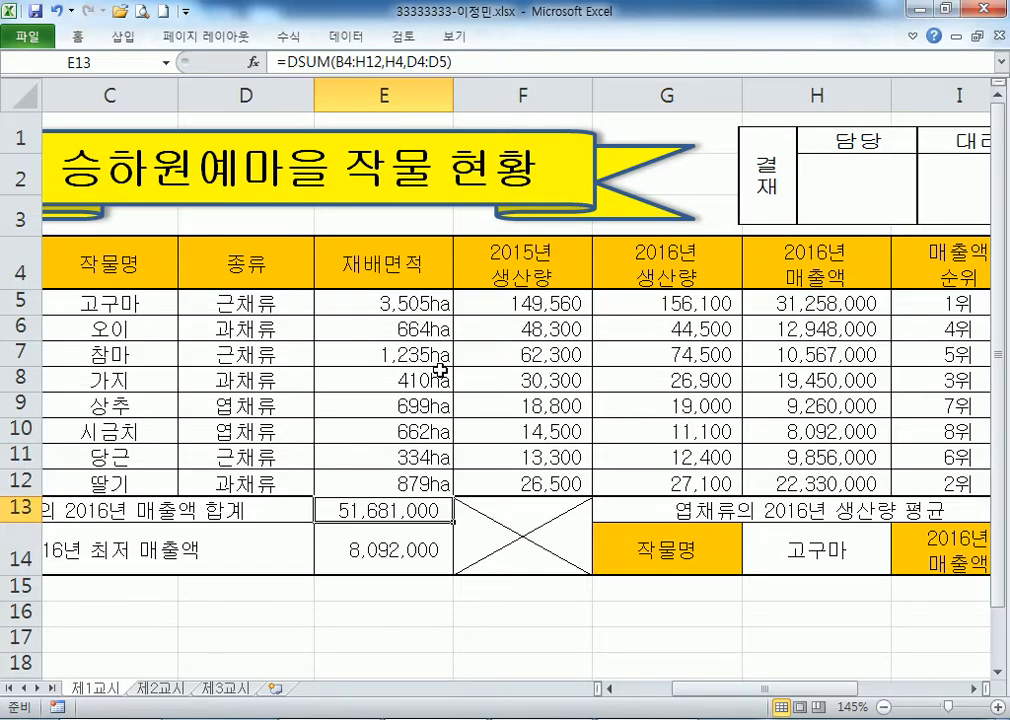
Try to save the crop workbook with Excel's repair option, overwriting the existing file of the same name in the ITQ folder
left_click(33, 12)
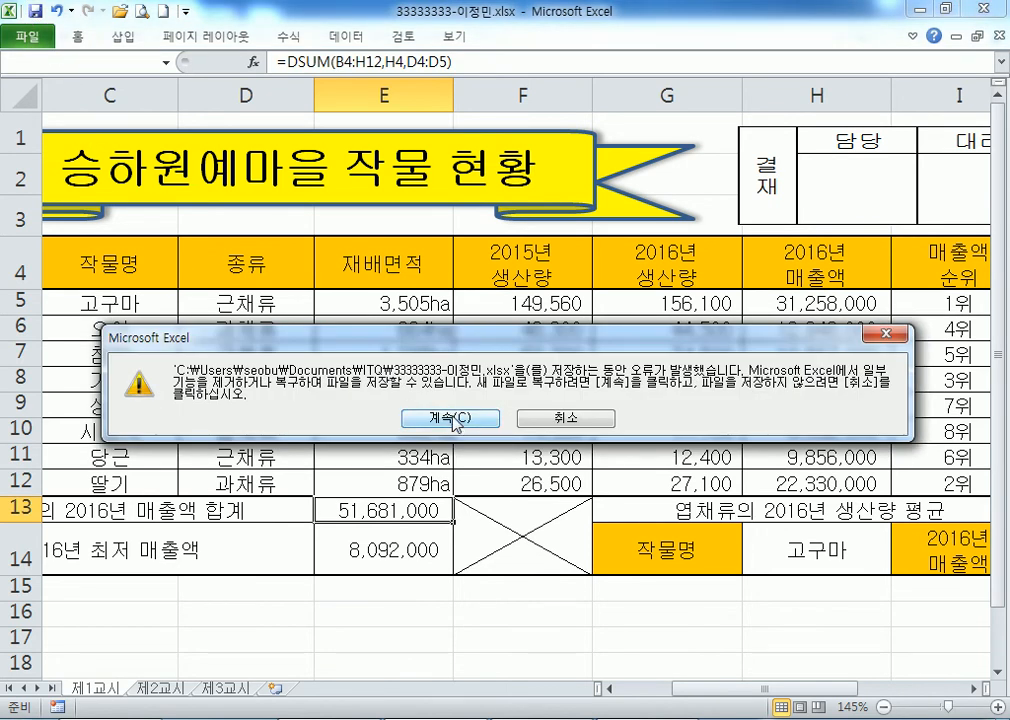
left_click(455, 420)
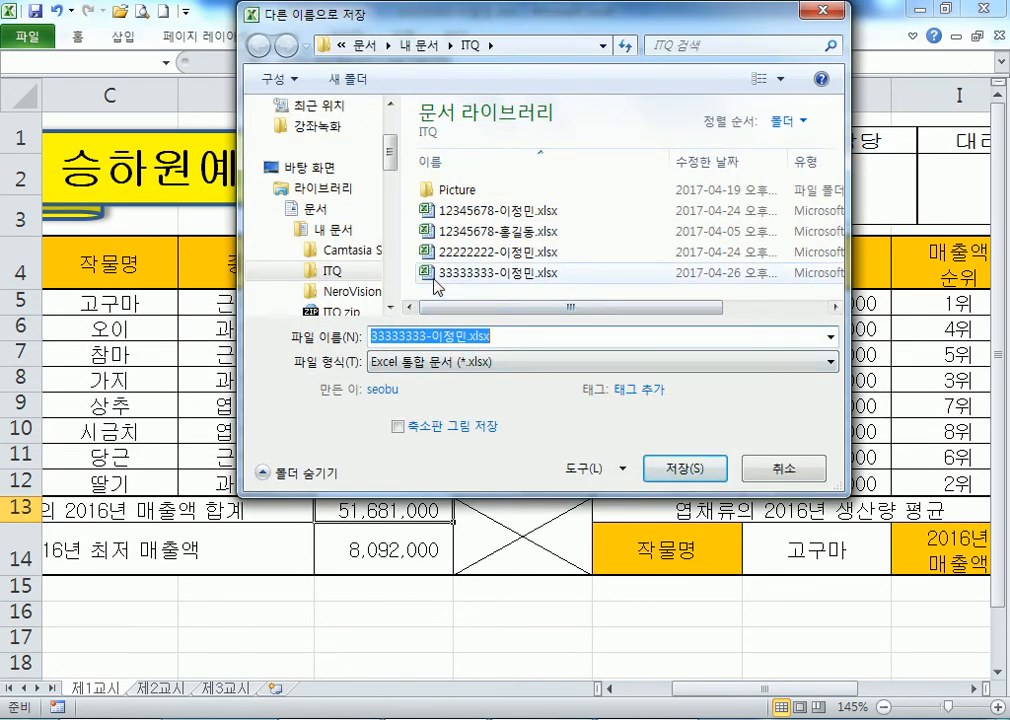
double_click(434, 278)
left_click(513, 377)
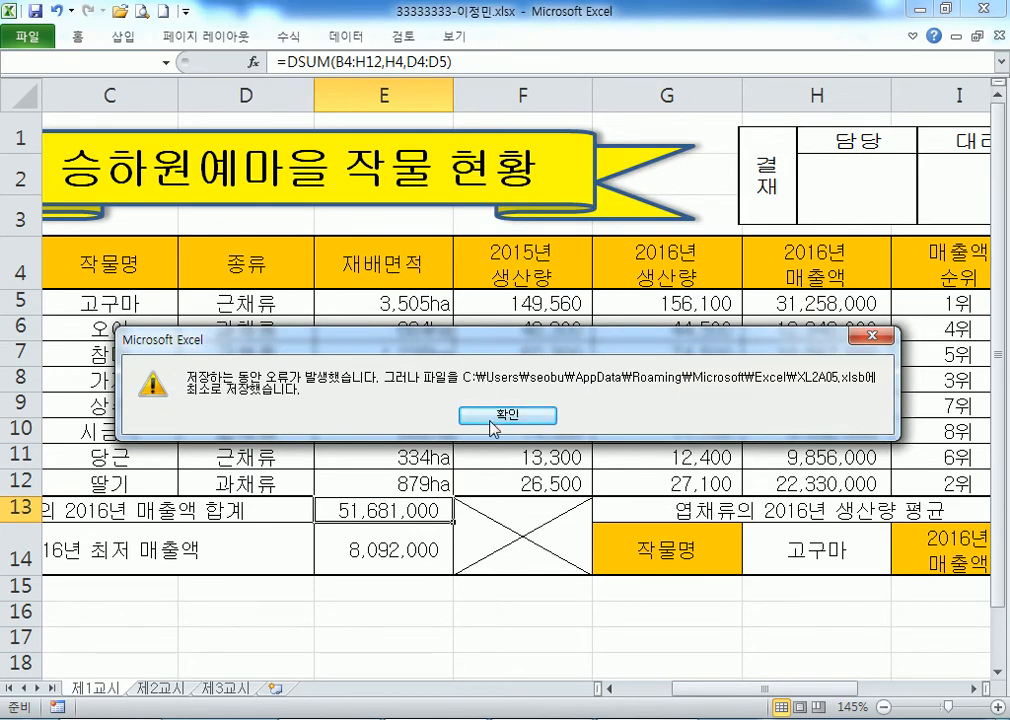
key("Return")
left_click(884, 318)
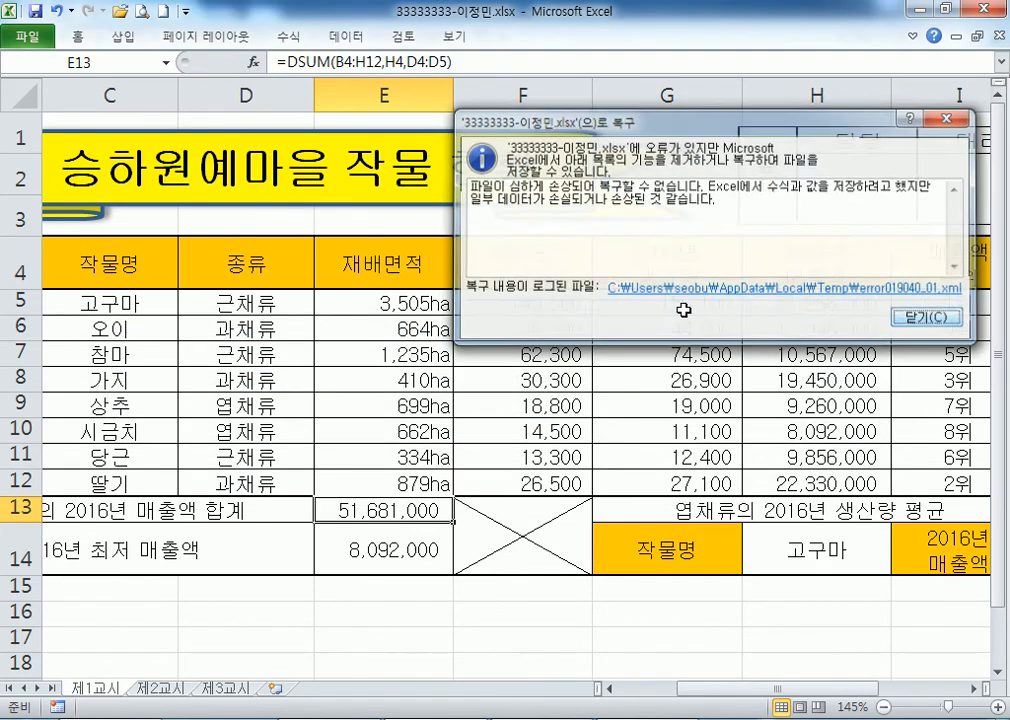
Try to save the crop workbook in the ITQ folder under a new name with the number prefix 44444444, declining the repair
left_click(24, 38)
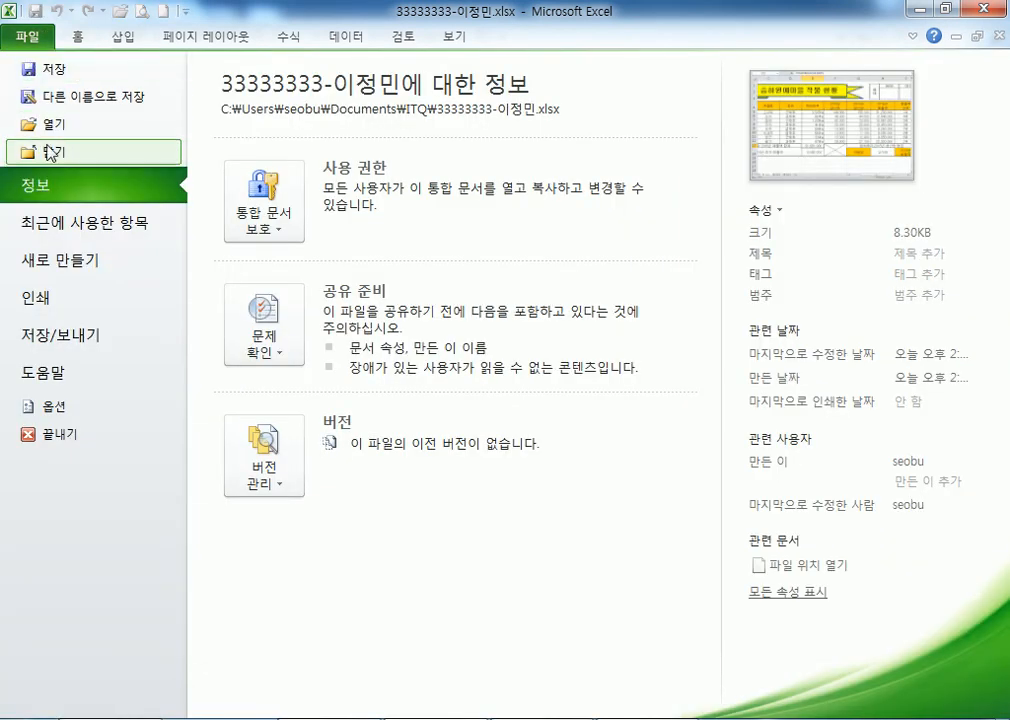
left_click(62, 99)
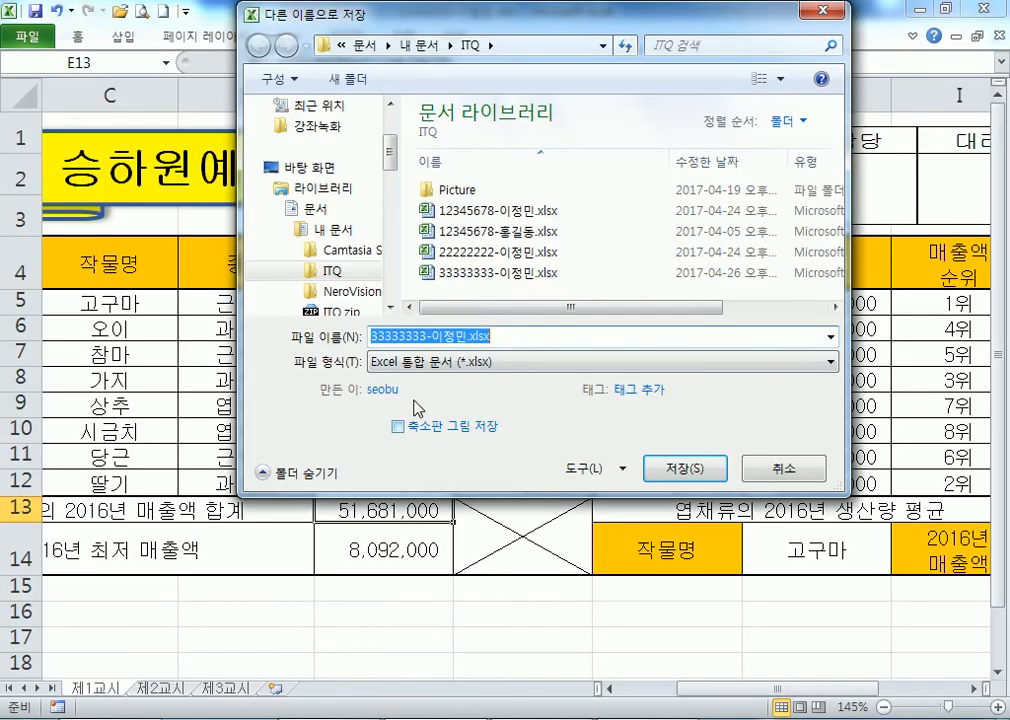
left_click_drag(428, 340, 330, 330)
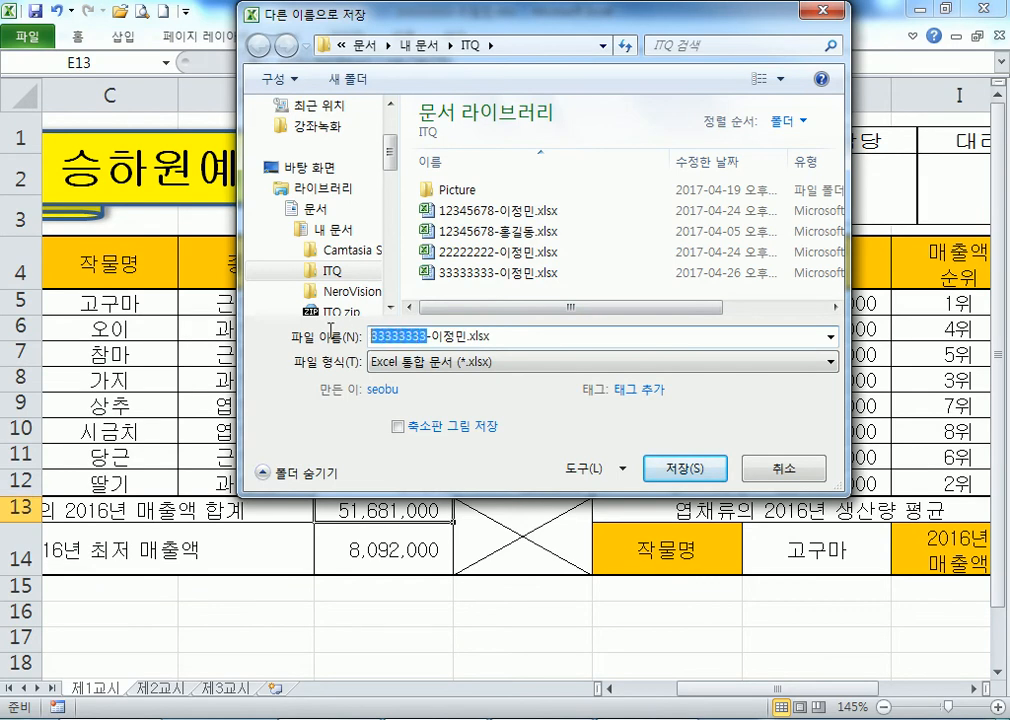
type("44444444")
left_click(652, 467)
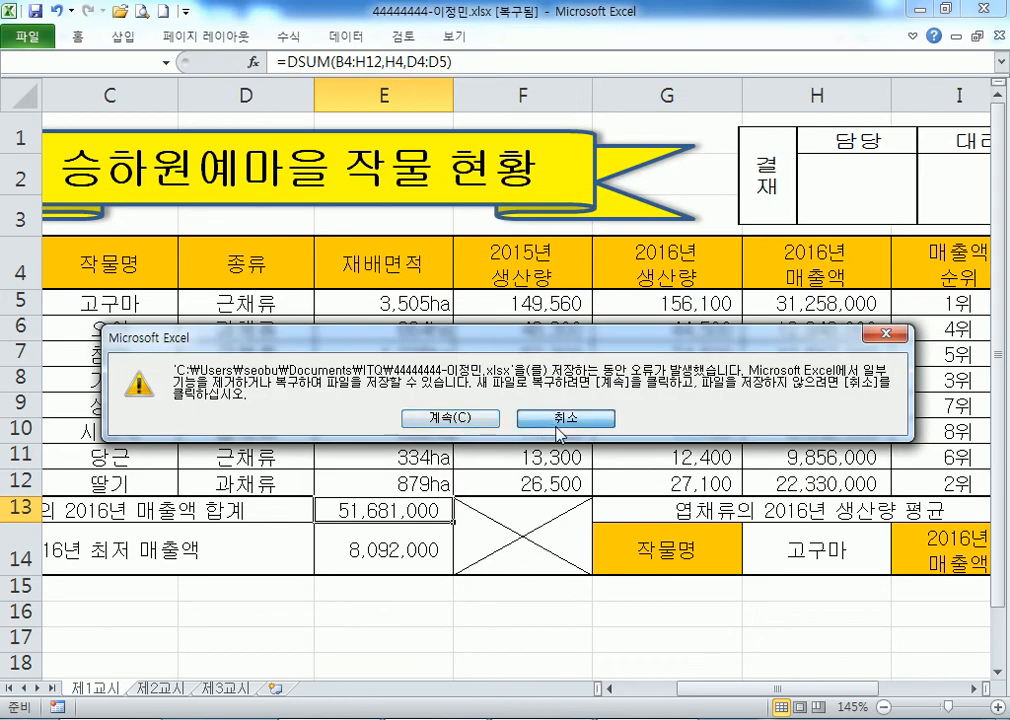
left_click(561, 425)
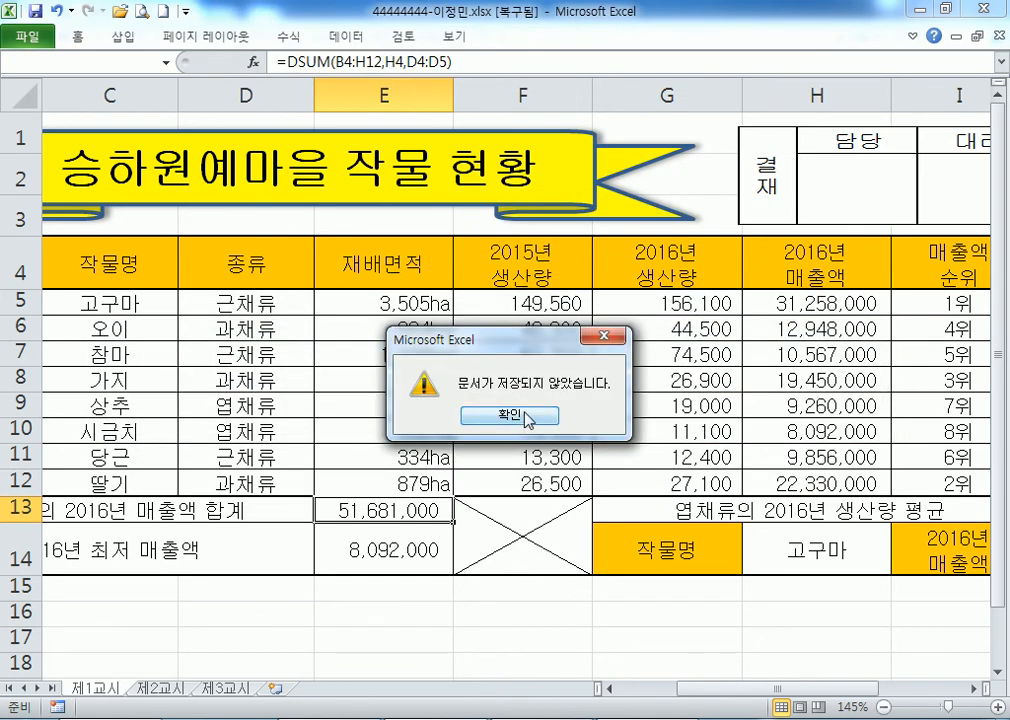
left_click(522, 415)
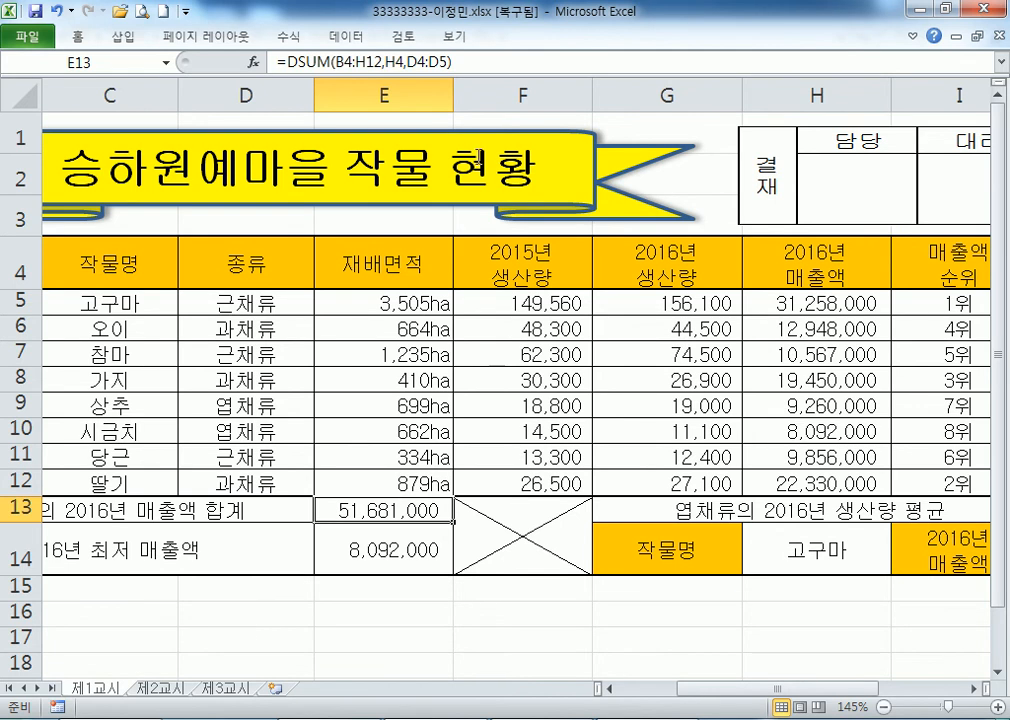
Examine the 작물명 lookup value in H14 and the 2016년 매출액 figures in H5:H12 on the 제1교시 sheet
scroll(473, 383, "down", 4)
scroll(476, 395, "up", 4)
scroll(476, 390, "down", 4)
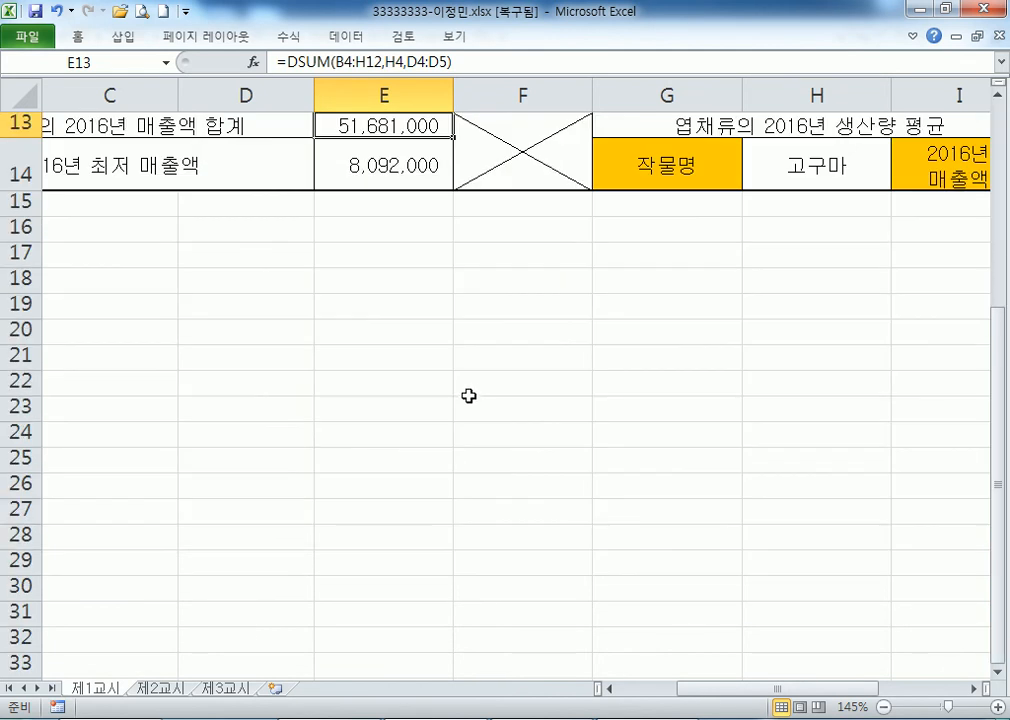
scroll(390, 379, "down", 3)
left_click(851, 400)
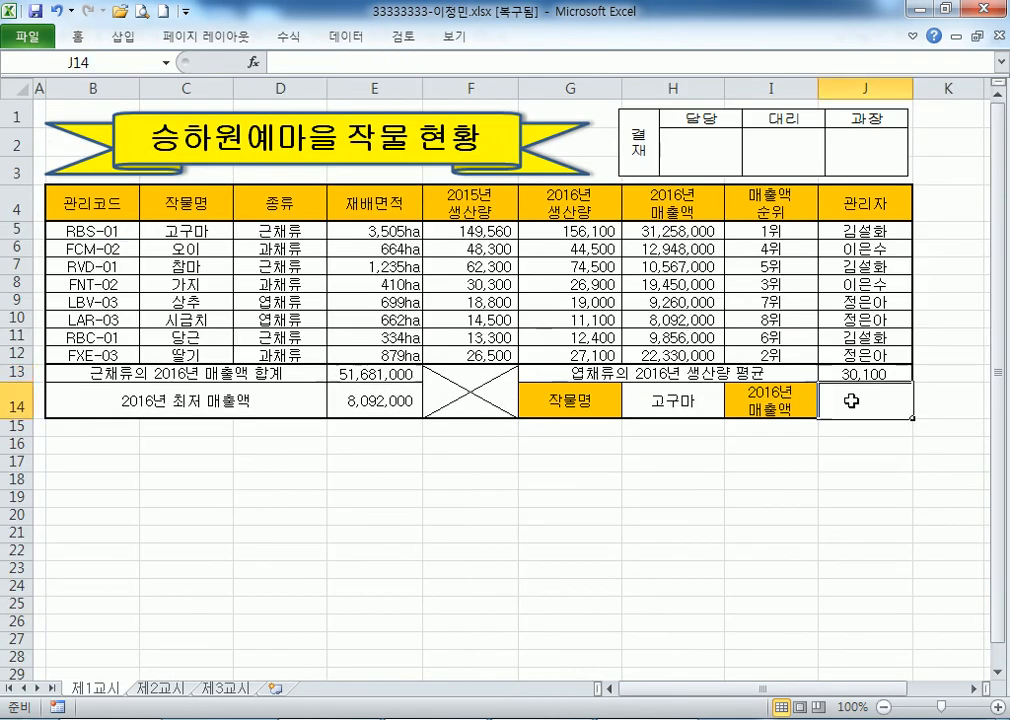
left_click_drag(852, 689, 972, 689)
left_click(997, 672)
left_click(997, 672)
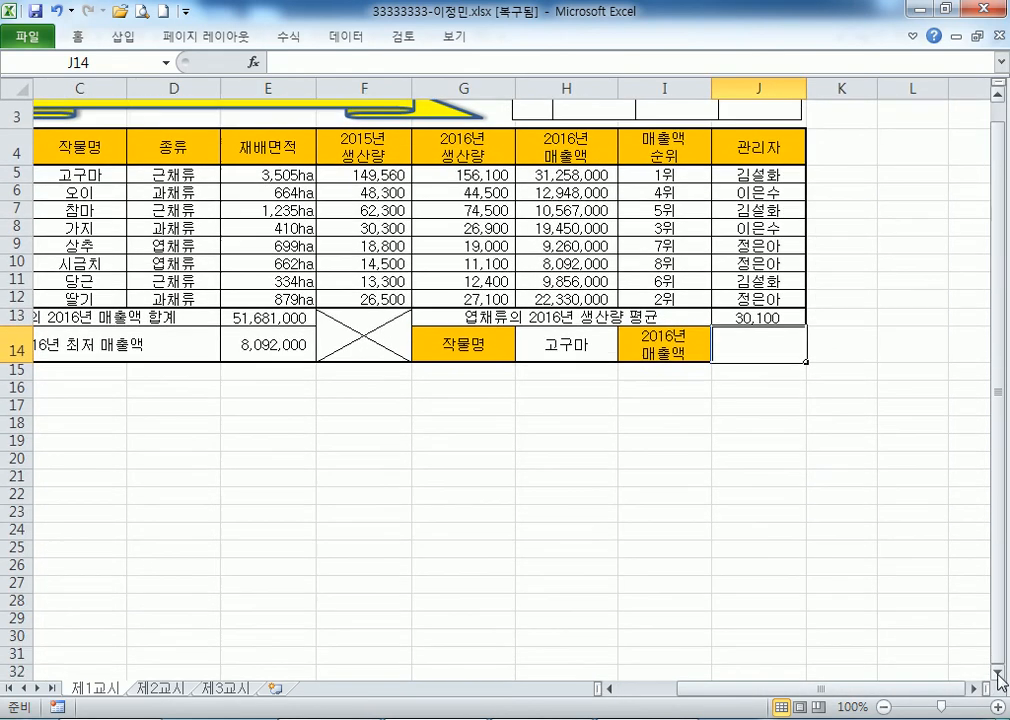
scroll(731, 347, "up", 2)
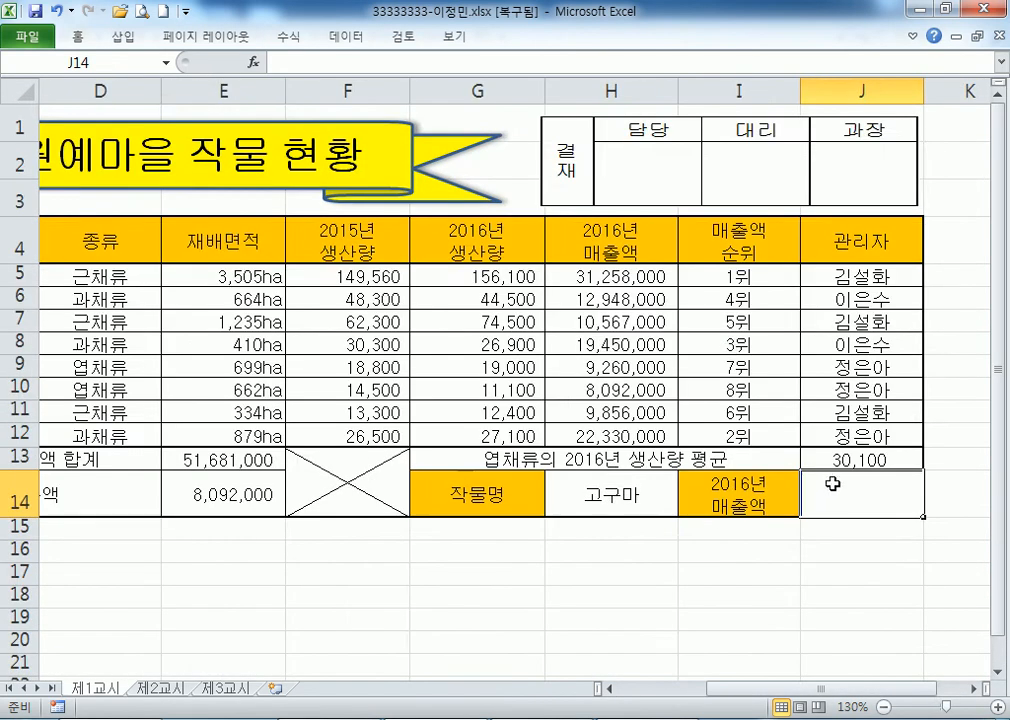
left_click_drag(823, 690, 908, 677)
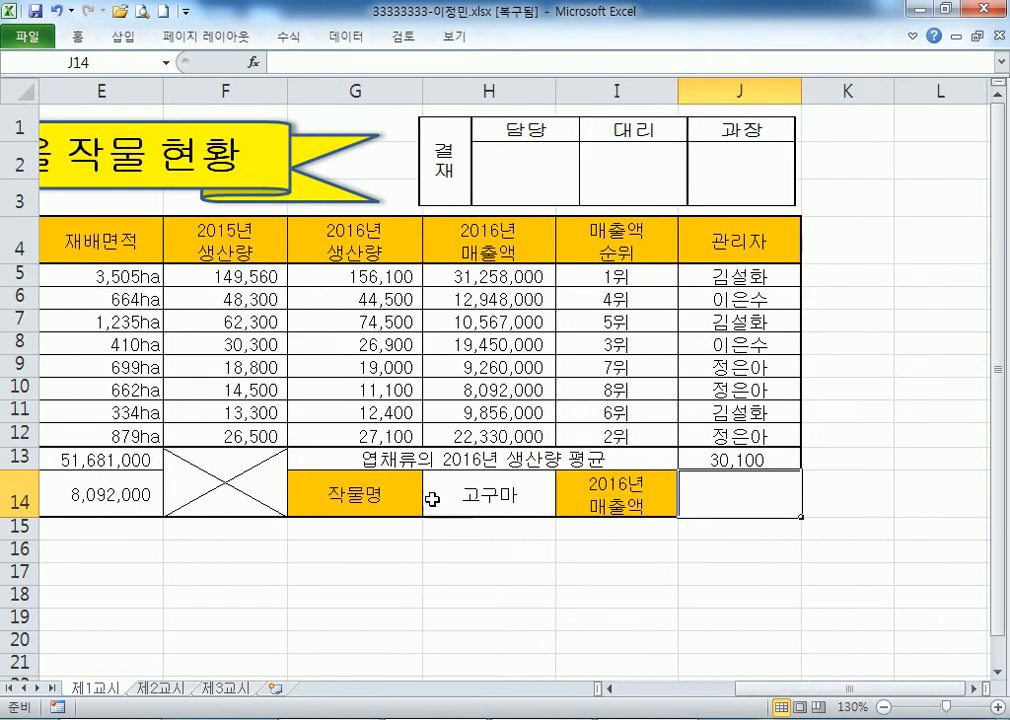
left_click(510, 497)
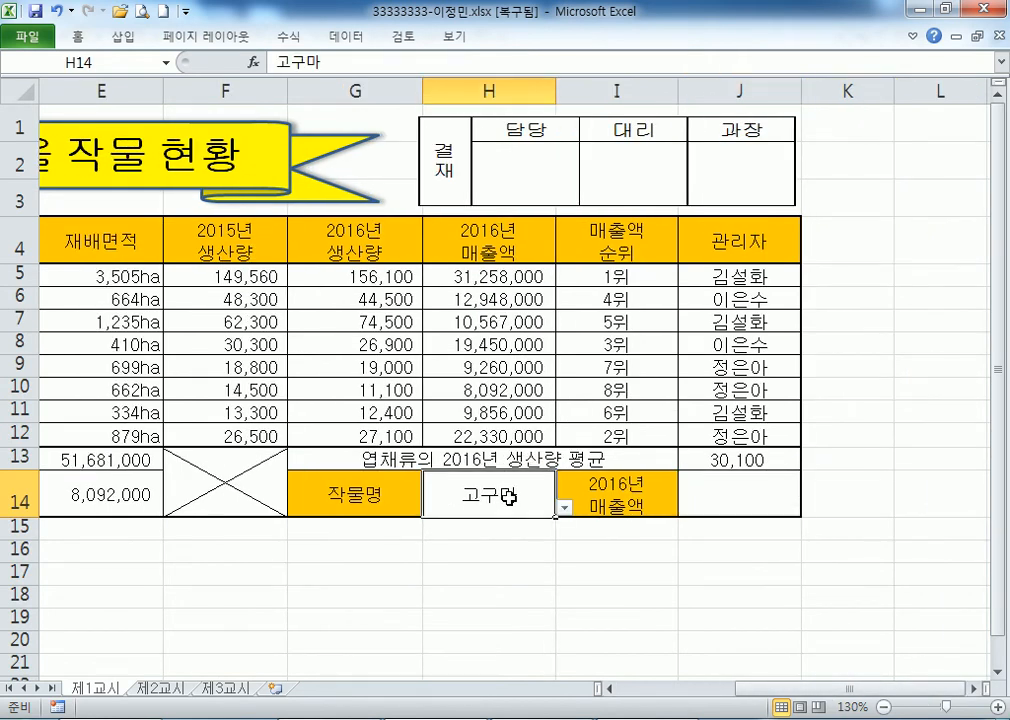
left_click_drag(460, 275, 467, 434)
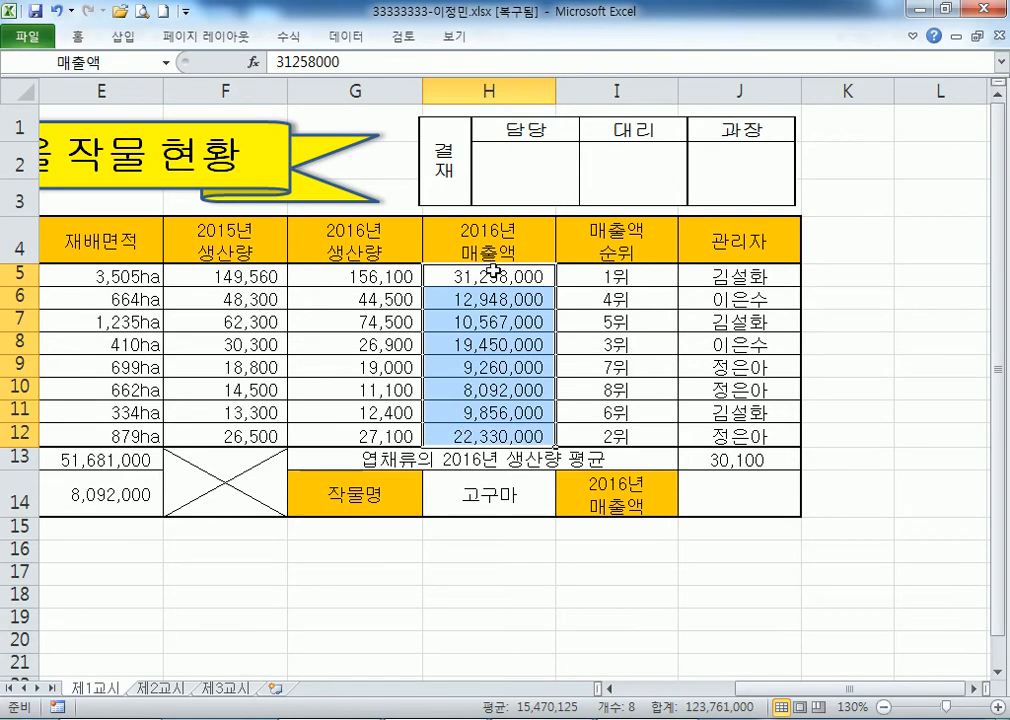
scroll(495, 300, "down", 1)
Begin a VLOOKUP formula in cell J14, beside the 2016년 매출액 label
left_click(757, 373)
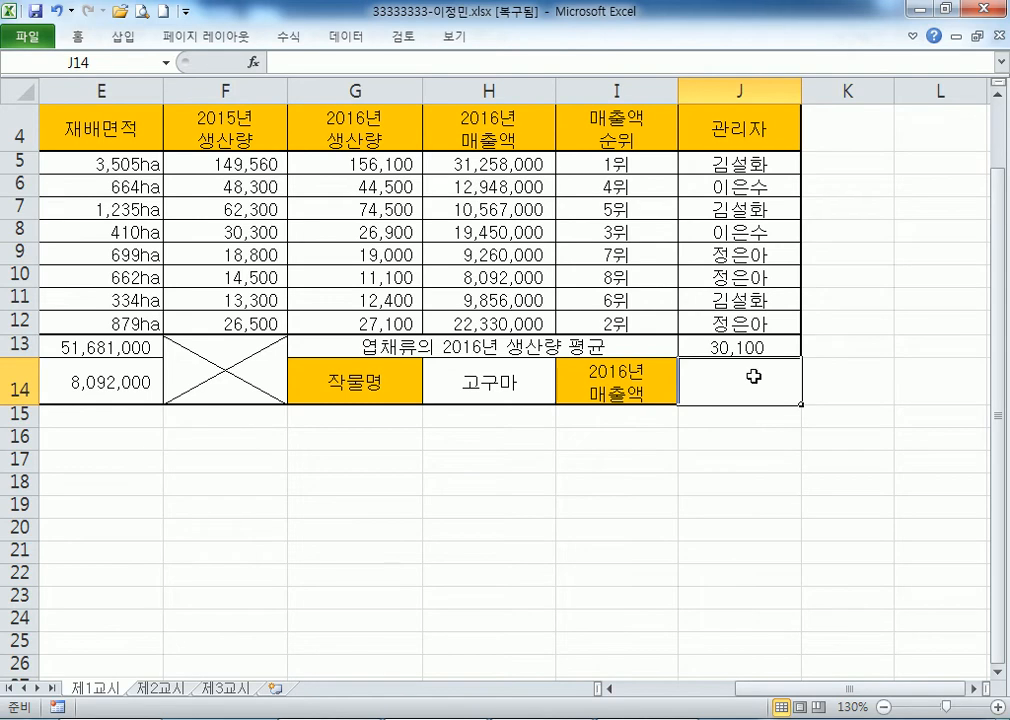
type("=")
type("ㅍ")
type("VLO")
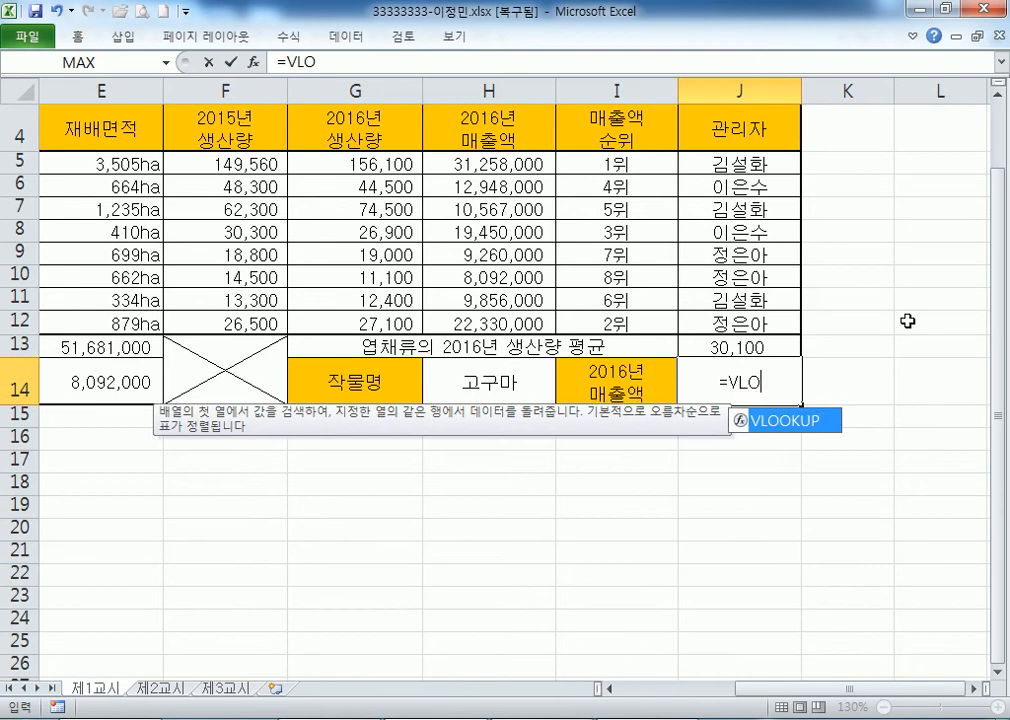
key("Tab")
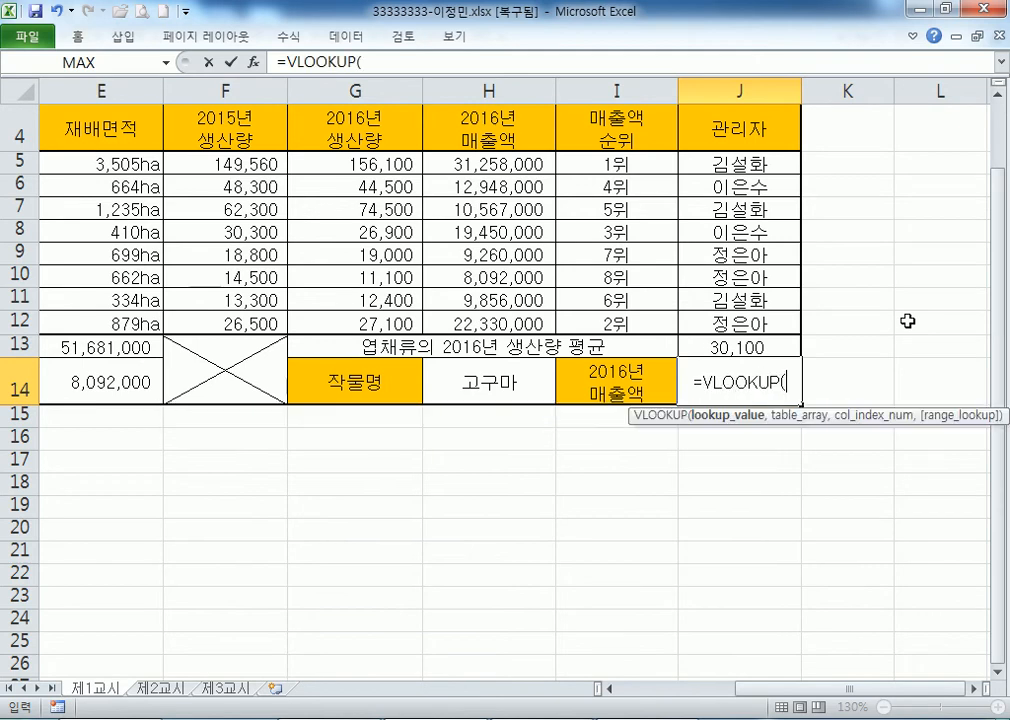
Switch to the Notepad notes and add the heading "6) 작물에 따른 2016년 매출액이 표시(VLOOKUP)" after the SUMIF/COUNTIF formula
key("alt+Tab")
scroll(243, 608, "down", 3)
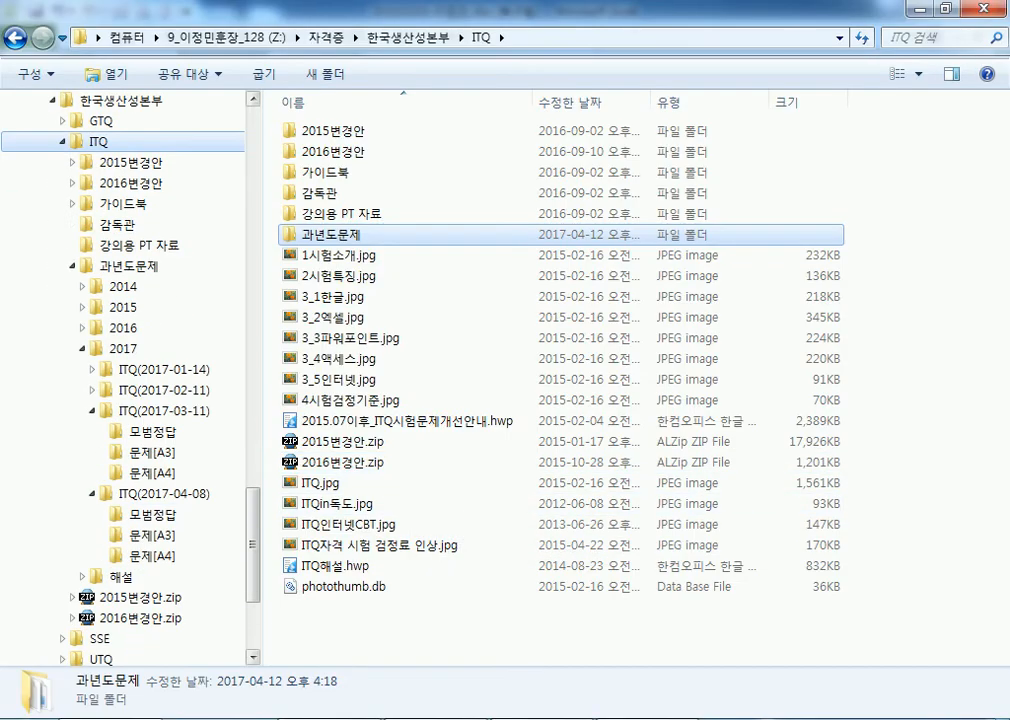
key("alt+Tab")
key("Return")
type("6) ")
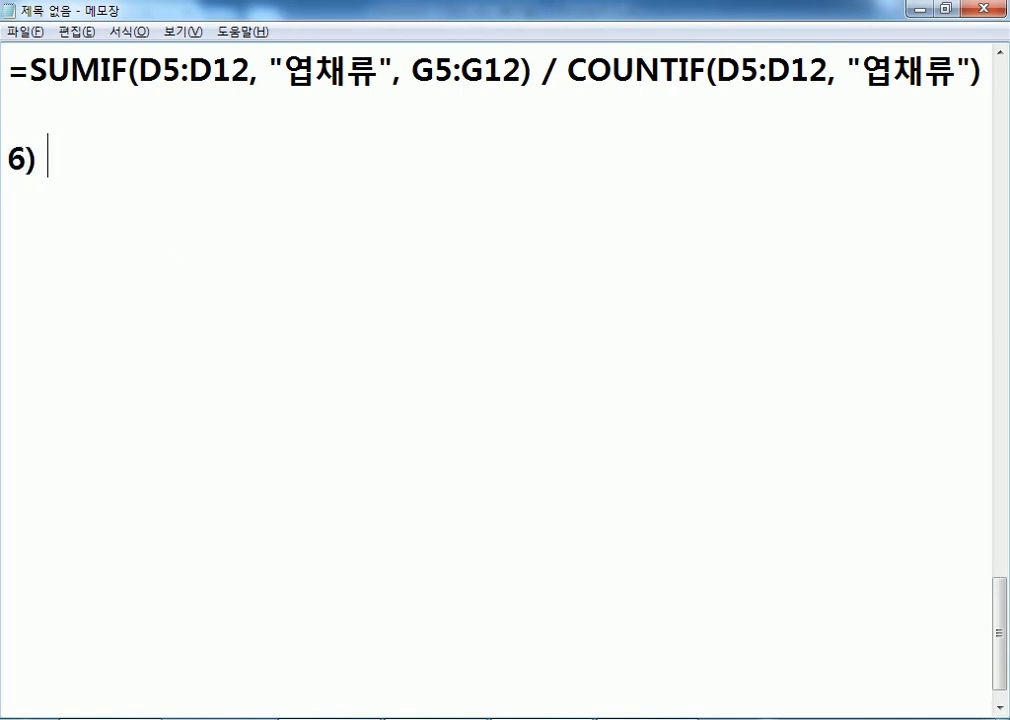
type("작푸")
key("BackSpace")
key("BackSpace")
type("물에 따른")
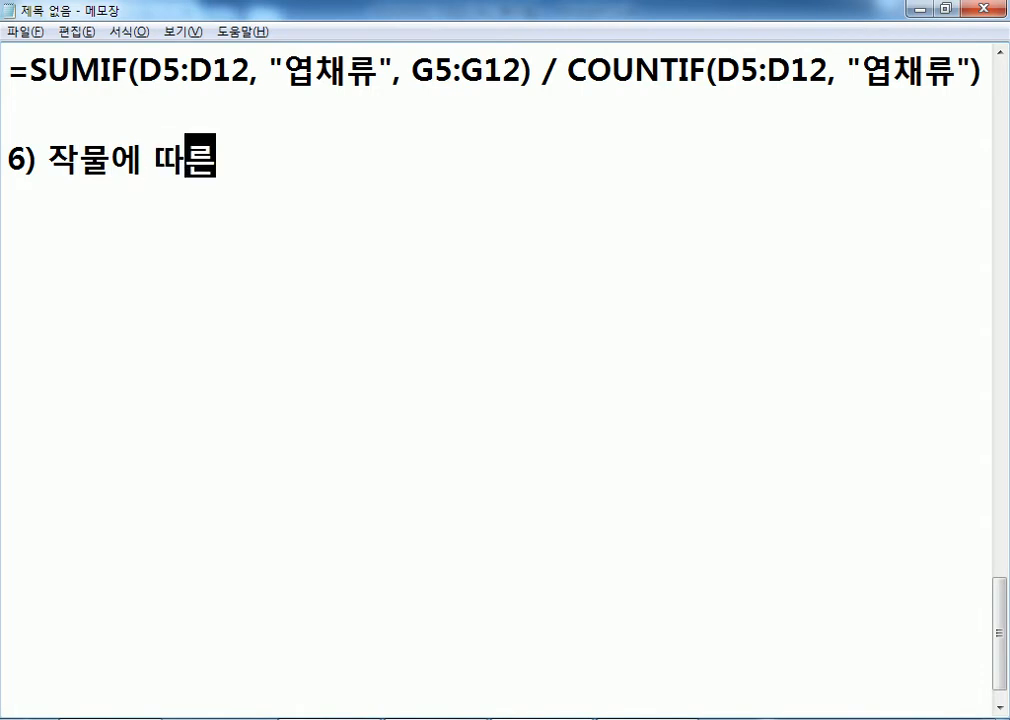
type(" 2016")
type("매출애")
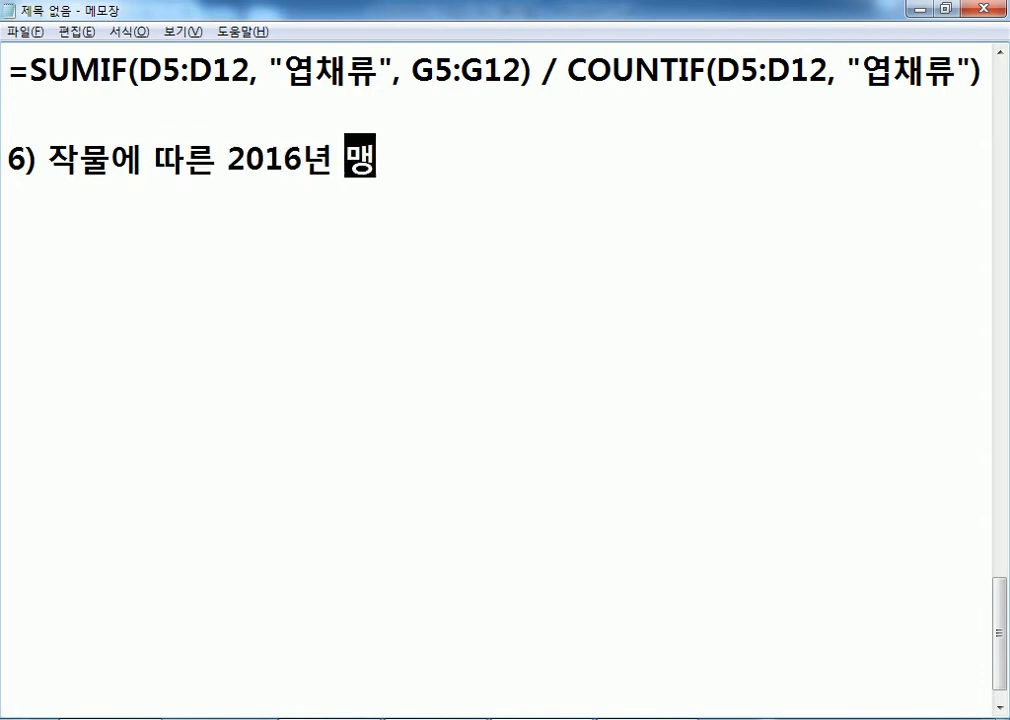
type("ㄱ")
key("BackSpace")
key("BackSpace")
key("BackSpace")
type("액이 ㅍ")
type("표시")
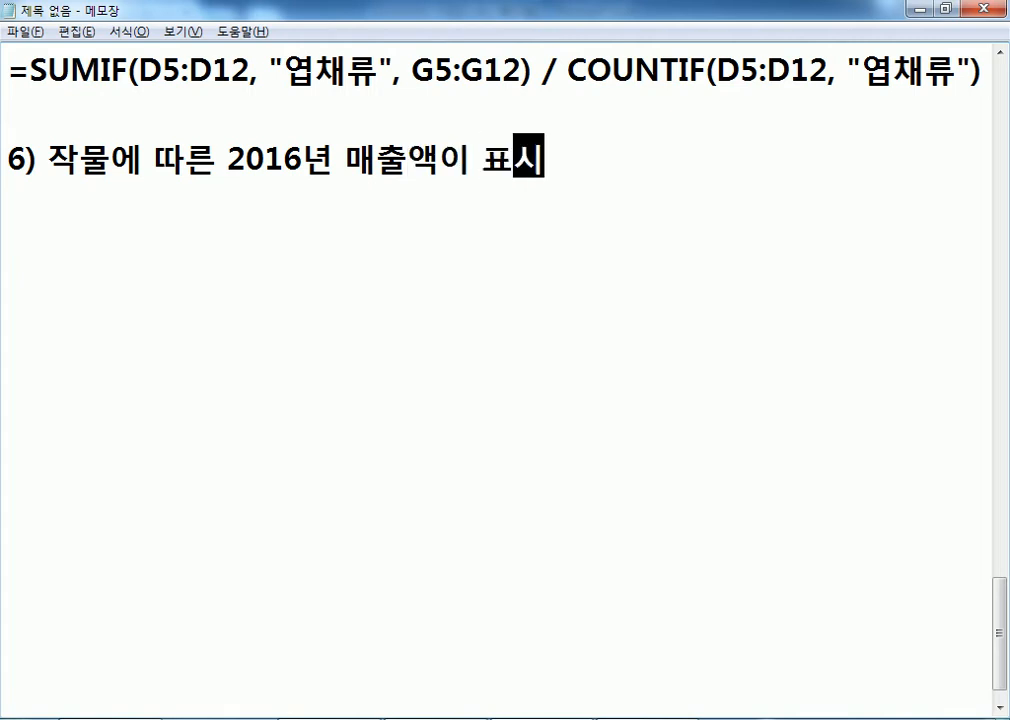
key("Return")
key("BackSpace")
type("(V")
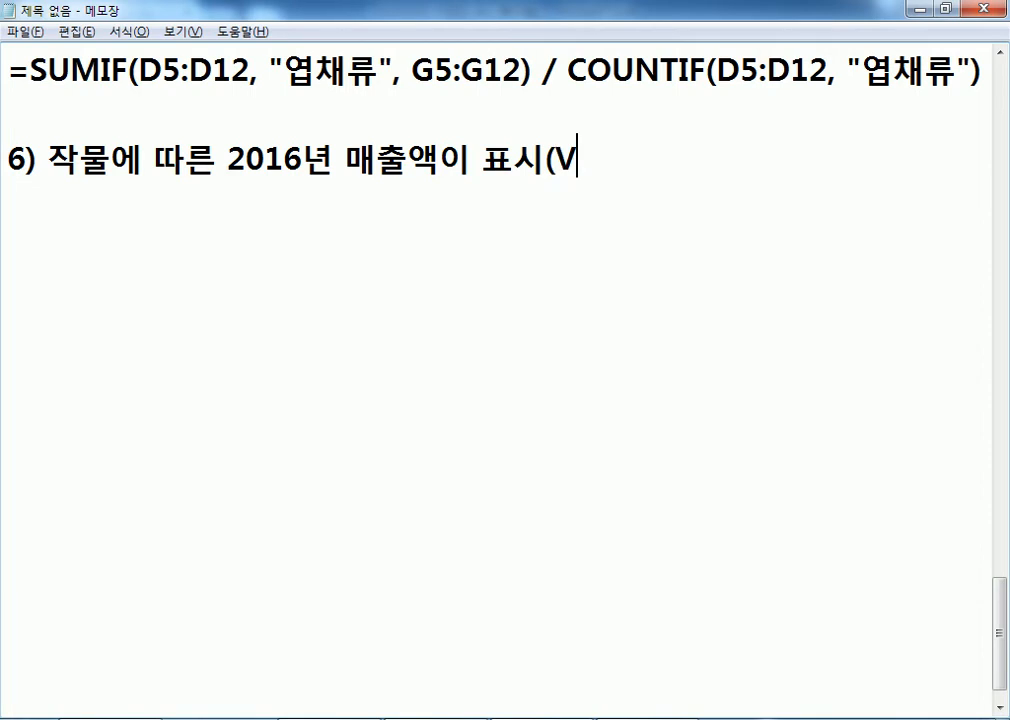
type("LOOKUP)")
Write the syntax line "=VLOOKUP(찾는 값, 참조 영역, 인덱스, 0)" under heading 6 in the notes
key("Return")
type("=피ㅐ")
key("BackSpace")
key("BackSpace")
key("Hangul")
type("VLOOKU")
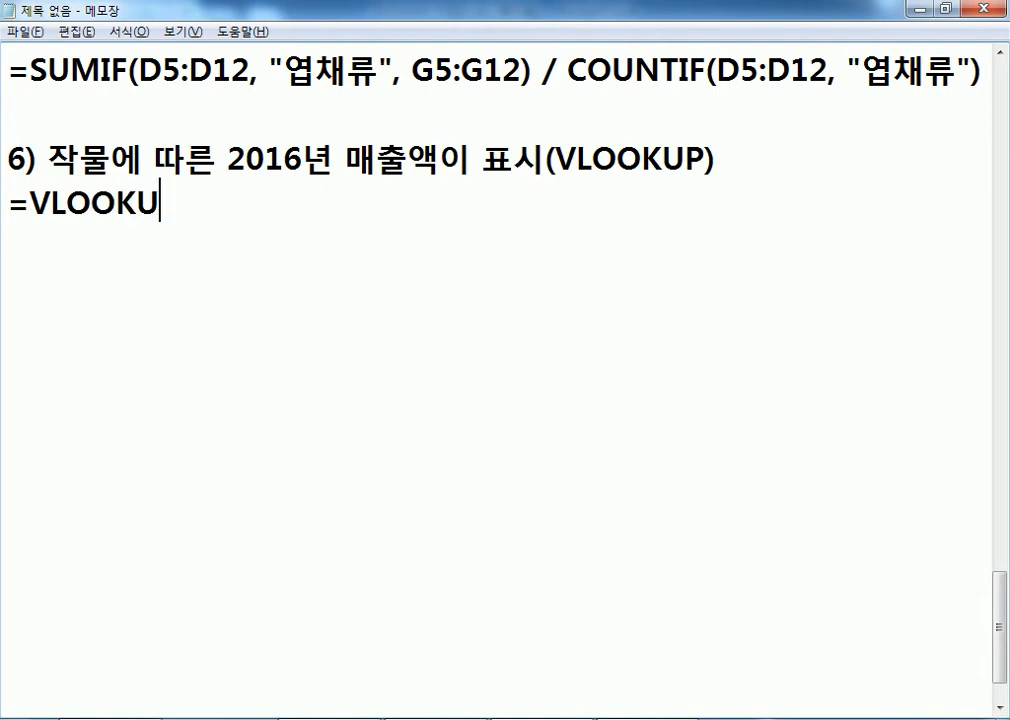
type("P(")
key("Hangul")
type("찾는 값, ")
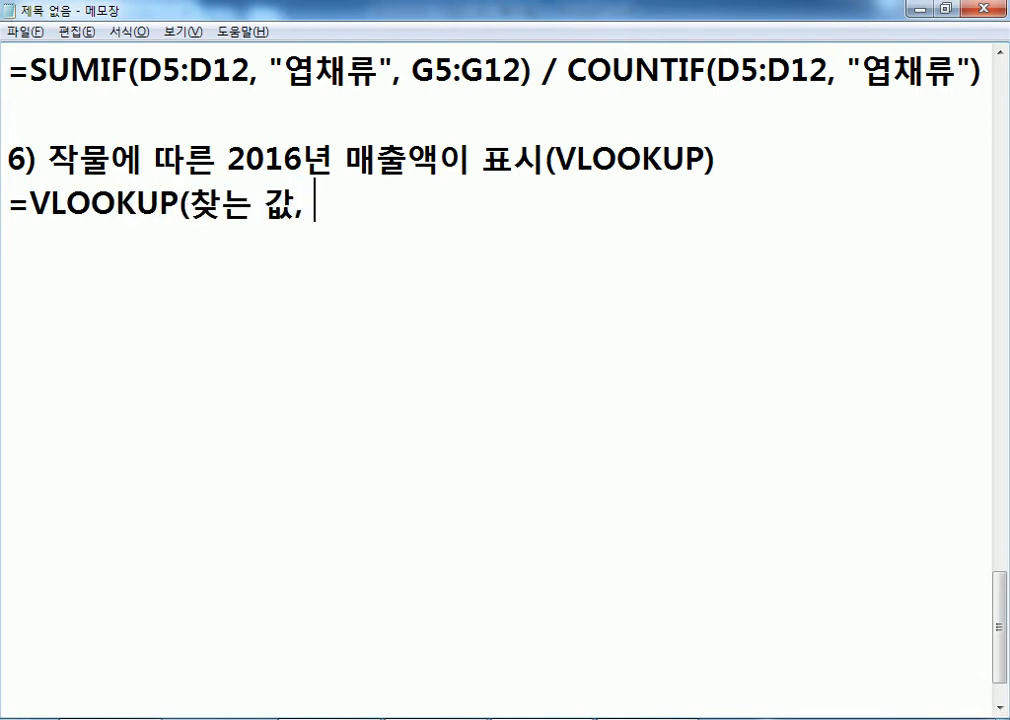
type("참")
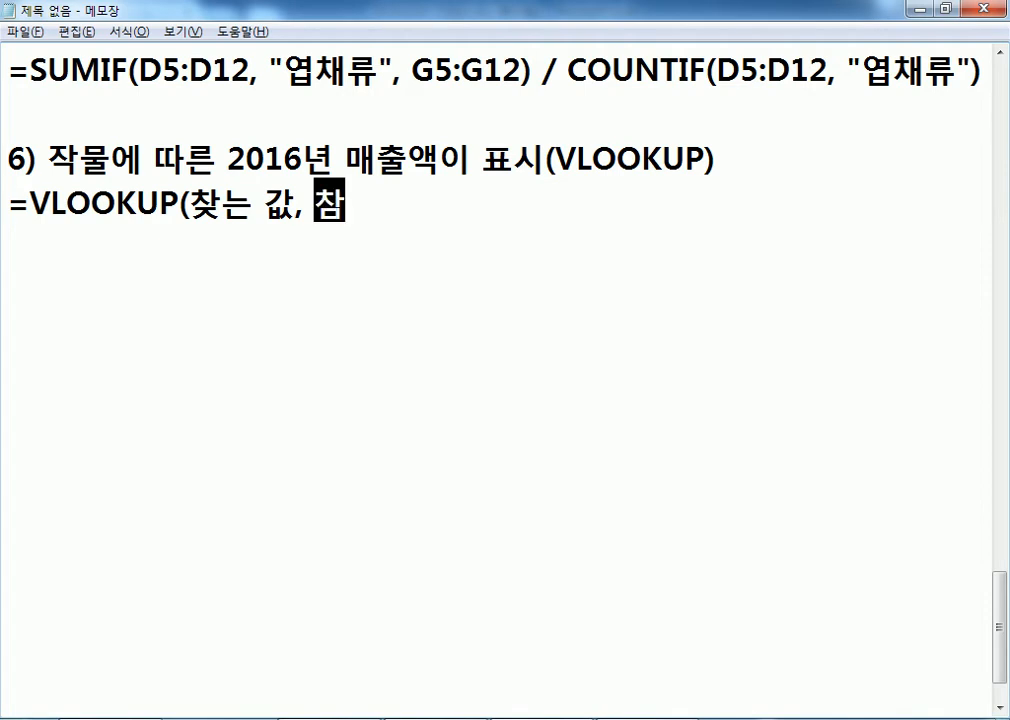
type("조 영ㅇ역, 인덱")
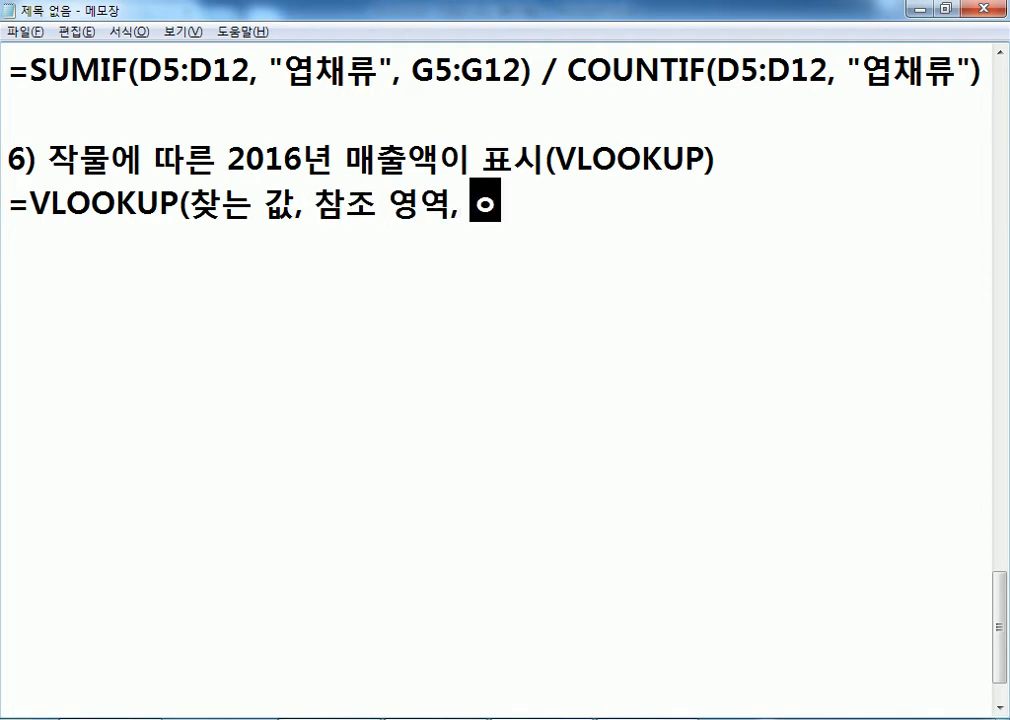
type("ㅡ")
key("BackSpace")
key("BackSpace")
key("BackSpace")
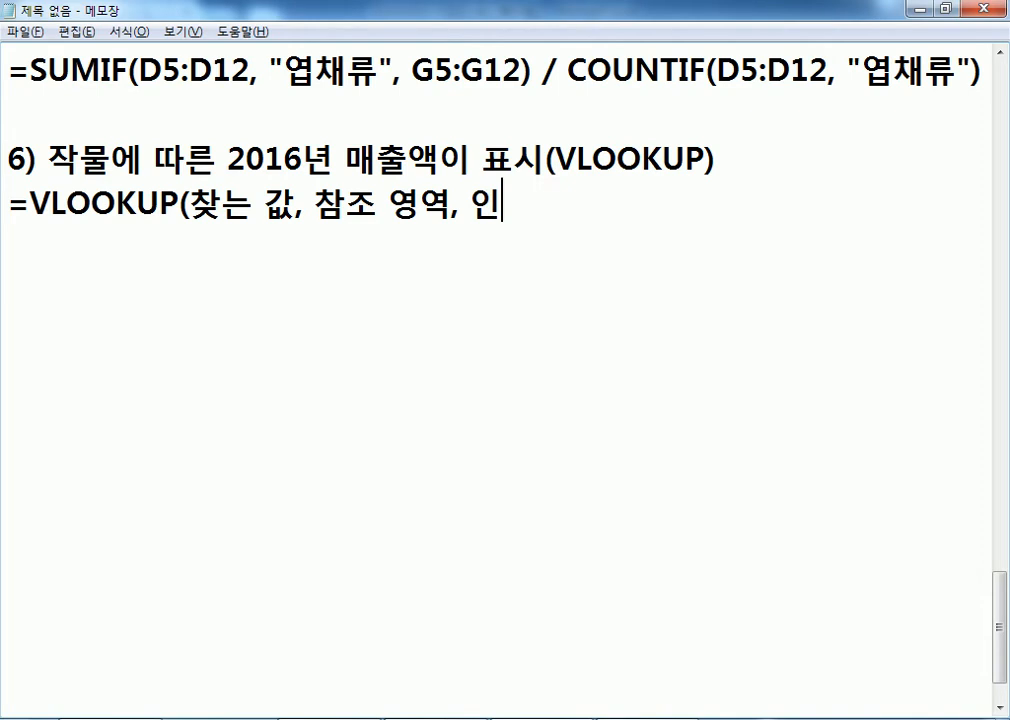
type("덱스,0)(")
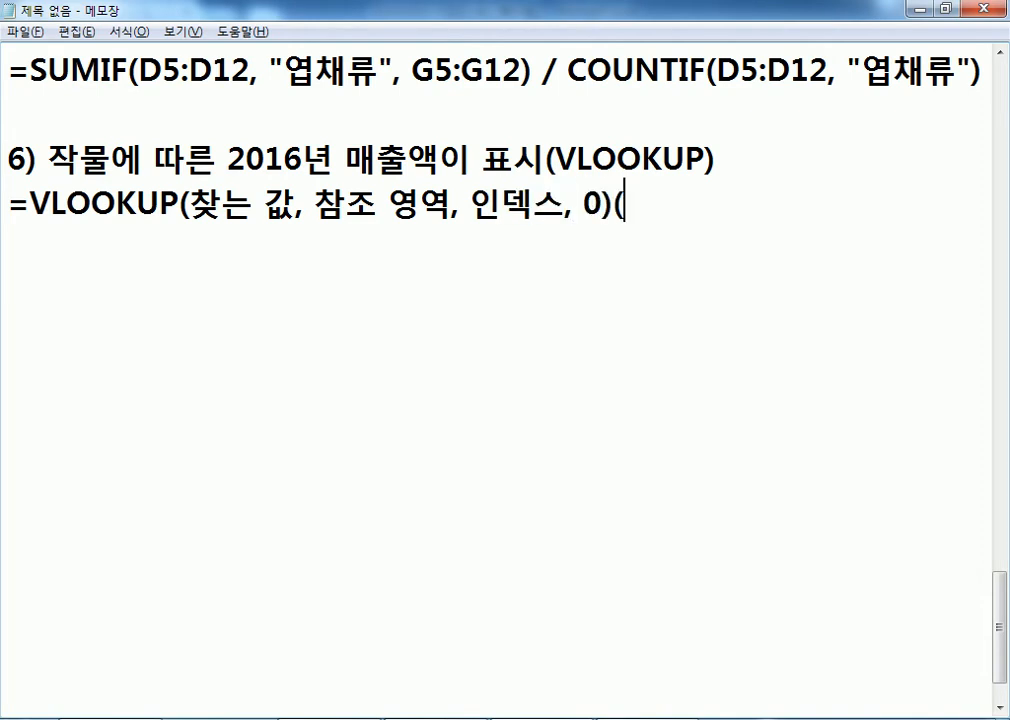
key("BackSpace")
key("Return")
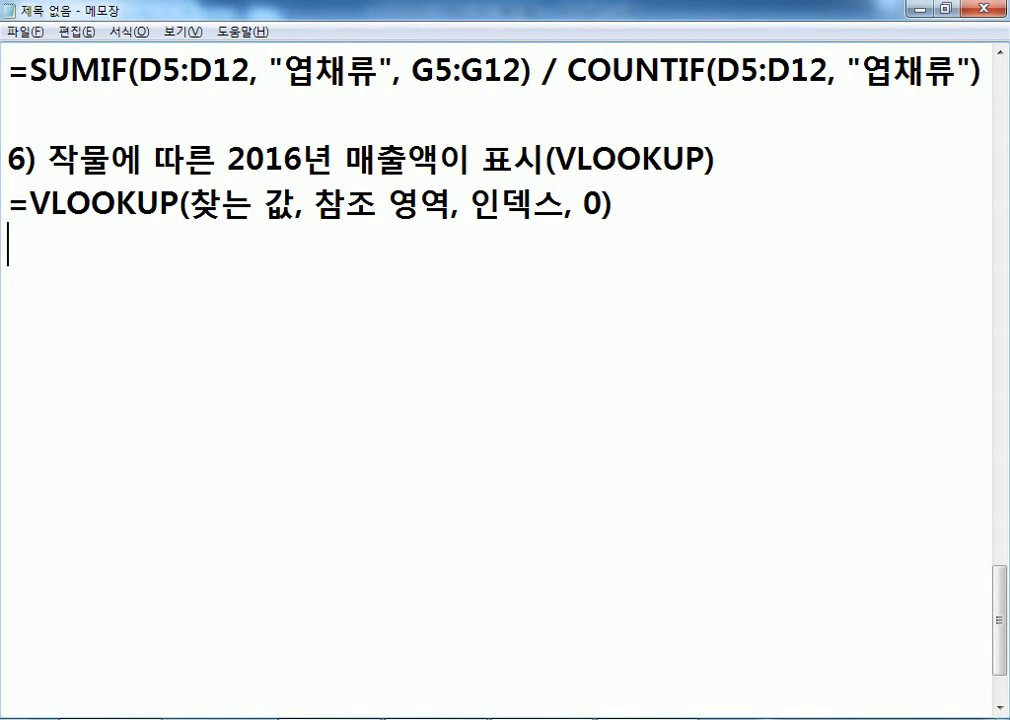
Highlight 찾는 값 in the syntax note, then return to Excel and use H14 as the VLOOKUP lookup value
left_click_drag(191, 210, 298, 205)
key("alt+Tab")
key("alt+Tab")
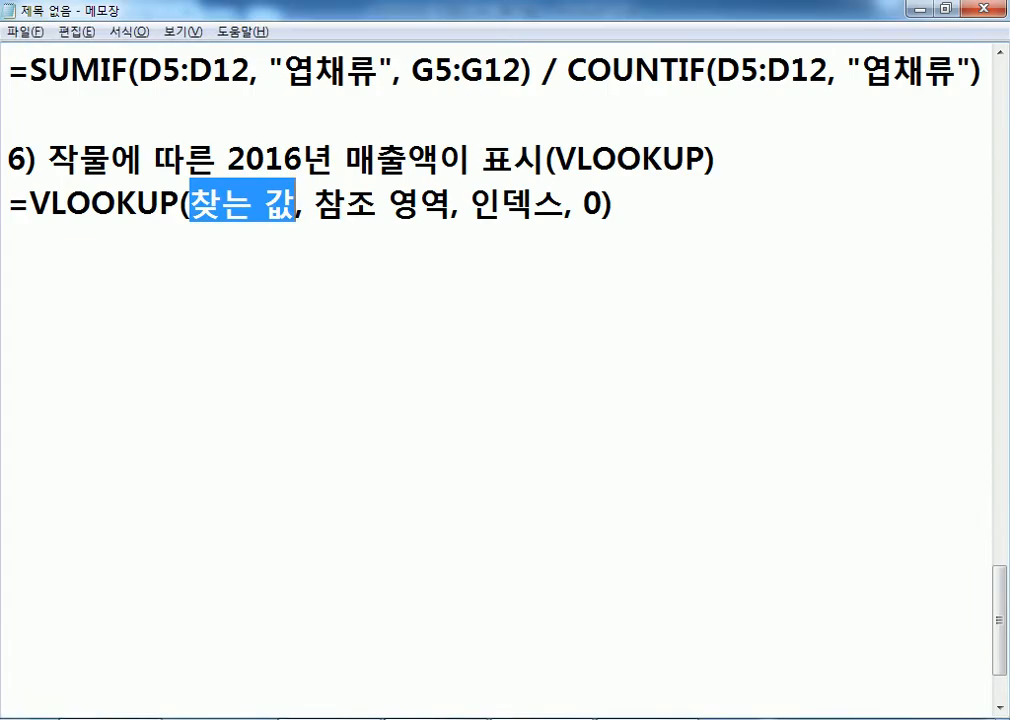
key("alt+Tab")
left_click(478, 396)
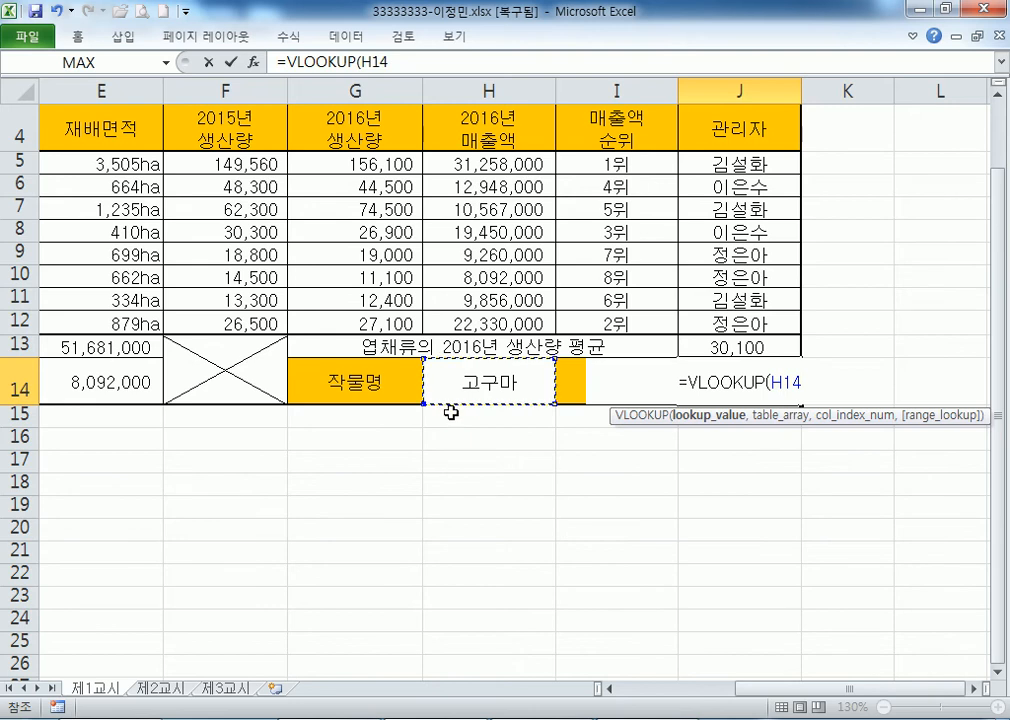
type(",")
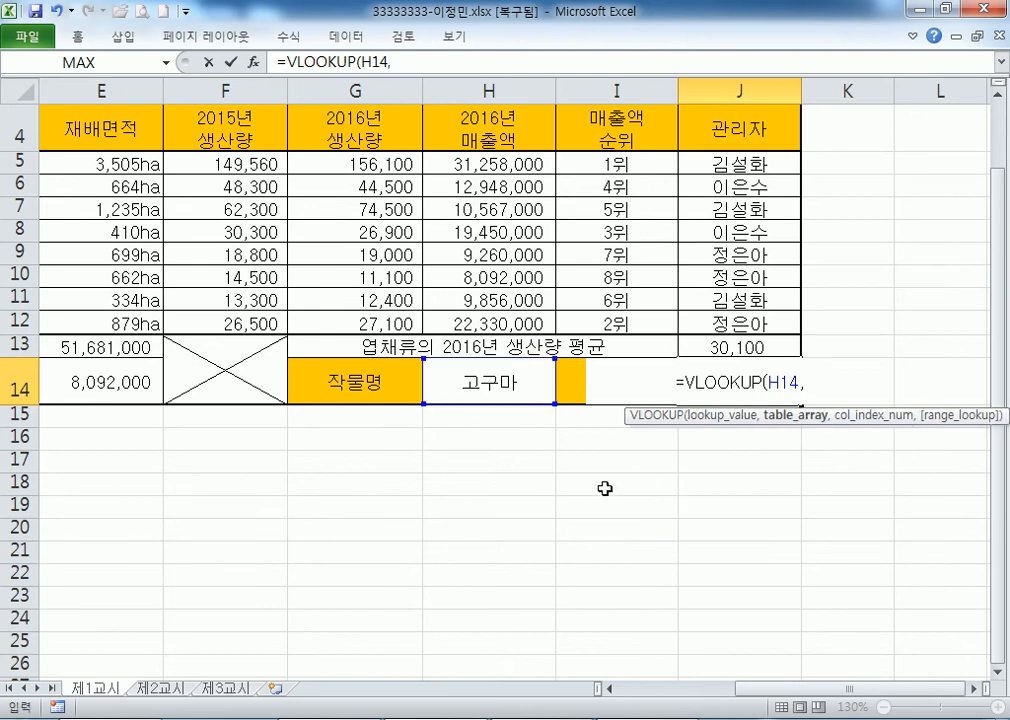
Set the VLOOKUP table range to C5:H12, starting from the 작물명 column rather than the 관리코드 column
left_click_drag(763, 689, 676, 697)
left_click(231, 162)
left_click_drag(231, 162, 874, 326)
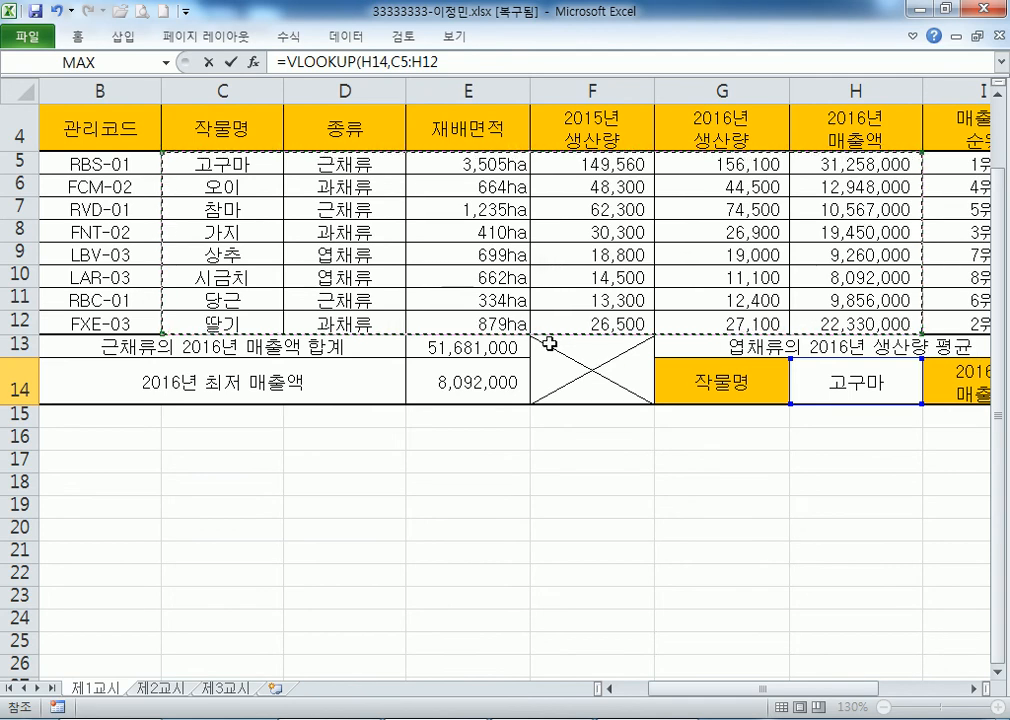
left_click_drag(80, 128, 83, 279)
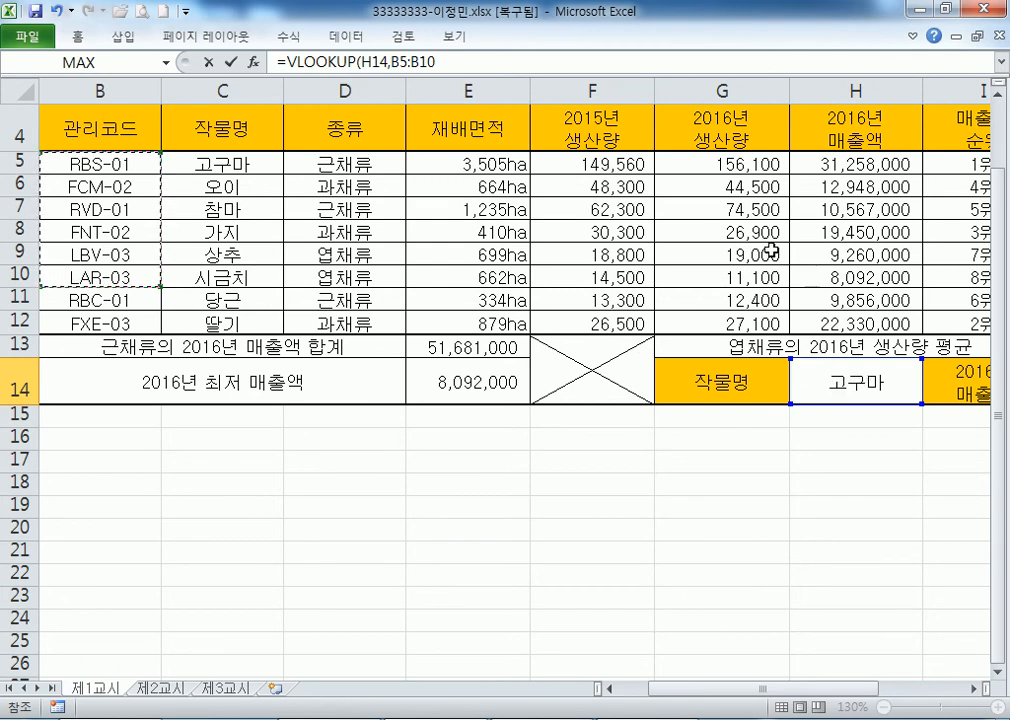
left_click_drag(230, 163, 835, 312)
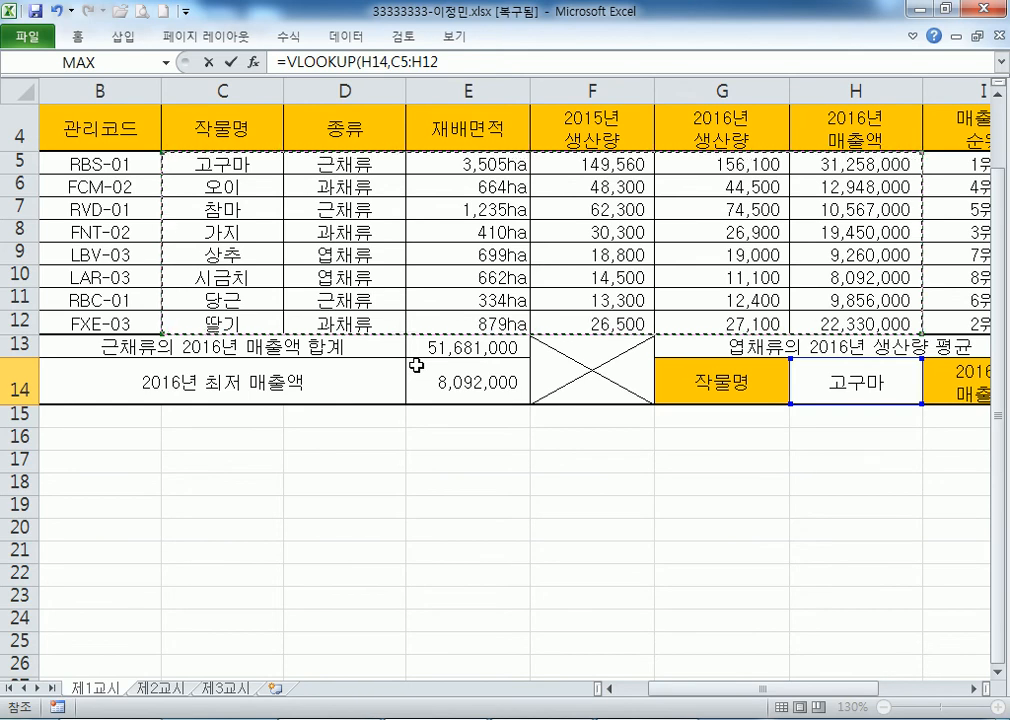
Complete the VLOOKUP formula in J14 with column index 6 and 0 for an exact match
type(",6")
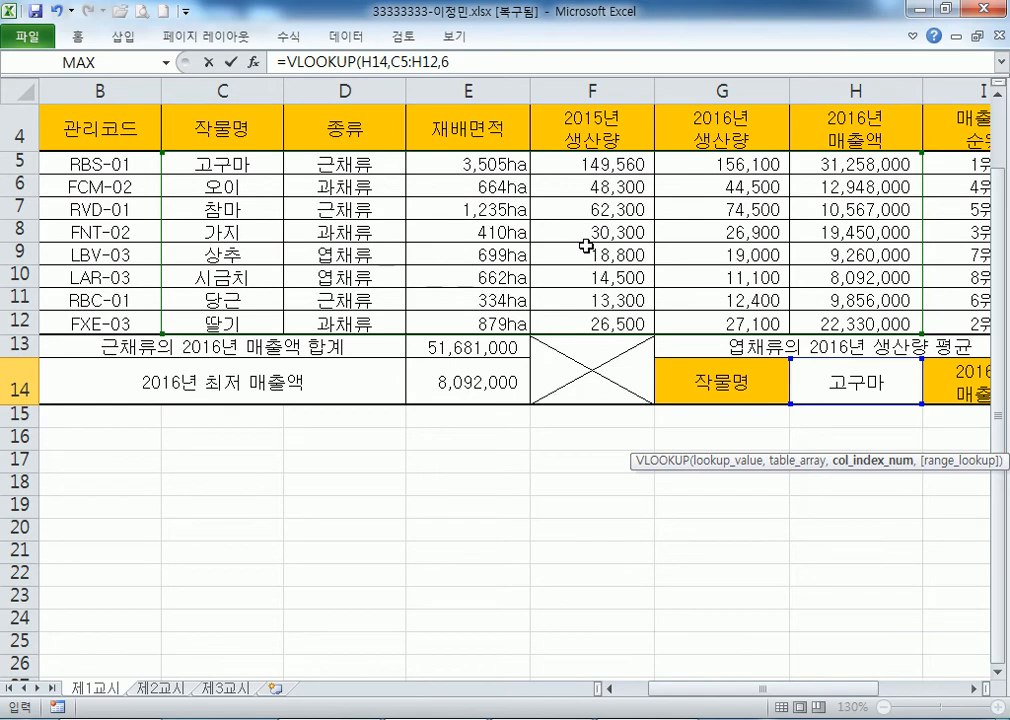
type(",")
left_click_drag(790, 688, 878, 688)
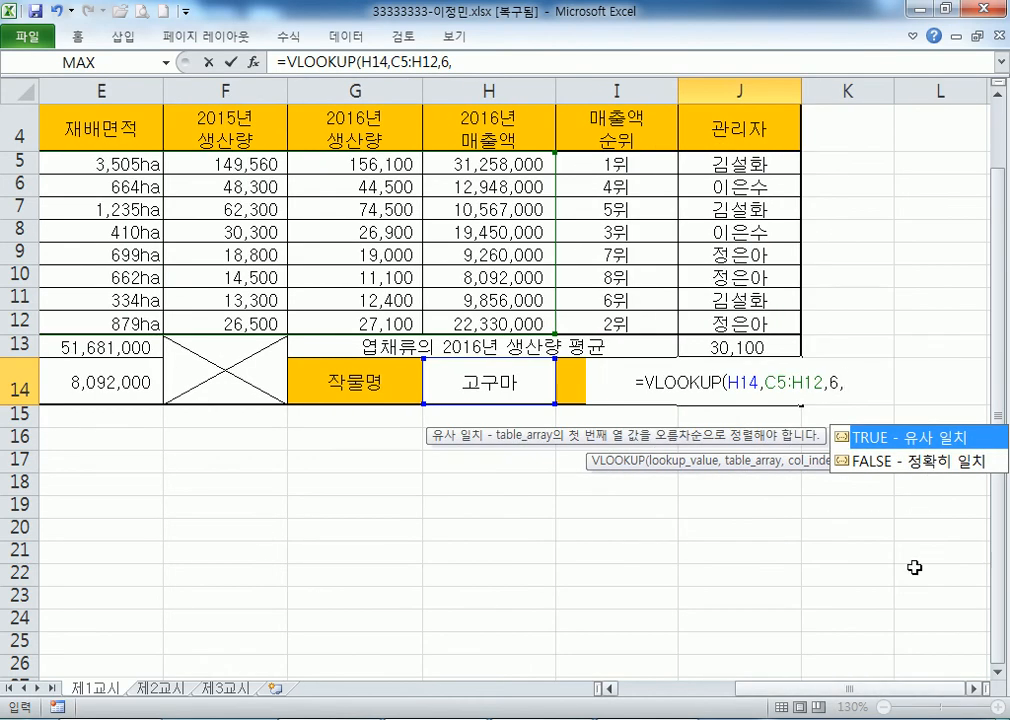
left_click(888, 463)
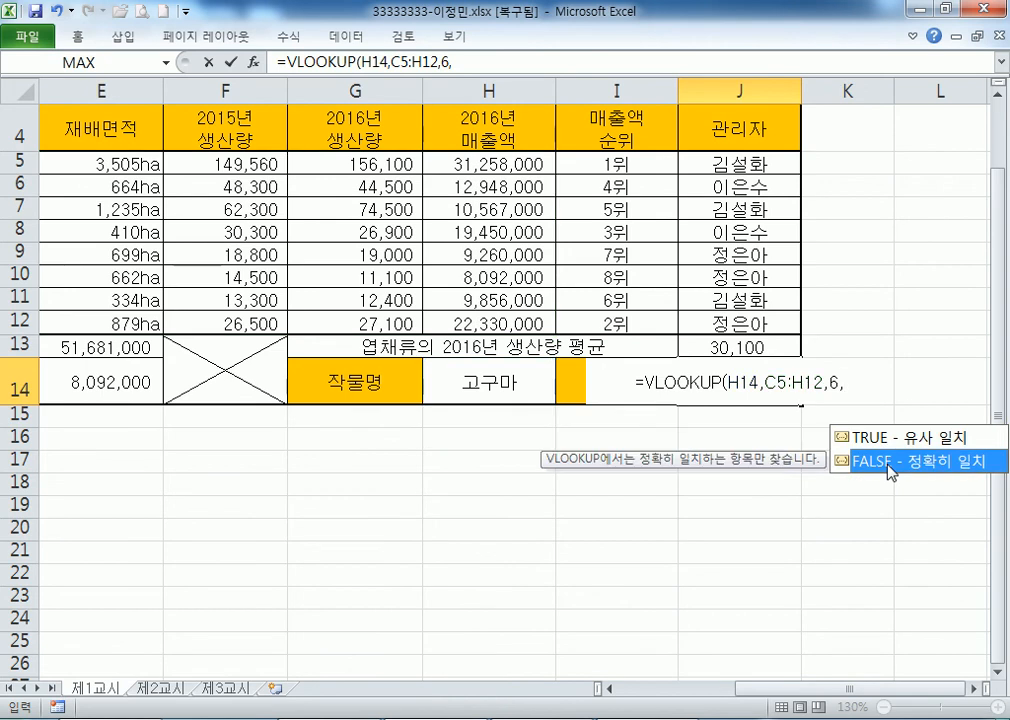
type("0")
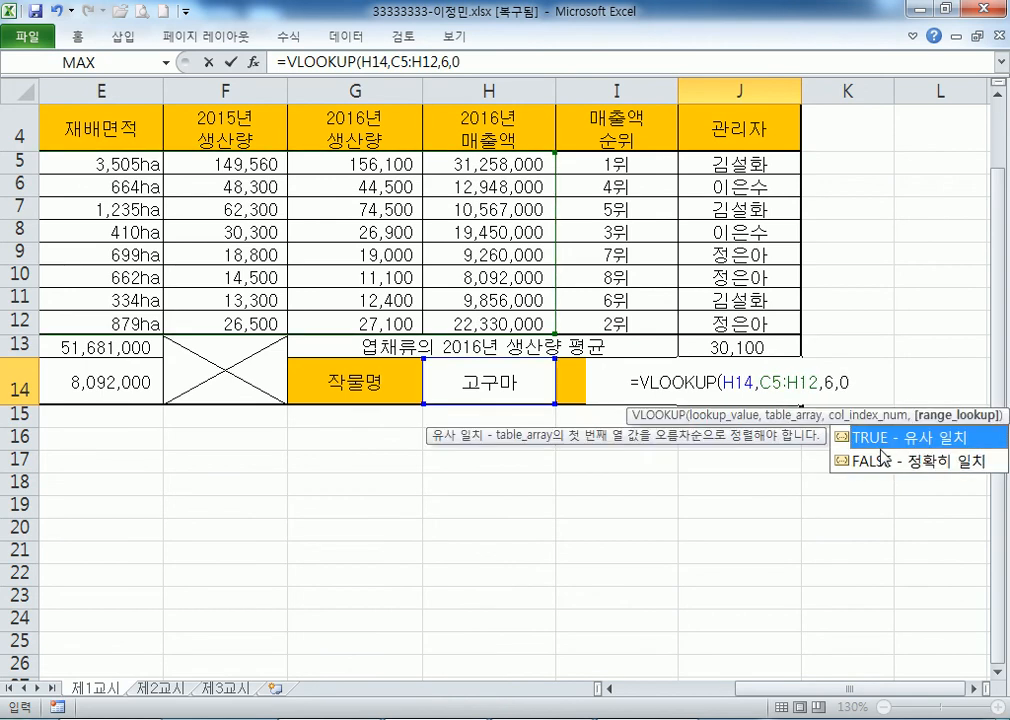
type(")")
key("Return")
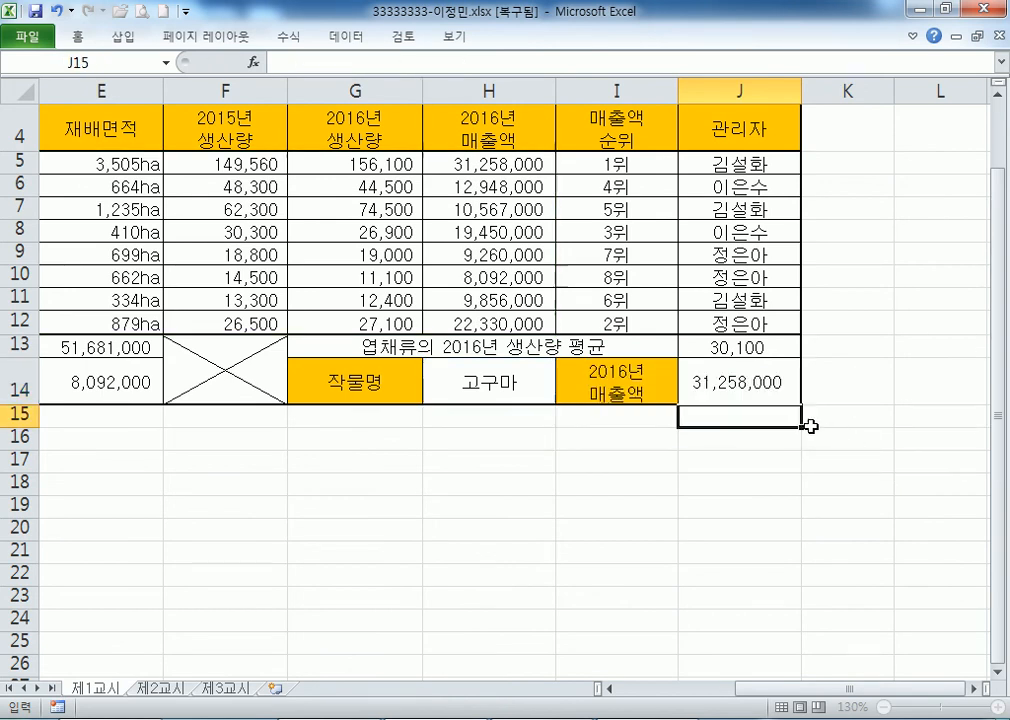
Copy the J14 formula into the Notepad notes below the VLOOKUP syntax line, spaced as "=VLOOKUP(H14, C5:H12, 6, 0)"
left_click(705, 383)
left_click_drag(503, 70, 252, 57)
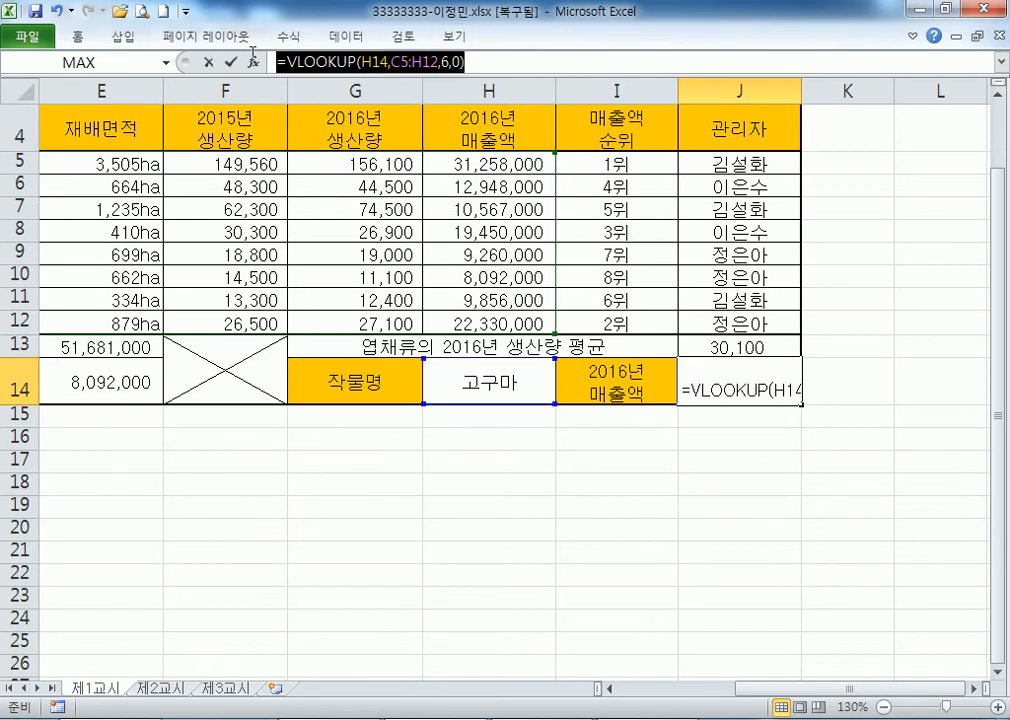
key("alt+Tab")
left_click(197, 262)
key("ctrl+v")
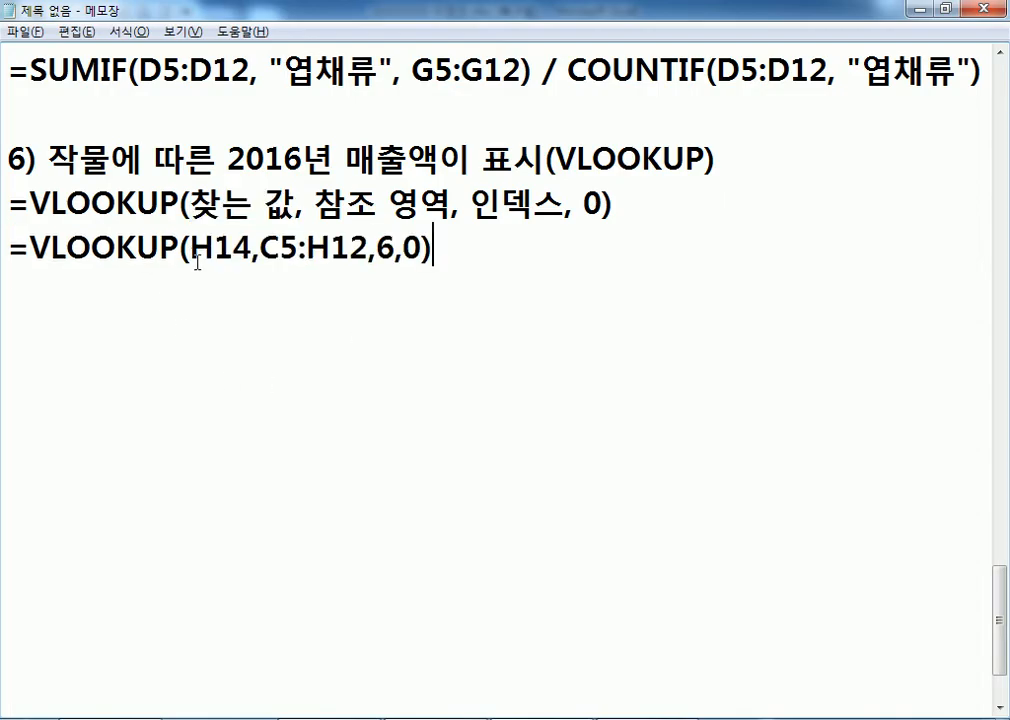
left_click(261, 245)
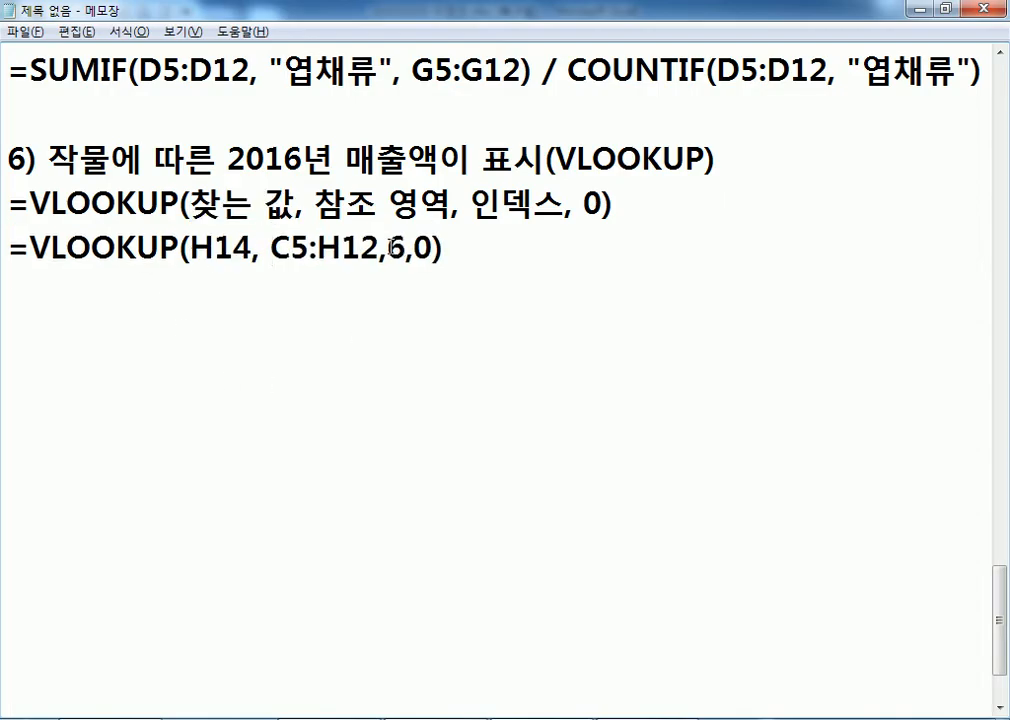
left_click(392, 248)
left_click(426, 248)
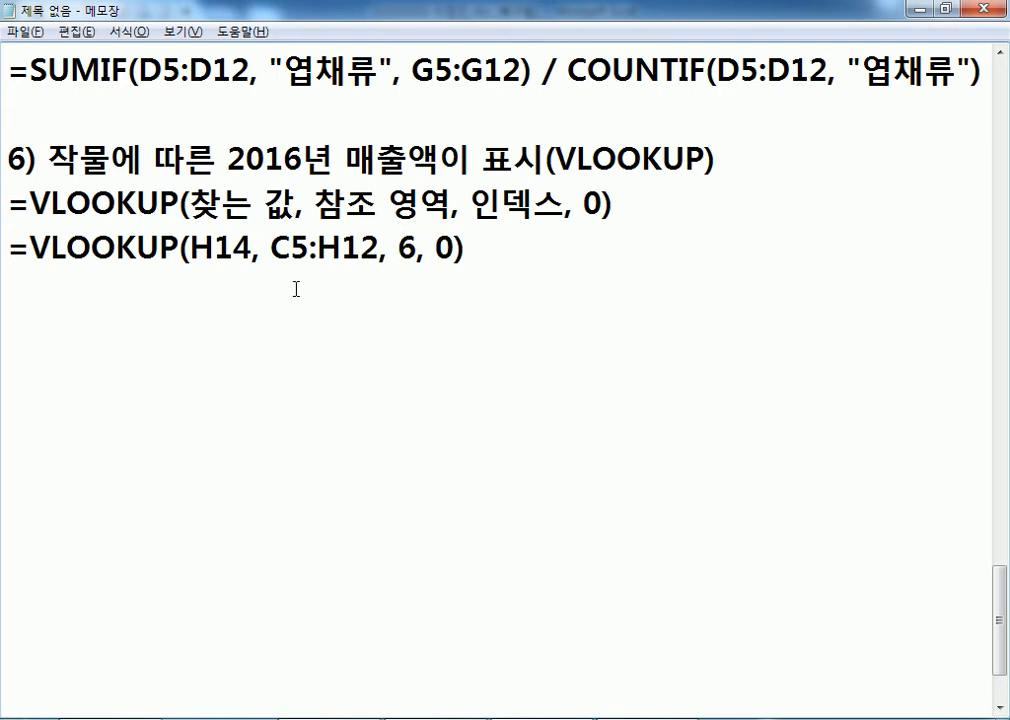
Highlight the H14, C5:H12 and 6 arguments in turn in the noted VLOOKUP formula to review them
left_click_drag(193, 248, 252, 247)
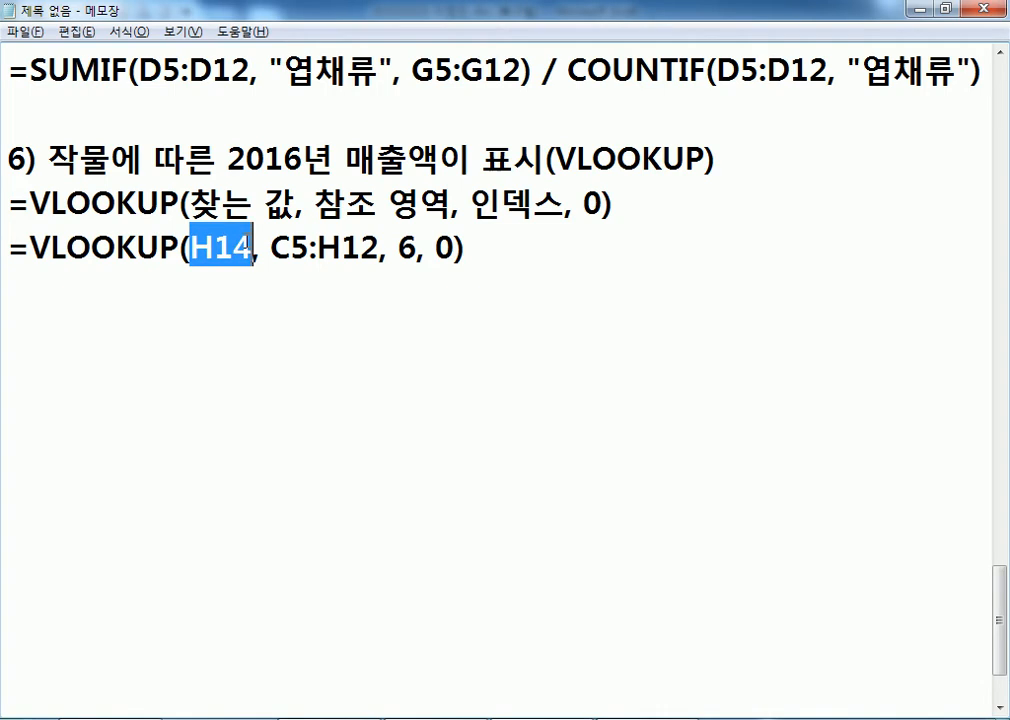
left_click(285, 245)
left_click_drag(272, 245, 381, 245)
left_click_drag(274, 245, 379, 247)
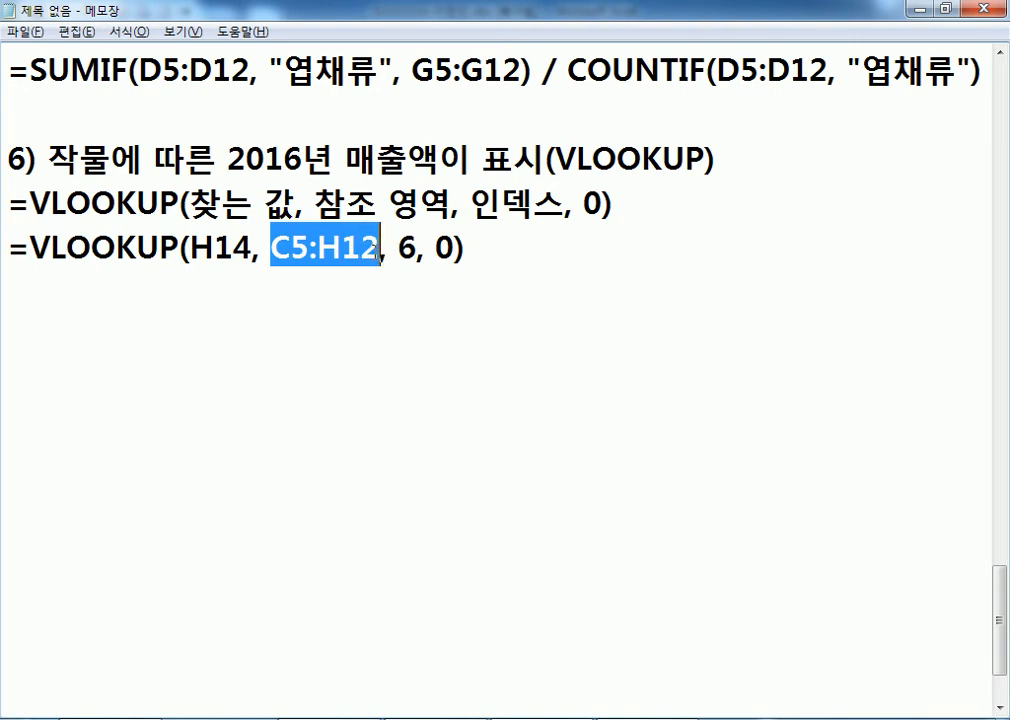
left_click_drag(191, 247, 379, 247)
left_click_drag(191, 246, 237, 240)
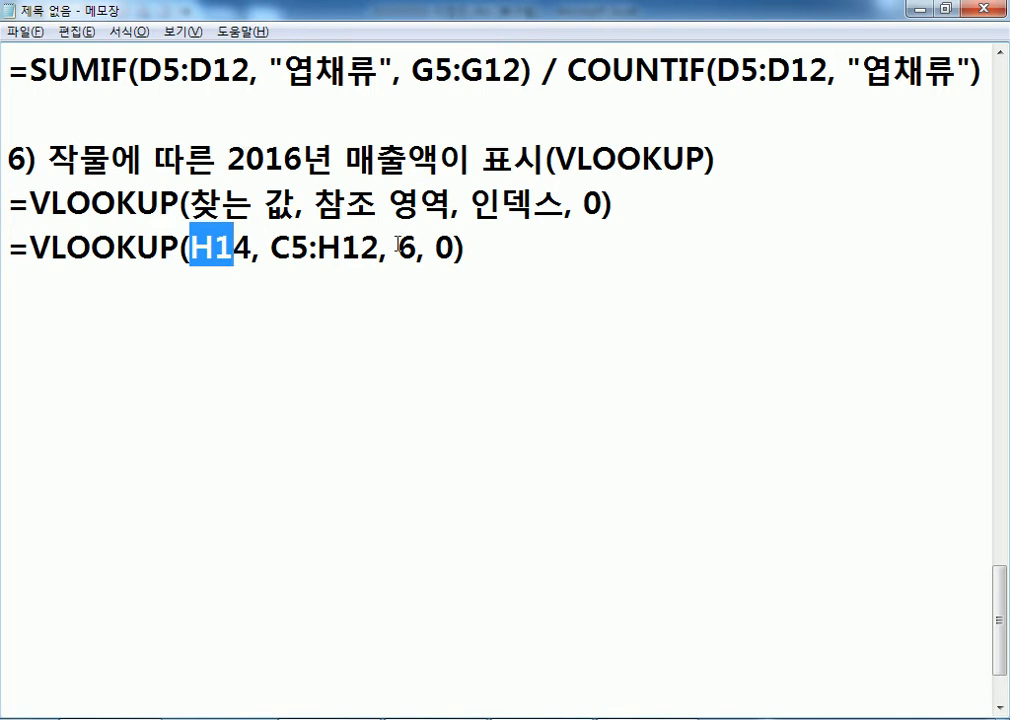
left_click_drag(398, 244, 409, 245)
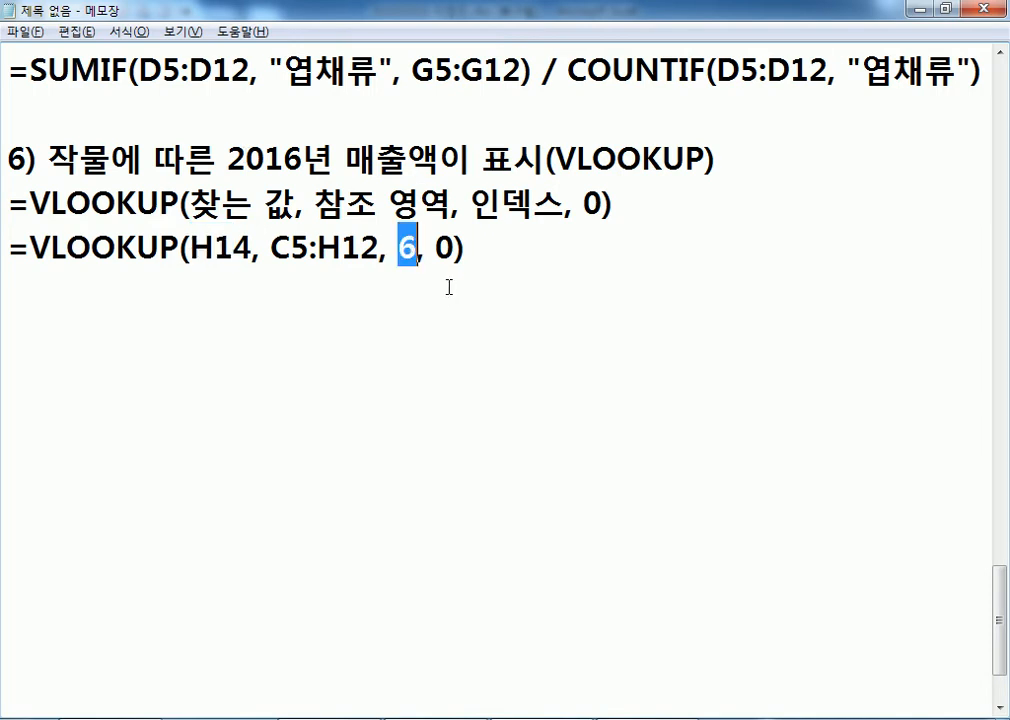
Add the explanation line "찾는 값 : 작물" below the VLOOKUP formula in the notes
left_click(444, 288)
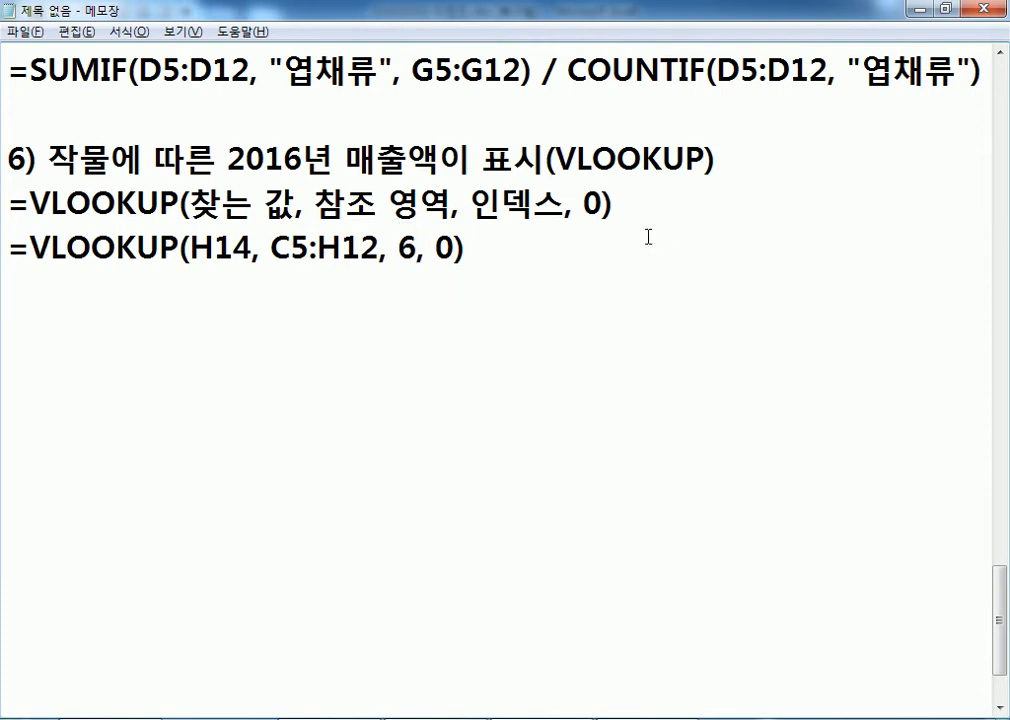
type("찾는 값 :")
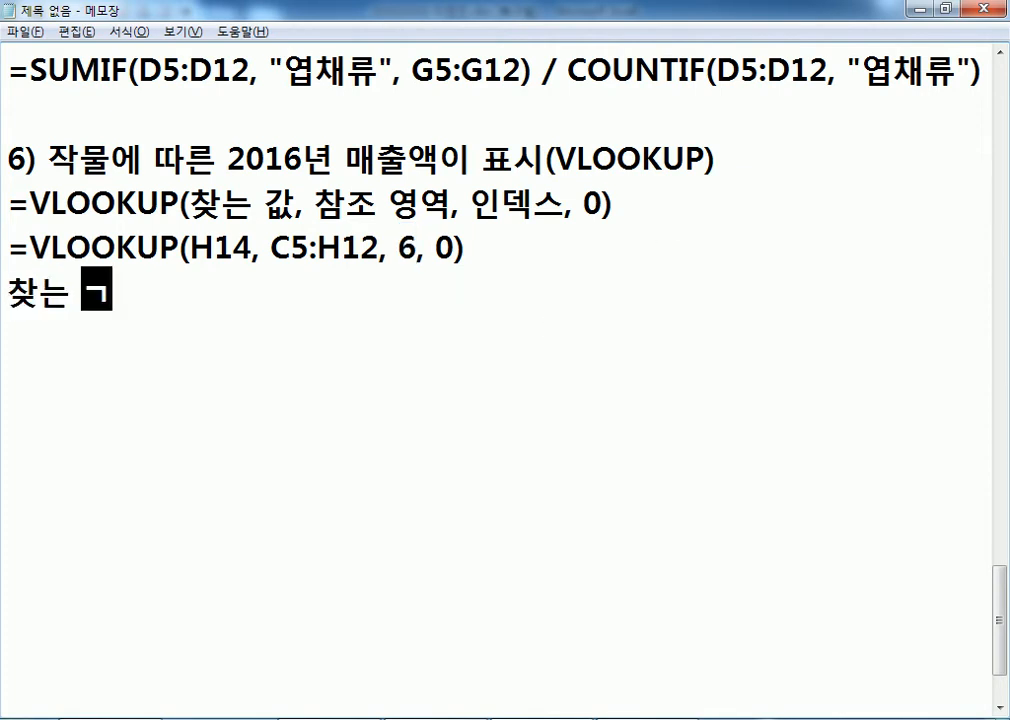
type(" 작ㅍ")
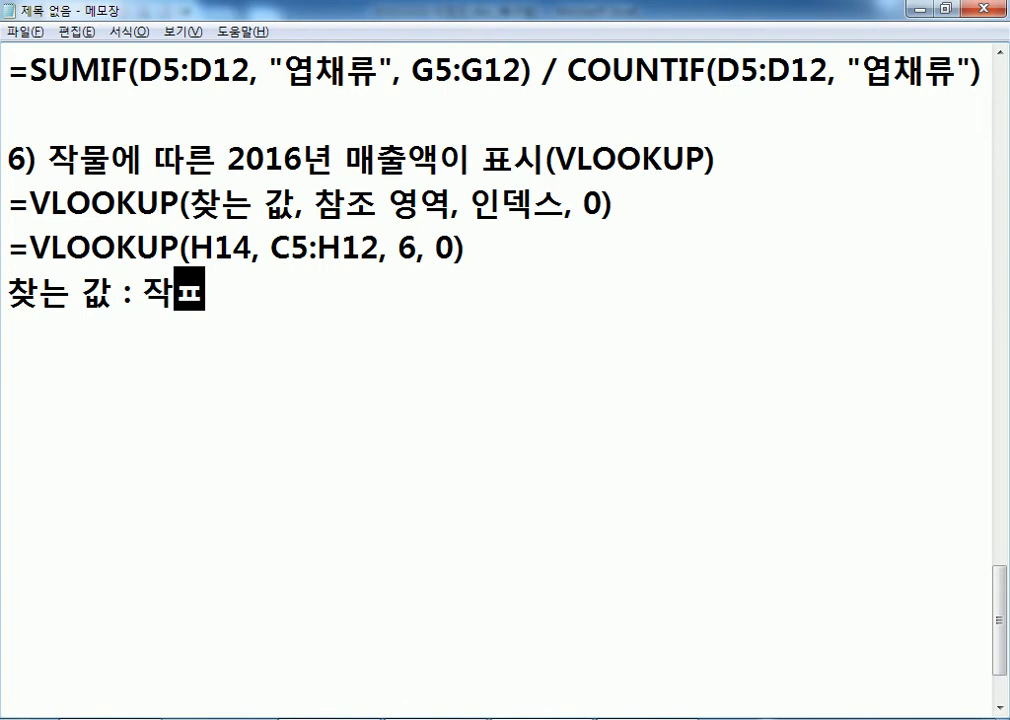
type("ㅜㄹ")
key("Return")
Add the explanation line "참조 영역 : 작물부터 시작해서 블럭 설정" for the table range in the notes
type("참")
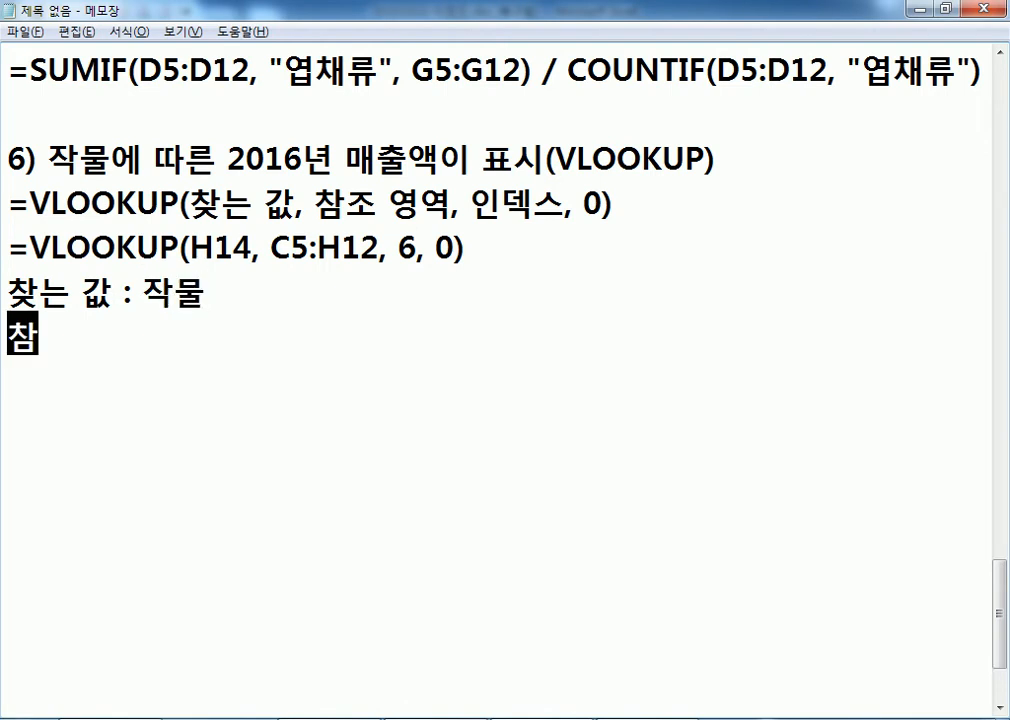
type("조 ㅇㅕㅇ역 : 작물")
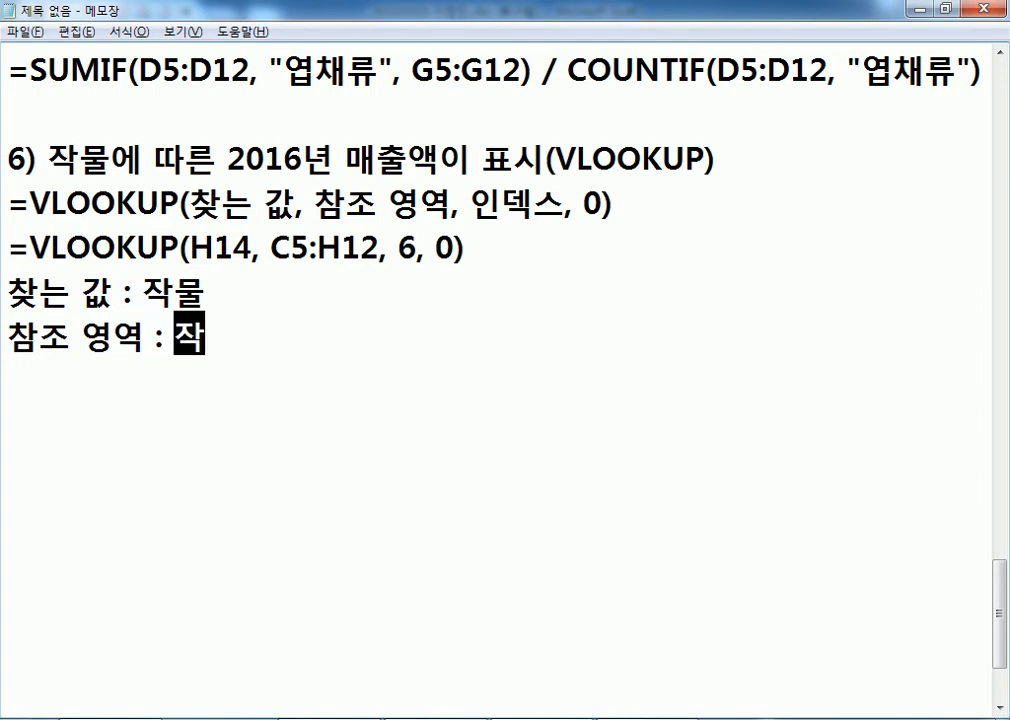
type("부터 시작")
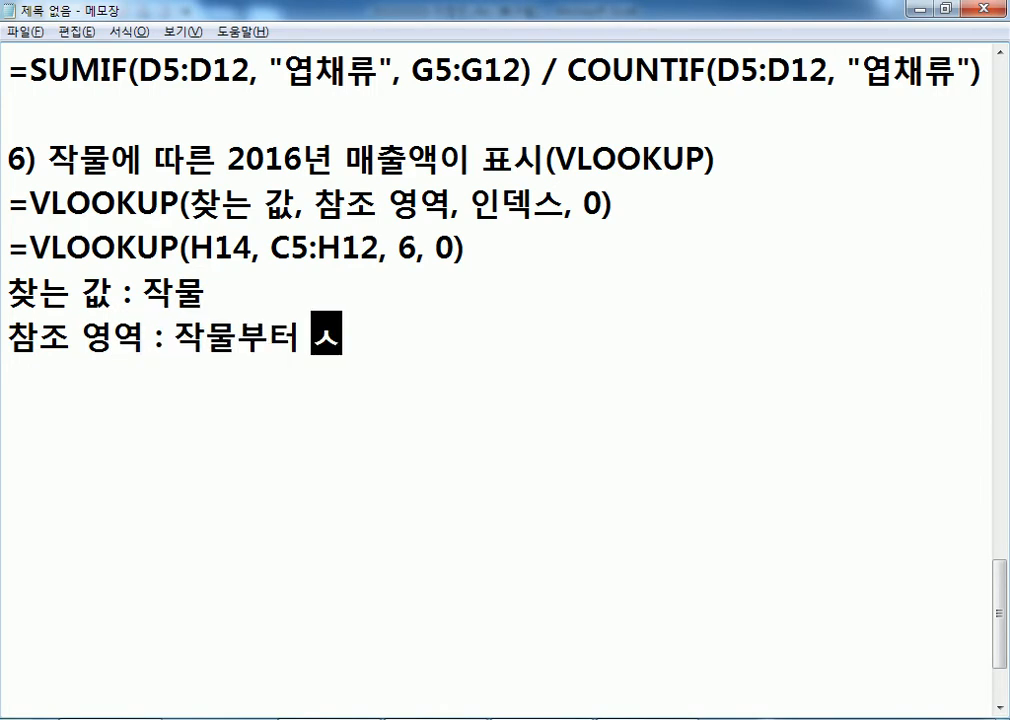
type("해서 블럭")
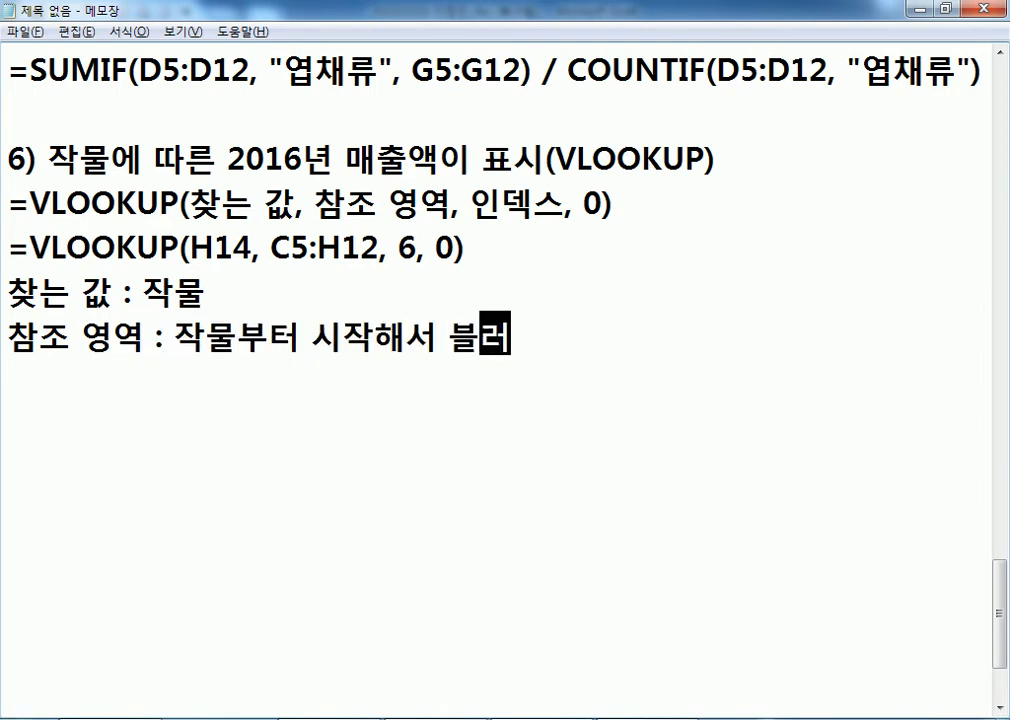
type(" 설정")
key("Return")
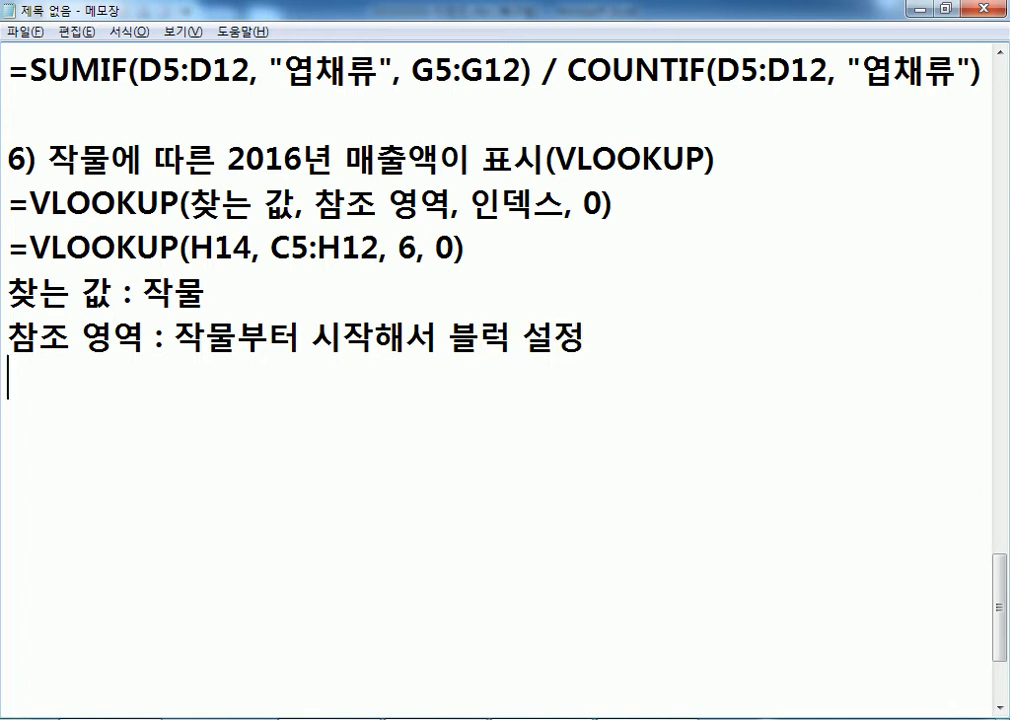
Explain the column index in the notes with the line "6 : 작물이 1번째 항목, 6번째 항목인 2016년 매출액을 찾는다."
type("6 : 작물")
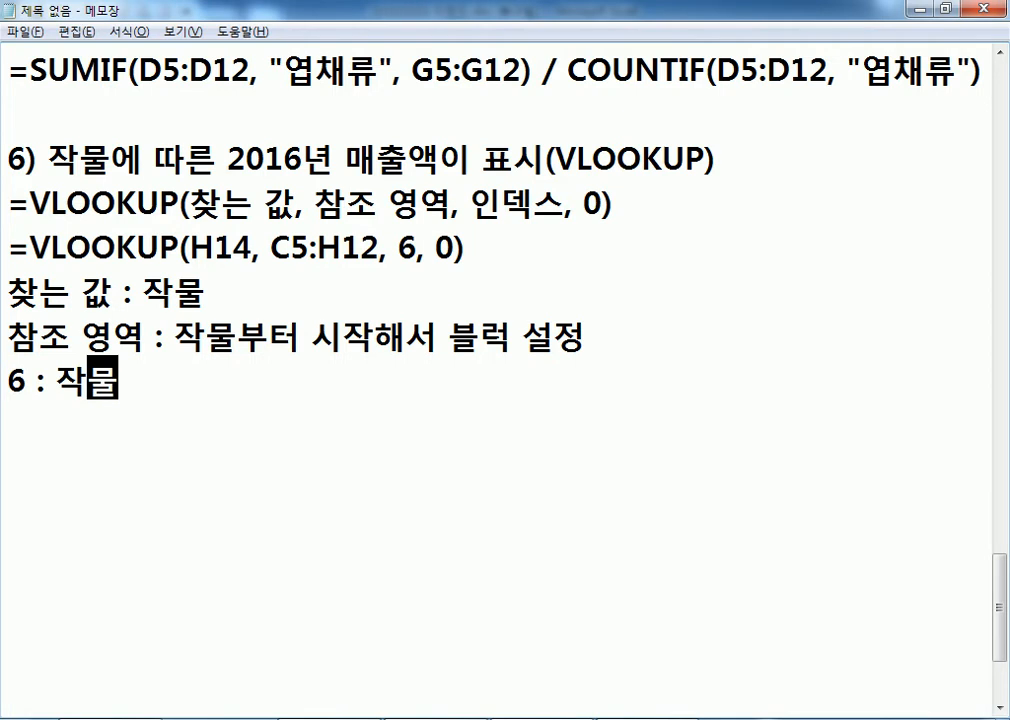
type("이 1번")
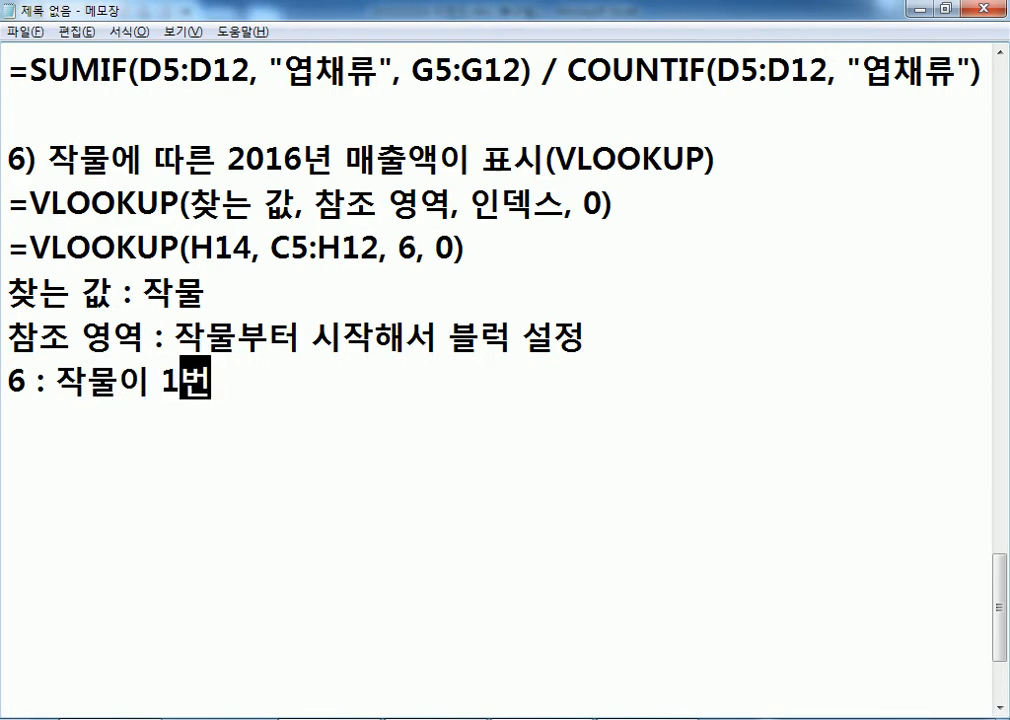
type("째 항목, 6번째 항ㅁ목인 20165")
key("BackSpace")
type("년 매출액을 ")
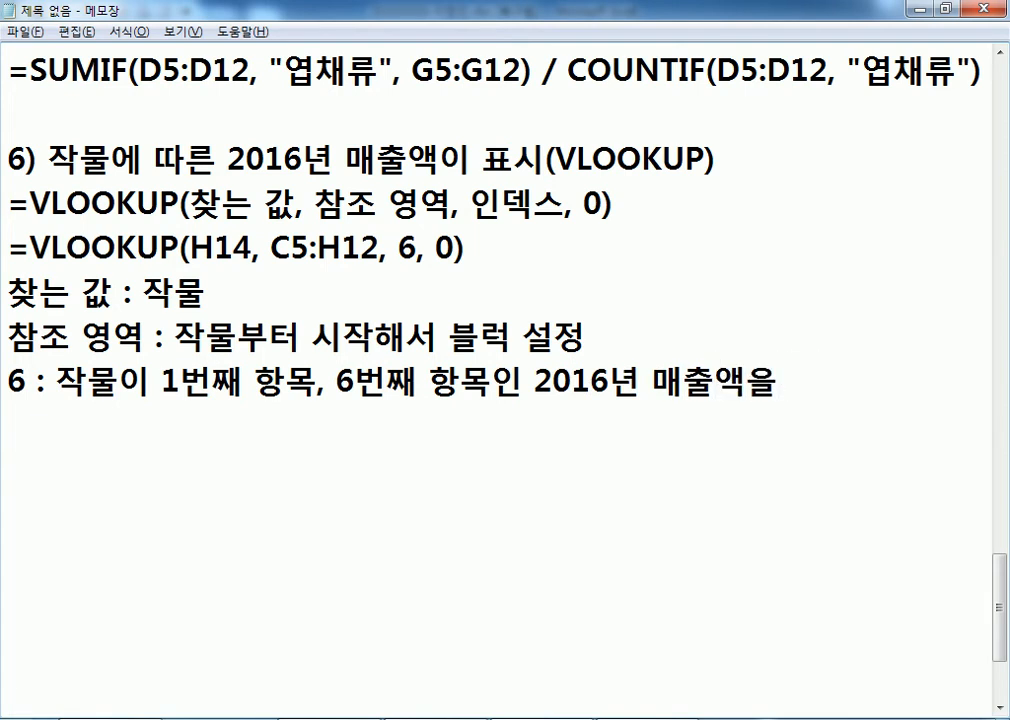
type("찾는다.")
key("Return")
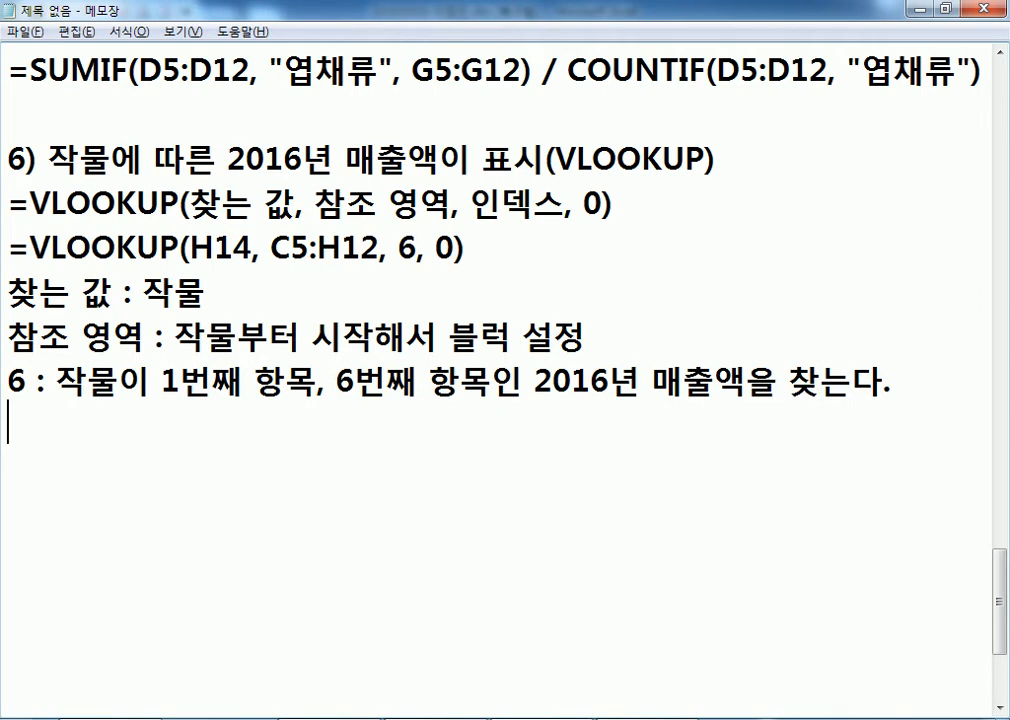
Explain the exact-match argument in the notes with the line "0 : 찾는 작물이름이 반드시 똑 같아야 된다"
type("0 : ")
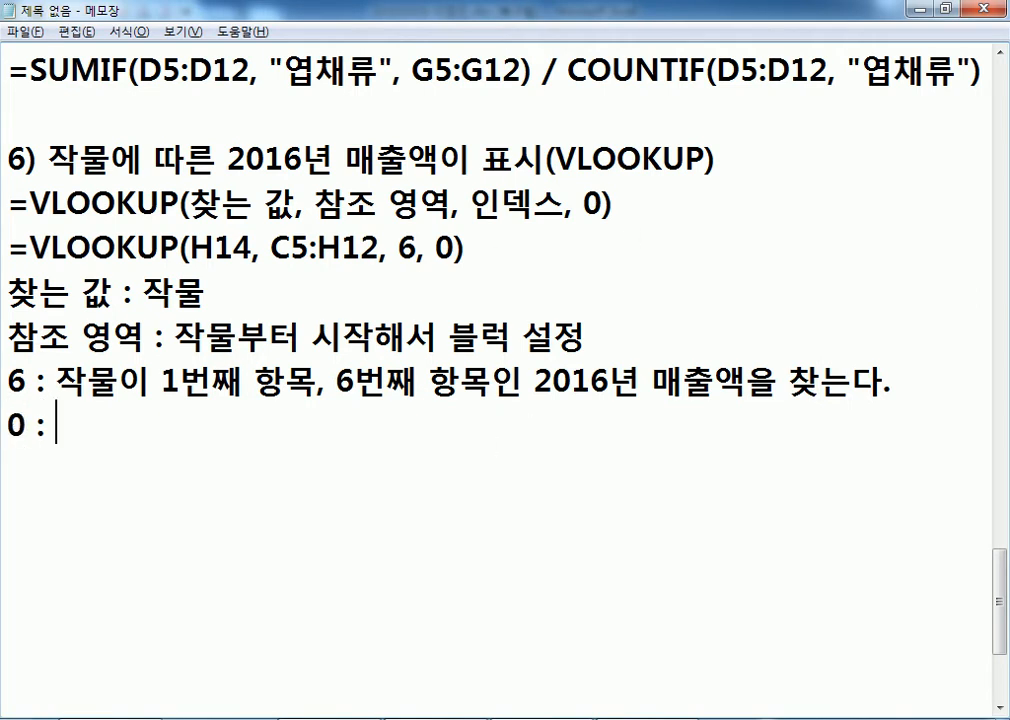
type("CKW")
key("BackSpace")
key("BackSpace")
key("BackSpace")
key("Hangul")
type("ㅊㅏㅈㄴㅡㄴ ㅈㅏㄱㅁ")
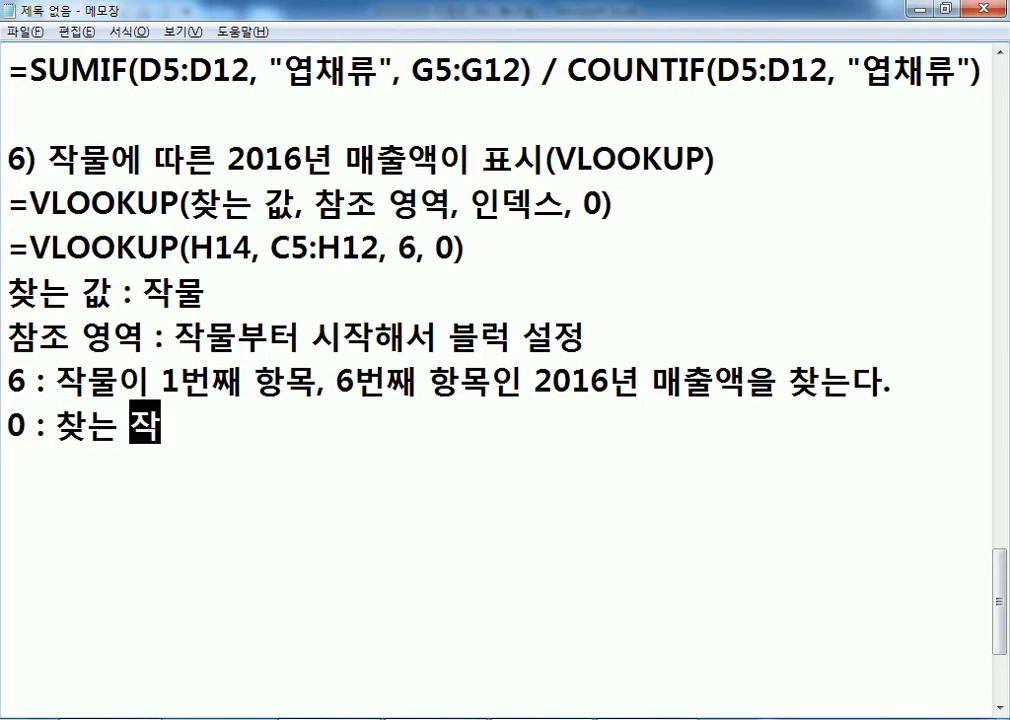
key("BackSpace")
type("ㅁㅜㄹㅇㅣㄹㅡㅁㅇㅣ ㅂㅏ")
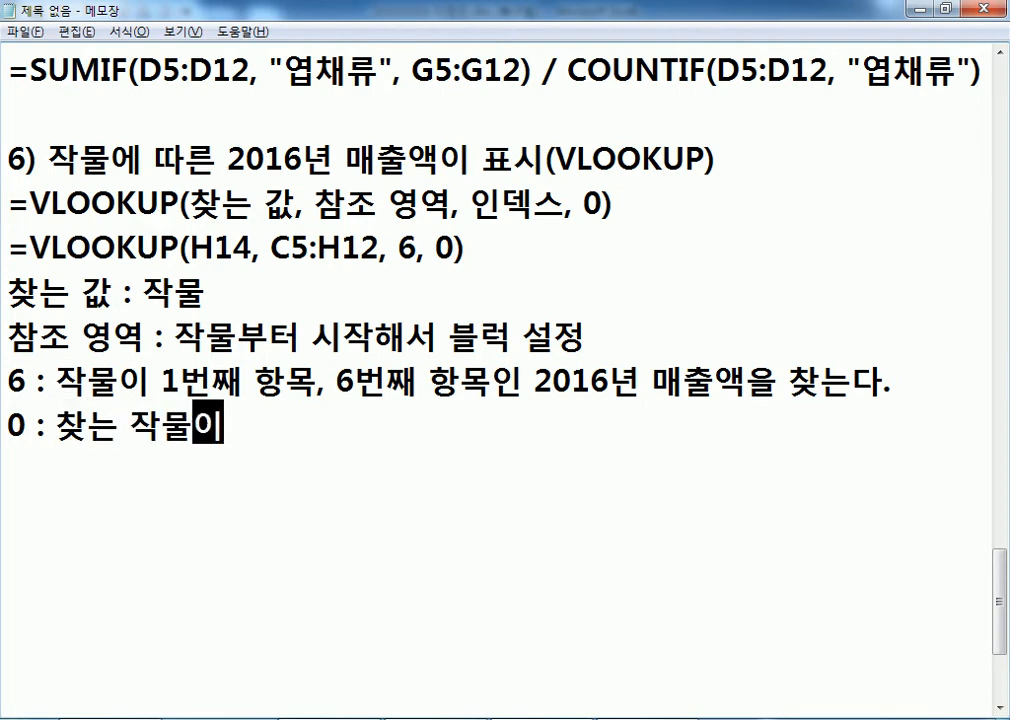
type("ㄴㄷㅡㅅㅣ ㄸ")
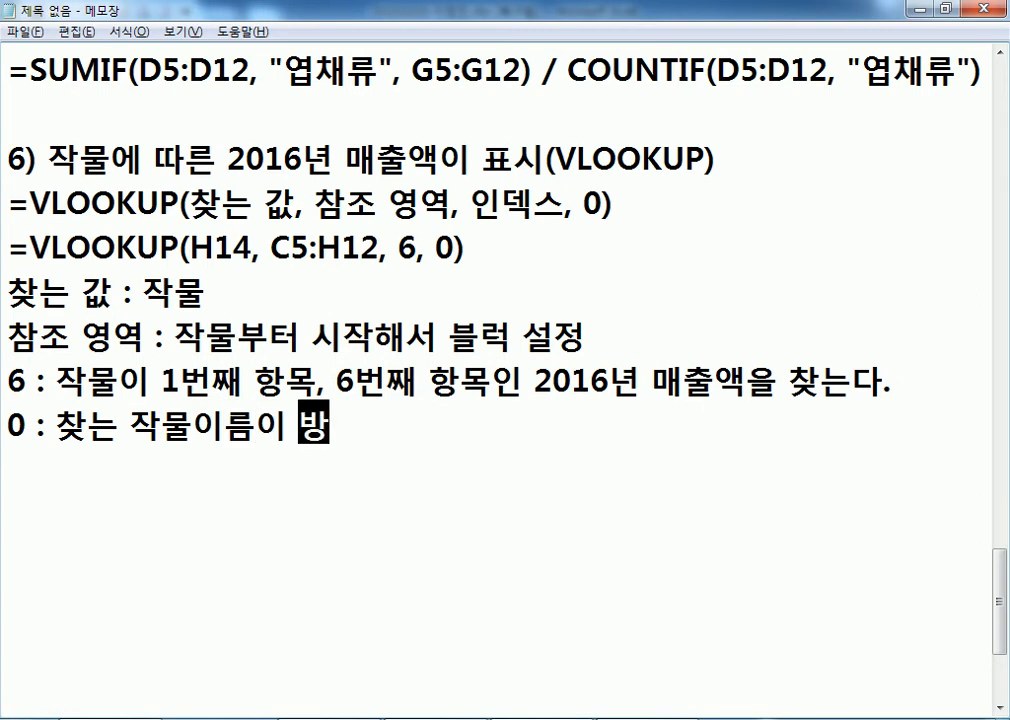
type("ㅗㄱ ㄱㅏㅌㅇㅏㅇㅑ")
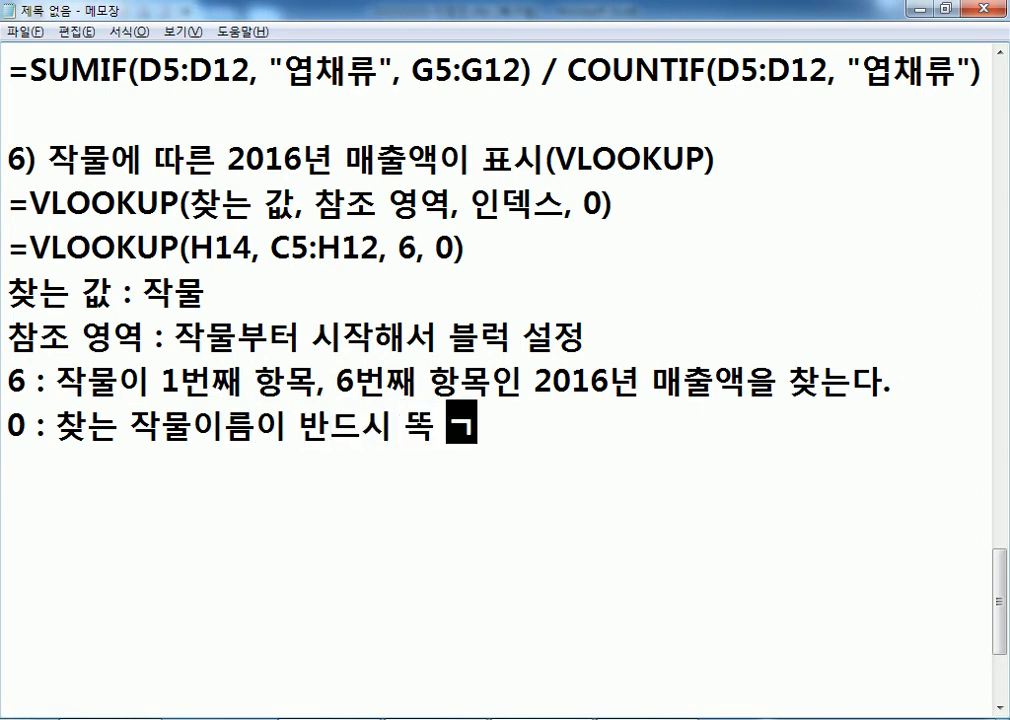
type("다")
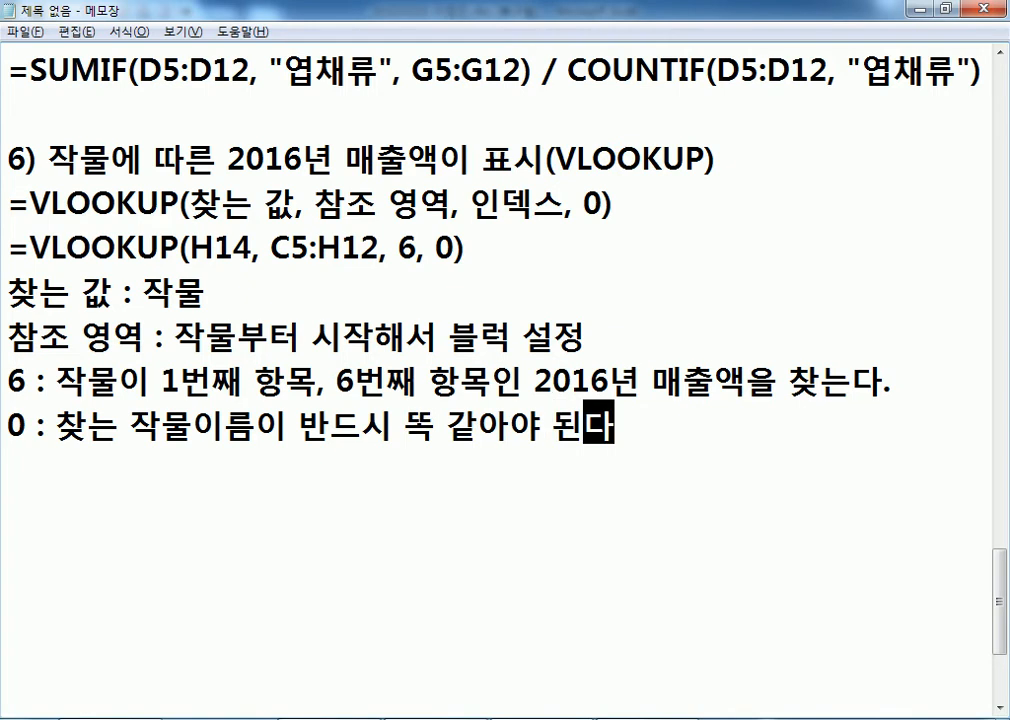
key("Return")
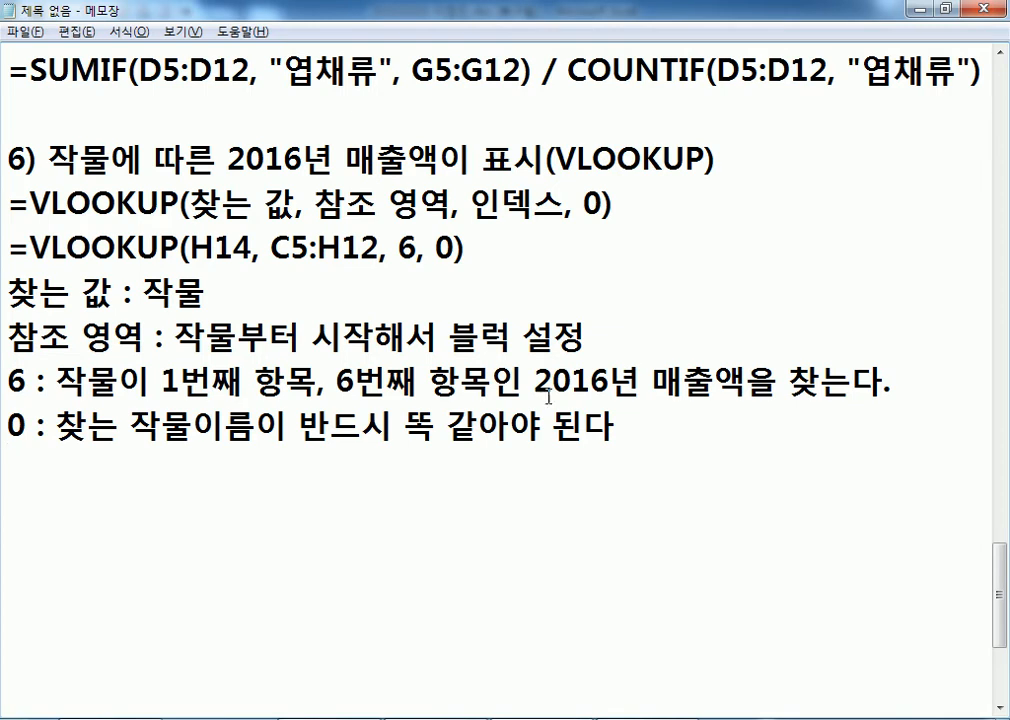
Switch back to Excel, close the J14 formula edit, and select C5:H12 to review the lookup range against the J14 result
key("alt+Tab")
key("ctrl+Return")
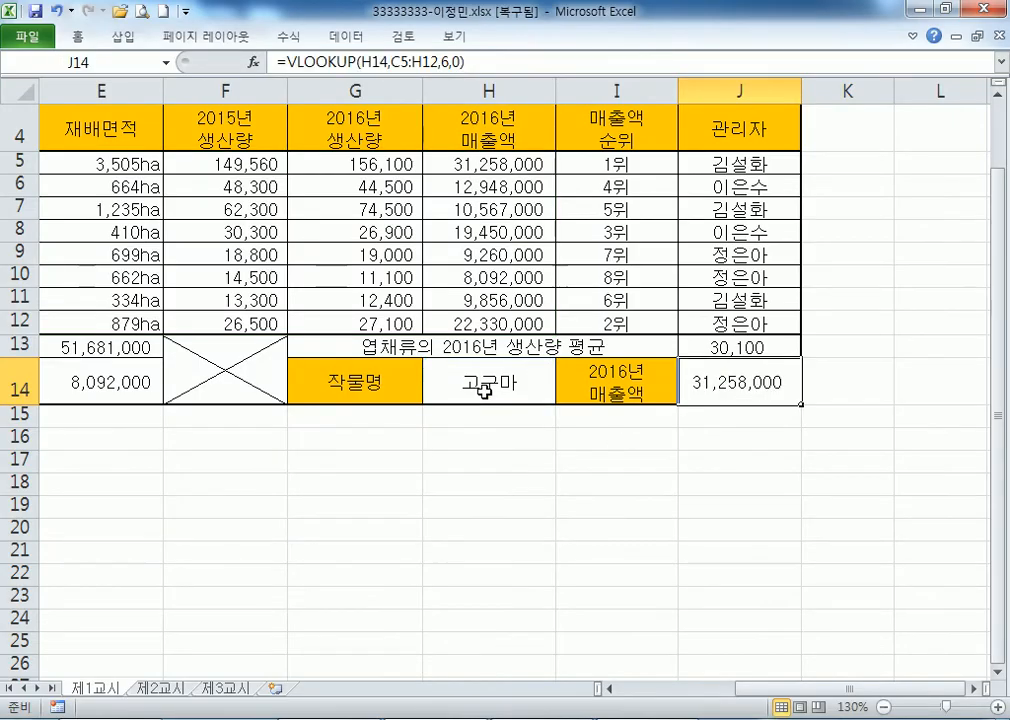
left_click_drag(780, 689, 737, 700)
left_click_drag(243, 163, 860, 322)
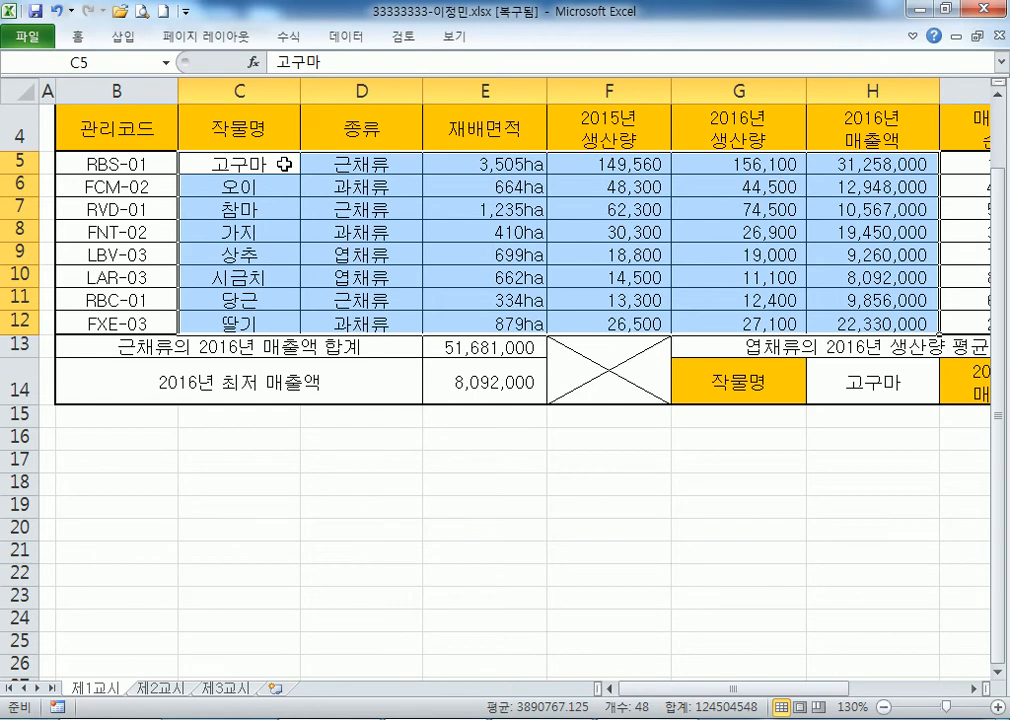
left_click_drag(811, 690, 929, 692)
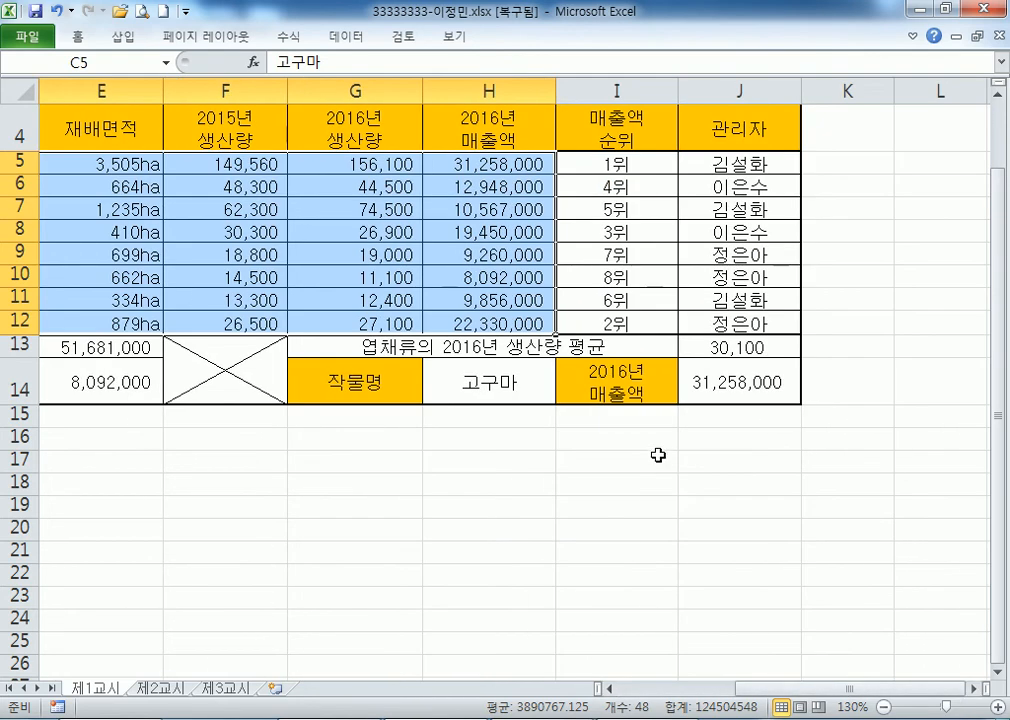
Re-enter the crop name 고구마 in H14
left_click(505, 384)
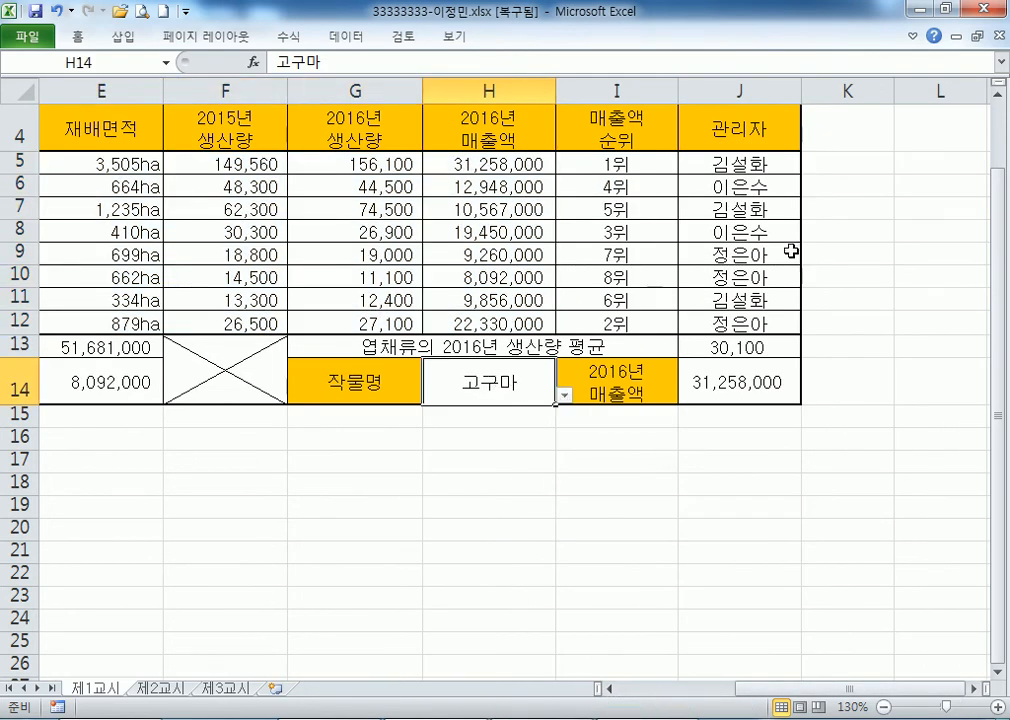
type("RHRNAL")
key("Escape")
key("Hangul")
type("고고")
key("BackSpace")
type("ㅜ미")
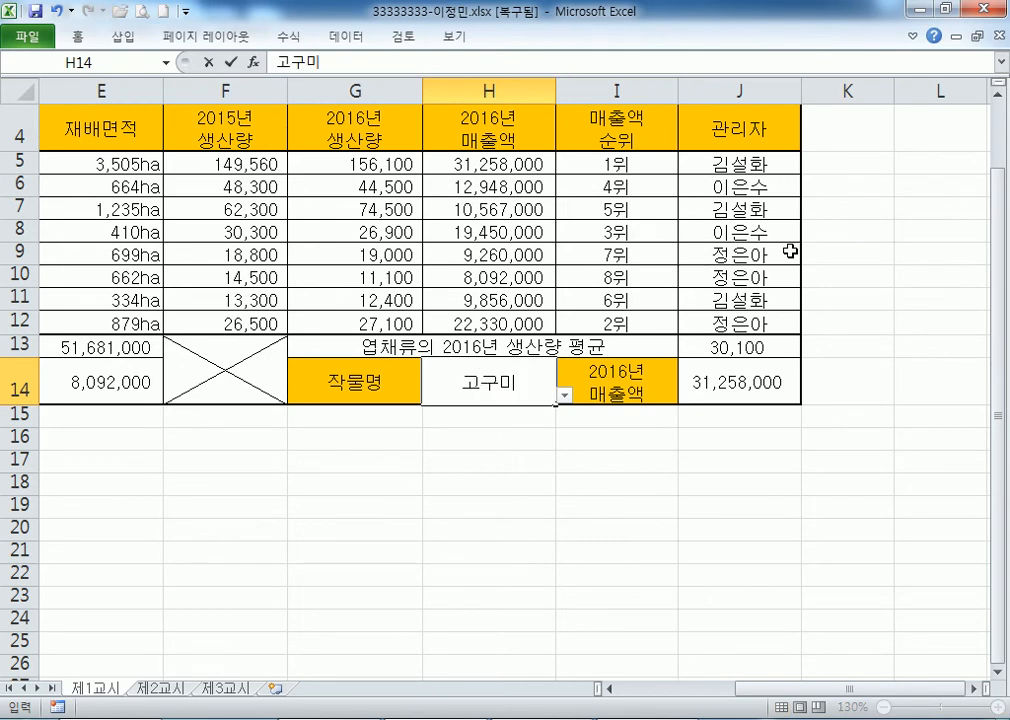
key("BackSpace")
type("ㅏ")
key("ctrl+Return")
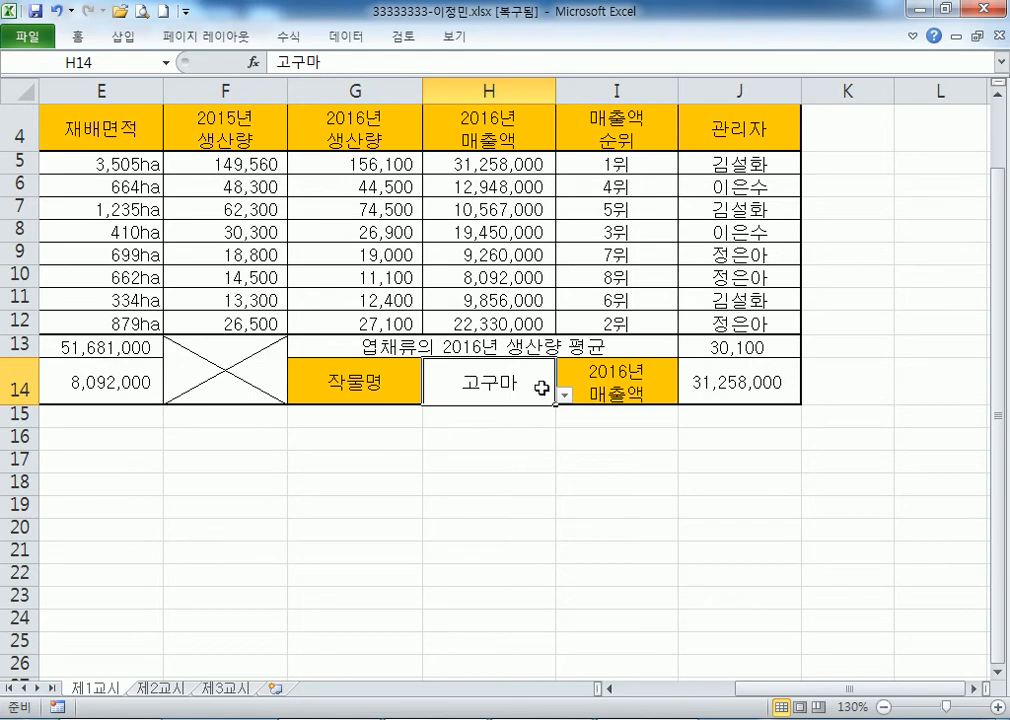
Clear the crop name in H14 and choose 고구마 from the cell's drop-down list
key("Delete")
left_click_drag(728, 692, 700, 693)
left_click(686, 395)
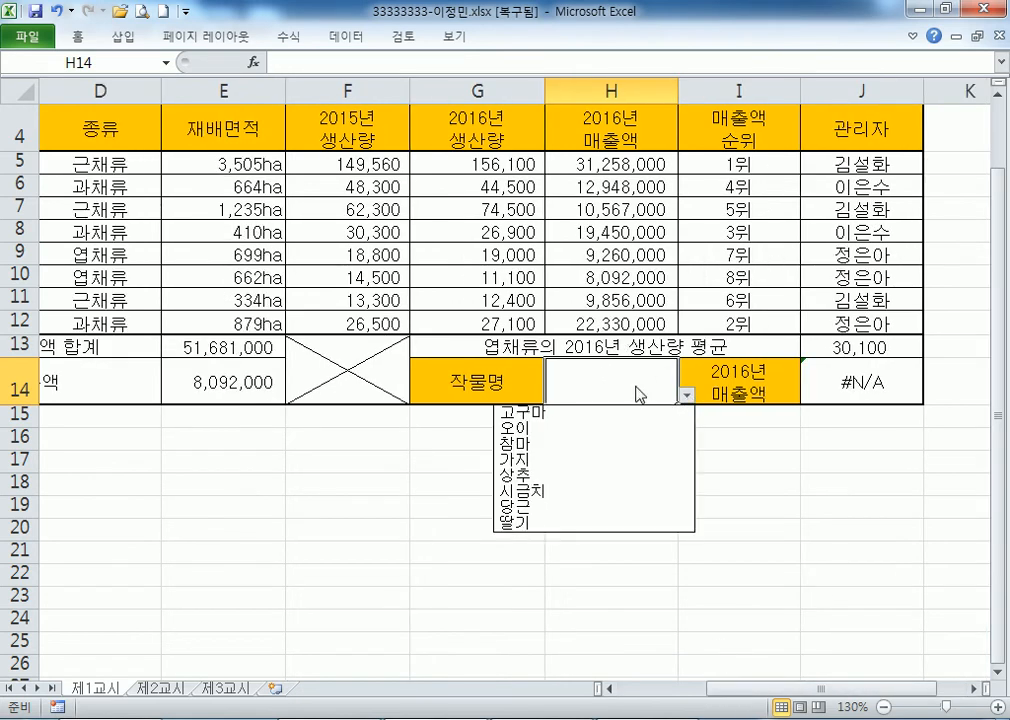
left_click(558, 413)
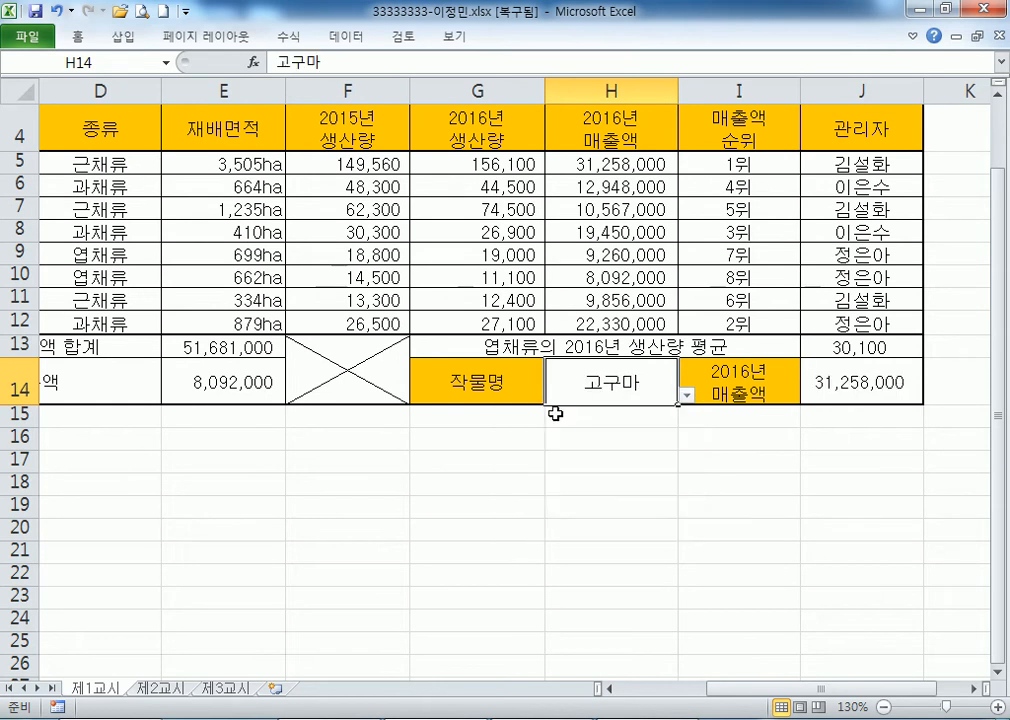
Review the data validation settings of H14, checking the list type and its source range
left_click(343, 40)
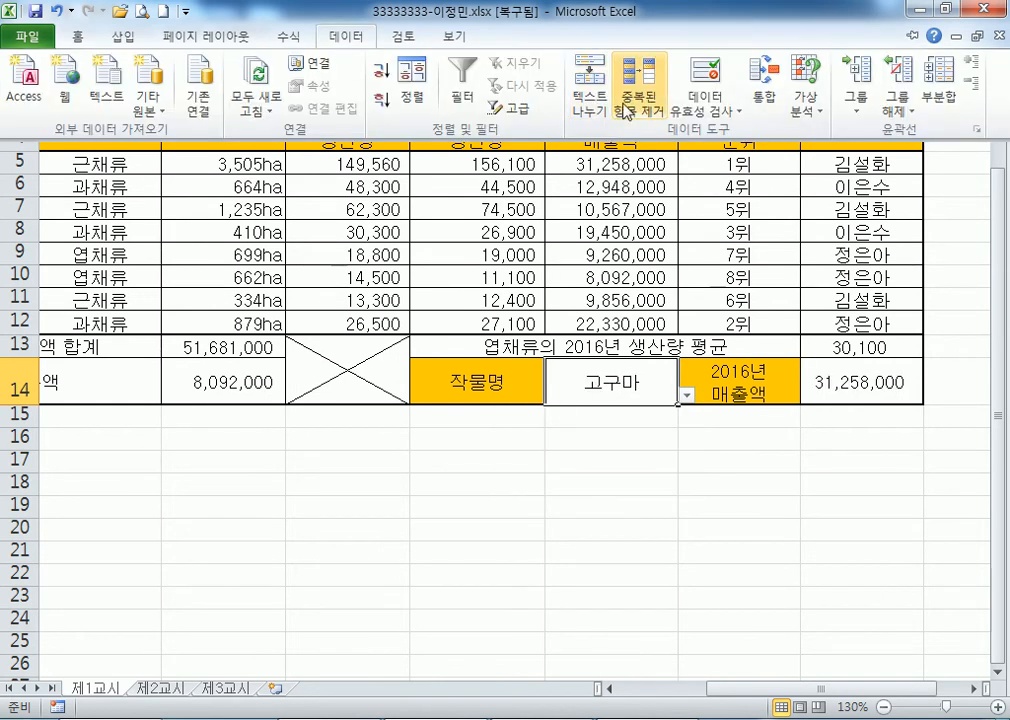
left_click(705, 75)
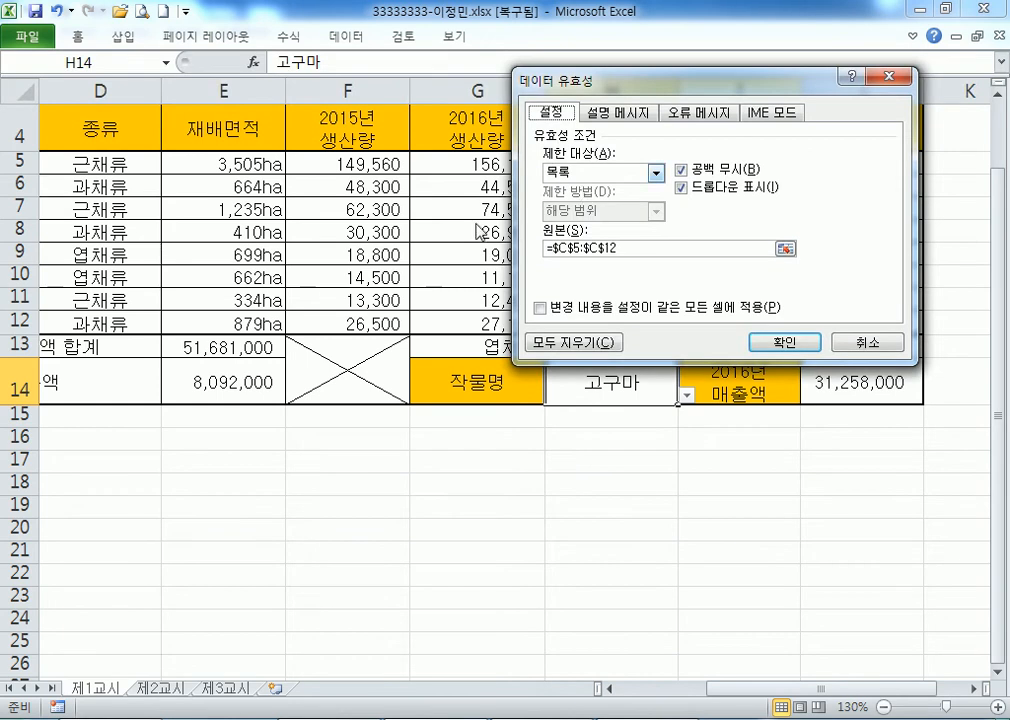
left_click(784, 342)
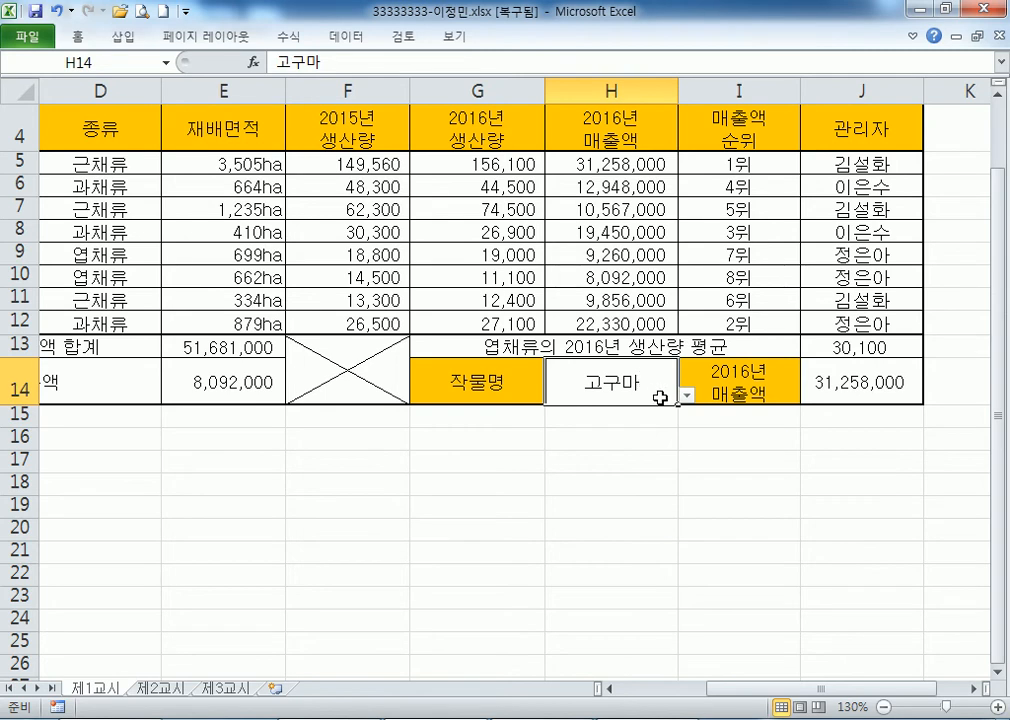
Apply green gradient-fill data bars to the 2016 sales values in H5:H12
scroll(756, 463, "down", 1)
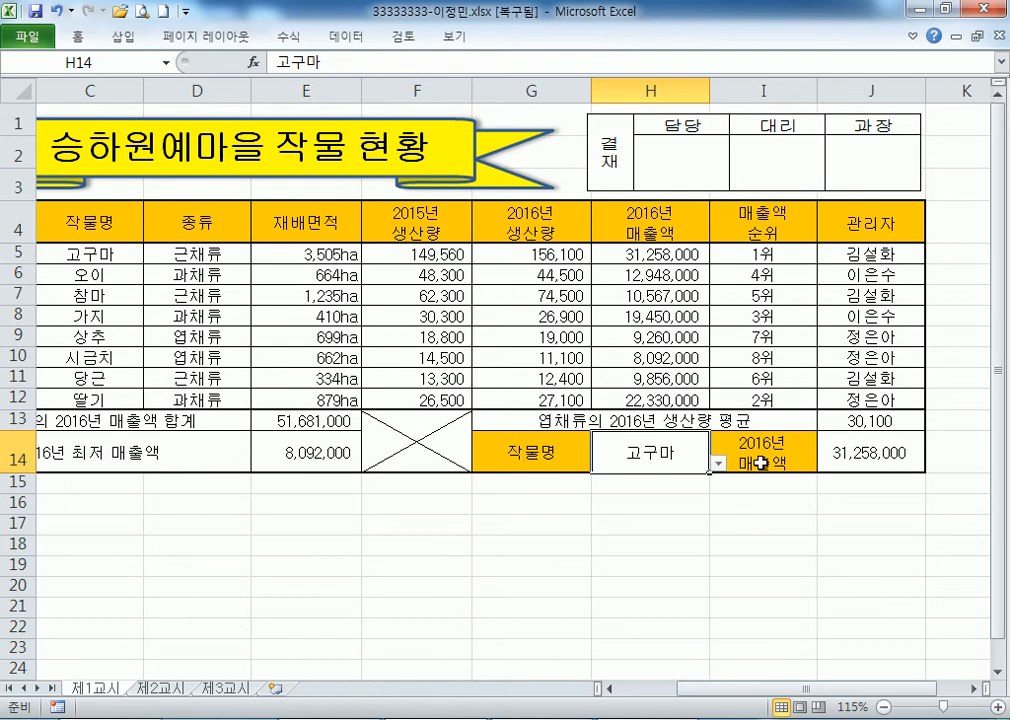
left_click_drag(633, 255, 643, 405)
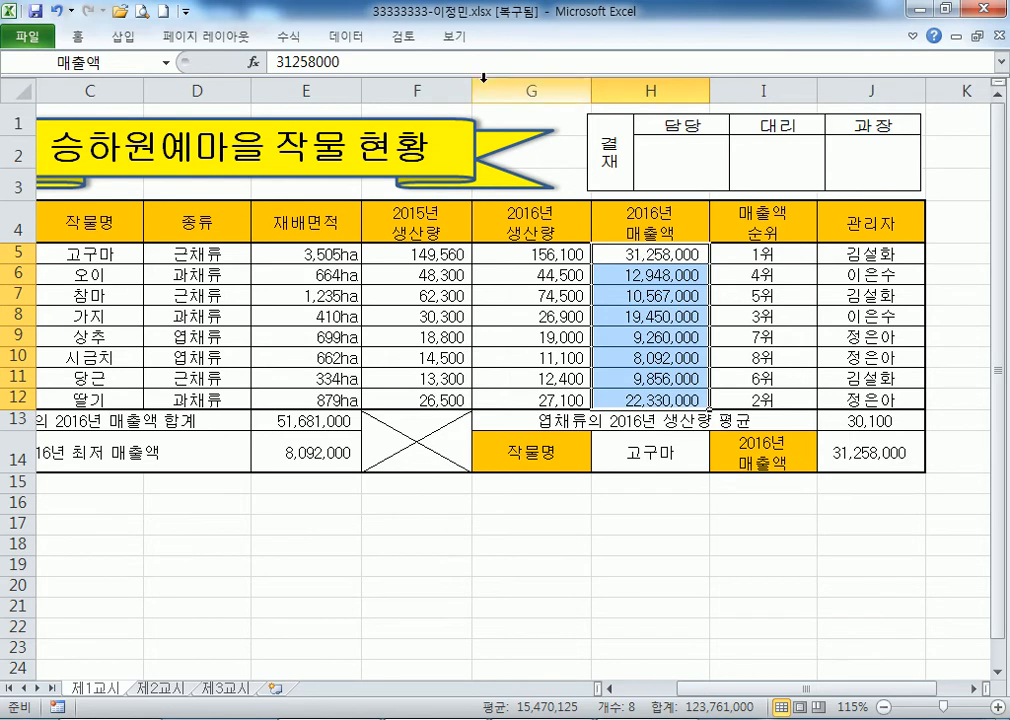
double_click(78, 37)
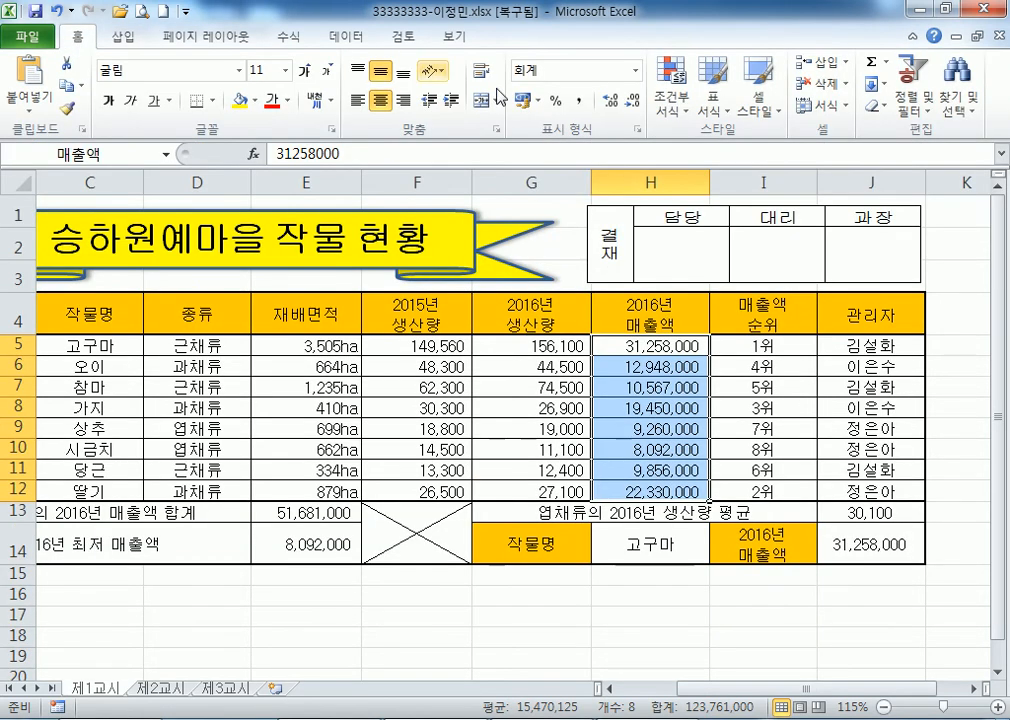
left_click(673, 105)
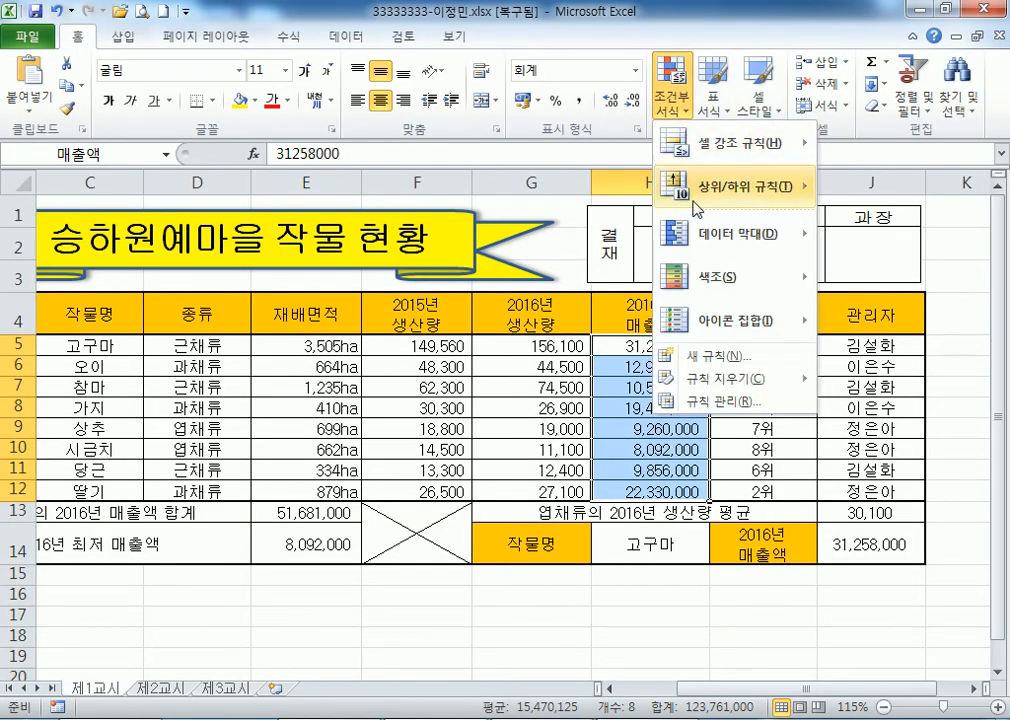
mouse_move(690, 233)
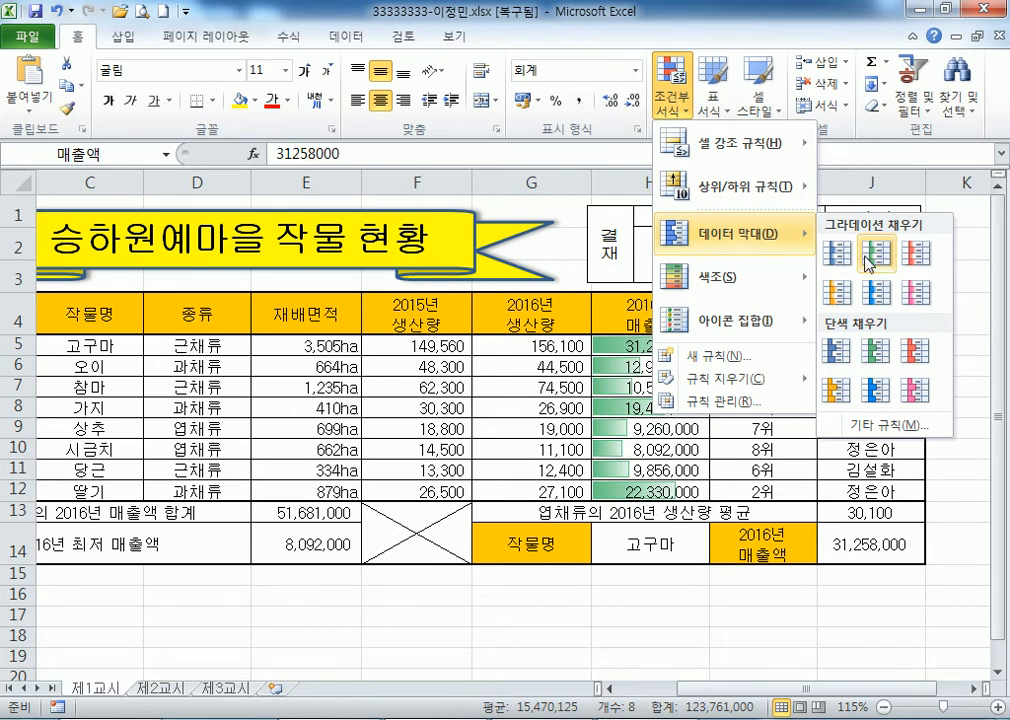
left_click(880, 258)
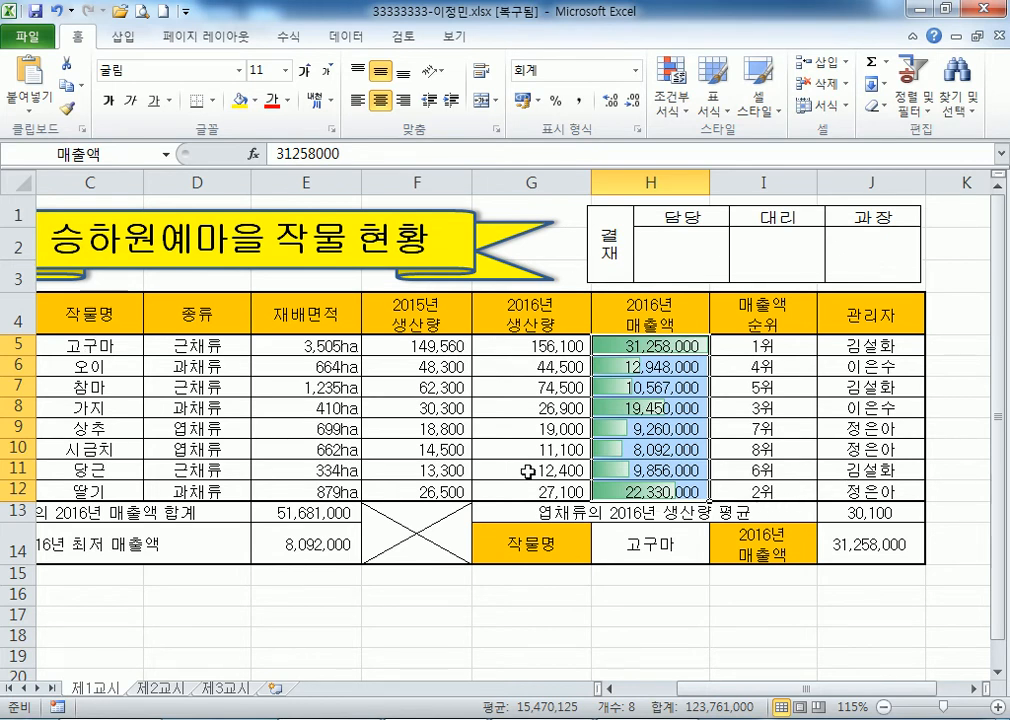
Preview blue gradient-fill data bars on the 2015 production values in F5:F12 and leave without applying them
left_click_drag(384, 347, 405, 490)
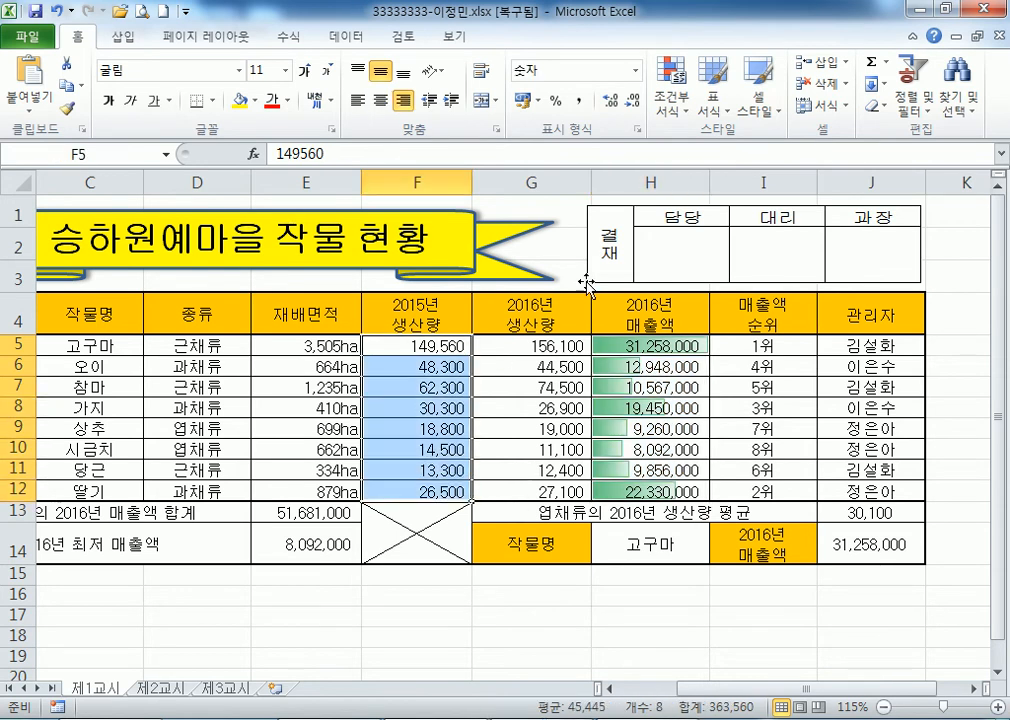
left_click(670, 110)
mouse_move(728, 235)
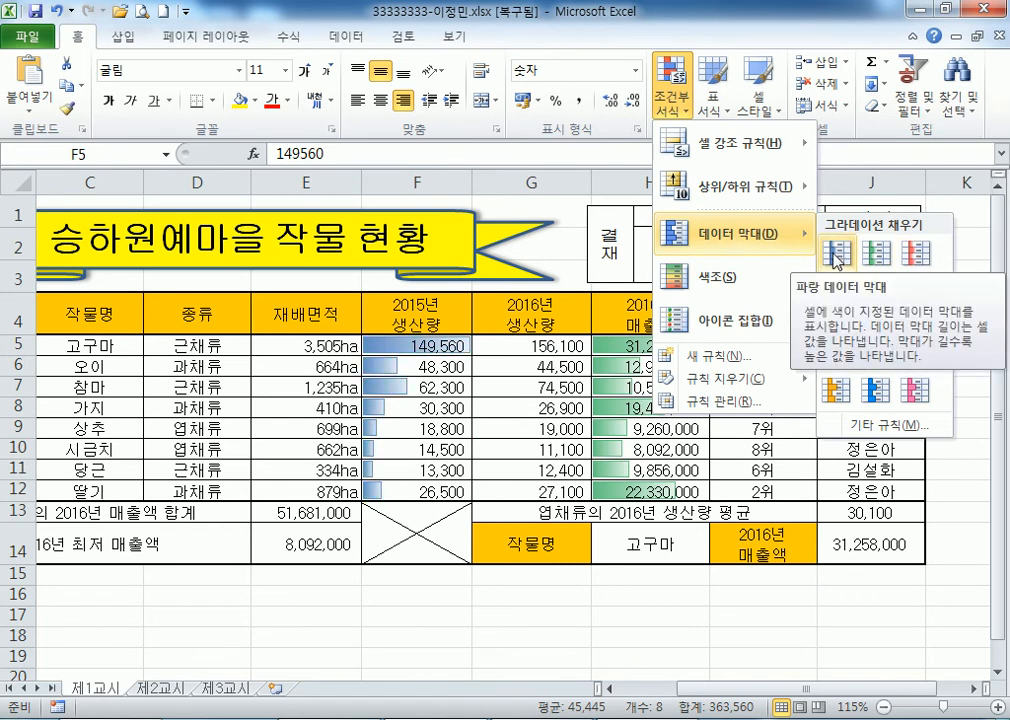
left_click(407, 611)
left_click(526, 460)
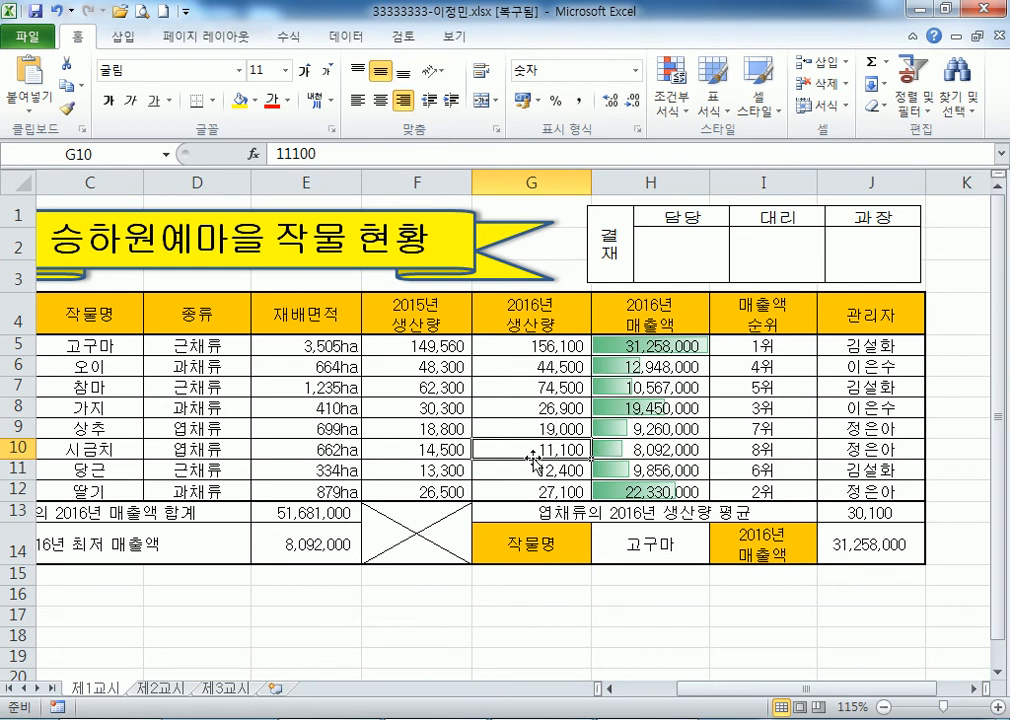
Select J13, switch to Notepad, and copy the formula =SUMIF(D5:D12, "엽채류", G5:G12) / COUNTIF(D5:D12, "엽채류") from the notes
scroll(541, 452, "down", 2)
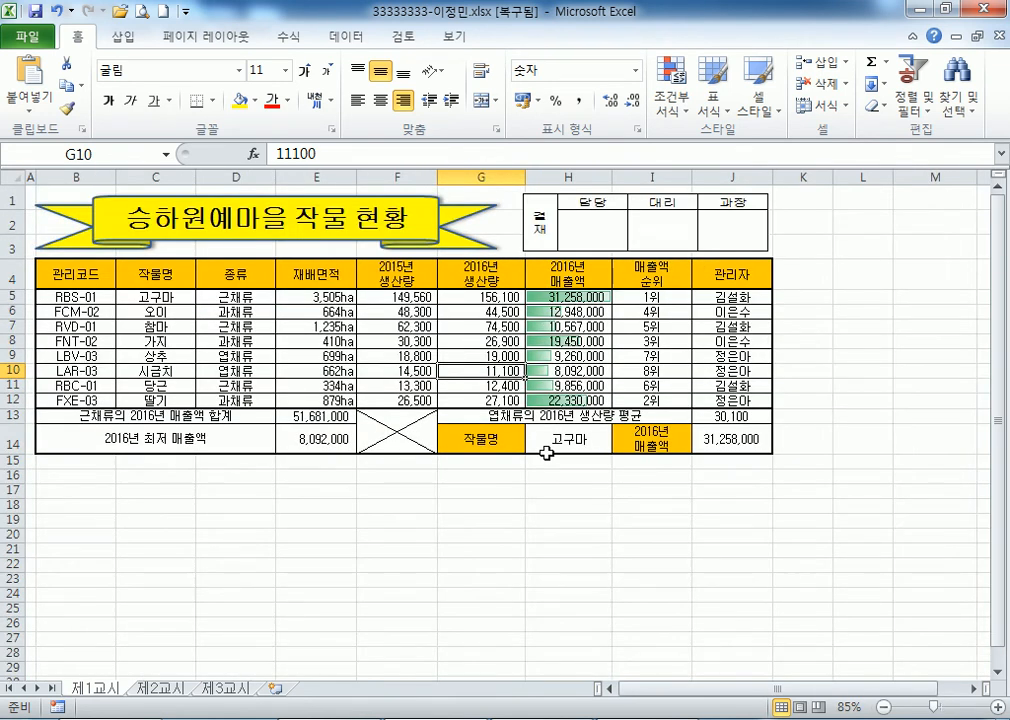
scroll(546, 452, "up", 1)
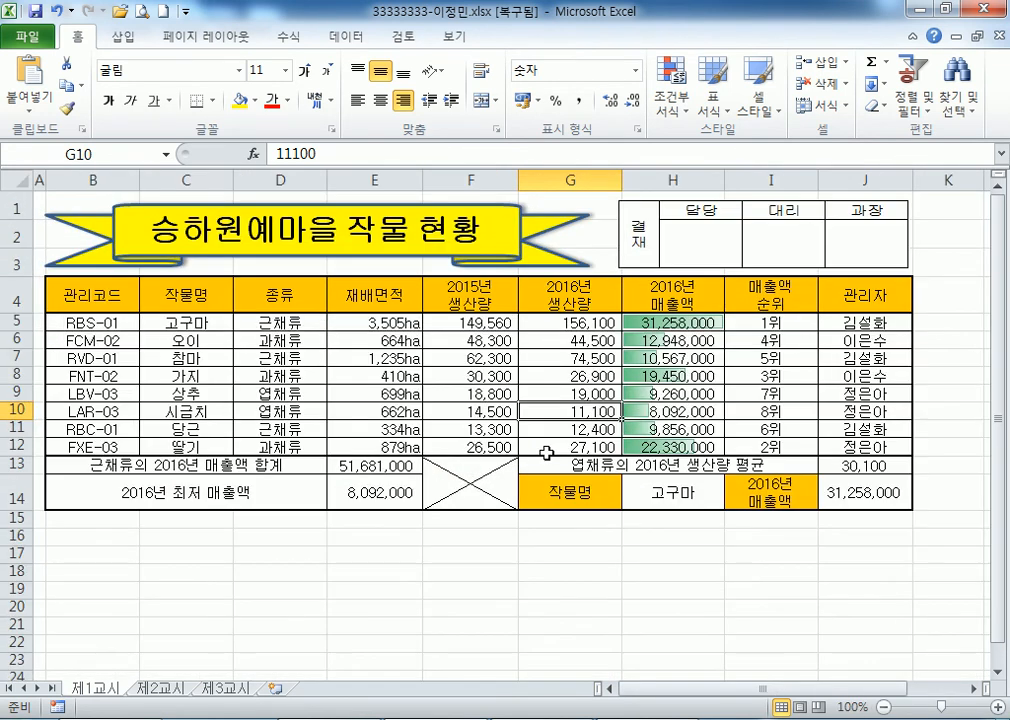
left_click(40, 204)
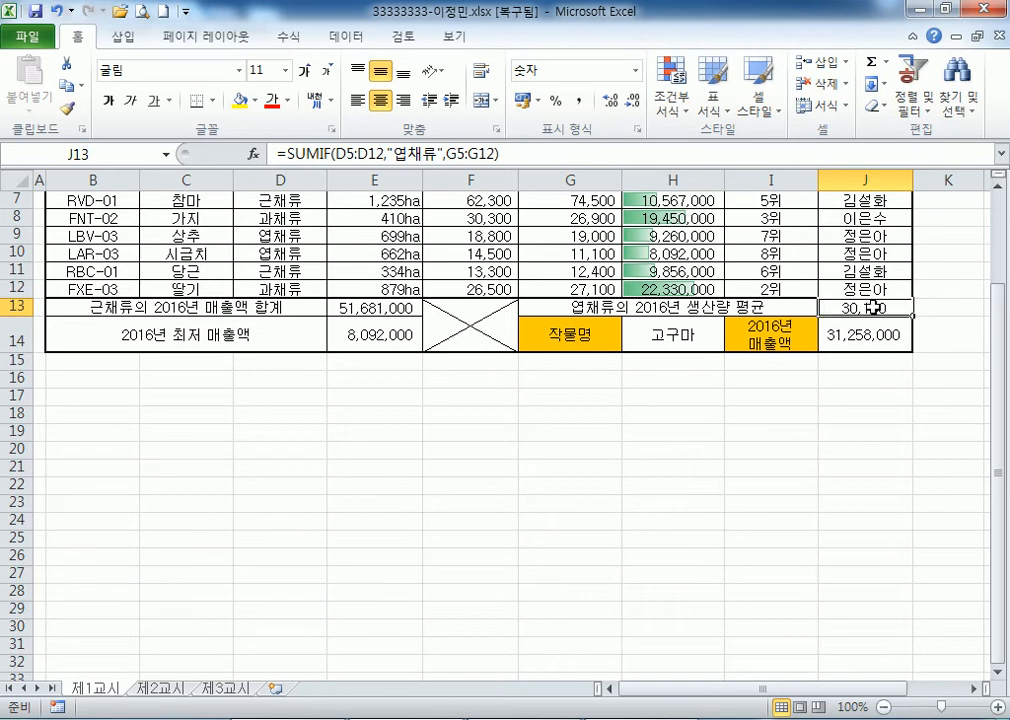
scroll(895, 325, "up", 2, "ctrl")
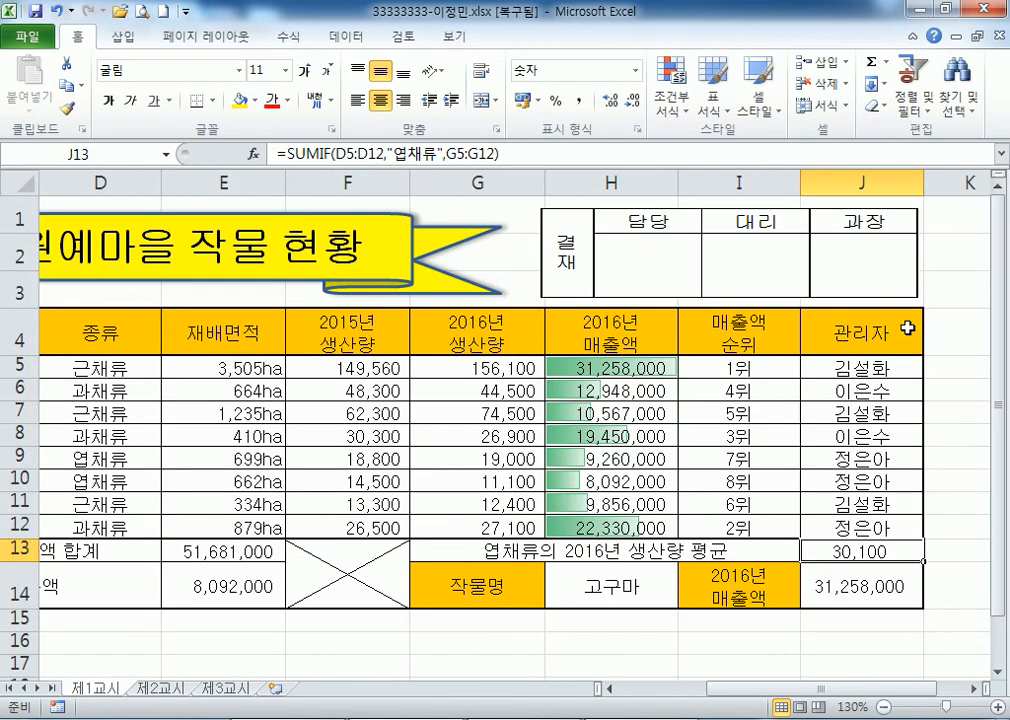
scroll(930, 397, "down", 1)
key("alt+Tab")
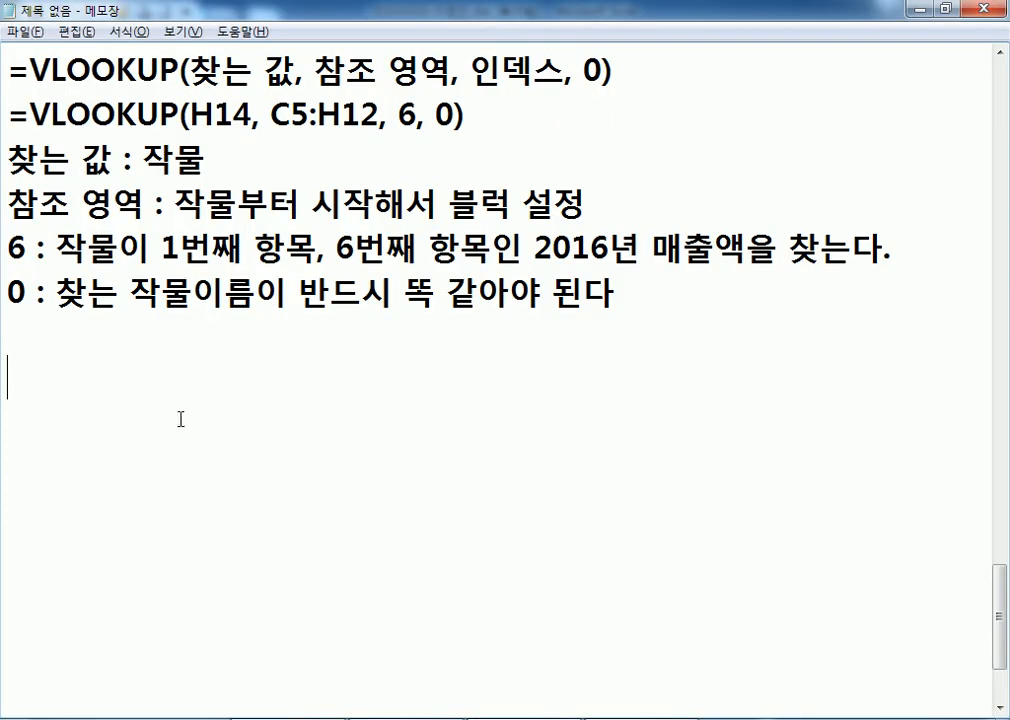
scroll(127, 345, "up", 3)
left_click_drag(35, 291, 503, 286)
scroll(503, 286, "down", 1)
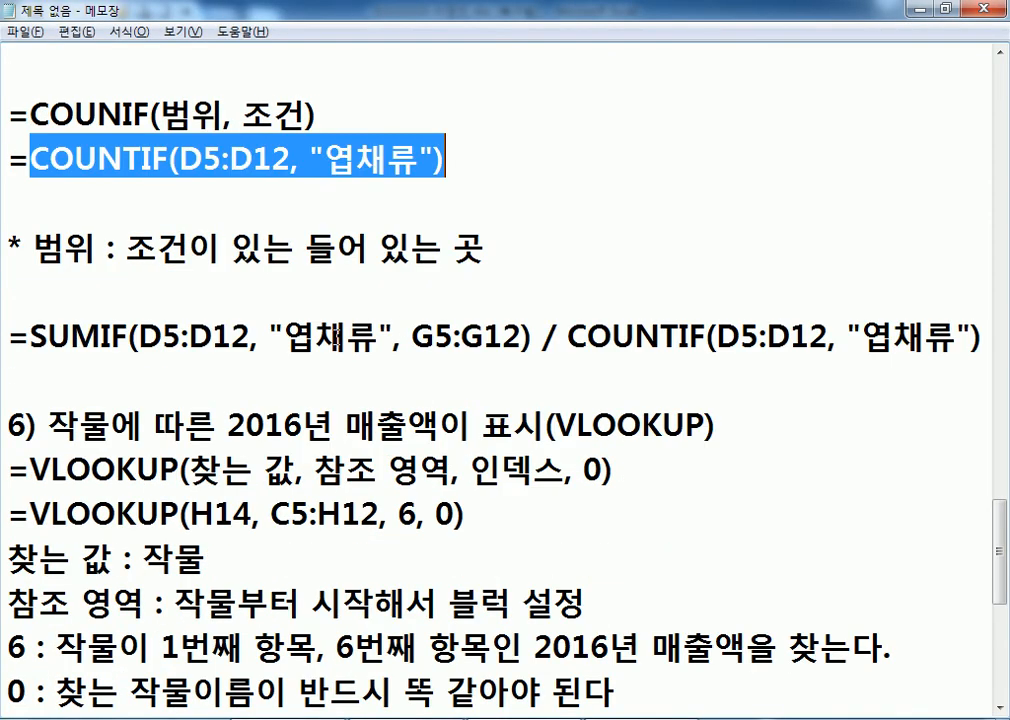
left_click_drag(8, 337, 982, 338)
key("ctrl+c")
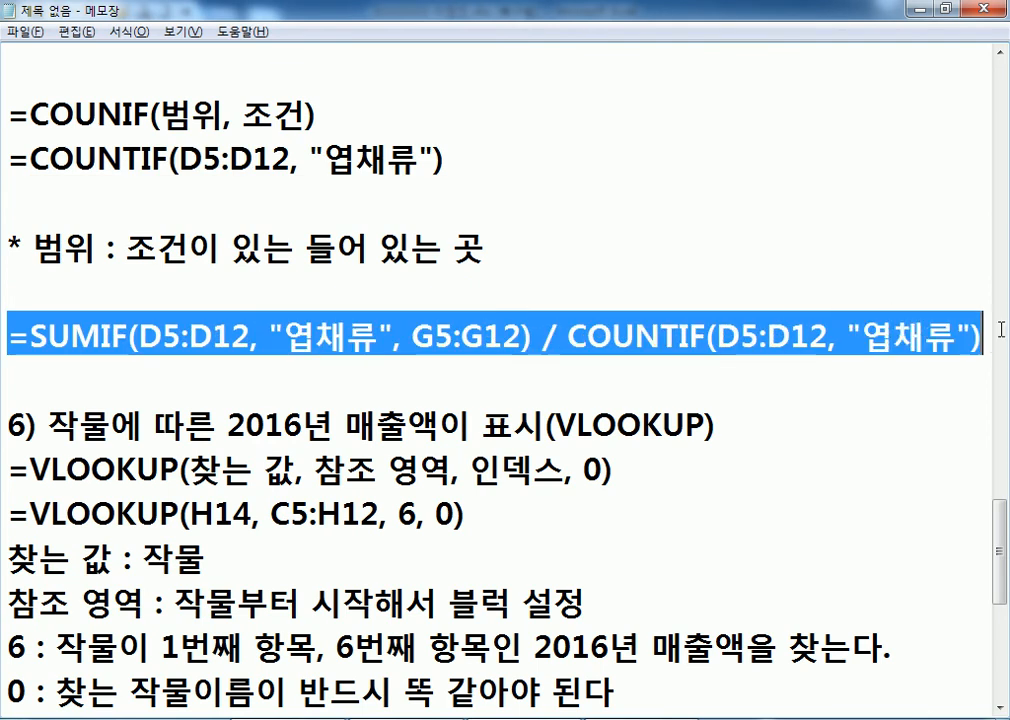
Back in Excel, replace the J13 formula with the copied =SUMIF(D5:D12, "엽채류", G5:G12) / COUNTIF(D5:D12, "엽채류")
key("alt+Tab")
left_click_drag(505, 153, 197, 153)
key("ctrl+v")
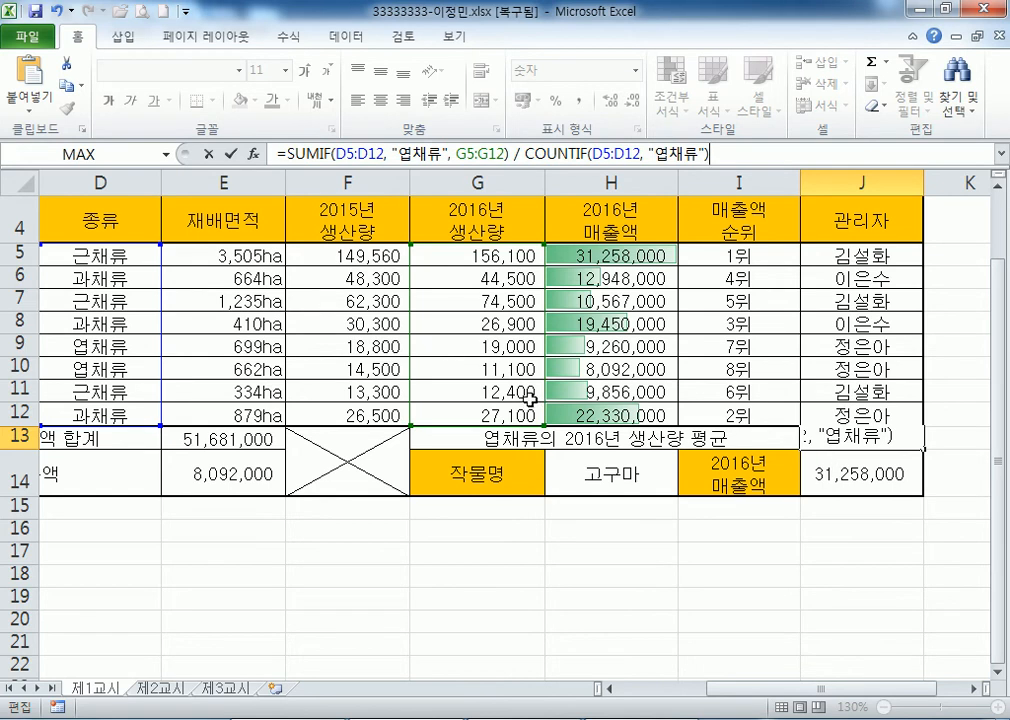
key("Return")
key("Up")
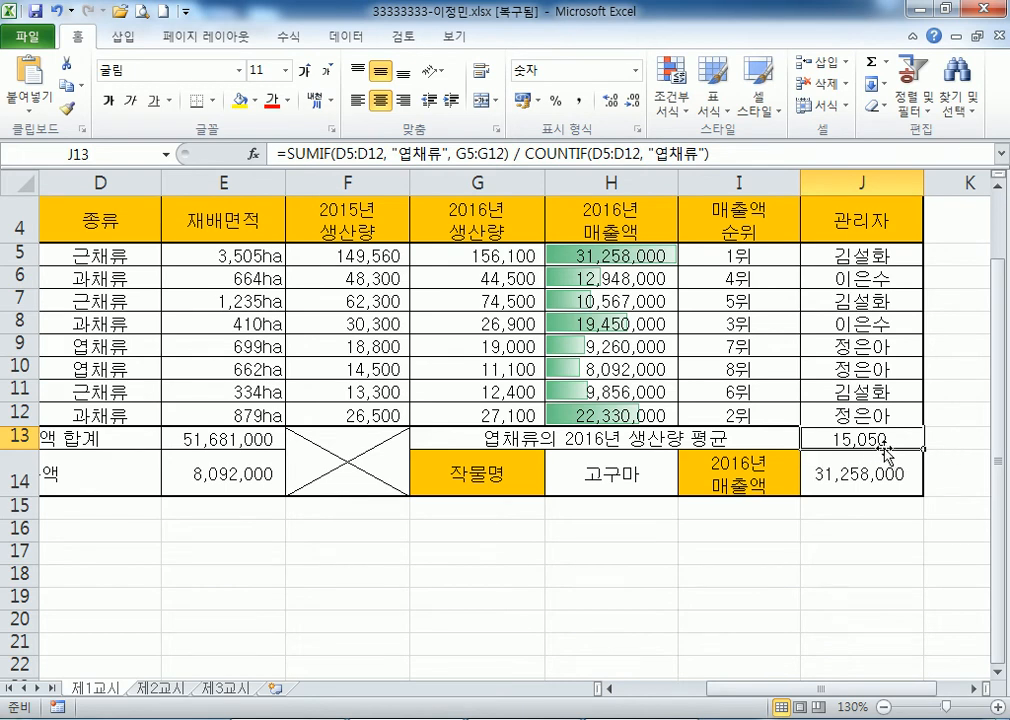
Switch to Notepad and compare the SUMIF line with the combined SUMIF / COUNTIF average formula
key("alt+Tab")
scroll(275, 170, "up", 2)
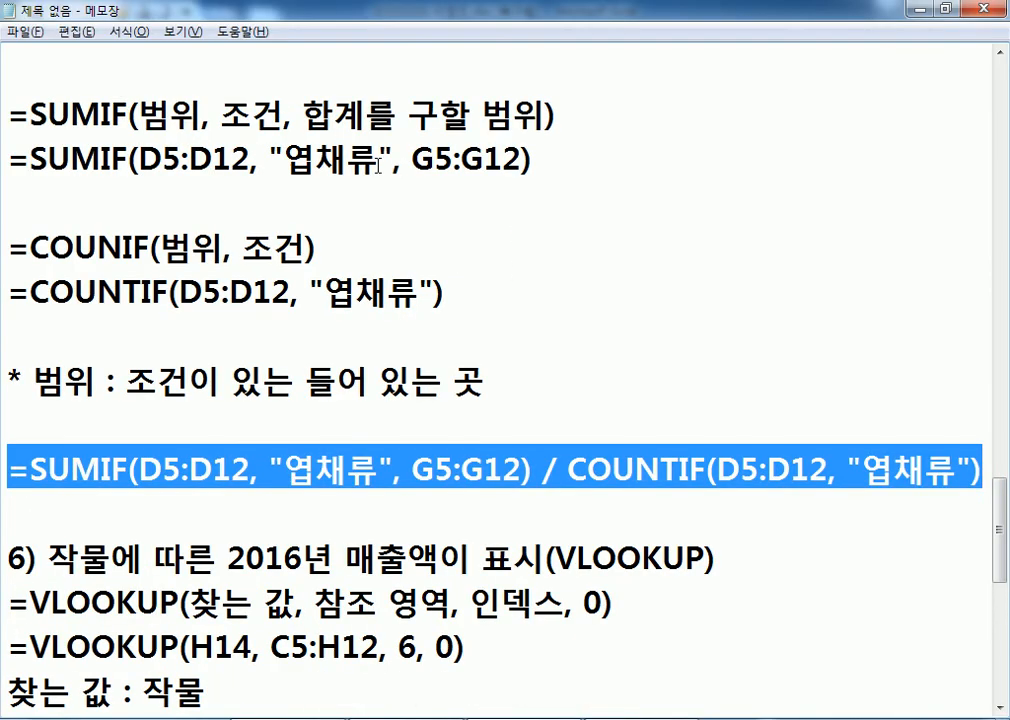
left_click_drag(546, 158, 3, 150)
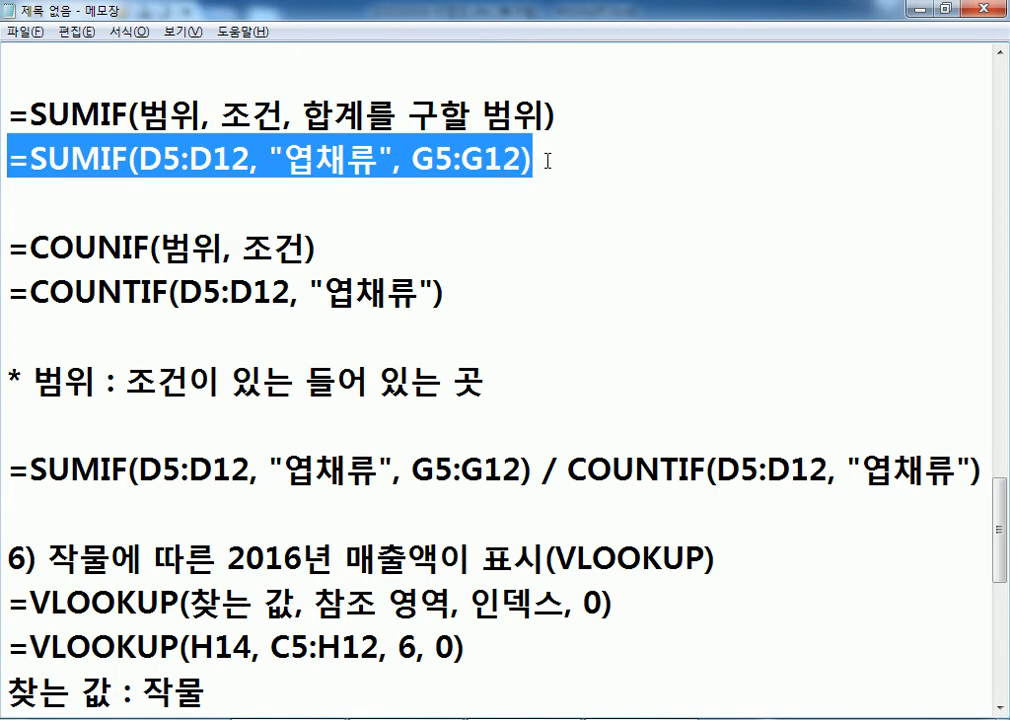
left_click_drag(48, 468, 791, 468)
left_click(748, 475)
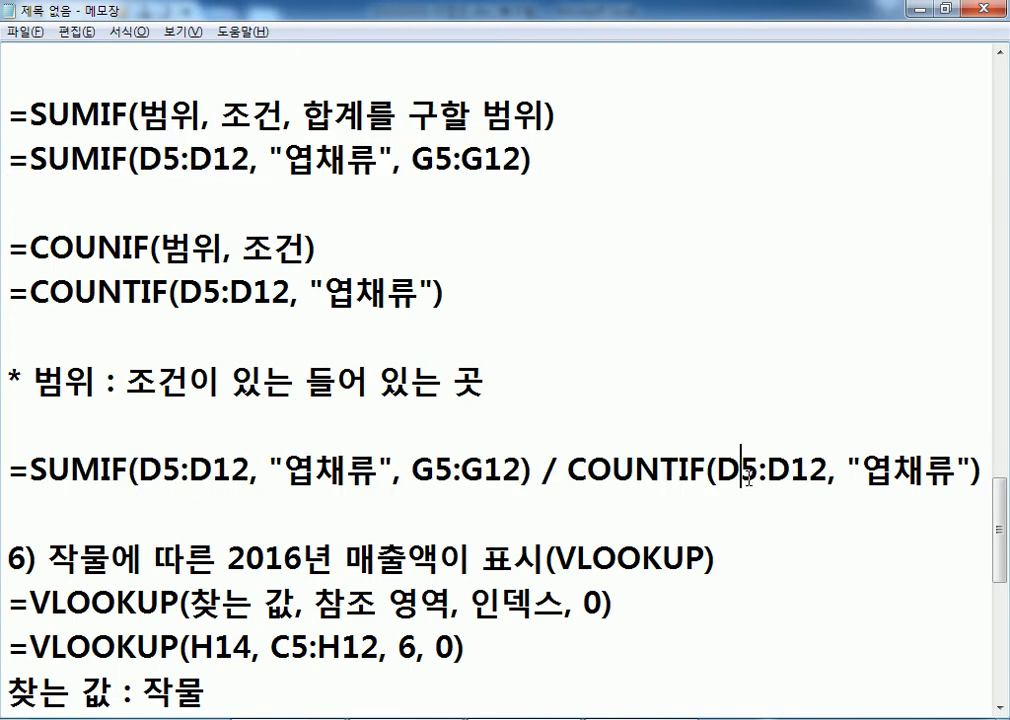
Switch back to Excel, centre the leafy-vegetable production average in J13, and apply the comma style to it
key("alt+Tab")
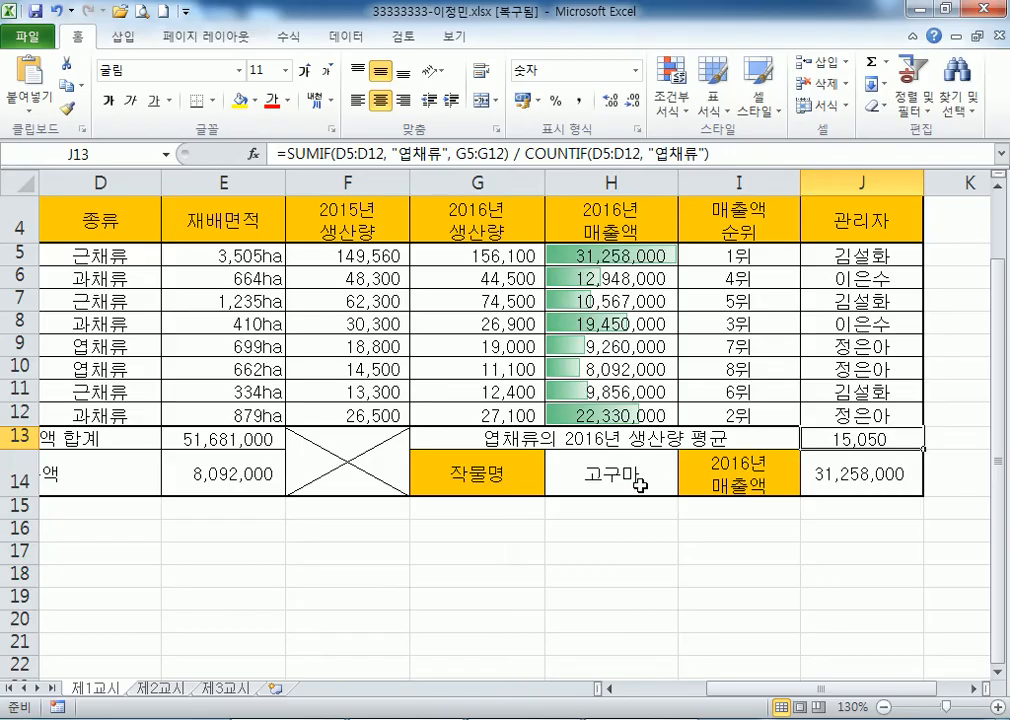
scroll(229, 379, "down", 1)
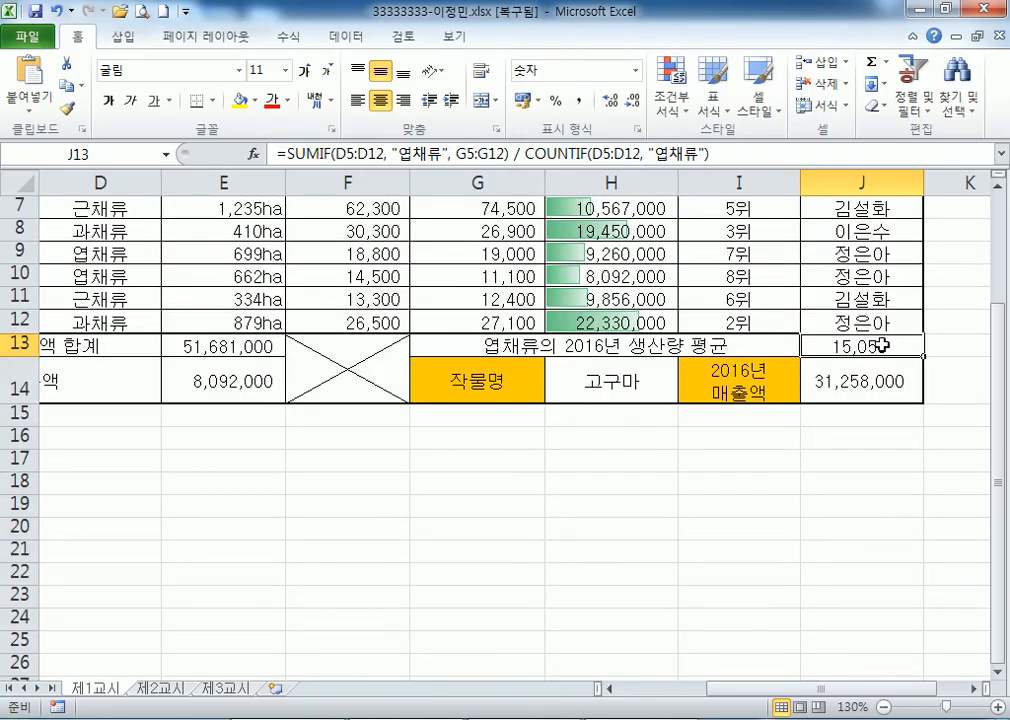
left_click(404, 100)
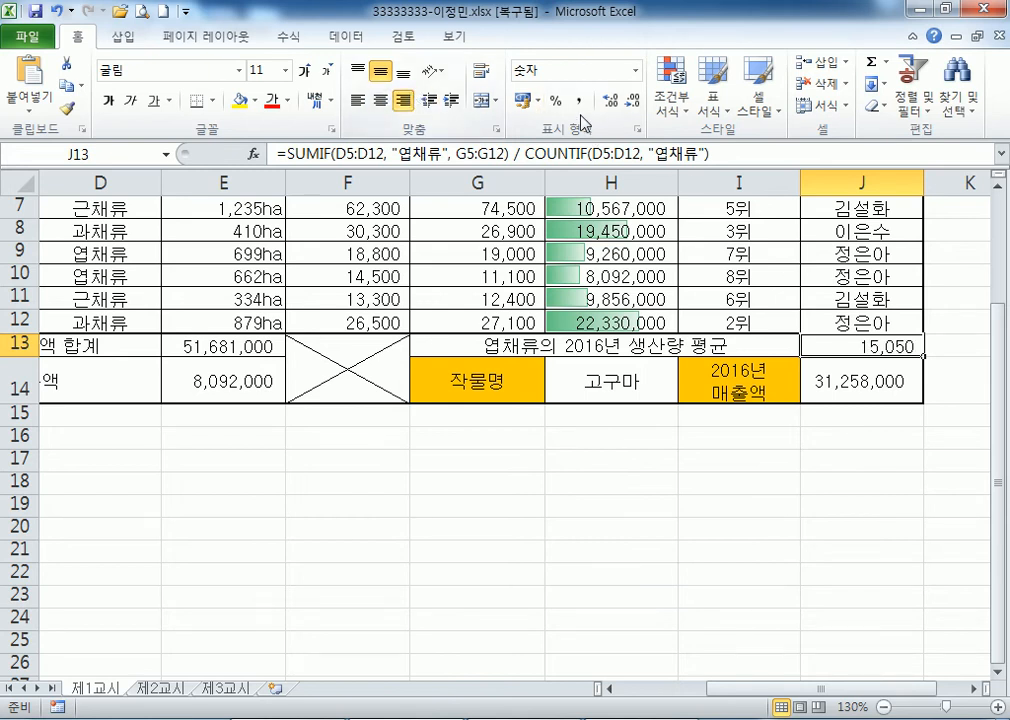
left_click(381, 100)
left_click(579, 101)
Apply the comma style to the 2016 sales result in J14 and check cells E14 and E13
left_click(890, 384)
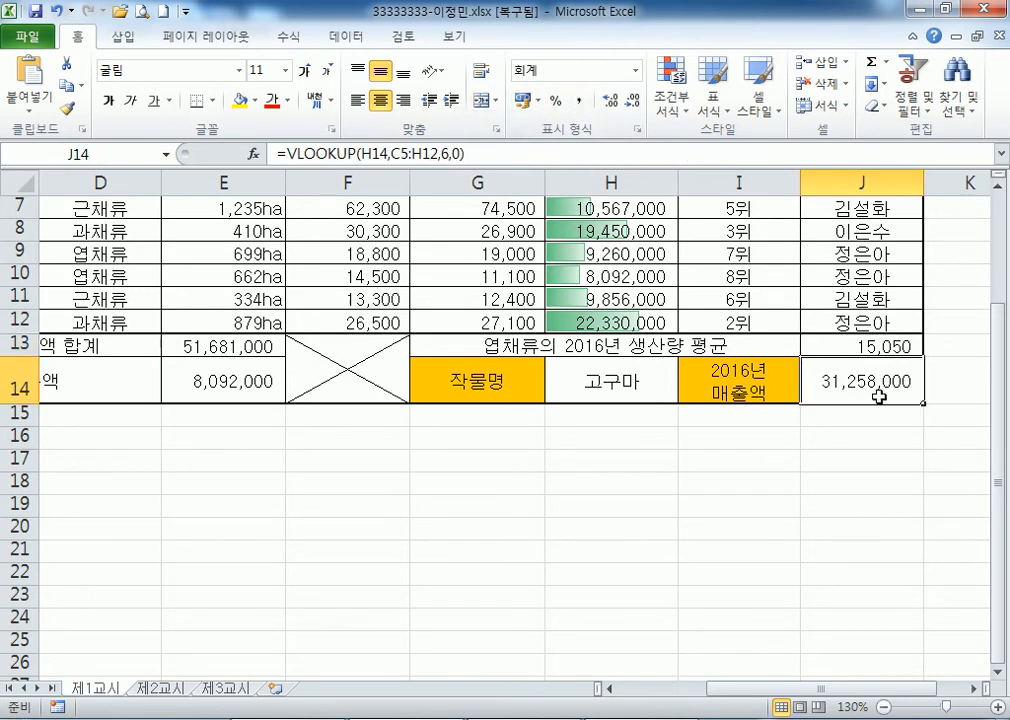
left_click(218, 382)
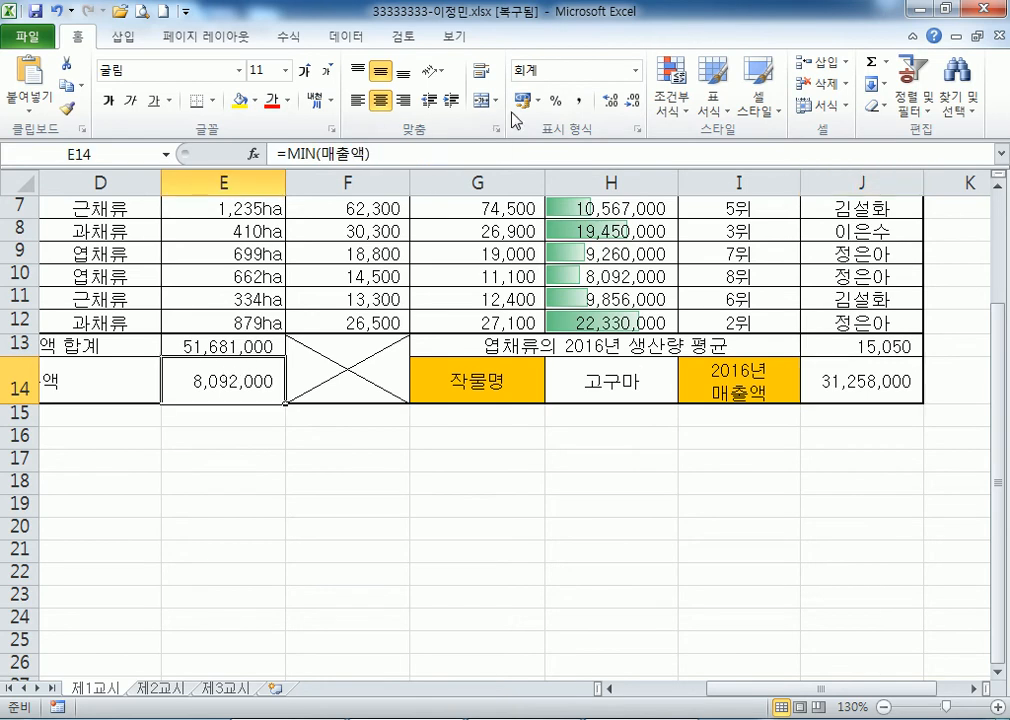
left_click(216, 345)
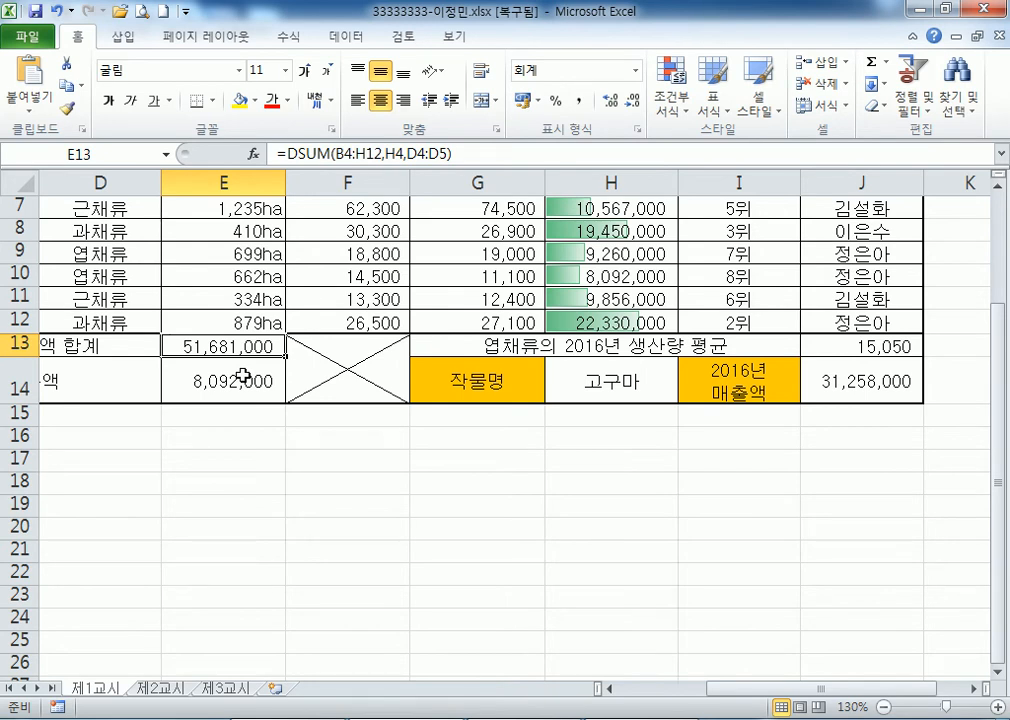
Check the number formats of the cultivation area E5:E12, the production and sales data F5:H12, and the results E13:E14
key("Home")
scroll(365, 361, "up", 1)
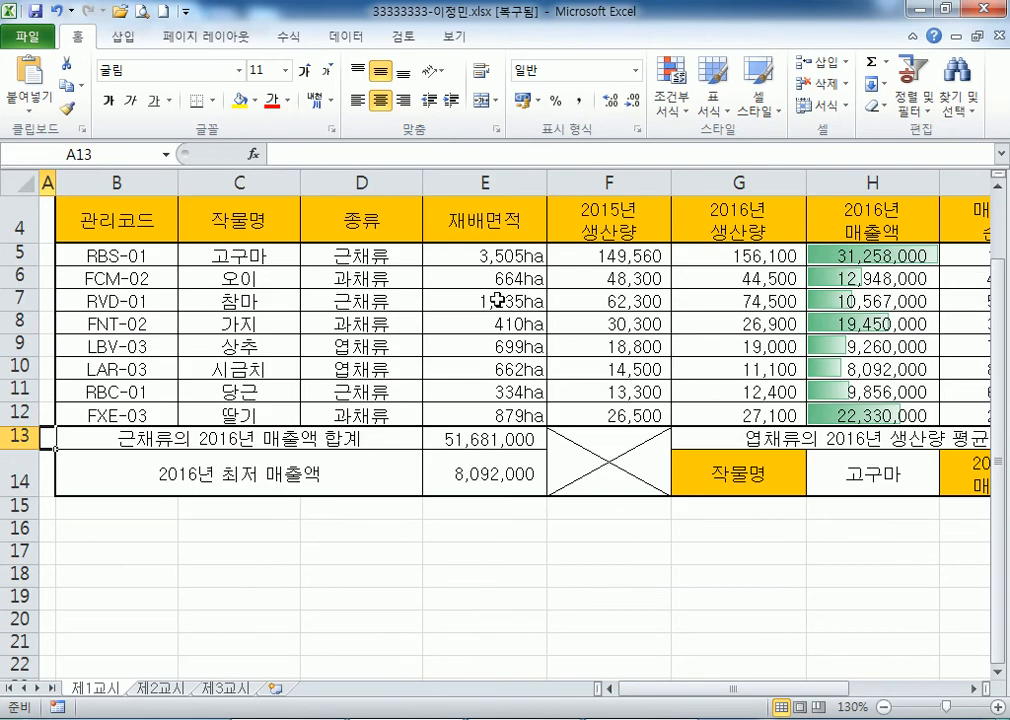
left_click_drag(503, 254, 505, 414)
scroll(595, 288, "up", 1)
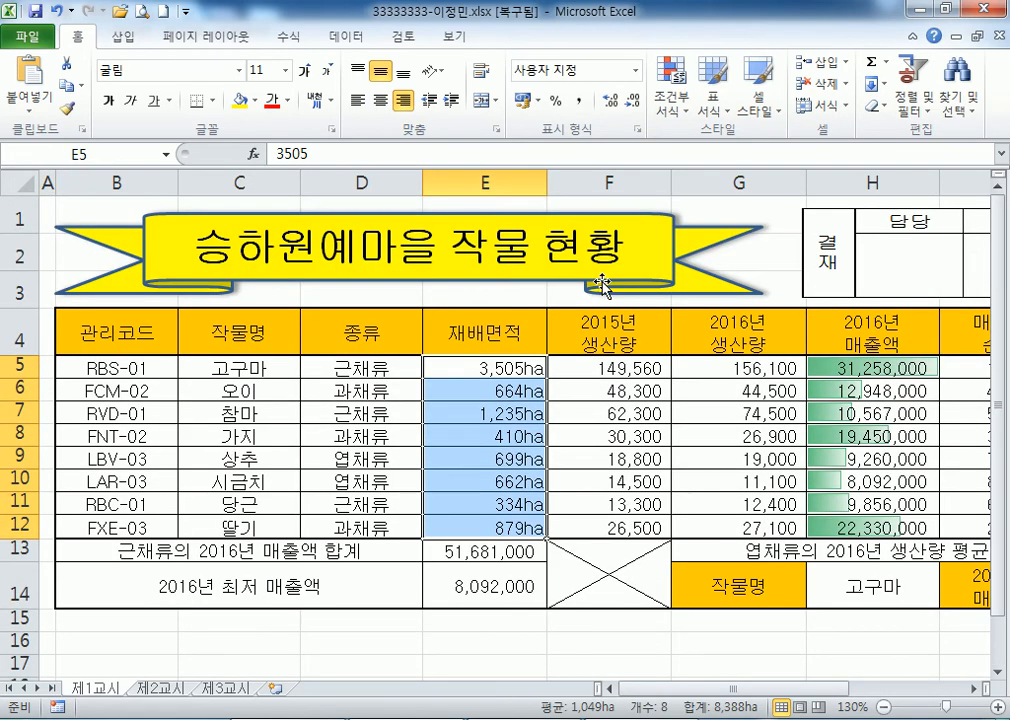
left_click_drag(586, 364, 835, 525)
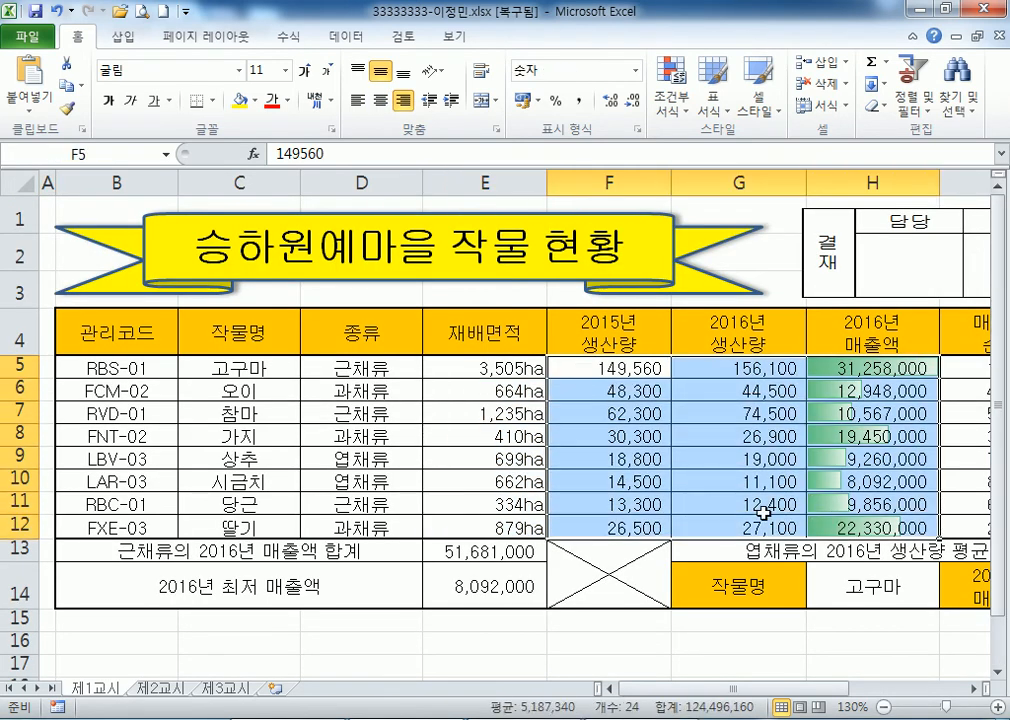
scroll(434, 370, "down", 1)
left_click_drag(458, 345, 473, 385)
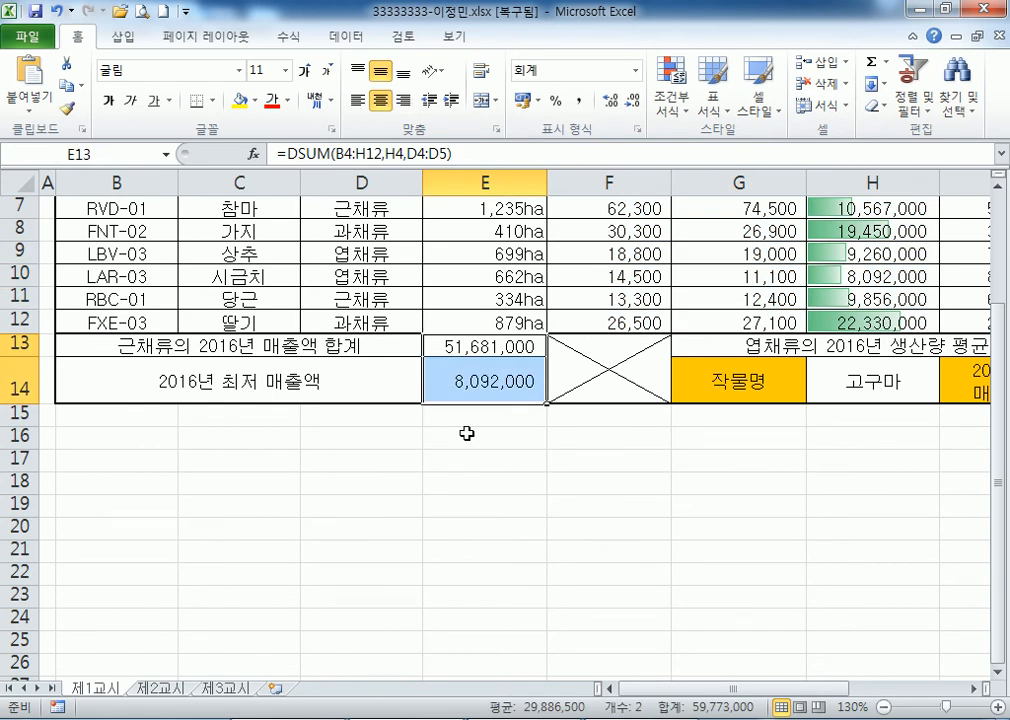
Inspect the formulas in E13 and E14, and review the whole crop status table at 100% zoom
left_click(520, 348)
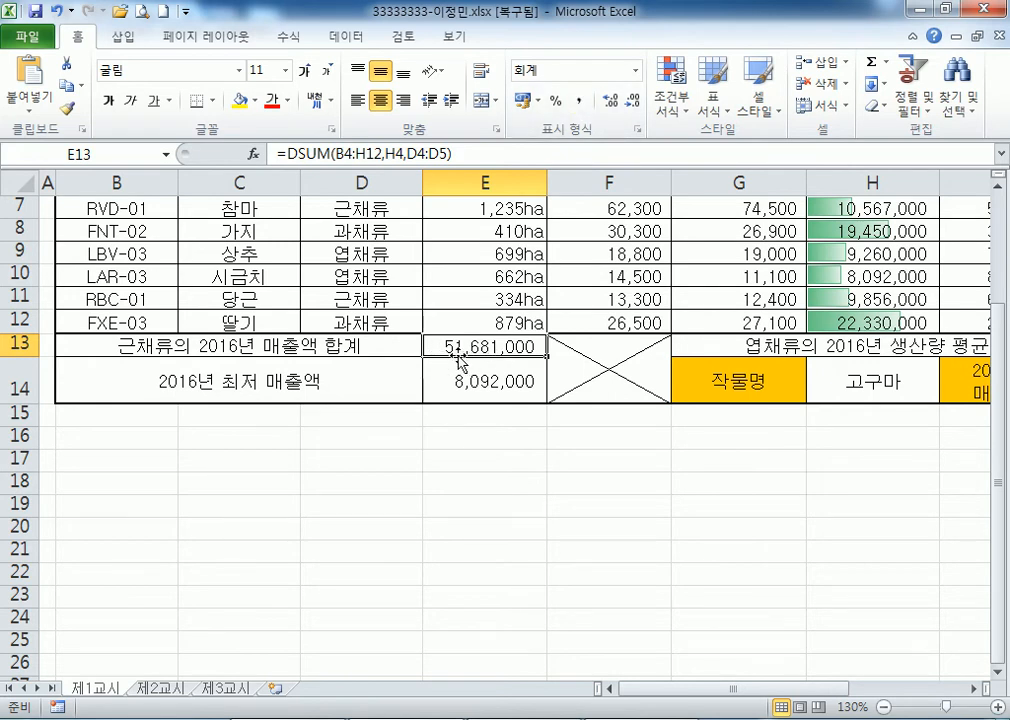
left_click(495, 381)
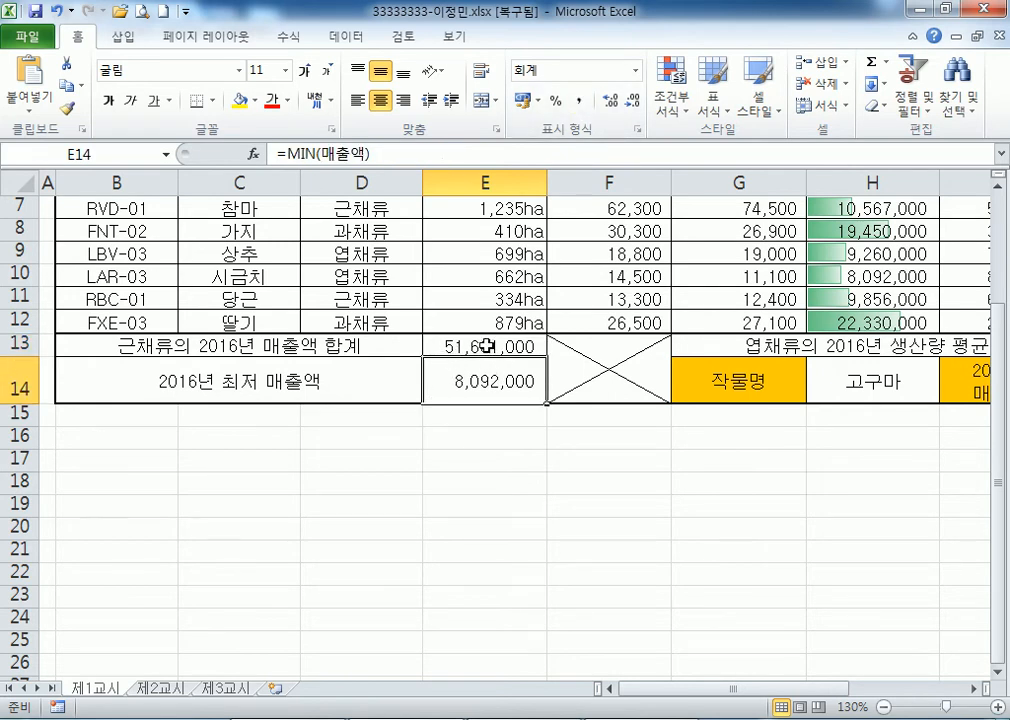
left_click_drag(491, 347, 485, 389)
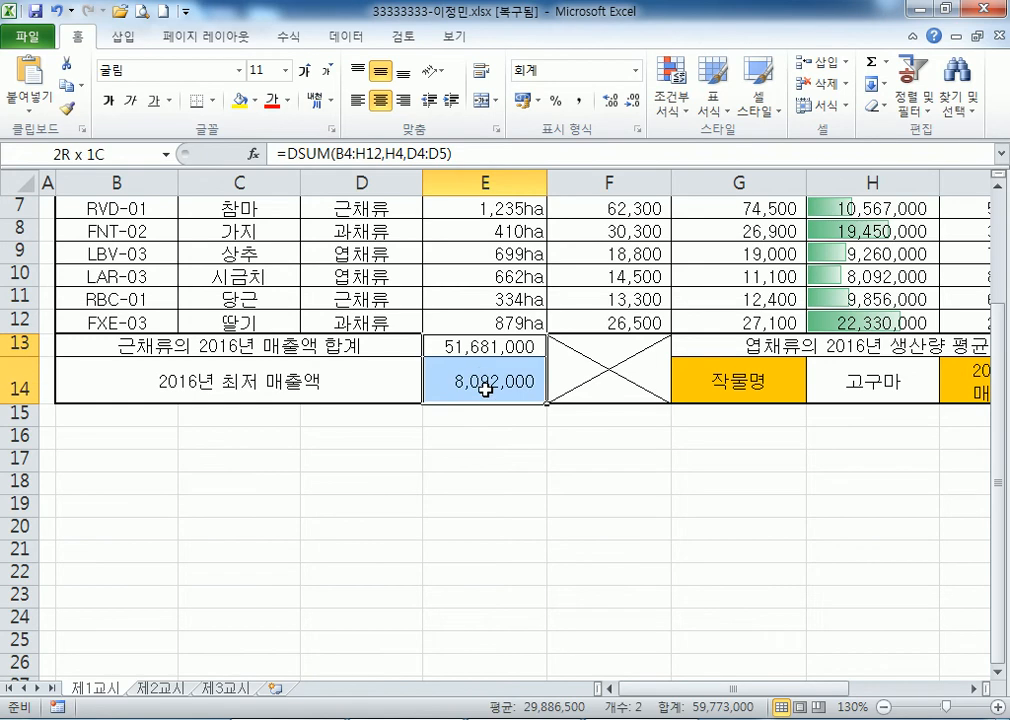
left_click(493, 456)
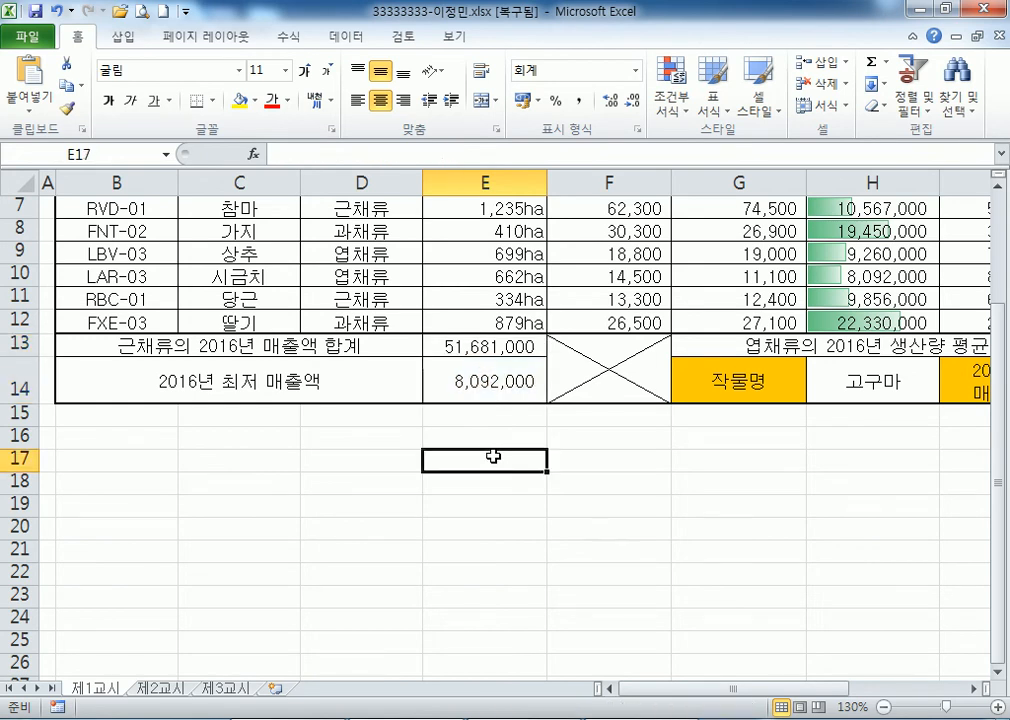
left_click_drag(654, 697, 800, 692)
left_click(288, 502)
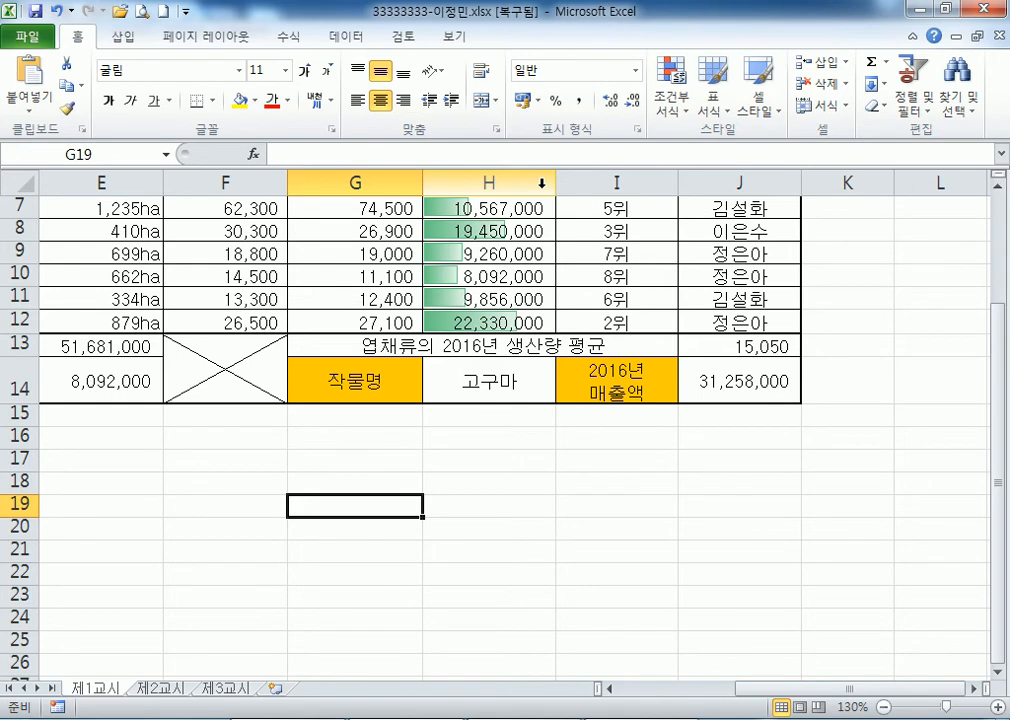
key("Home")
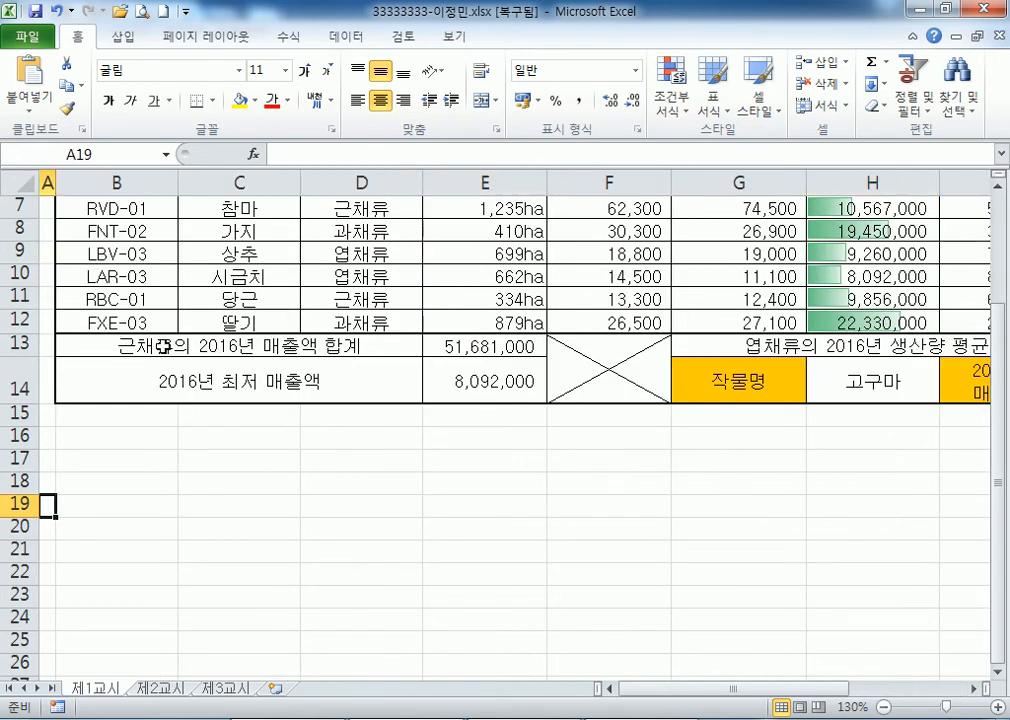
scroll(162, 346, "down", 2)
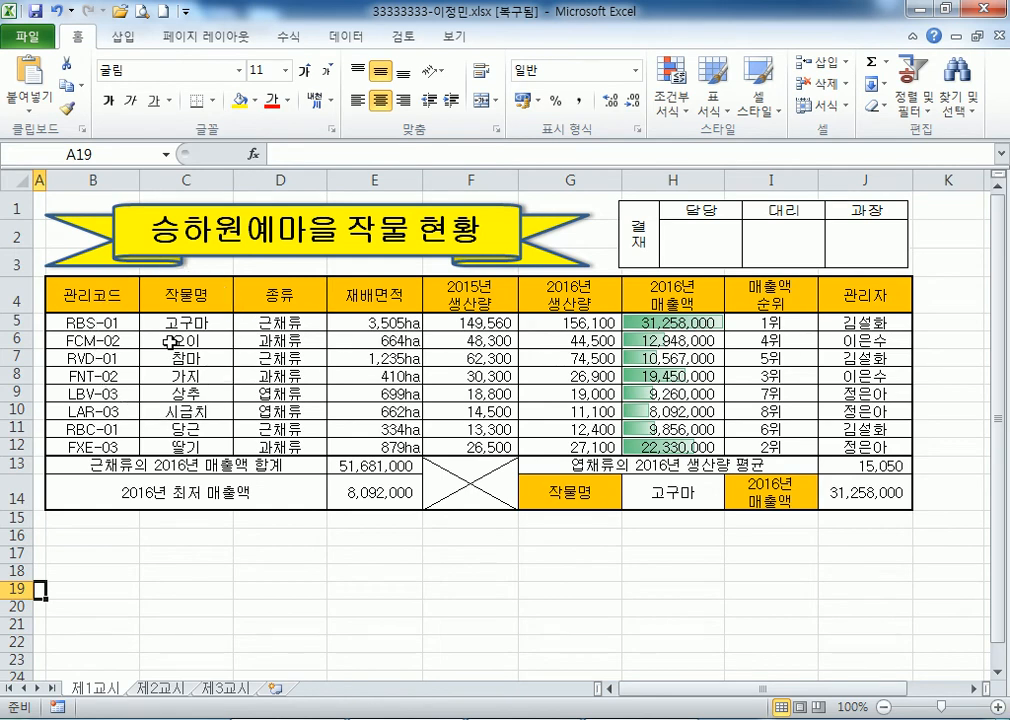
scroll(142, 368, "down", 2)
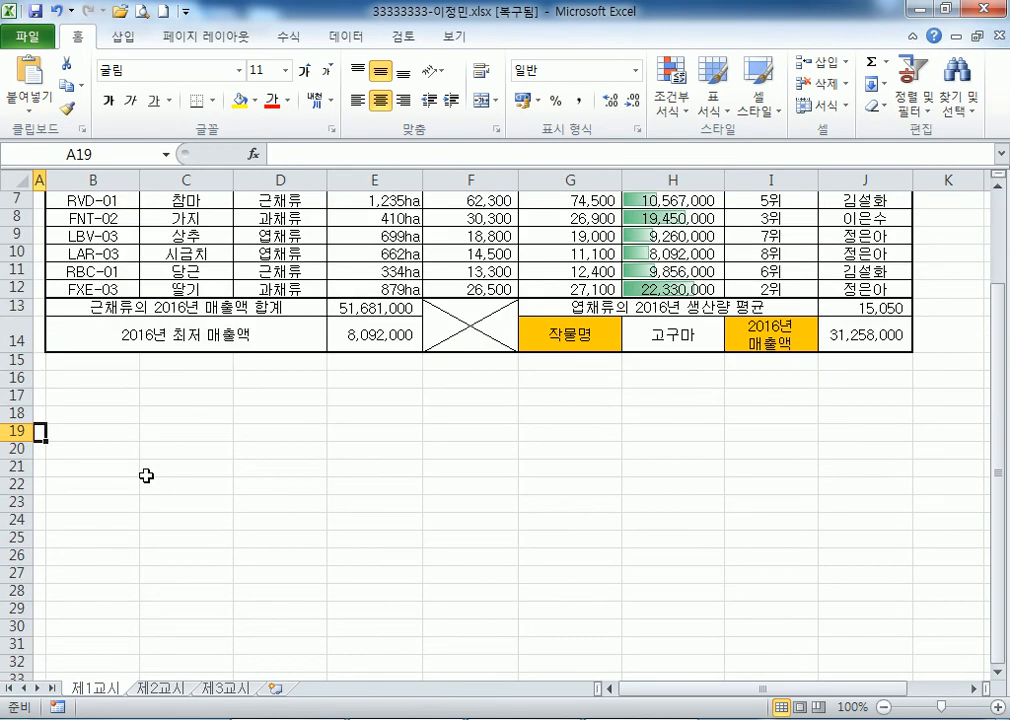
Rename the first sheet 제1교시 as 제1작업
double_click(90, 691)
left_click_drag(92, 689, 152, 686)
type("자")
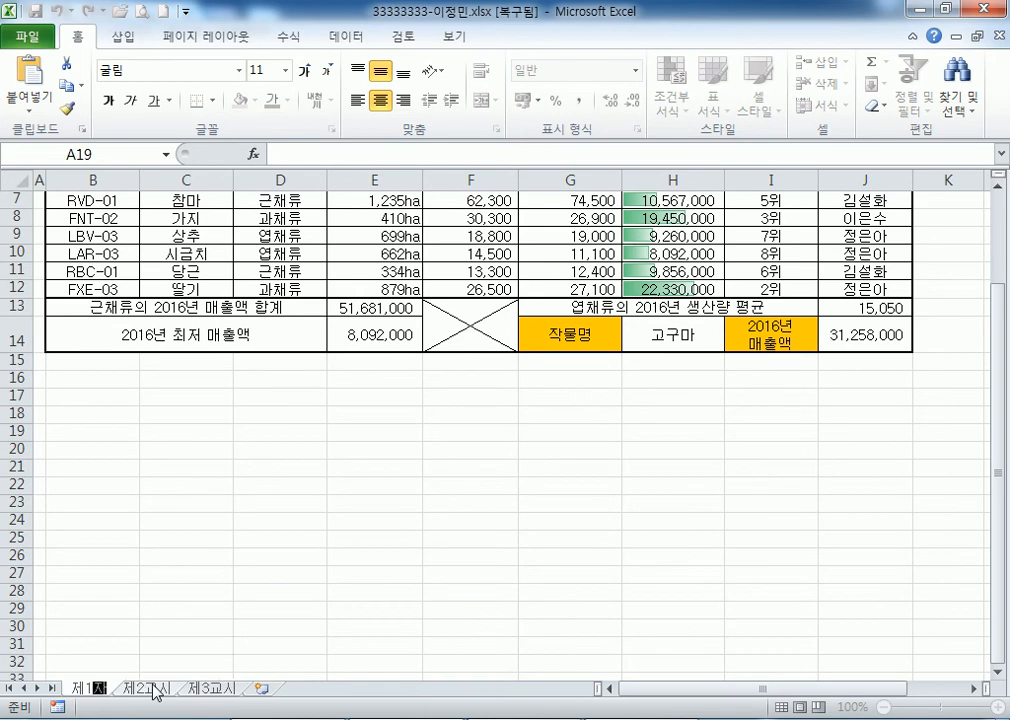
type("ㄱ업")
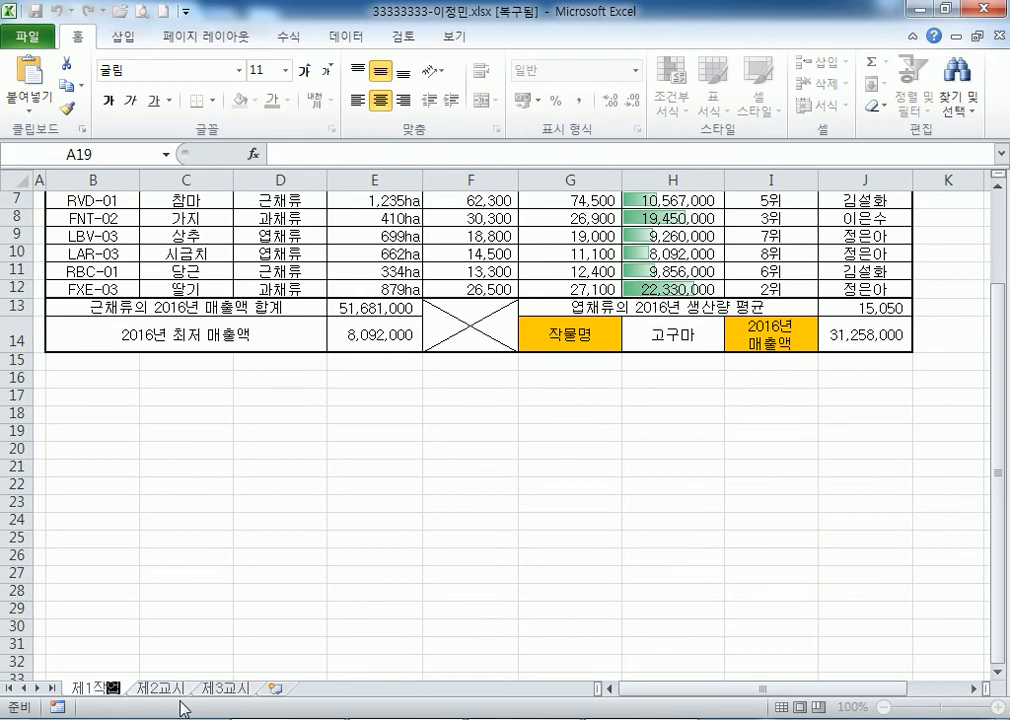
Rename the second sheet 제2교시 as 제2작업
left_click(162, 690)
double_click(165, 690)
left_click_drag(158, 689, 245, 700)
type("작업")
key("Return")
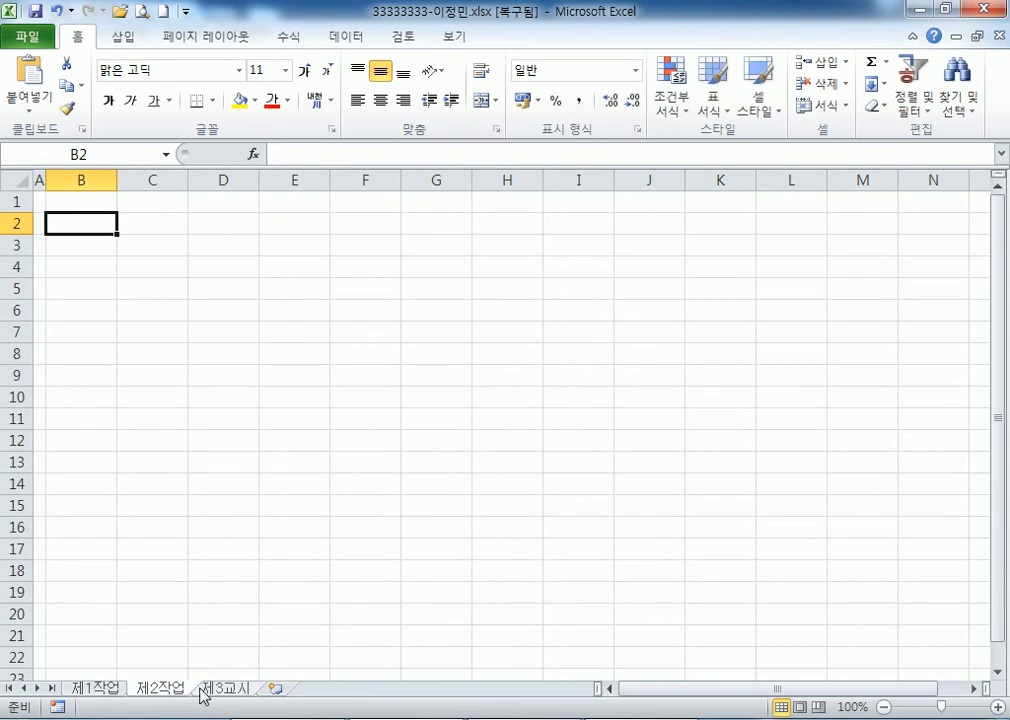
Rename the third sheet 제3교시 as 제3작업
double_click(223, 691)
left_click(227, 689)
left_click_drag(245, 690, 324, 694)
type("작ㅇ")
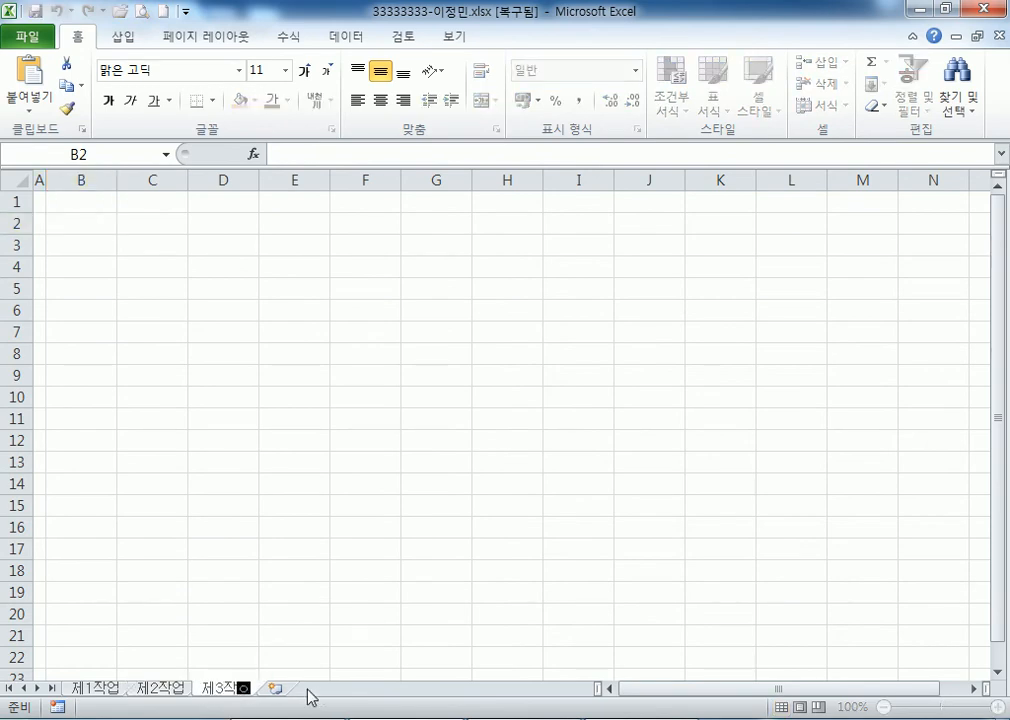
type("업")
key("Return")
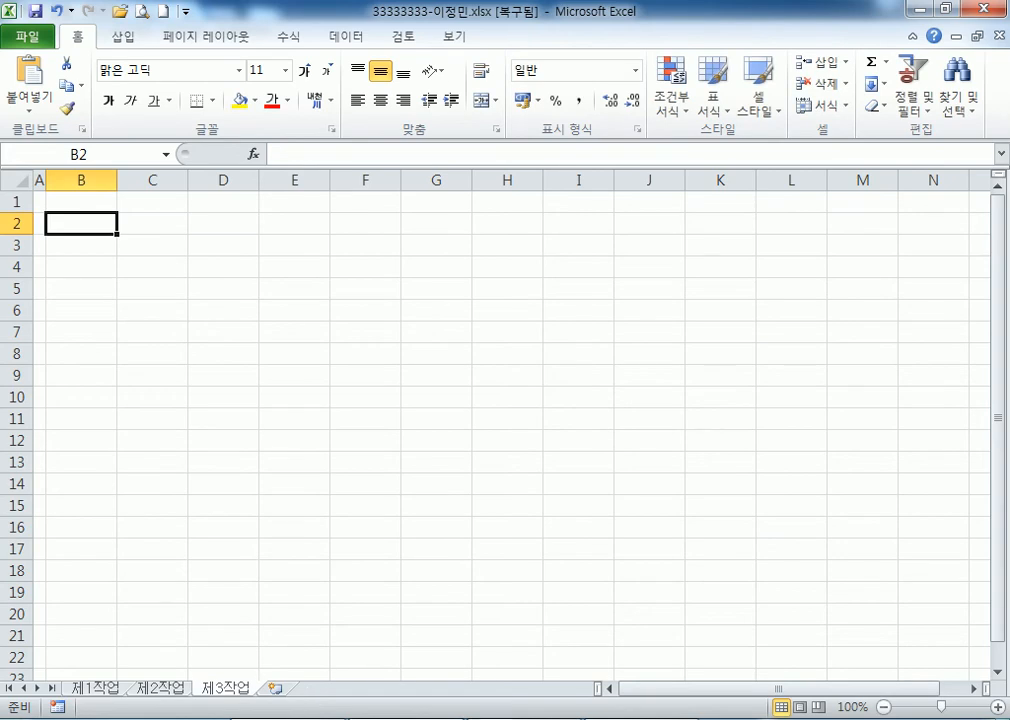
Switch to Notepad and review the notes from the exam heading and cell formats through to the final lookup explanation
left_click(494, 718)
scroll(405, 524, "up", 13)
scroll(366, 467, "up", 4)
left_click_drag(249, 70, 352, 72)
left_click(293, 155)
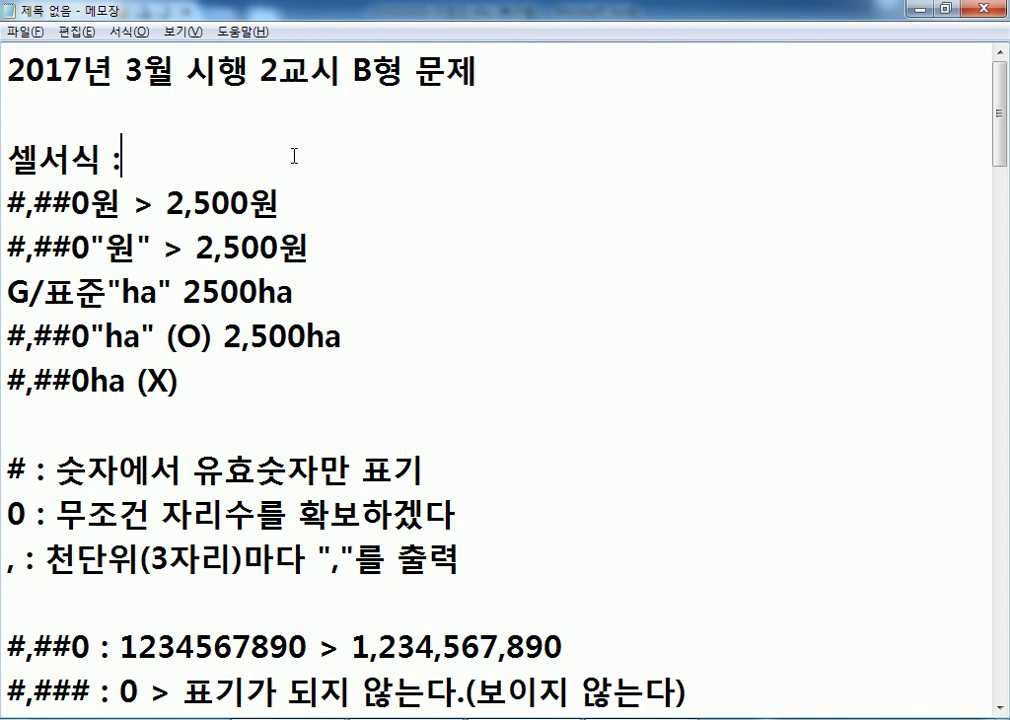
scroll(282, 401, "down", 20)
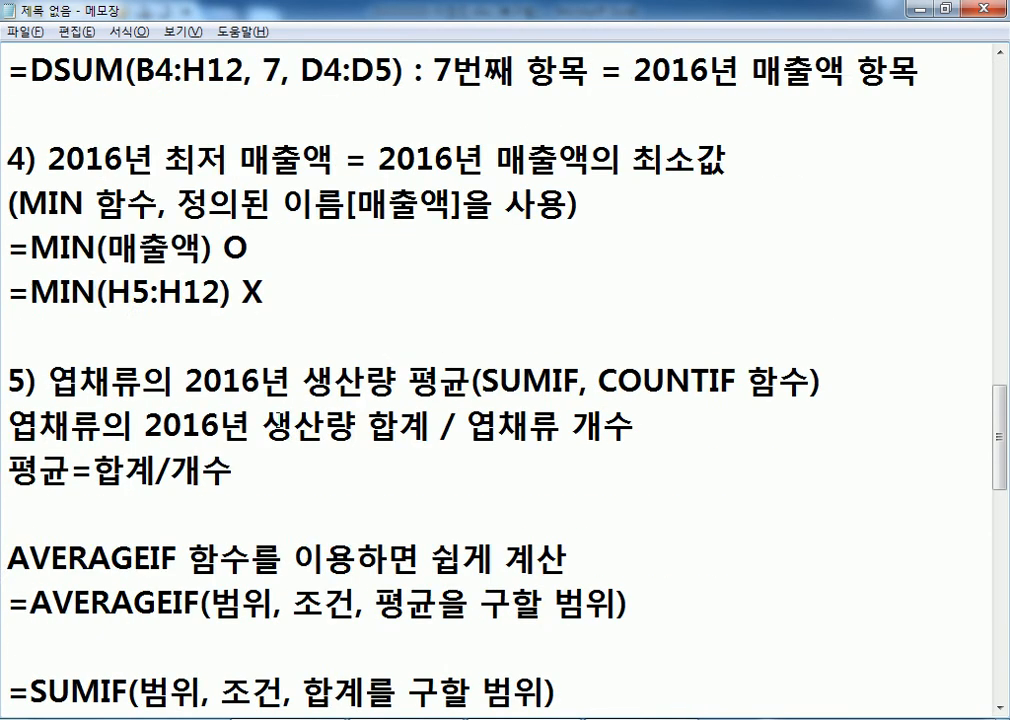
left_click(86, 189)
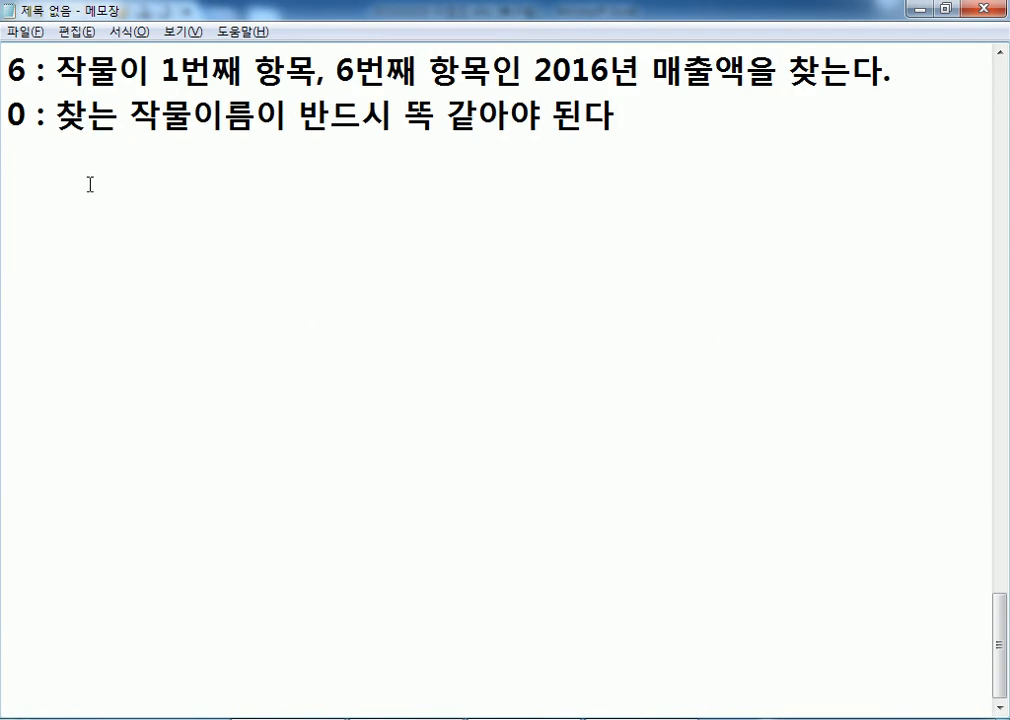
Switch back to Excel and go to cell B16 on the 제1작업 sheet
key("alt+Tab")
left_click(100, 689)
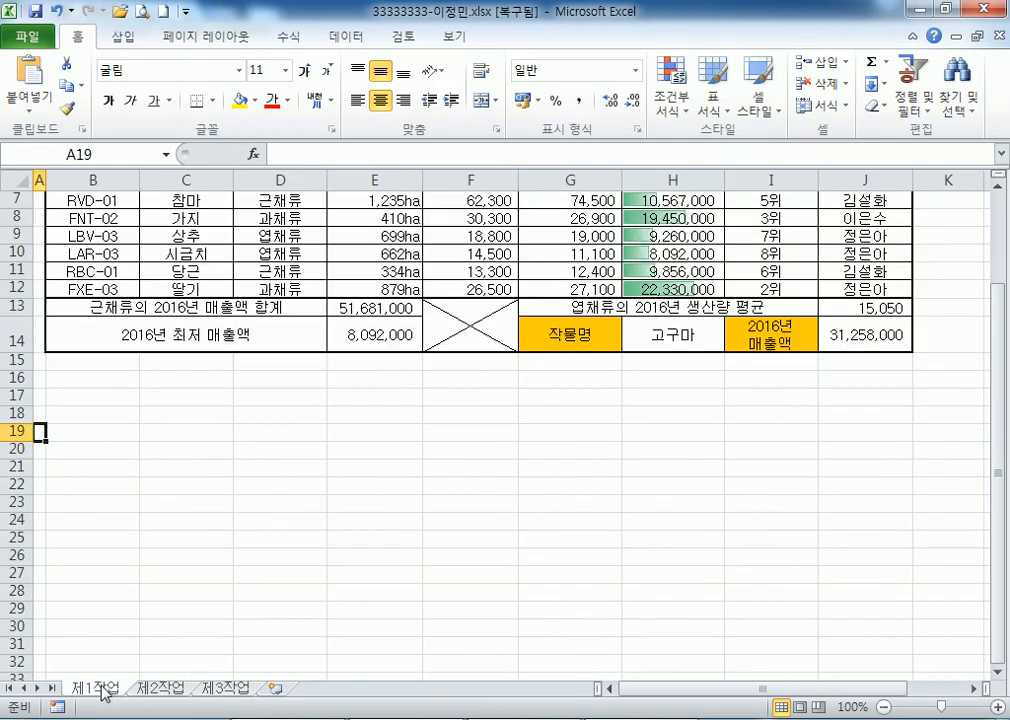
left_click(93, 382)
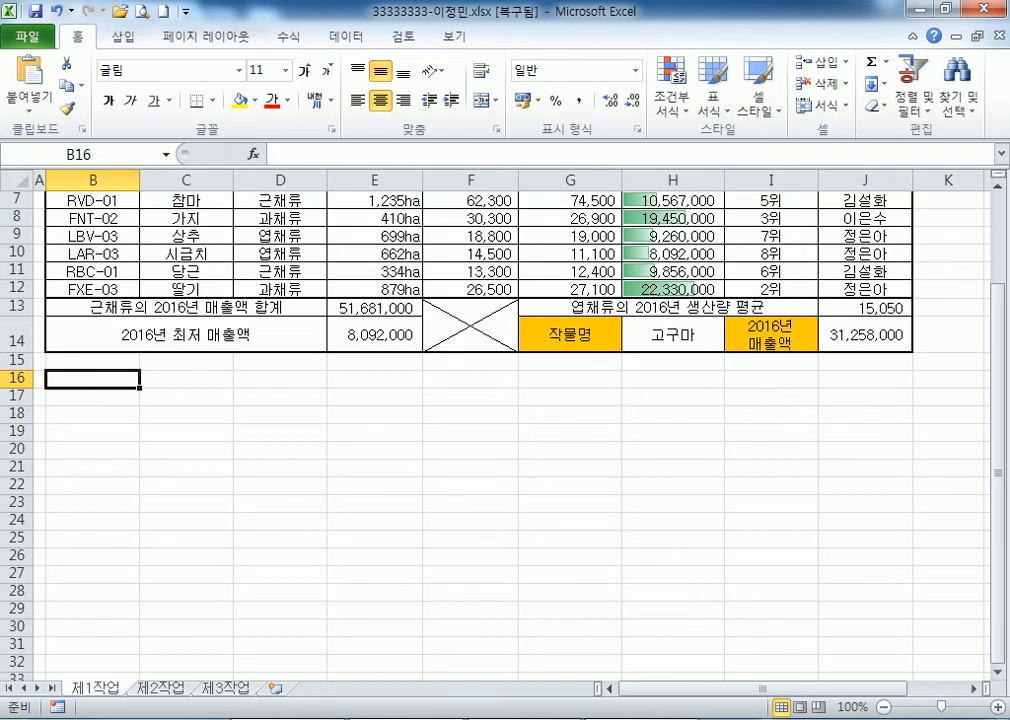
Switch to Windows Explorer and open 2017년 04월 시행 ITQ엑셀(123교시).pdf from the 2017-2 folder in a maximized Adobe Reader window
left_click(210, 719)
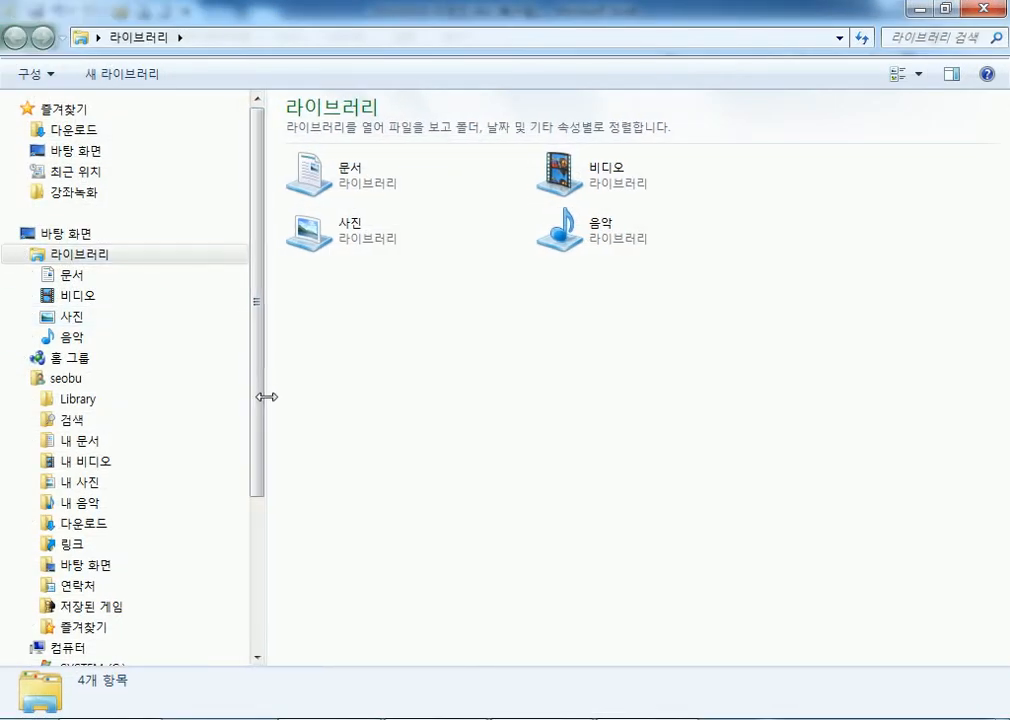
scroll(255, 534, "down", 4)
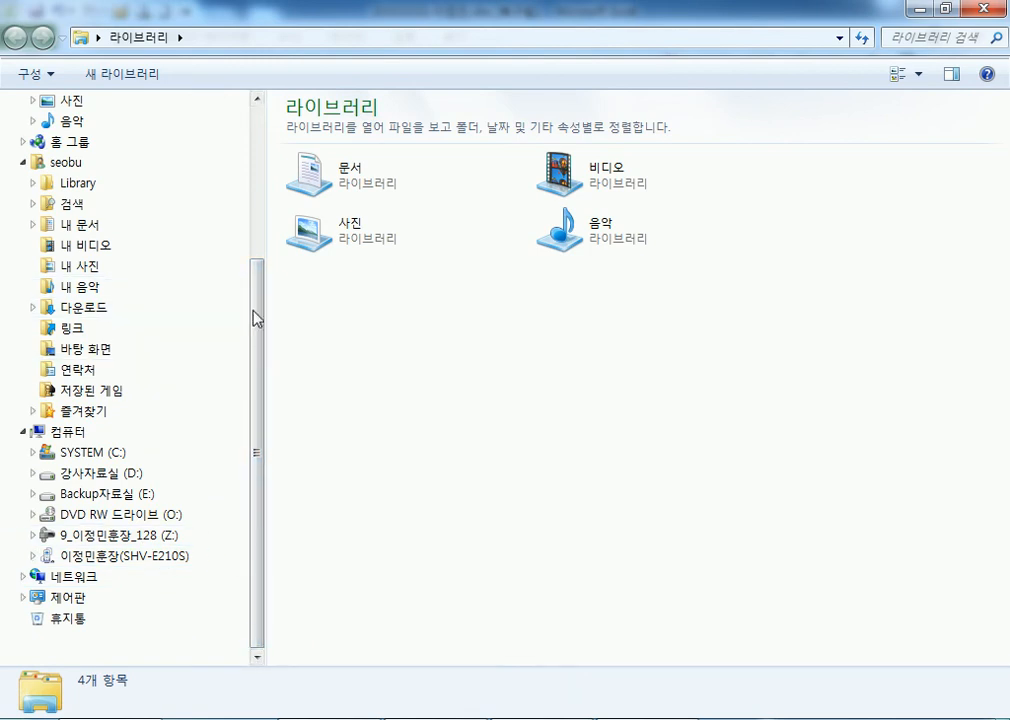
left_click_drag(255, 316, 262, 162)
left_click(92, 180)
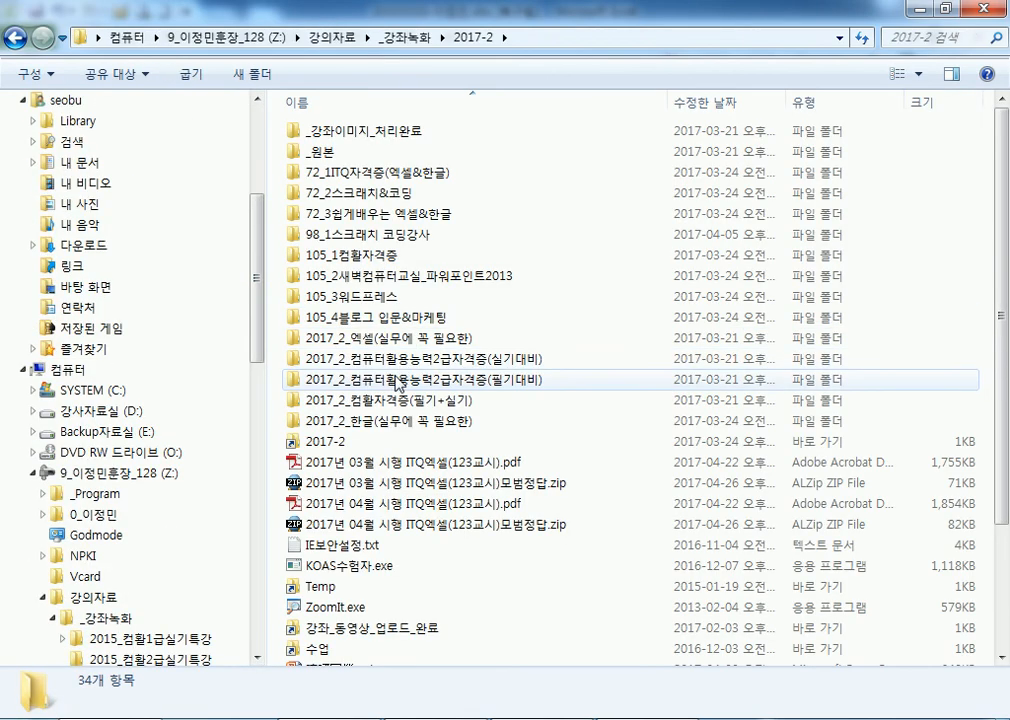
left_click(350, 318)
scroll(376, 543, "down", 2)
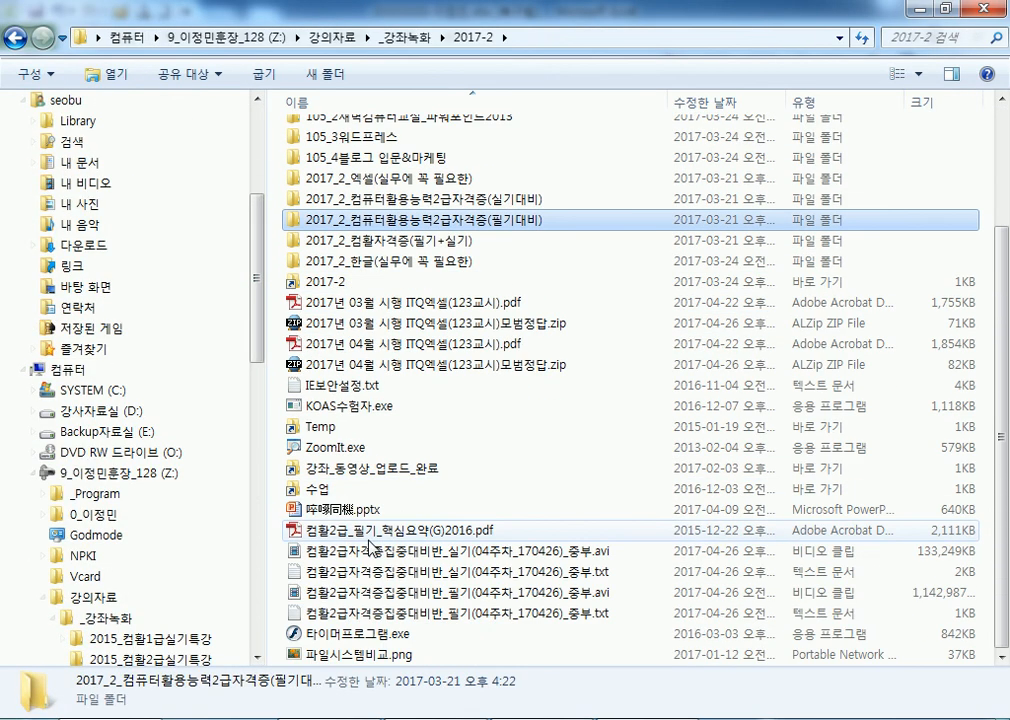
left_click(385, 347)
double_click(385, 347)
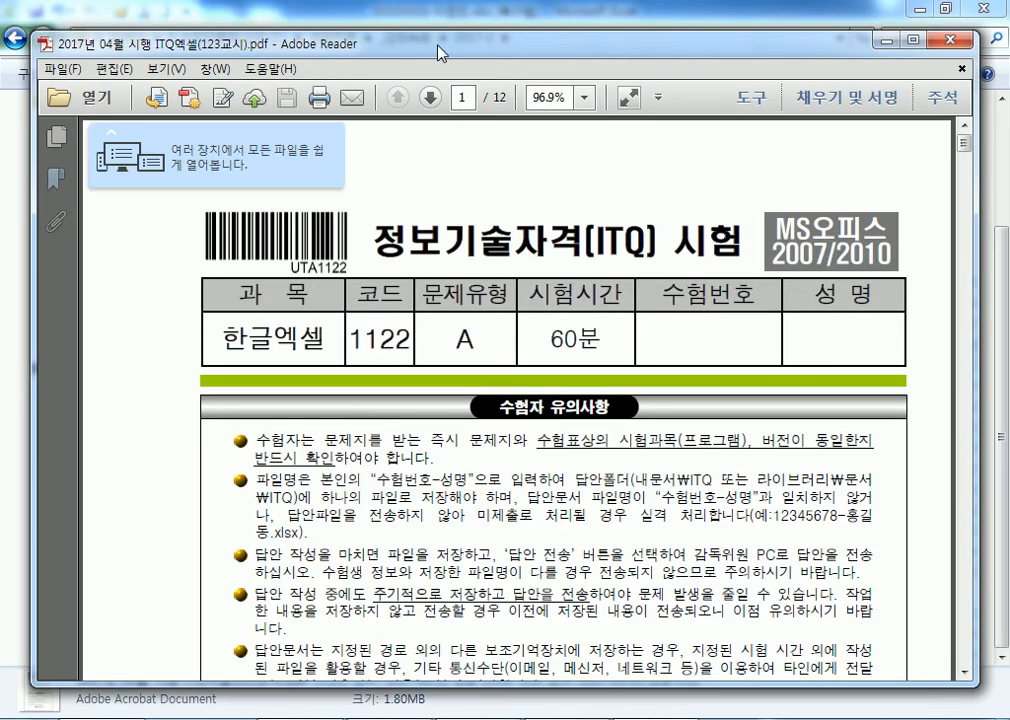
double_click(347, 40)
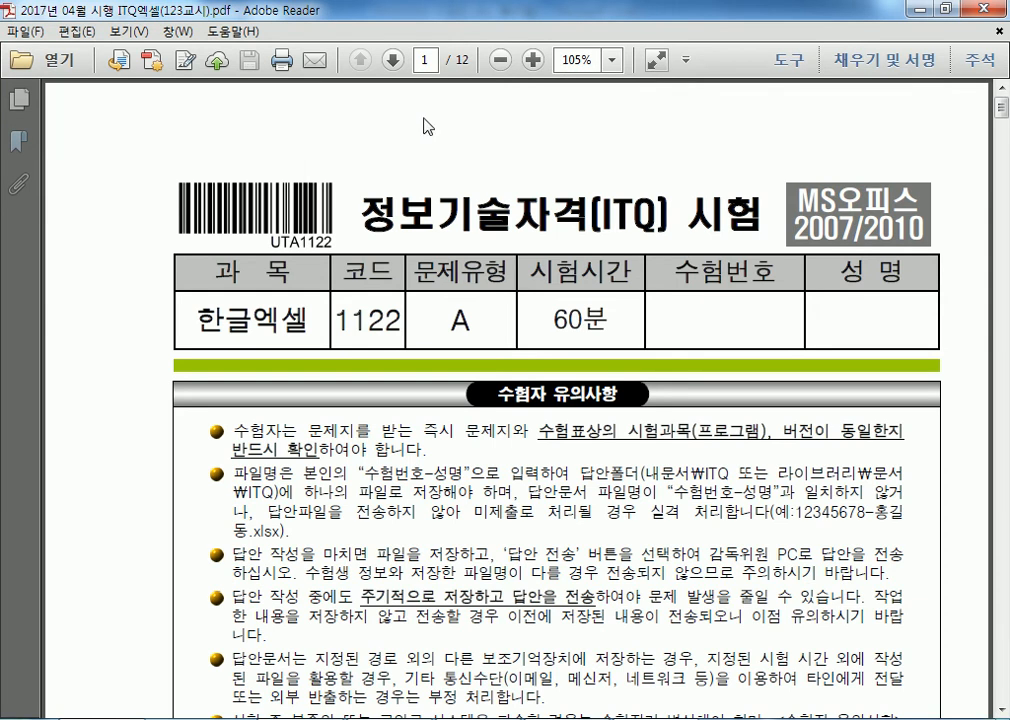
Read the filter and formatting instructions of 제2작업 and the pivot table instructions of 제3작업 in the exam paper
scroll(413, 128, "down", 20)
scroll(609, 280, "down", 10)
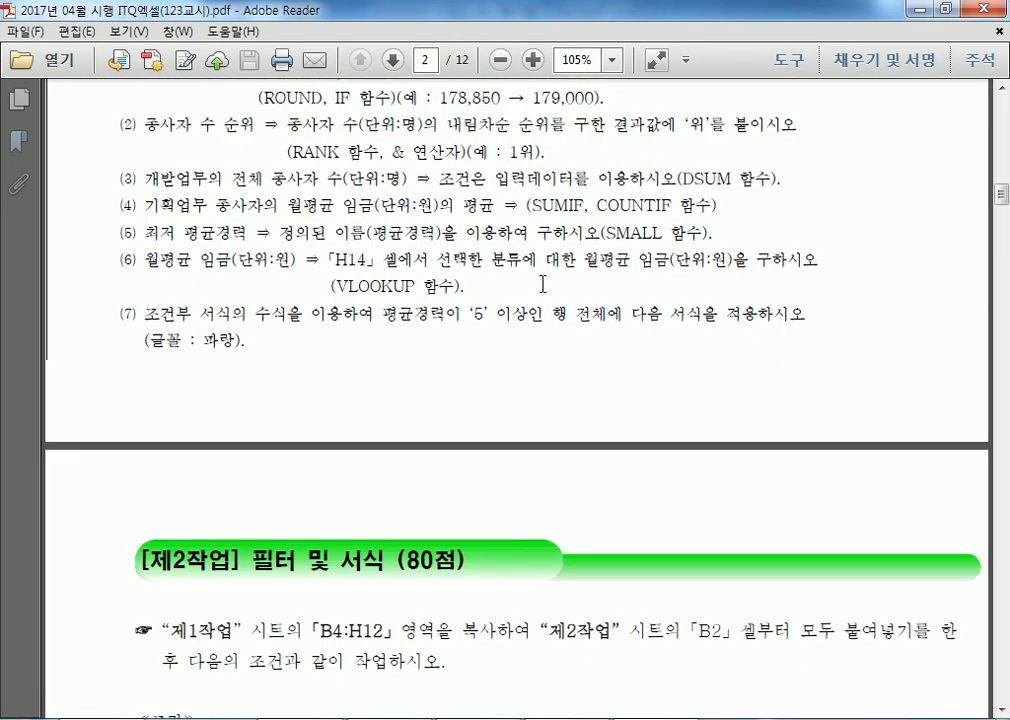
scroll(514, 289, "up", 3)
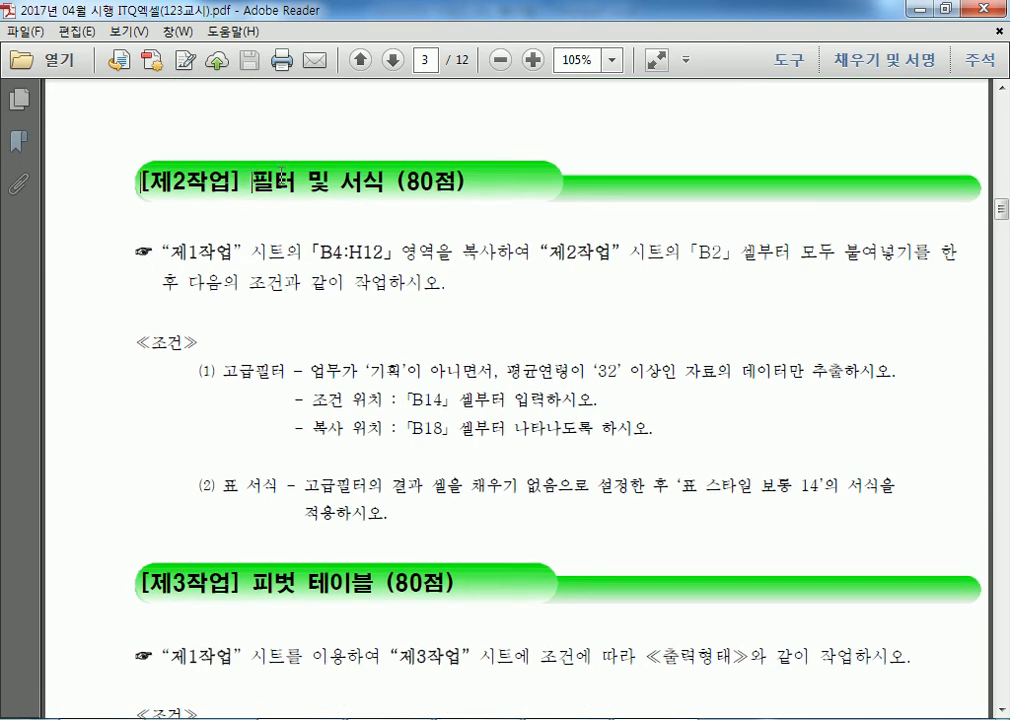
left_click_drag(252, 182, 420, 165)
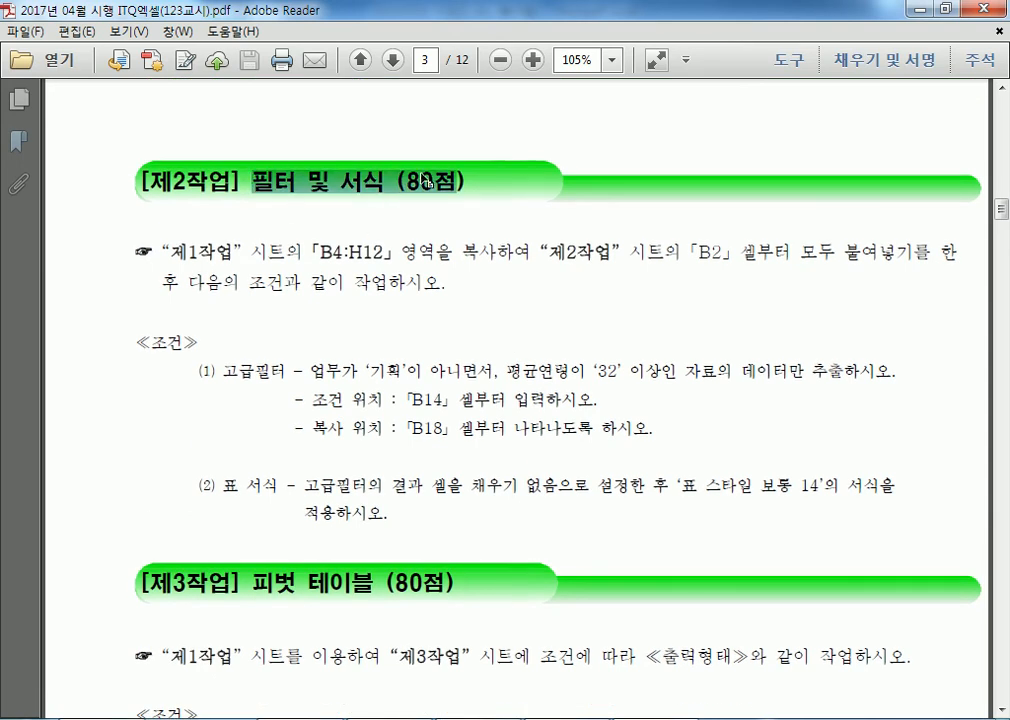
scroll(425, 180, "down", 8)
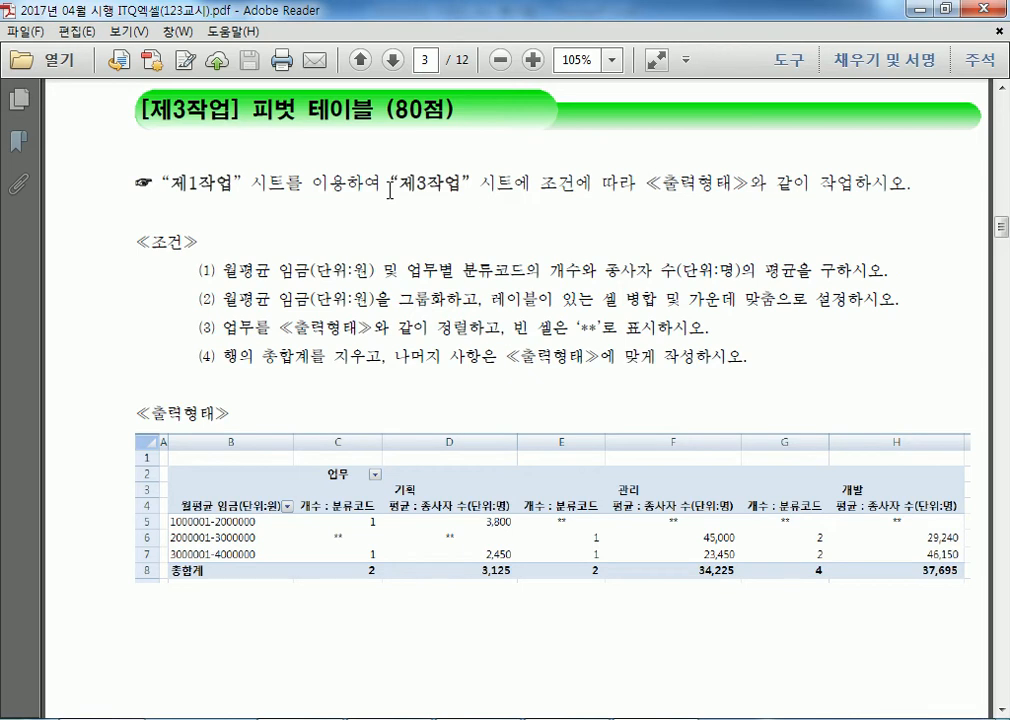
Close the exam PDF, switch back to Excel and copy the crop table B4:H12 from the 제1작업 sheet
left_click(985, 11)
left_click(518, 571)
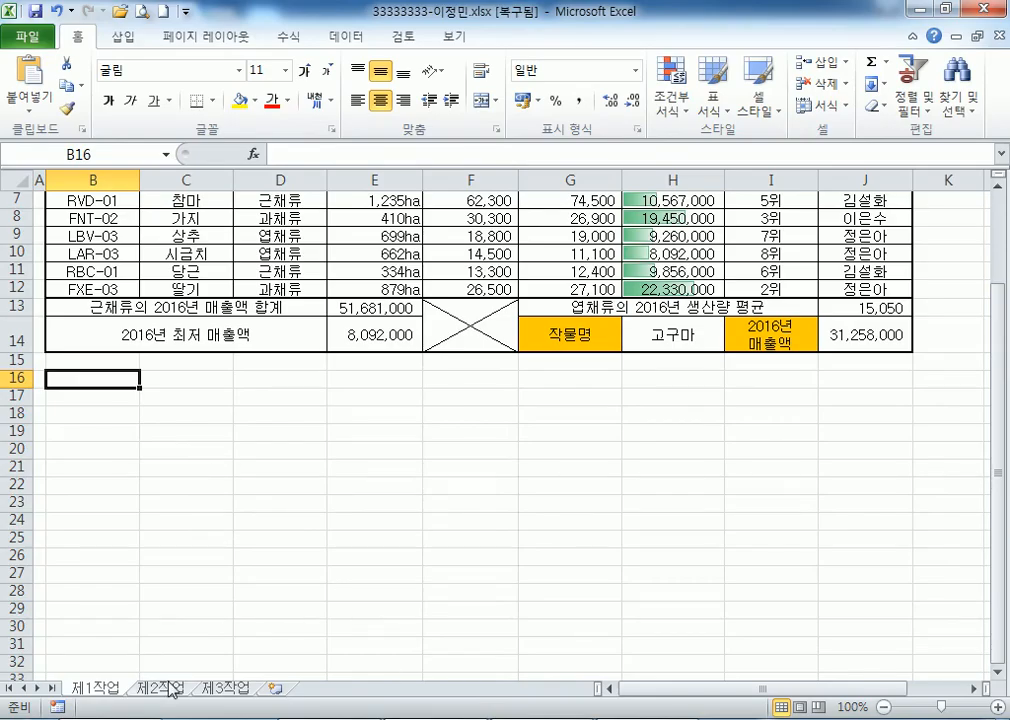
scroll(203, 444, "up", 2)
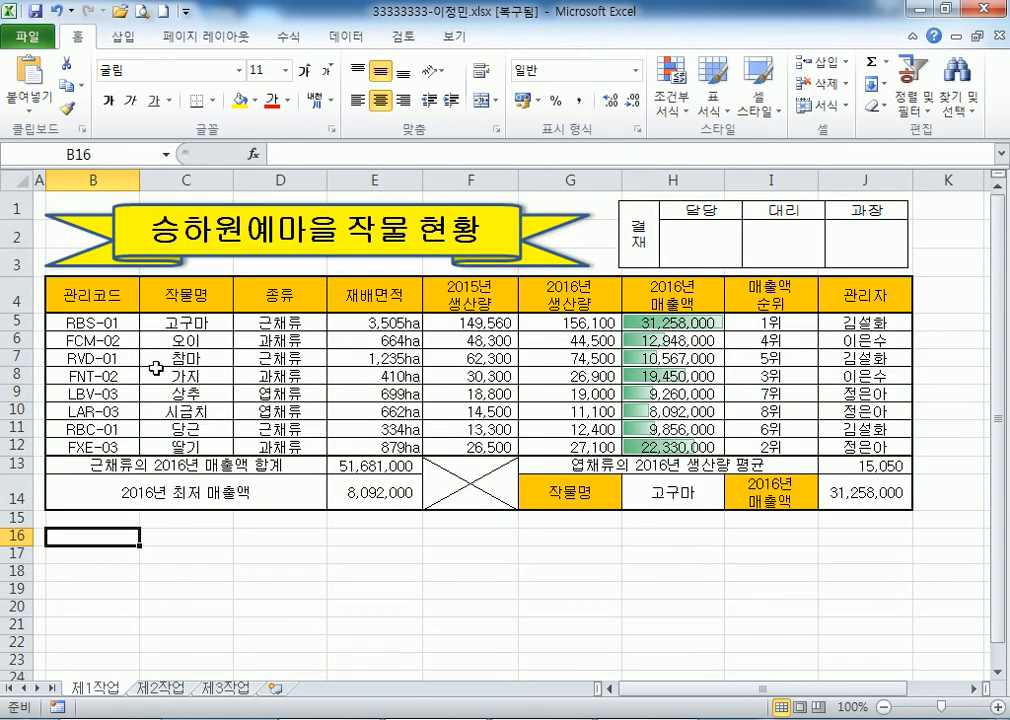
left_click_drag(78, 287, 680, 449)
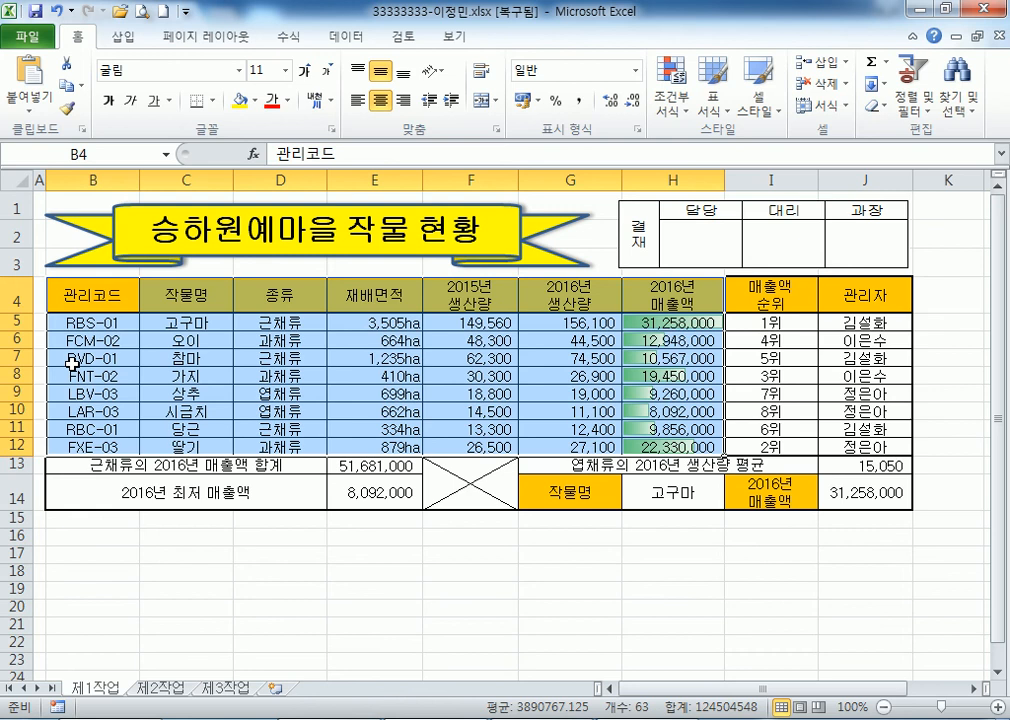
right_click(72, 288)
left_click(122, 323)
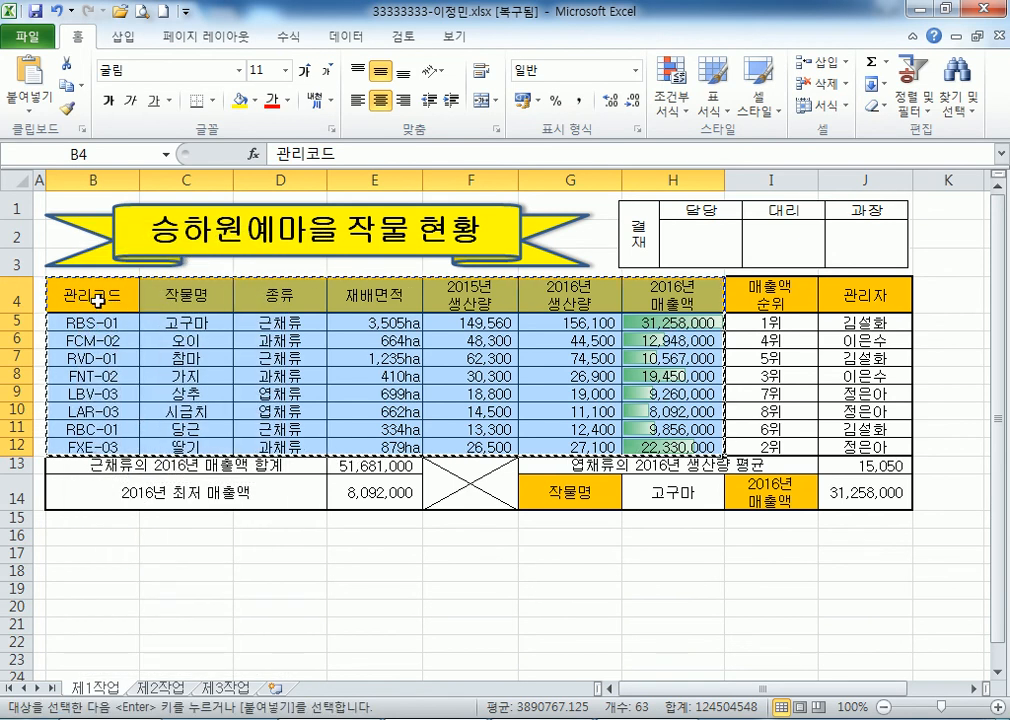
Paste the copied table at cell B2 of the 제2작업 sheet, applying the source column widths before the full contents
left_click(170, 687)
right_click(89, 224)
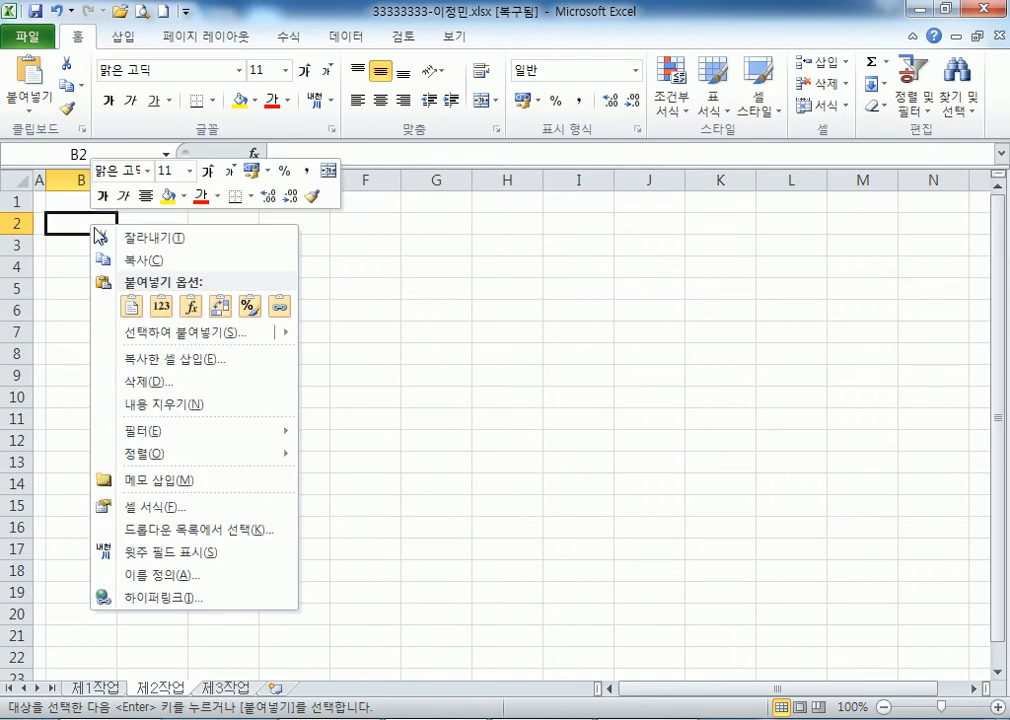
left_click(152, 336)
left_click(230, 257)
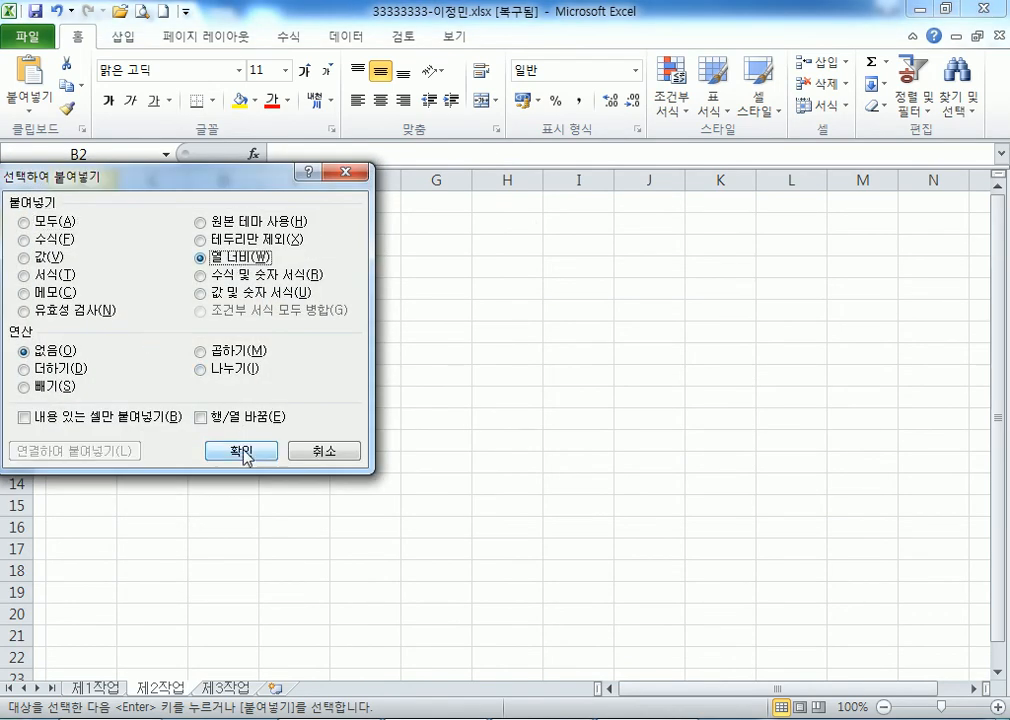
left_click(241, 450)
right_click(88, 231)
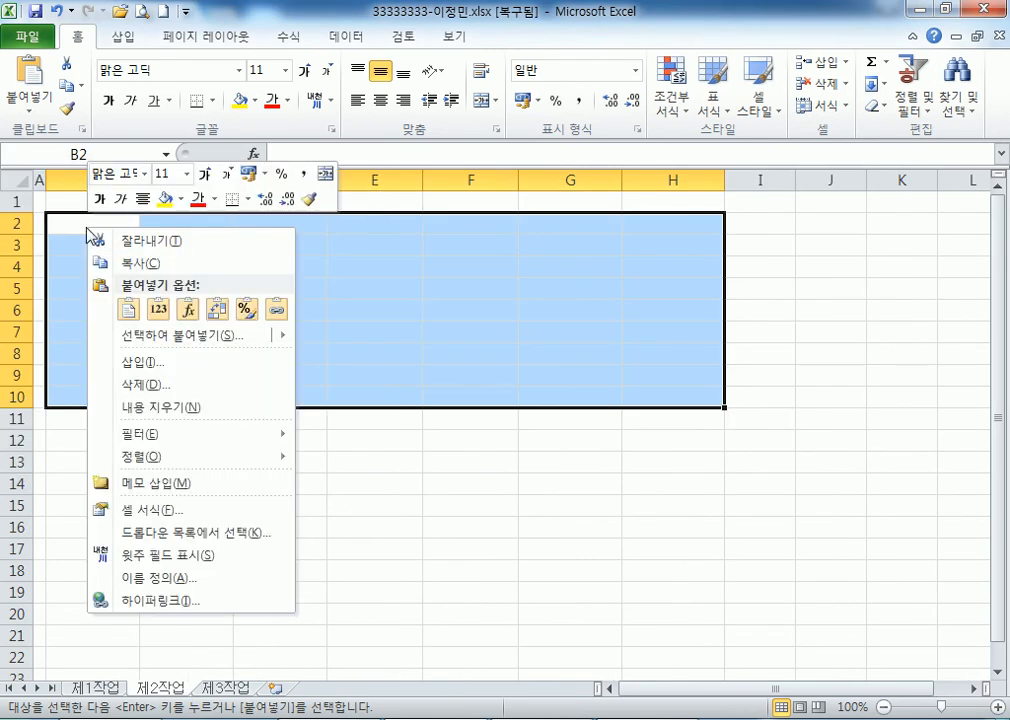
left_click(128, 310)
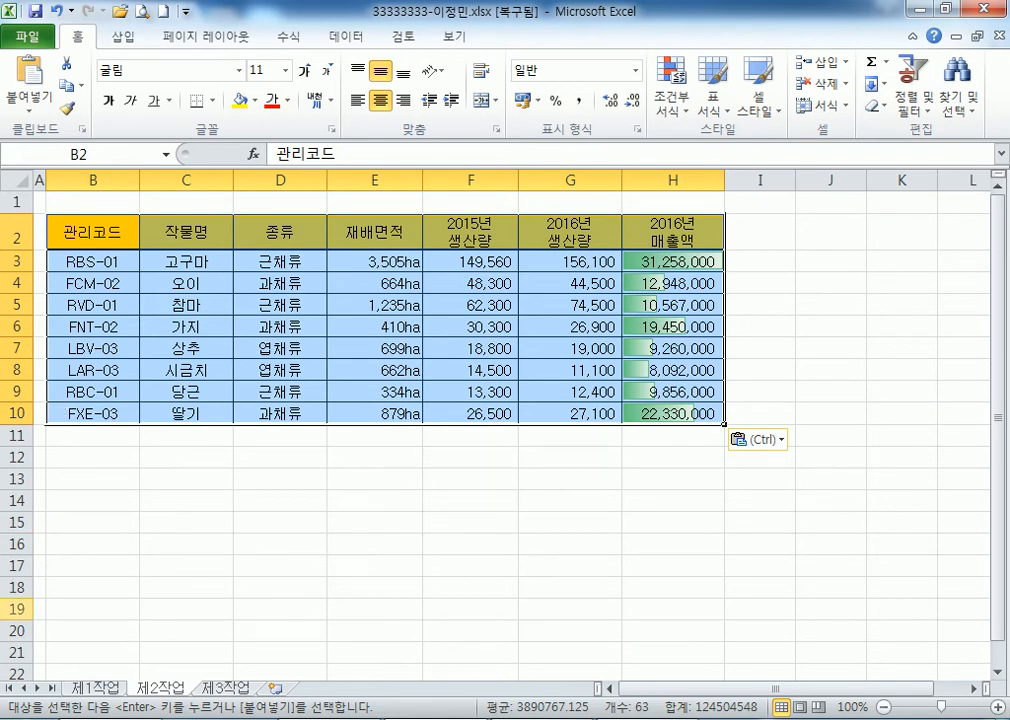
Merge and center cells B11:G11 below the table on the 제2작업 sheet
left_click_drag(72, 434, 561, 433)
left_click_drag(110, 436, 547, 443)
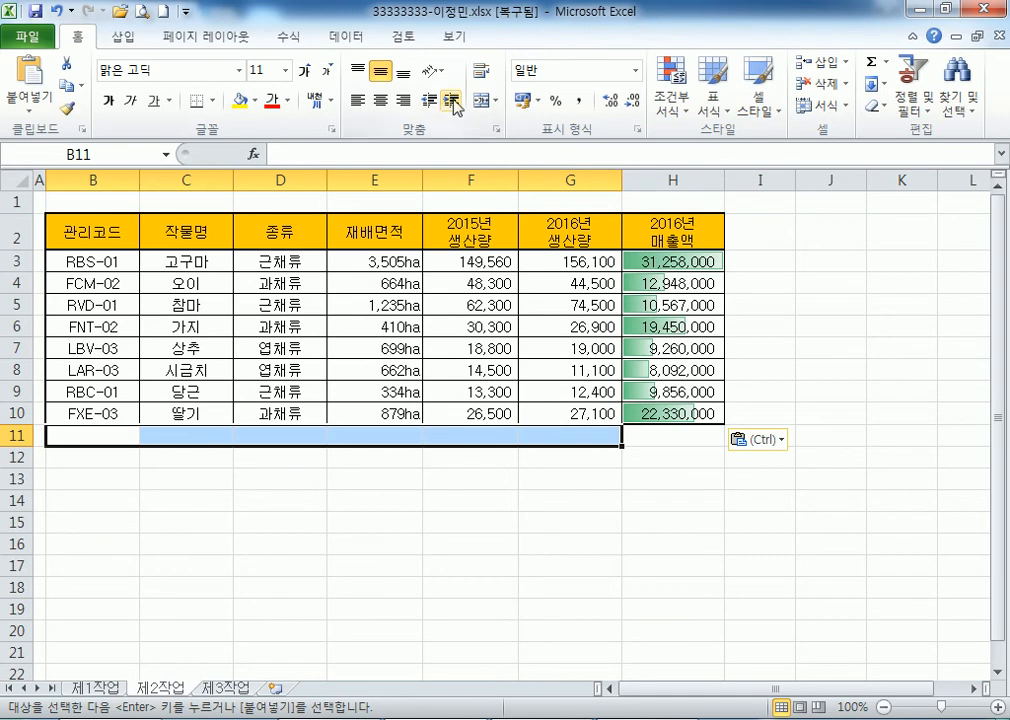
left_click(491, 101)
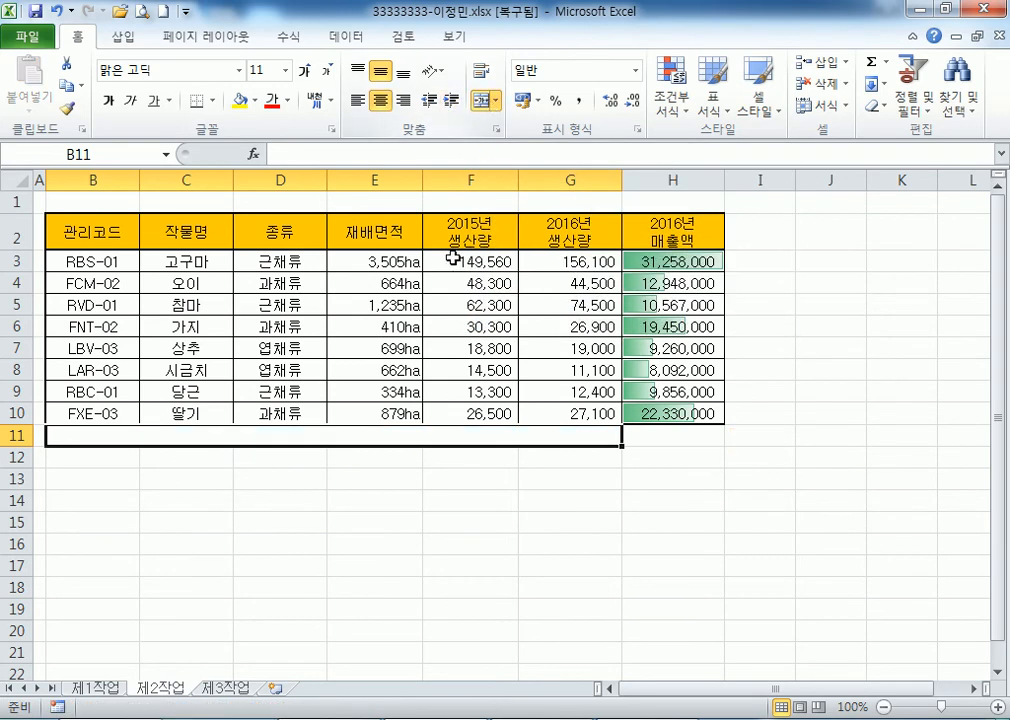
Enter the label 2016년 매출액의 전체 평균 in the merged cell B11 and go to cell H11
type("2016년 매ㅑㅊ")
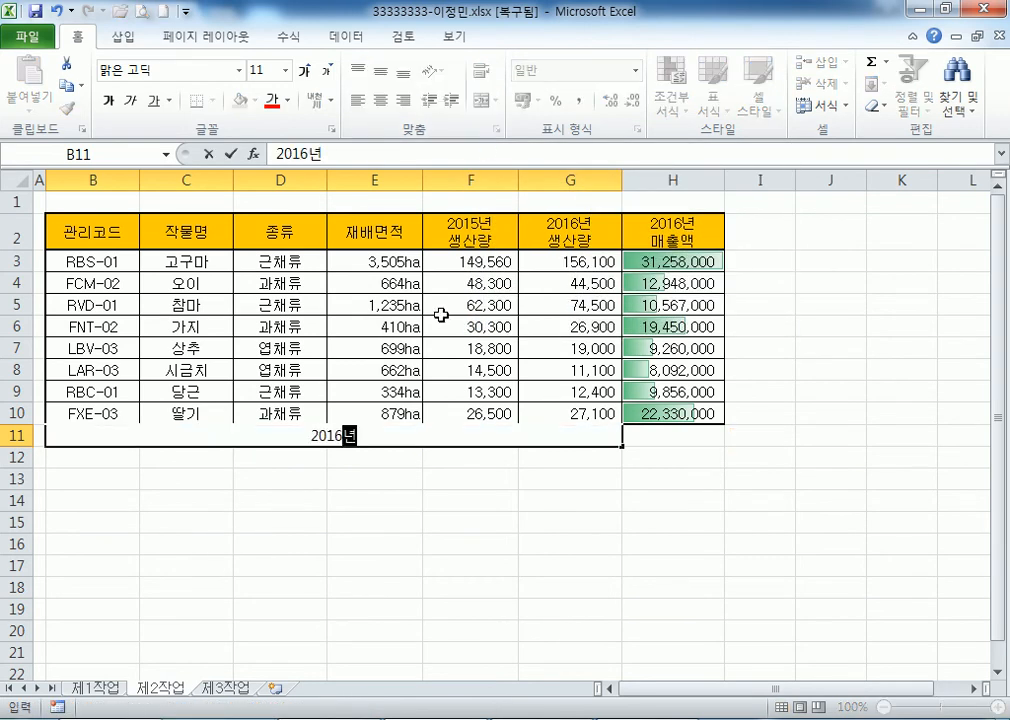
key("BackSpace")
key("BackSpace")
key("BackSpace")
type("ㅊㅐ출액의 하")
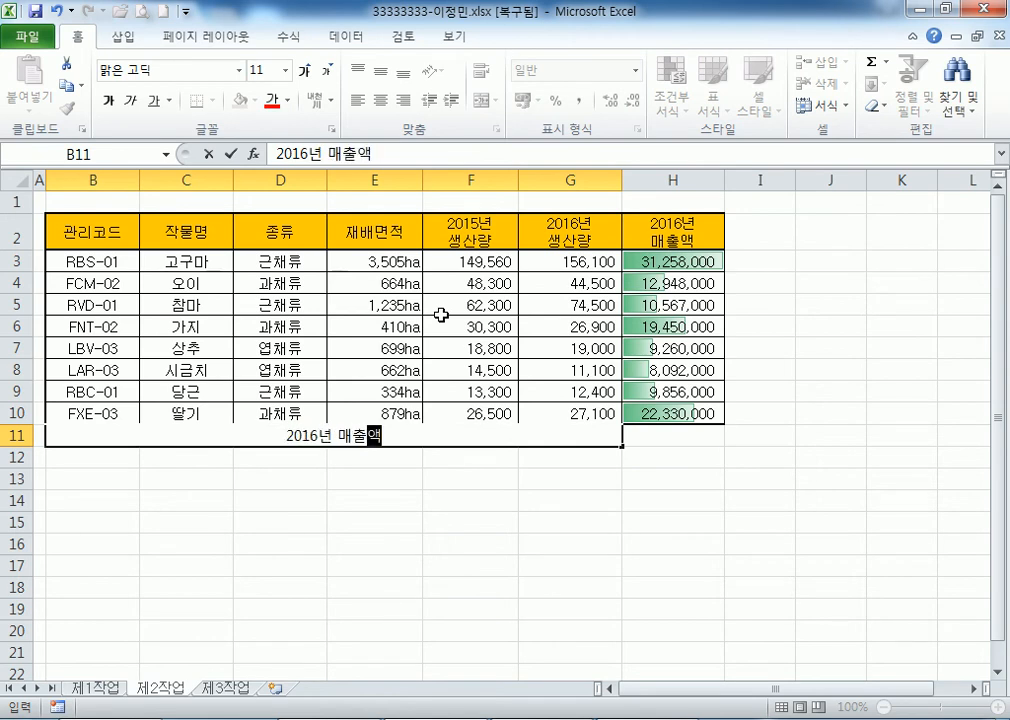
key("BackSpace")
key("BackSpace")
type("전체")
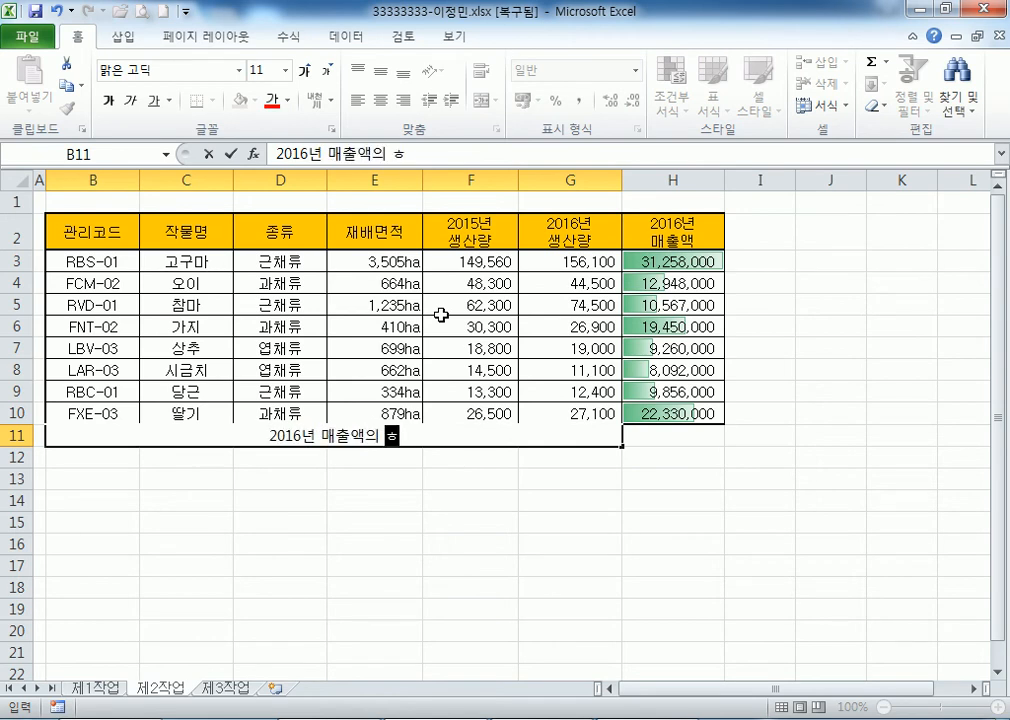
type(" 평균")
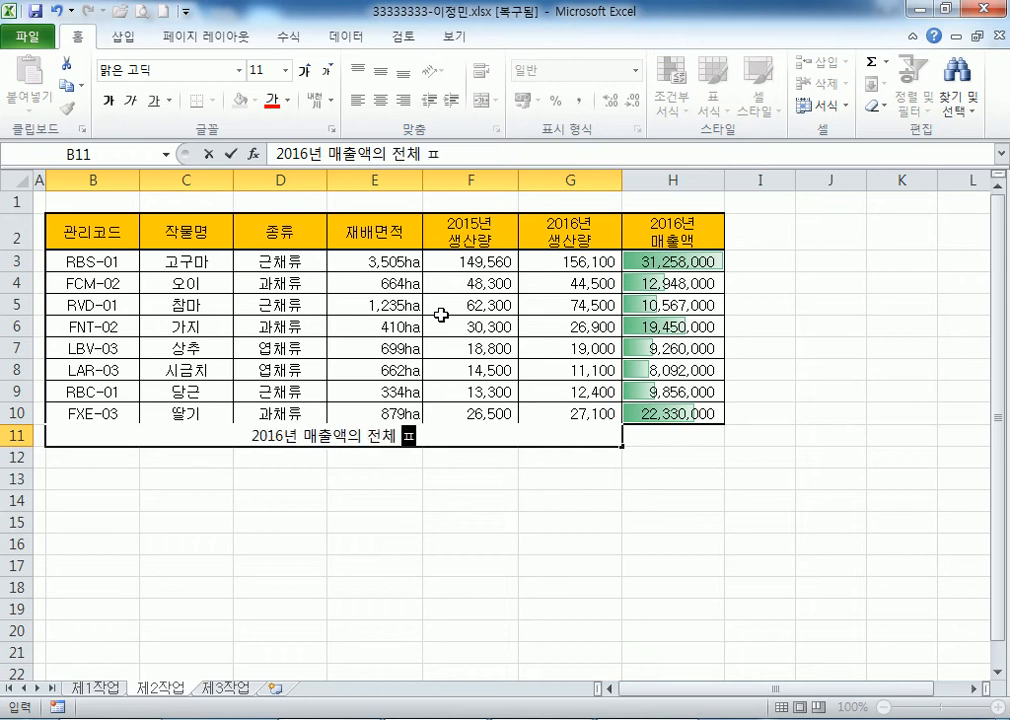
key("ctrl+Return")
key("Tab")
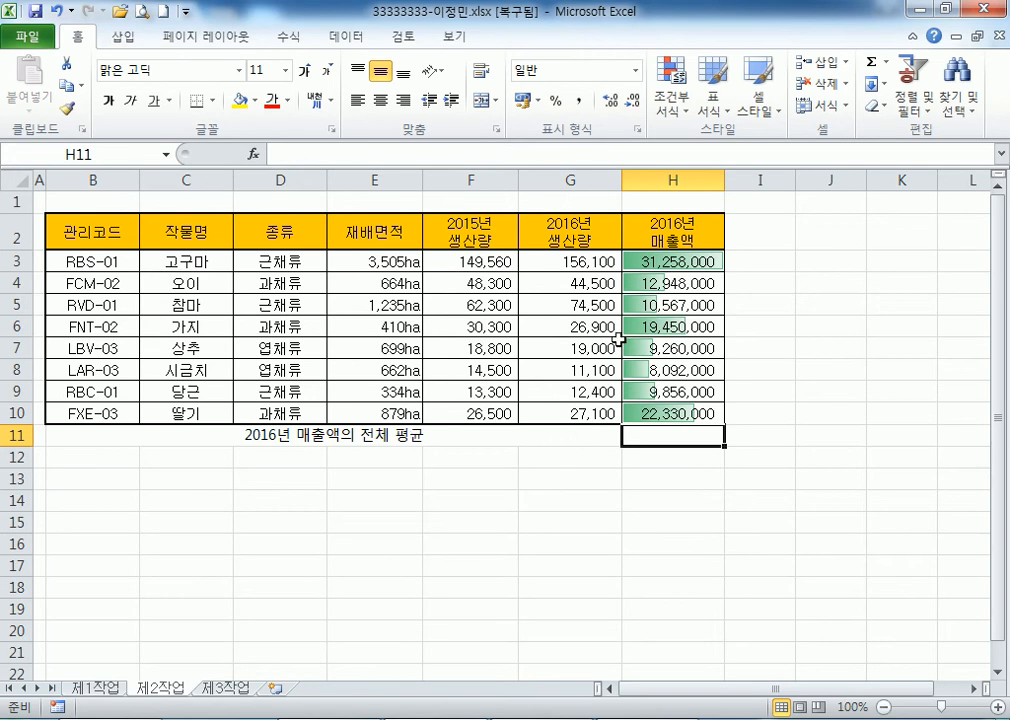
Calculate the average of the 2016년 매출액 values in H11 with =AVERAGE(H3:H10)
left_click_drag(649, 262, 662, 413)
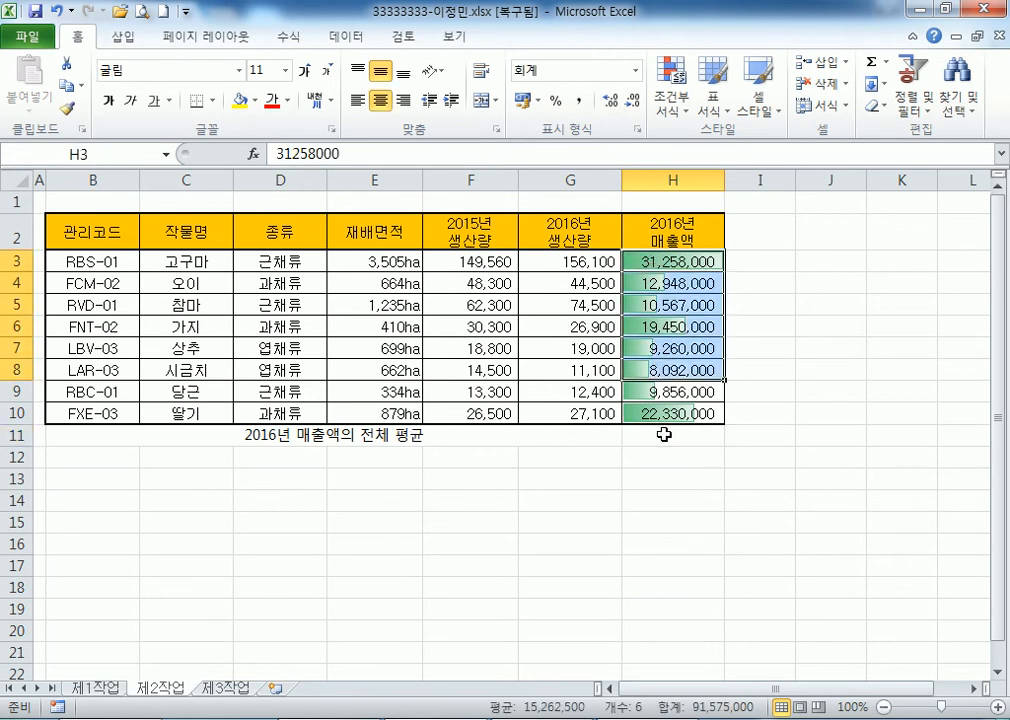
left_click(661, 433)
scroll(690, 390, "down", 1)
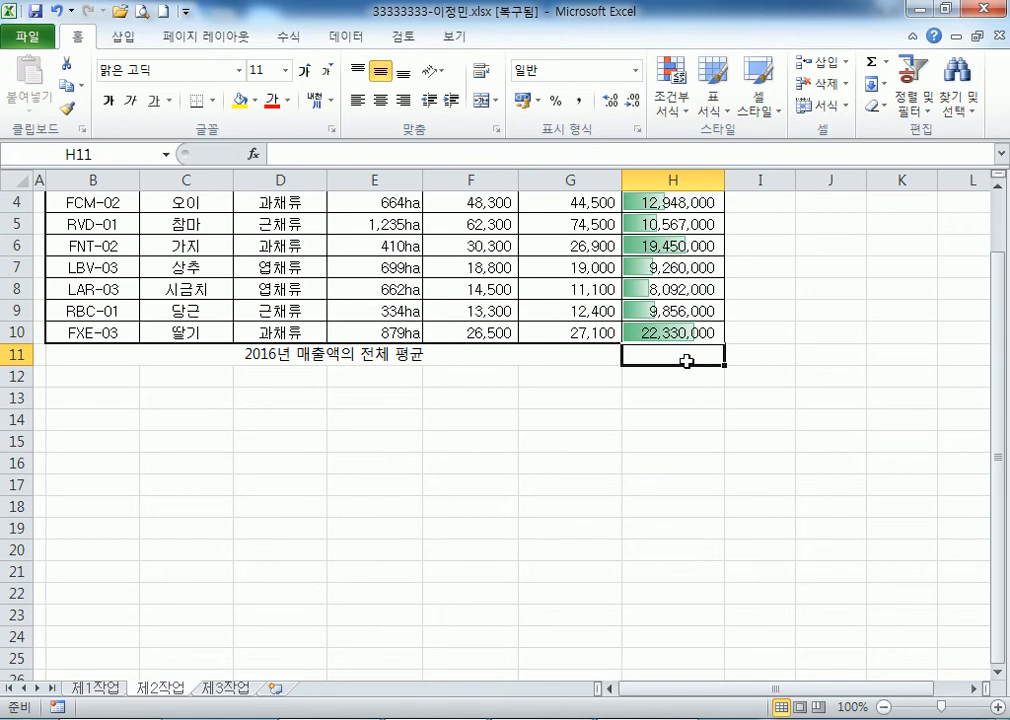
type("=AV")
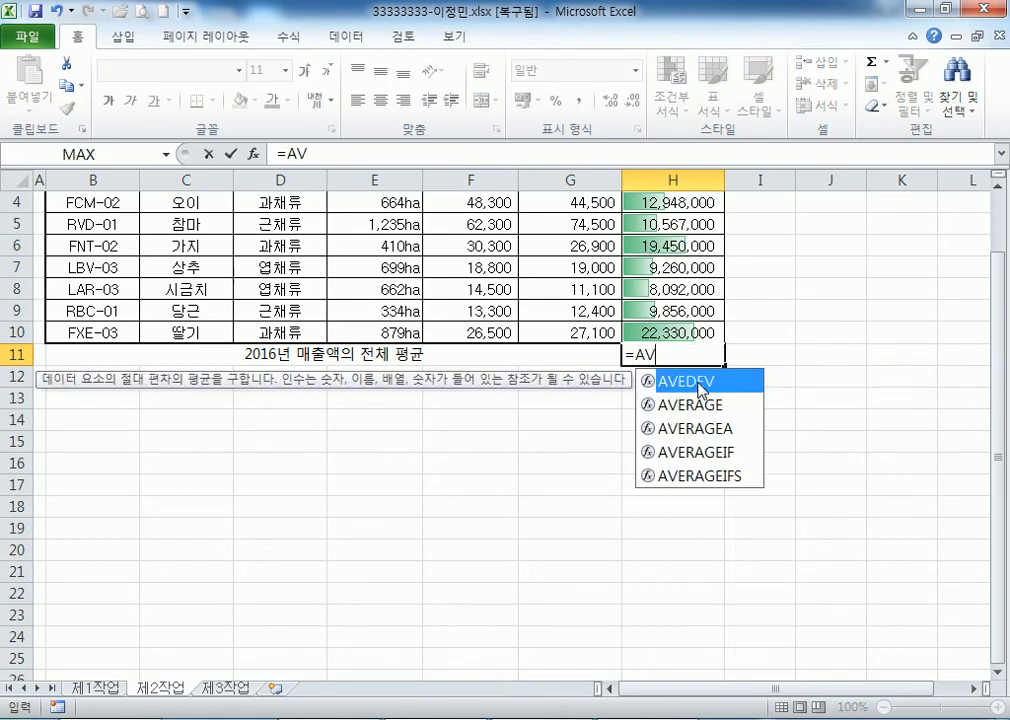
type("E")
key("Down")
key("Tab")
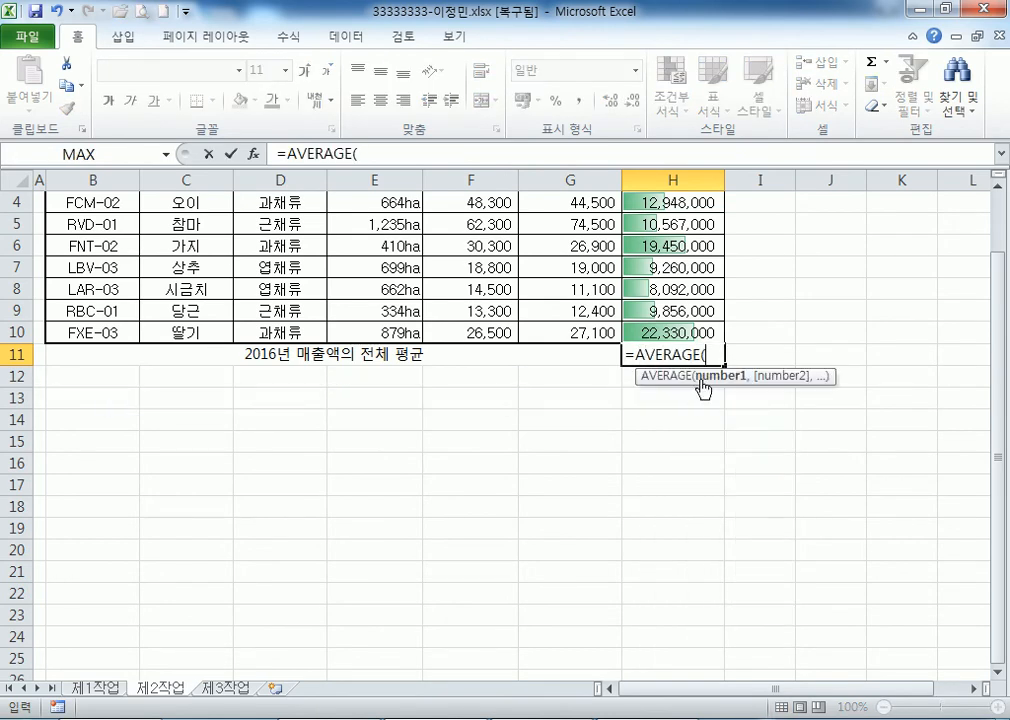
scroll(684, 303, "up", 1)
left_click_drag(681, 261, 685, 413)
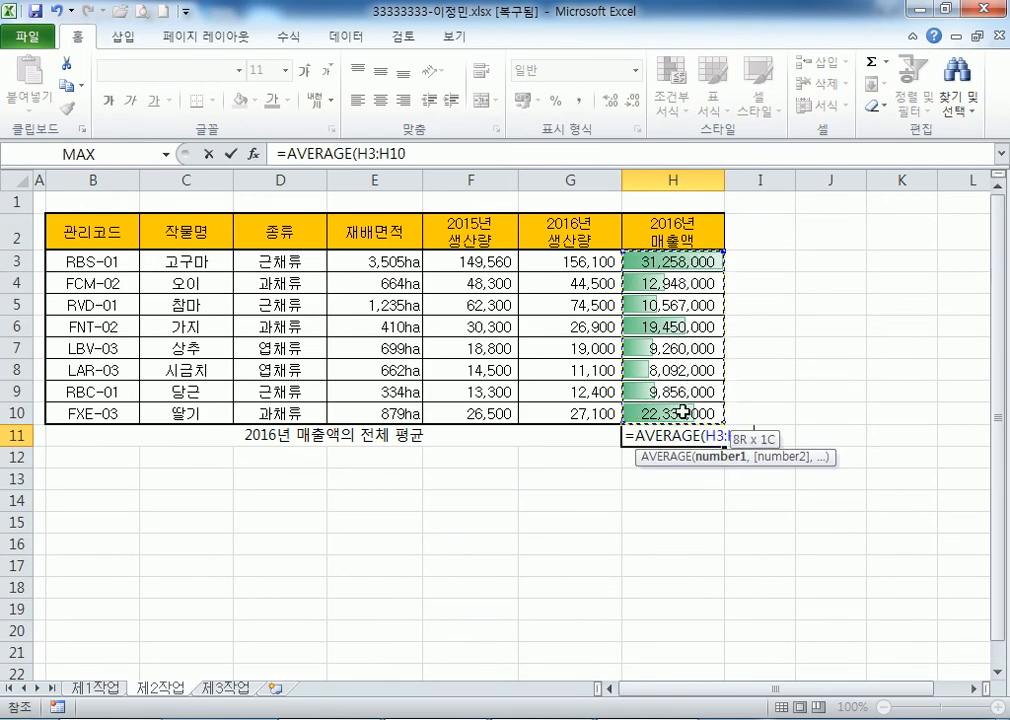
key("Return")
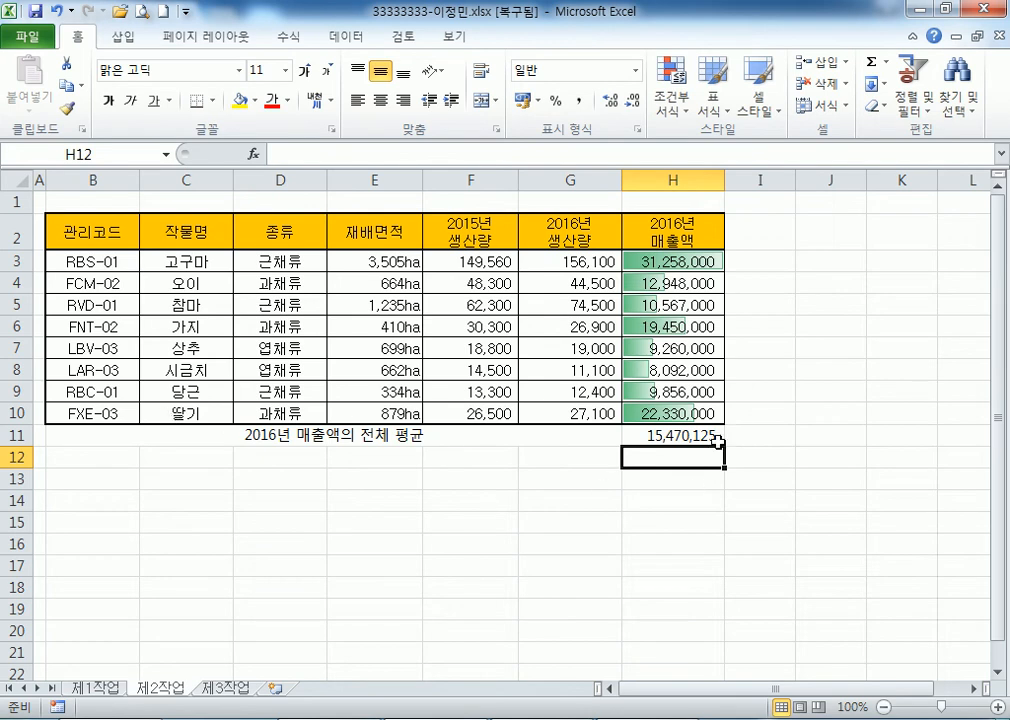
left_click(672, 433)
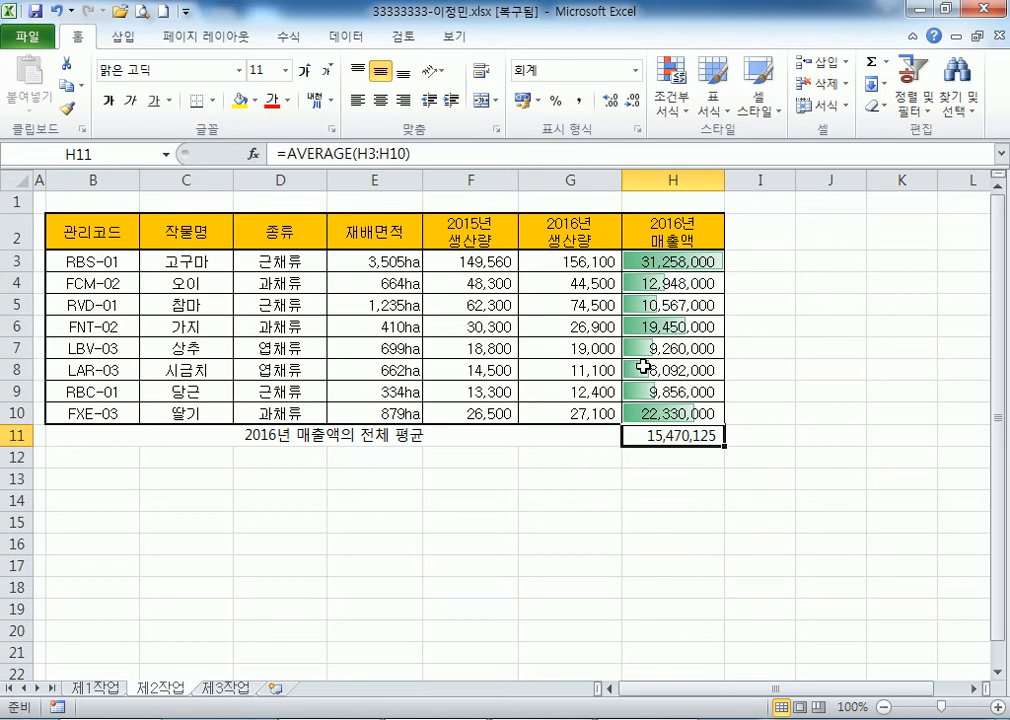
Compare the font applied to the whole 제1작업 sheet with the fonts of the pasted table and the average row on 제2작업
left_click(95, 688)
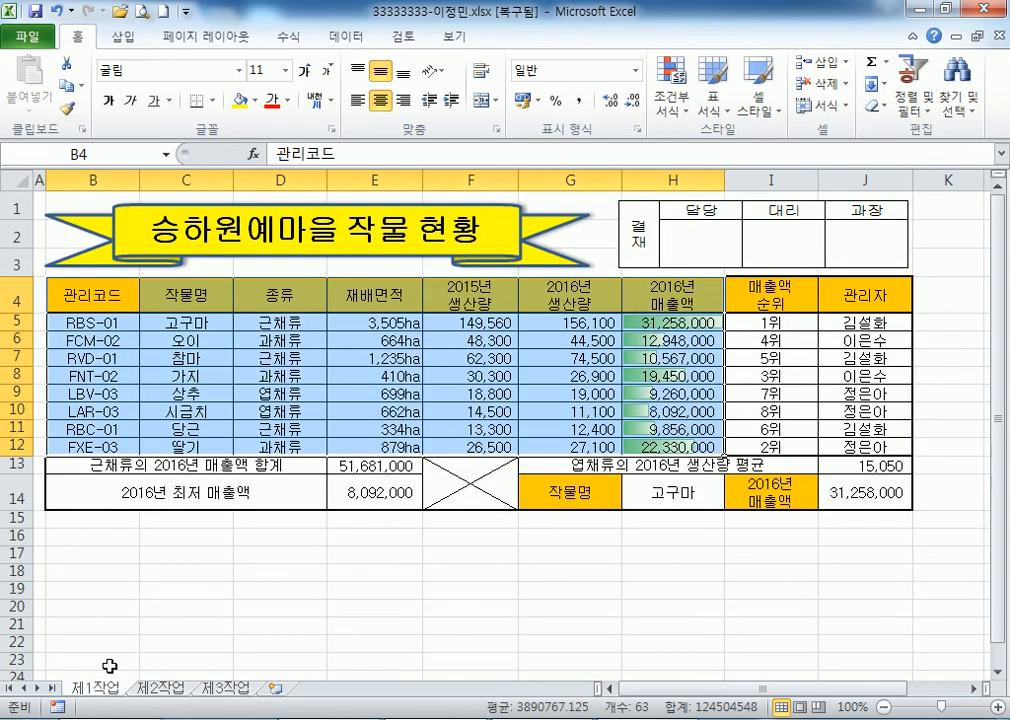
left_click(16, 179)
left_click(158, 74)
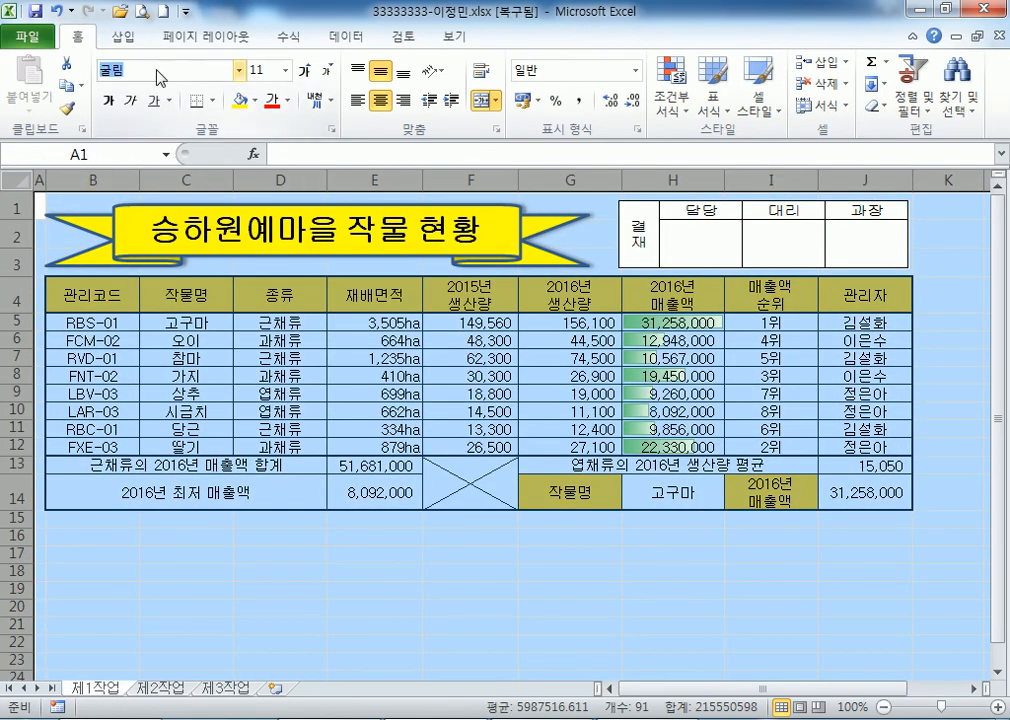
left_click(190, 537)
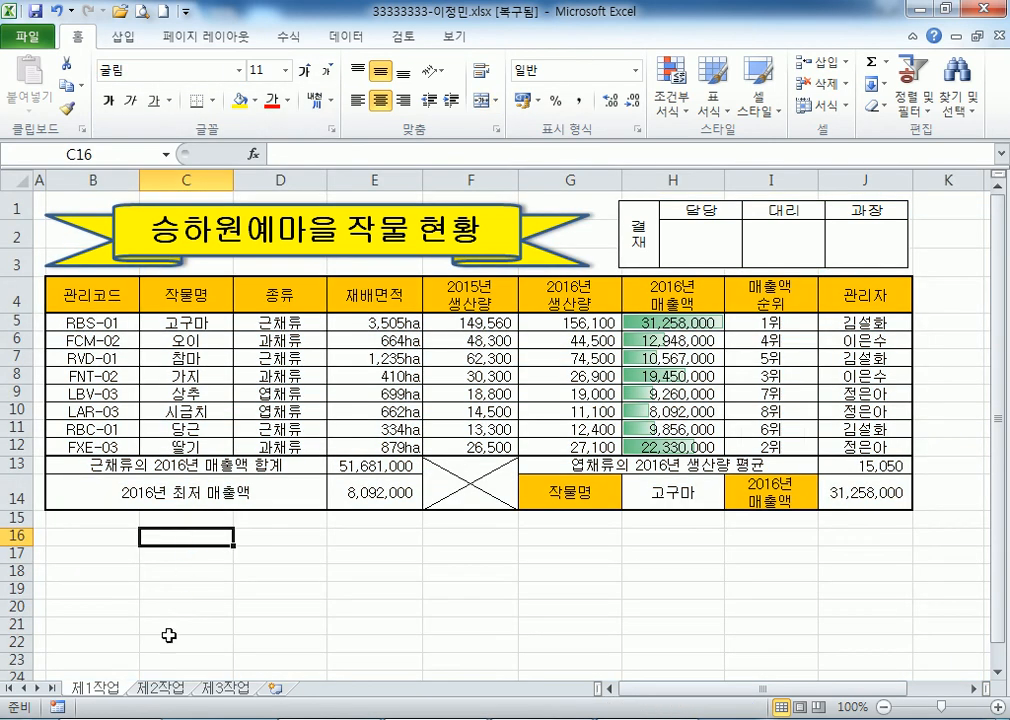
left_click(160, 688)
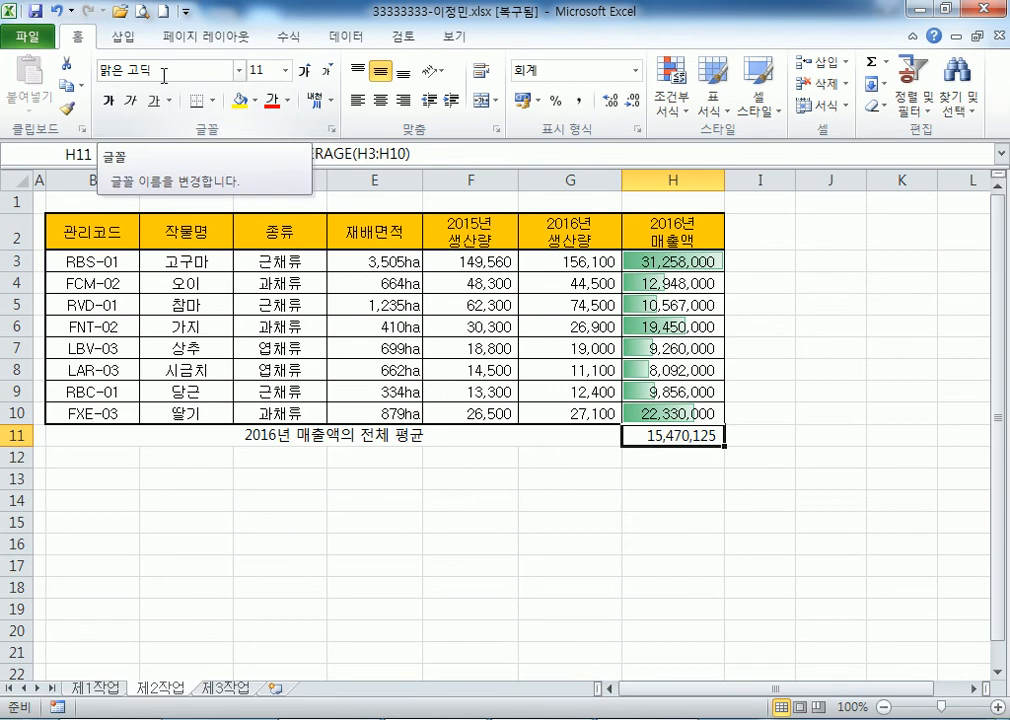
left_click_drag(84, 214, 655, 408)
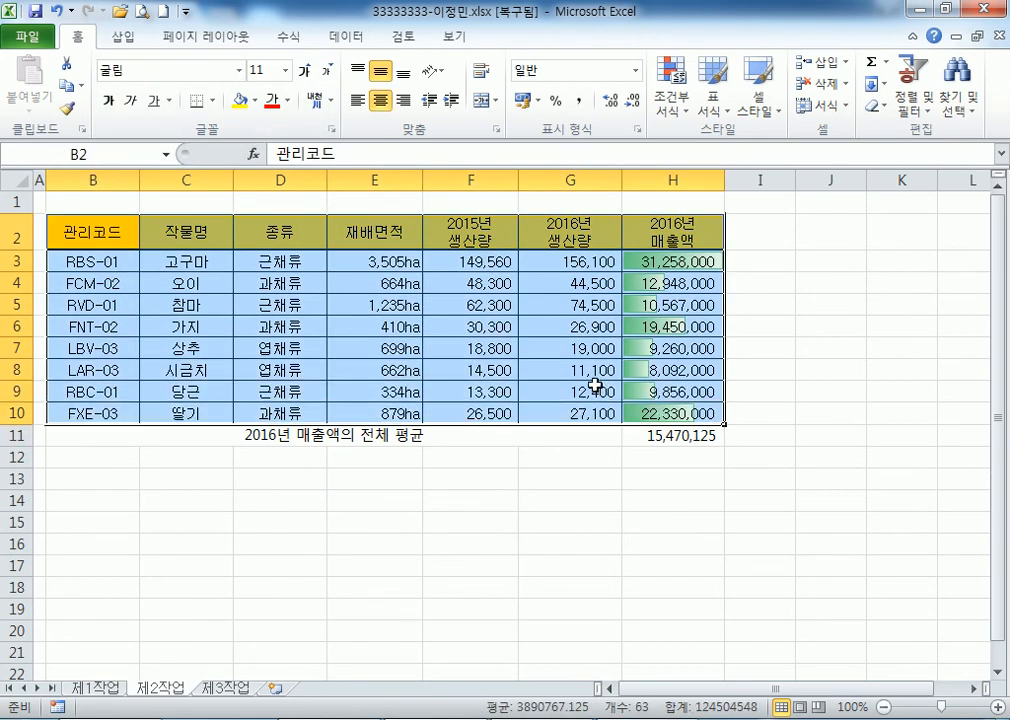
left_click(841, 302)
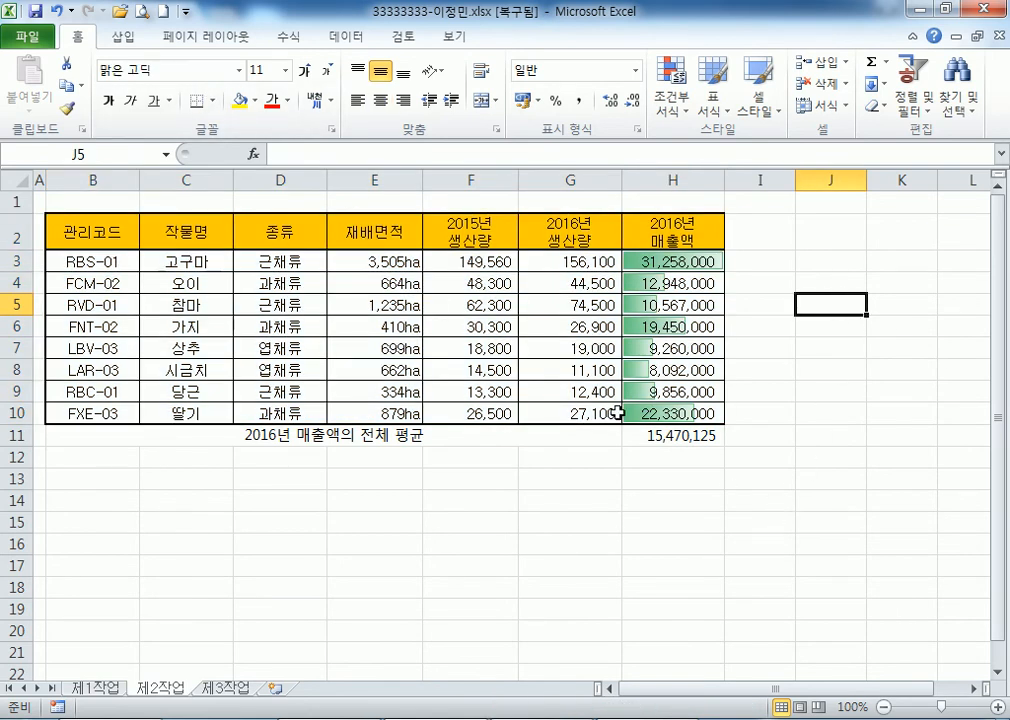
left_click(665, 438)
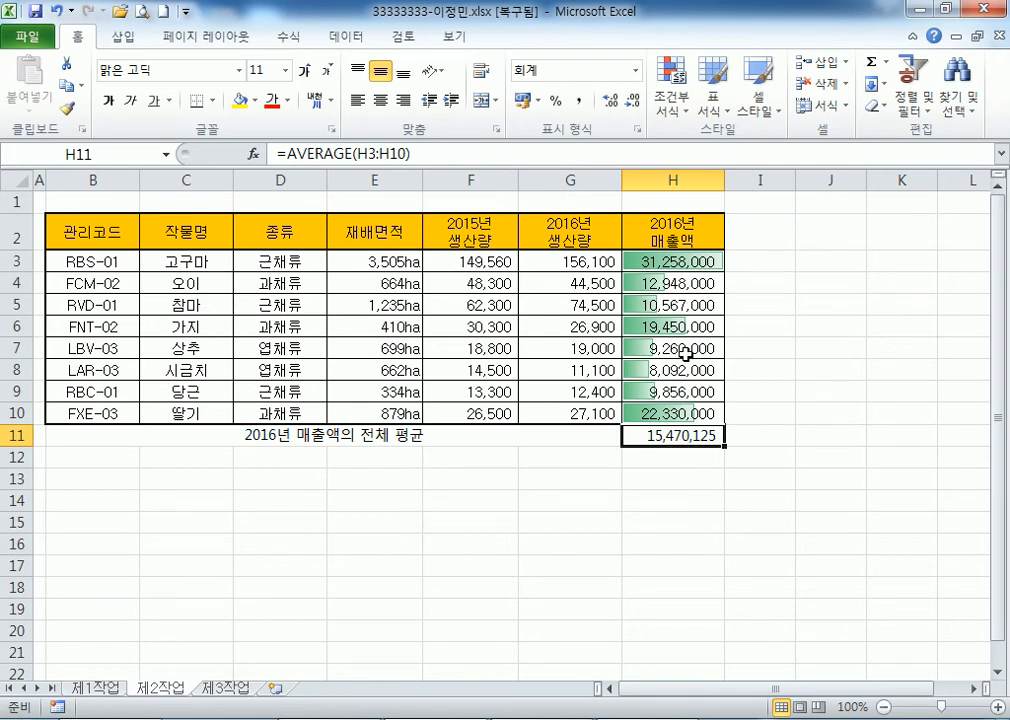
left_click(94, 688)
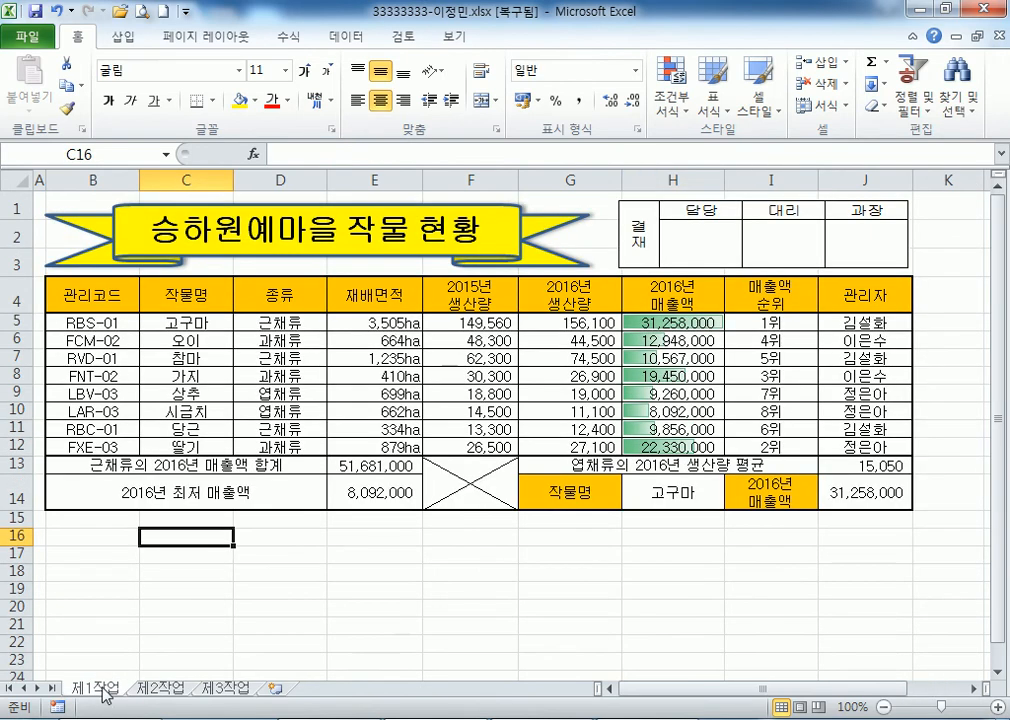
left_click(20, 176)
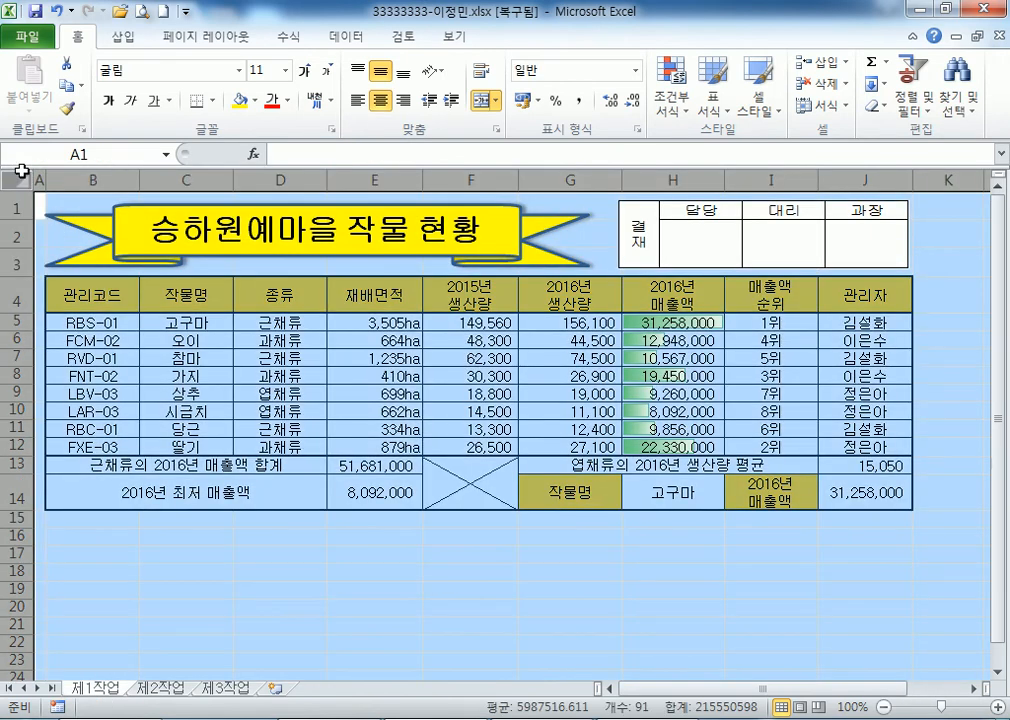
left_click(104, 578)
left_click(160, 688)
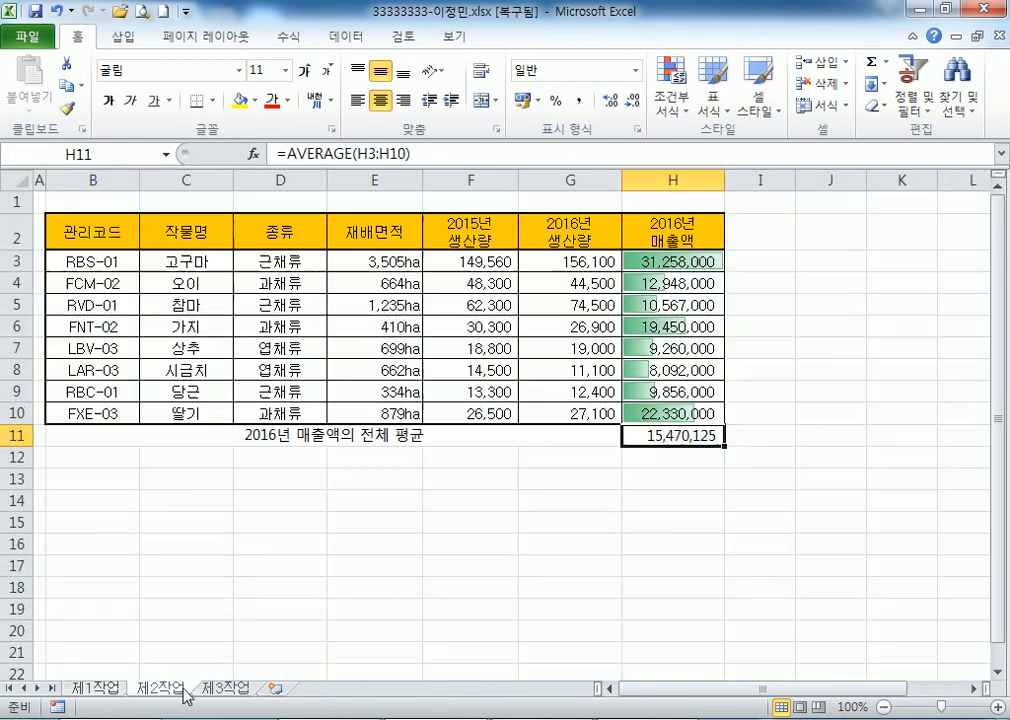
left_click(142, 508)
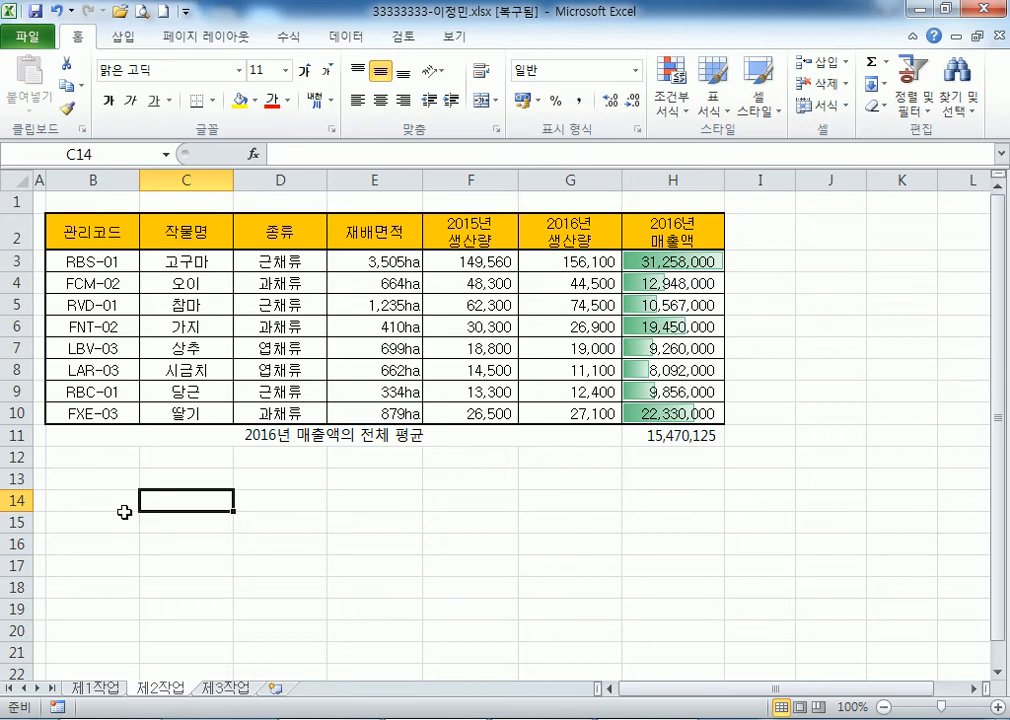
Return to the 제1작업 sheet and examine the formula in E13 for the 근채류의 2016년 매출액 합계
left_click(98, 689)
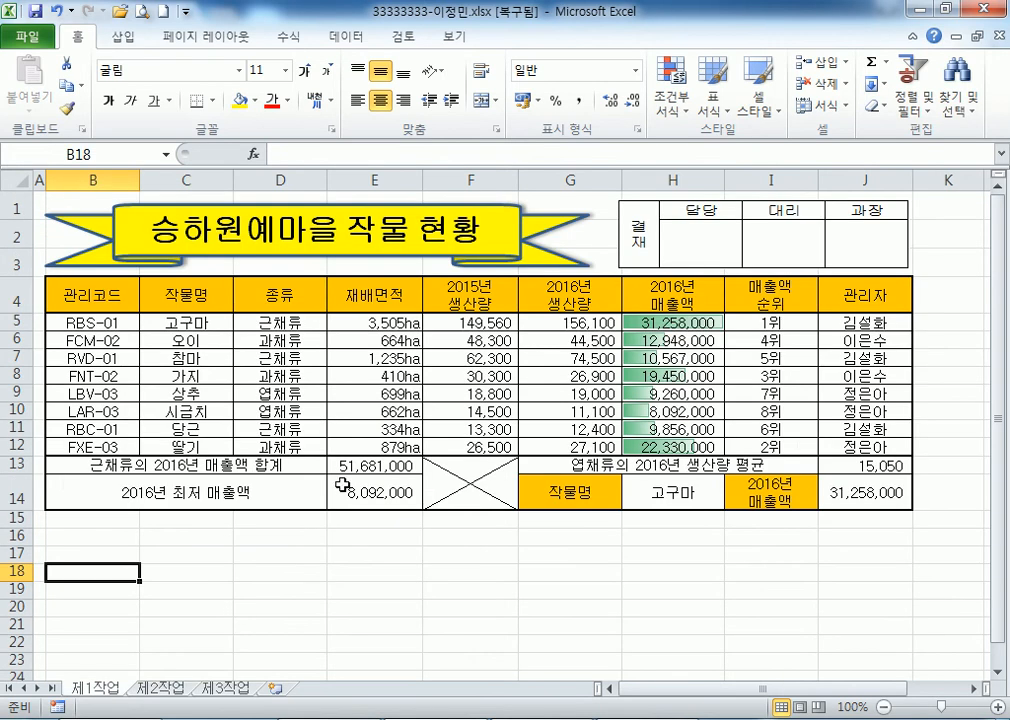
left_click(385, 466)
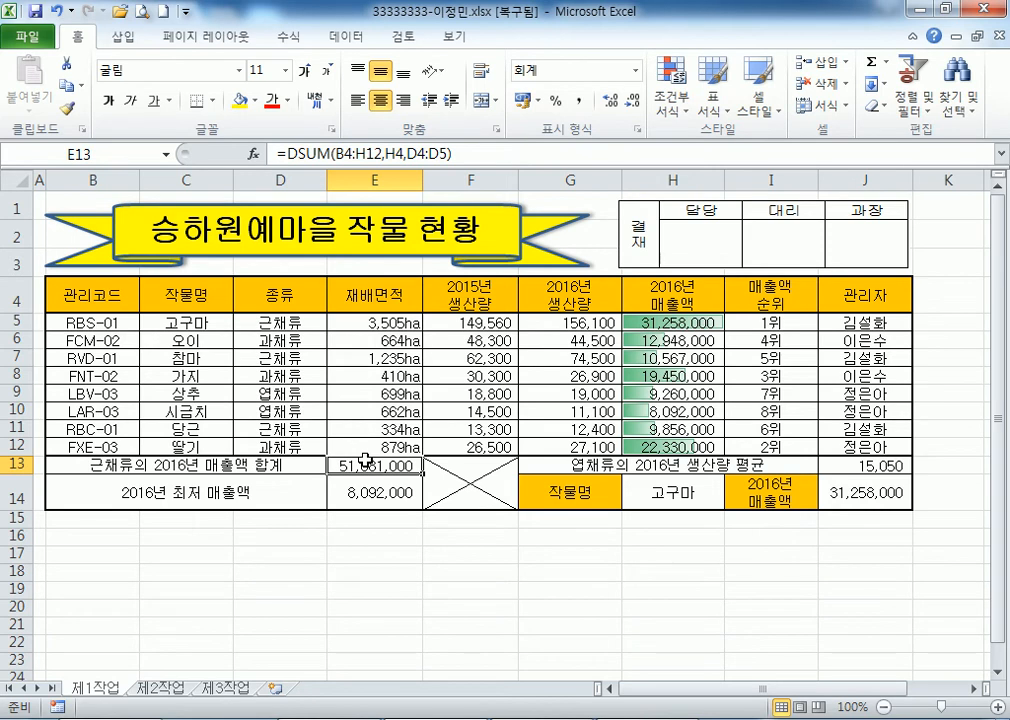
Return to the 제2작업 sheet and examine the formula behind the overall average in H11
left_click(160, 688)
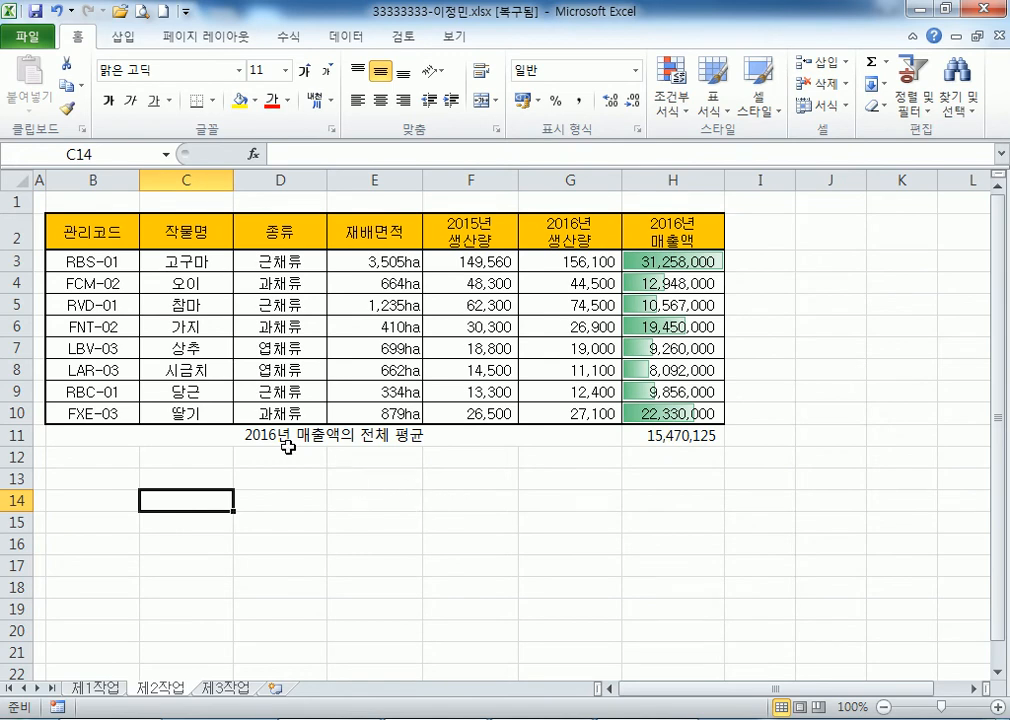
left_click(703, 448)
left_click(703, 439)
double_click(703, 437)
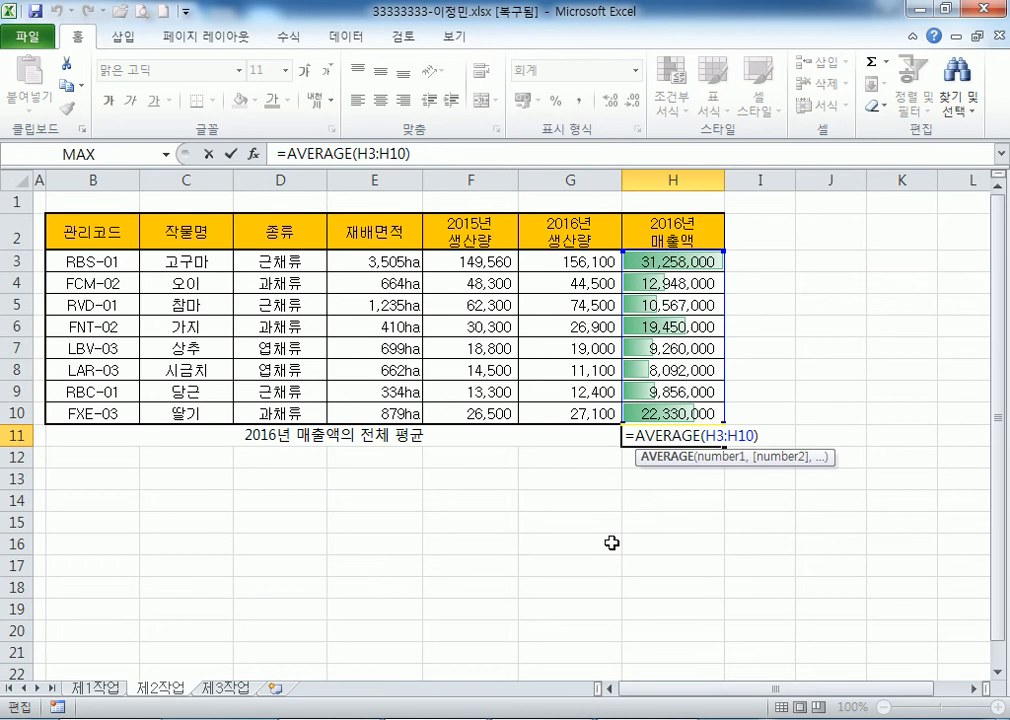
key("Escape")
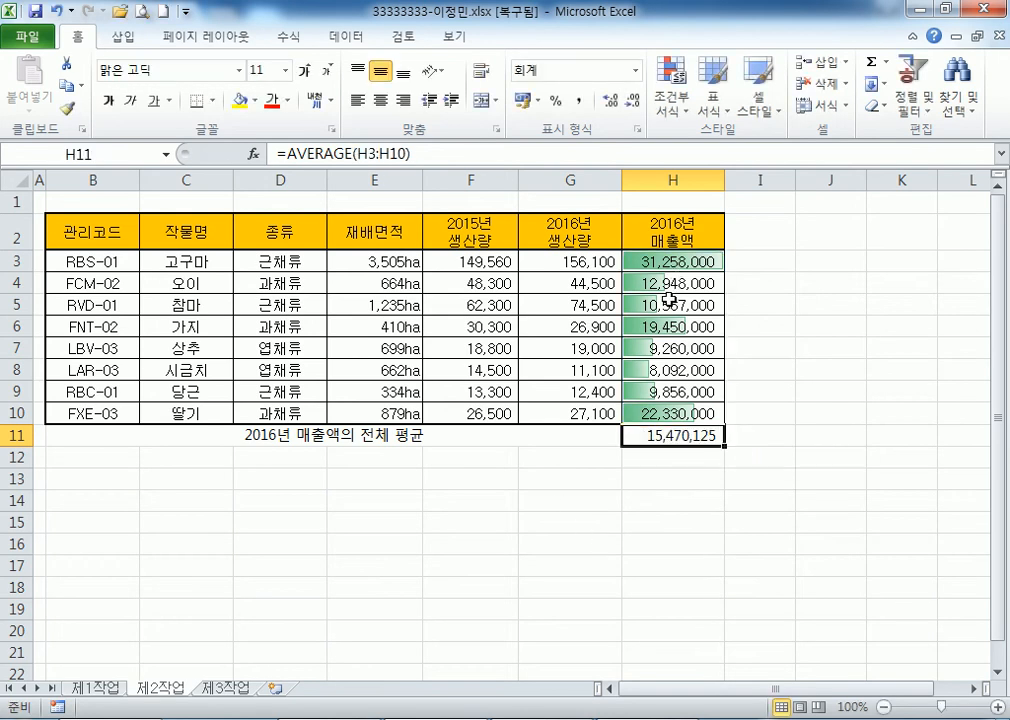
Clear H11 and recalculate the 2016년 매출액 average there by applying the AutoSum 평균 function to H3:H11
key("Delete")
left_click_drag(660, 262, 659, 438)
left_click_drag(690, 261, 683, 431)
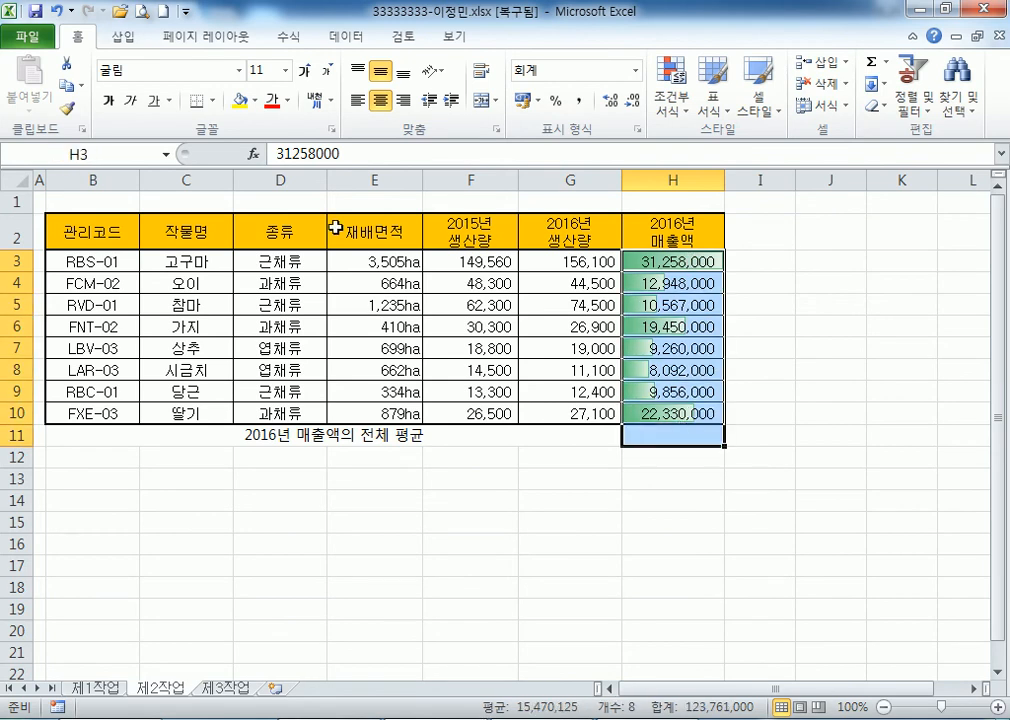
left_click(286, 37)
left_click(126, 63)
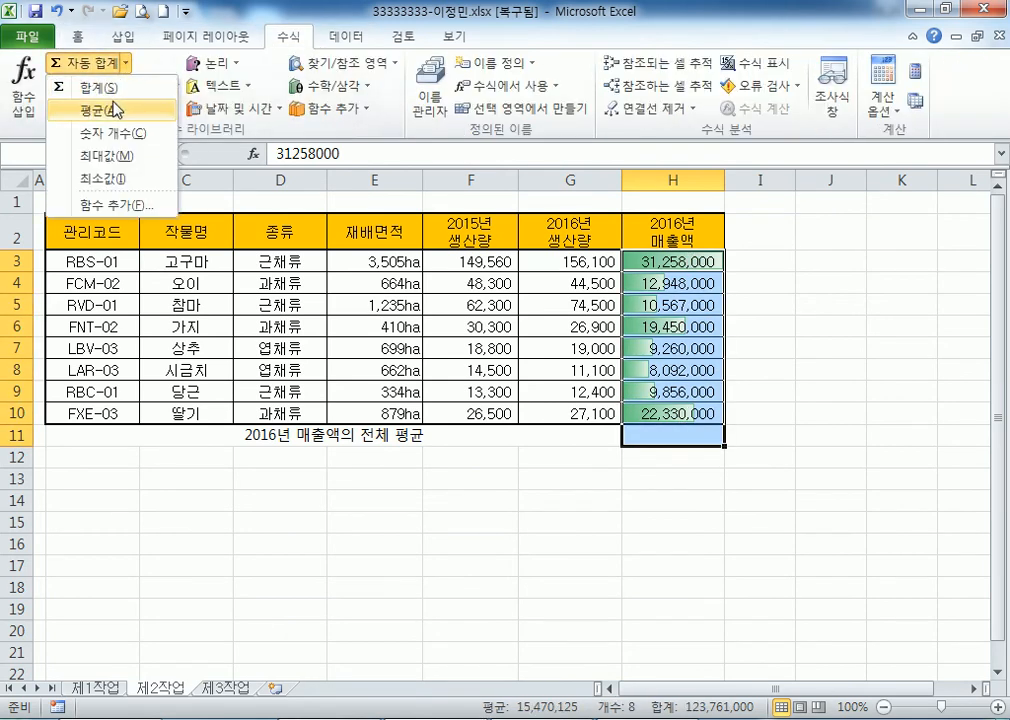
left_click(110, 112)
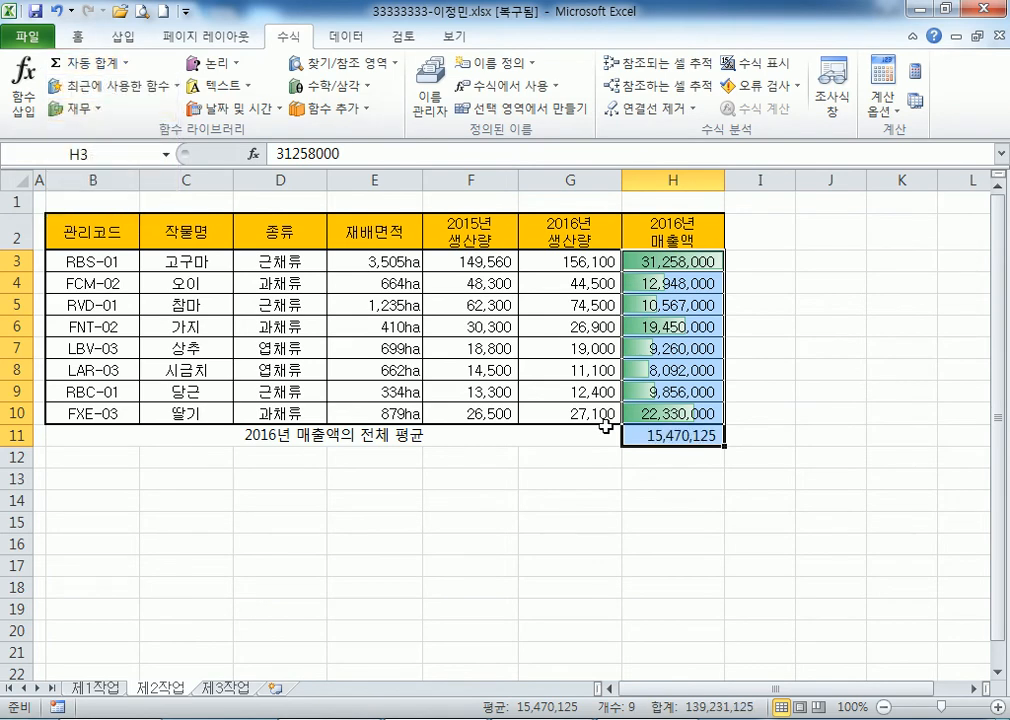
left_click(628, 435)
key("Delete")
type("=")
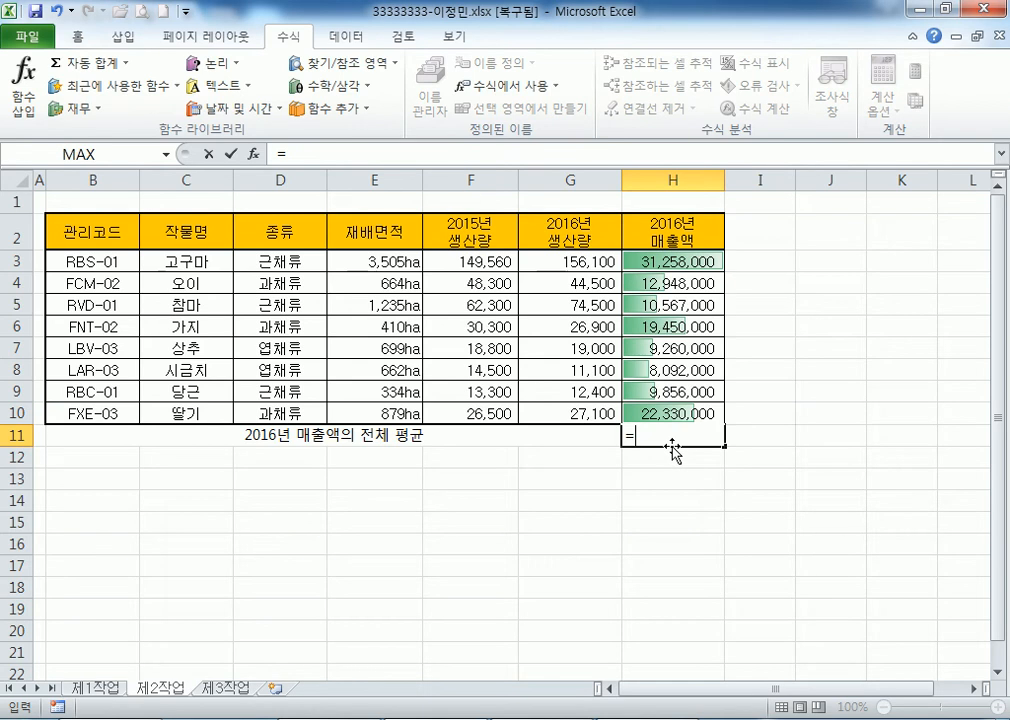
key("Escape")
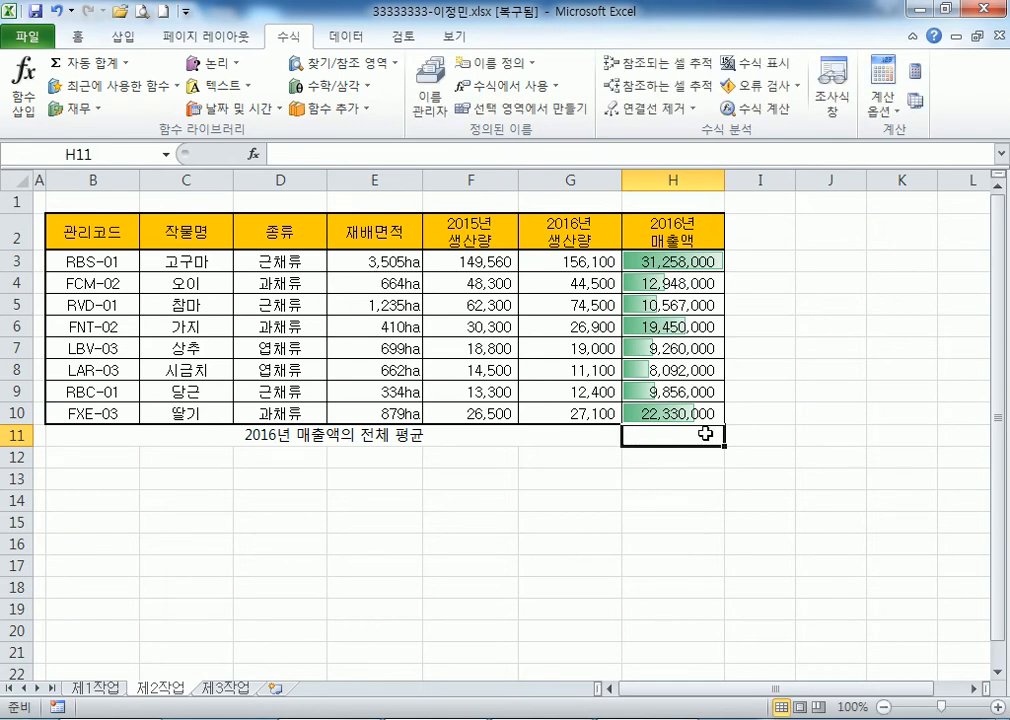
key("ctrl+z")
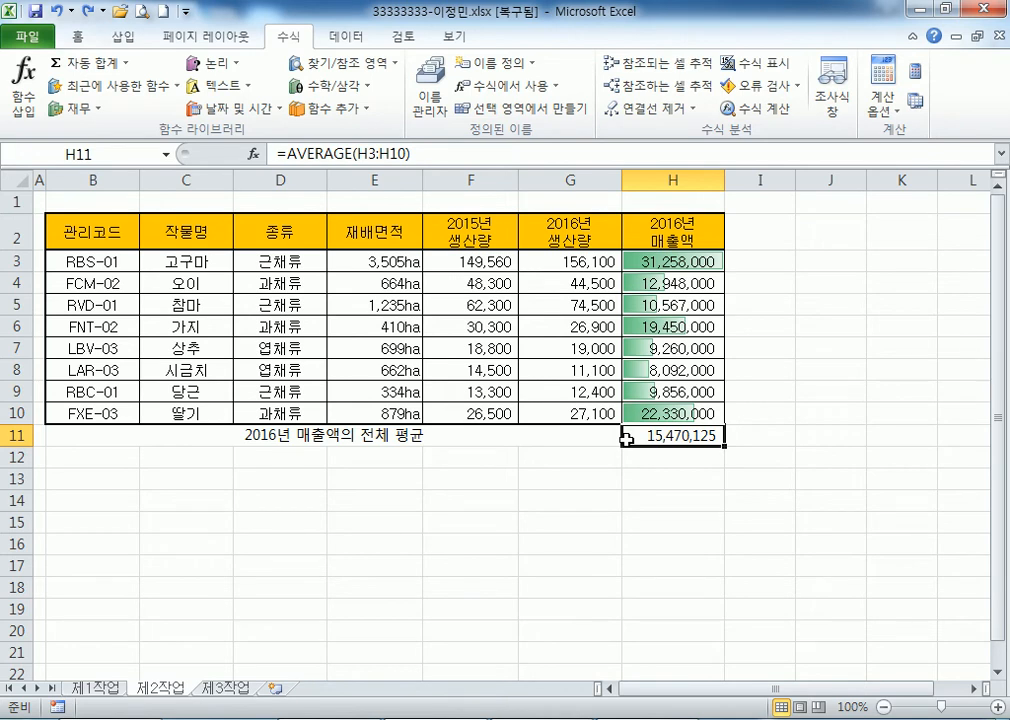
Apply 모든 테두리 borders to the average row B11:H11
left_click_drag(91, 433, 718, 435)
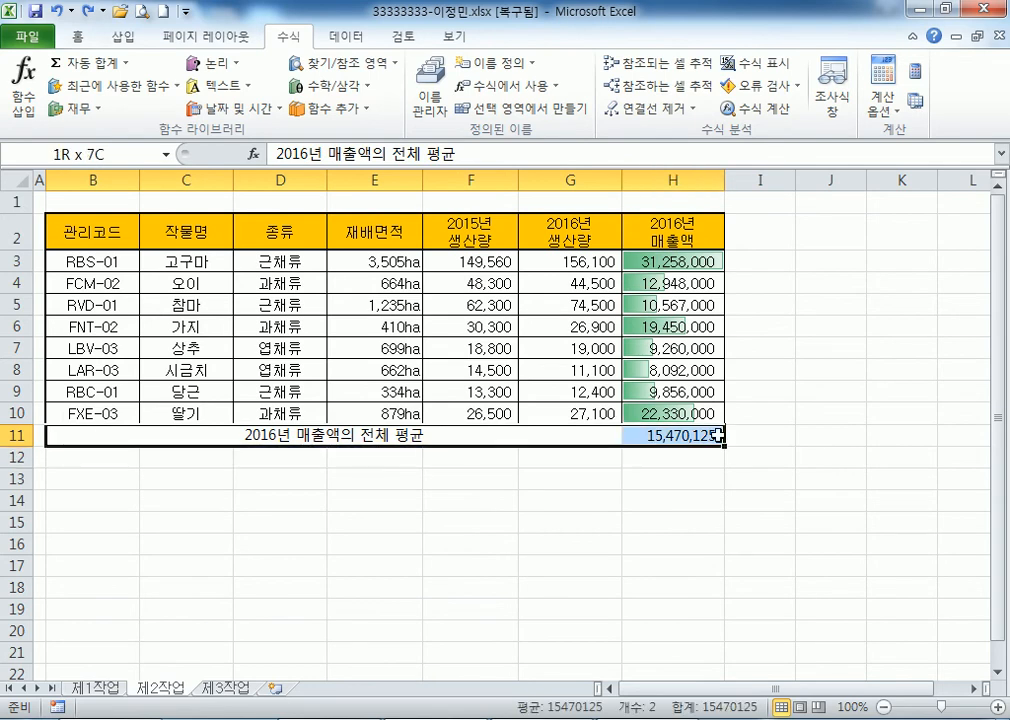
left_click(77, 36)
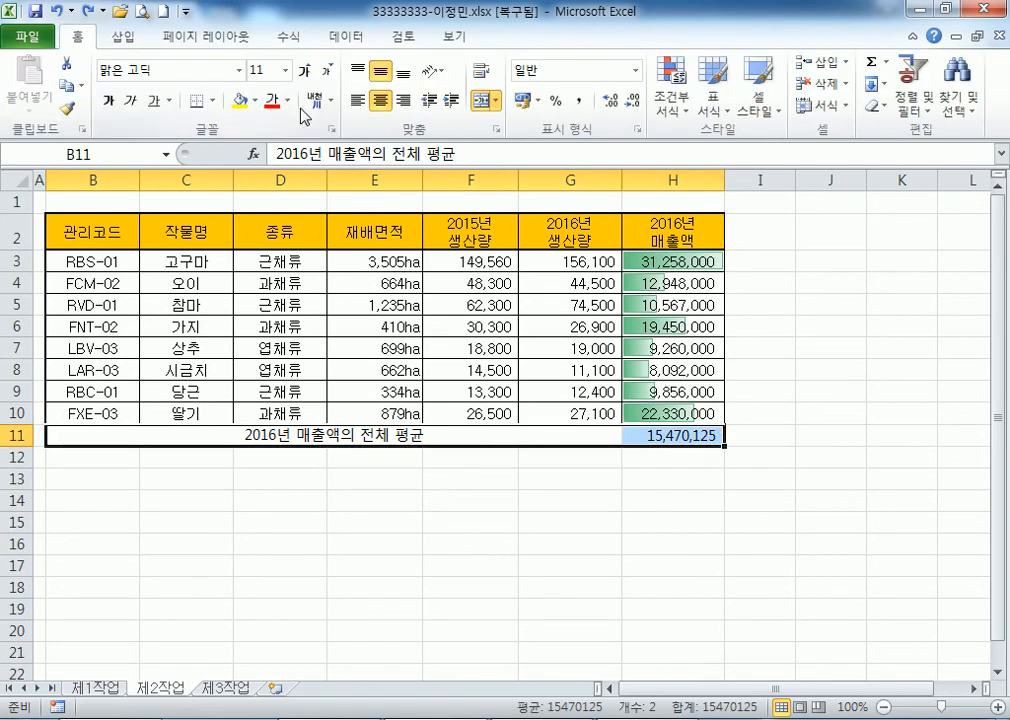
left_click(211, 100)
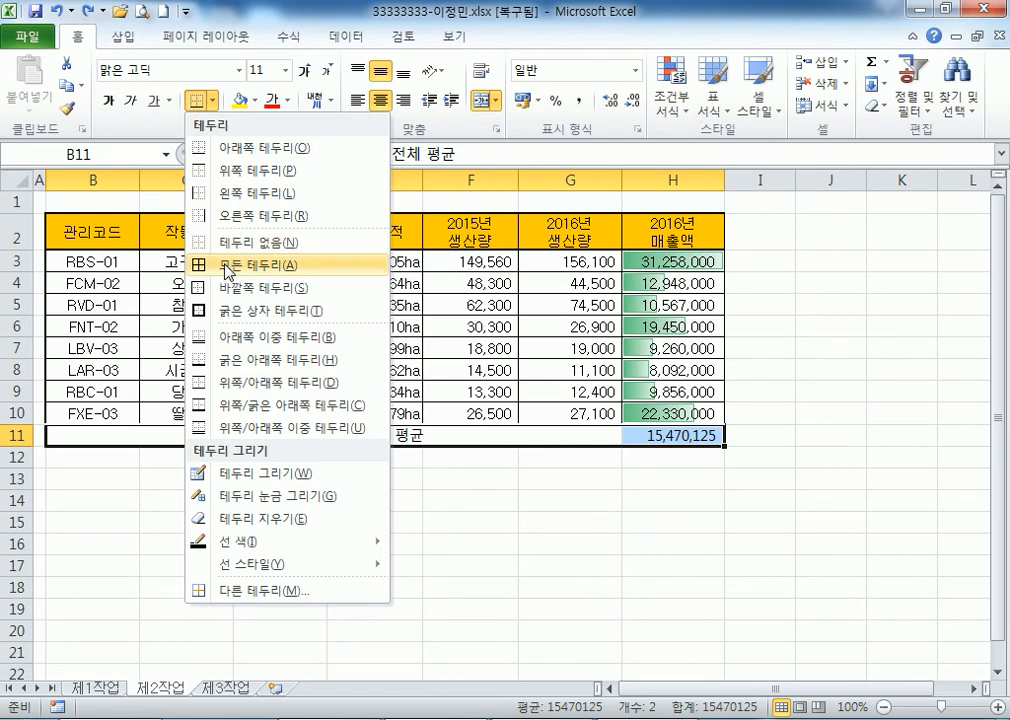
left_click(228, 266)
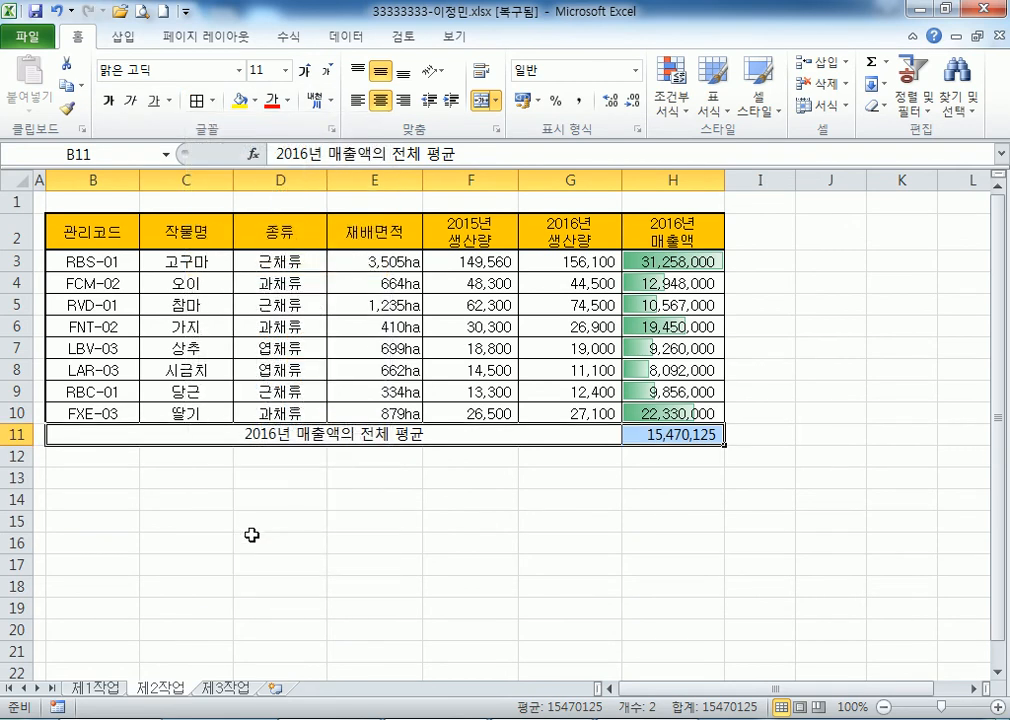
left_click(251, 535)
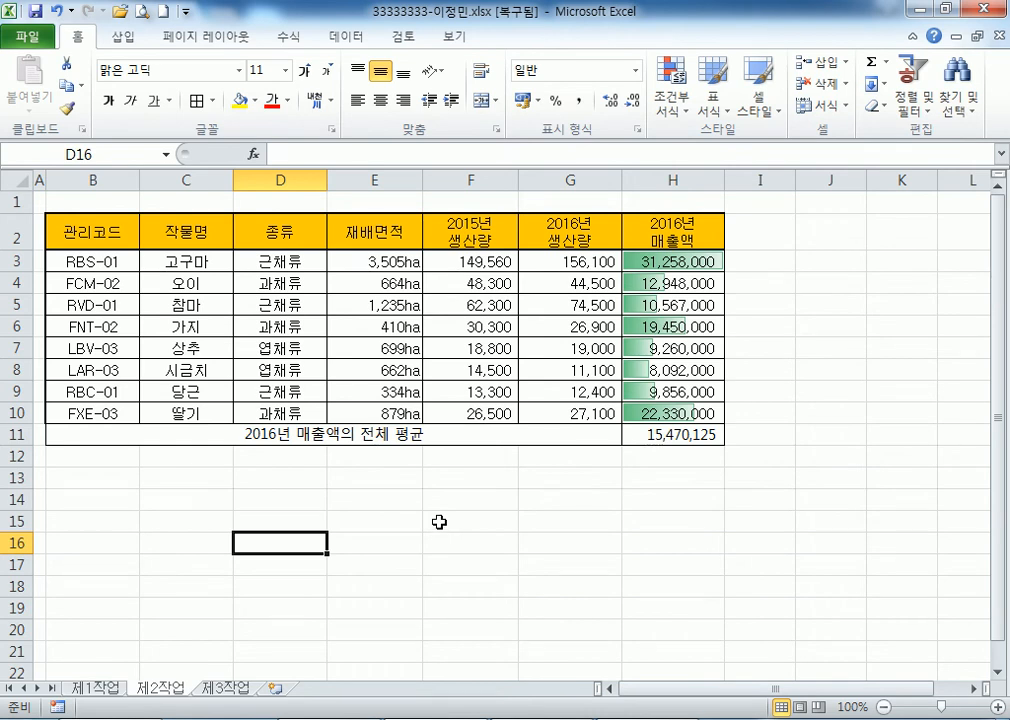
Start 목표값 찾기 with the overall average in H11 as the formula cell
left_click(670, 437)
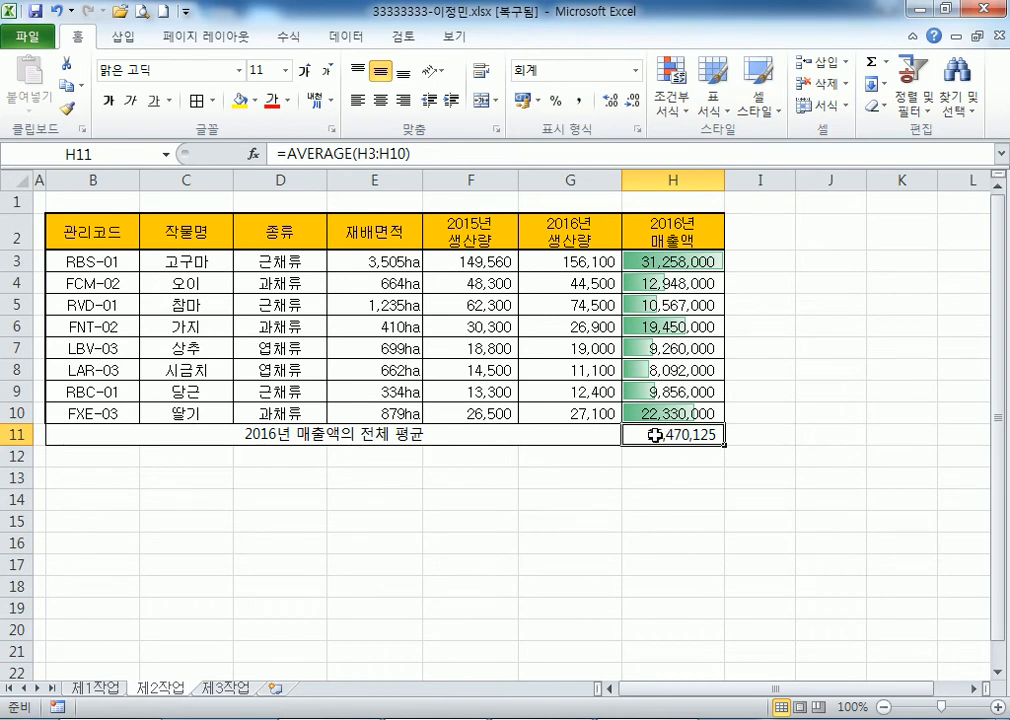
left_click(679, 262)
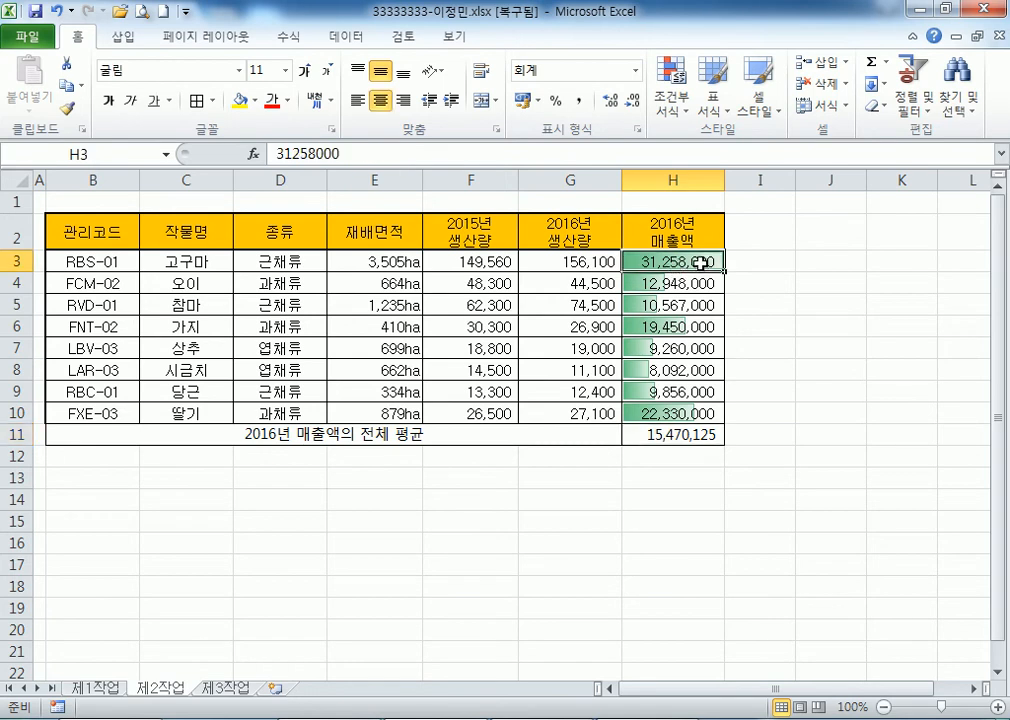
left_click(672, 435)
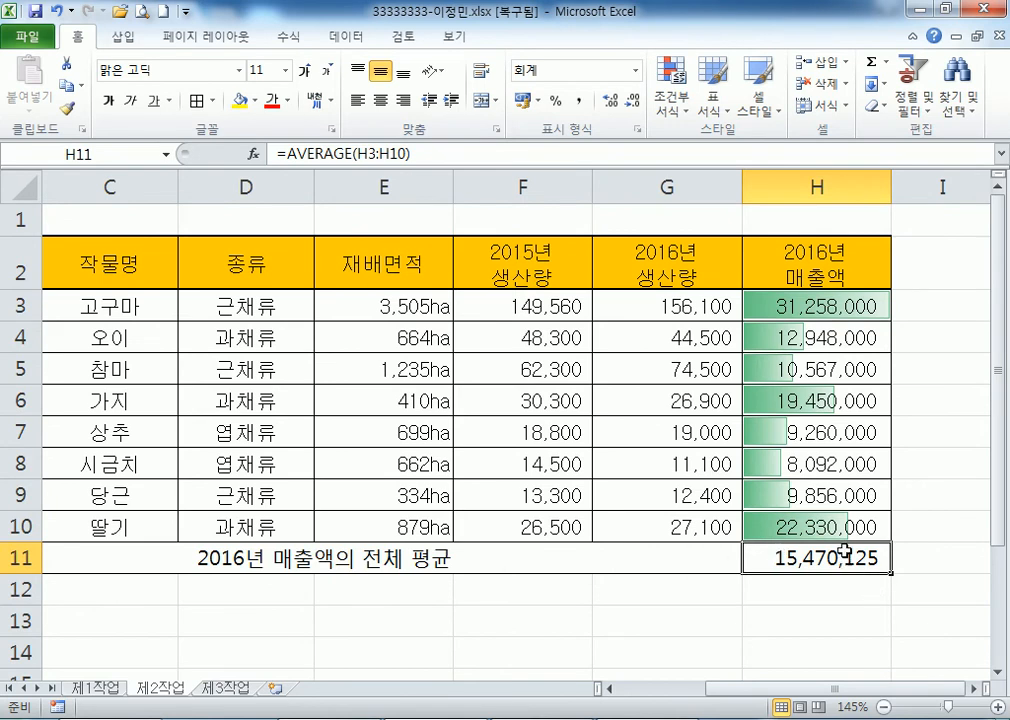
scroll(834, 568, "down", 2)
scroll(810, 347, "up", 1)
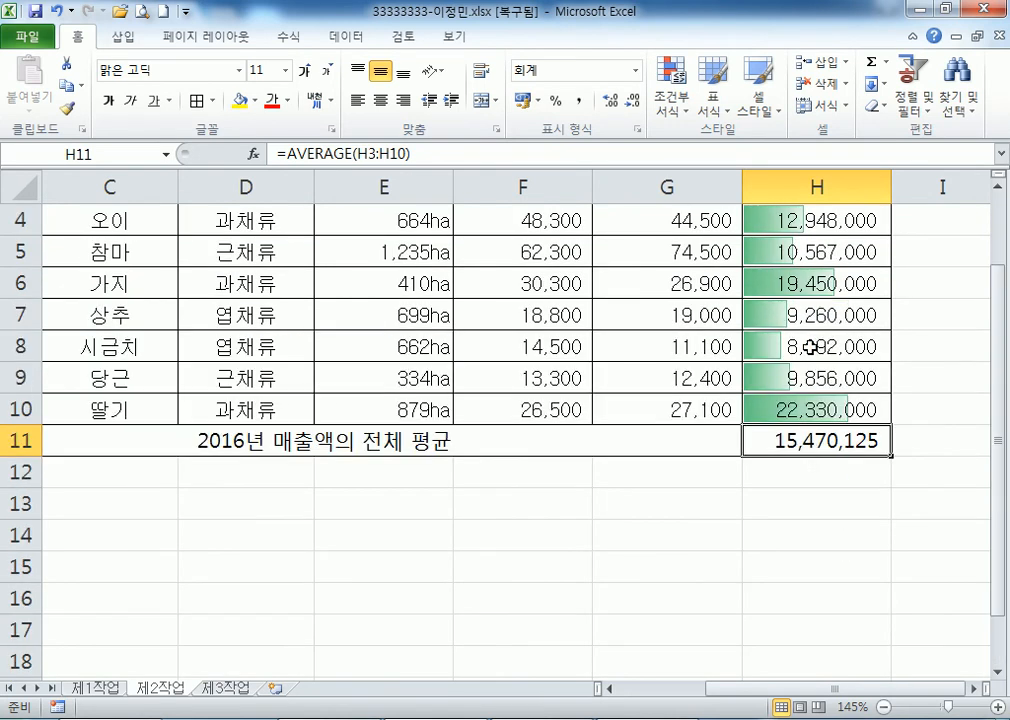
scroll(816, 442, "down", 2)
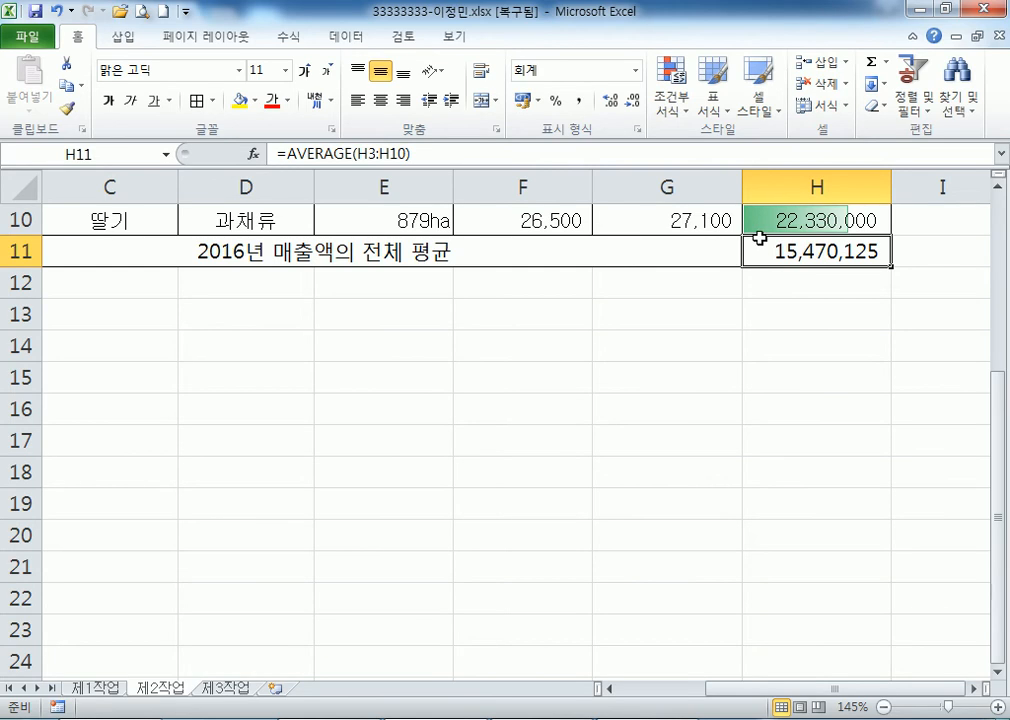
left_click(347, 38)
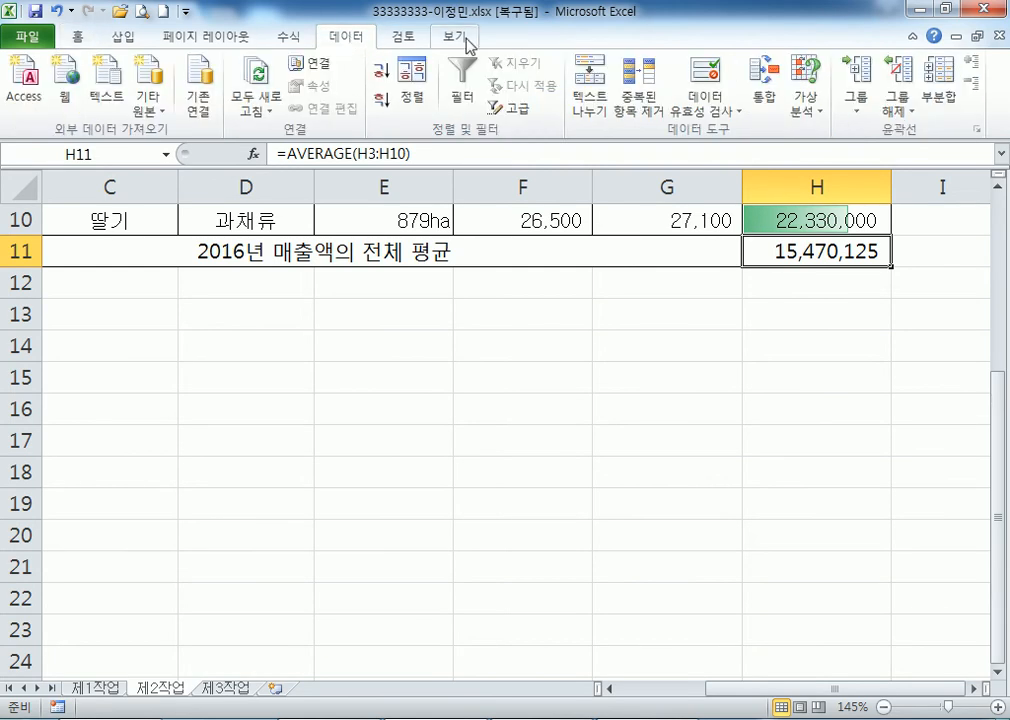
left_click(808, 104)
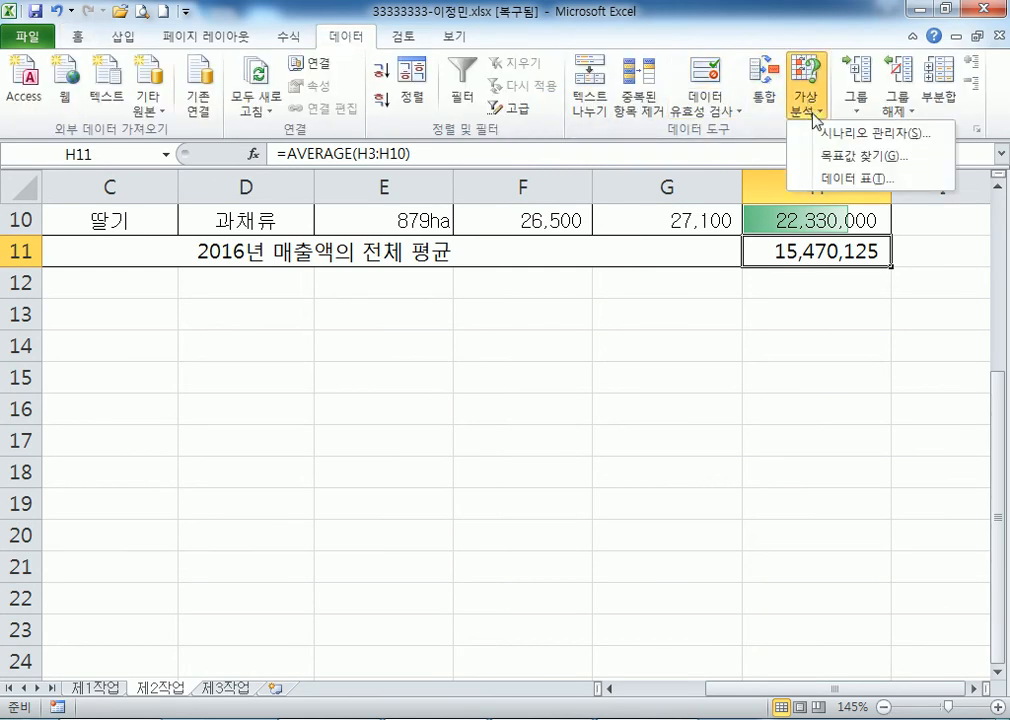
left_click(826, 168)
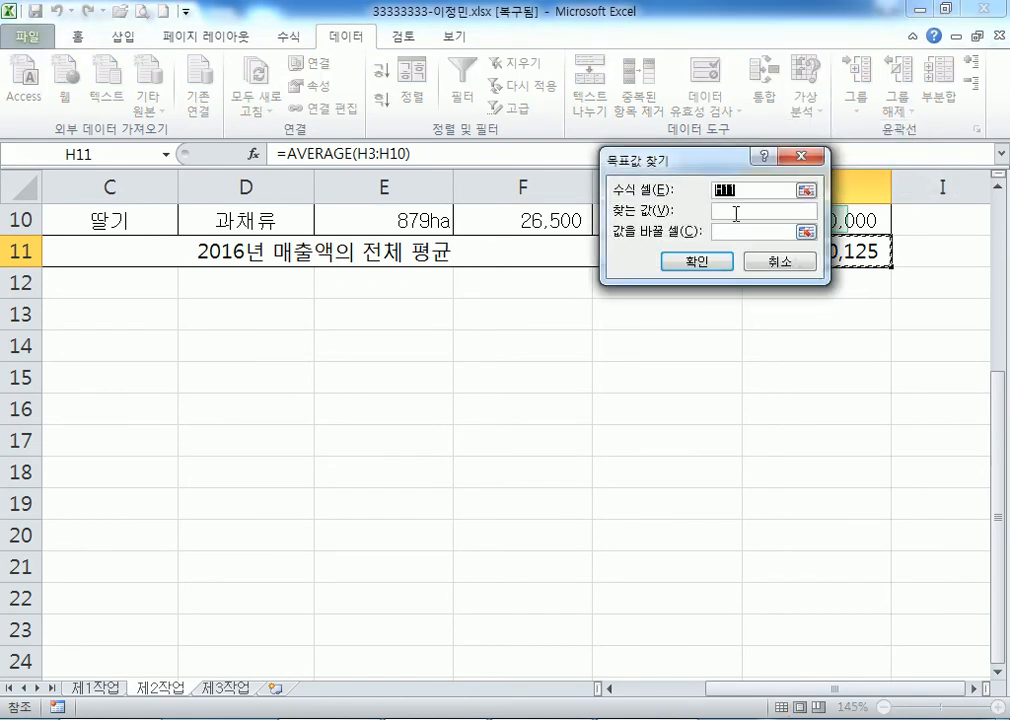
Seek a target value of 16000000 by changing 고구마's 2016년 매출액 in H3, and keep the solution
left_click_drag(740, 158, 622, 165)
left_click(638, 217)
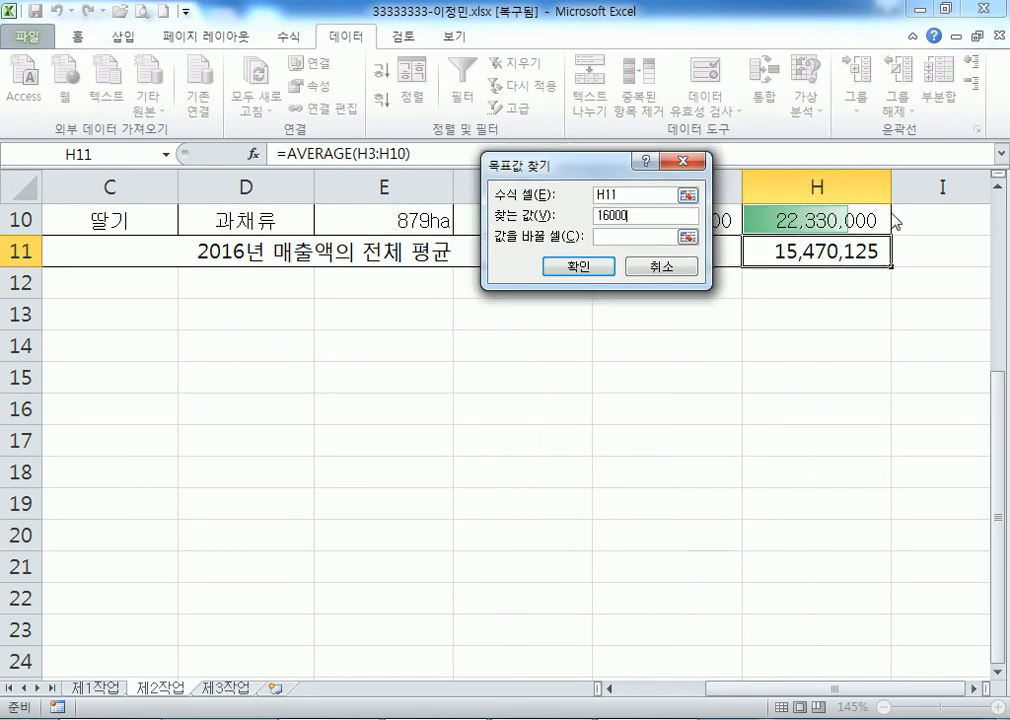
left_click(611, 236)
scroll(469, 421, "up", 1)
scroll(469, 421, "up", 2)
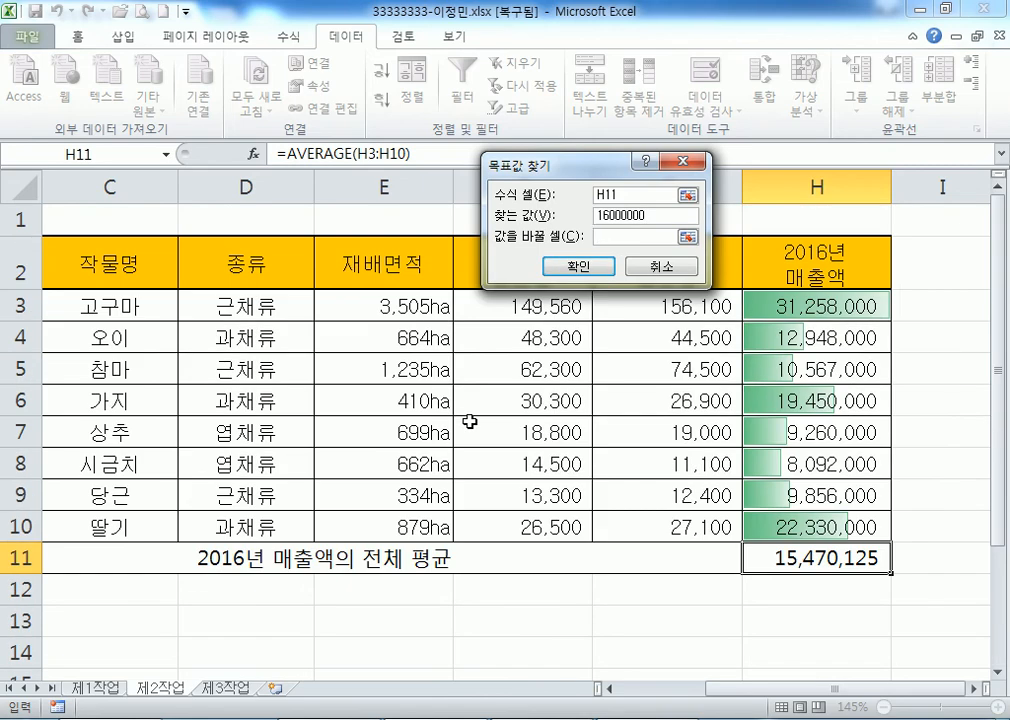
left_click(800, 304)
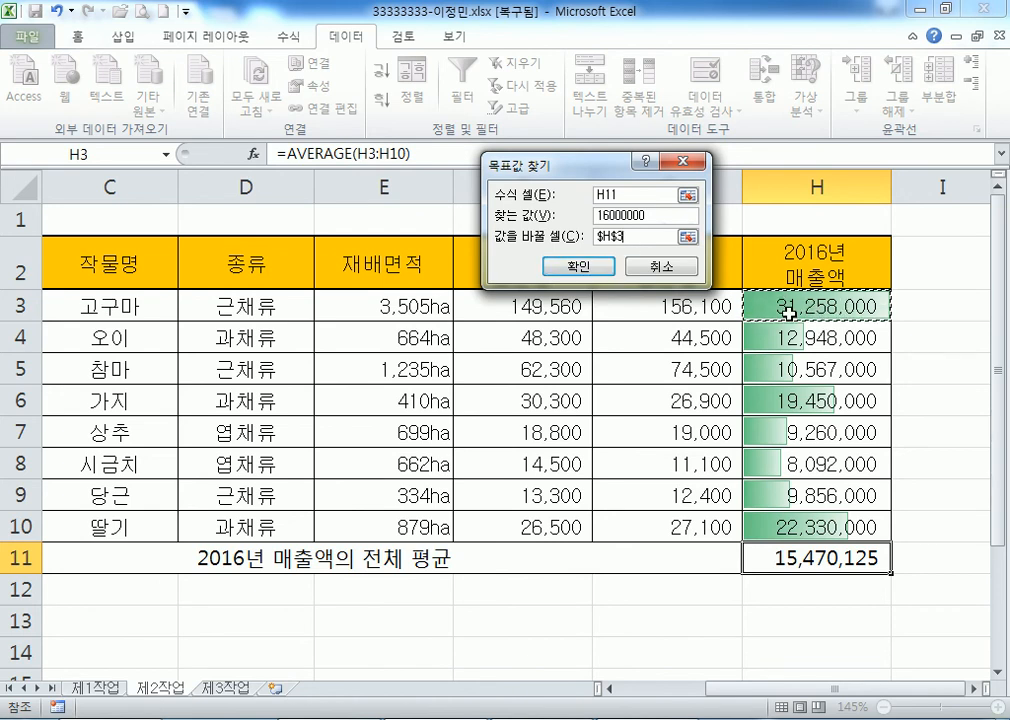
left_click(556, 269)
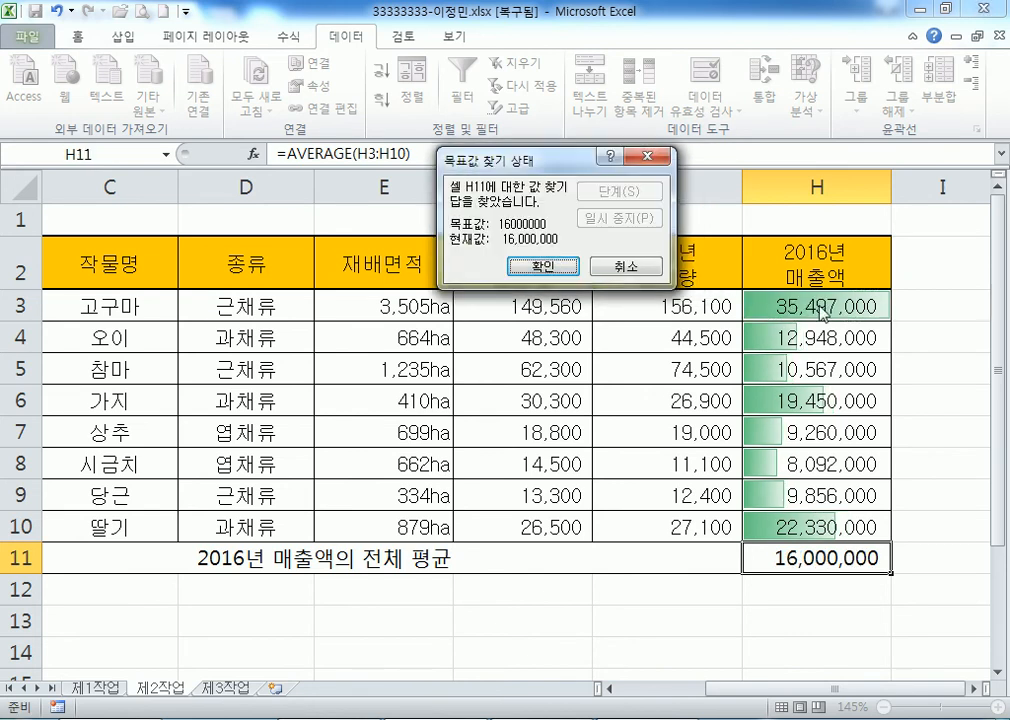
left_click(592, 270)
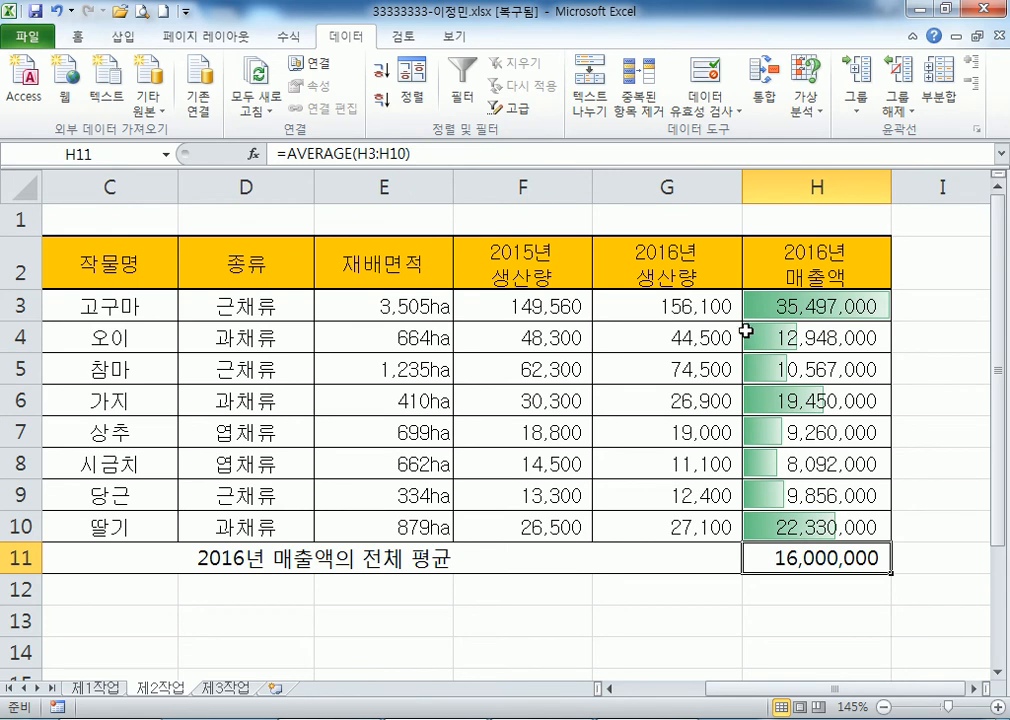
Check the 2016년 매출액 values in H3:H10 against the average in H11, and go to the 관리코드 header in B2
left_click_drag(780, 311, 804, 523)
scroll(793, 309, "down", 2)
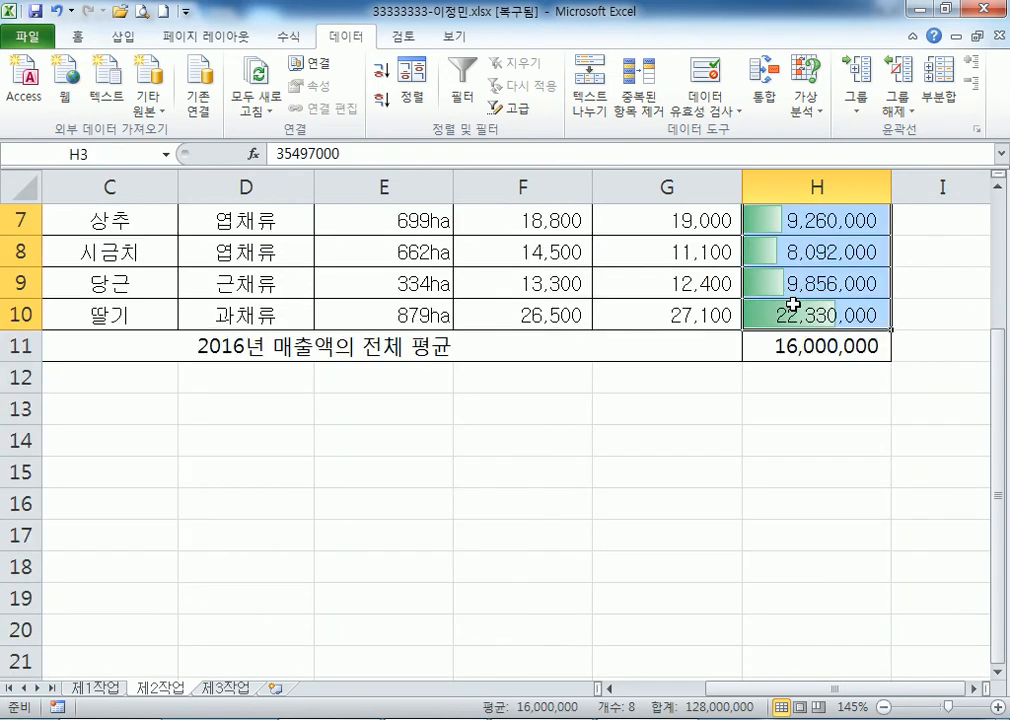
left_click(809, 345)
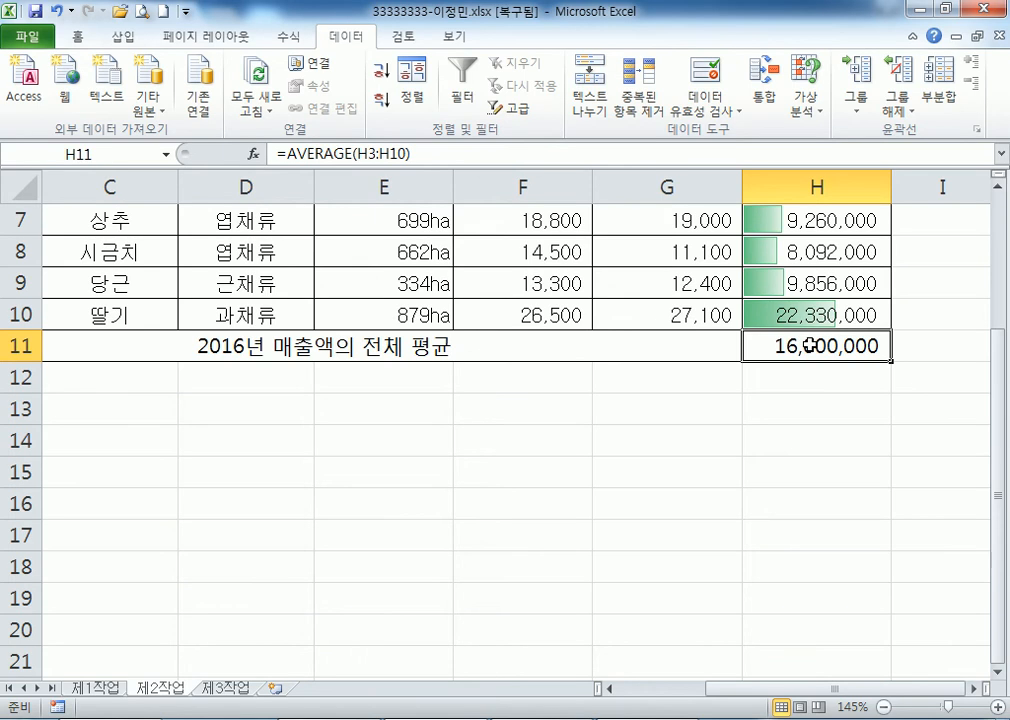
scroll(804, 446, "up", 1)
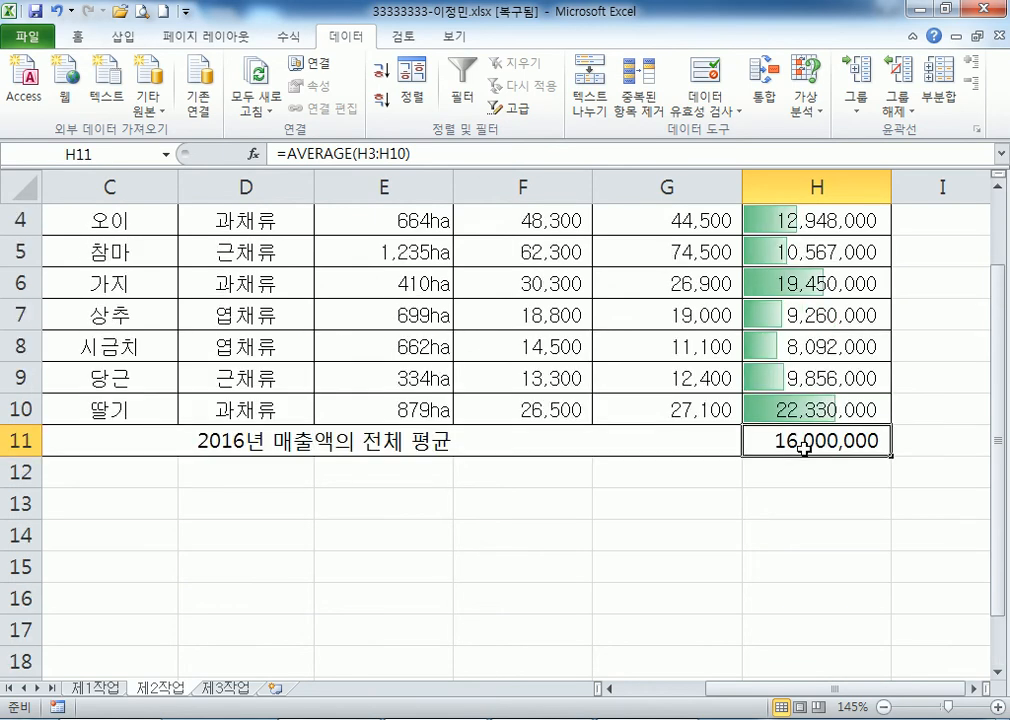
scroll(804, 446, "down", 2)
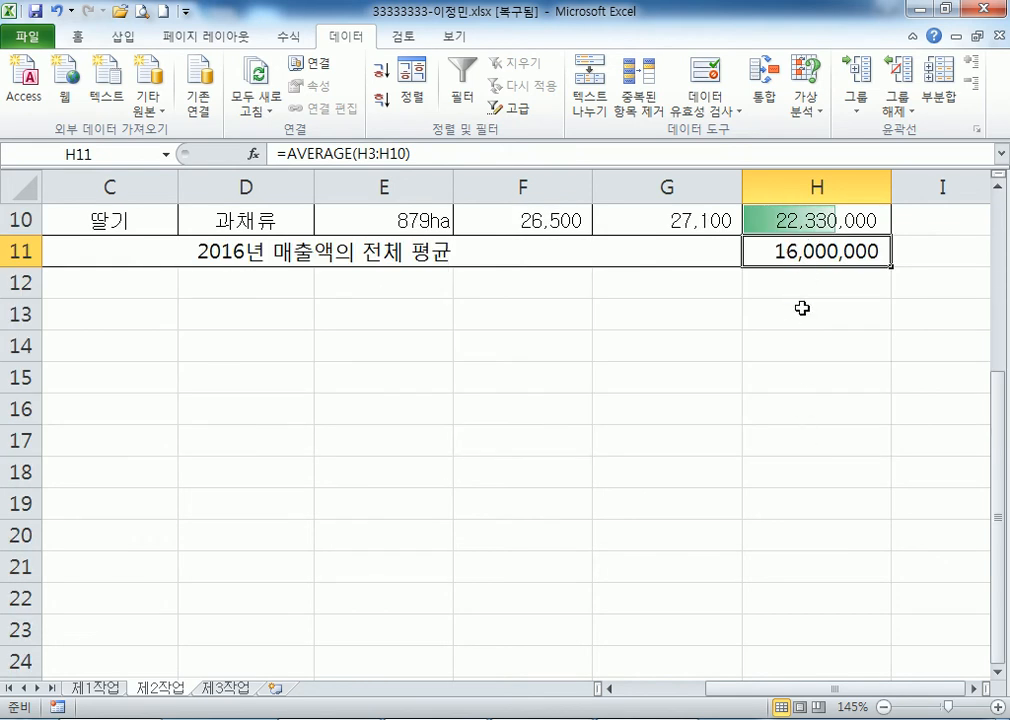
scroll(802, 308, "up", 3)
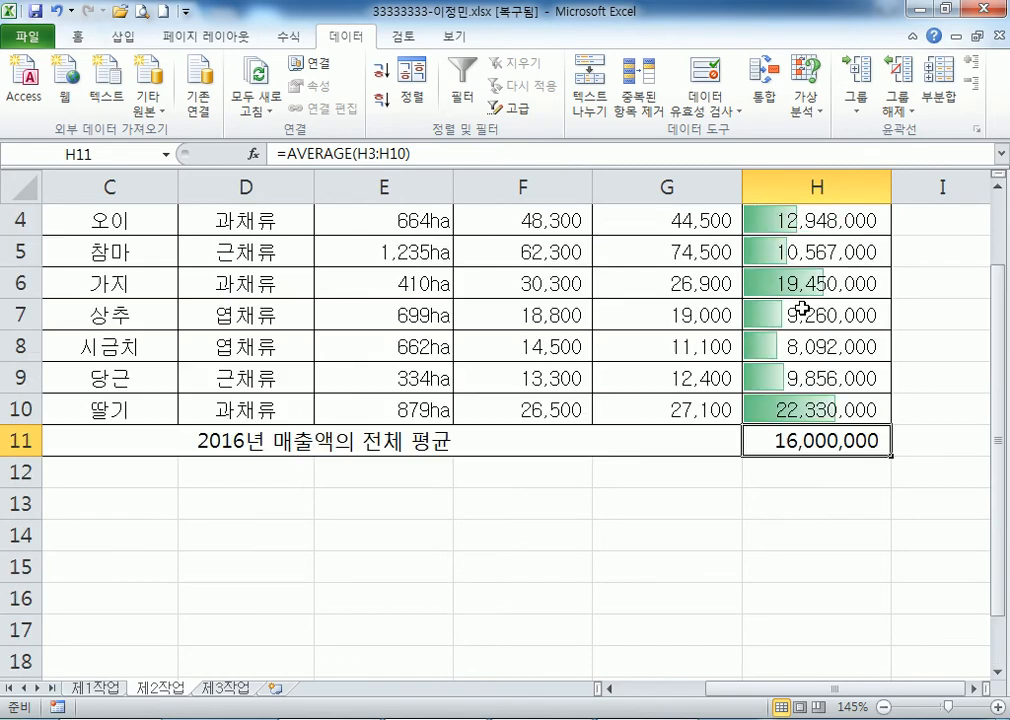
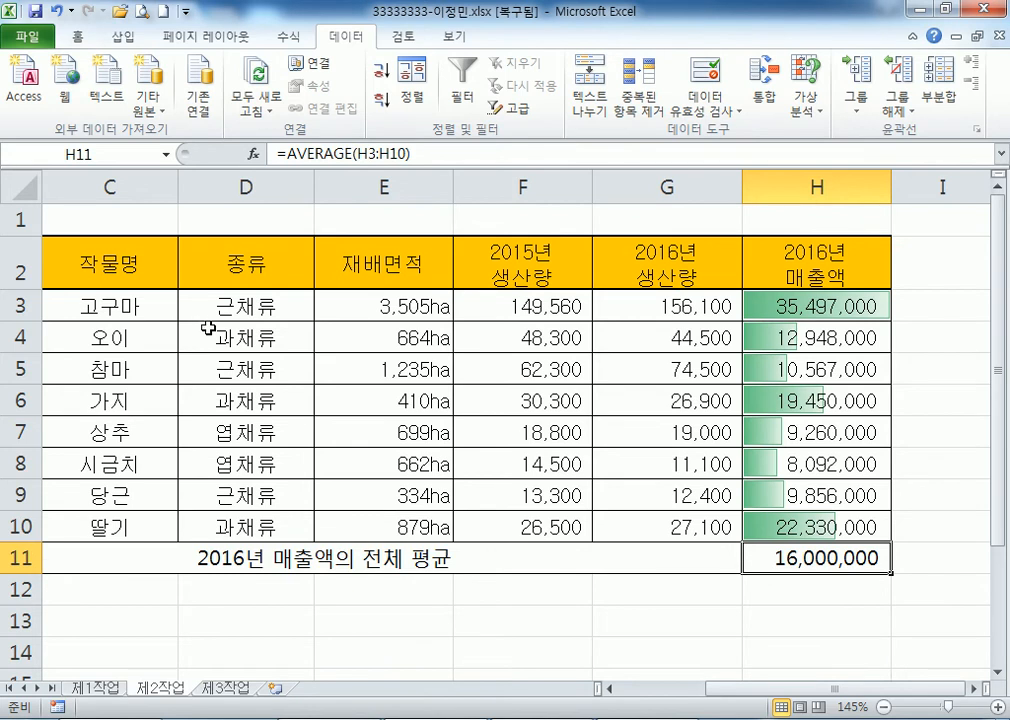
scroll(208, 328, "down", 3)
scroll(205, 332, "up", 1)
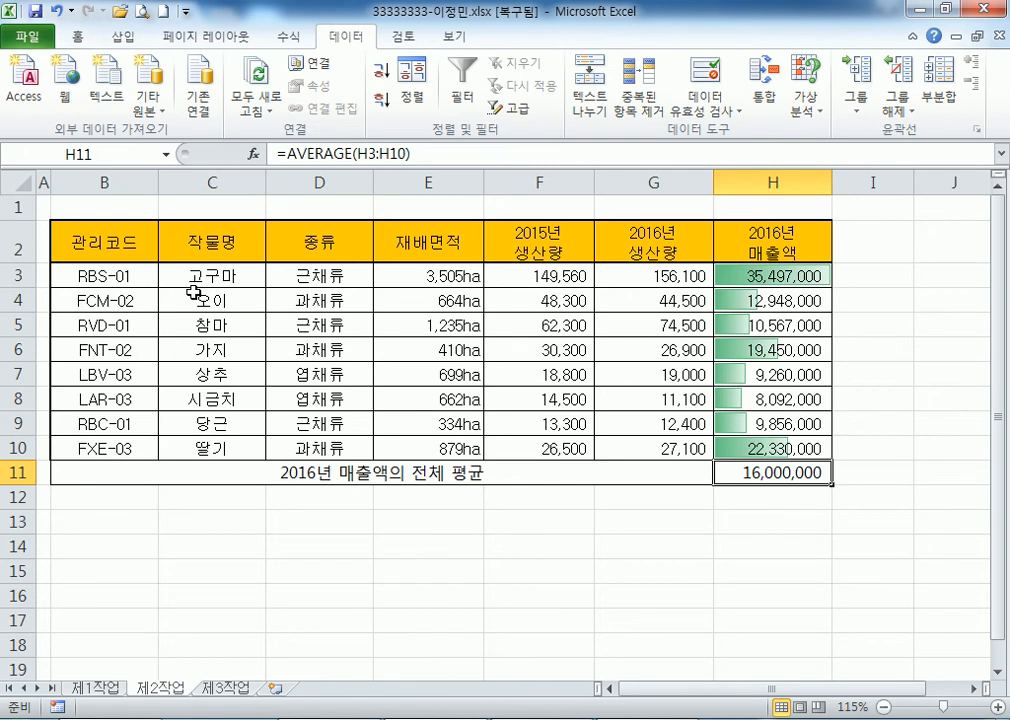
left_click(110, 238)
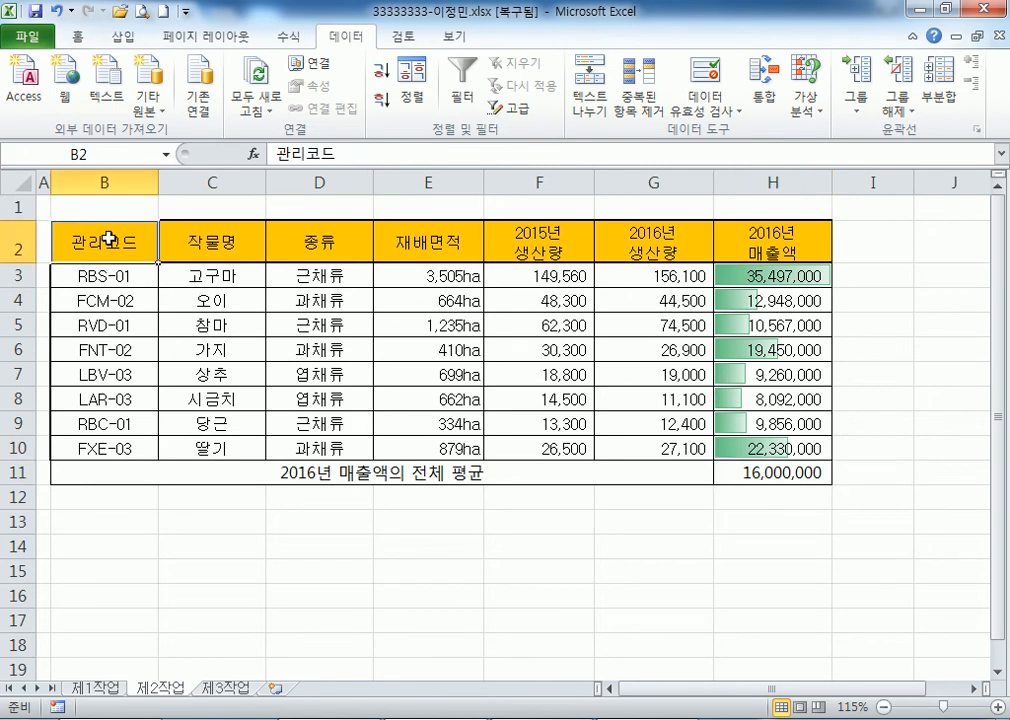
Copy the 관리코드 header from B2 to B14 and enter the criterion F* in B15
key("ctrl+c")
left_click(77, 556)
key("ctrl+v")
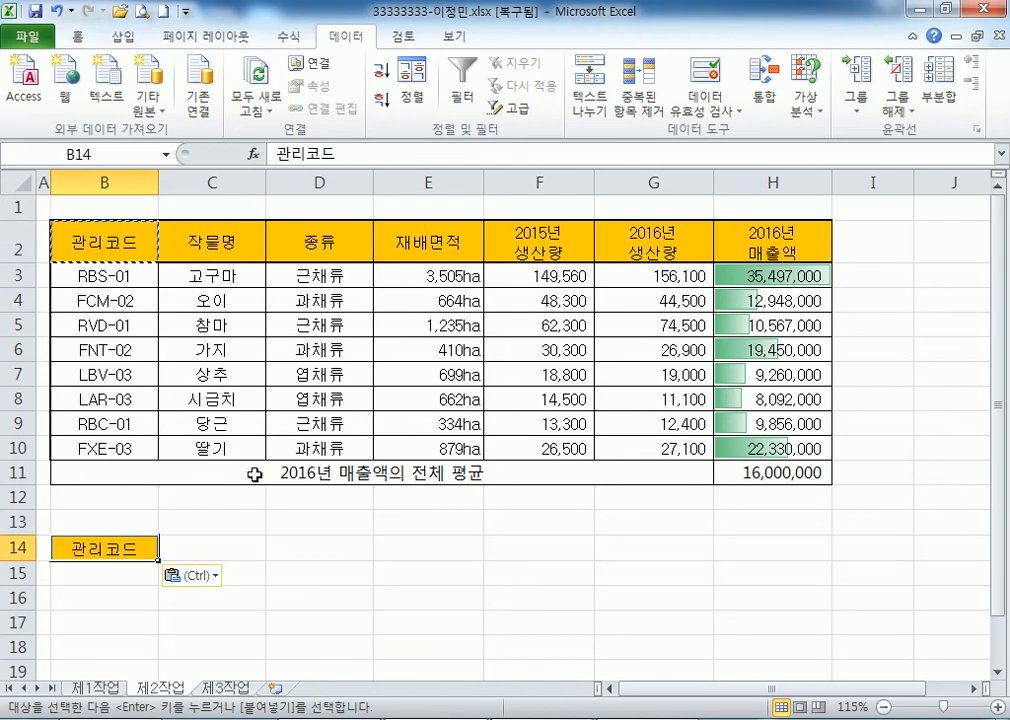
scroll(230, 460, "down", 2)
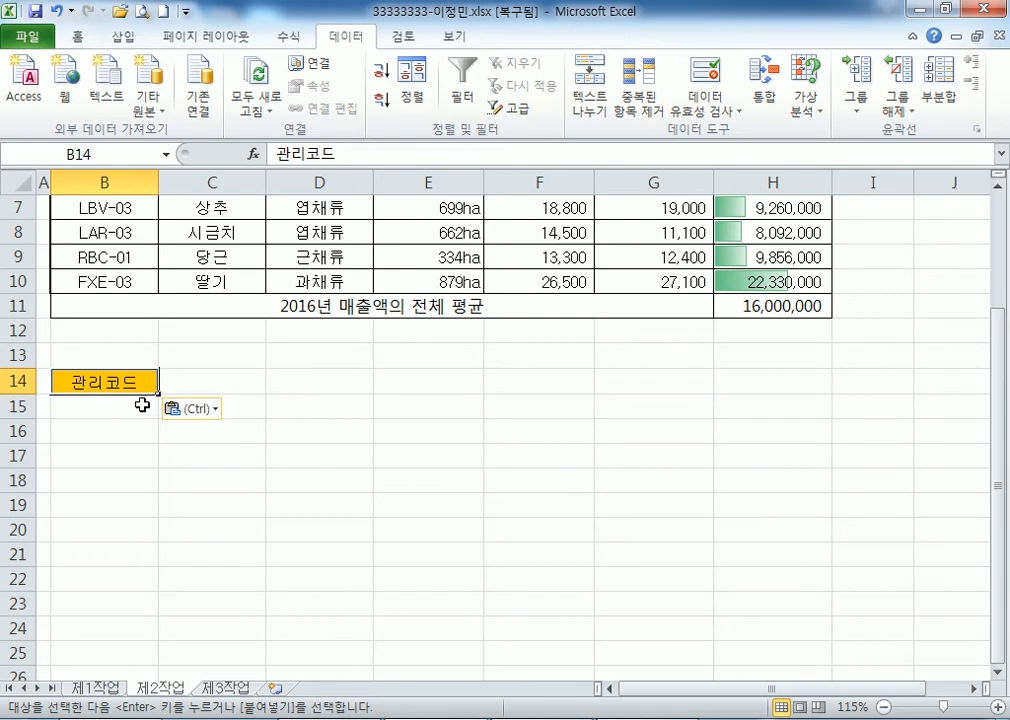
left_click(72, 405)
type("P")
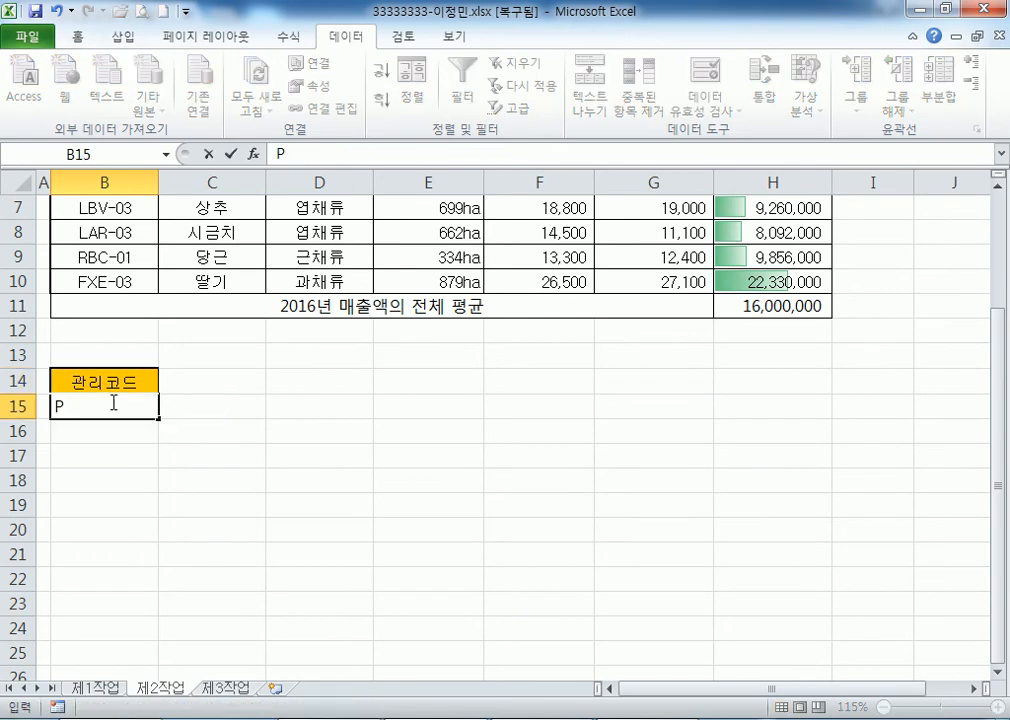
key("Return")
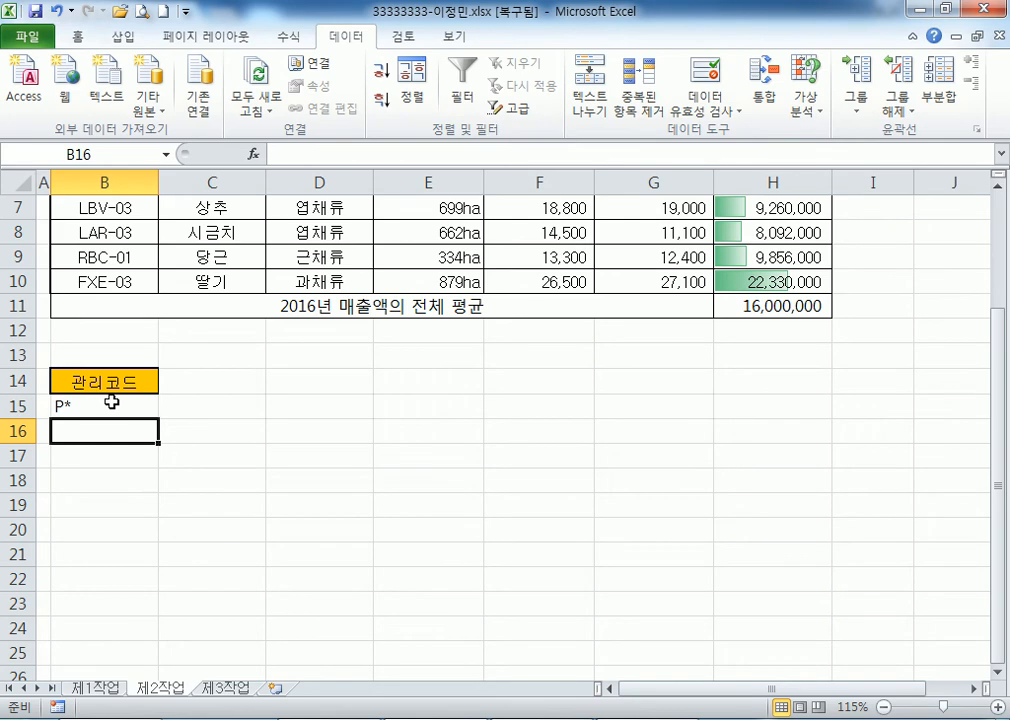
left_click(112, 402)
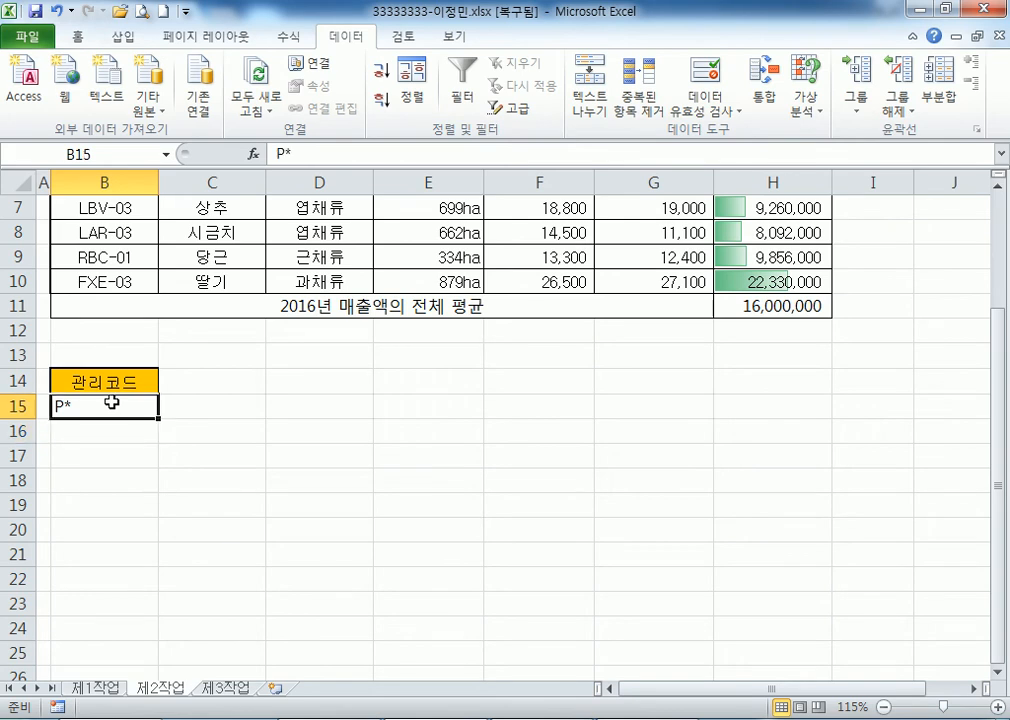
type("F*")
key("Return")
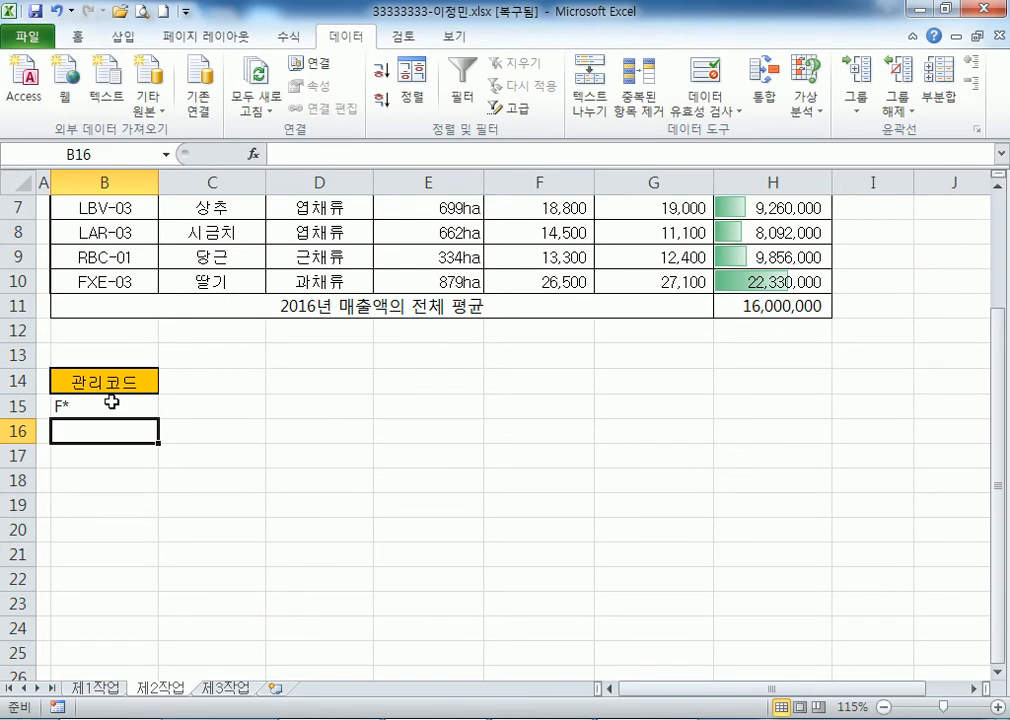
Copy the 2016년 생산량 header from G2 to C14, beside the 관리코드 criteria header
scroll(90, 317, "up", 2)
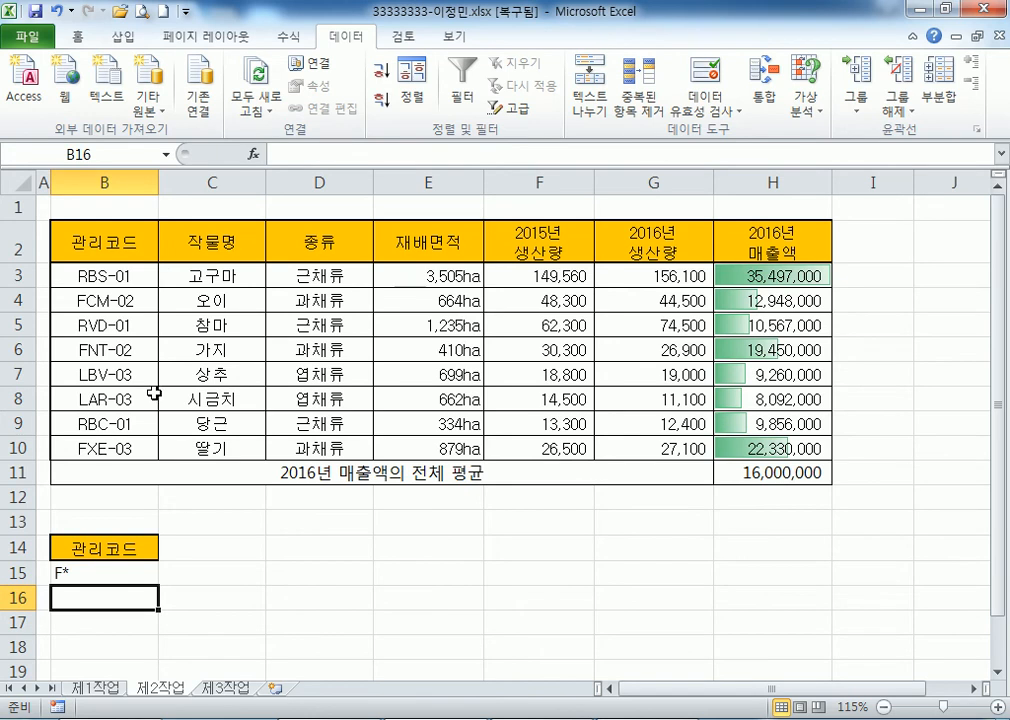
left_click(633, 229)
key("ctrl+c")
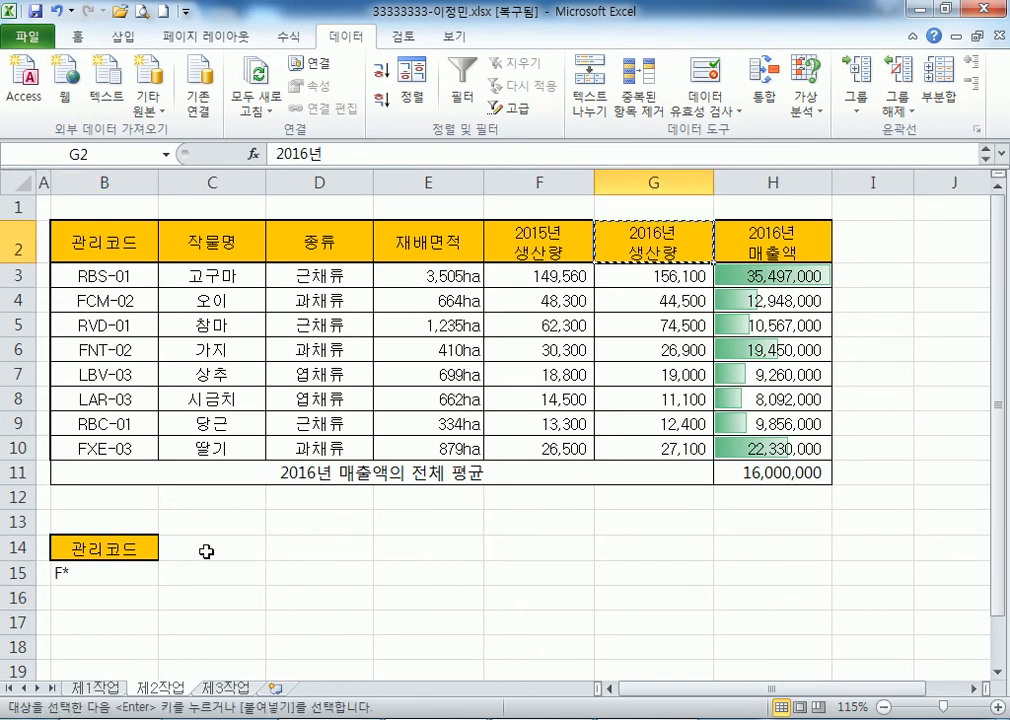
left_click(205, 551)
key("ctrl+v")
scroll(357, 569, "down", 3)
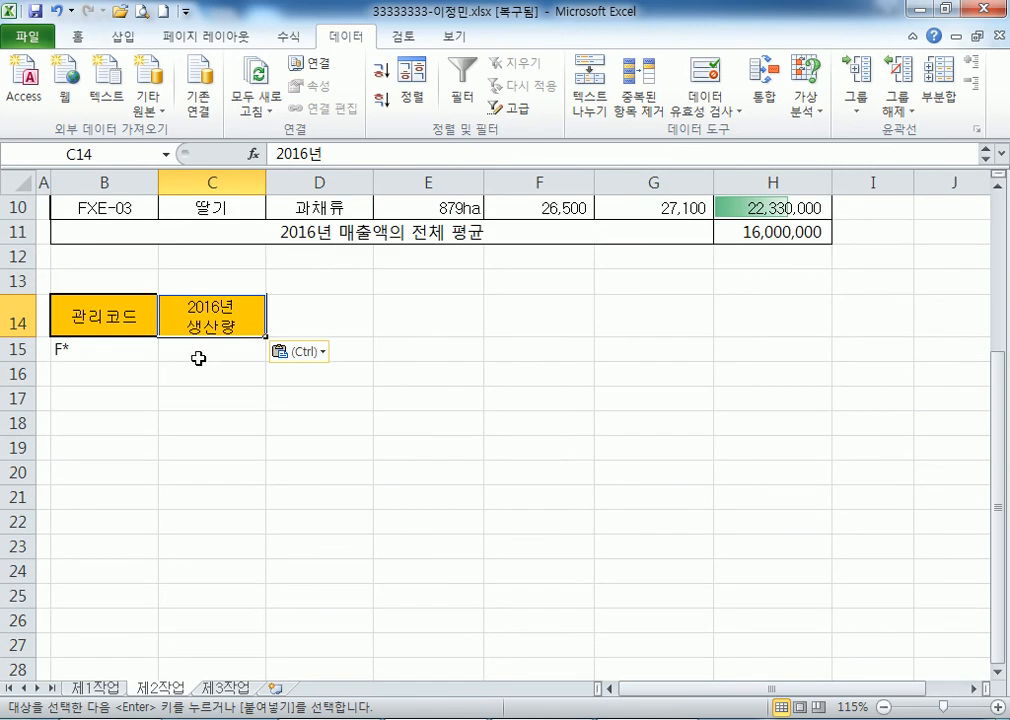
Enter the criterion <=15000 in C15, without a thousands separator
left_click(199, 352)
scroll(446, 360, "up", 2)
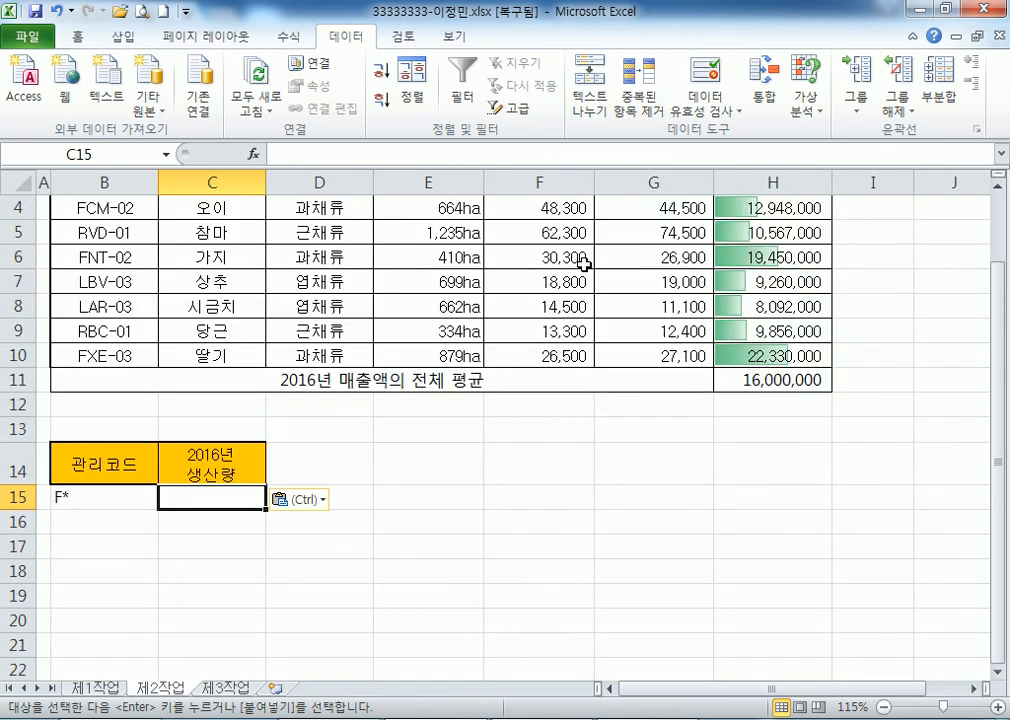
scroll(300, 332, "down", 1)
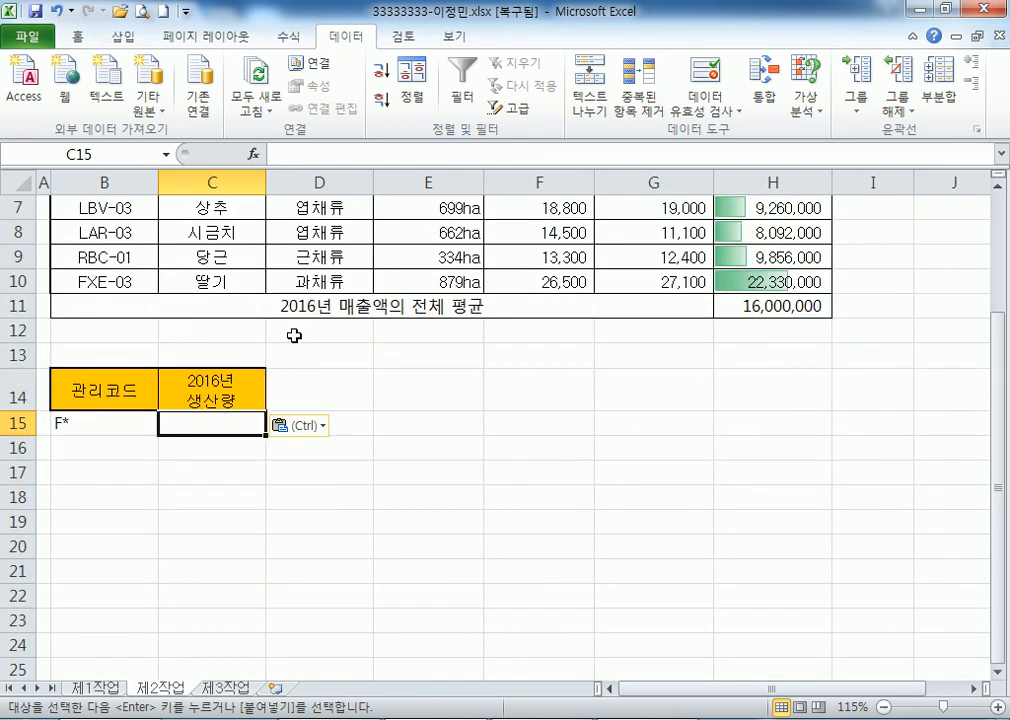
scroll(258, 355, "down", 1)
type("<=15000")
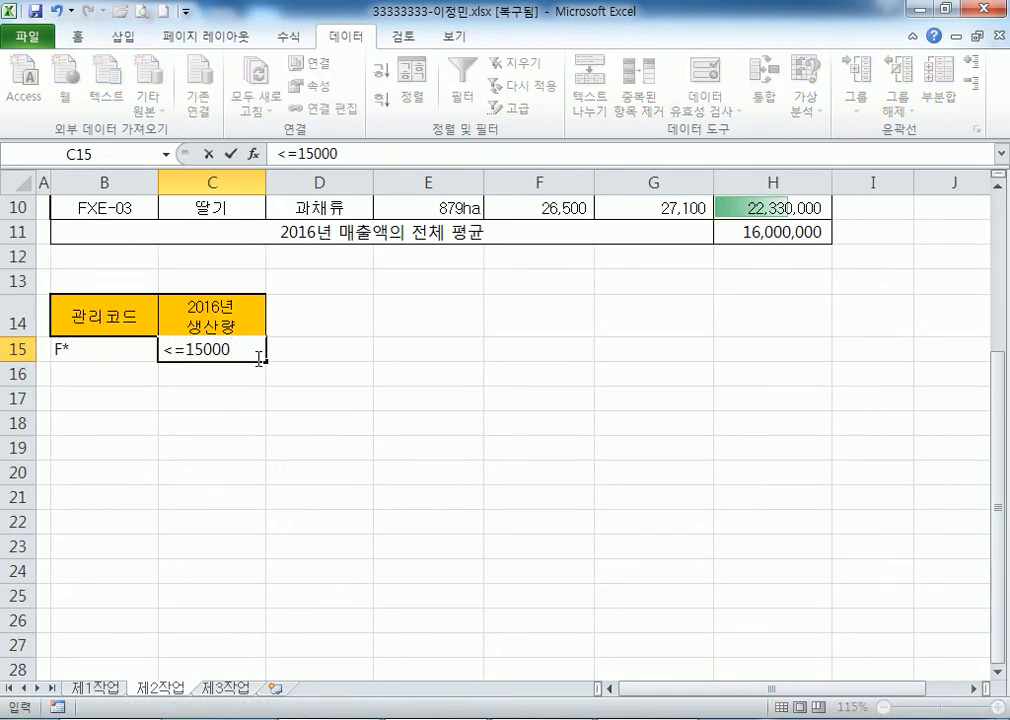
left_click(204, 350)
type(",")
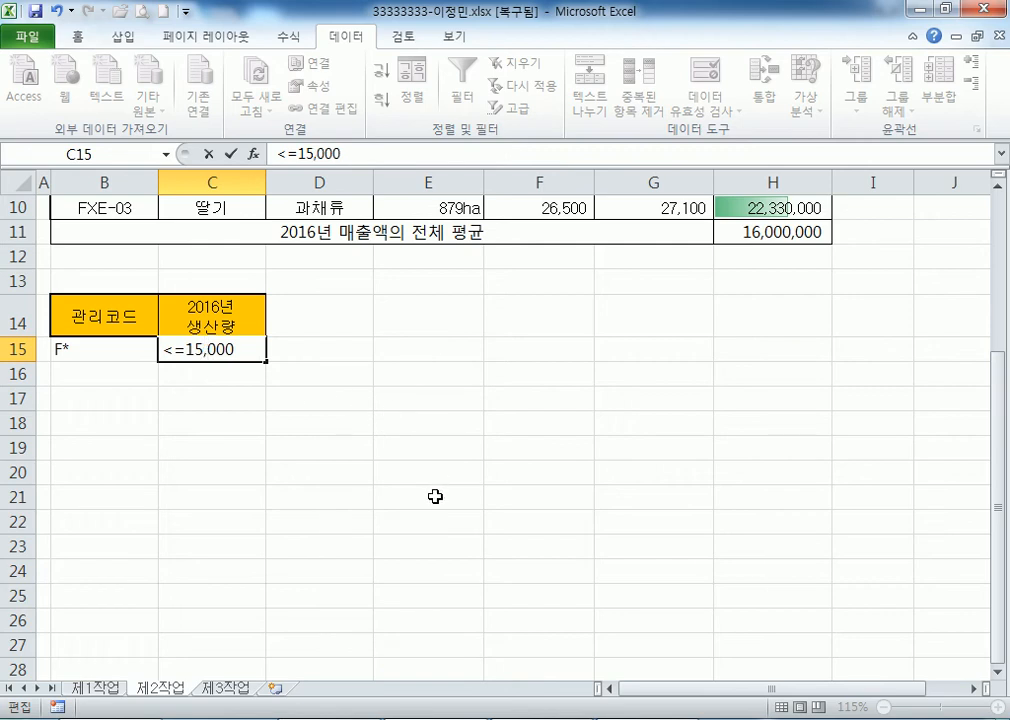
key("Return")
left_click(207, 350)
key("F2")
key("BackSpace")
key("Return")
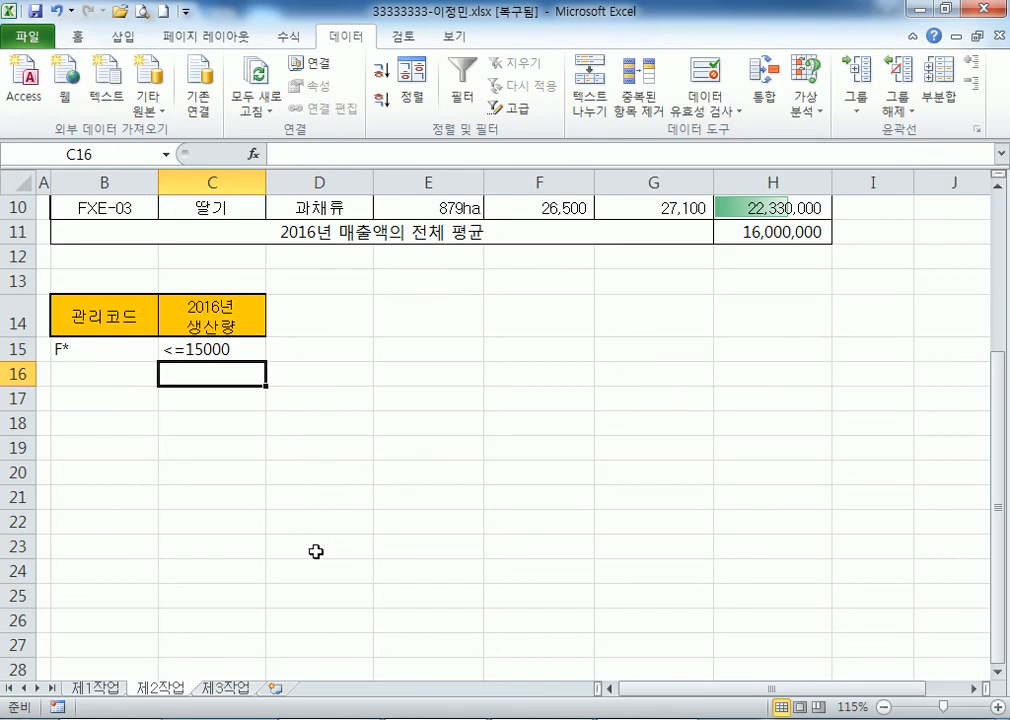
Move the <=15000 criterion from C15 to C16, one row below F*, and select the criteria range B14:C16
left_click(203, 350)
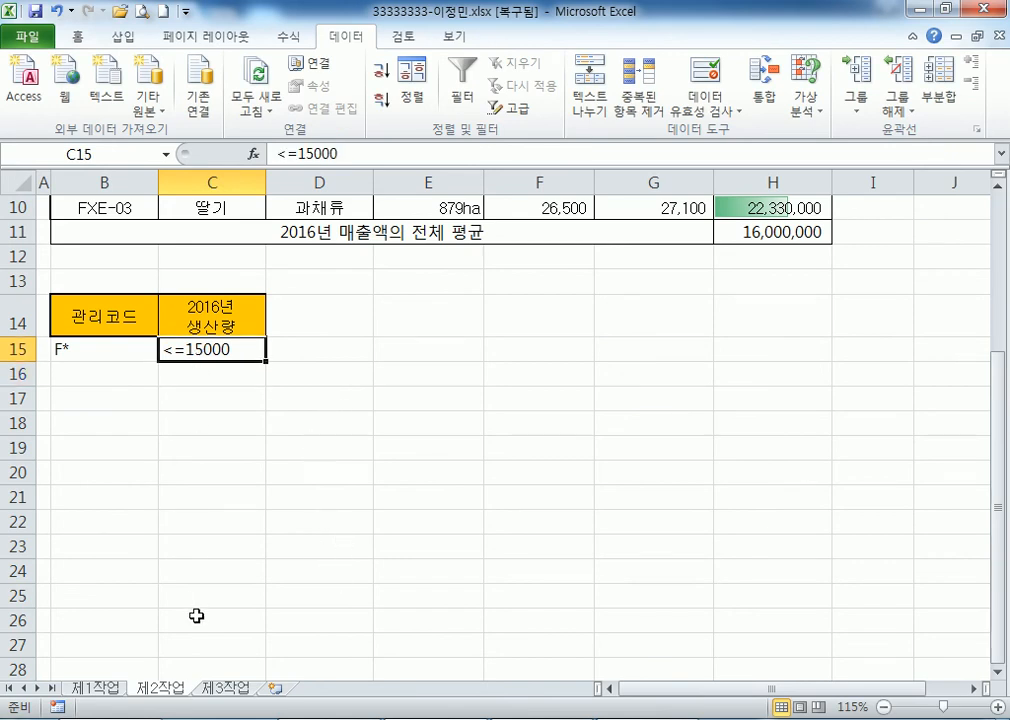
left_click_drag(90, 321, 195, 345)
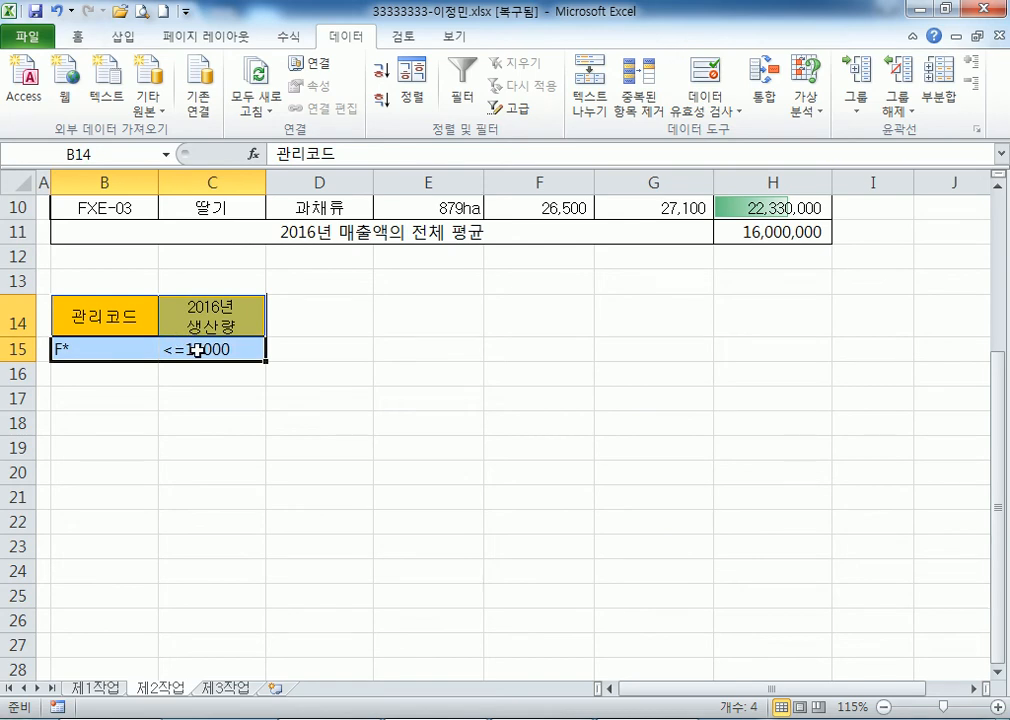
left_click(219, 351)
left_click_drag(222, 361, 243, 396)
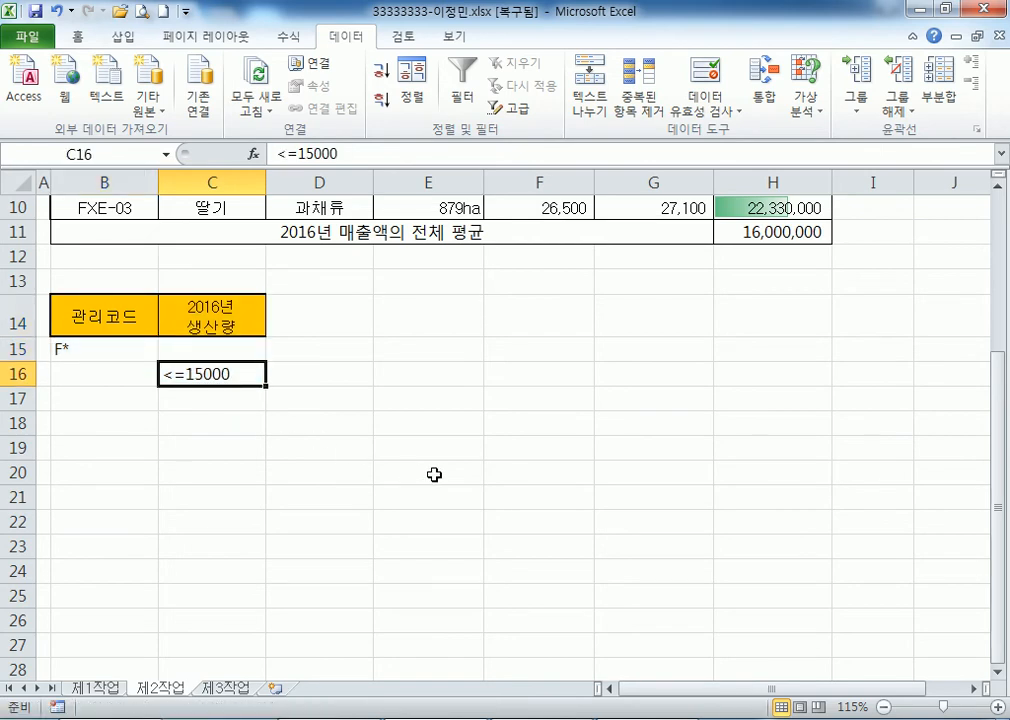
left_click(105, 316)
mouse_move(105, 316)
left_mouse_down()
mouse_move(97, 376)
mouse_move(126, 367)
left_mouse_up()
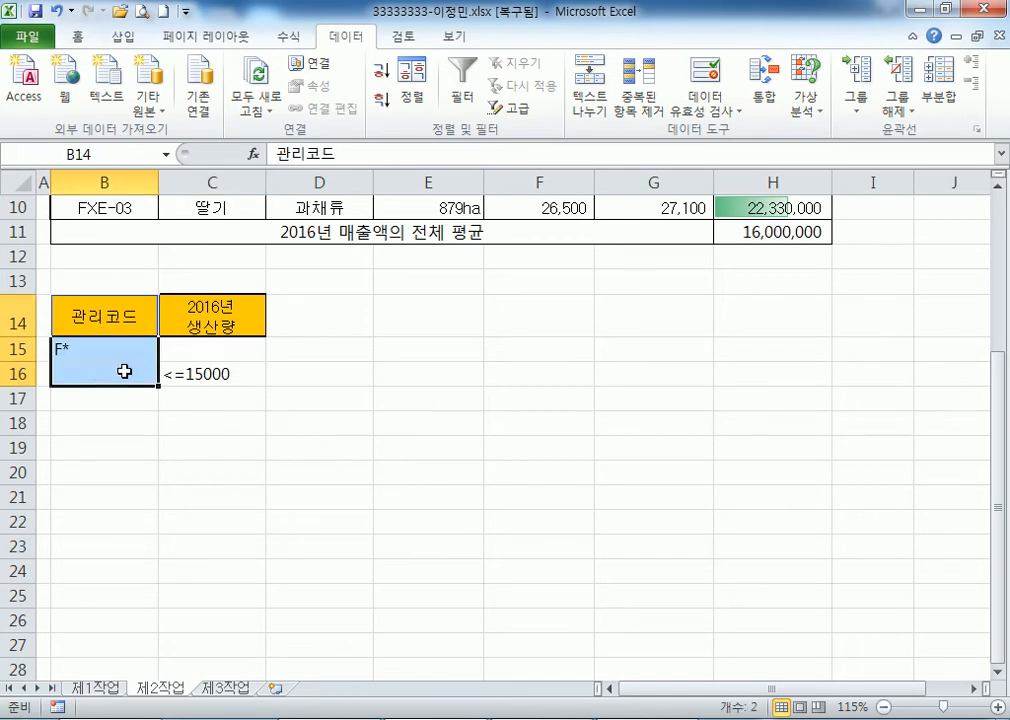
left_click_drag(247, 319, 241, 375)
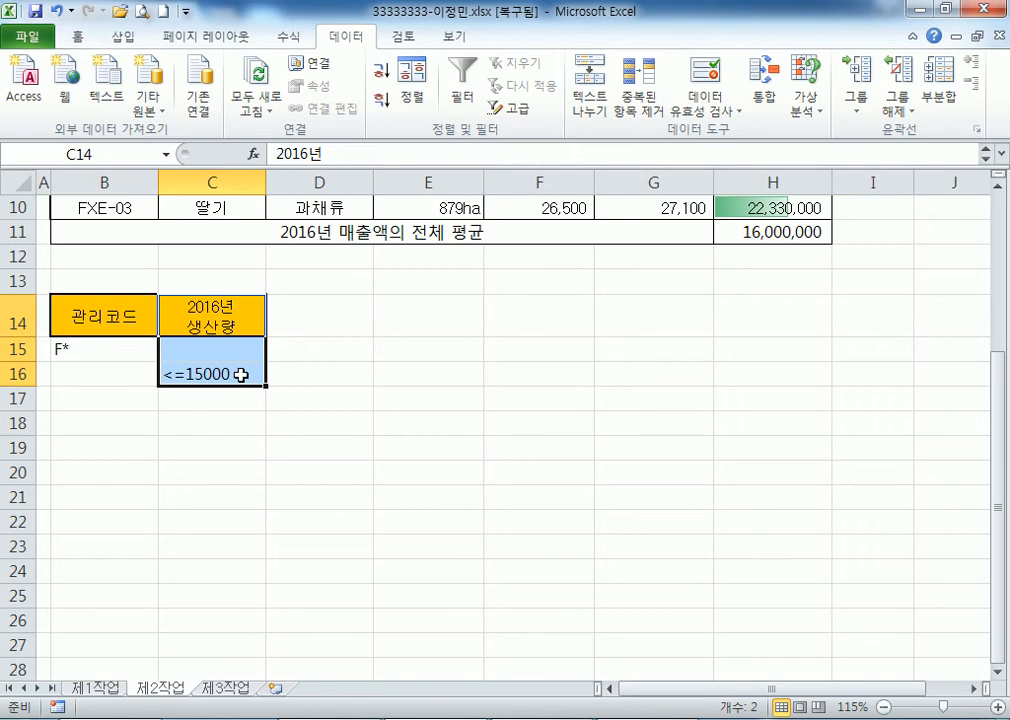
left_click_drag(108, 316, 207, 378)
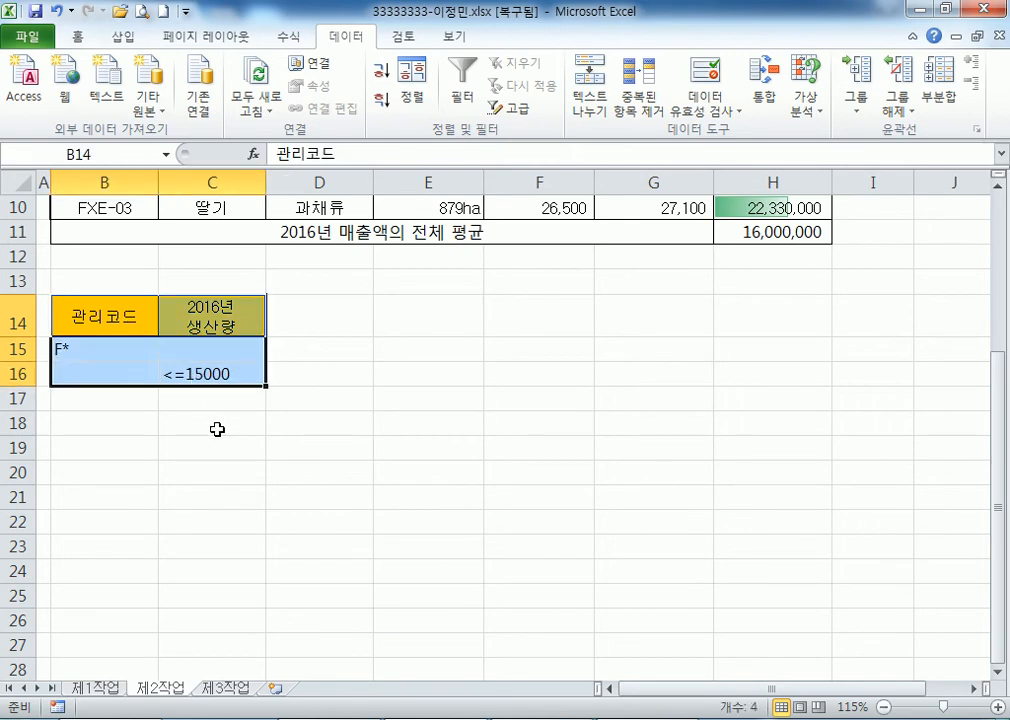
Move the <=15000 criterion back beside F* in C15 and return it to C16
left_click(215, 374)
left_click_drag(188, 363, 187, 349)
left_click(110, 352)
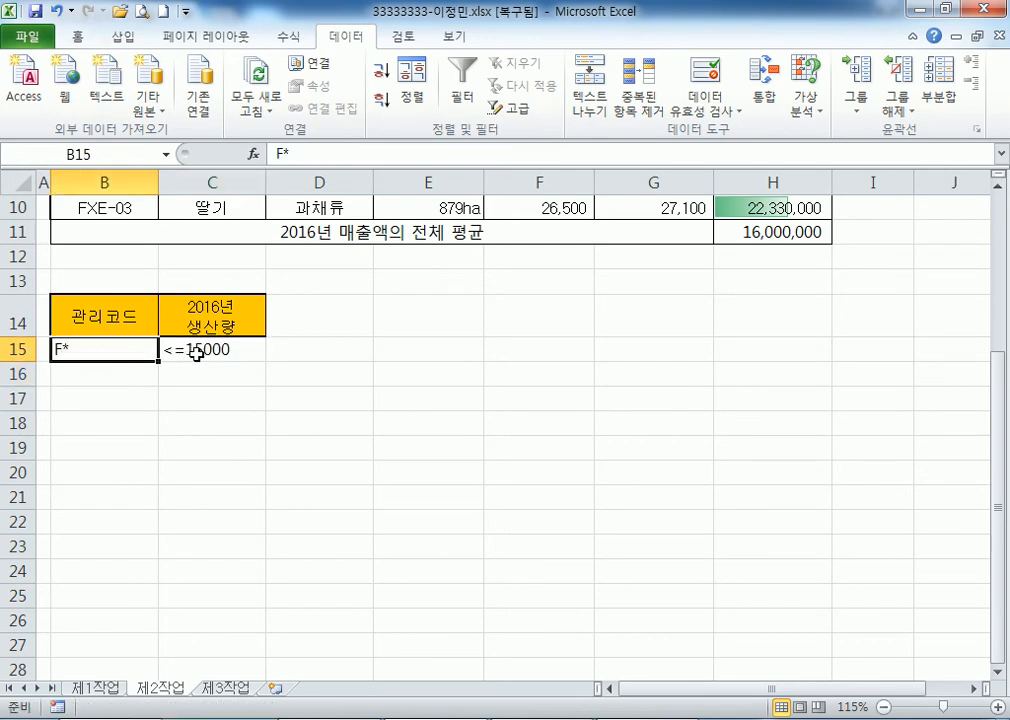
left_click(197, 352)
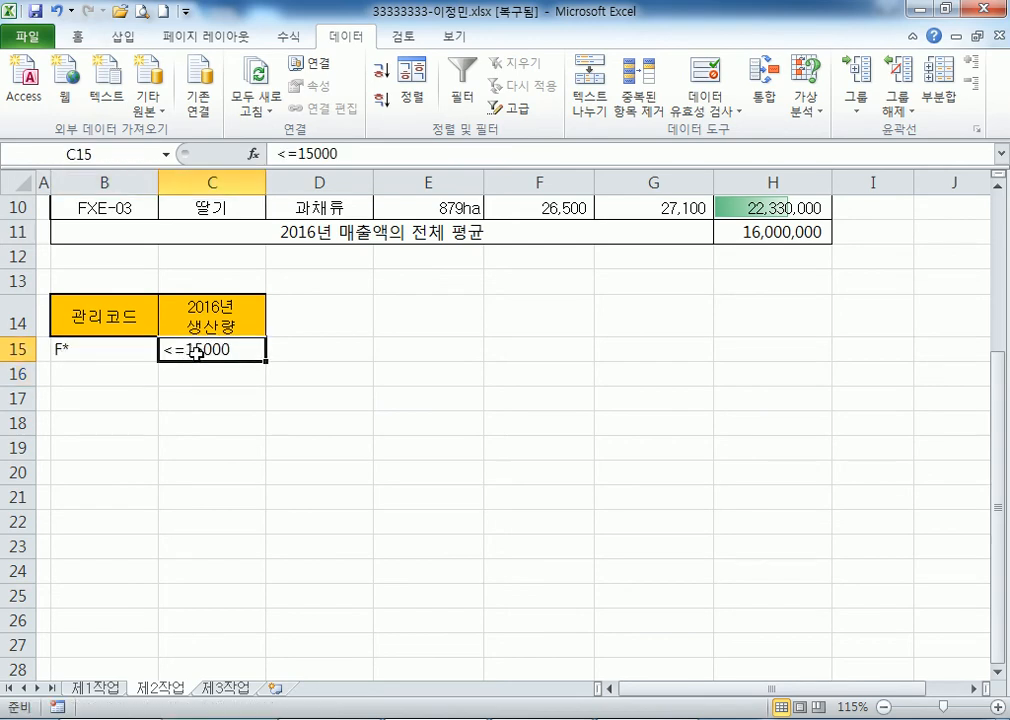
left_click_drag(198, 362, 195, 372)
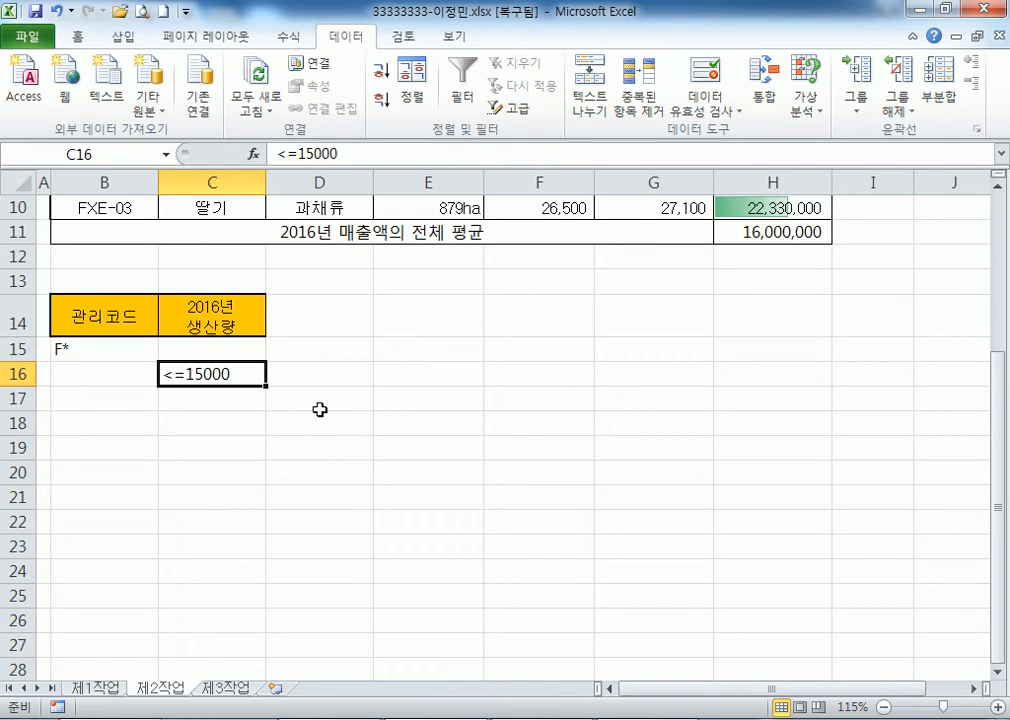
scroll(248, 318, "up", 3)
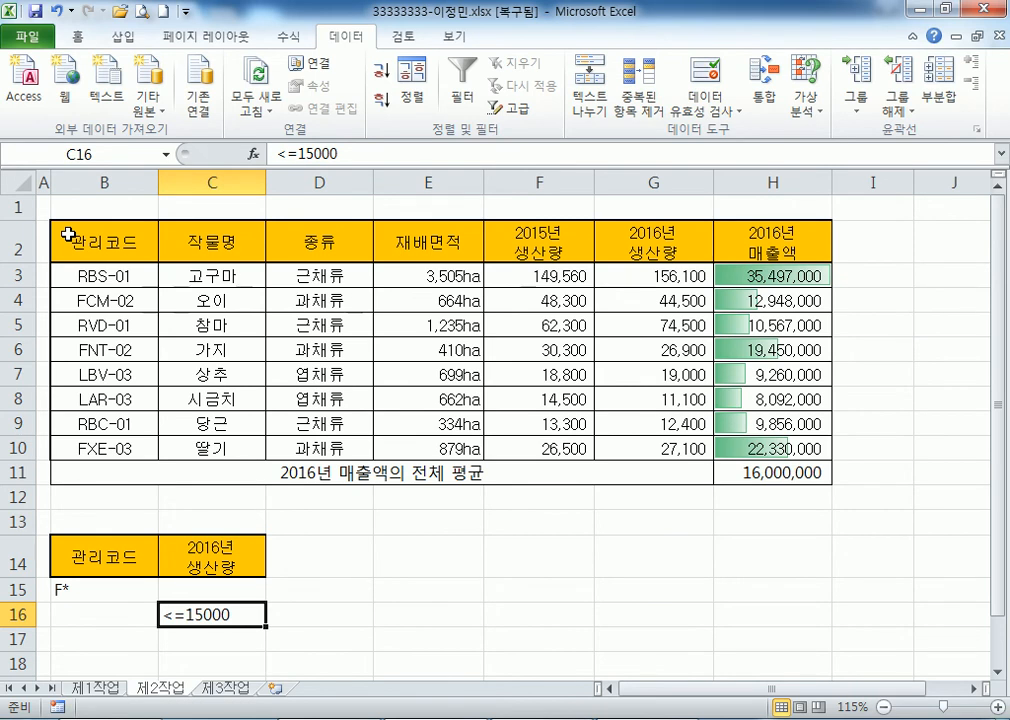
left_click_drag(67, 234, 746, 447)
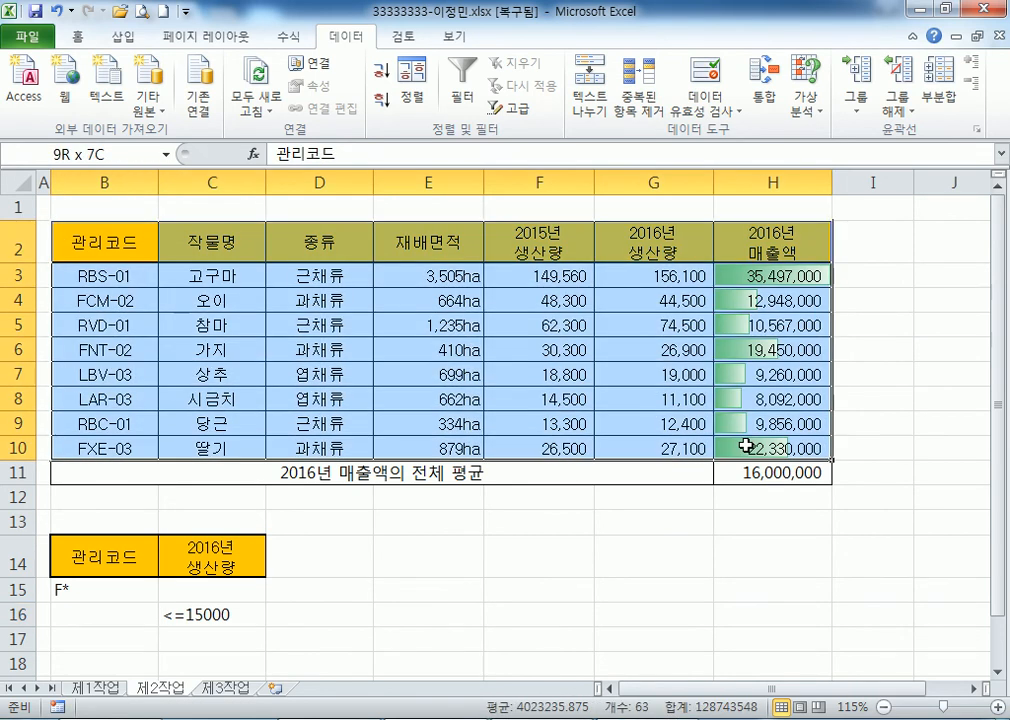
left_click(74, 224)
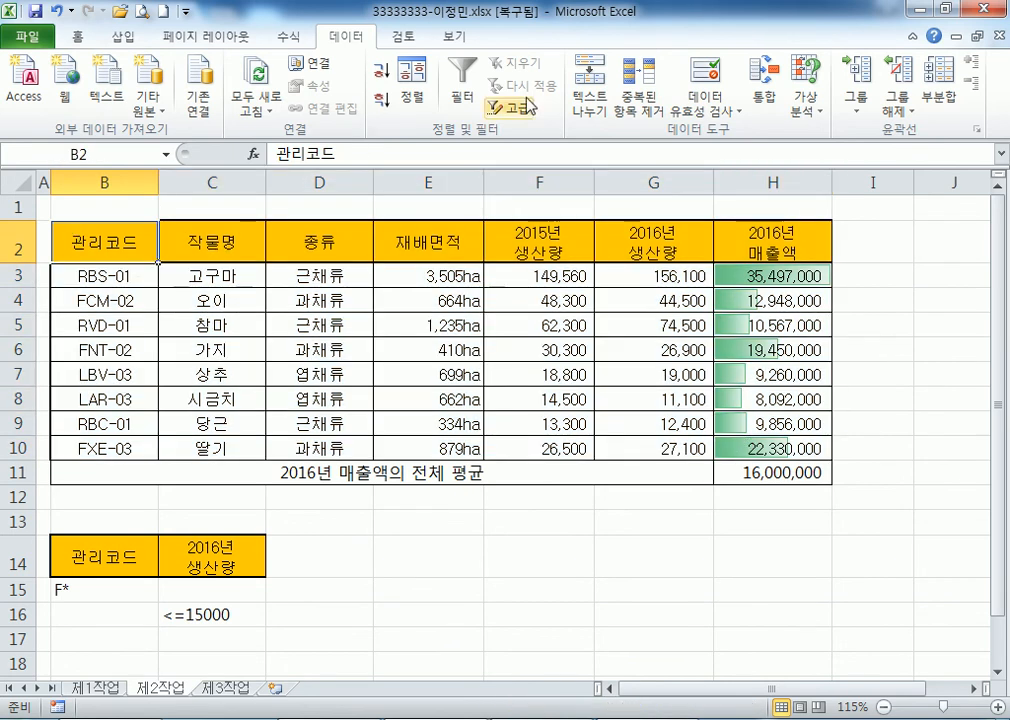
left_click(516, 114)
left_click_drag(131, 230, 735, 450)
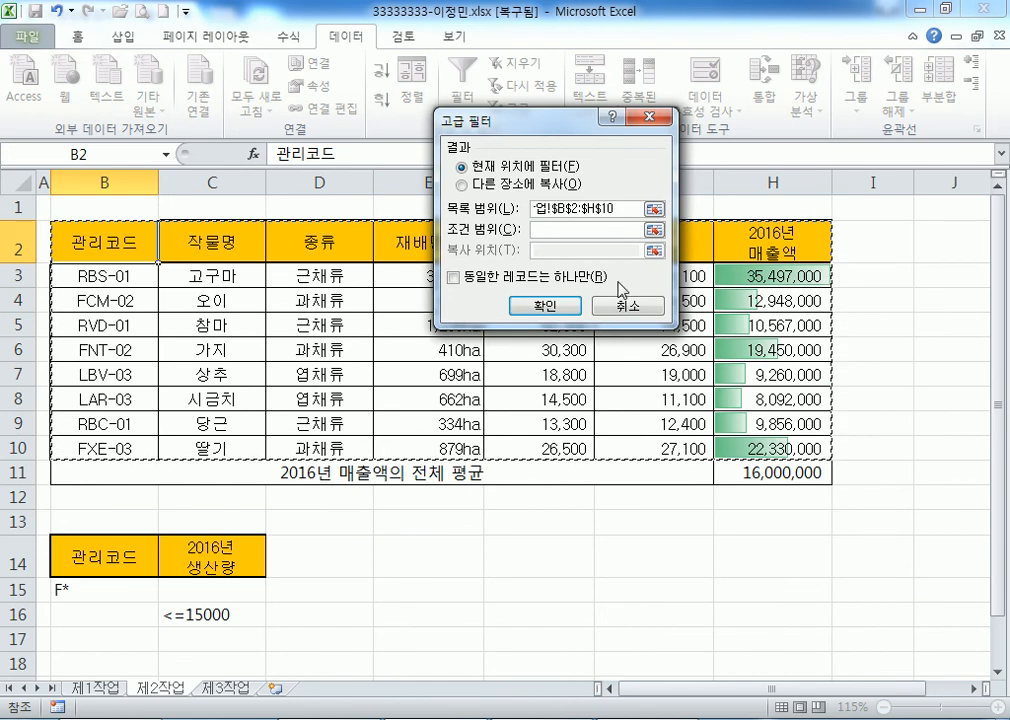
left_click(507, 300)
left_click(362, 327)
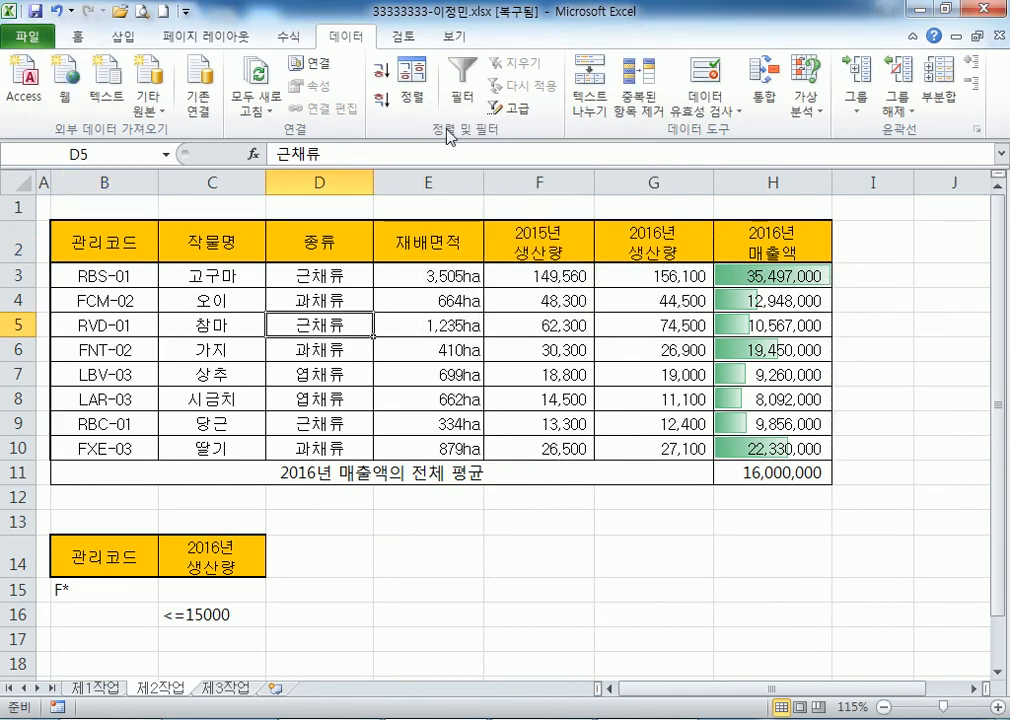
left_click(519, 110)
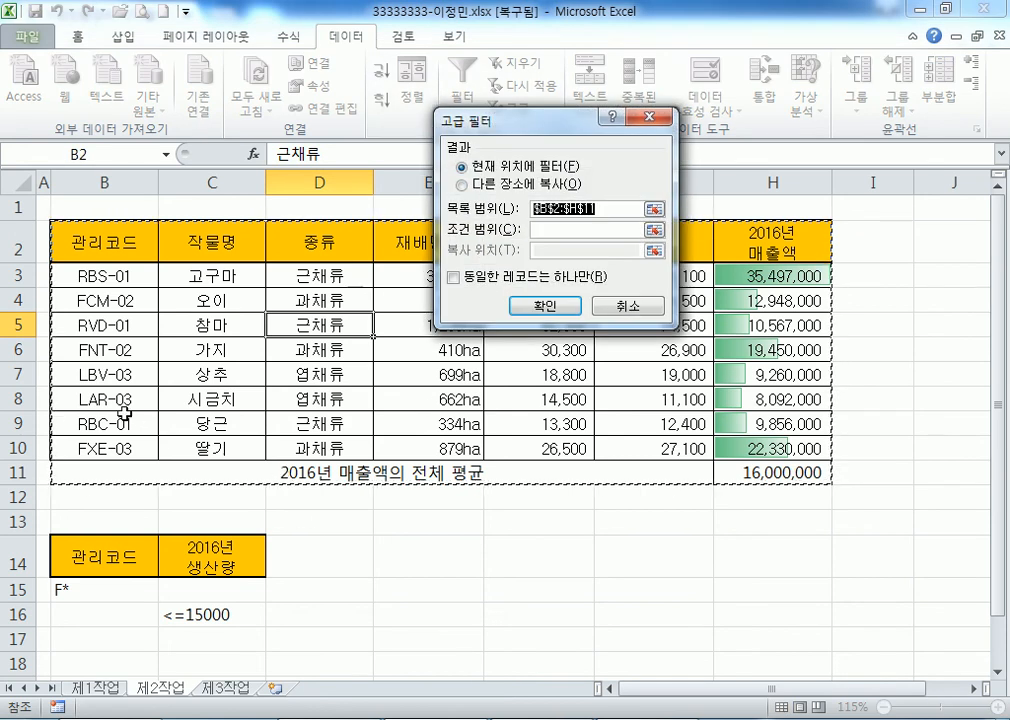
left_click_drag(95, 241, 720, 436)
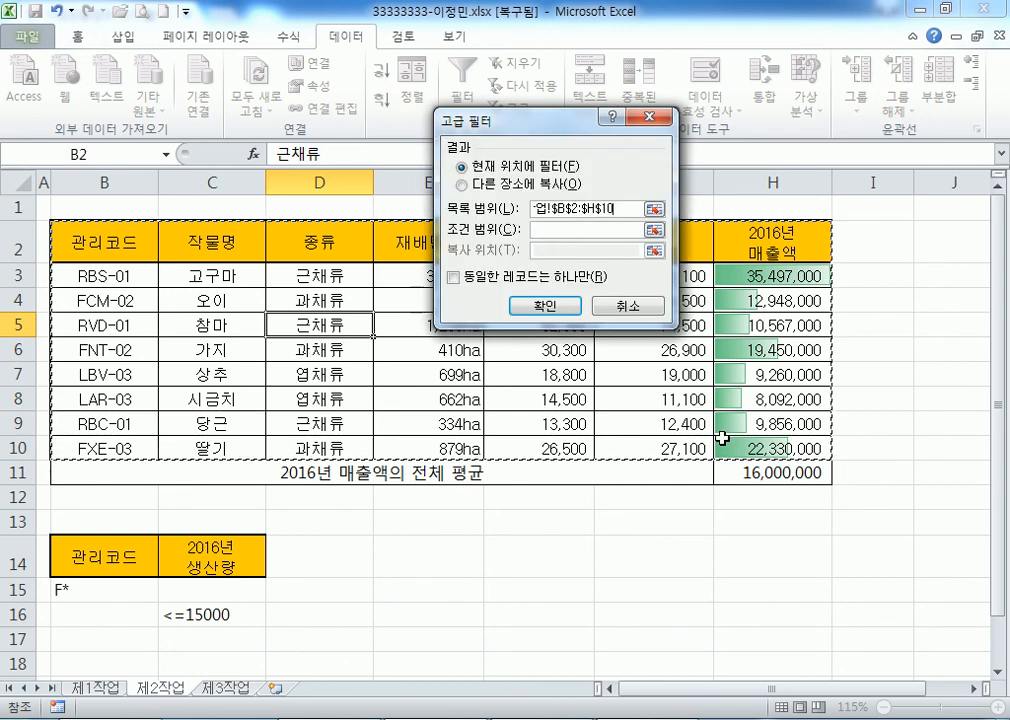
left_click(642, 306)
Start 고급 필터 on the crop table B2:H10 with the 다른 장소에 복사 option
left_click_drag(106, 240, 786, 440)
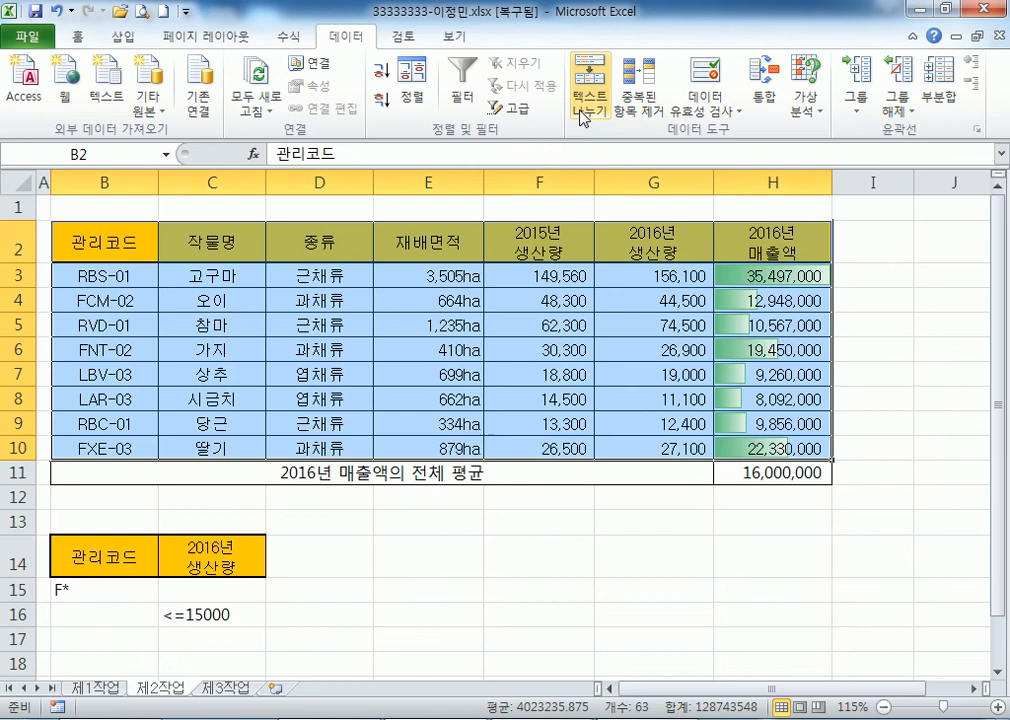
left_click(512, 107)
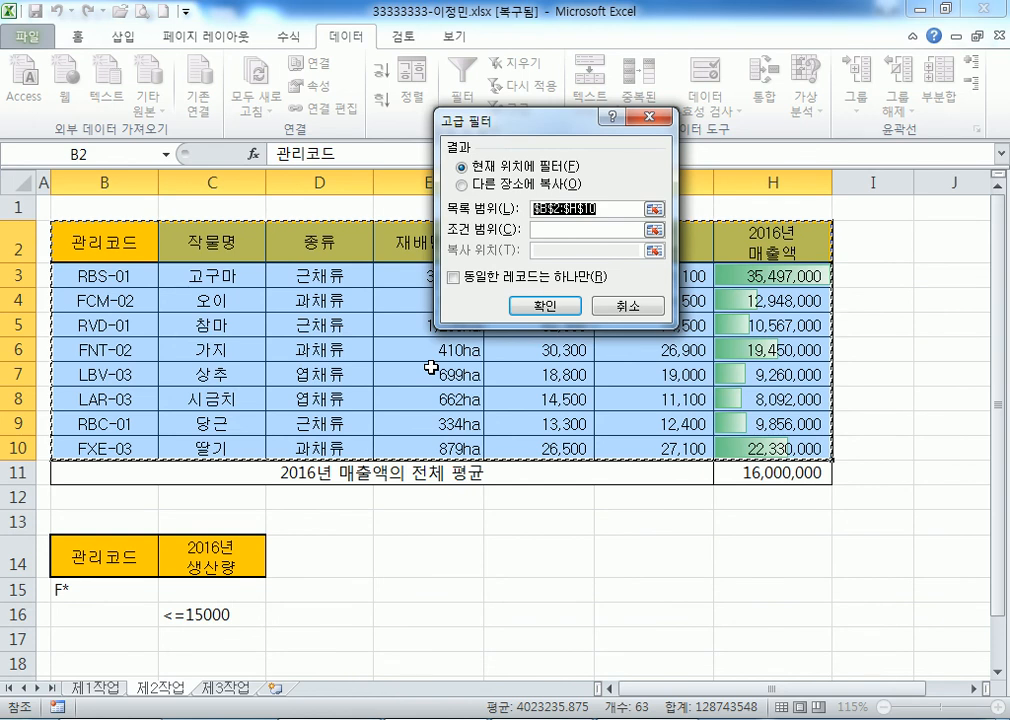
left_click(513, 188)
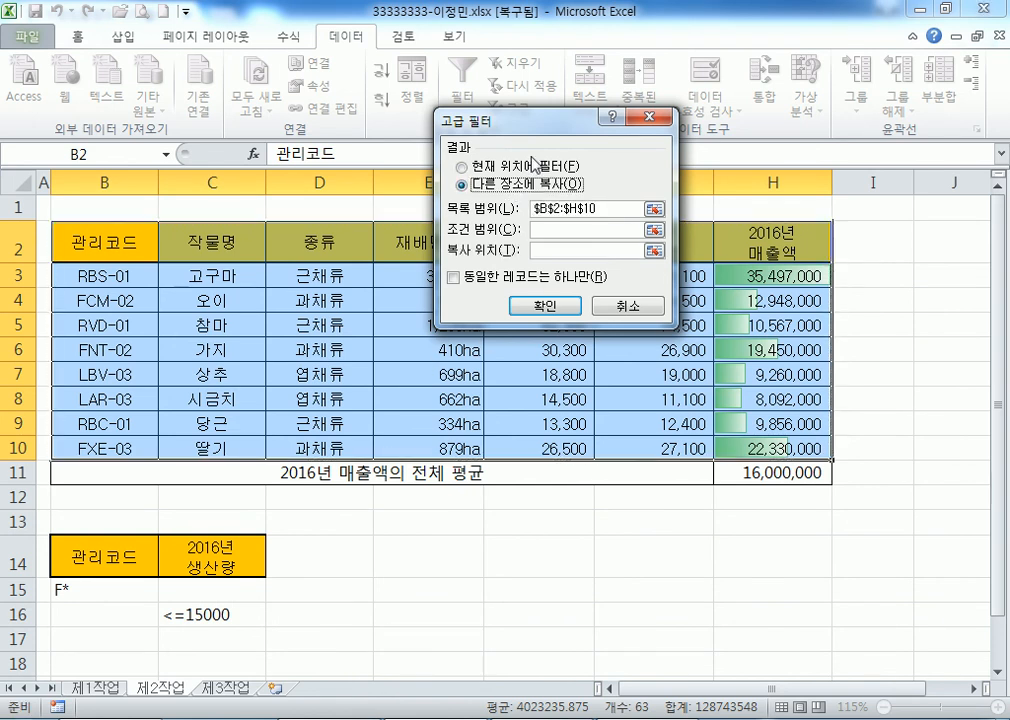
Set the advanced filter's criteria range to B14:C16 and its copy destination to B18, and run the filter
left_click(544, 231)
scroll(240, 280, "down", 2)
left_click_drag(81, 376, 220, 448)
scroll(192, 230, "down", 2)
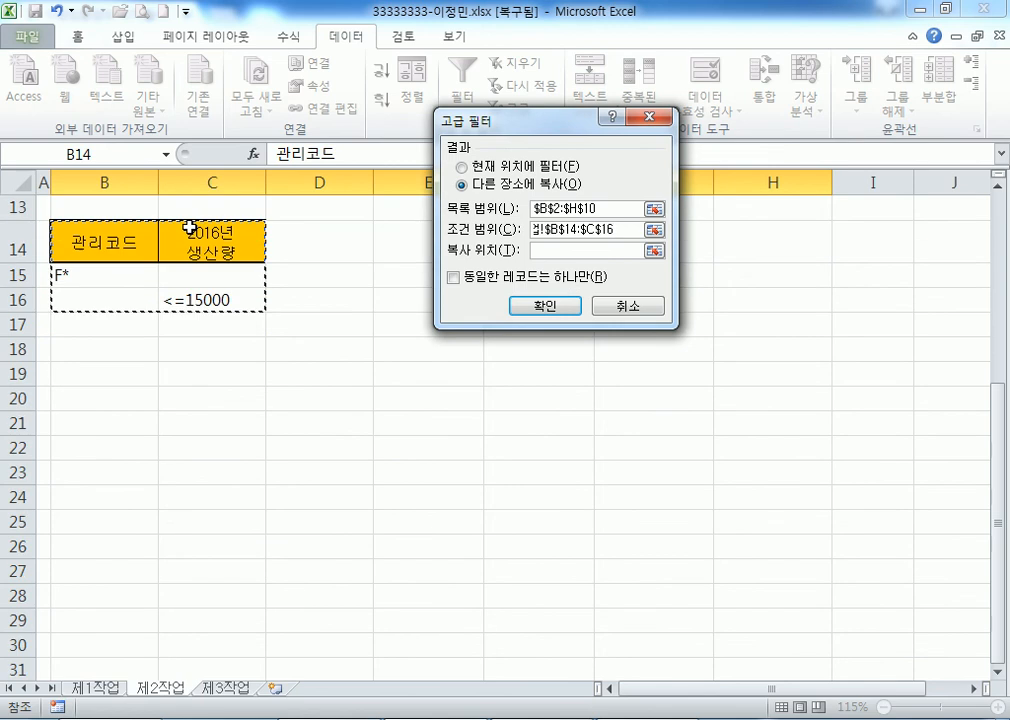
left_click(544, 251)
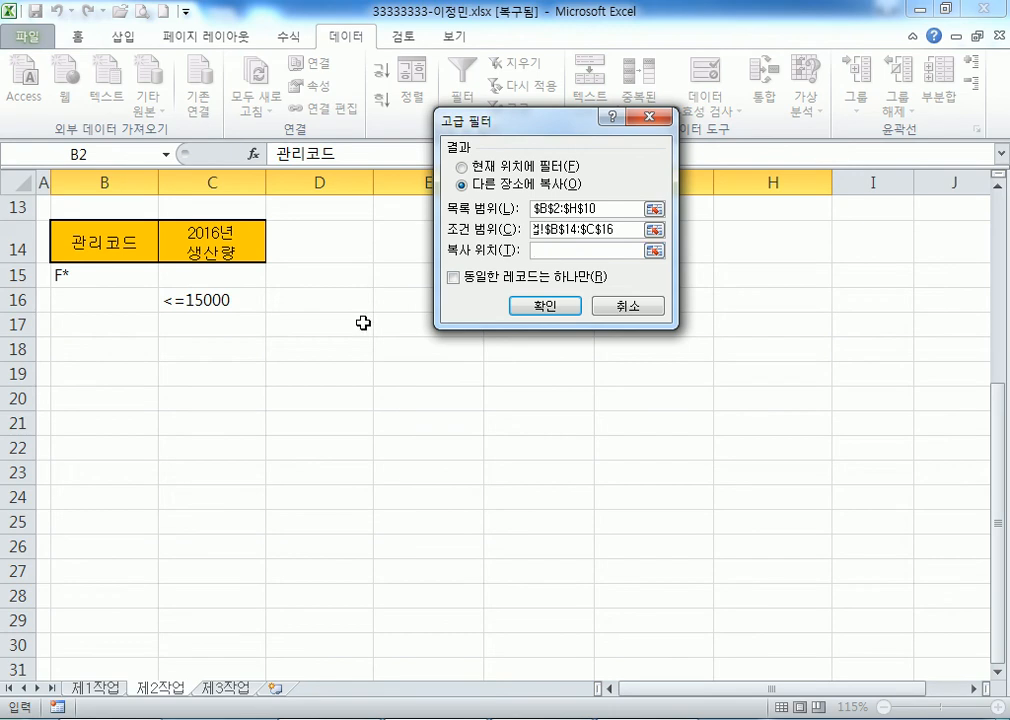
left_click(102, 352)
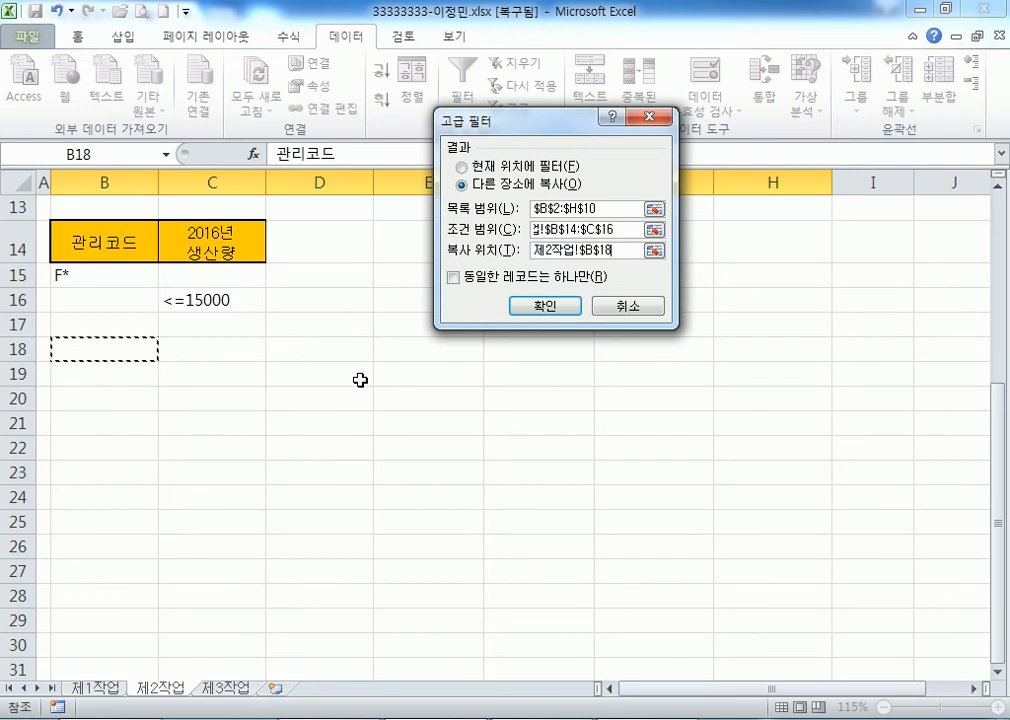
left_click(536, 306)
scroll(290, 390, "down", 4)
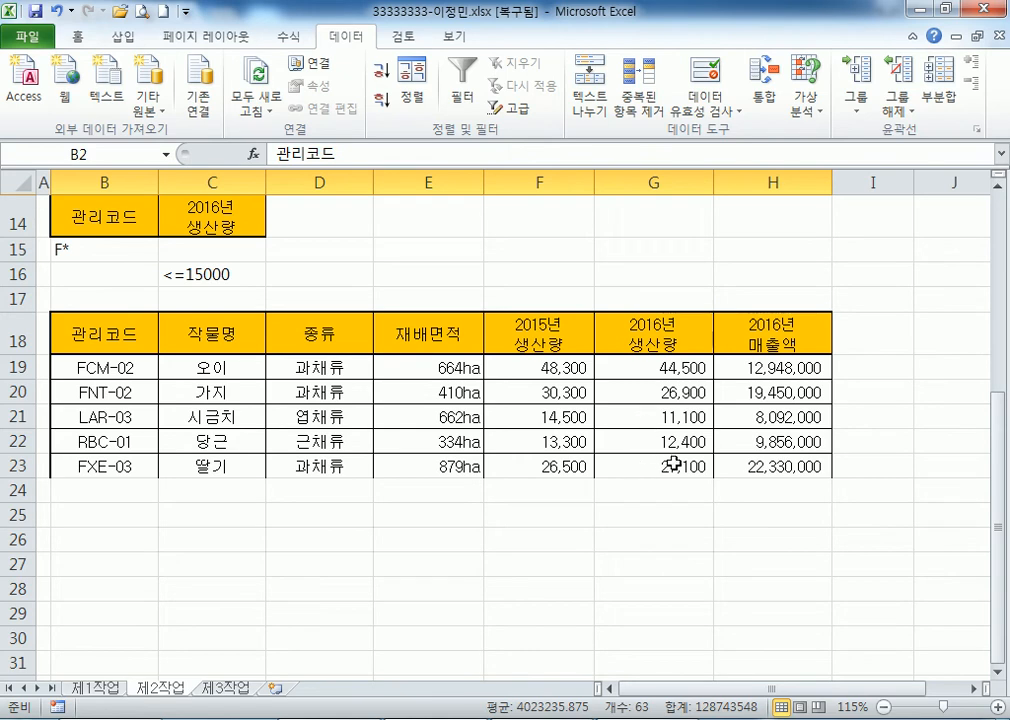
Check the extracted records in rows 19 to 23 against the F* and <=15000 criteria and the source table
left_click(77, 372)
left_click(79, 391)
left_click(80, 463)
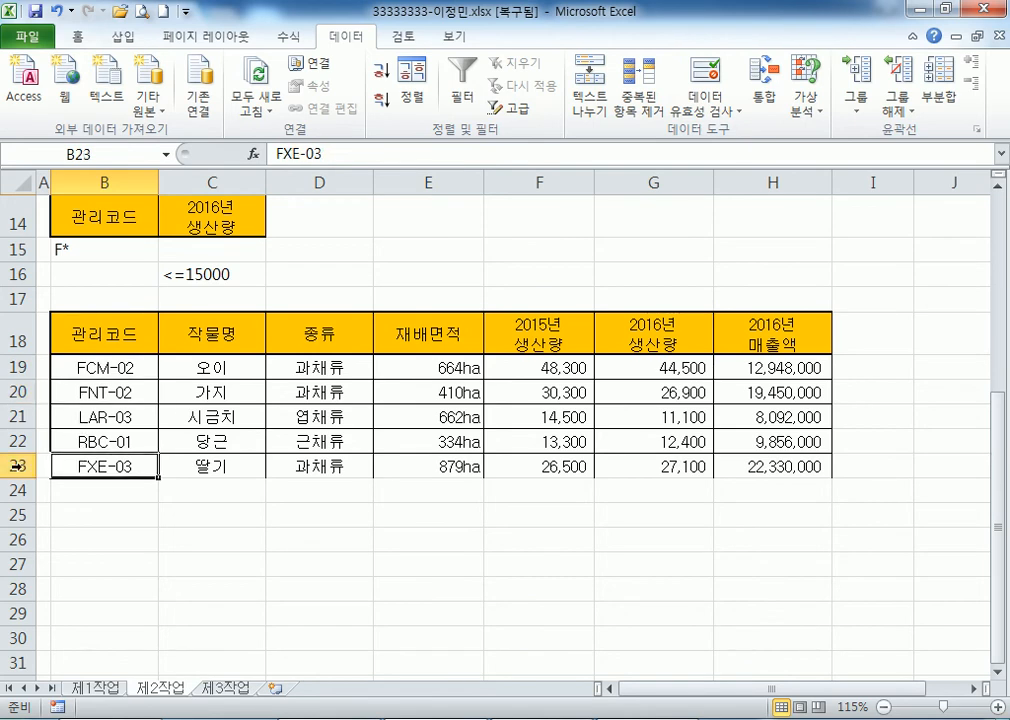
left_click(18, 466)
left_click(18, 391)
left_click(14, 368)
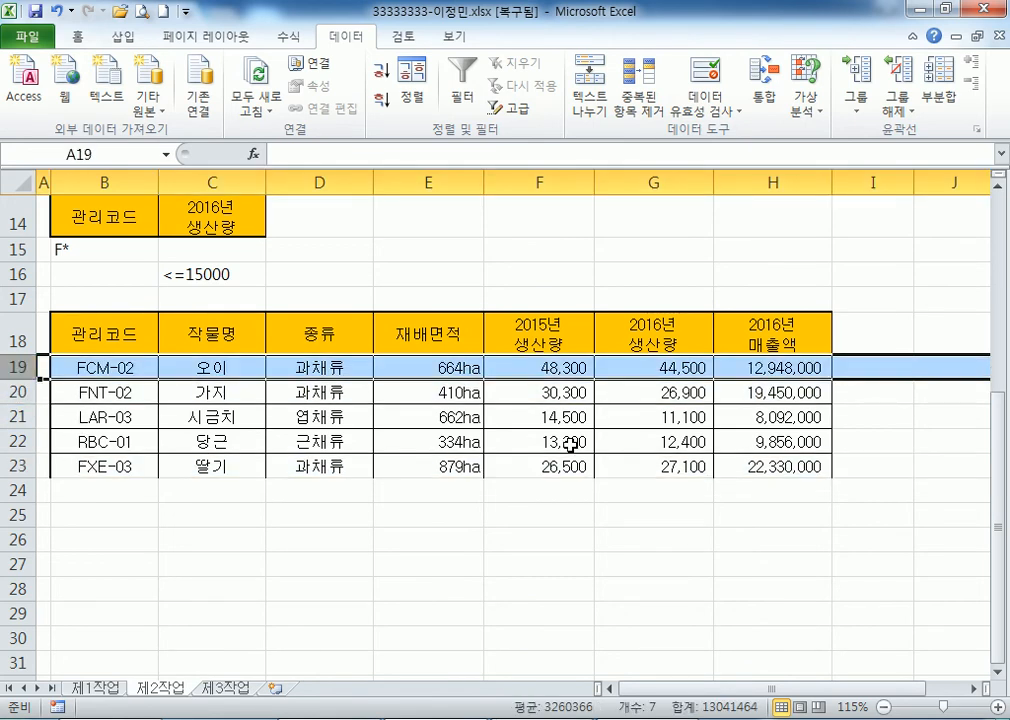
left_click_drag(655, 419, 654, 438)
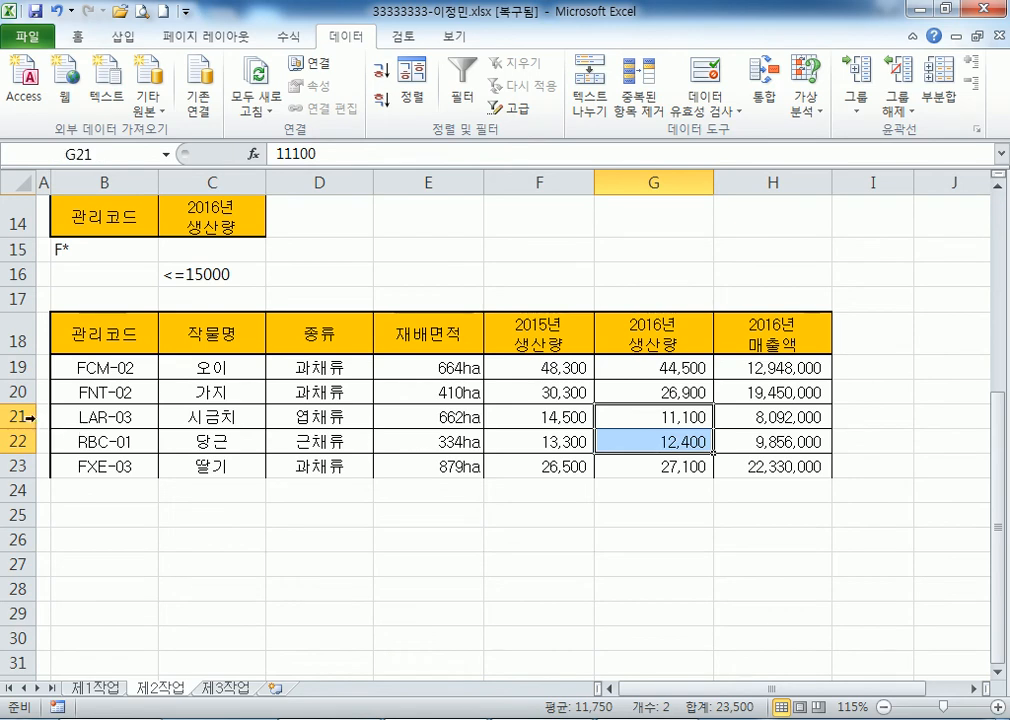
left_click_drag(18, 417, 18, 441)
left_click(205, 419)
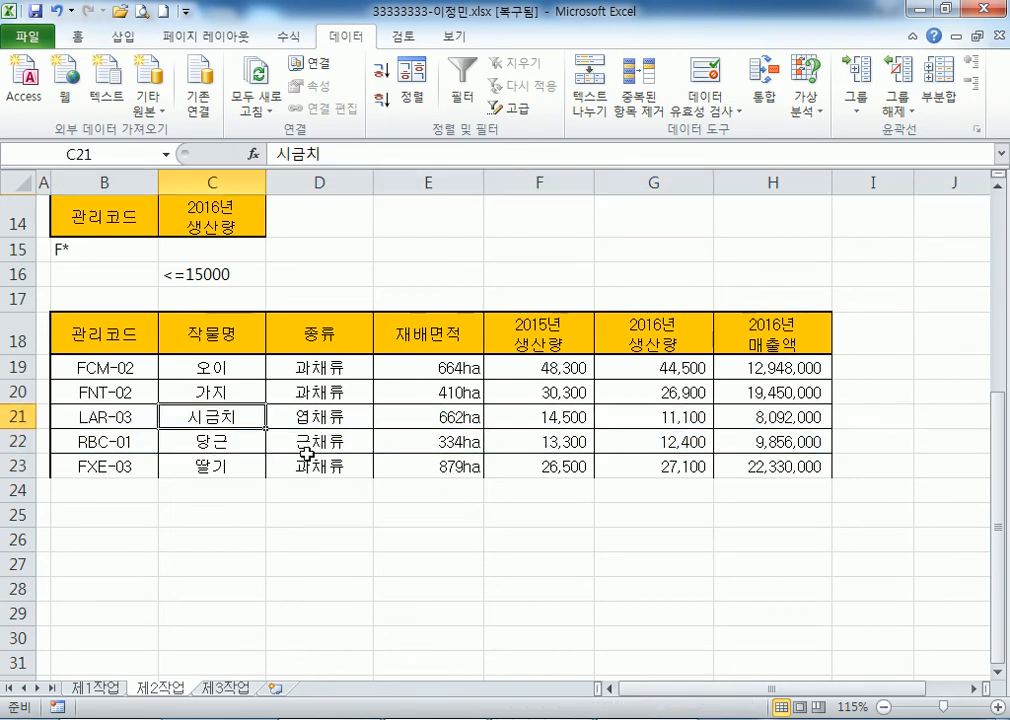
scroll(305, 452, "up", 3)
scroll(307, 454, "down", 2)
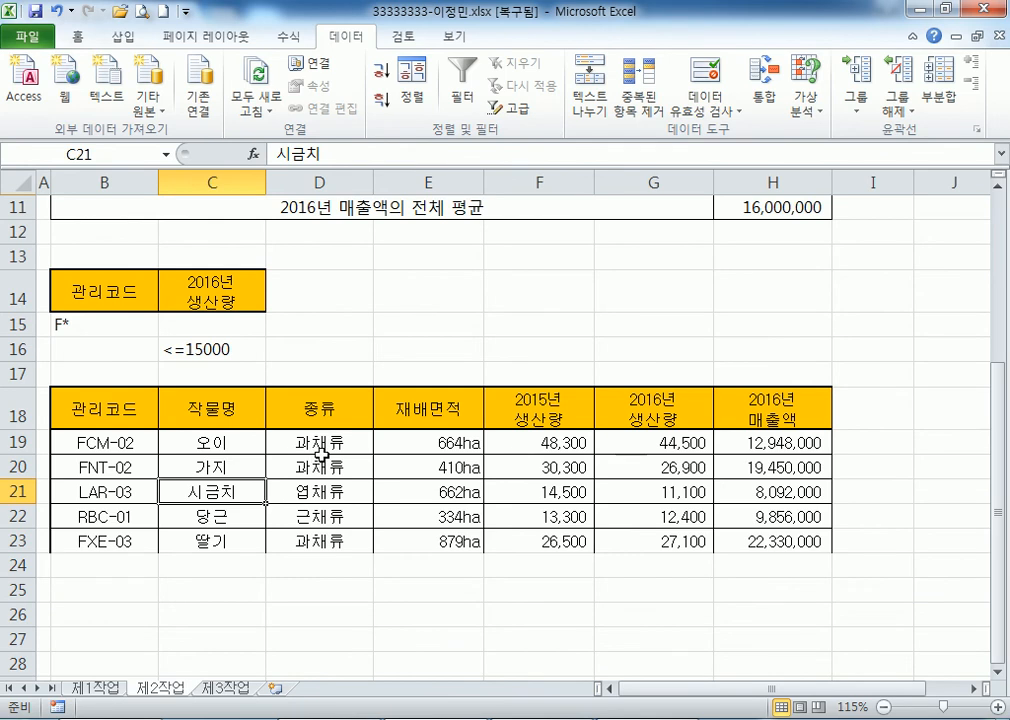
scroll(321, 453, "down", 1)
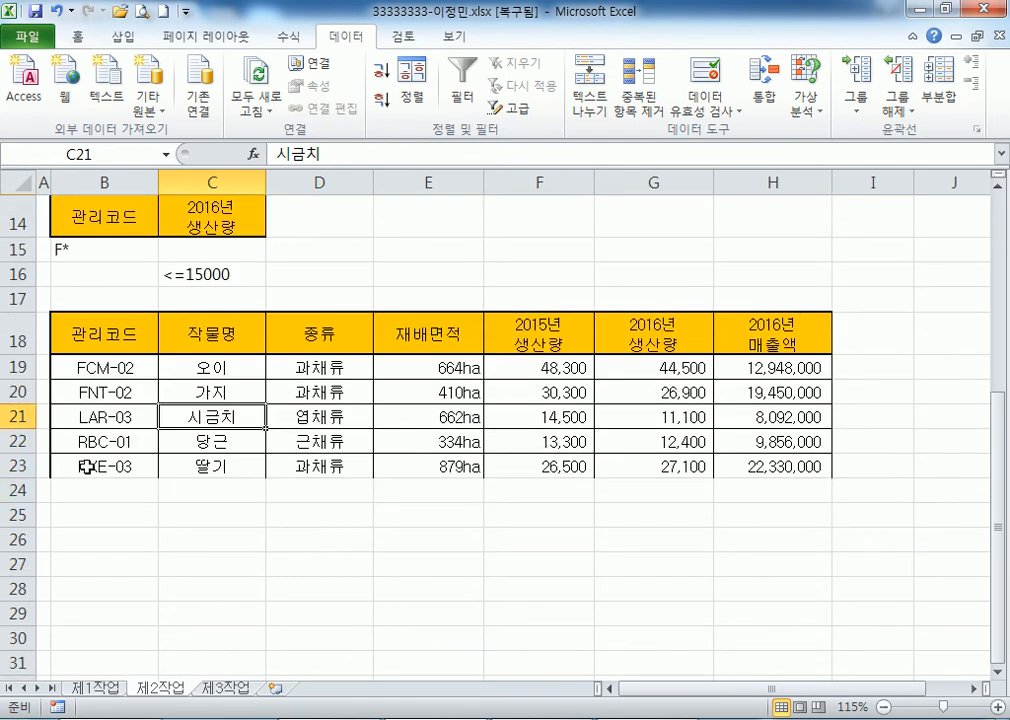
scroll(514, 456, "up", 1)
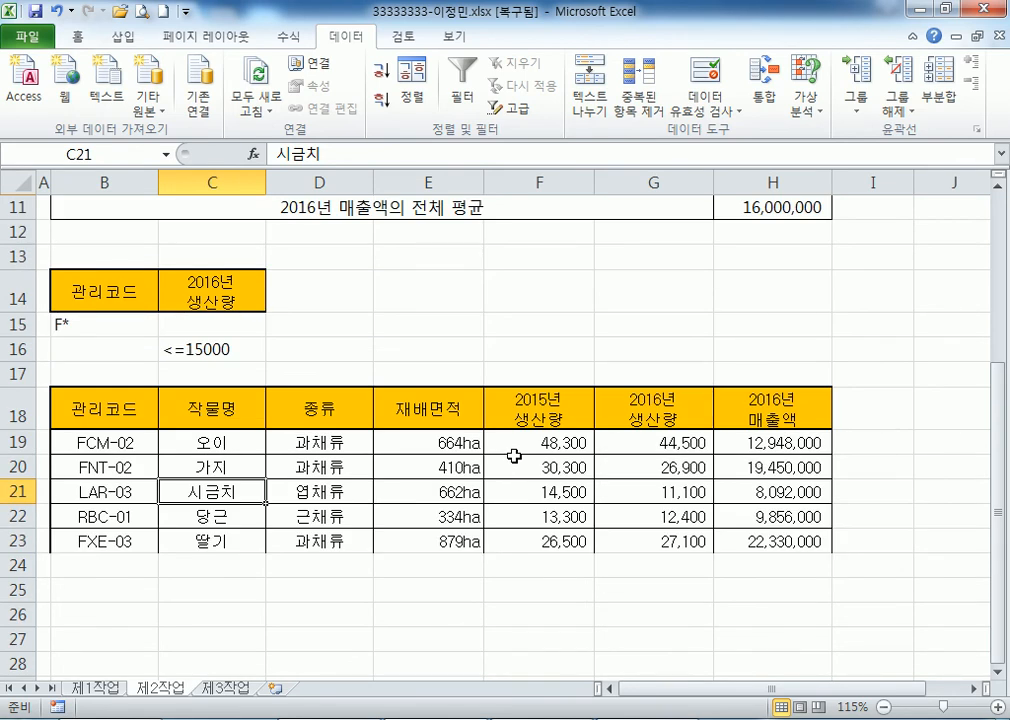
scroll(514, 456, "up", 2)
scroll(520, 456, "up", 1)
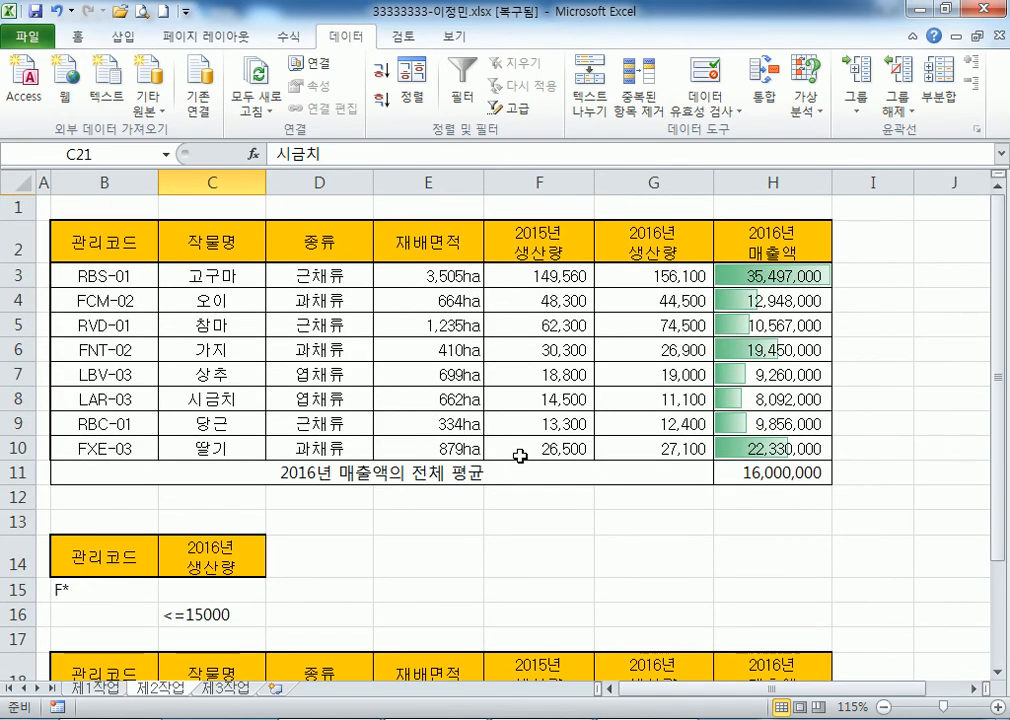
scroll(520, 455, "down", 3)
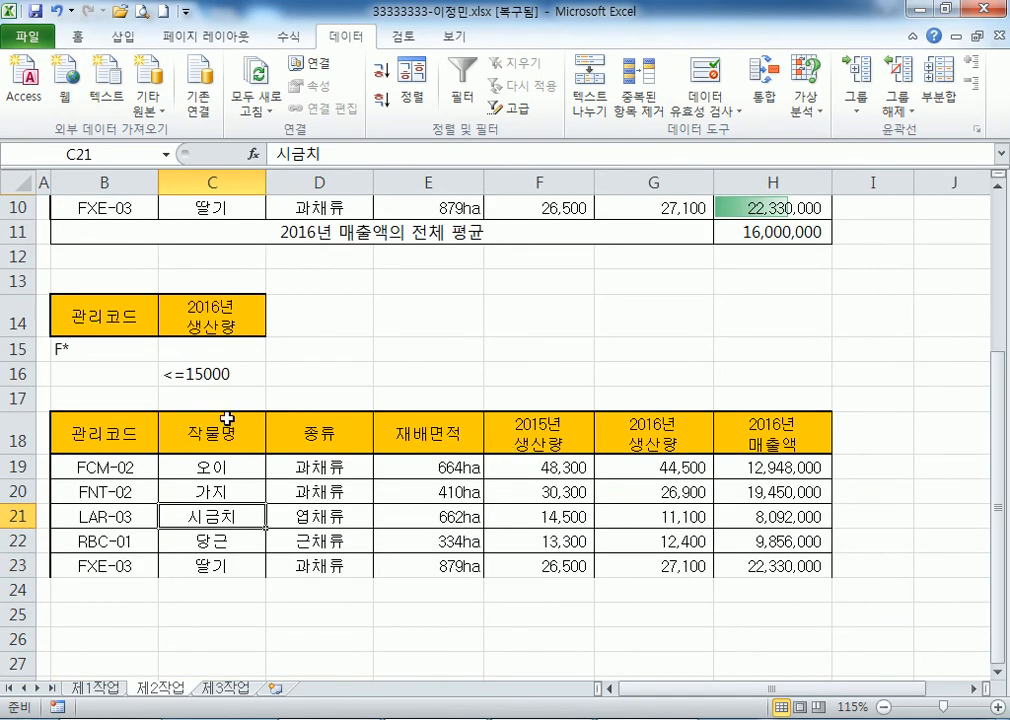
Apply a thick outer border around the extracted table B18:H23
scroll(110, 405, "down", 2)
left_click_drag(104, 258, 775, 397)
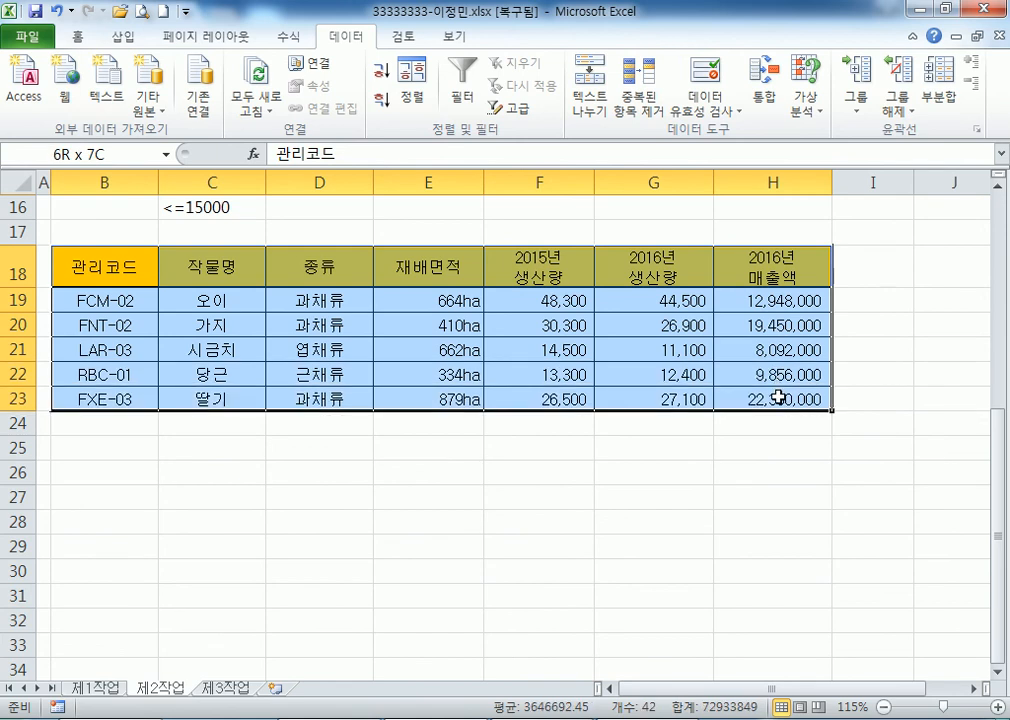
left_click(77, 36)
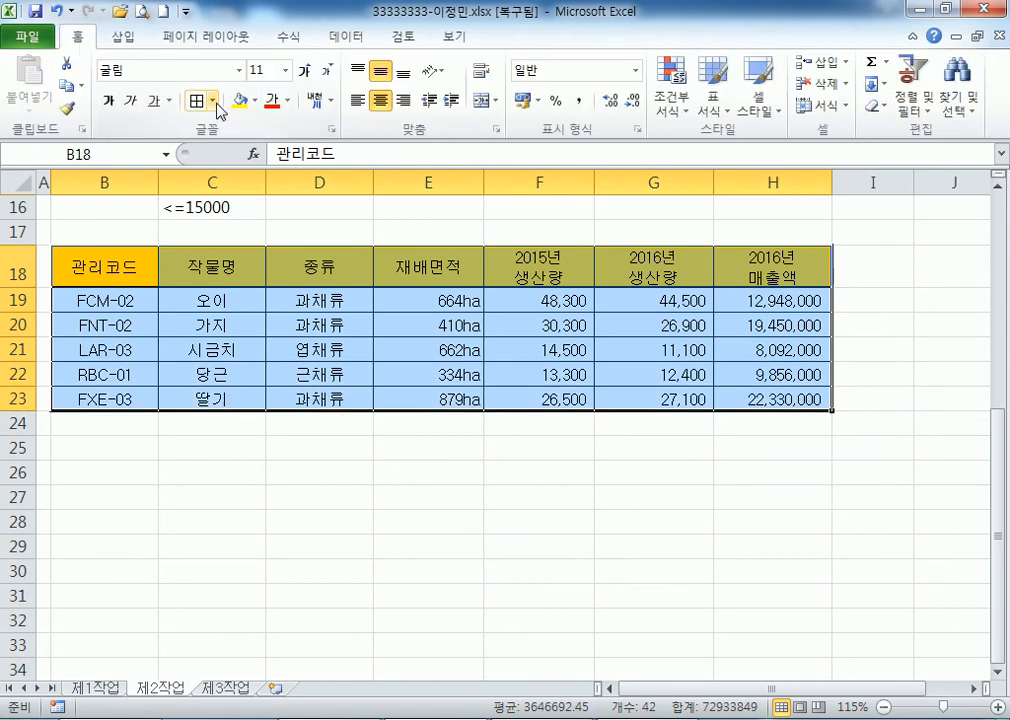
left_click(212, 101)
left_click(205, 310)
left_click(240, 528)
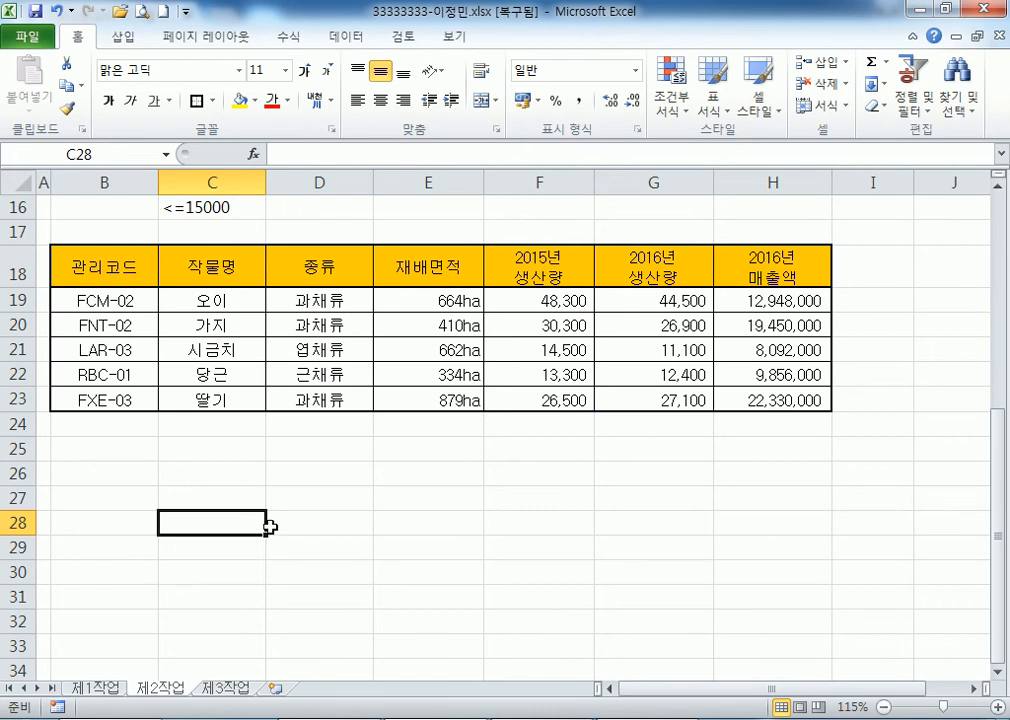
Copy the crop table B4:H12, from 관리코드 through 2016년 매출액, on the 제1작업 sheet
scroll(270, 527, "up", 2)
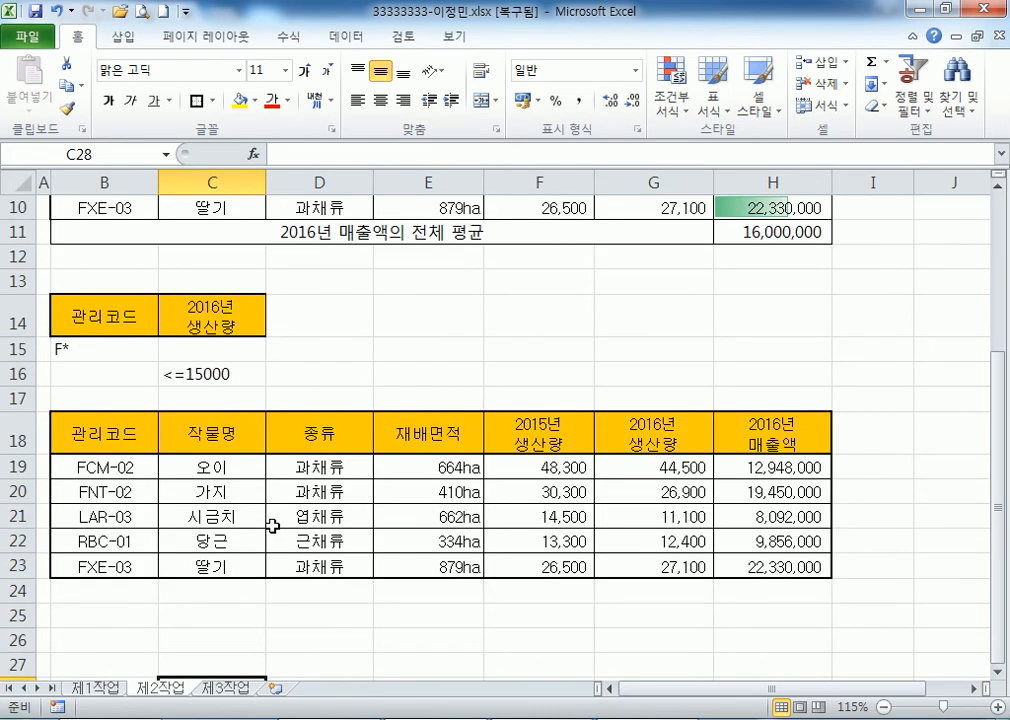
scroll(272, 527, "down", 2, "ctrl")
scroll(272, 527, "up", 1, "ctrl")
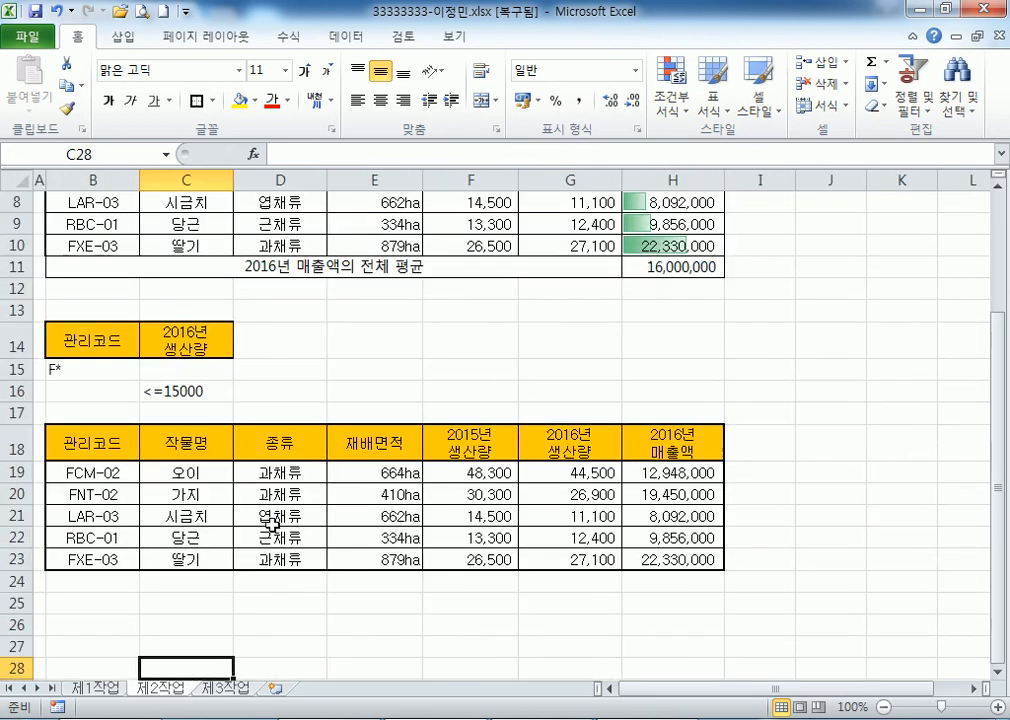
scroll(268, 514, "up", 3)
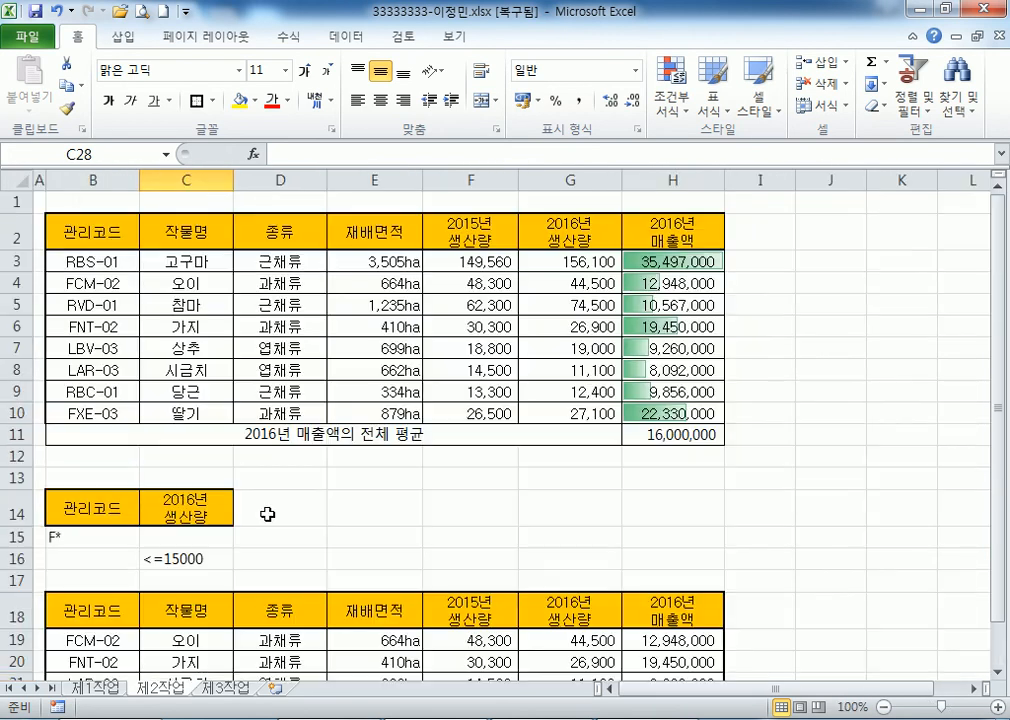
left_click(95, 688)
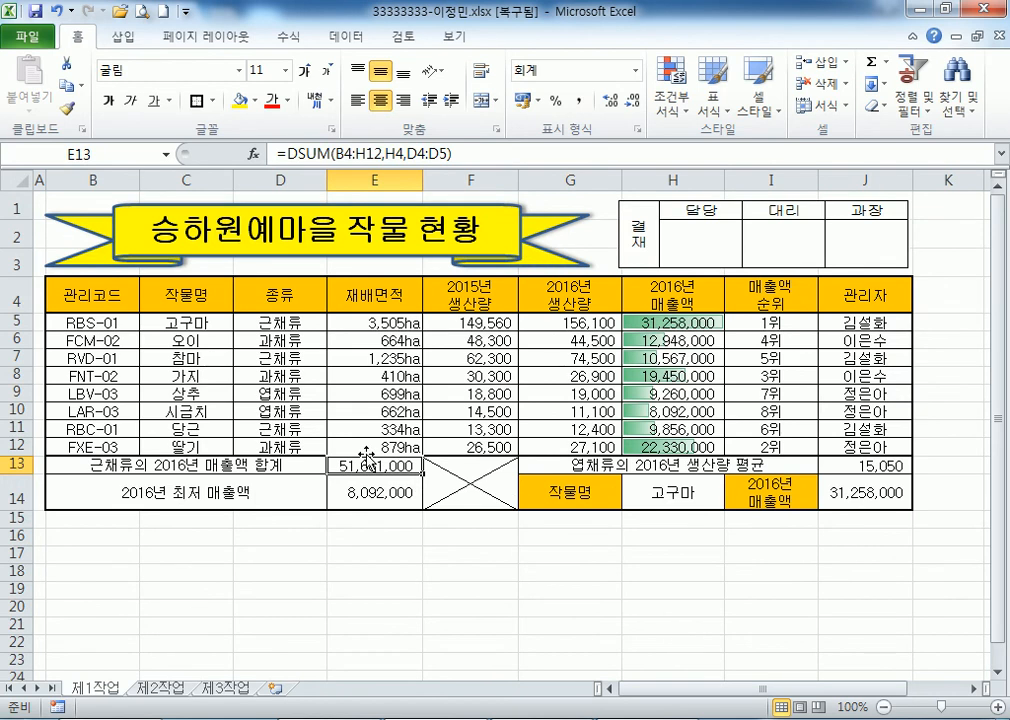
left_click_drag(84, 290, 697, 440)
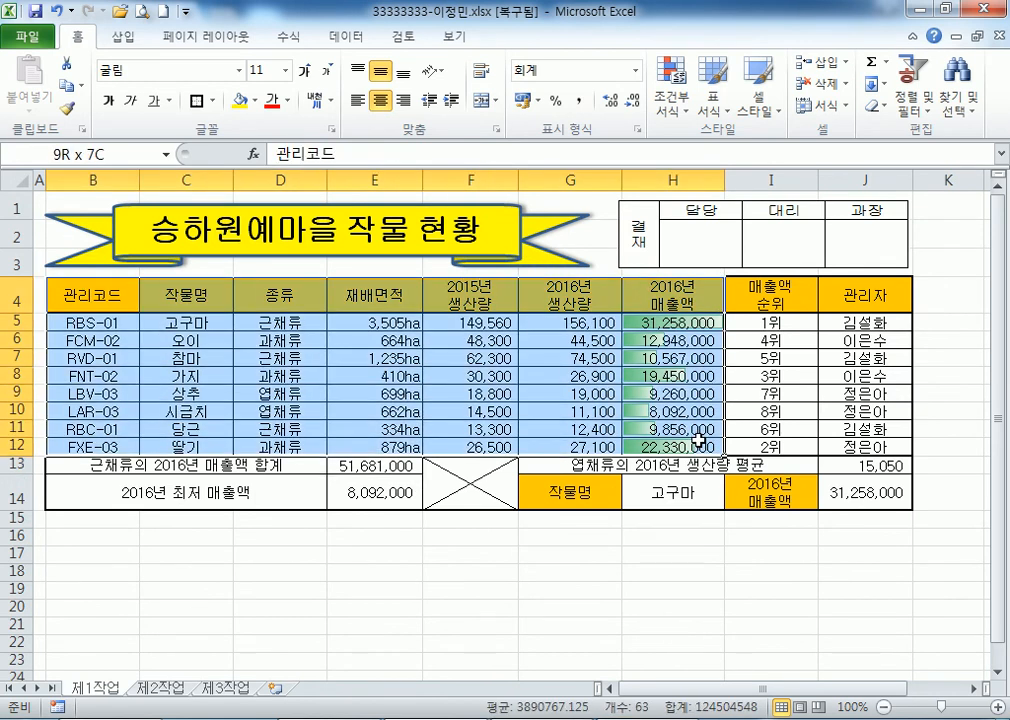
right_click(85, 287)
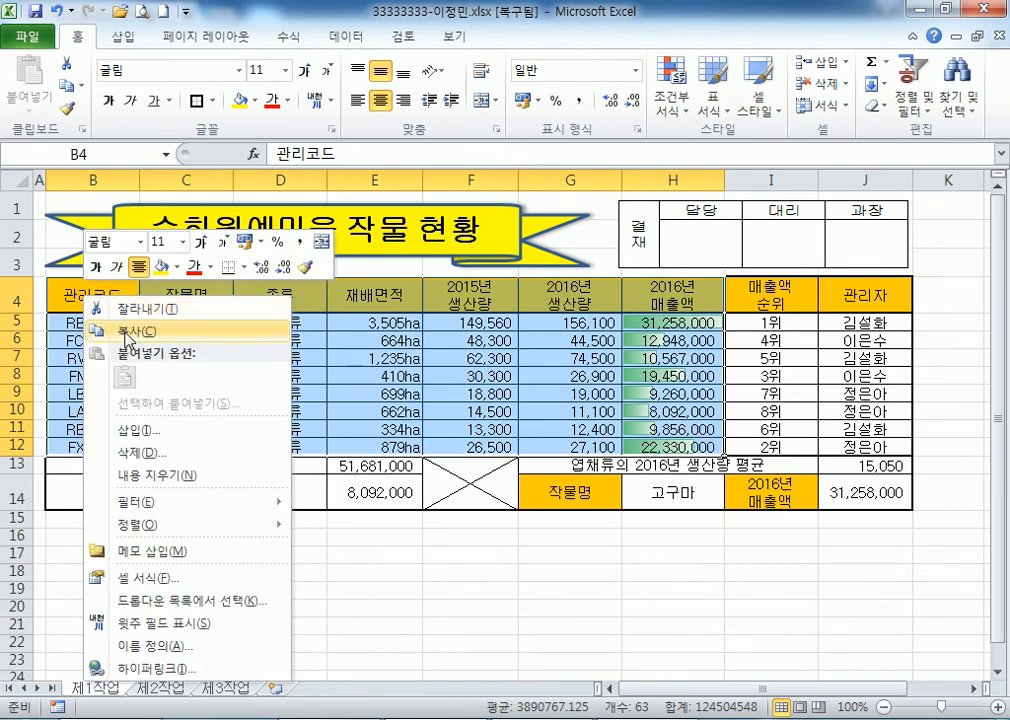
left_click(100, 325)
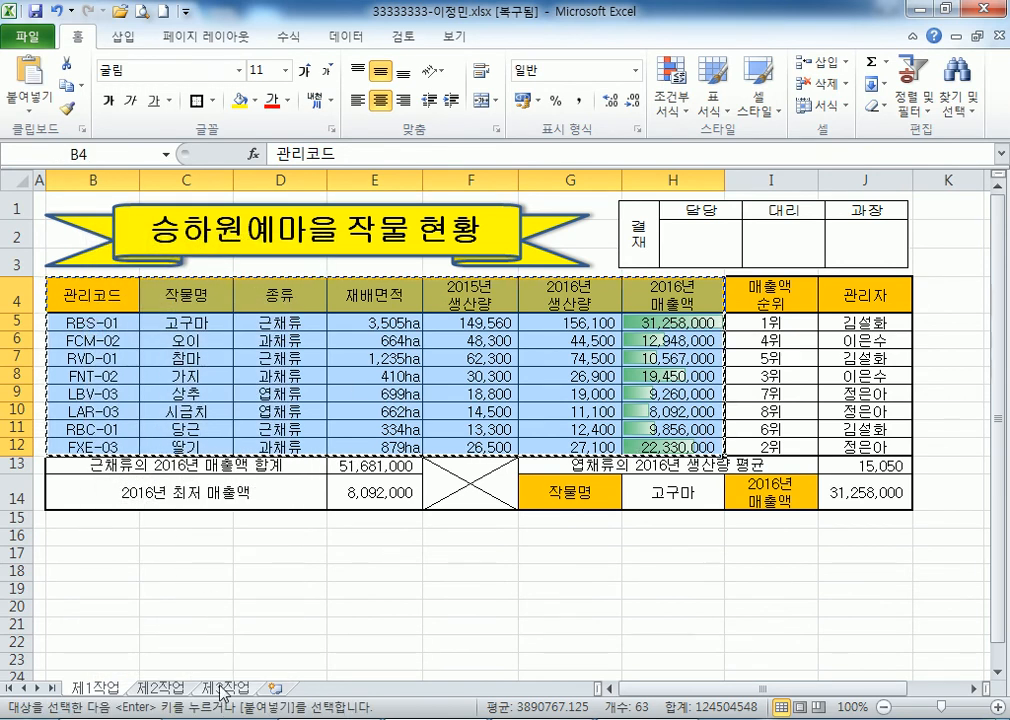
Paste only the column widths (열 너비) of the copied table at B2 on the 제3작업 sheet
left_click(225, 688)
left_click(94, 237)
right_click(73, 225)
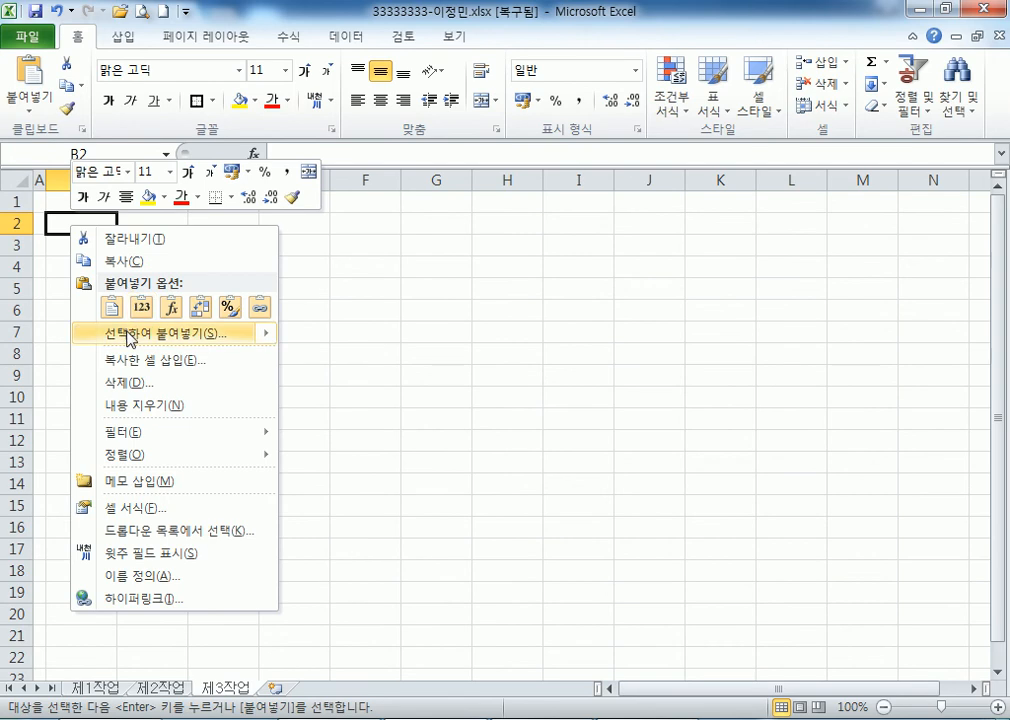
left_click(126, 332)
left_click(202, 259)
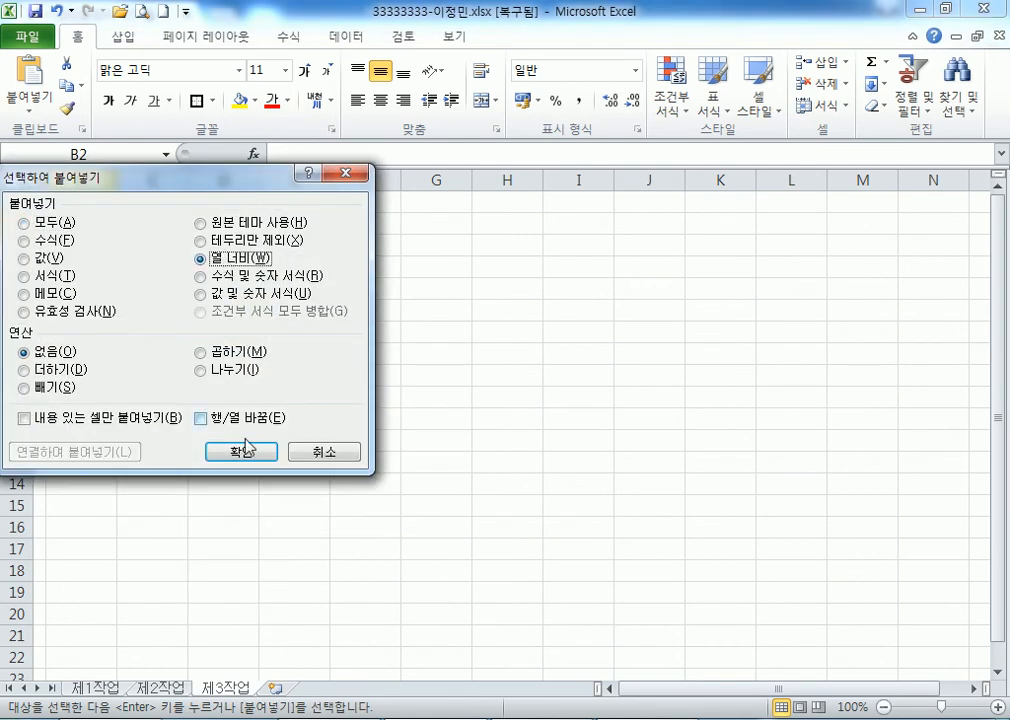
key("Return")
Paste the copied crop table with its contents and formatting at B2 on the 제3작업 sheet
right_click(83, 226)
left_click(126, 308)
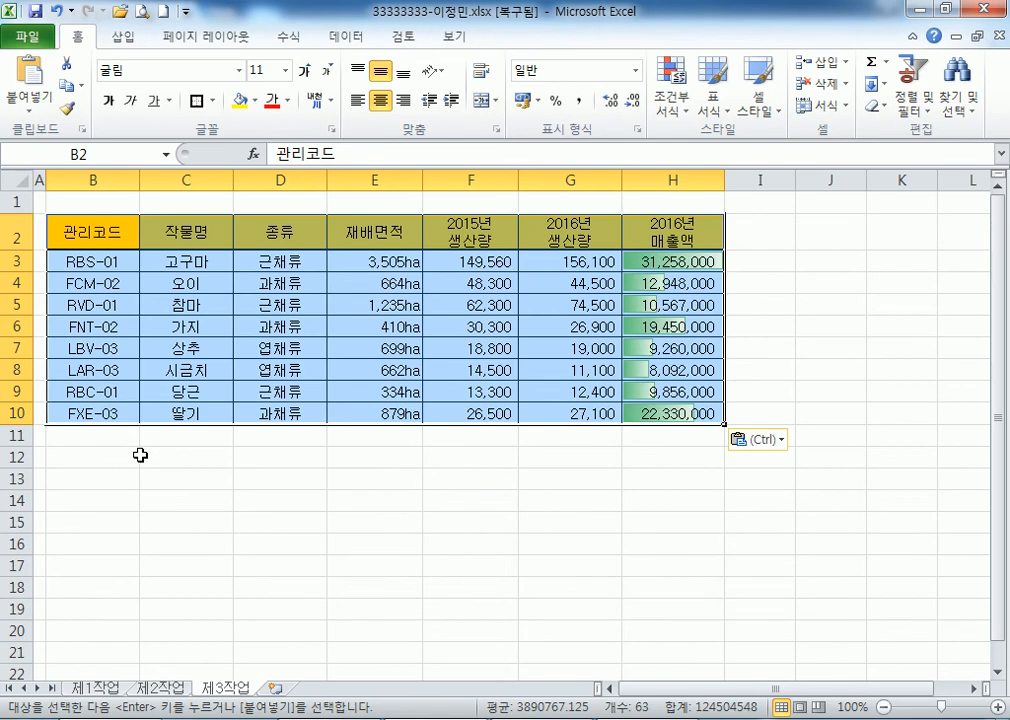
left_click(309, 310)
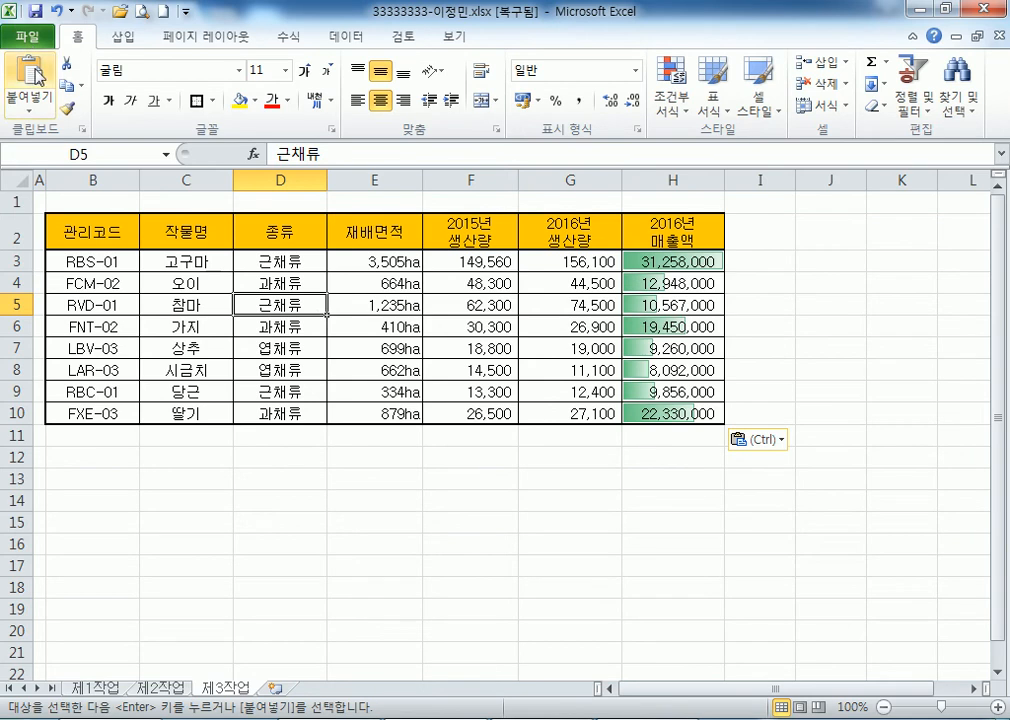
Undo the table paste and the column-width paste on sheet 제3작업
left_click(57, 11)
left_click(57, 11)
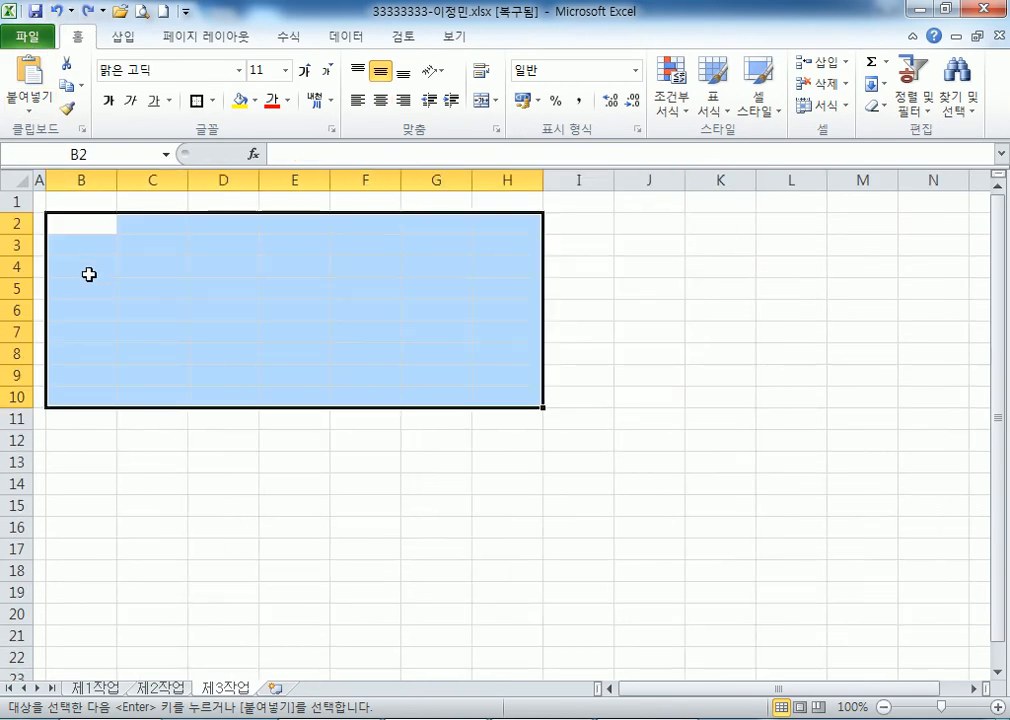
left_click(89, 274)
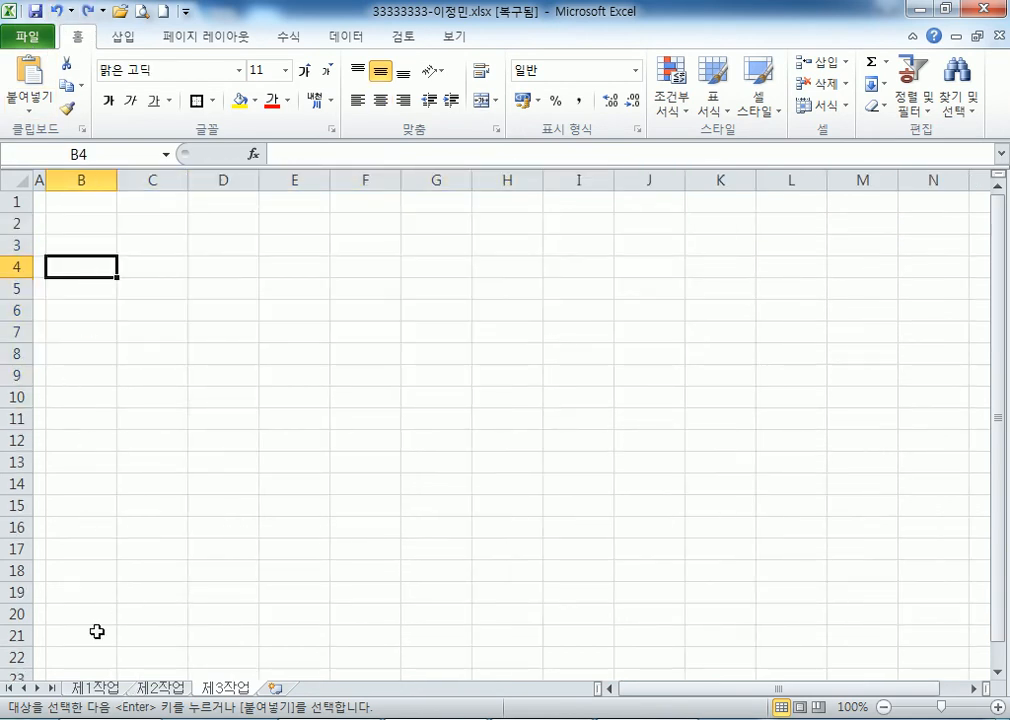
Copy the range B4:H12, from 관리코드 through 2016년 매출액, on sheet 제1작업
left_click(100, 688)
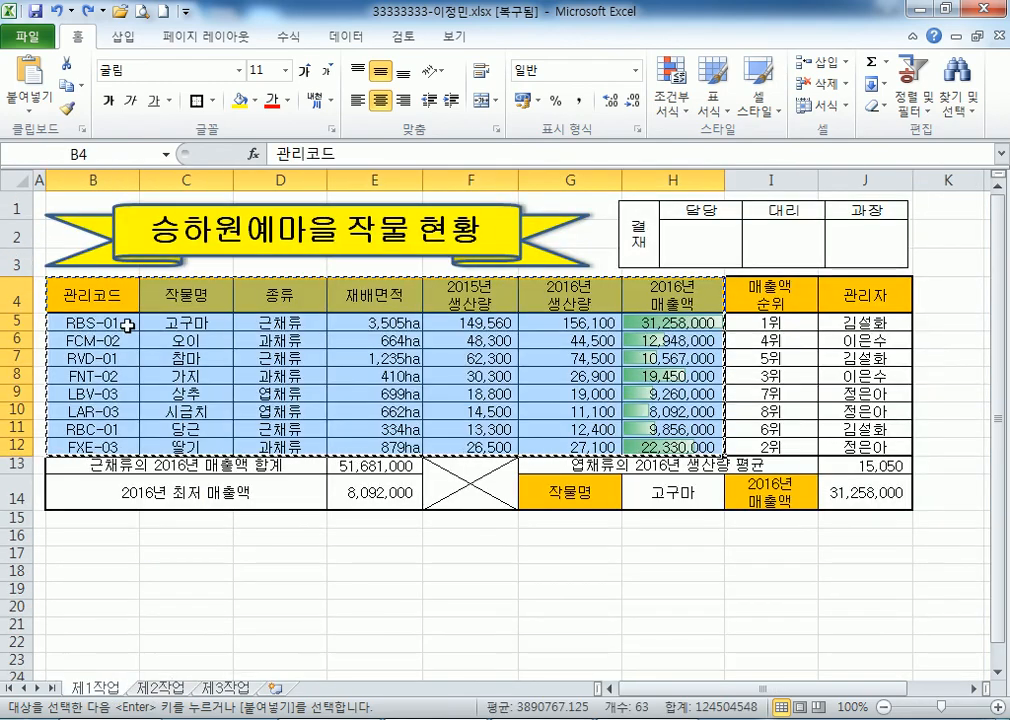
left_click_drag(133, 298, 658, 441)
right_click(117, 331)
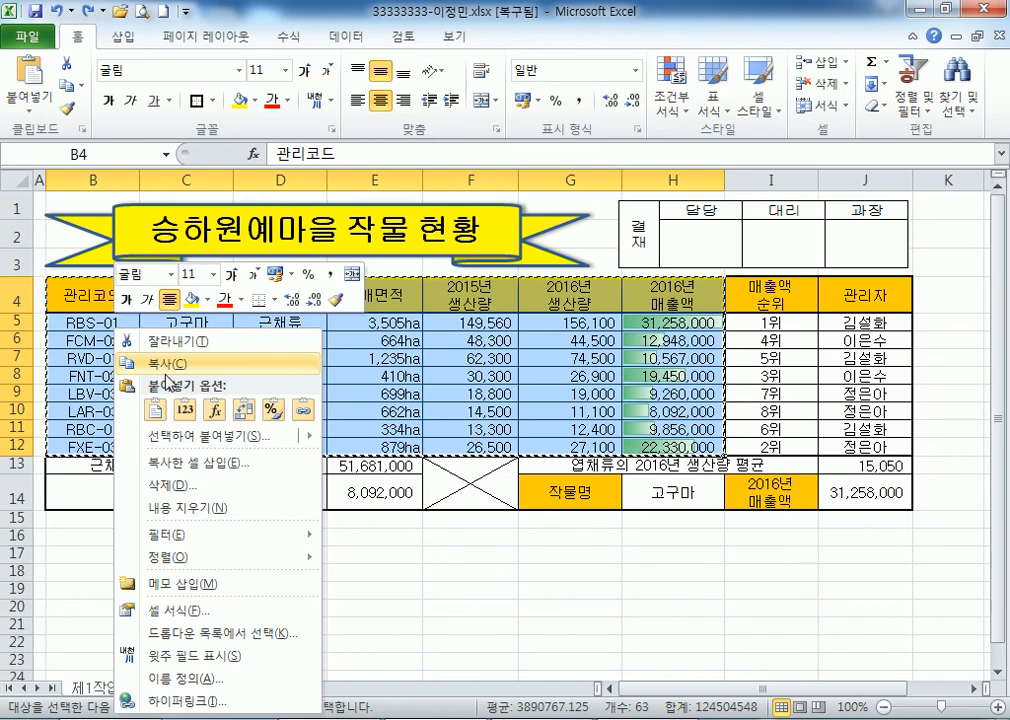
left_click(165, 368)
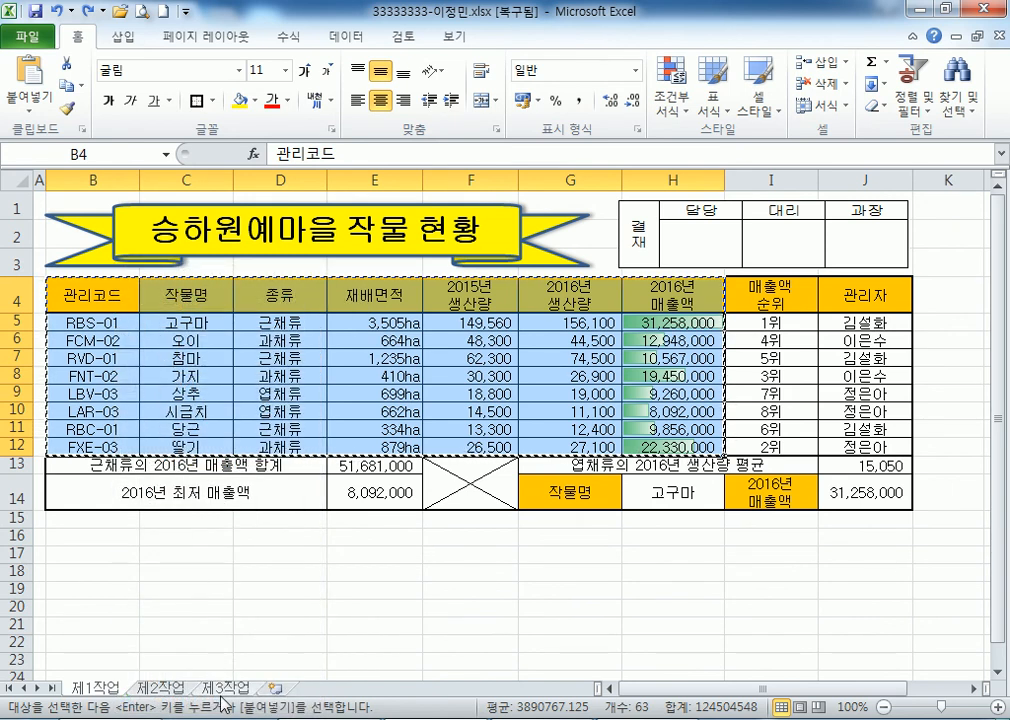
Paste only the column widths (열 너비) of the copied range at cell B2 of sheet 제3작업
left_click(223, 690)
left_click(83, 221)
right_click(91, 226)
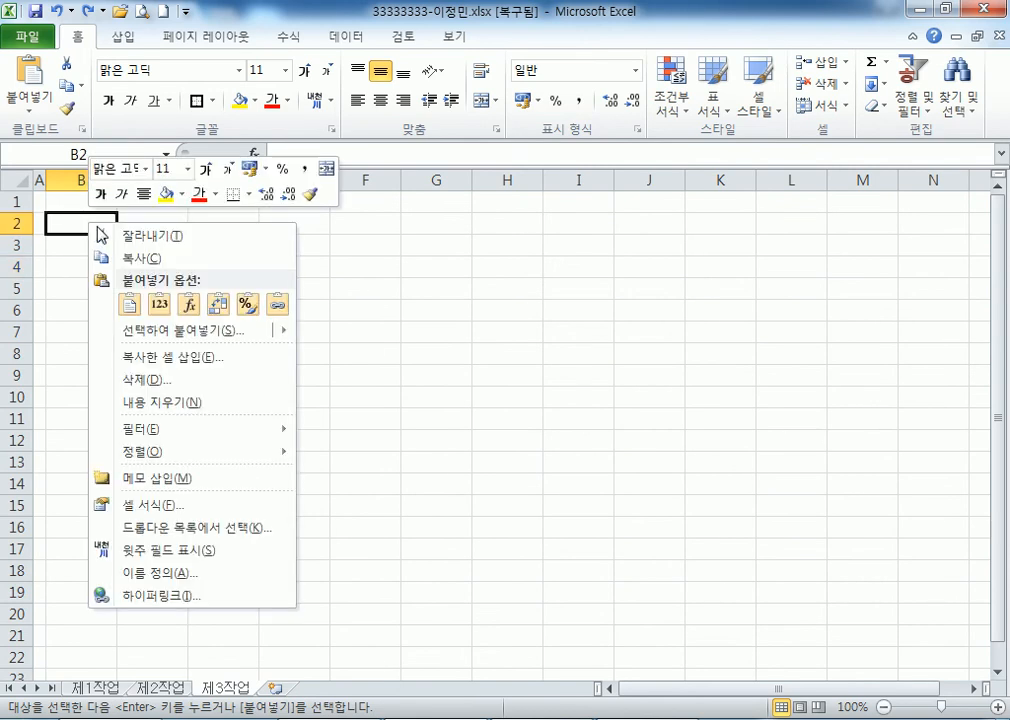
left_click(129, 305)
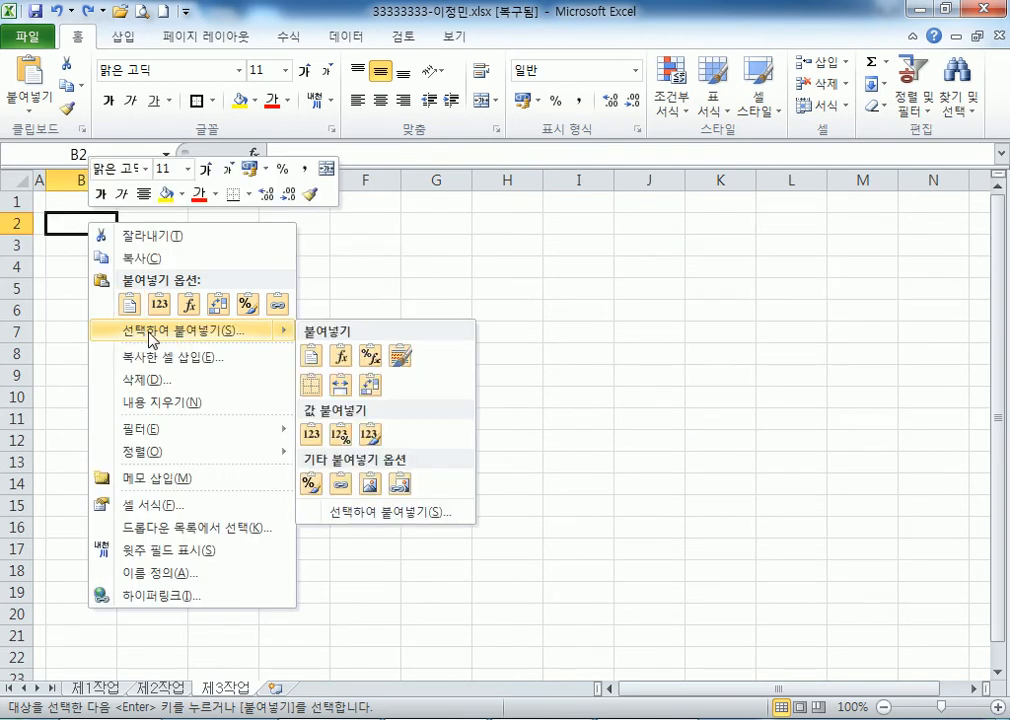
left_click(150, 333)
left_click(200, 258)
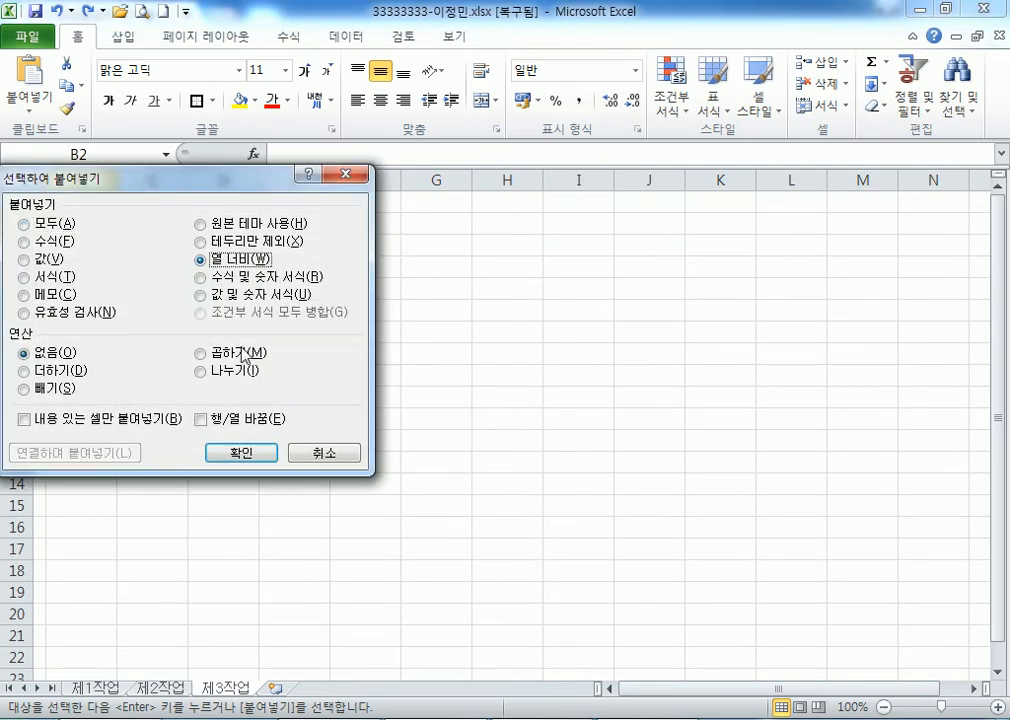
left_click(241, 454)
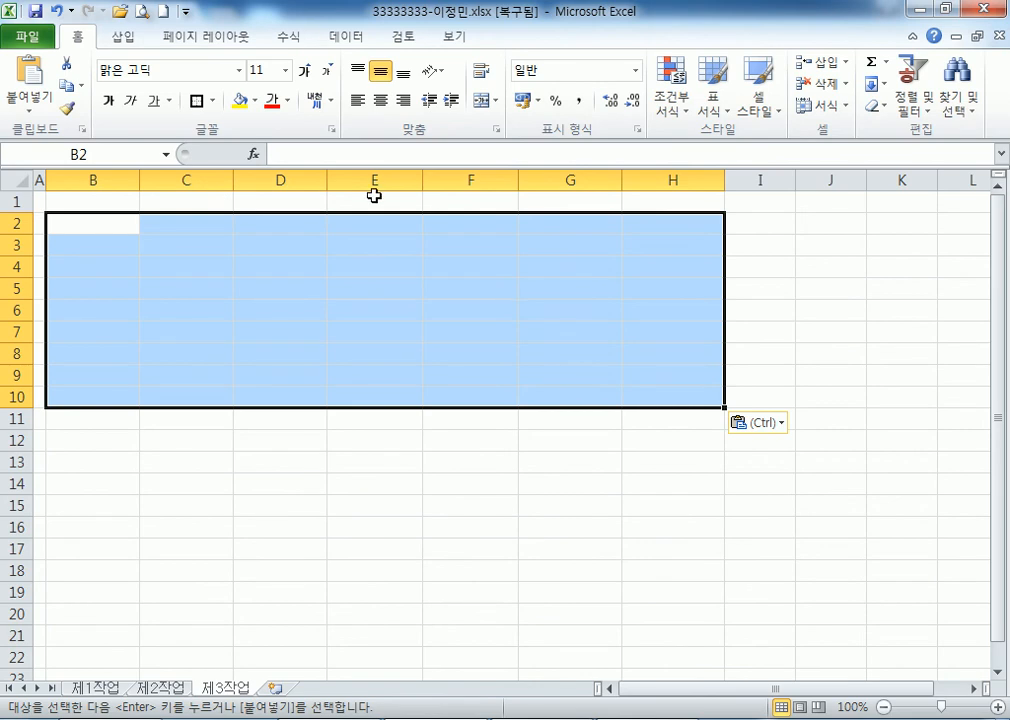
Paste the full copied table with its contents and formatting at cell B2
right_click(86, 225)
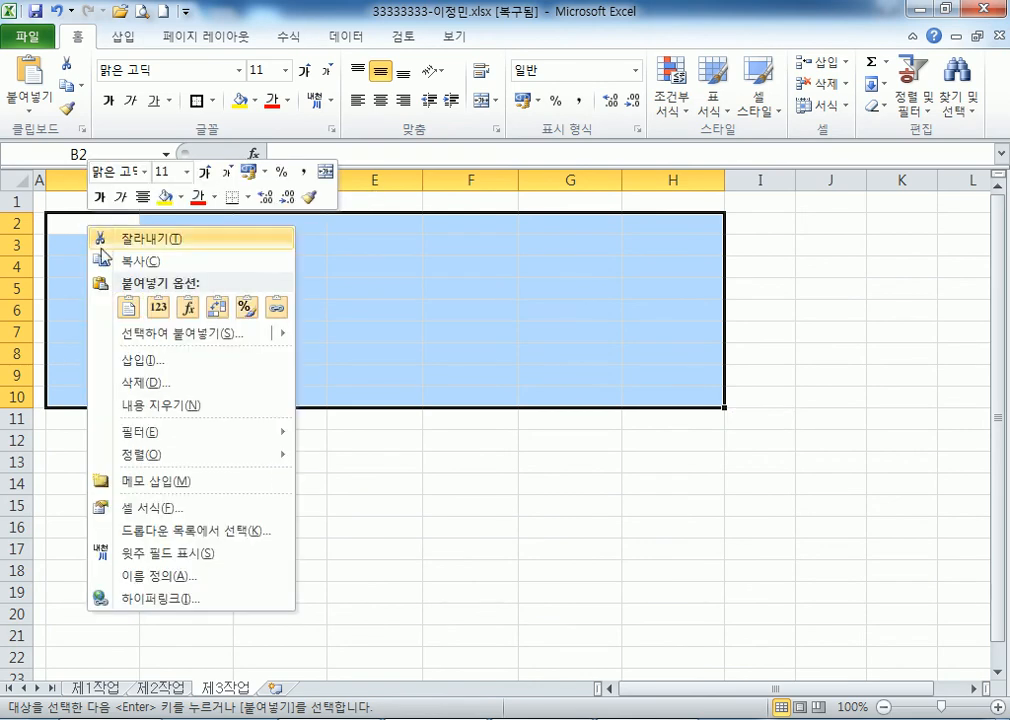
left_click(129, 309)
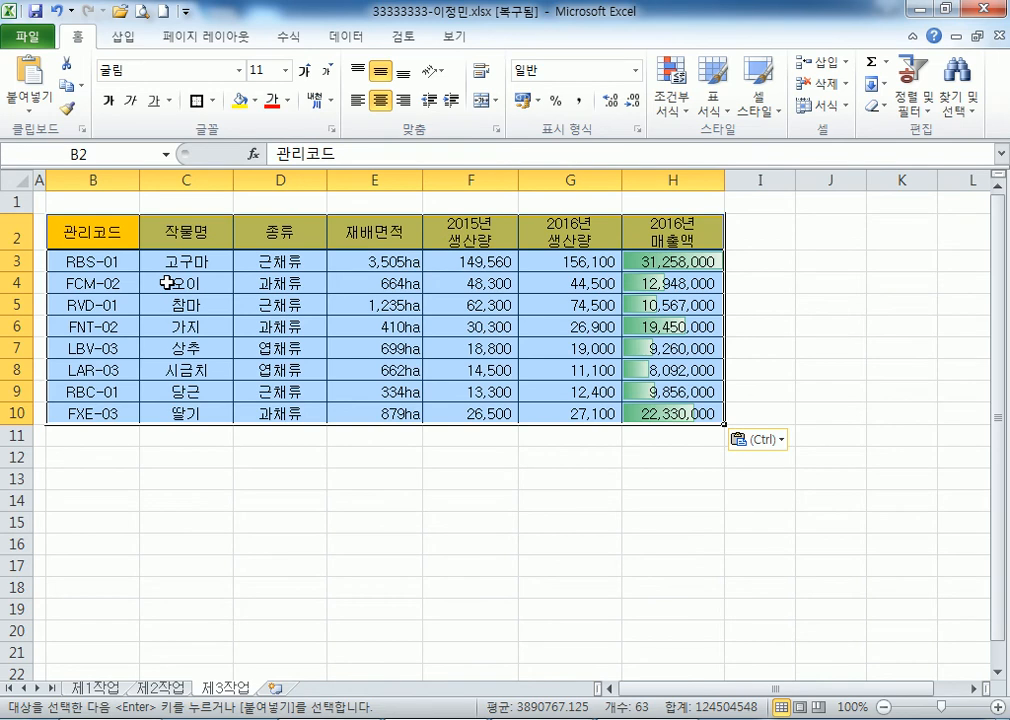
left_click(268, 262)
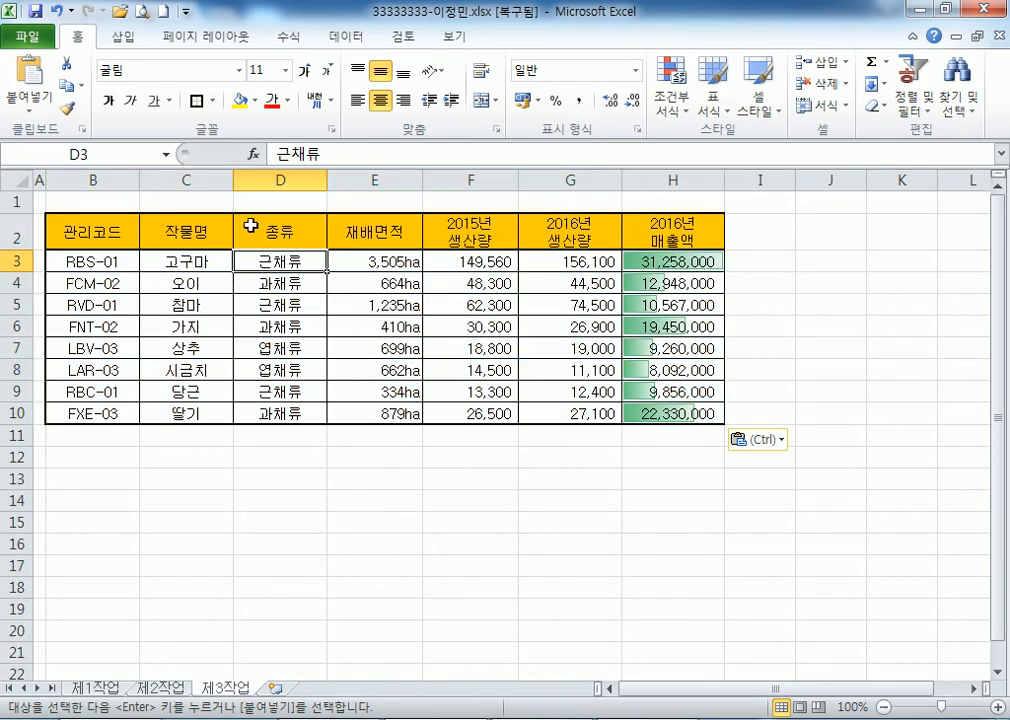
Sort the table by the 종류 column in descending order
left_click(273, 179)
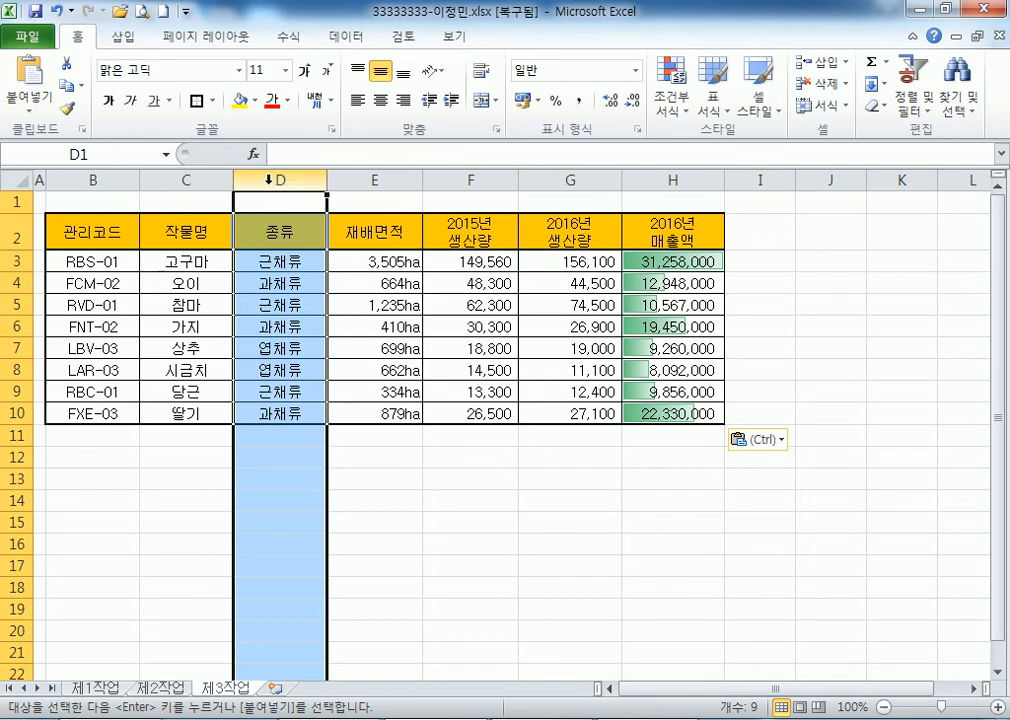
left_click(281, 286)
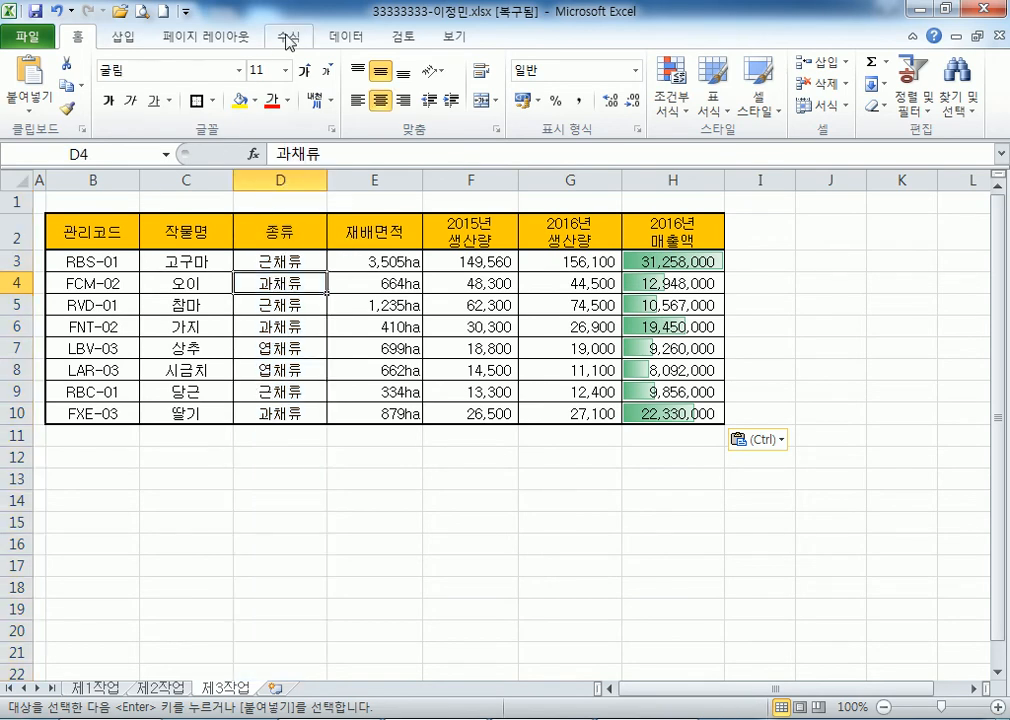
left_click(346, 38)
left_click(381, 101)
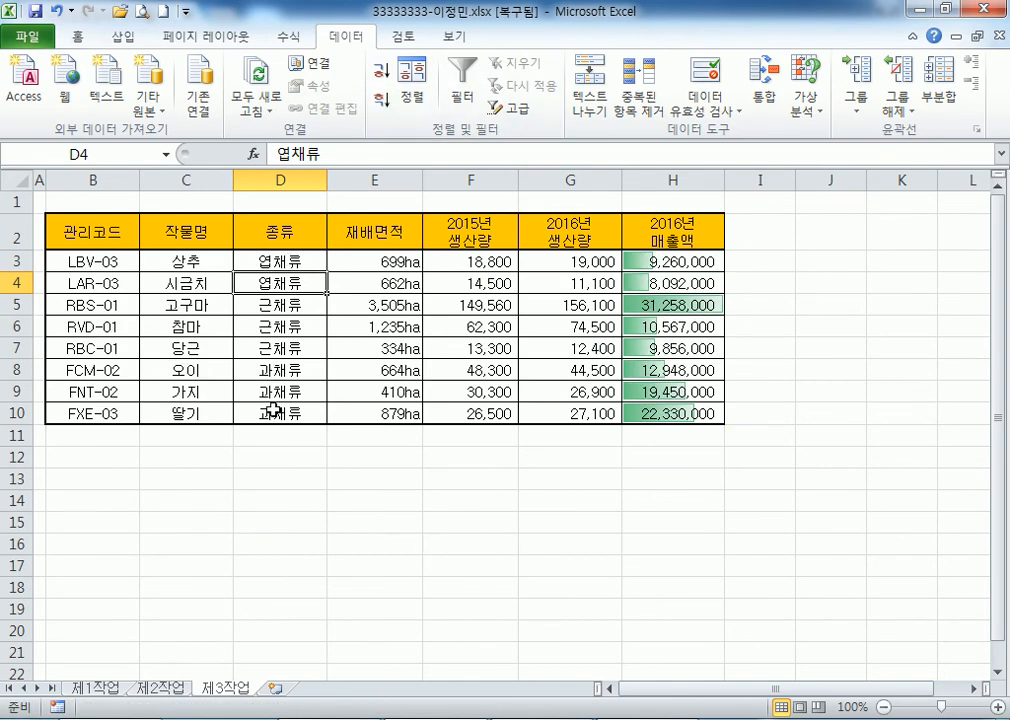
left_click(411, 100)
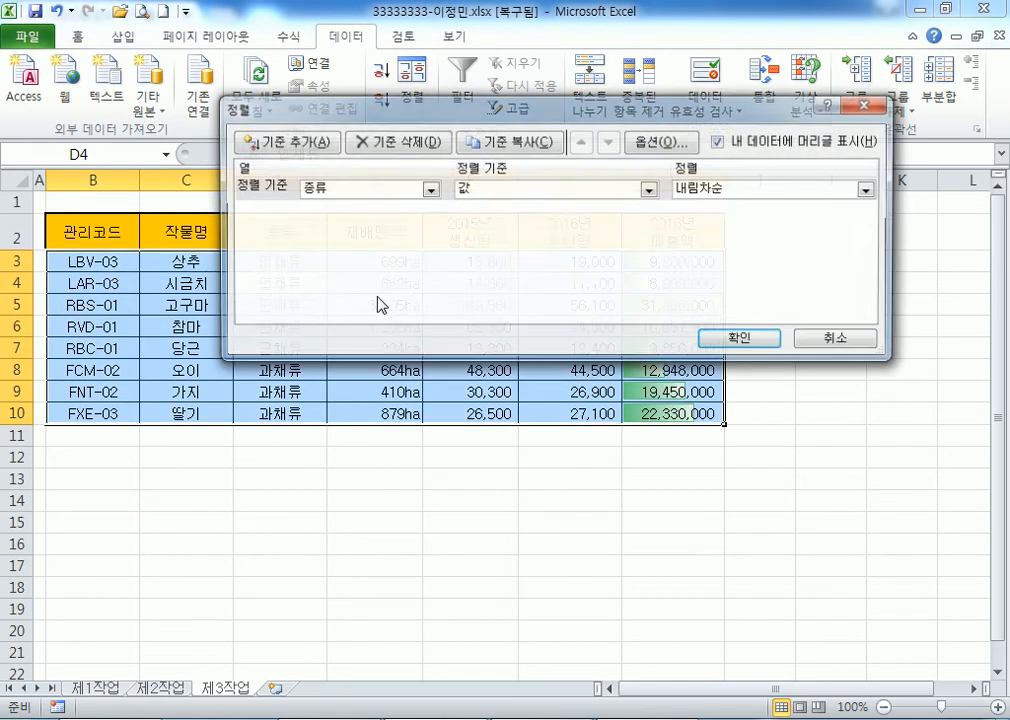
left_click(727, 191)
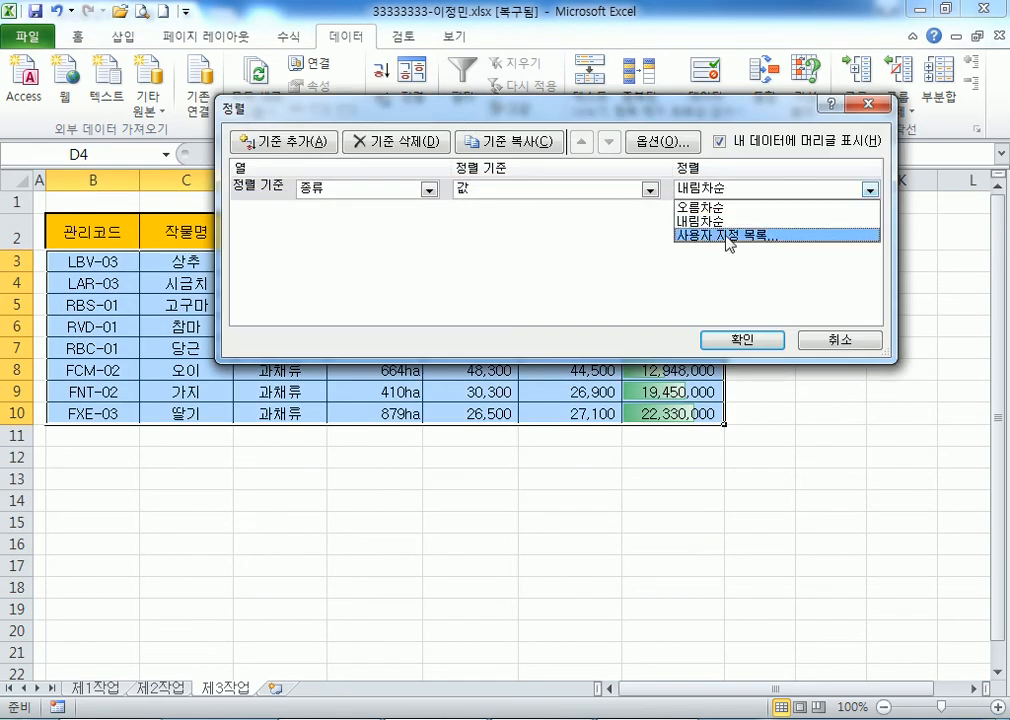
left_click(727, 237)
left_click(555, 148)
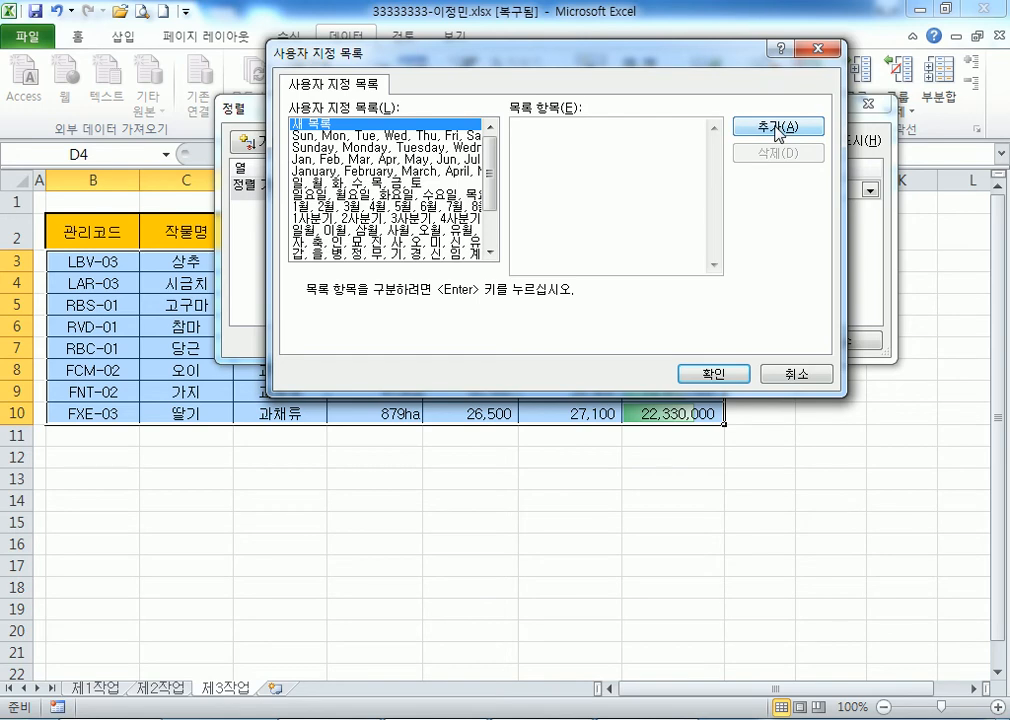
left_click(800, 374)
left_click(820, 342)
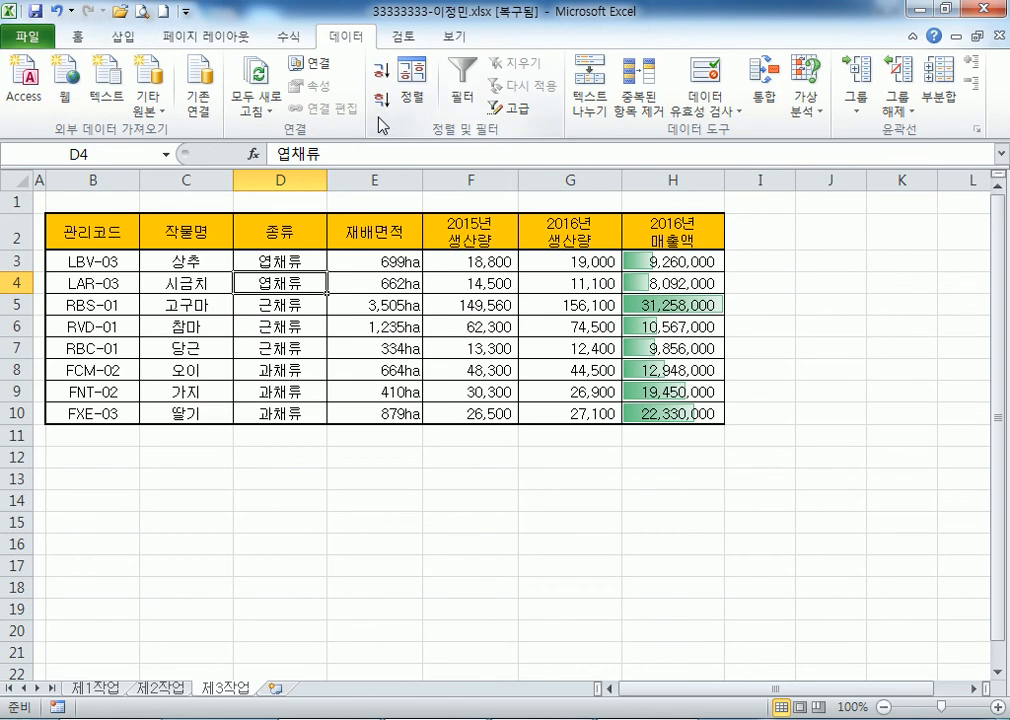
Start a Subtotal (부분합) on the sorted table, grouped by 종류
left_click(935, 95)
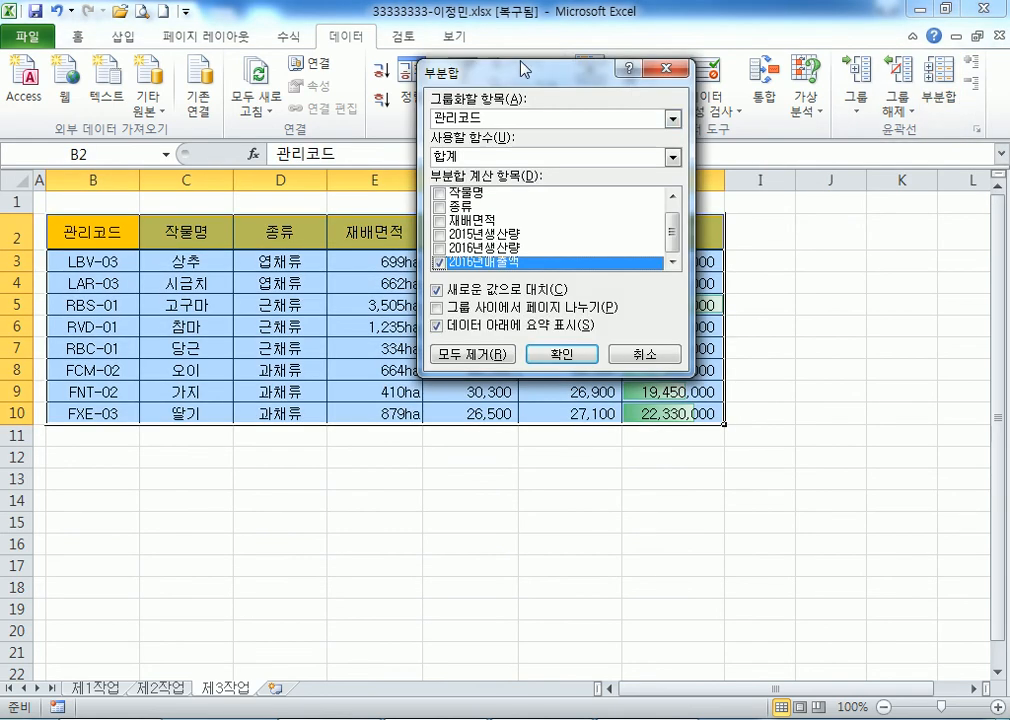
left_click_drag(528, 72, 483, 130)
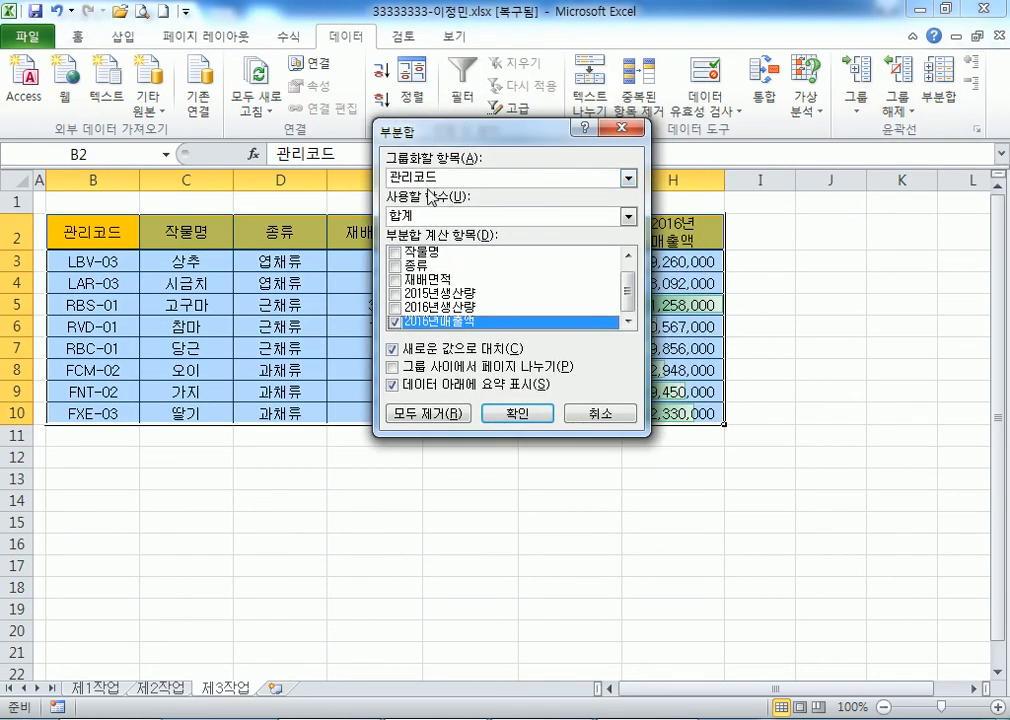
left_click(433, 186)
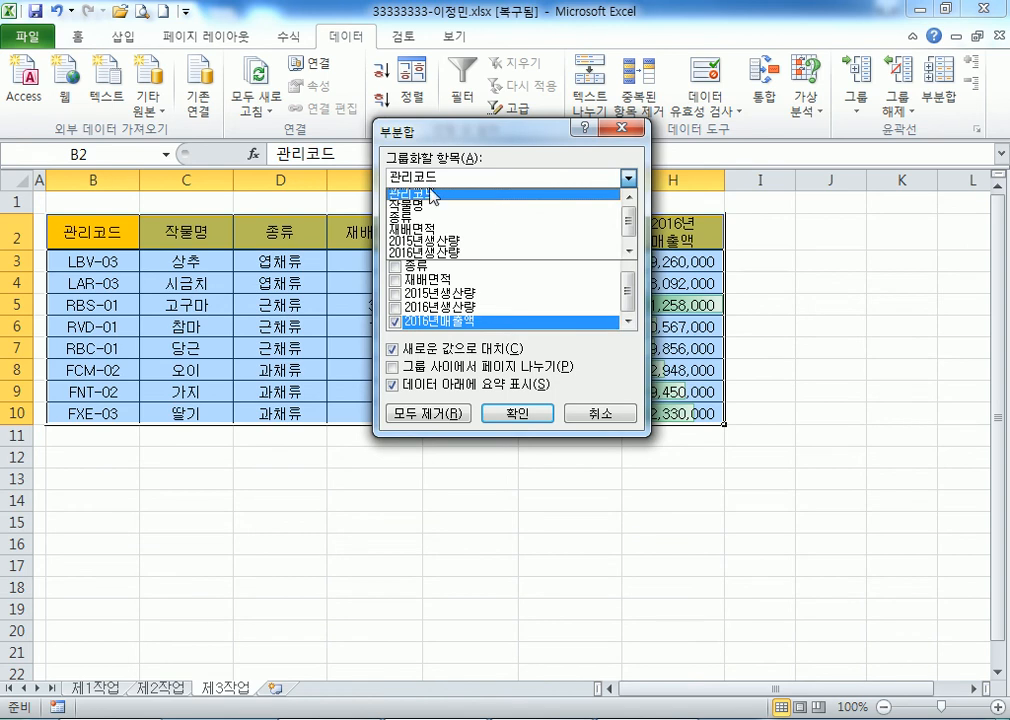
left_click(488, 217)
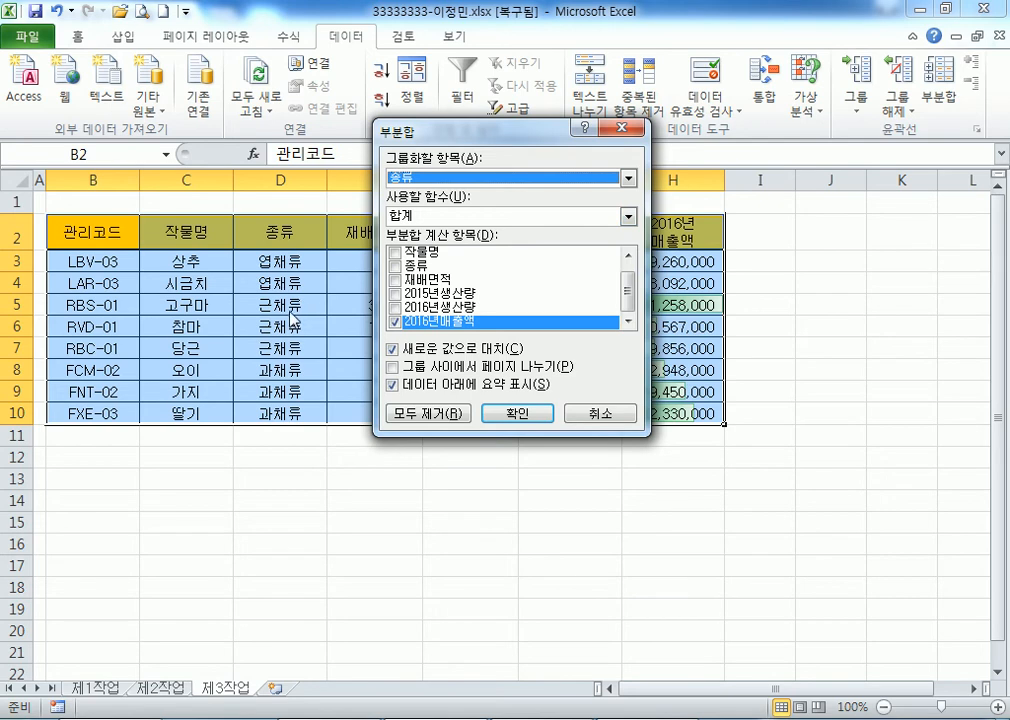
left_click(435, 180)
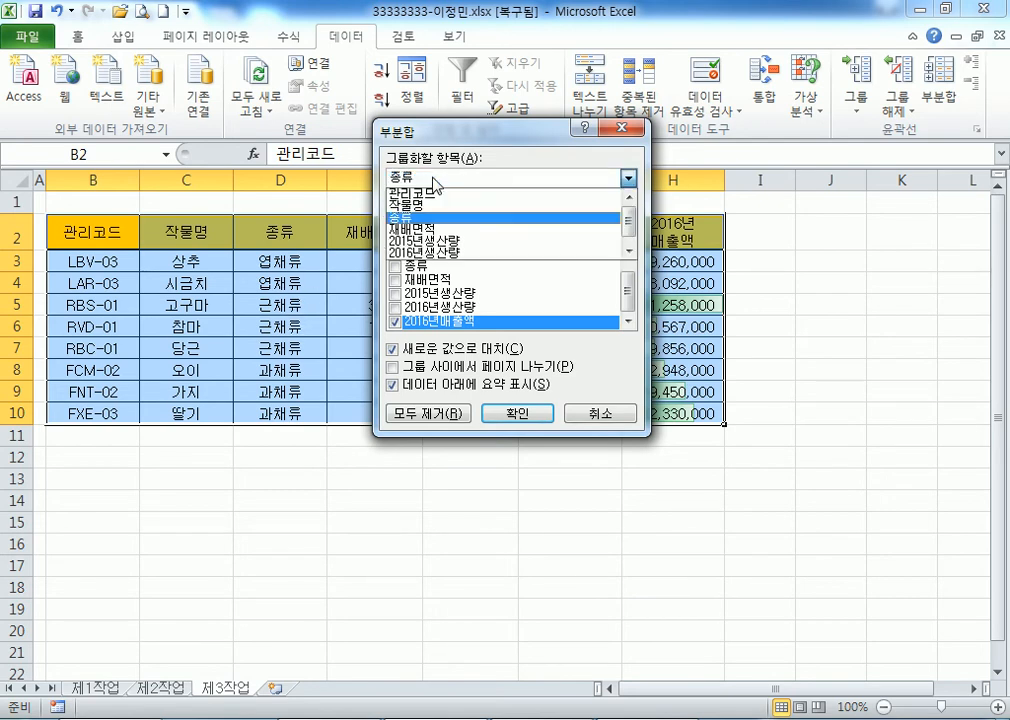
left_click(435, 184)
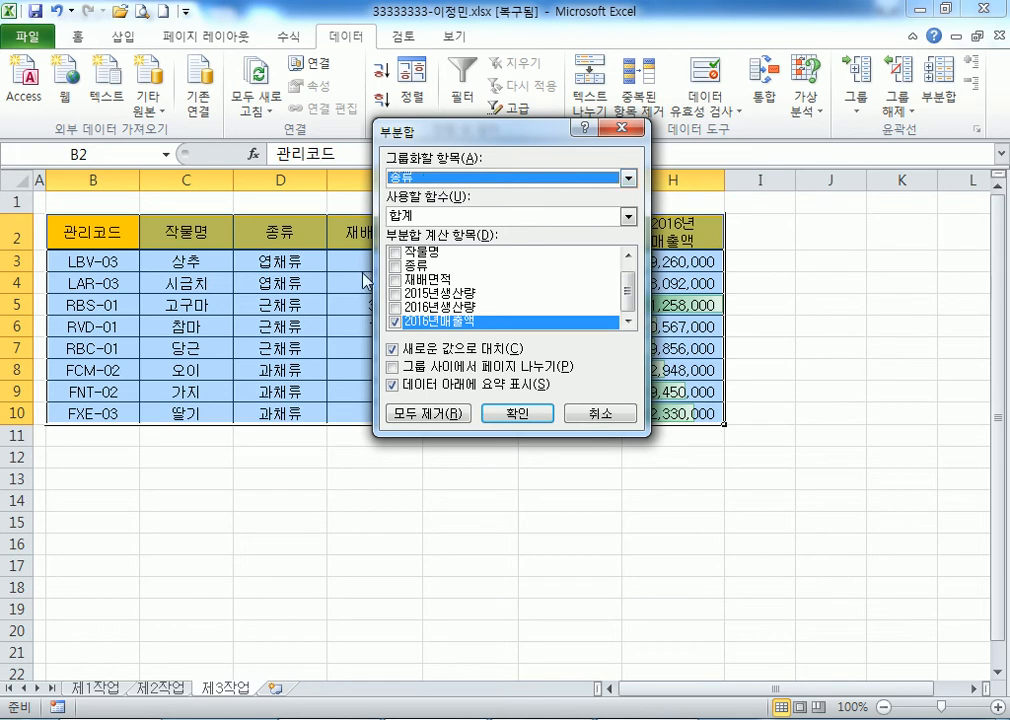
Set the subtotal function to 개수 with 작물명 as the only calculated item, excluding 2016년매출액, and apply it
left_click(392, 324)
left_click(393, 324)
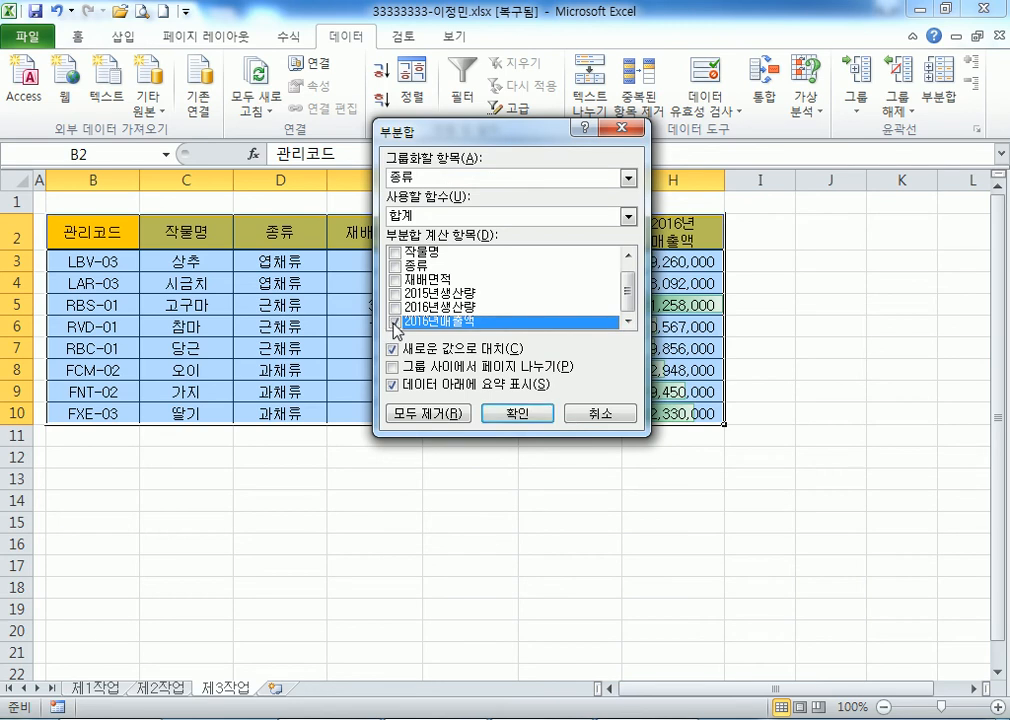
left_click(396, 254)
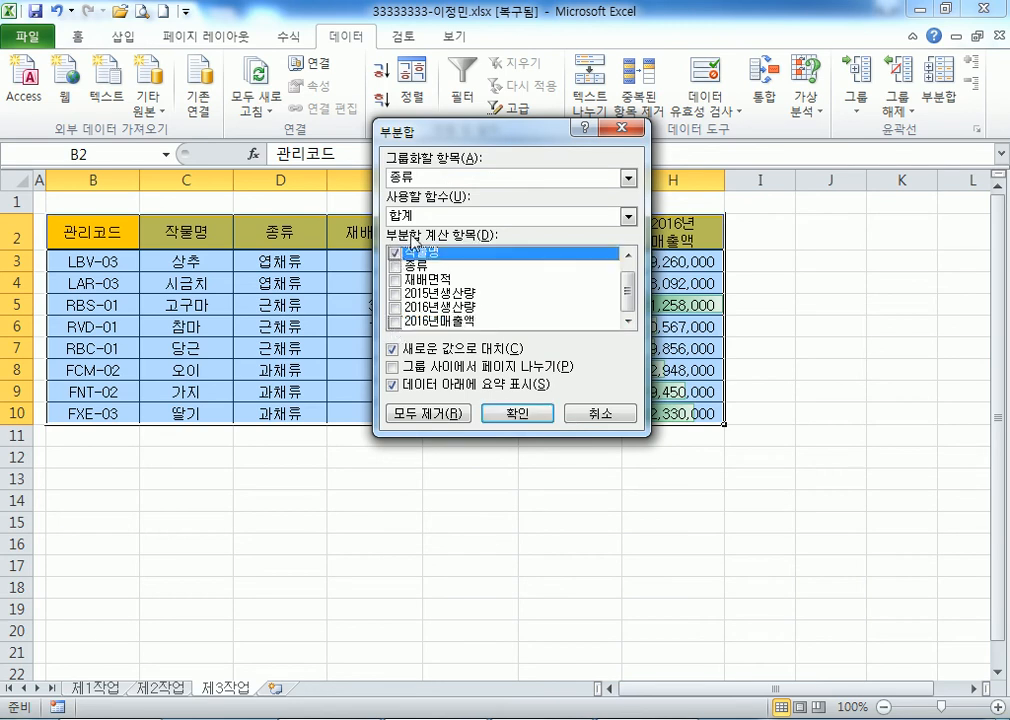
left_click(420, 216)
left_click(416, 241)
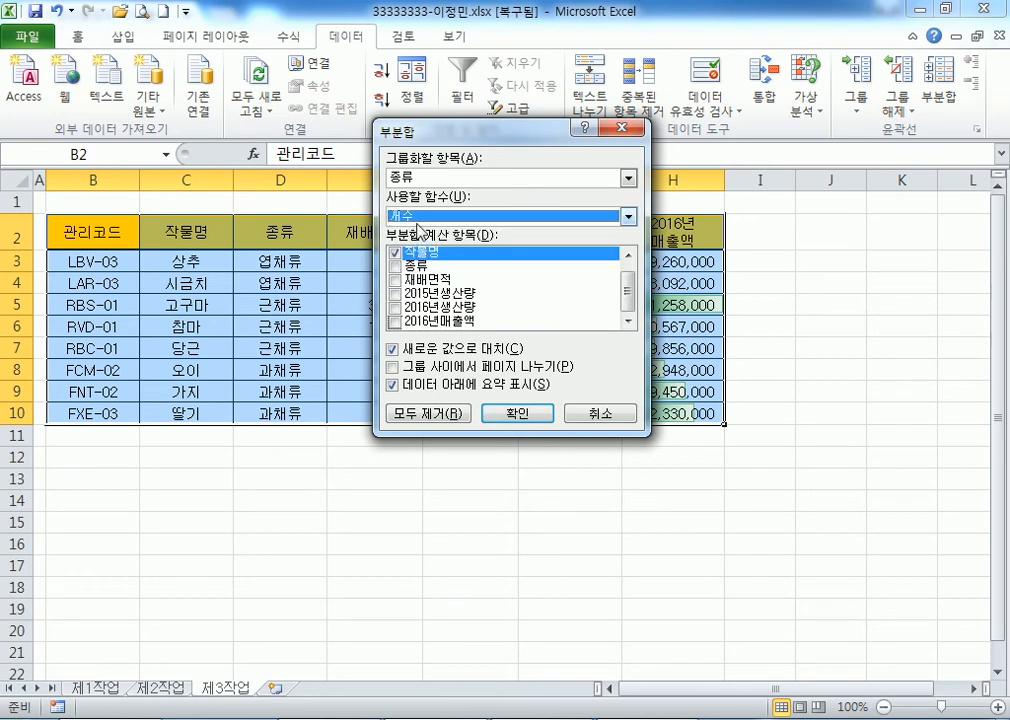
left_click_drag(409, 128, 401, 84)
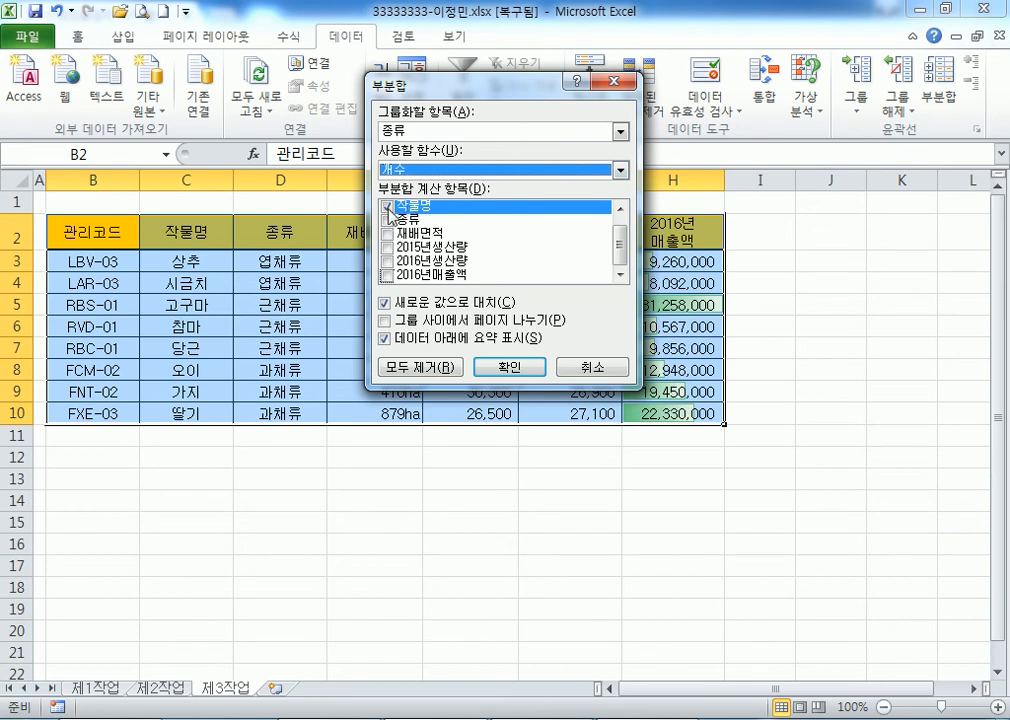
left_click(403, 276)
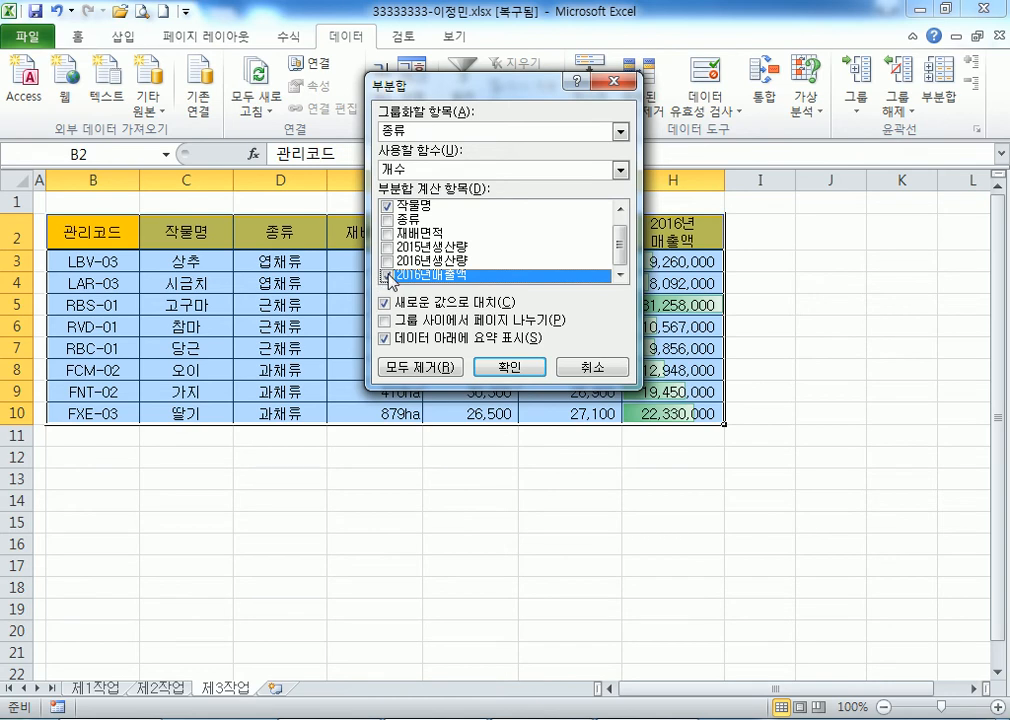
left_click(412, 208)
left_click(416, 171)
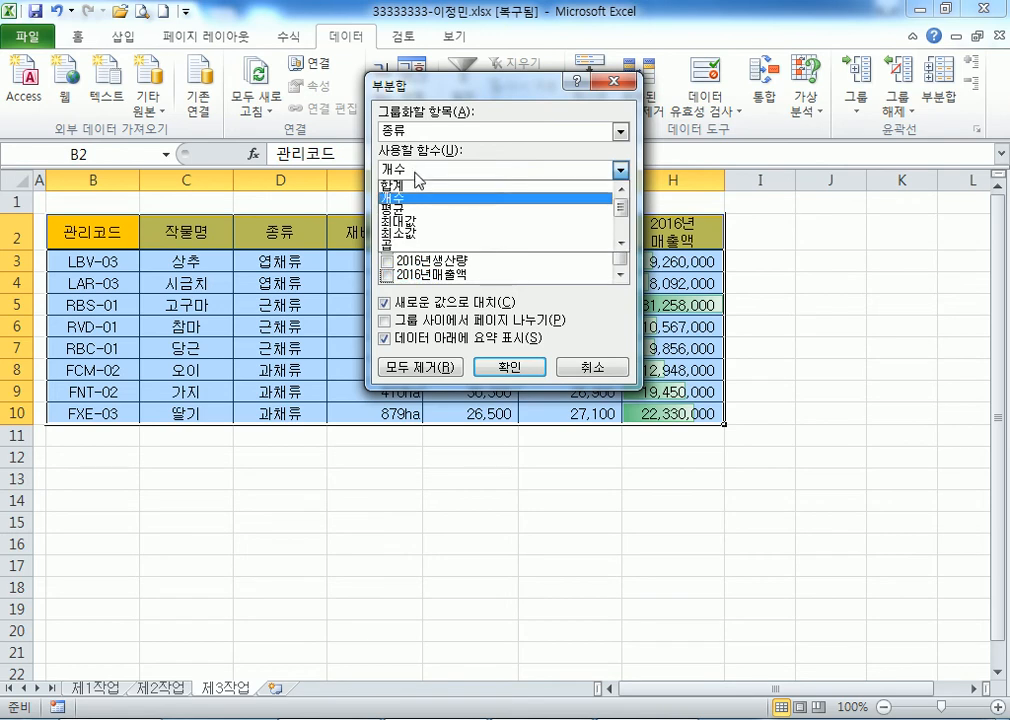
left_click(405, 198)
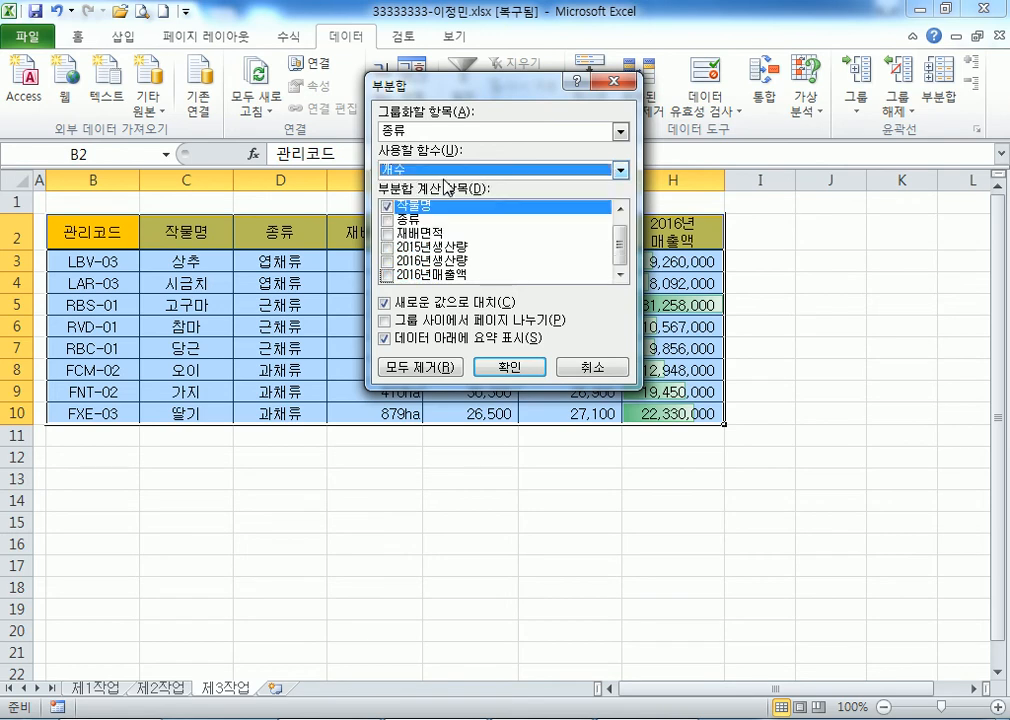
left_click(508, 368)
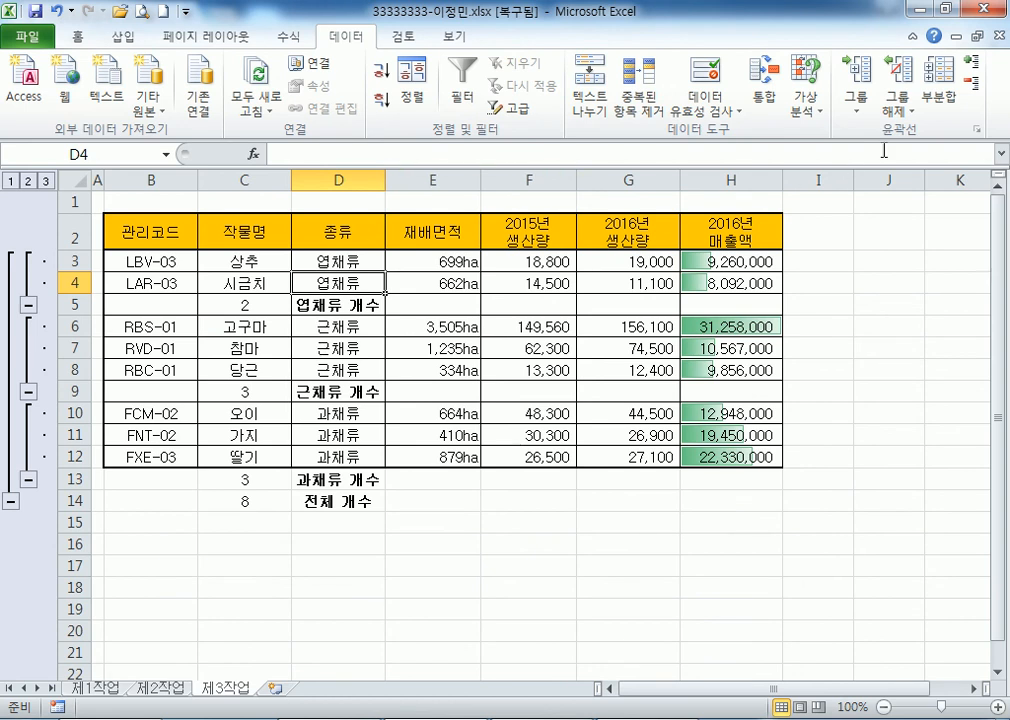
Add a nested subtotal by 종류 using 평균 on 2016년생산량 only, with 새로운 값으로 대치 turned off
left_click(943, 88)
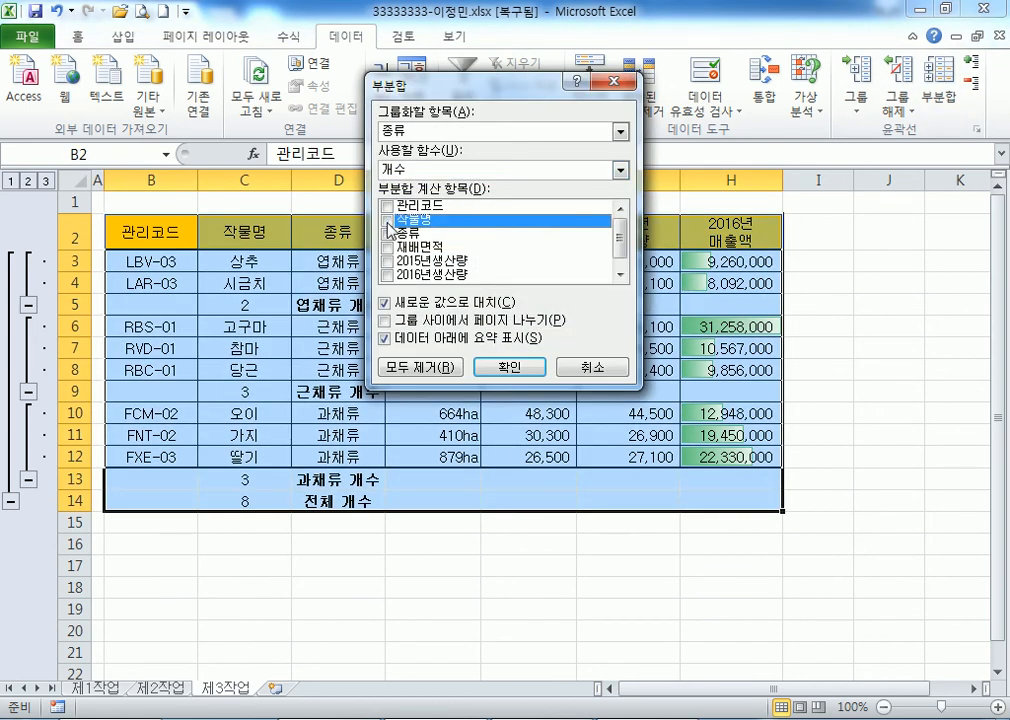
left_click(388, 275)
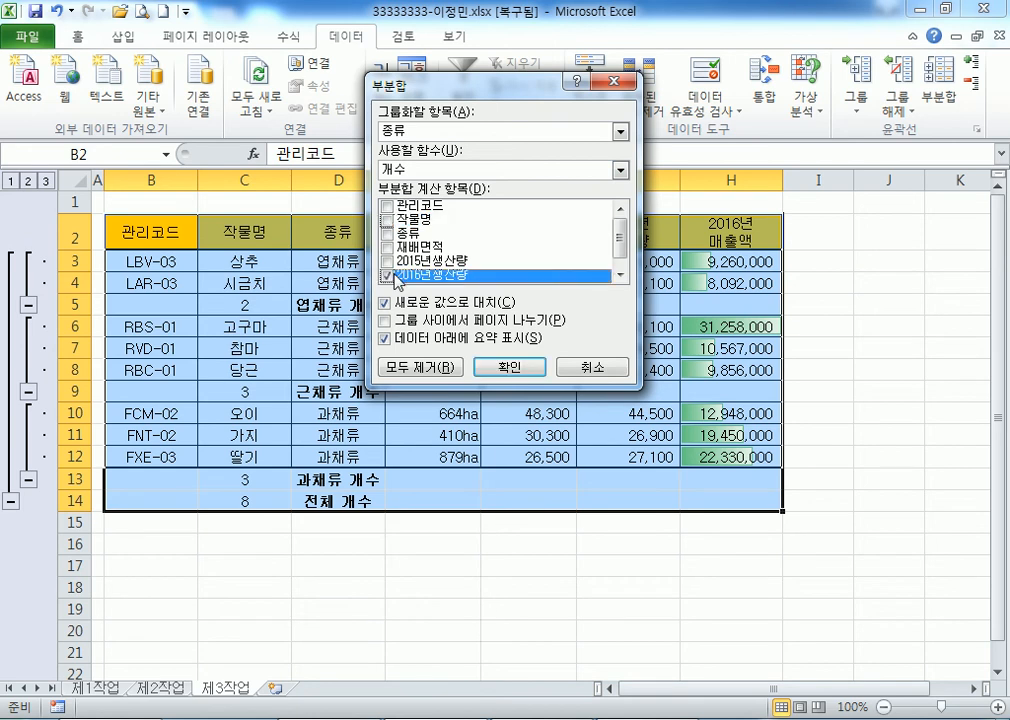
left_click(620, 170)
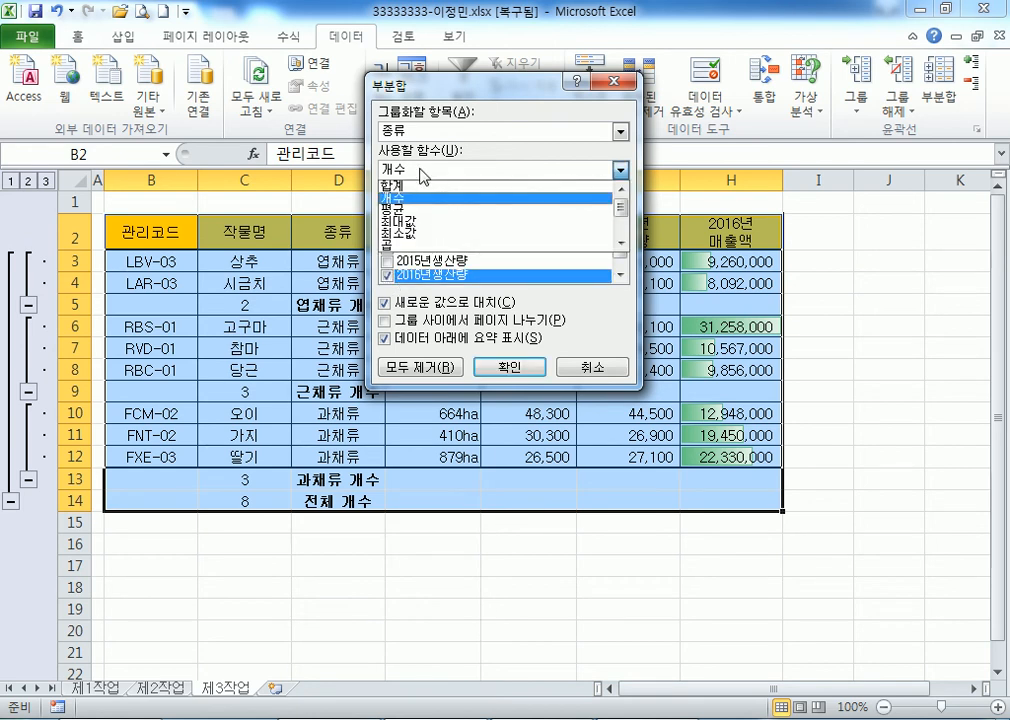
left_click(498, 211)
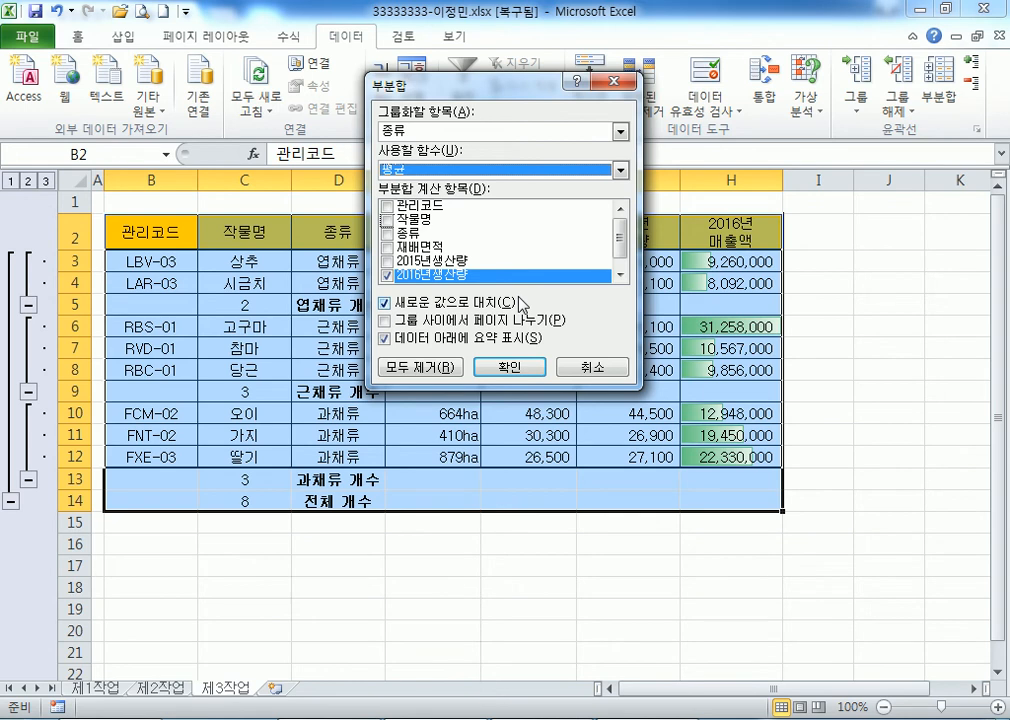
left_click(386, 305)
left_click(386, 304)
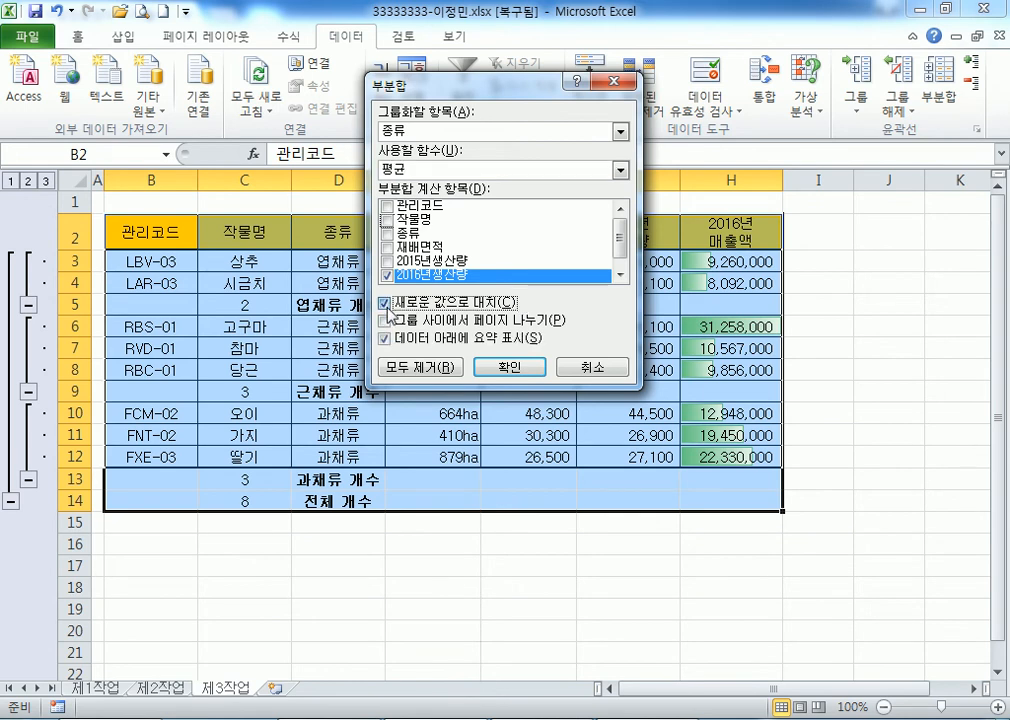
left_click(386, 304)
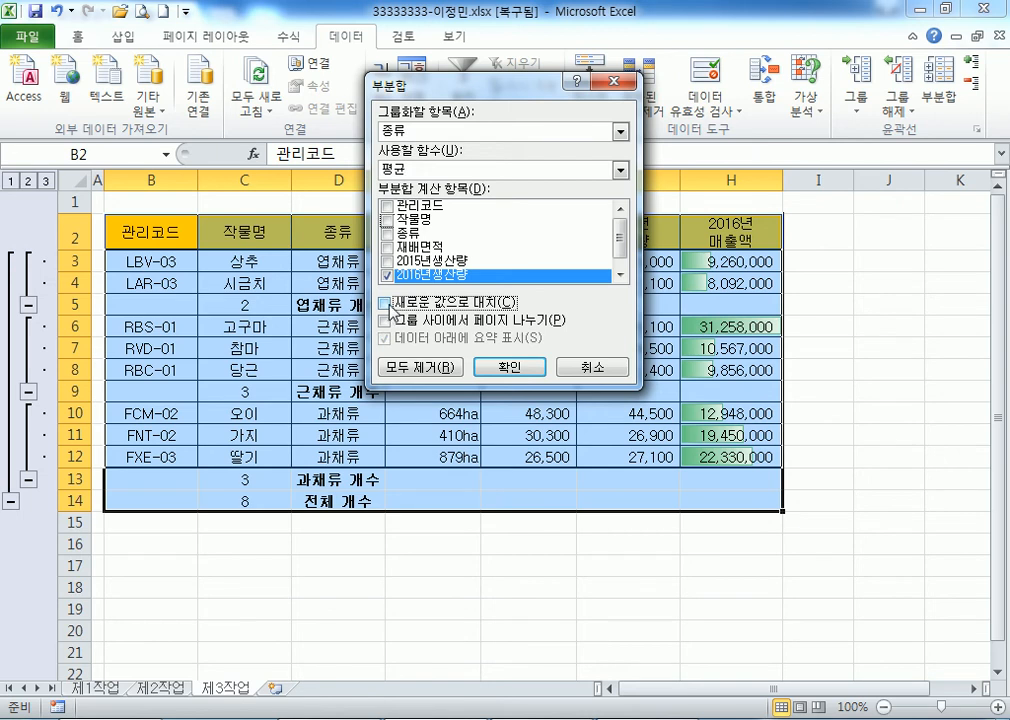
left_click(509, 367)
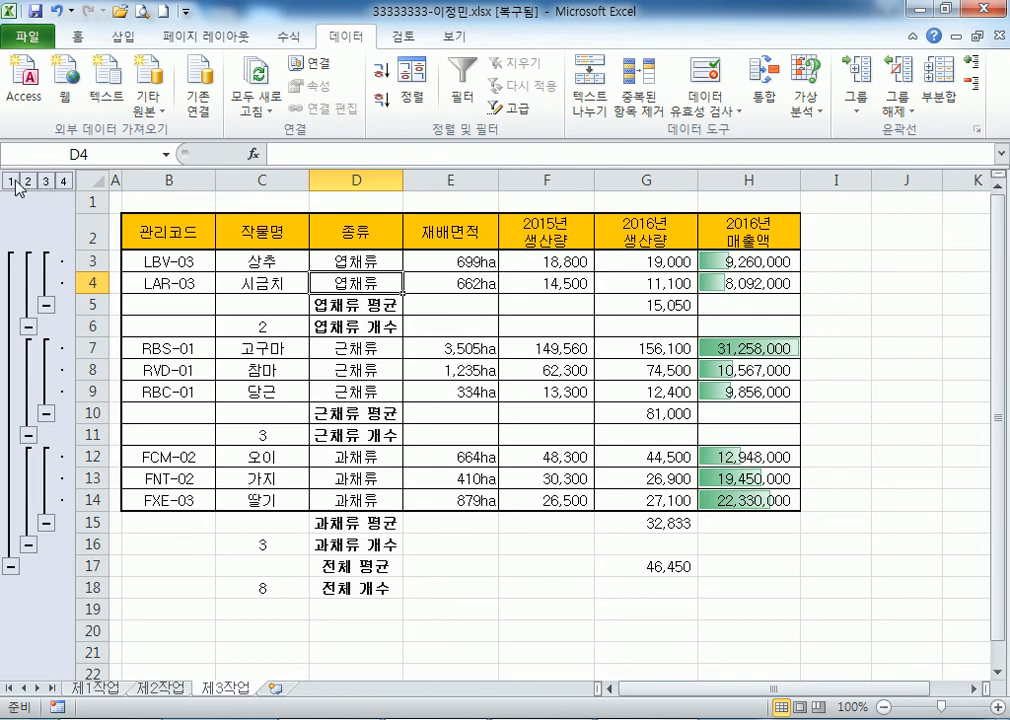
left_click(900, 118)
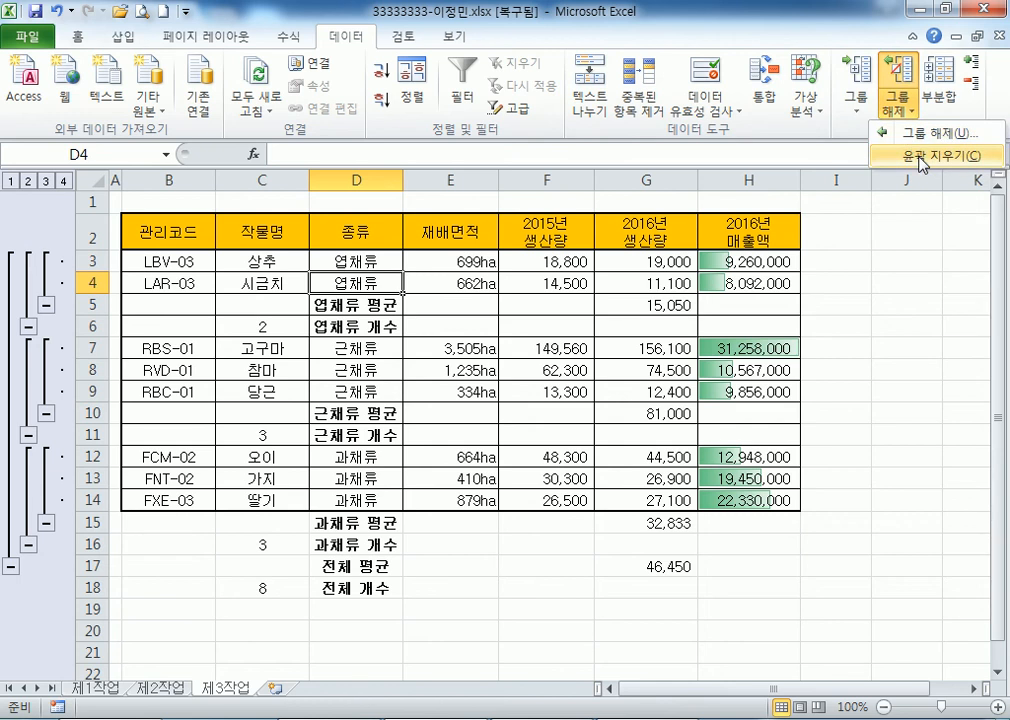
left_click(918, 133)
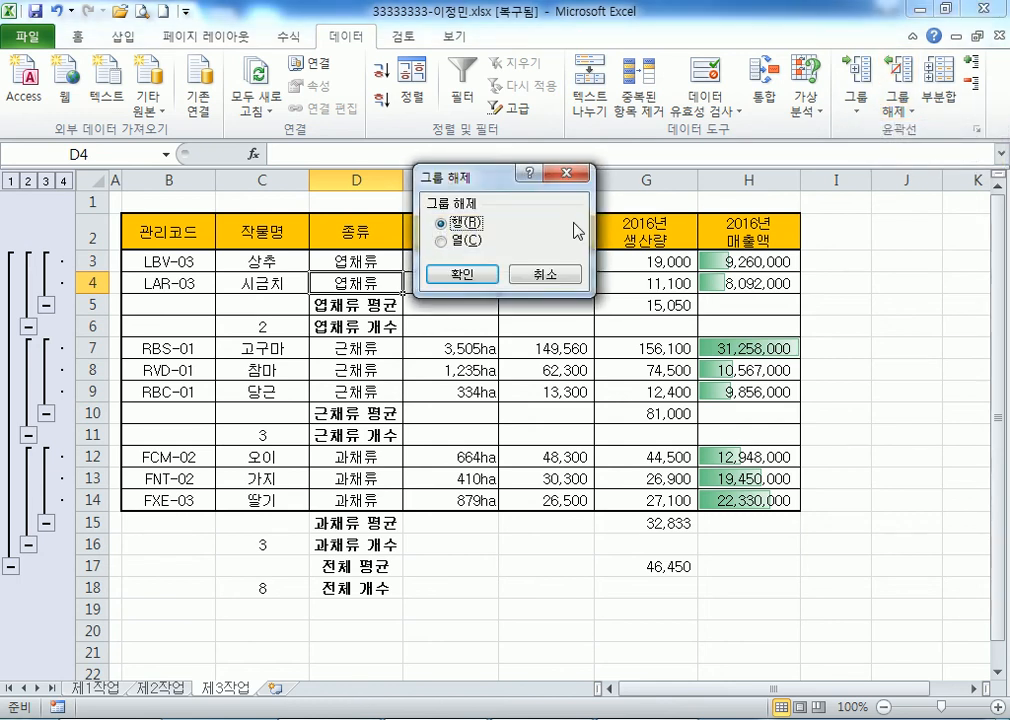
left_click(546, 276)
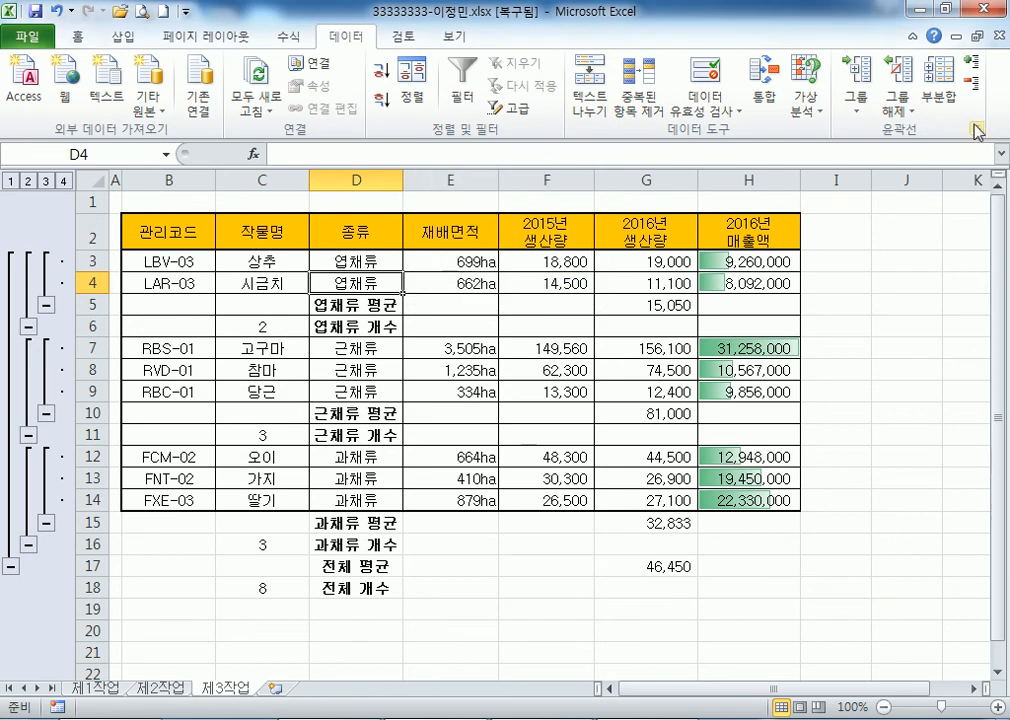
left_click(901, 73)
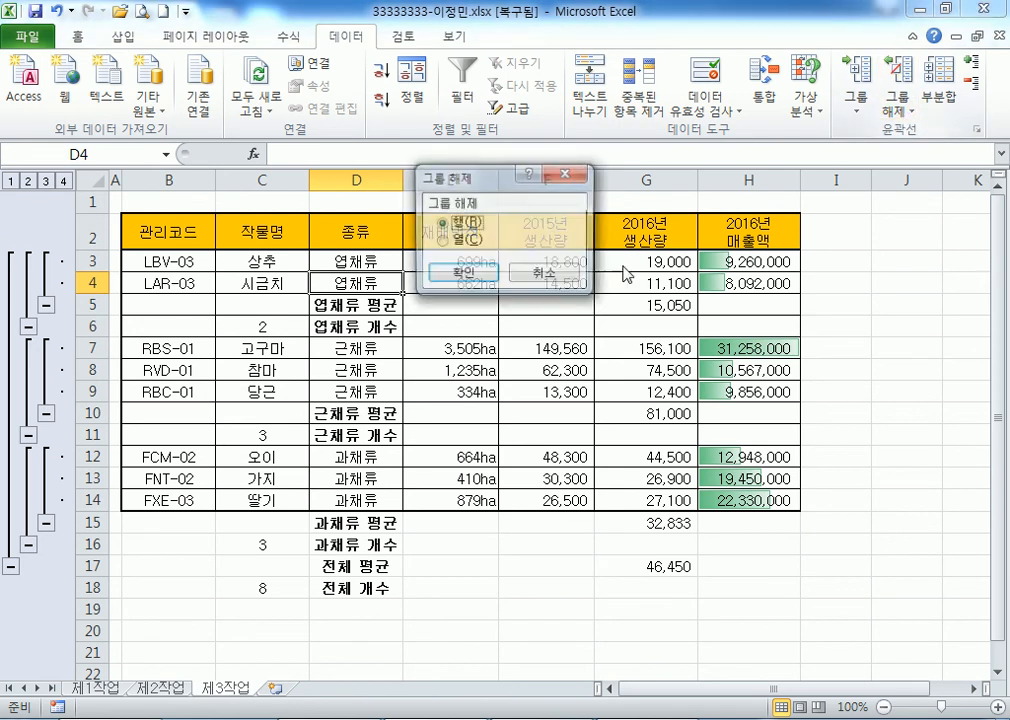
left_click(546, 276)
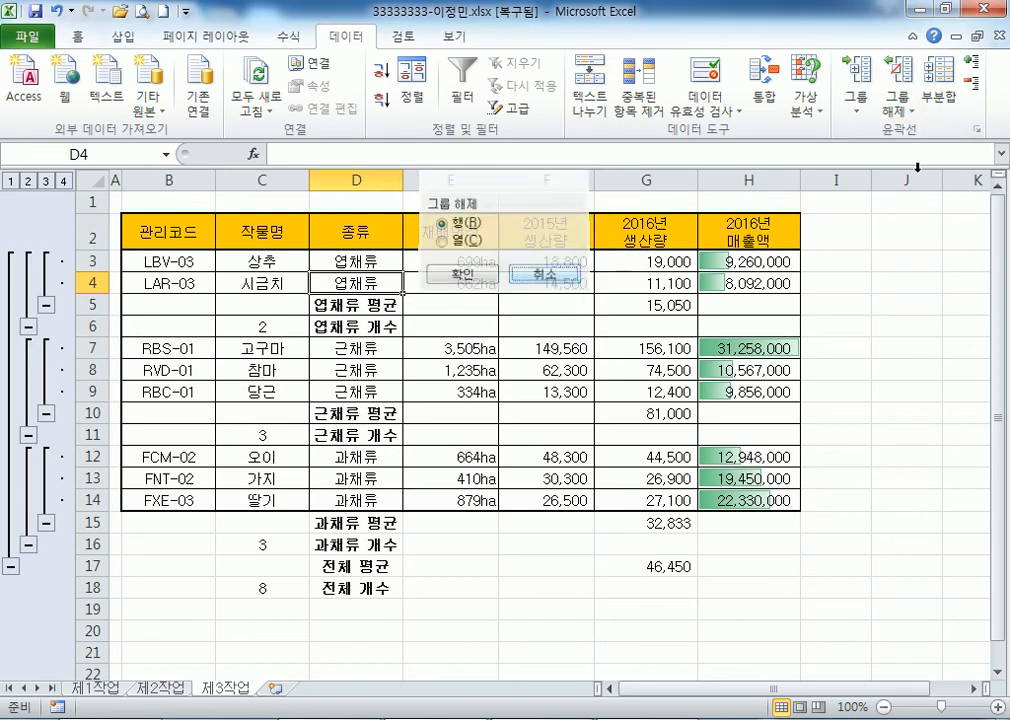
Clear the outline from the subtotalled table while keeping its subtotal rows
left_click(905, 112)
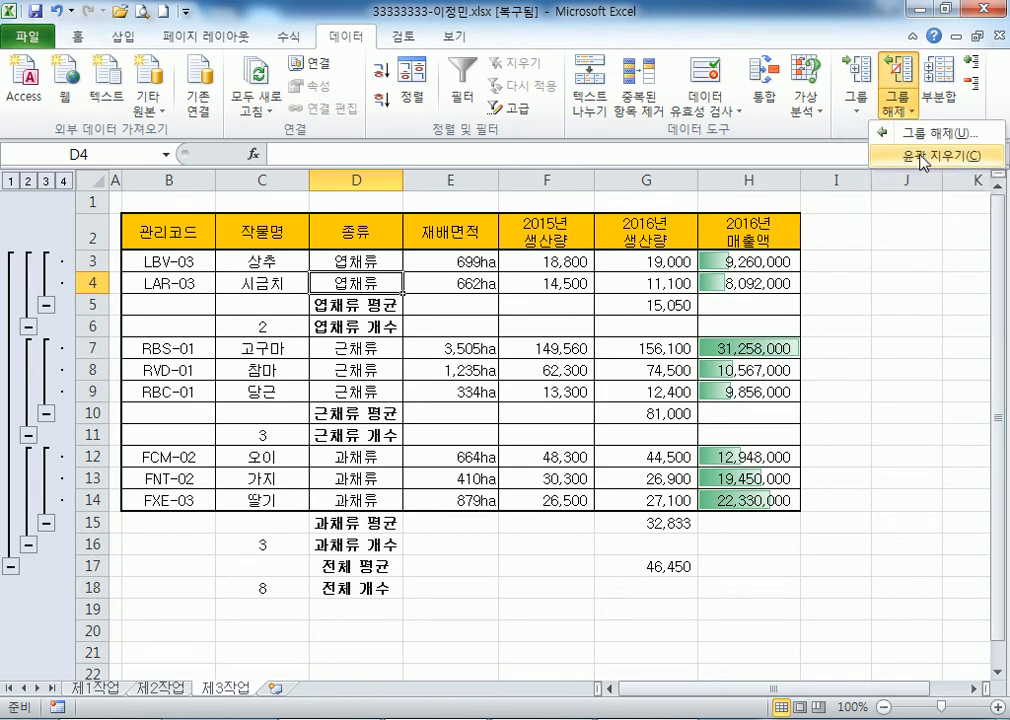
left_click(921, 158)
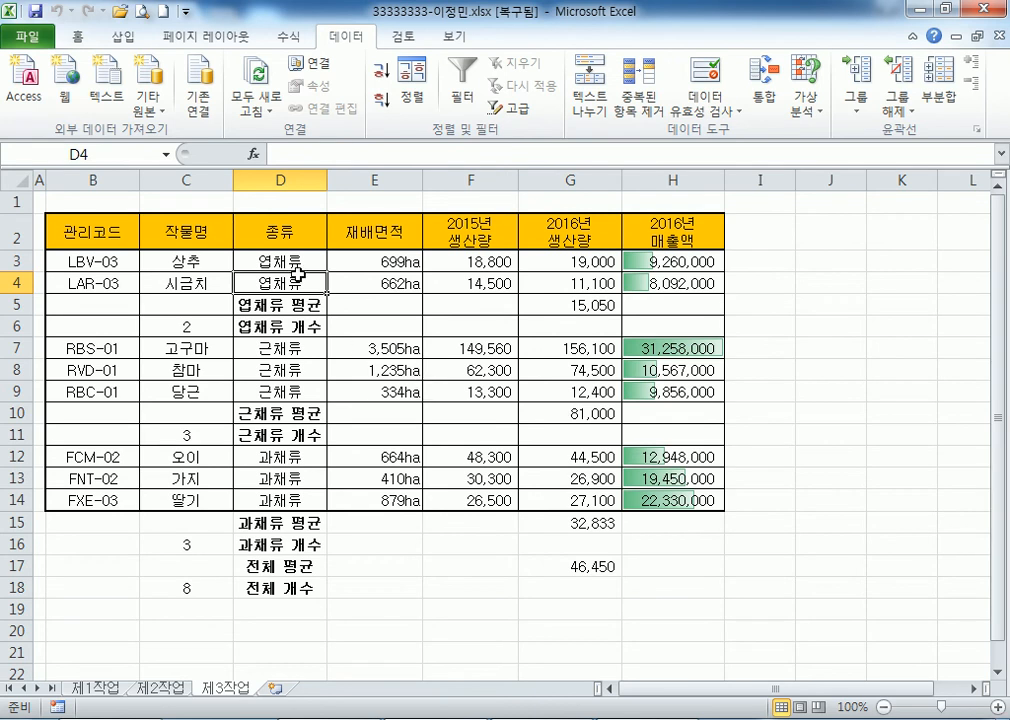
left_click(278, 179)
left_click(298, 340)
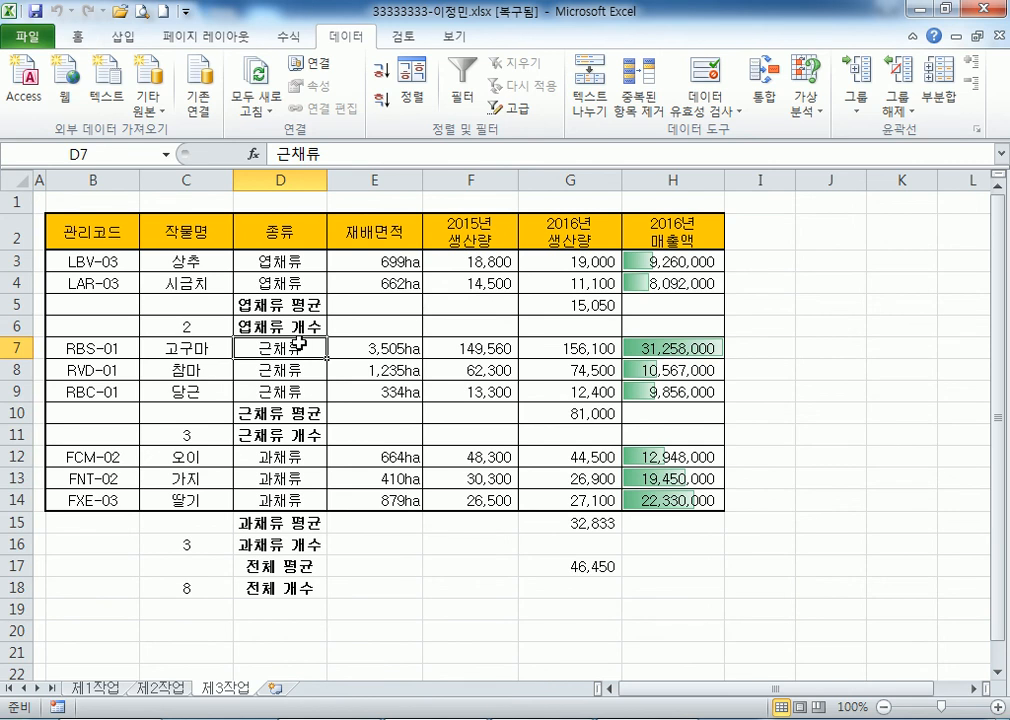
Review the overall sales average, the filter criteria and the extracted table on sheet 제2작업, and return to sheet 제3작업
left_click(160, 688)
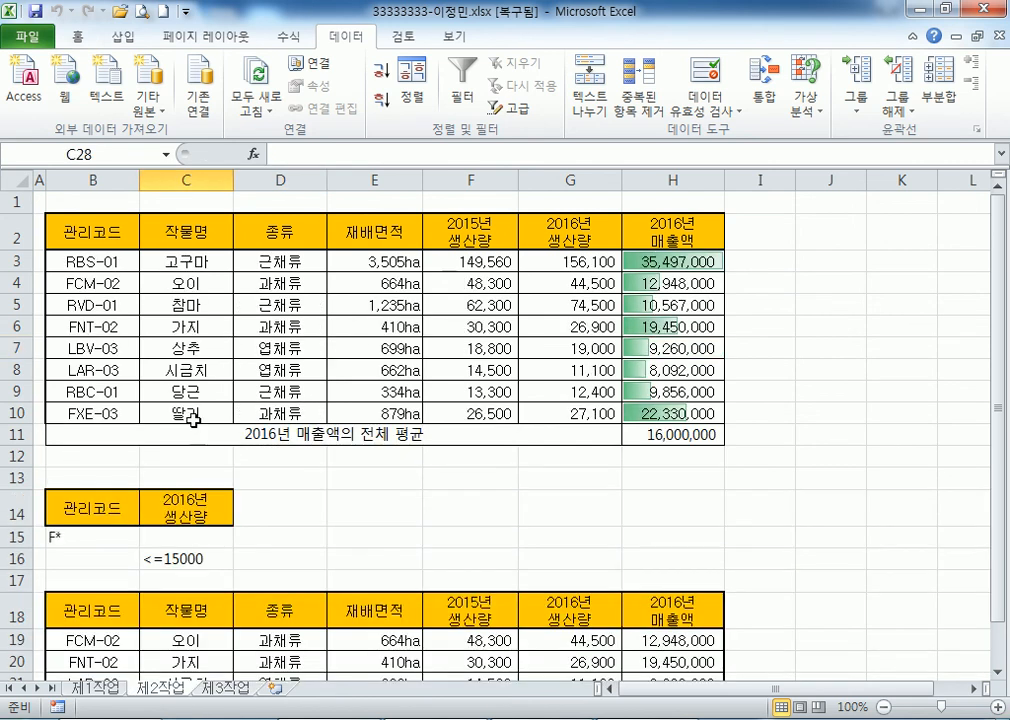
left_click(272, 437)
left_click(699, 437)
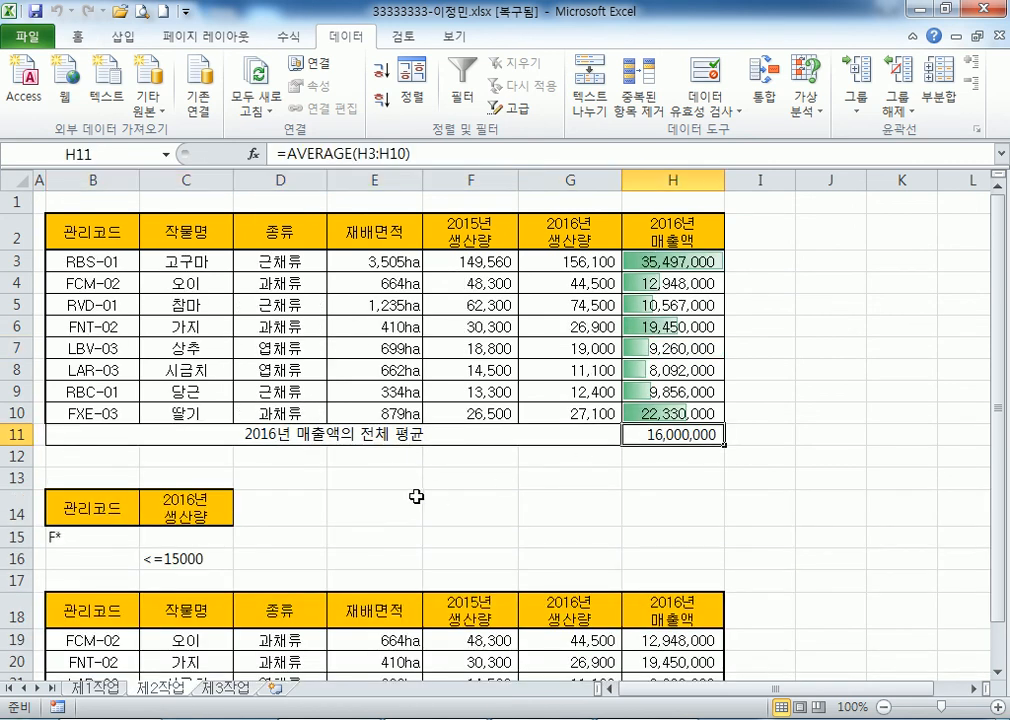
scroll(415, 496, "down", 3)
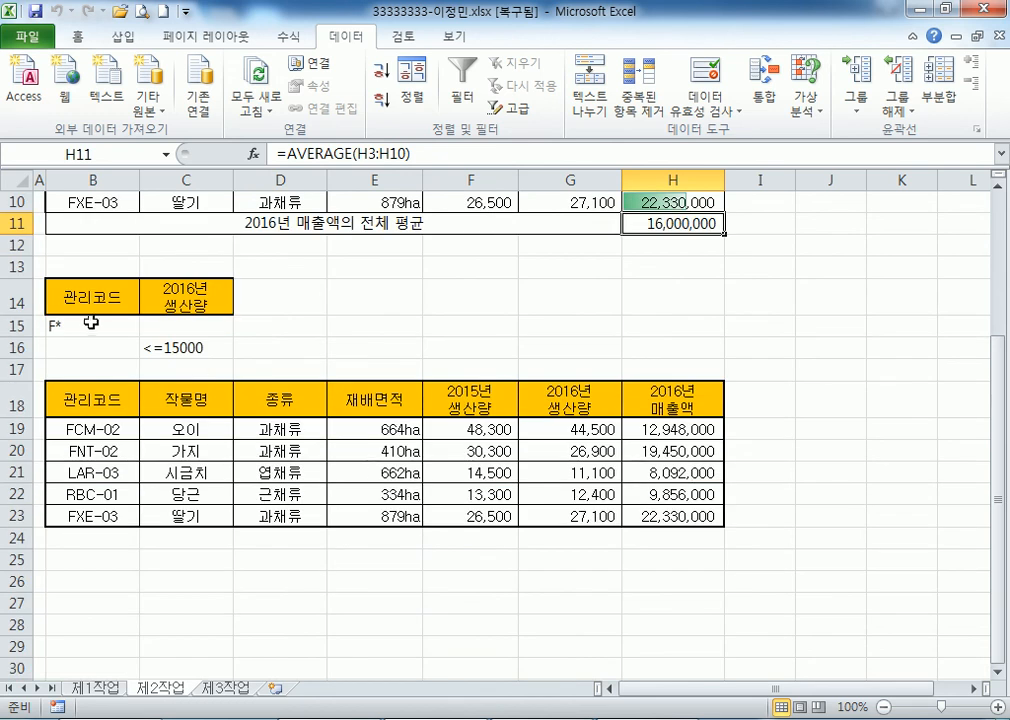
left_click_drag(90, 325, 158, 345)
left_click(112, 343)
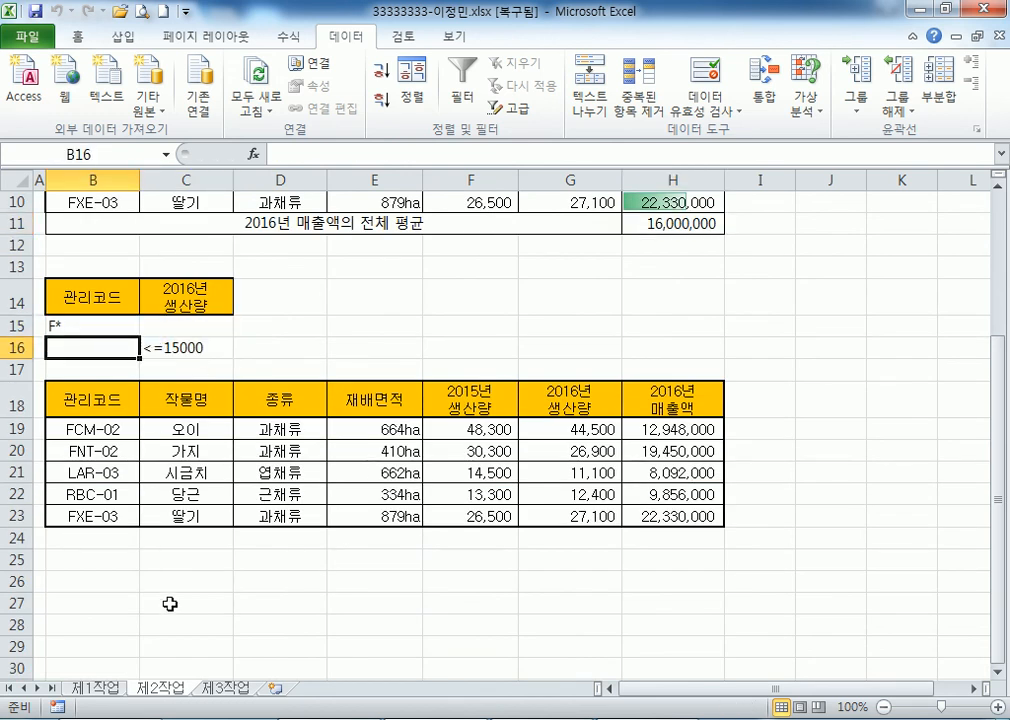
left_click(224, 688)
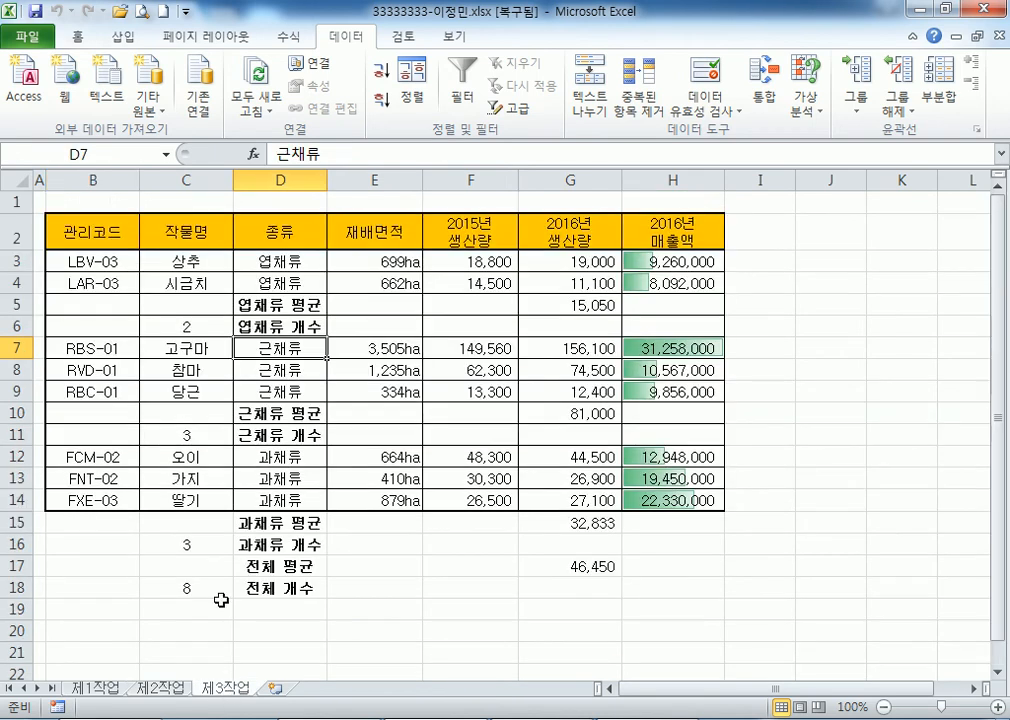
left_click(369, 296)
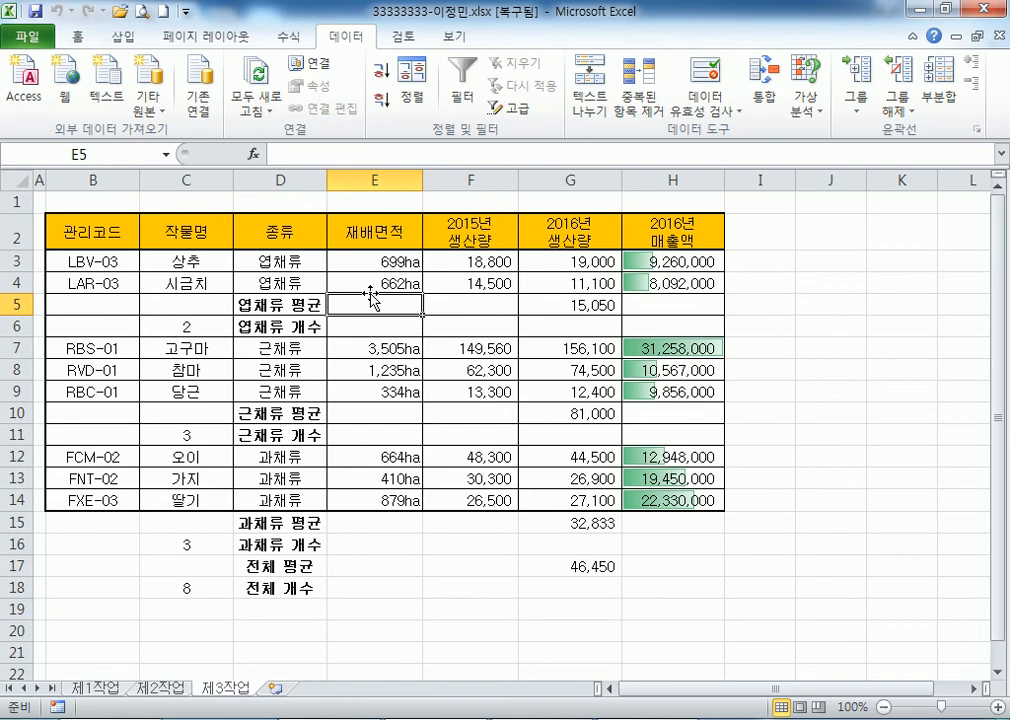
left_click_drag(276, 232, 733, 456)
left_click(283, 222)
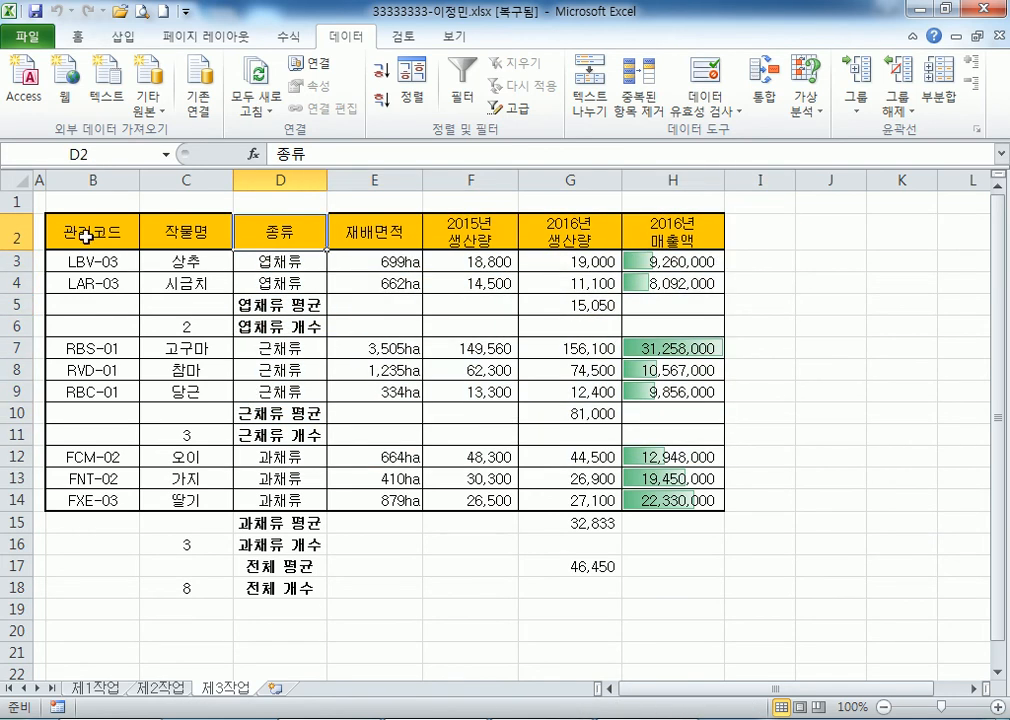
left_click(938, 92)
left_click(522, 367)
left_click(390, 312)
Remove all subtotals from the crop table on sheet 제3작업
scroll(514, 402, "up", 4)
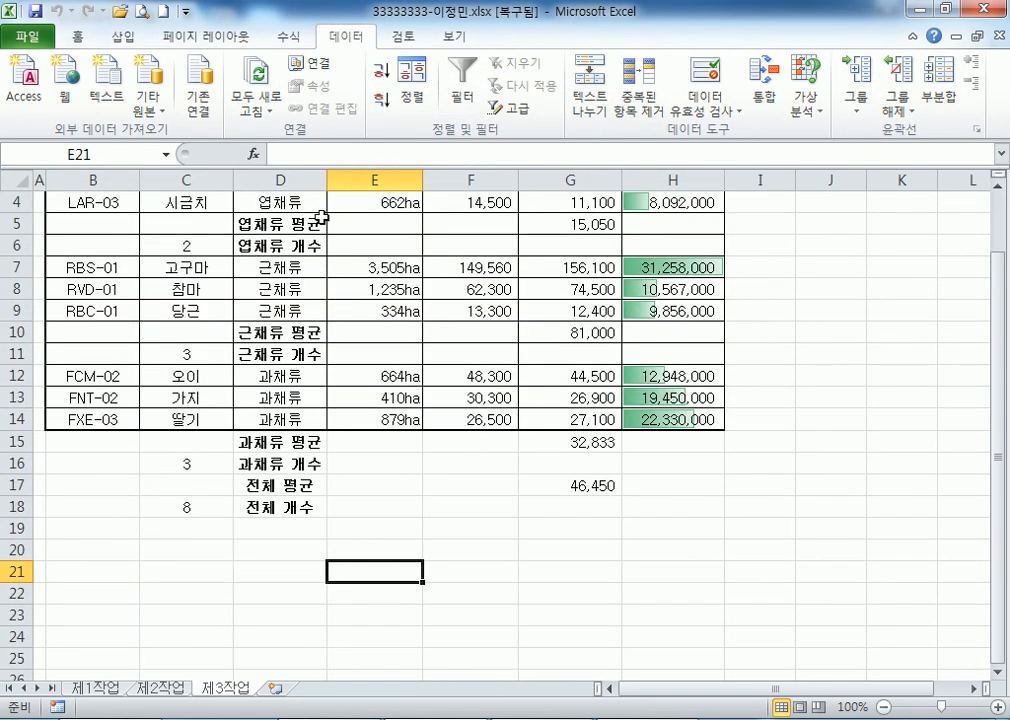
left_click(280, 205)
scroll(280, 205, "up", 1)
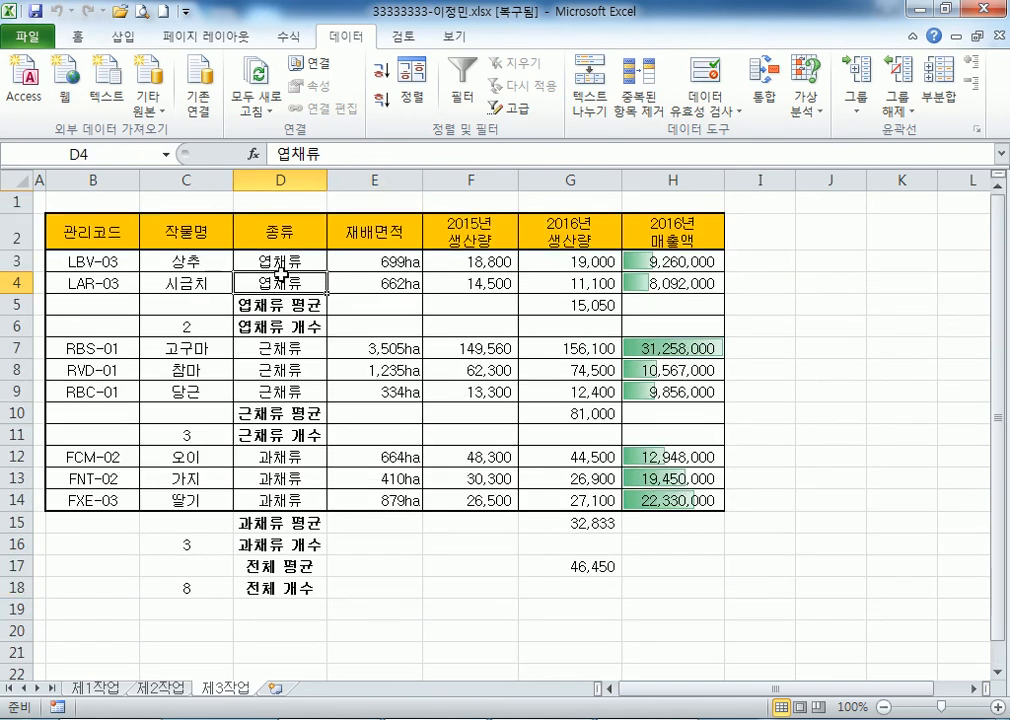
left_click(948, 100)
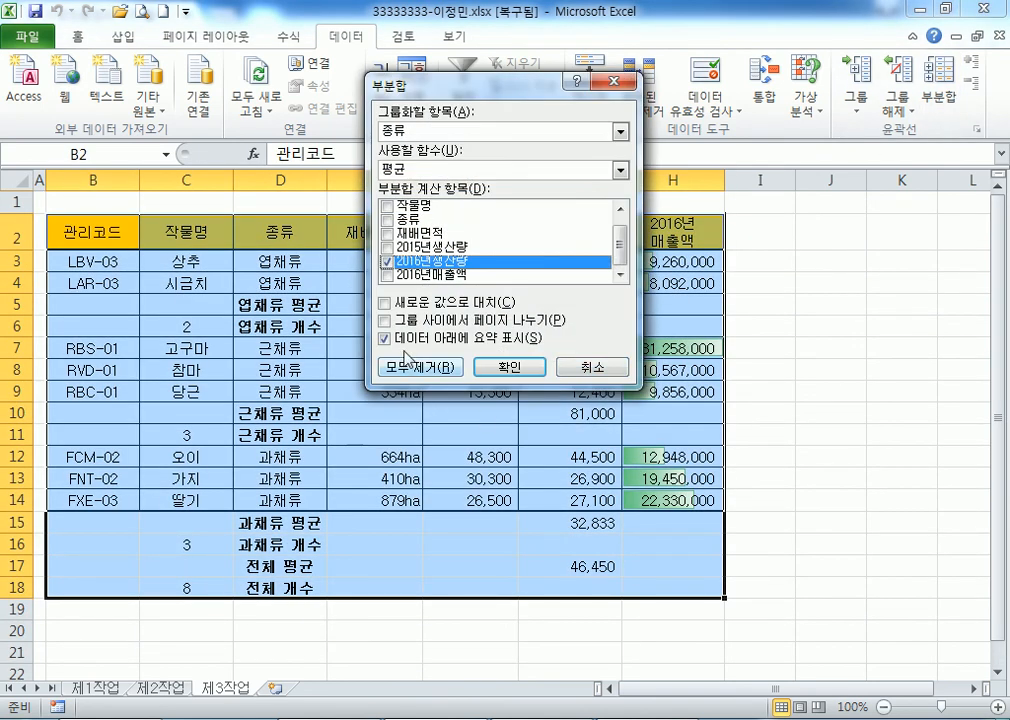
left_click(413, 370)
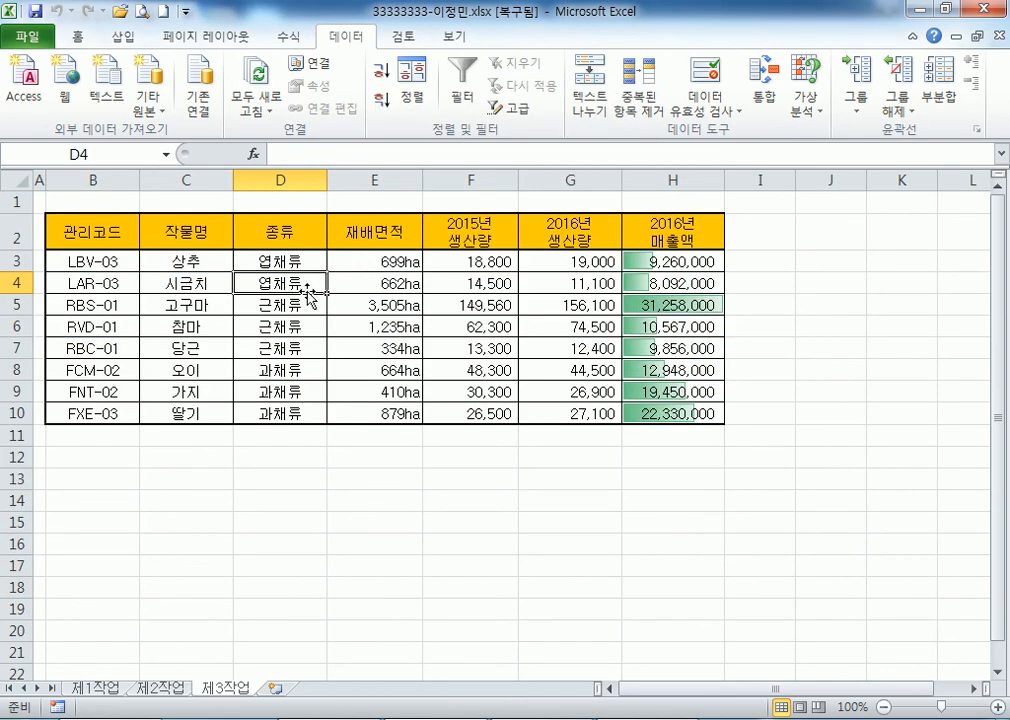
Subtotal the table by 종류 with the 개수 function on 작물명 only, excluding 2016년생산량
left_click(947, 100)
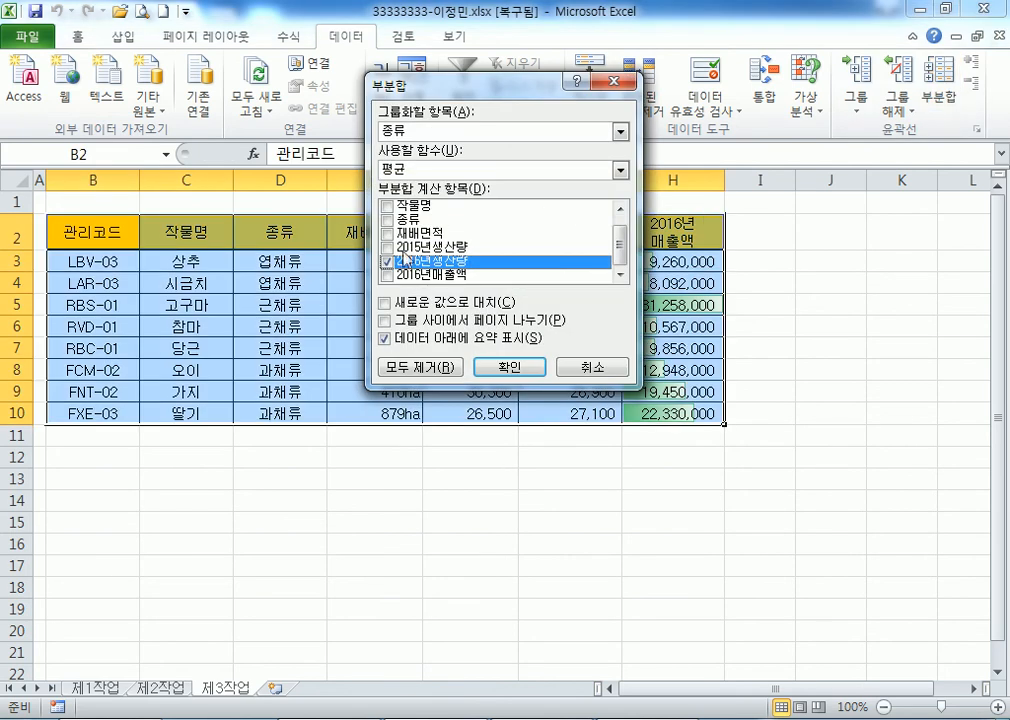
left_click(429, 133)
left_click(428, 132)
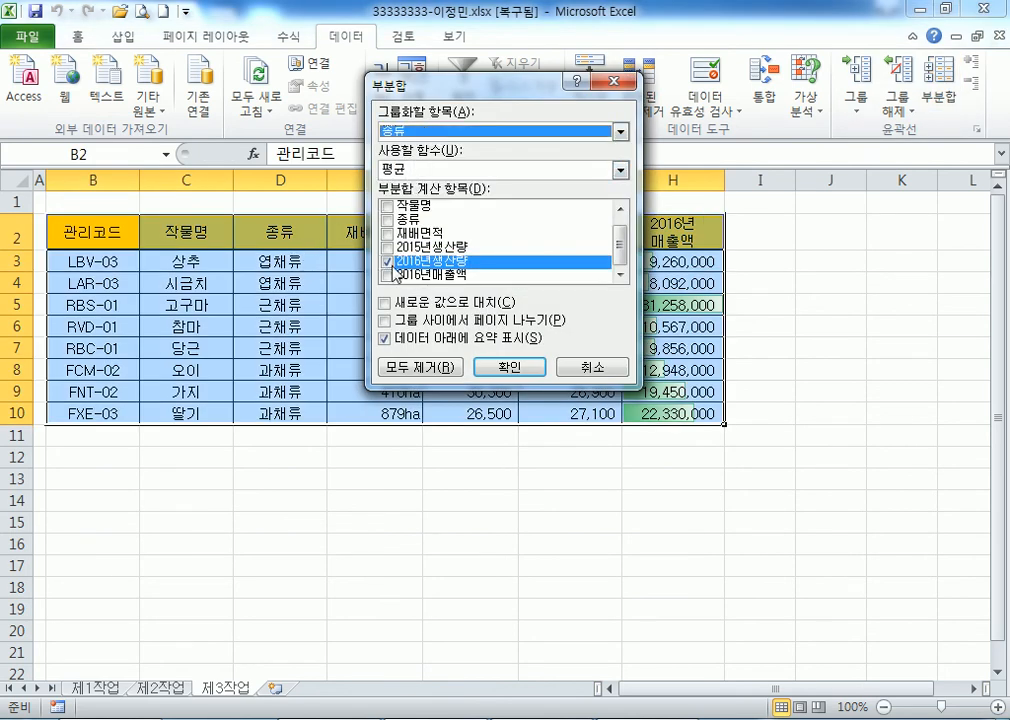
left_click(387, 261)
left_click(387, 206)
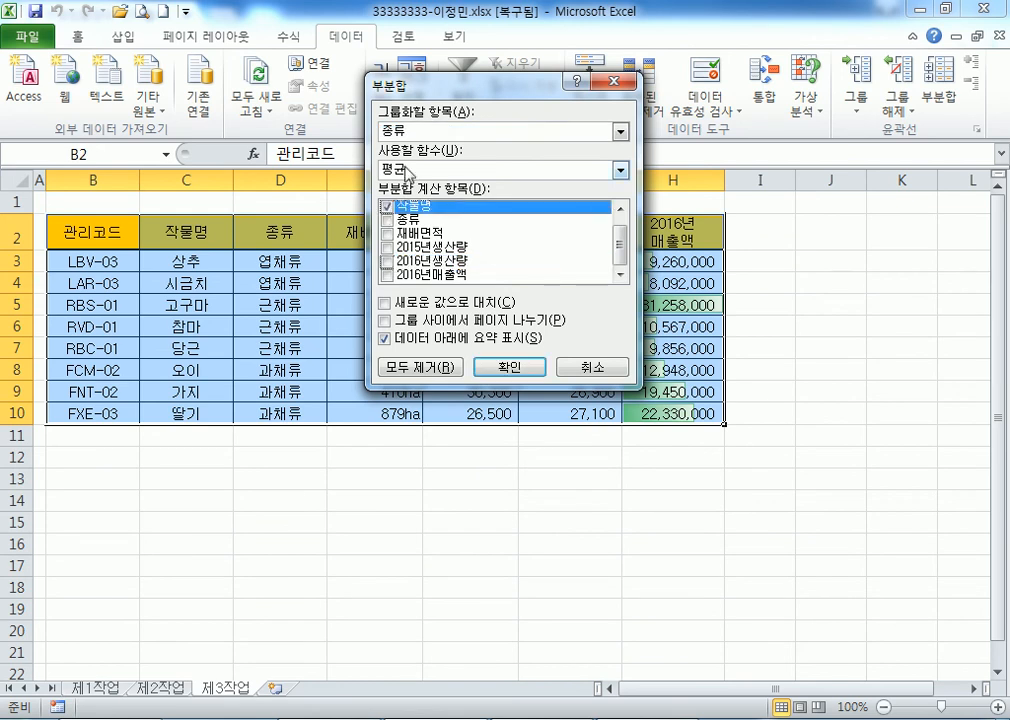
left_click(405, 169)
left_click(414, 197)
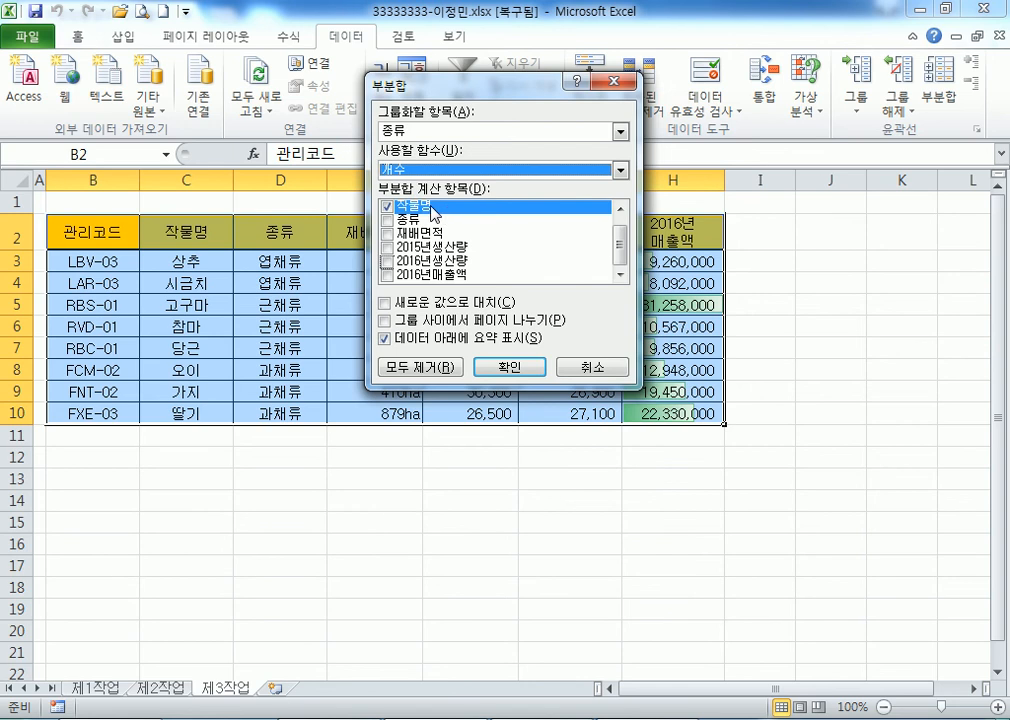
left_click(509, 367)
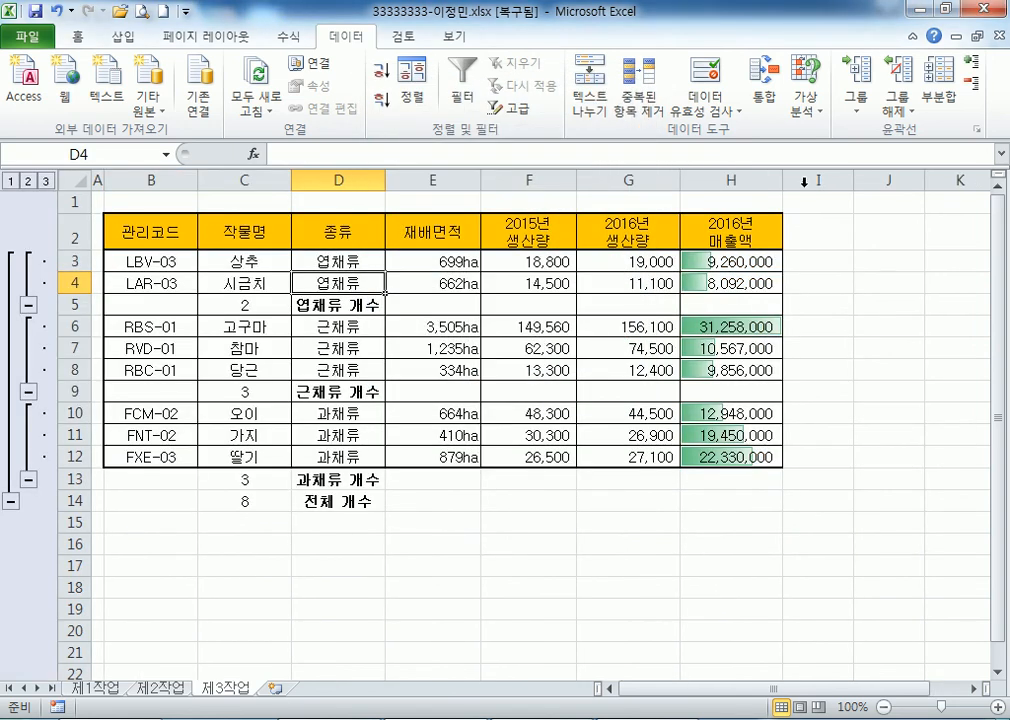
Add a second subtotal by 종류 with the 평균 function on 2016년생산량 only, keeping the existing count subtotals
left_click(940, 93)
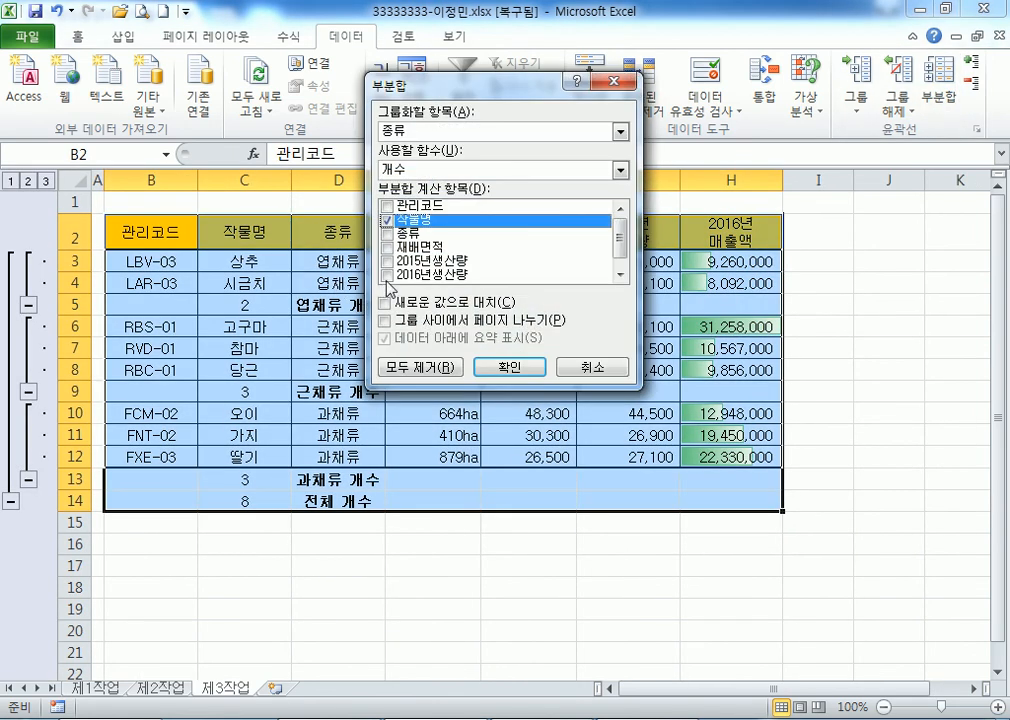
left_click(386, 276)
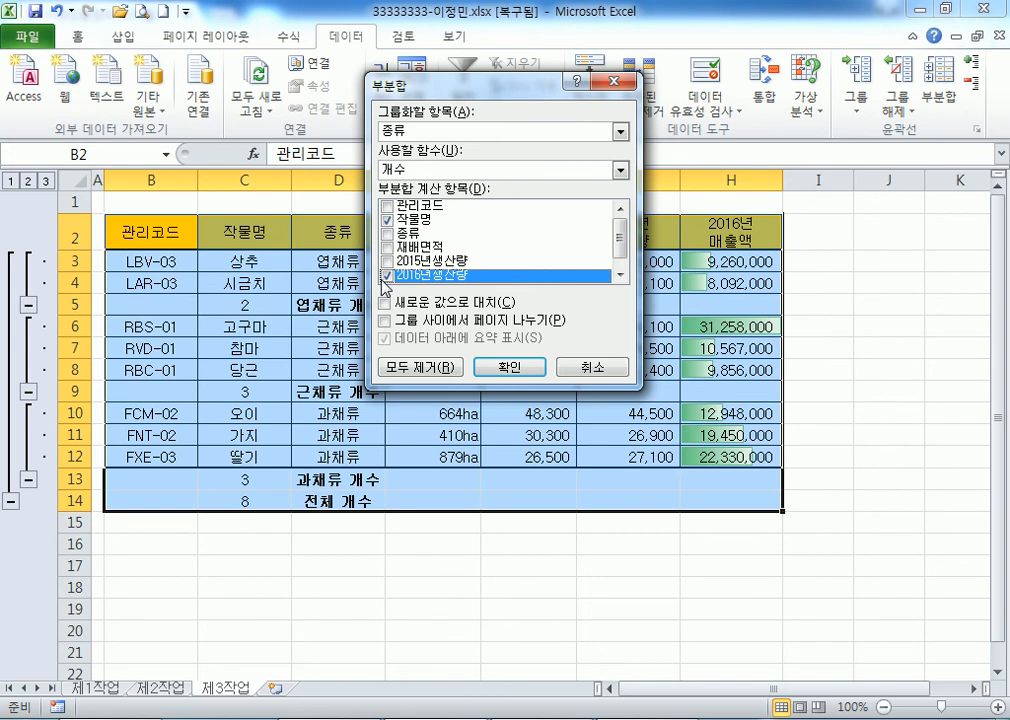
left_click(400, 220)
left_click(438, 172)
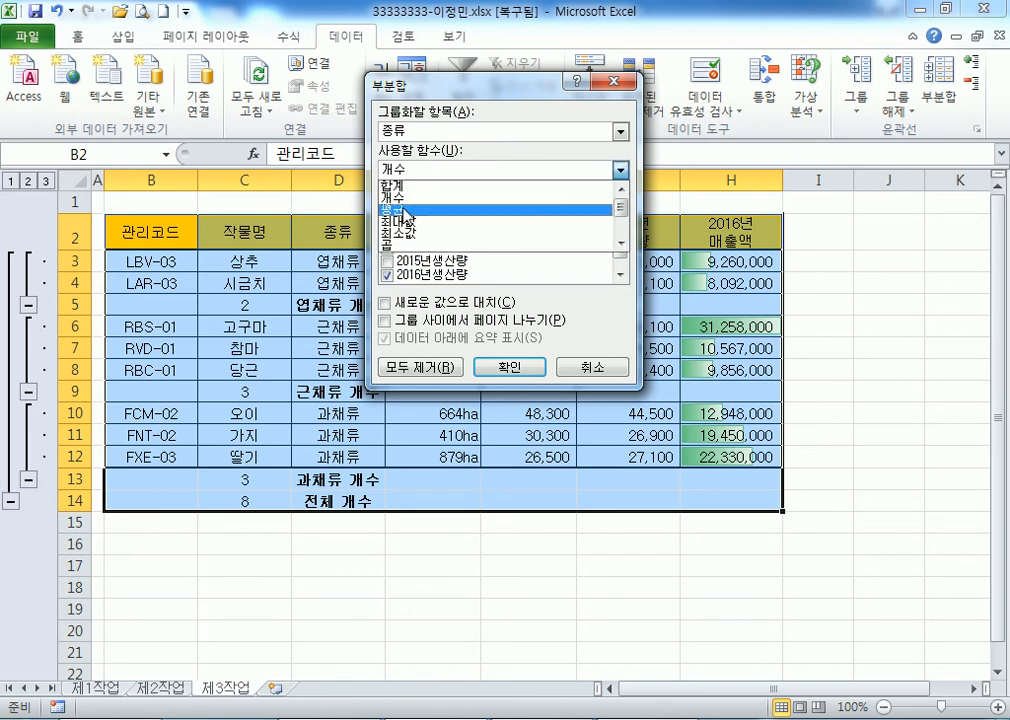
left_click(403, 208)
left_click(385, 302)
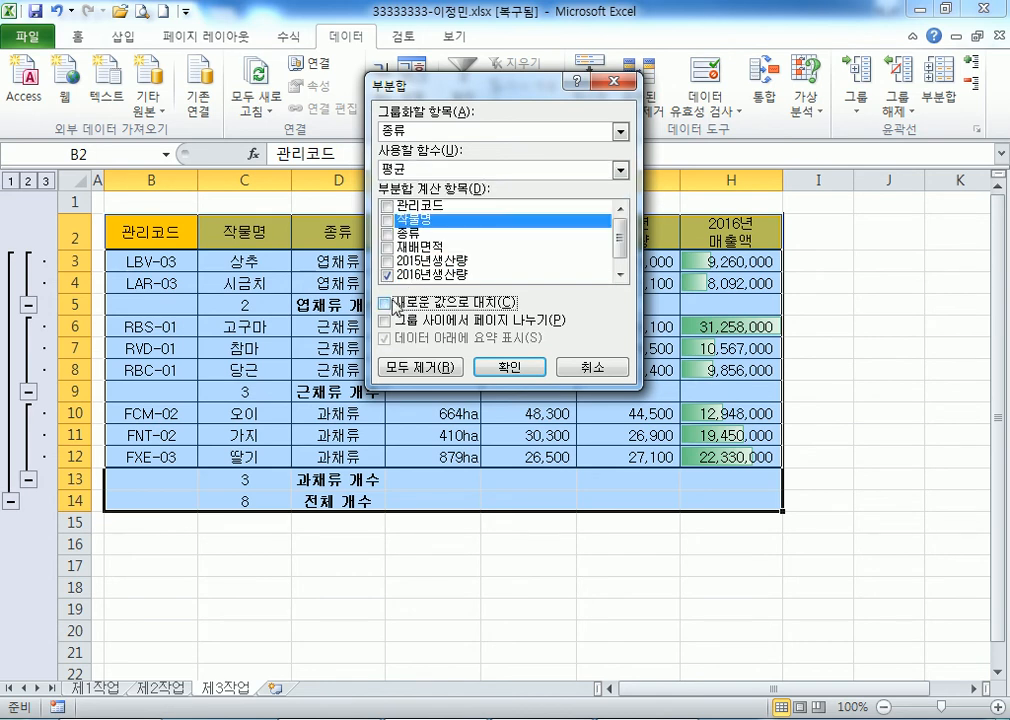
left_click(512, 370)
left_click(356, 283)
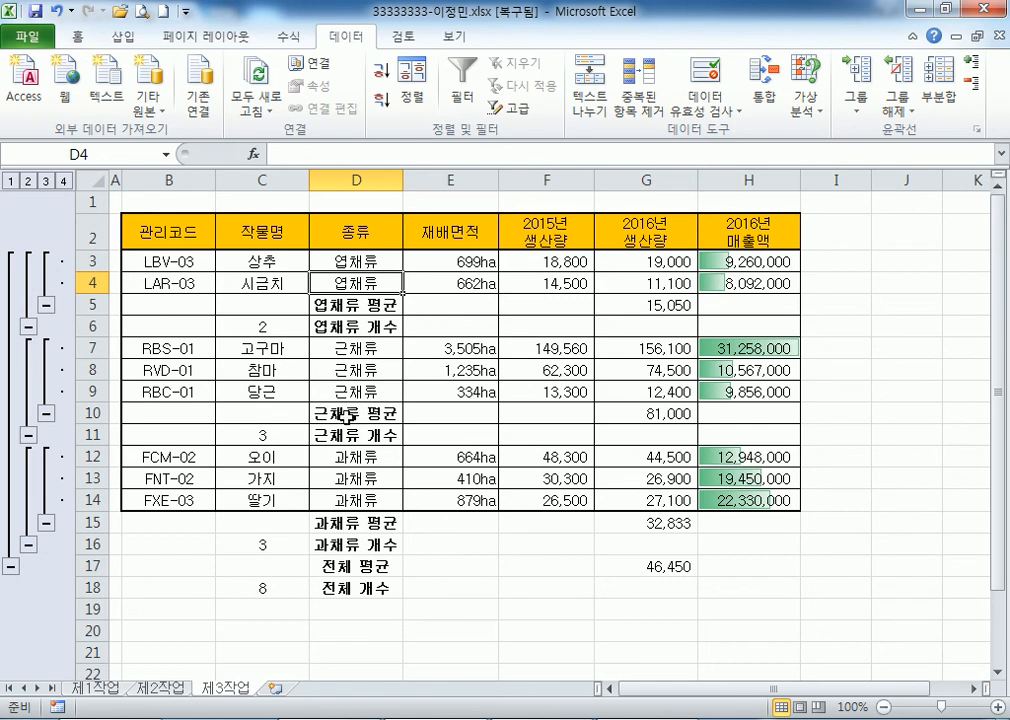
Clear the outline from the subtotalled crop table while keeping its average and count rows
left_click(945, 105)
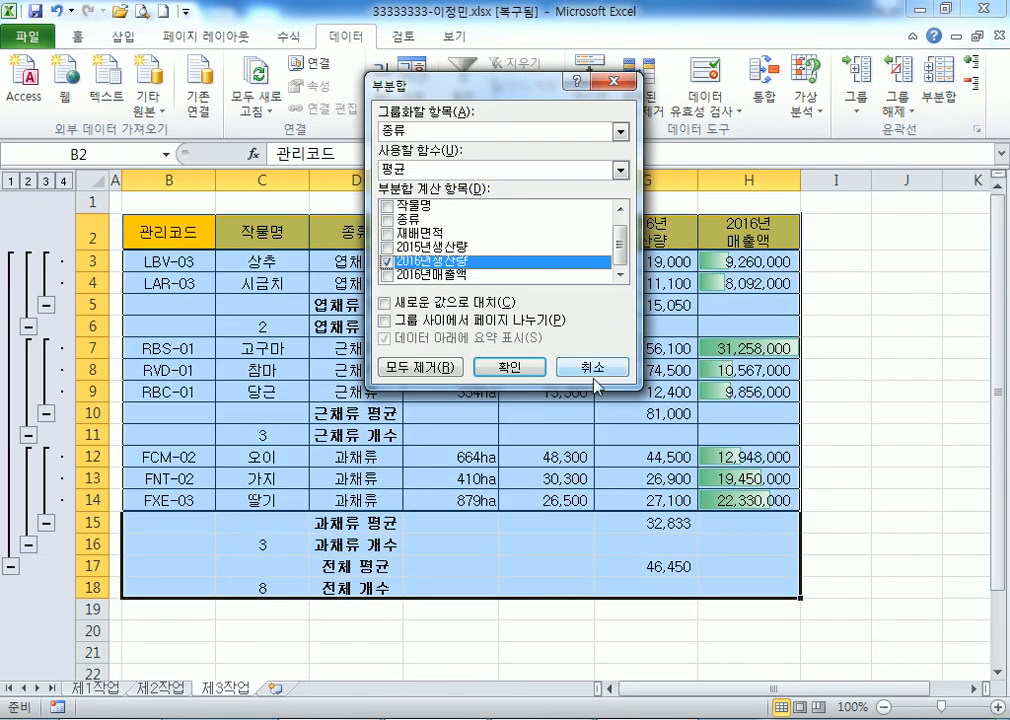
left_click(588, 360)
left_click(898, 110)
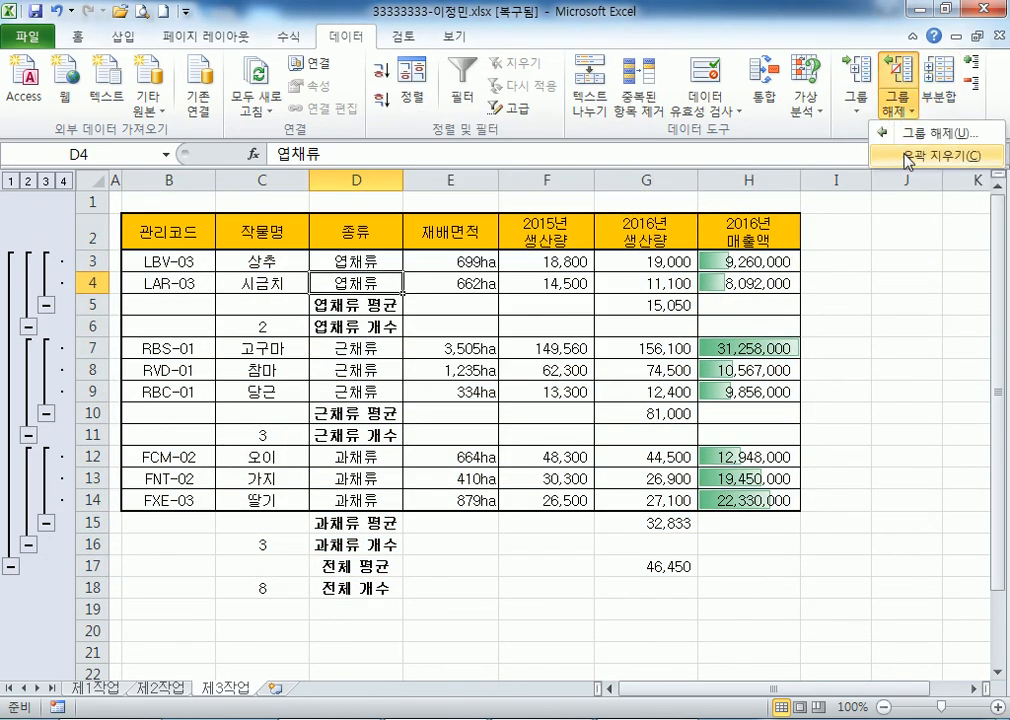
left_click(909, 157)
key("Up")
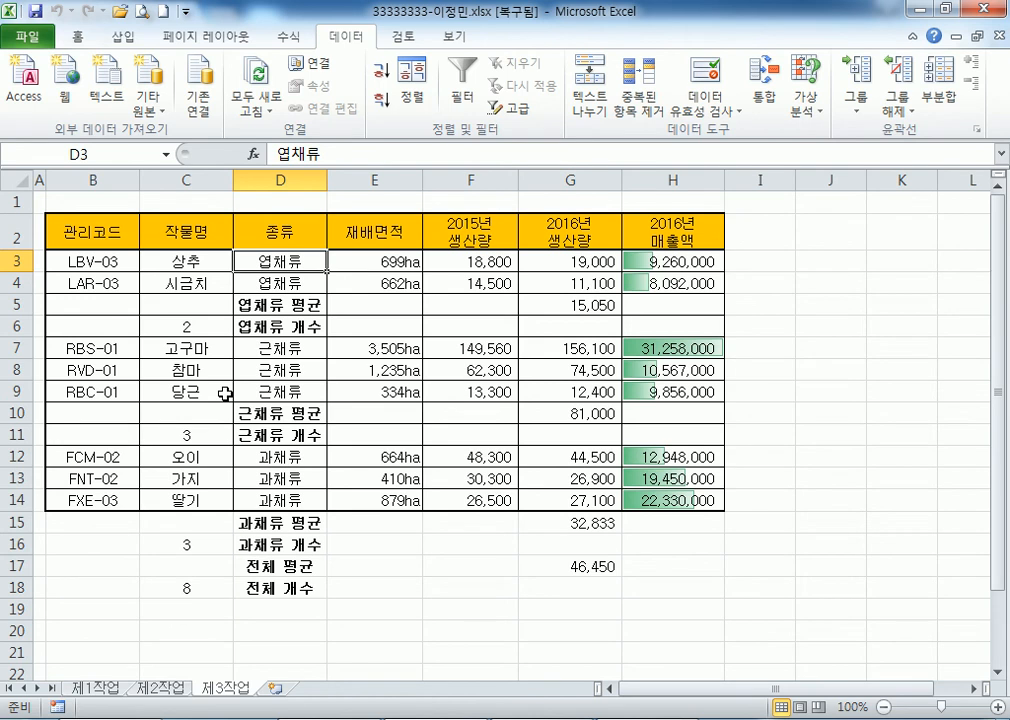
Examine the 종류 and 작물명 columns of the subtotalled table and the source table on sheet 제1작업, ending on sheet 제3작업
left_click(280, 179)
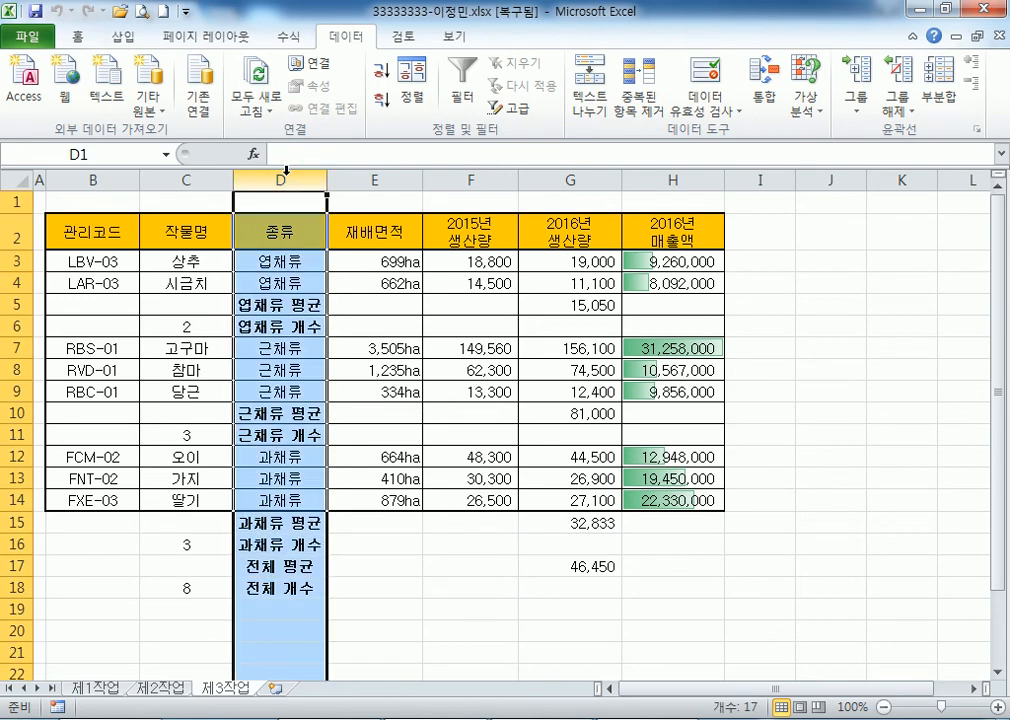
left_click(280, 283)
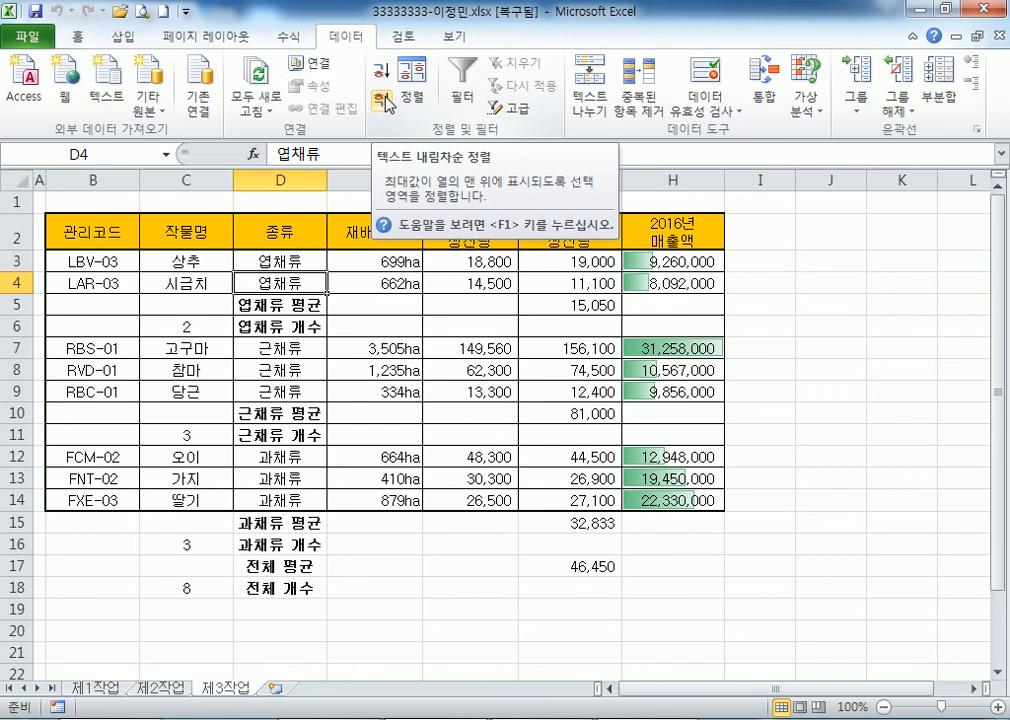
left_click(186, 180)
left_click(188, 263)
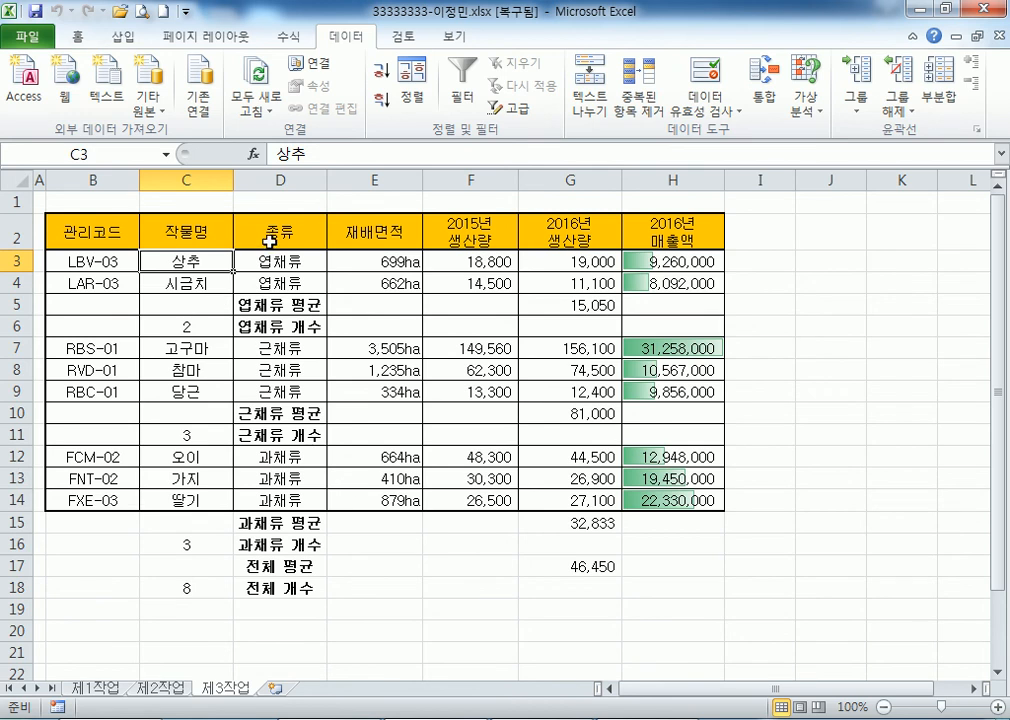
left_click(297, 262)
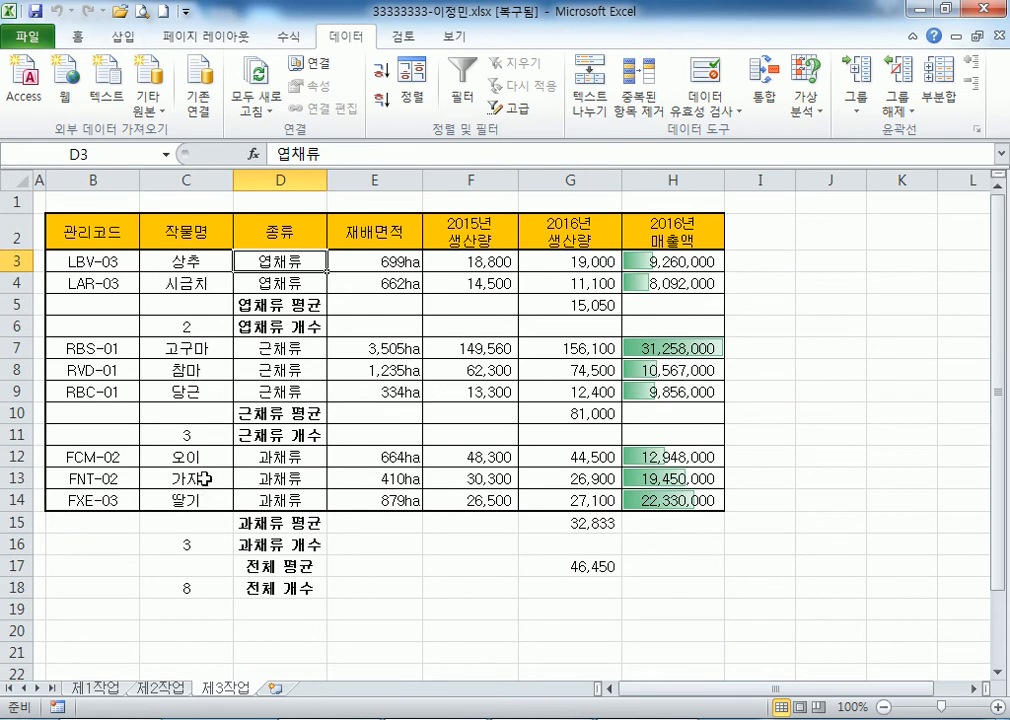
left_click(157, 180)
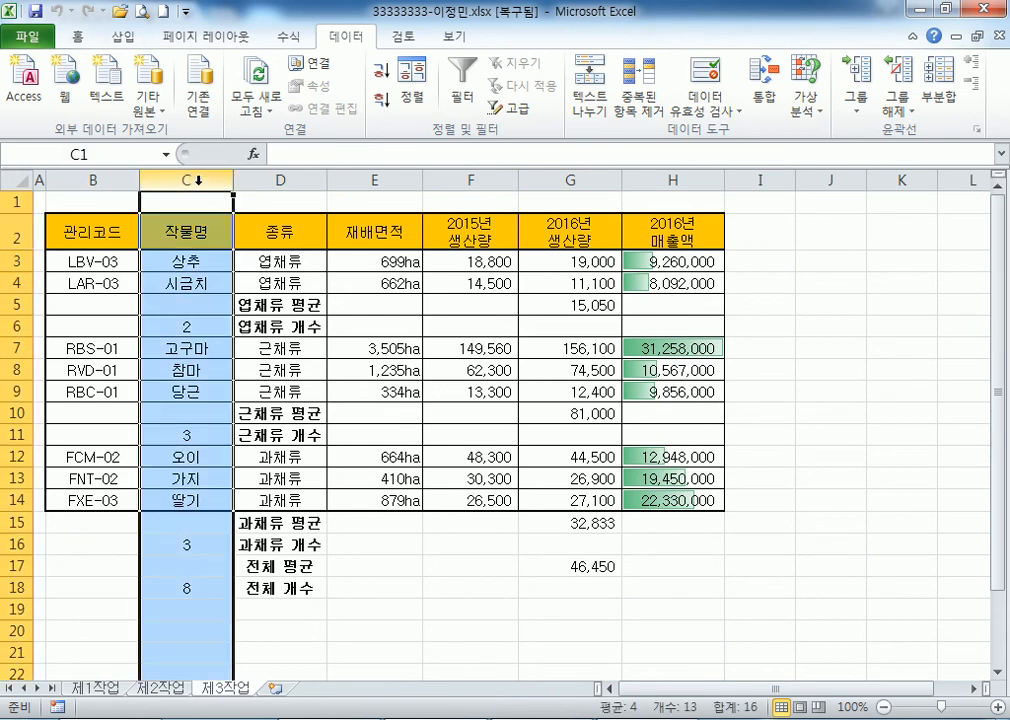
left_click(192, 264)
left_click(193, 286)
left_click(191, 347)
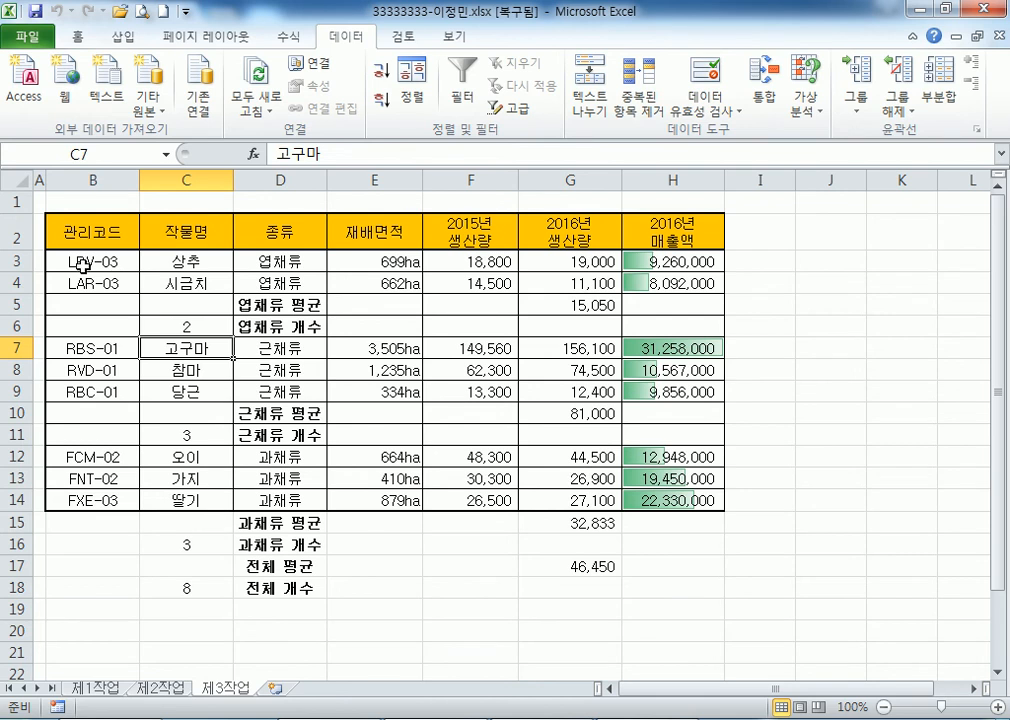
left_click(98, 689)
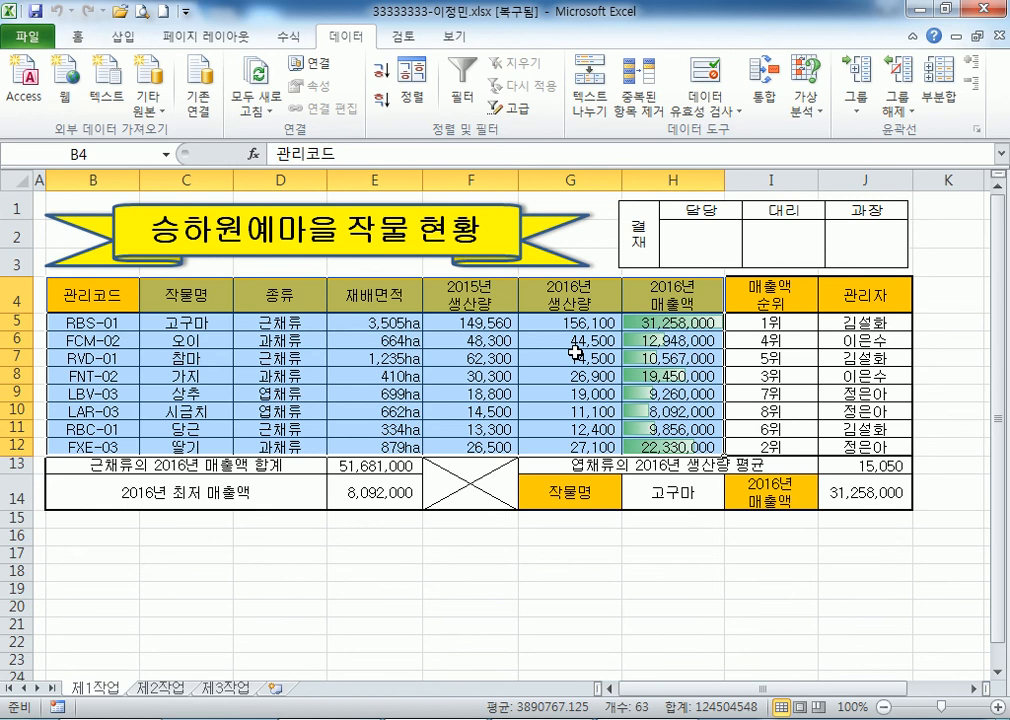
key("alt+Tab")
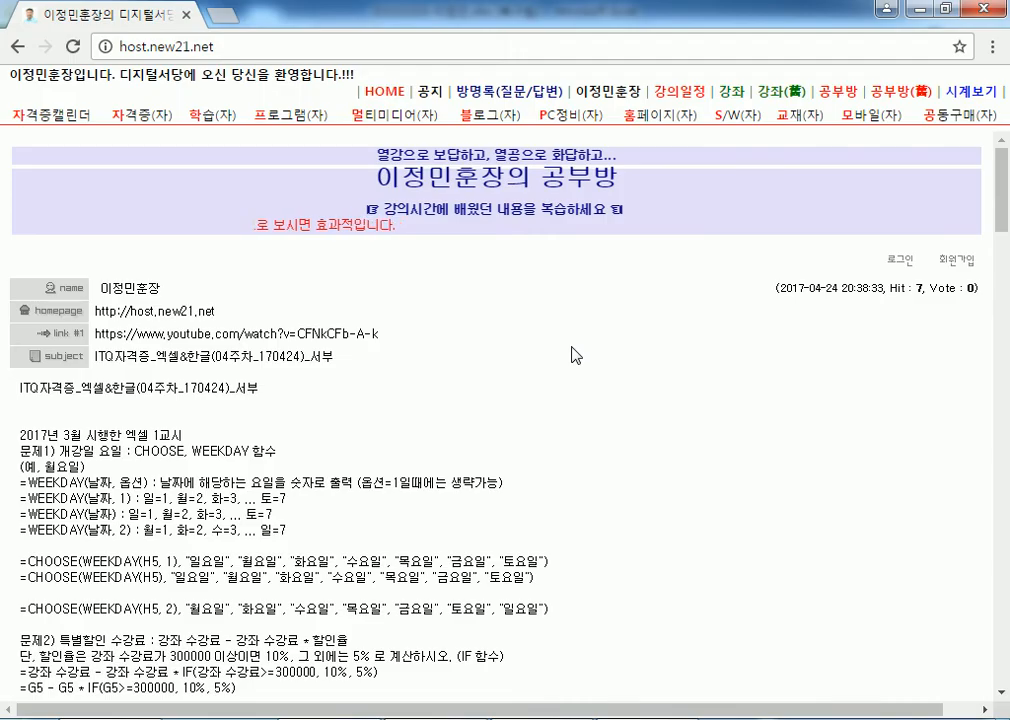
key("alt+Tab")
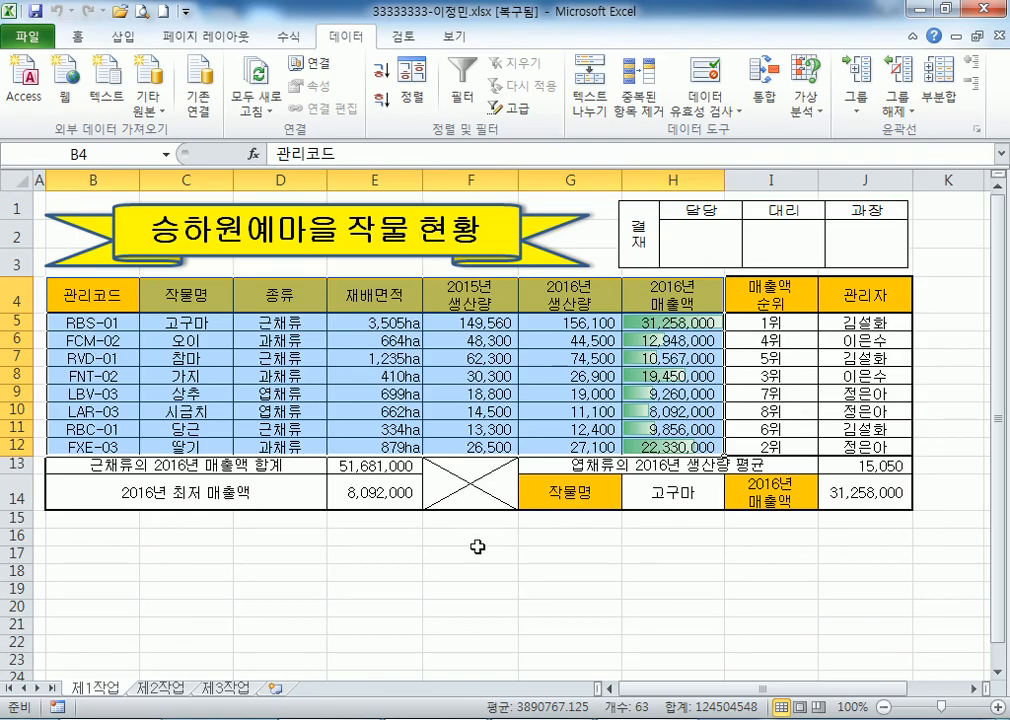
left_click(163, 690)
left_click(220, 690)
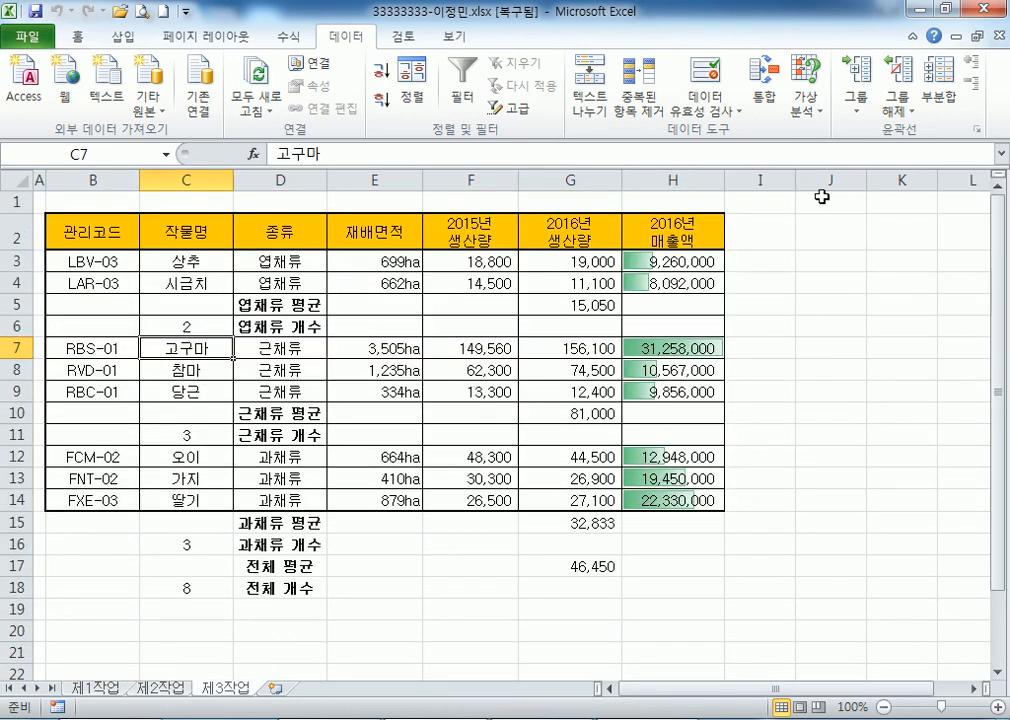
Remove all subtotals from the crop table and sort it by 작물명 in ascending order
left_click(943, 103)
left_click(438, 368)
left_click(187, 262)
left_click(381, 70)
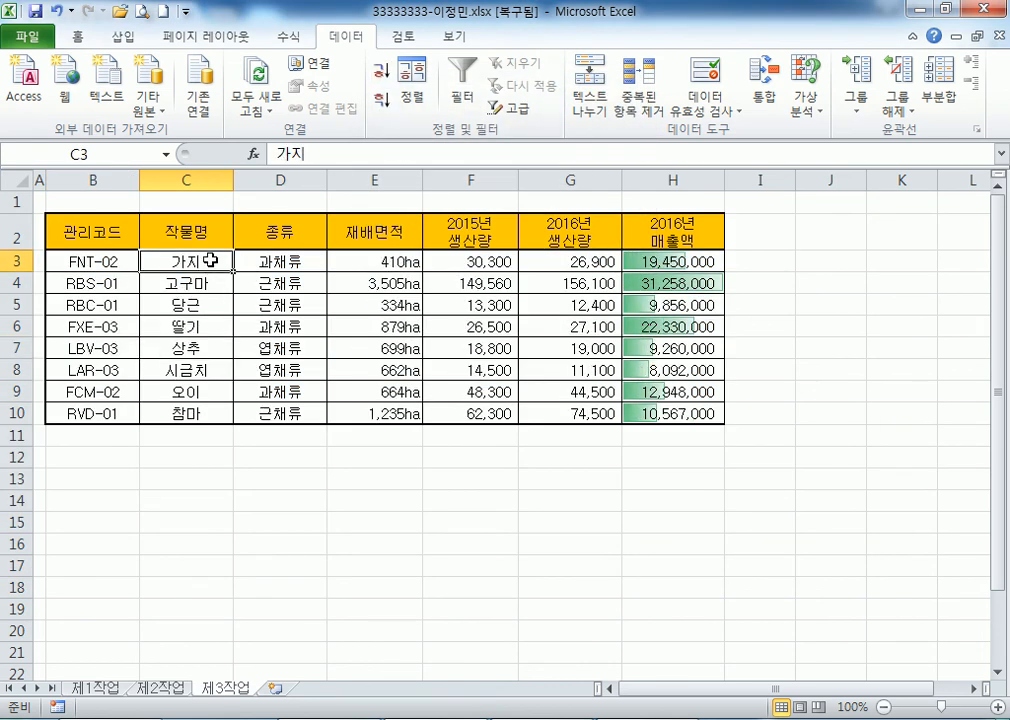
Sort the crop table by 종류 in descending order and check the order of 작물명 within the 과채류 and 근채류 groups
left_click(190, 180)
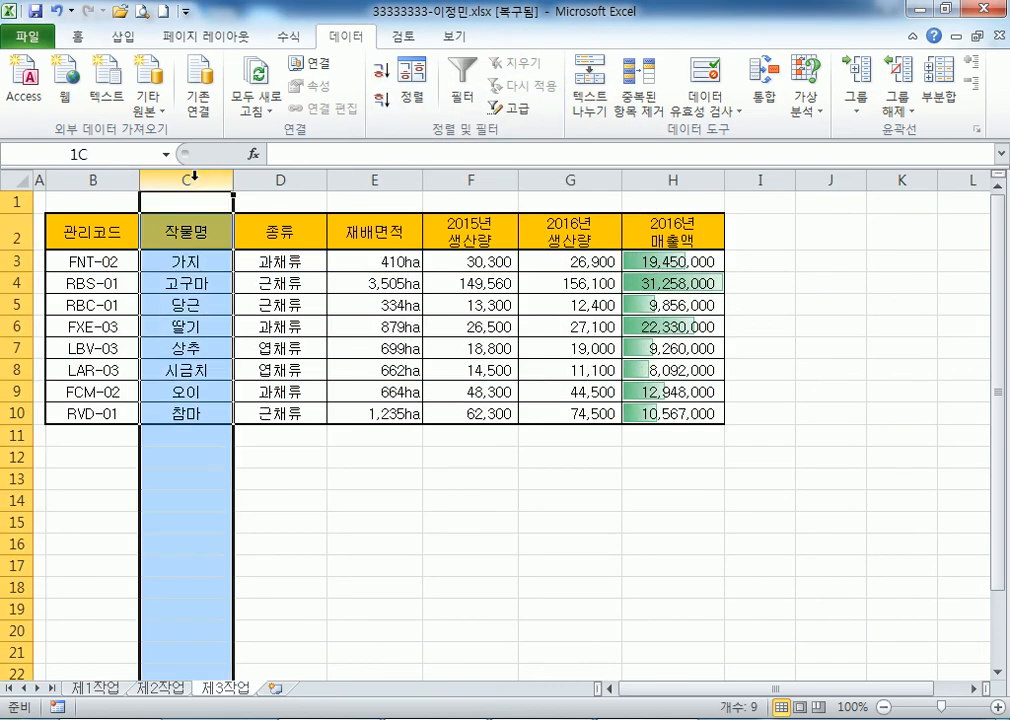
left_click(266, 262)
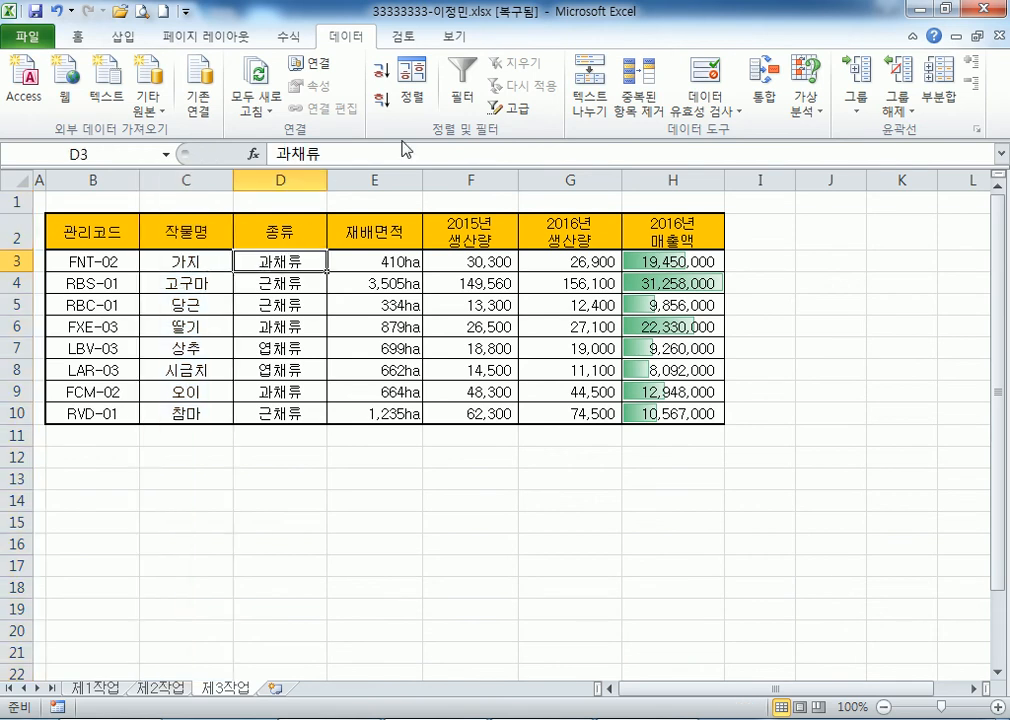
left_click(381, 99)
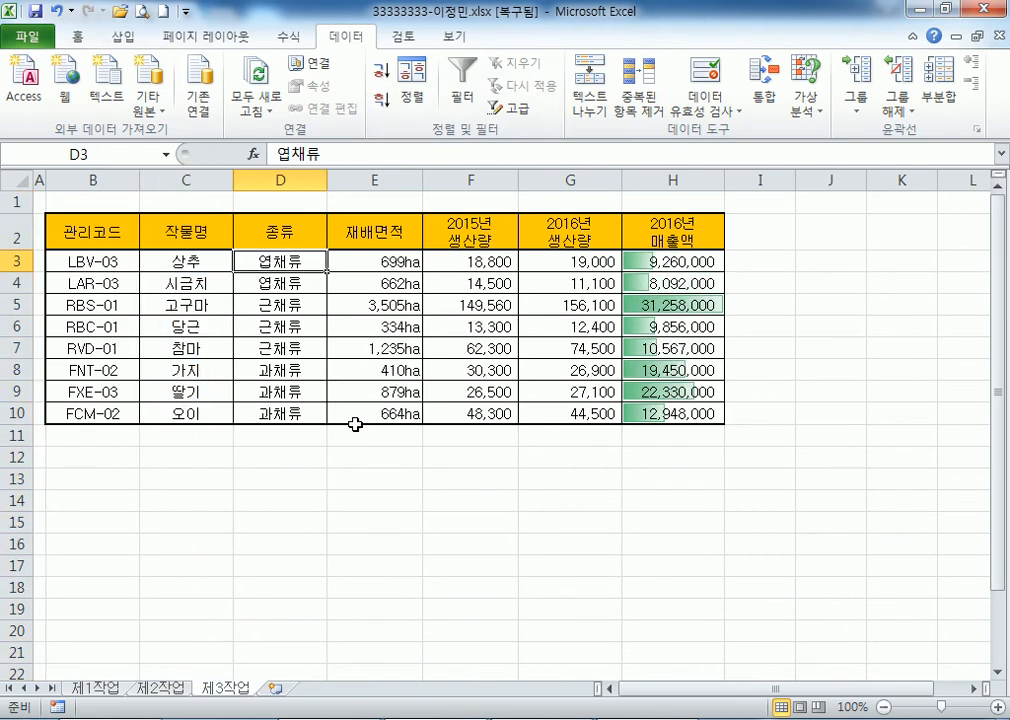
left_click_drag(180, 368, 278, 416)
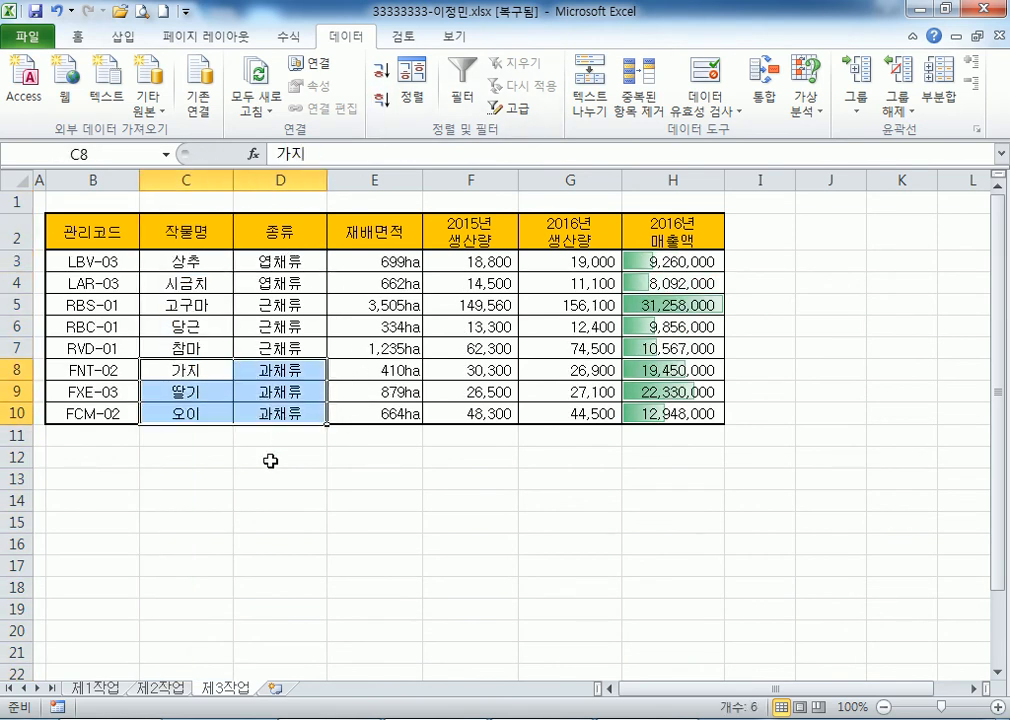
left_click_drag(183, 305, 272, 350)
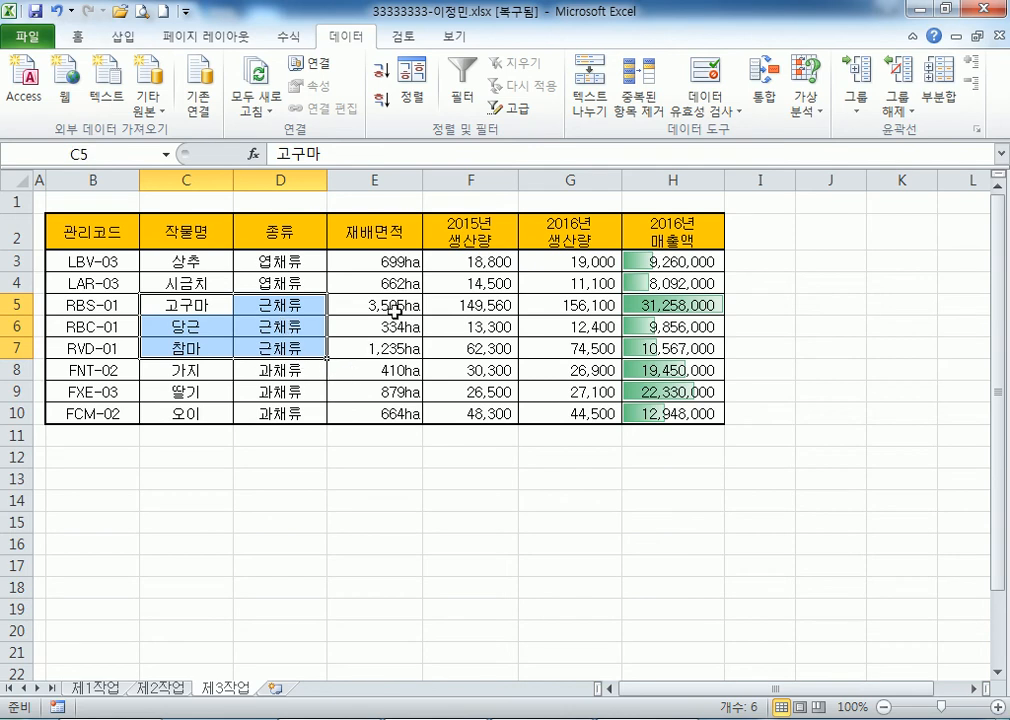
left_click(194, 372)
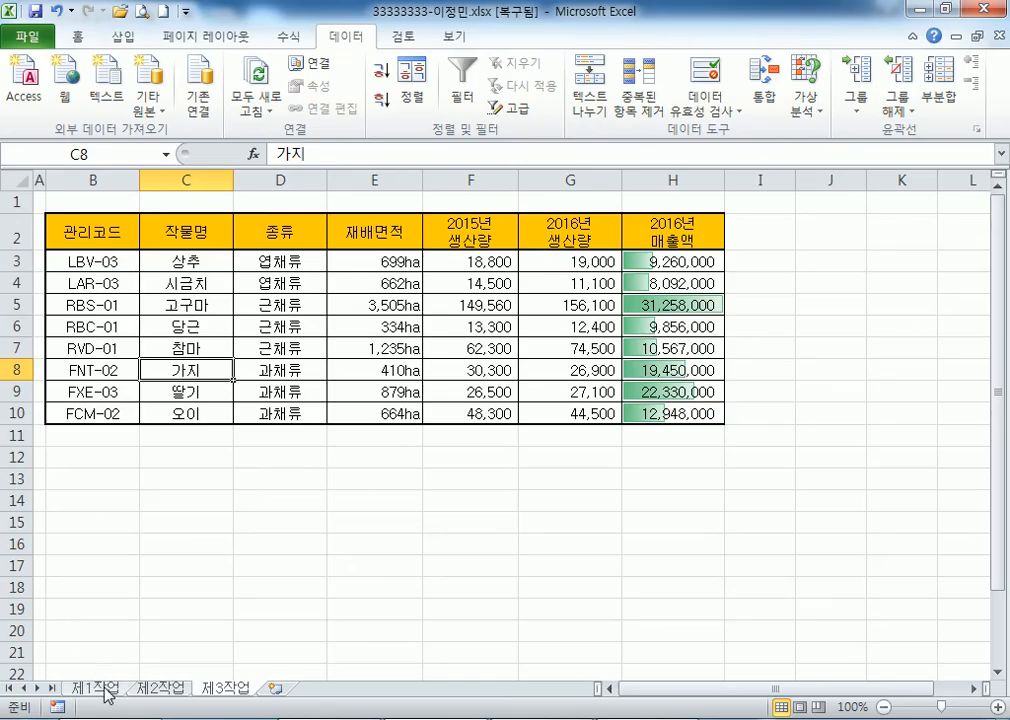
Copy the source table B4:H12 from sheet 제1작업 and paste it over the table on sheet 제3작업 starting at B2
left_click(95, 688)
key("ctrl+c")
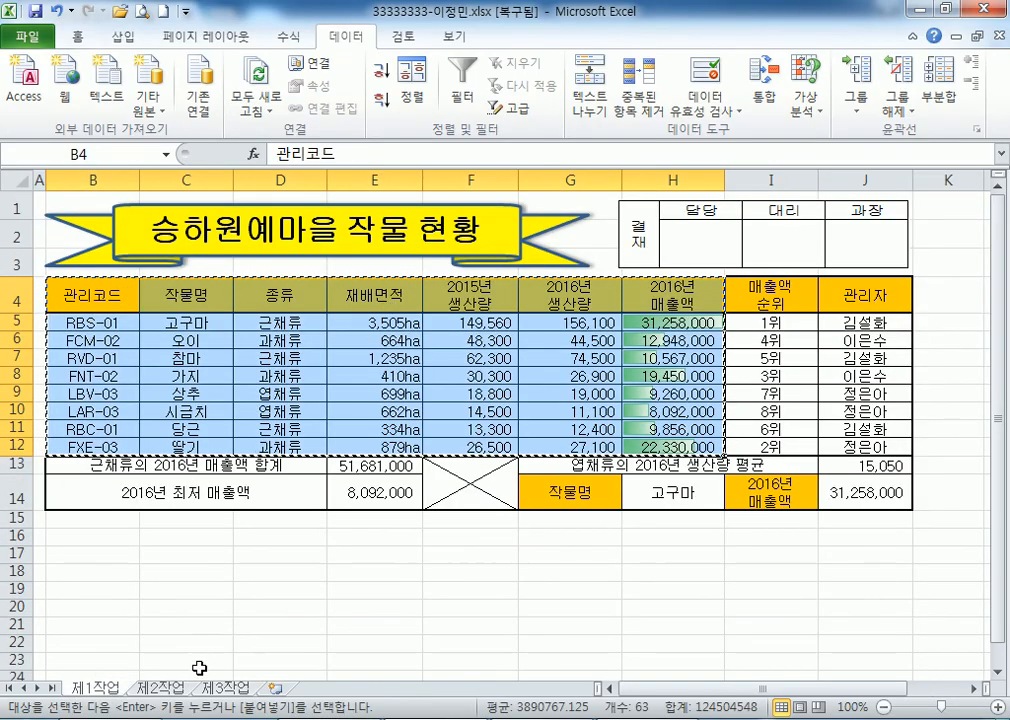
left_click(160, 688)
left_click(222, 688)
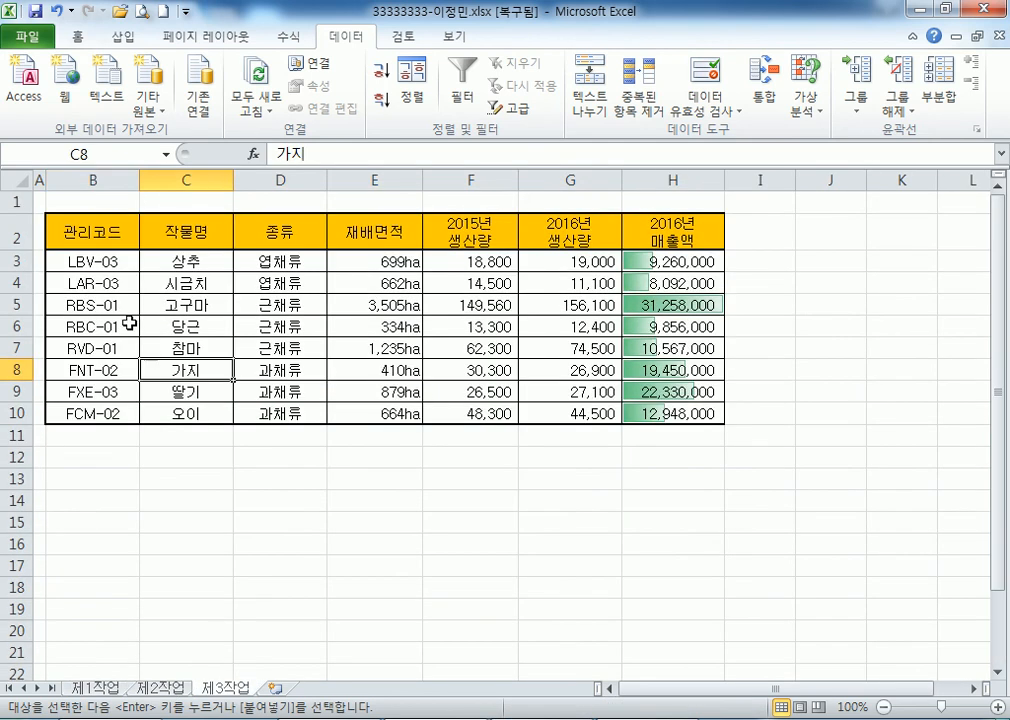
left_click(79, 228)
key("ctrl+v")
Sort the pasted table by 종류 in descending order and check the crop order in the 과채류 group
left_click(284, 261)
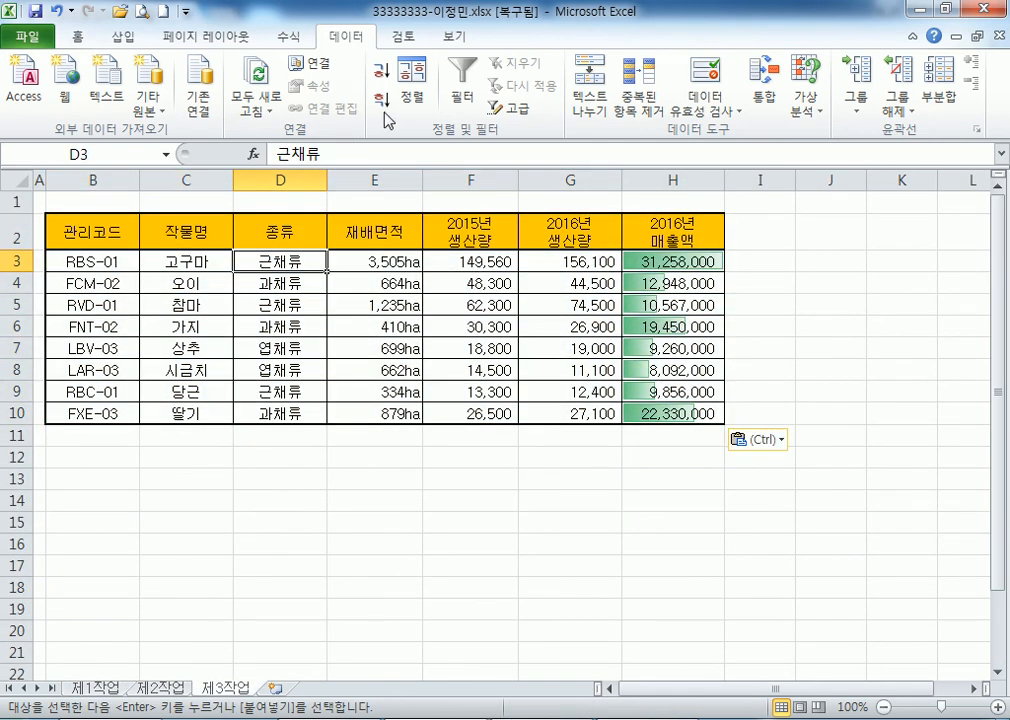
left_click(382, 99)
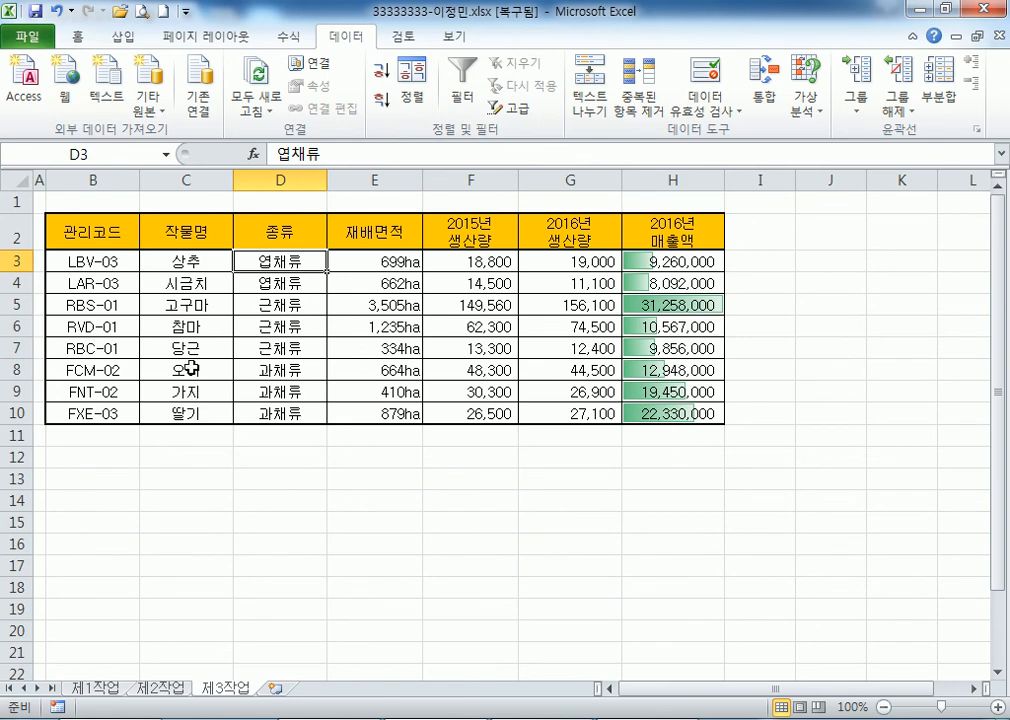
left_click_drag(193, 368, 187, 413)
left_click(316, 390)
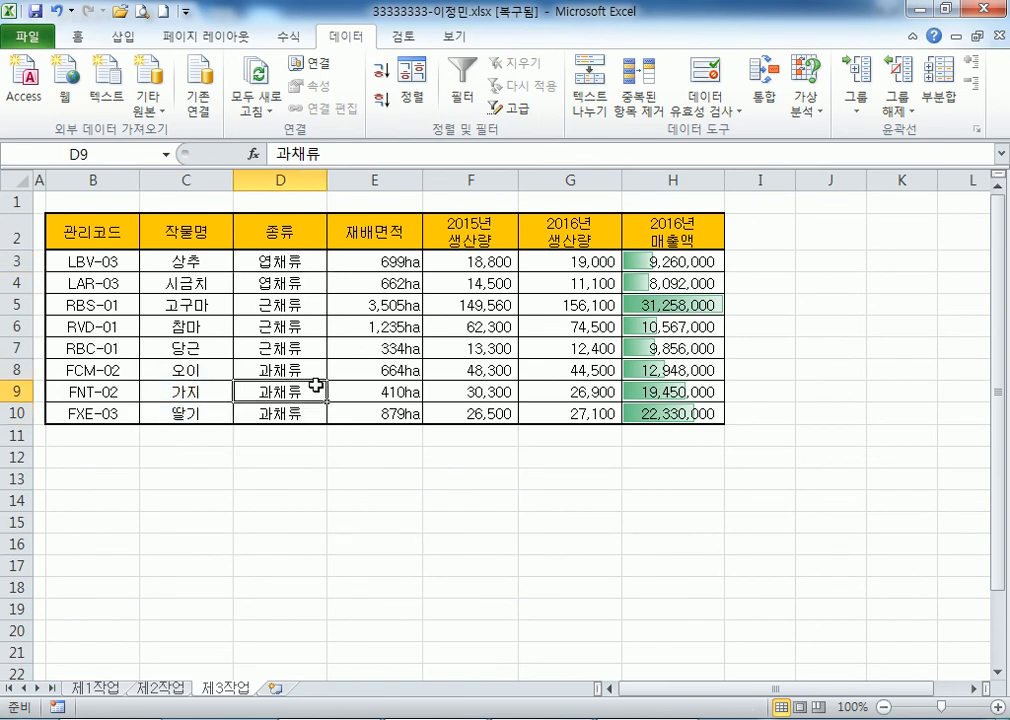
Subtotal the sorted table by 종류 with the 개수 function on 작물명 only, leaving 2016년생산량 out
left_click(955, 95)
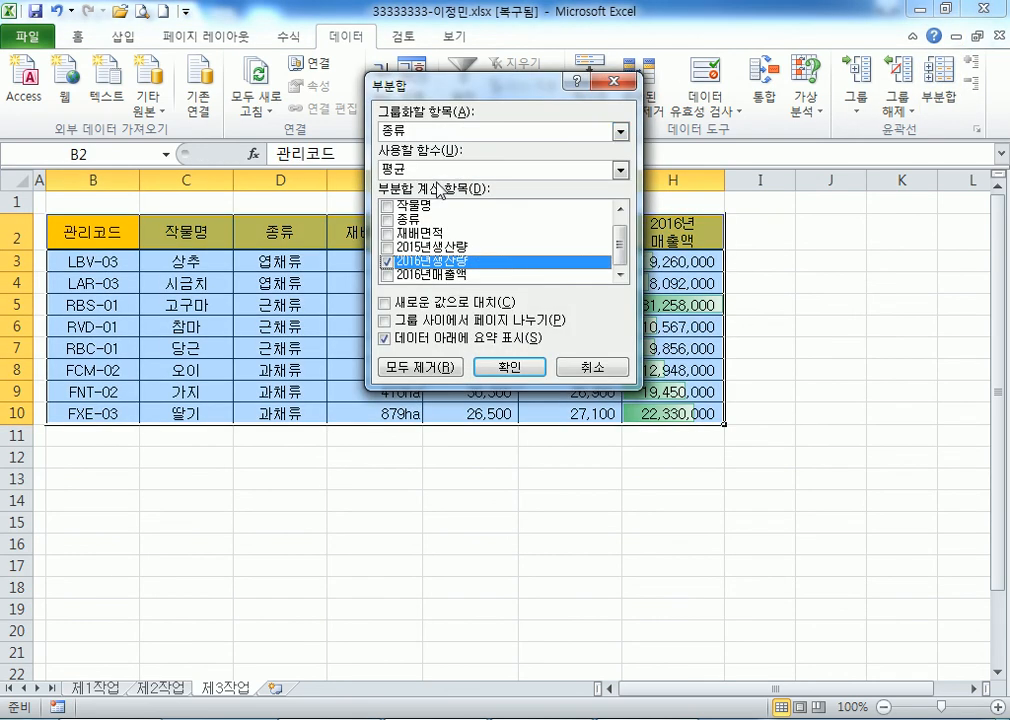
left_click(416, 134)
left_click(416, 134)
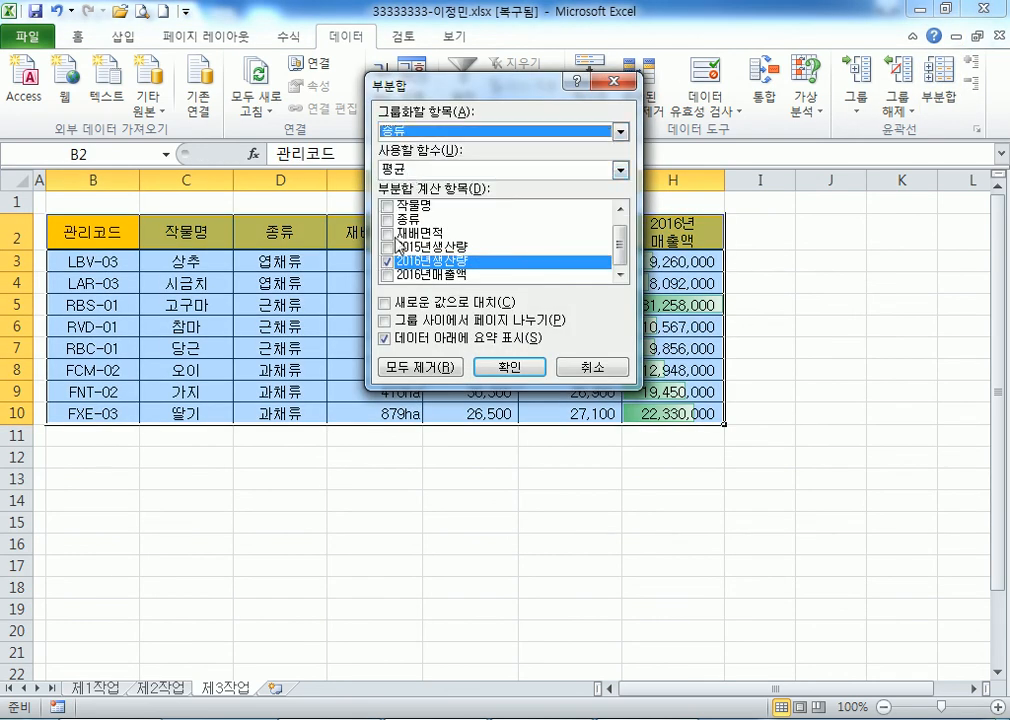
left_click(387, 207)
left_click(388, 220)
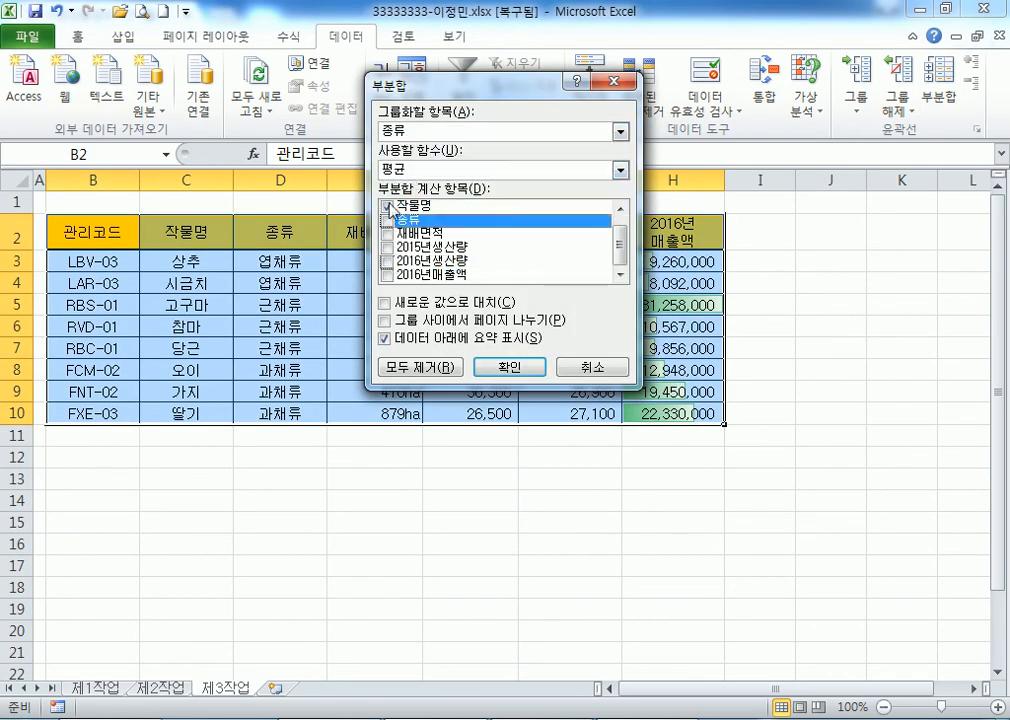
left_click(400, 170)
left_click(404, 198)
left_click(510, 367)
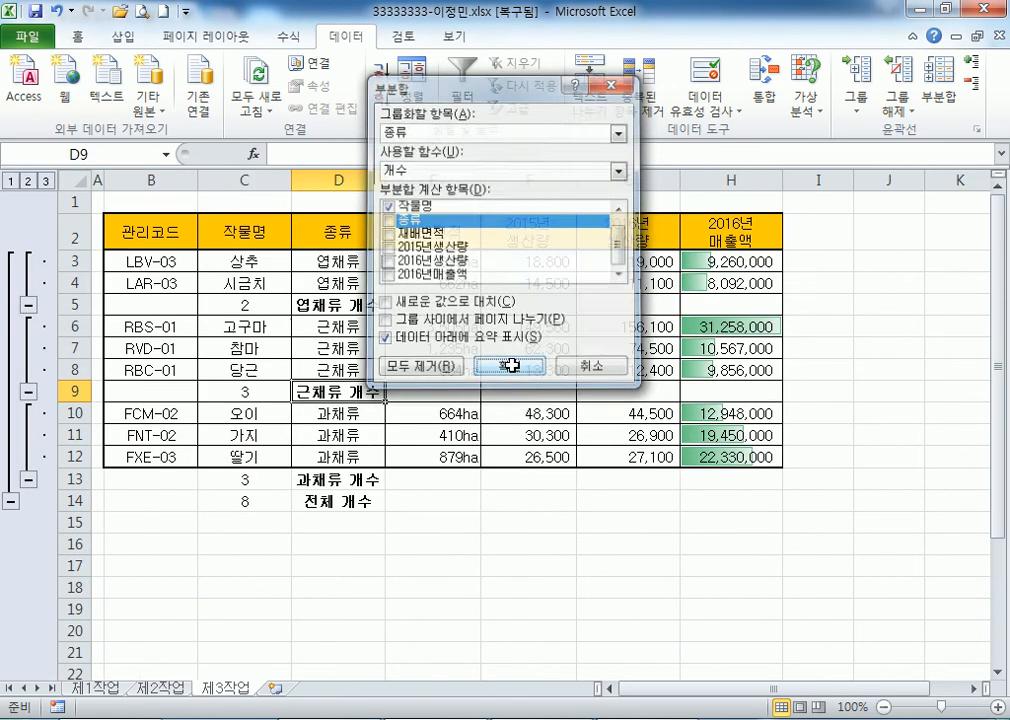
Add a nested subtotal by 종류 with the 평균 function on 2016년생산량 only, keeping the existing count subtotals
left_click(937, 100)
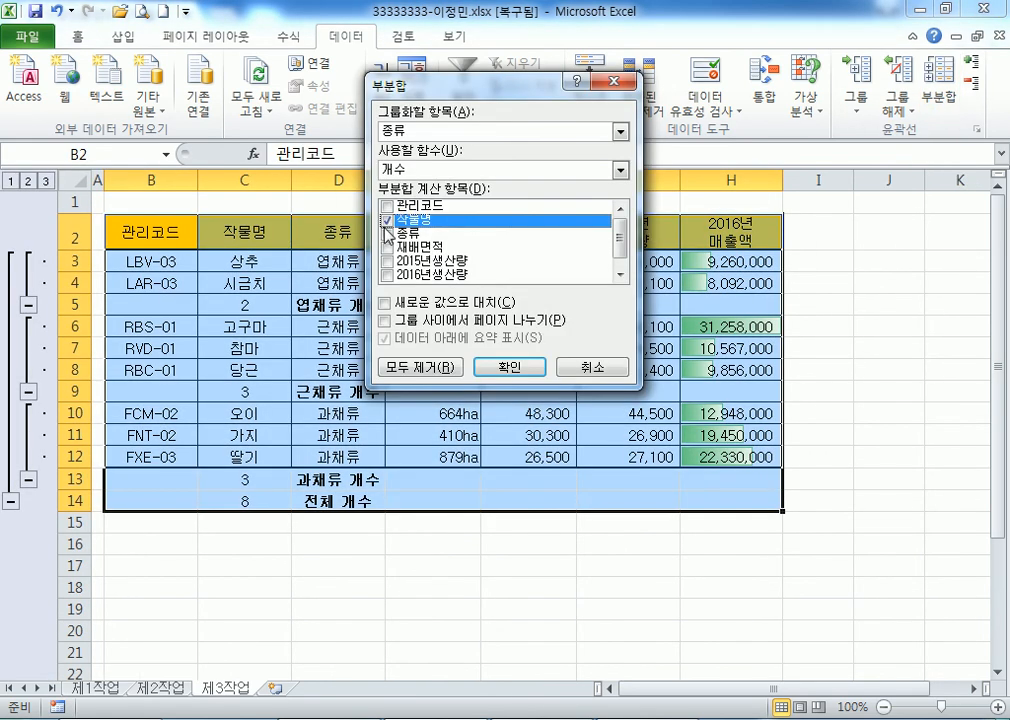
left_click(400, 170)
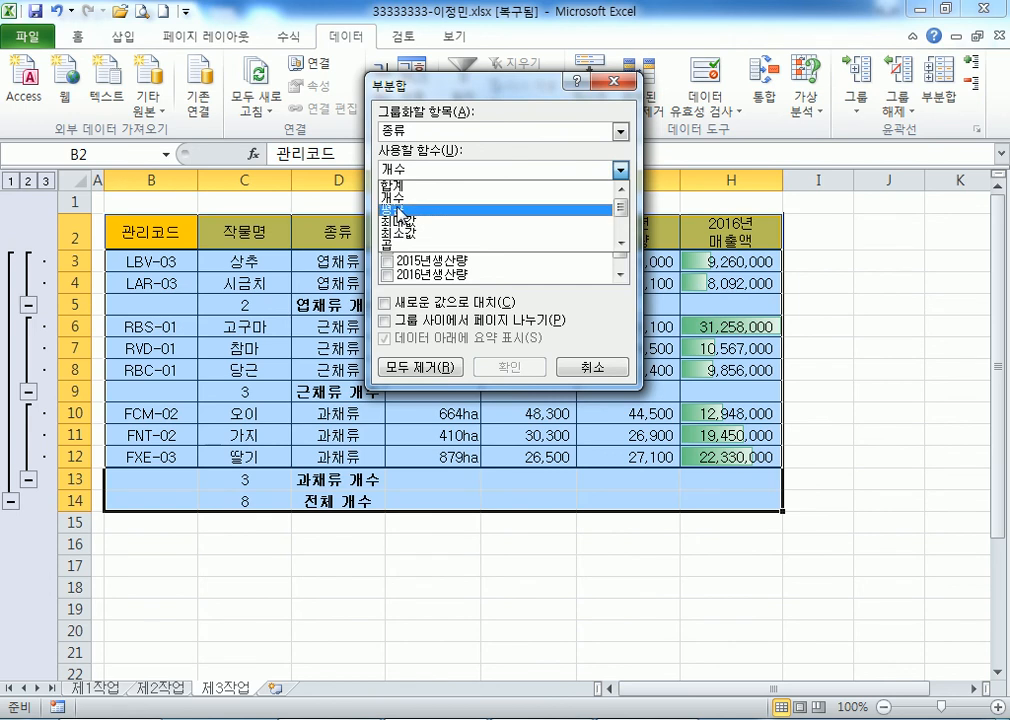
left_click(400, 209)
left_click(465, 275)
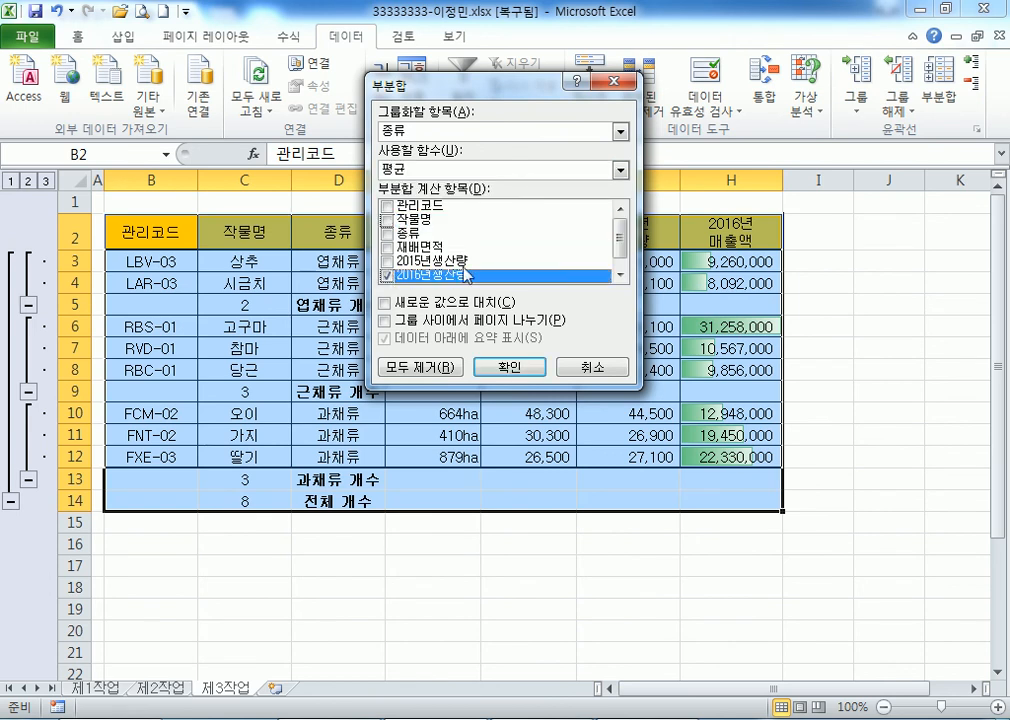
left_click(494, 366)
left_click_drag(292, 460, 343, 501)
left_click(298, 283)
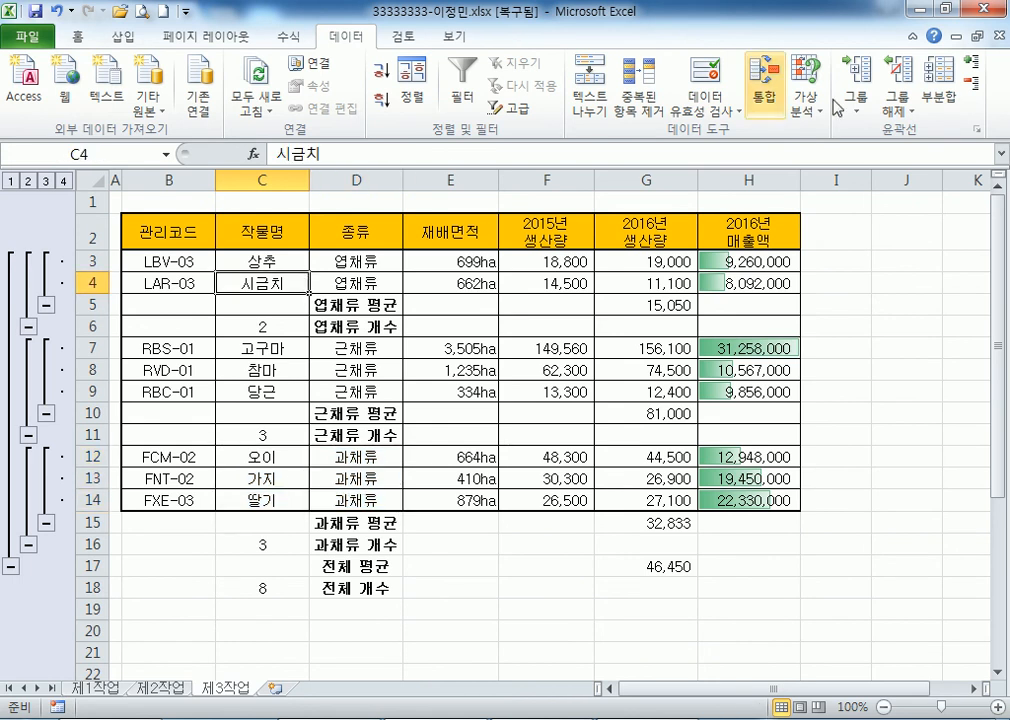
Clear the outline from the subtotaled table on sheet 제3작업
left_click(897, 104)
left_click(925, 155)
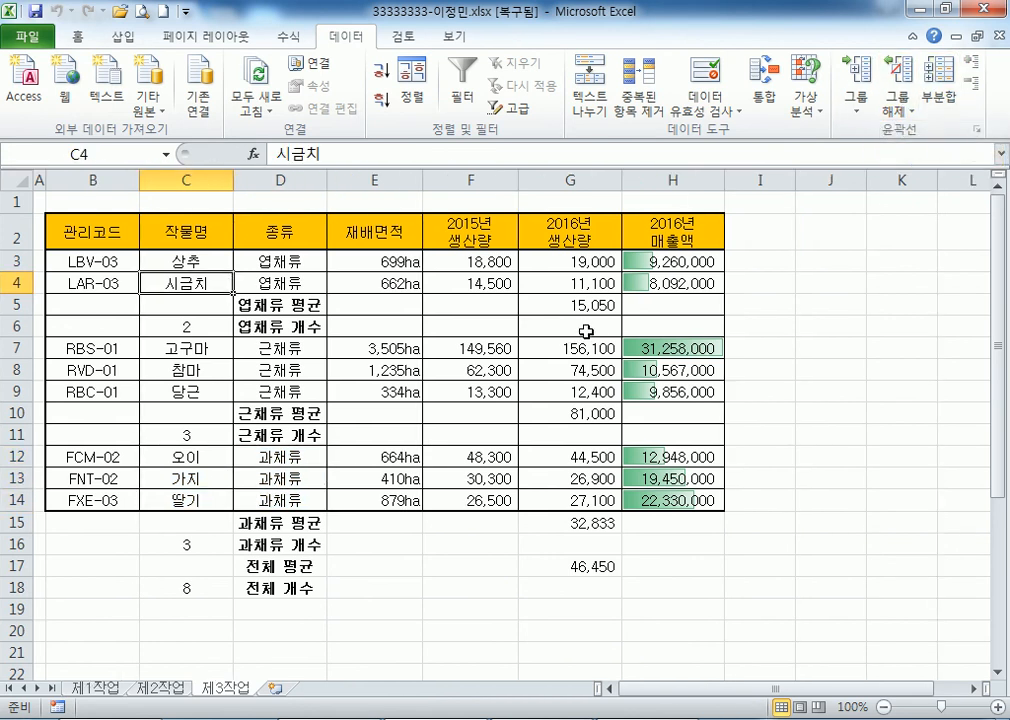
left_click(215, 180)
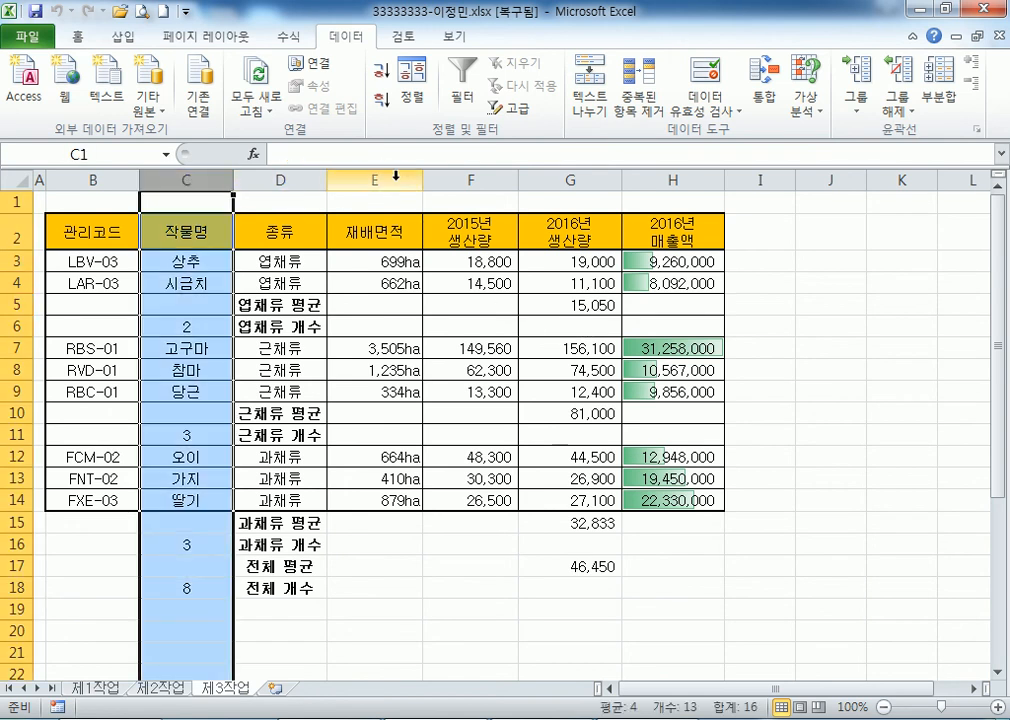
left_click(273, 259)
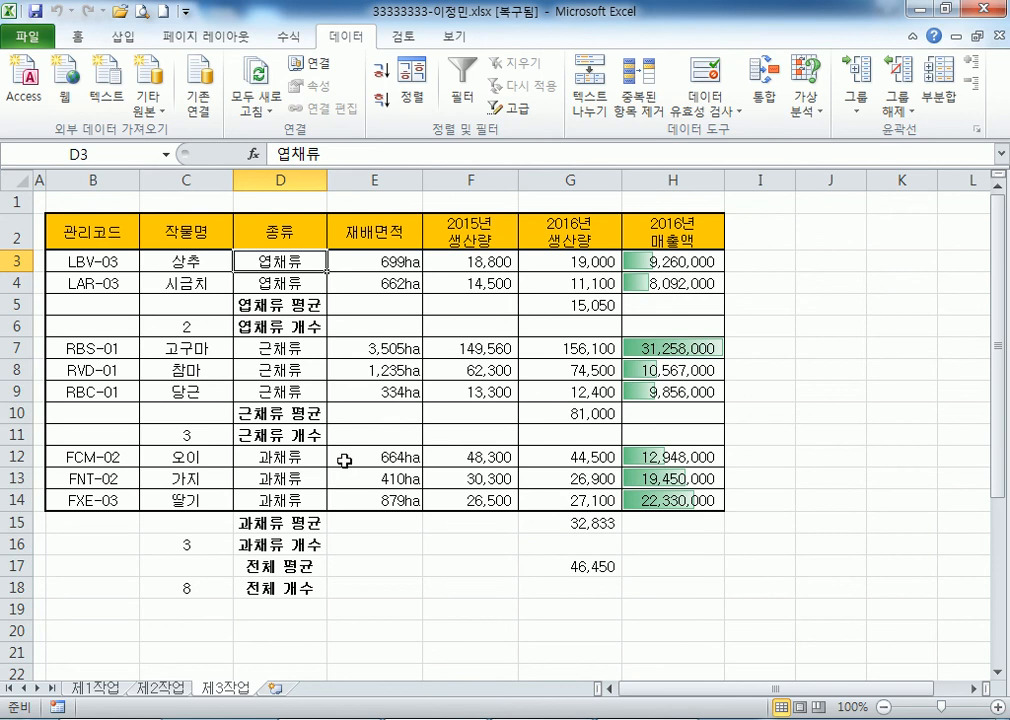
Insert a clustered column chart from 작물명, 재배면적 and 2016년생산량 with their headers on sheet 제1작업, leaving out the 엽채류 rows
left_click(97, 688)
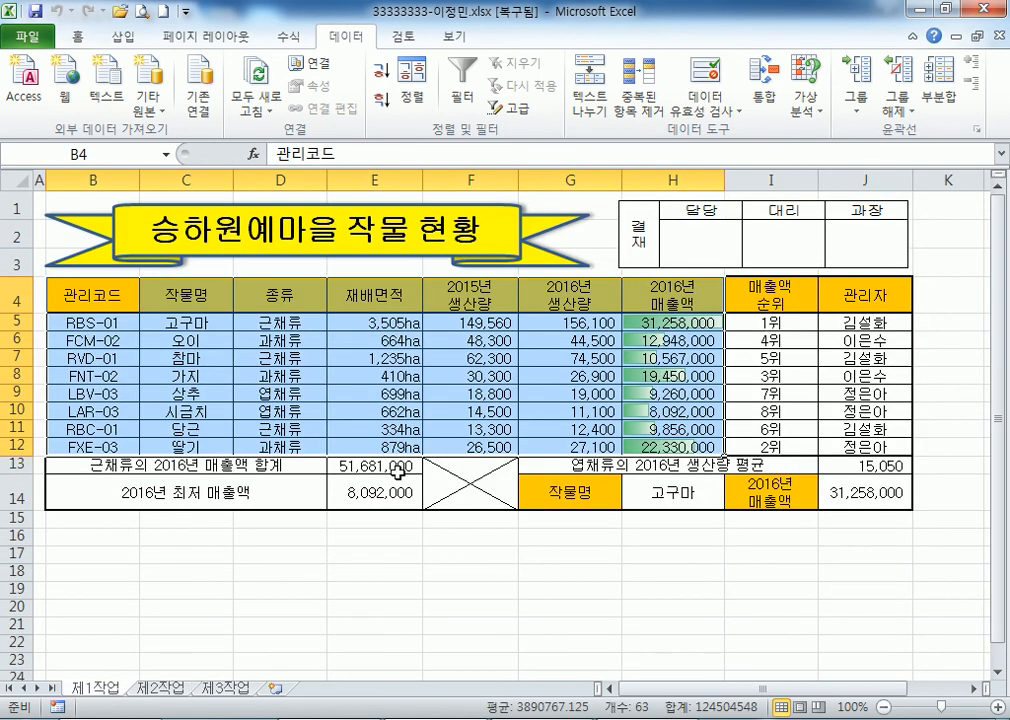
left_click(182, 322)
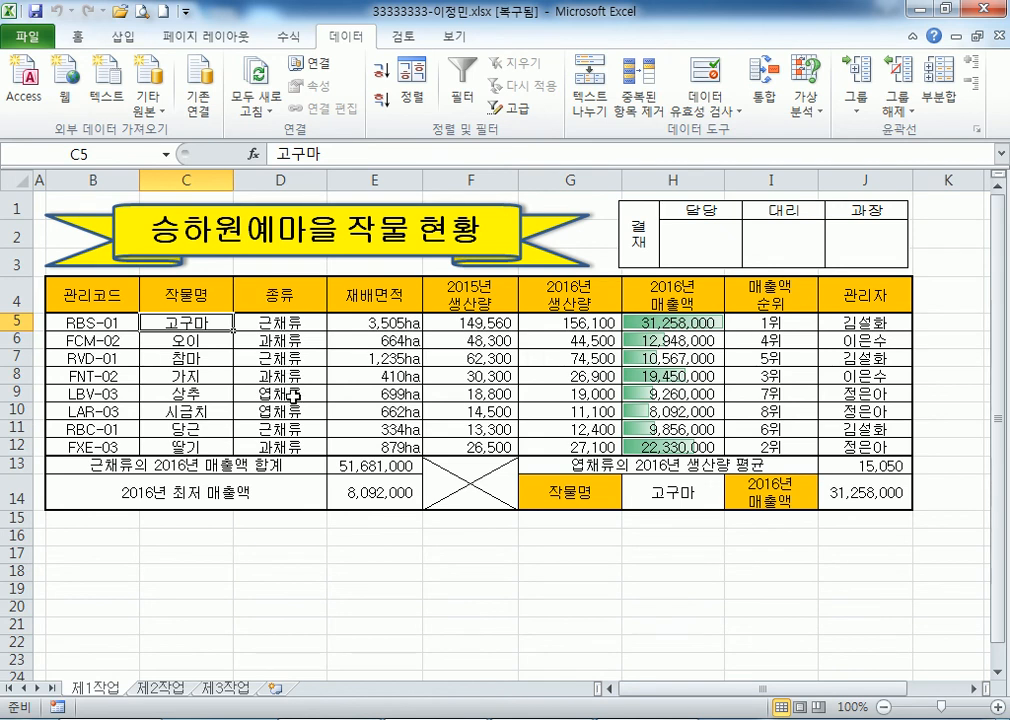
left_click_drag(182, 398, 208, 411)
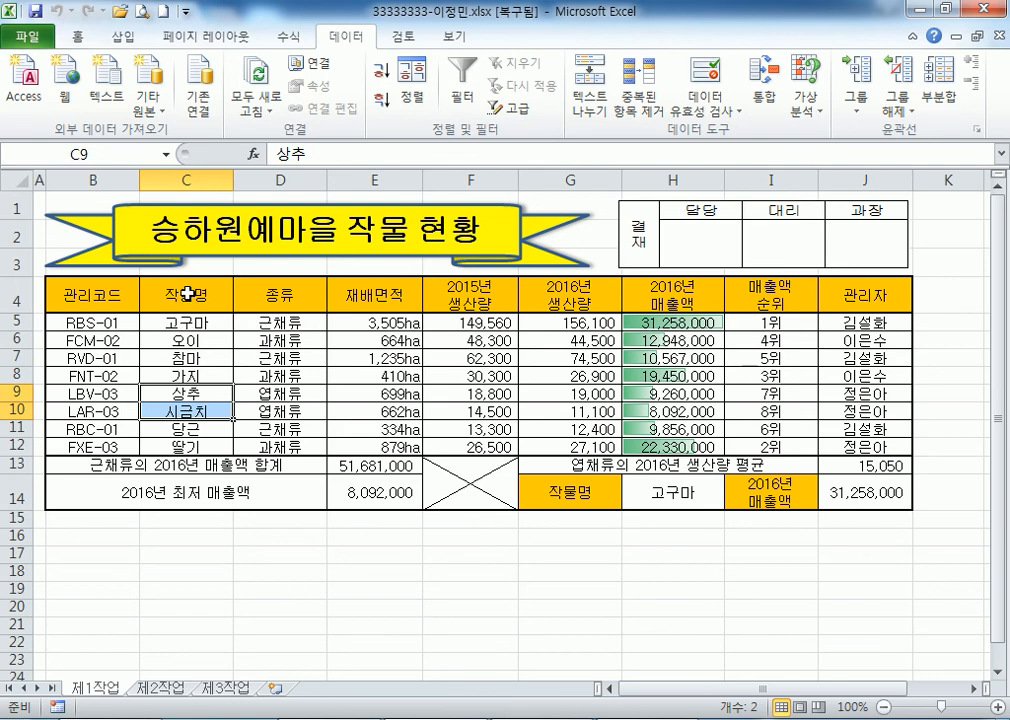
left_click(187, 293)
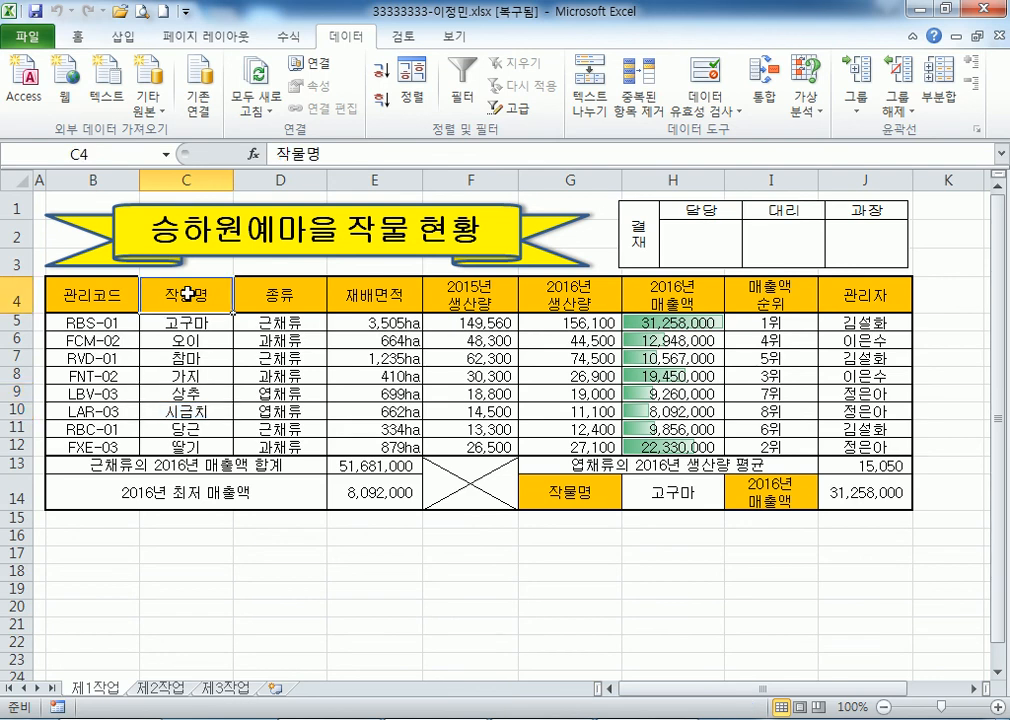
left_click_drag(187, 293, 183, 376)
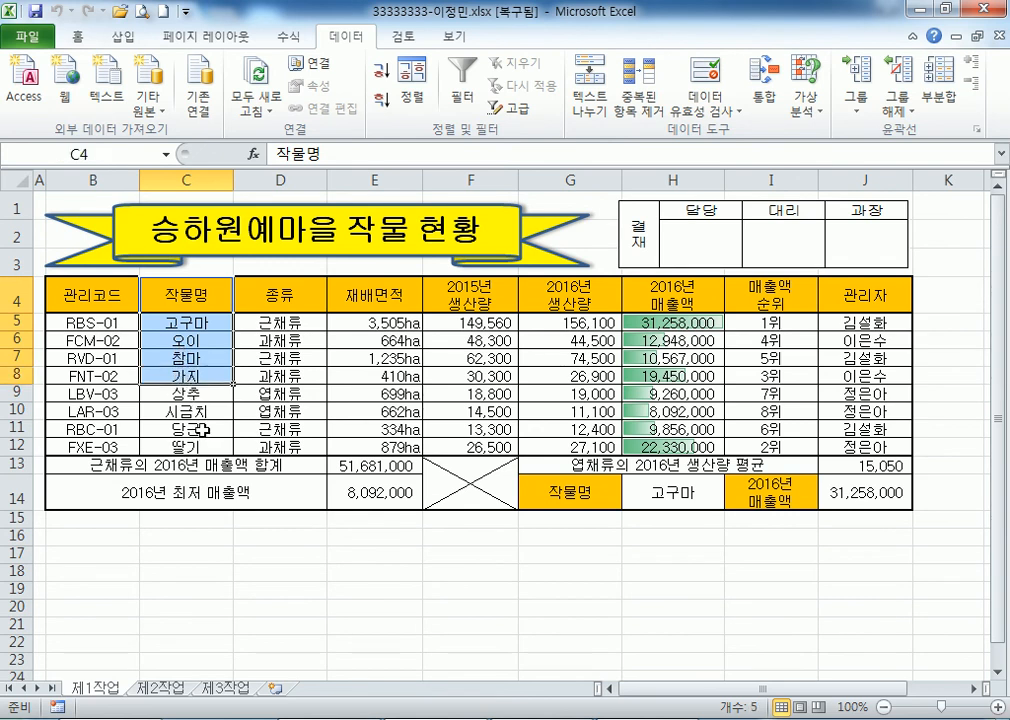
left_click_drag(201, 430, 201, 449, "ctrl")
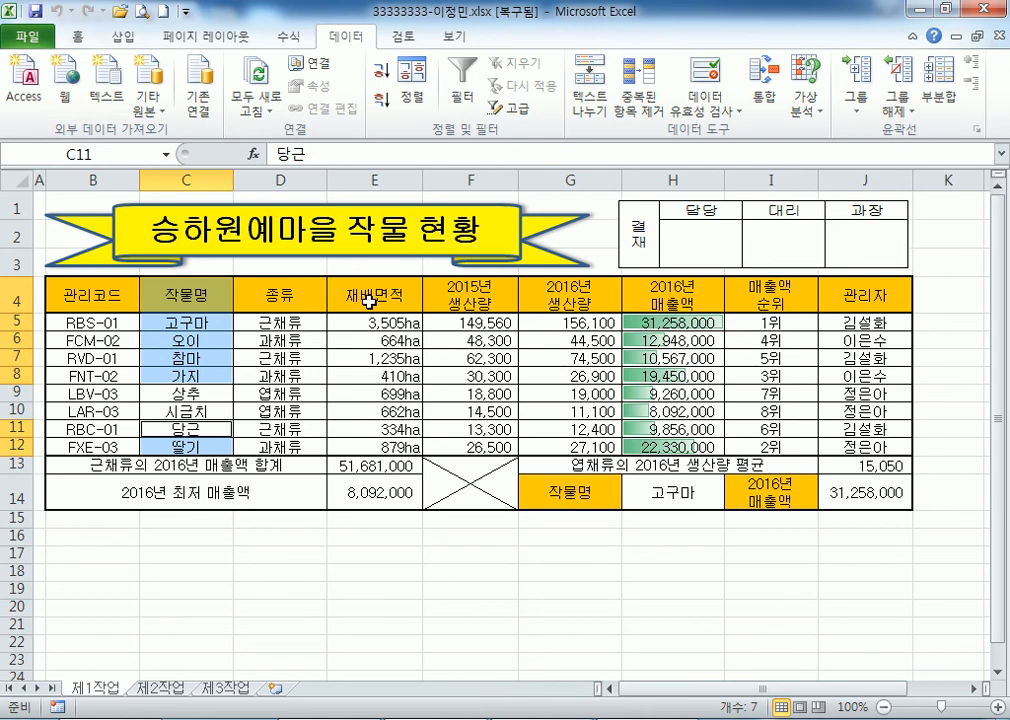
left_click_drag(358, 289, 349, 376)
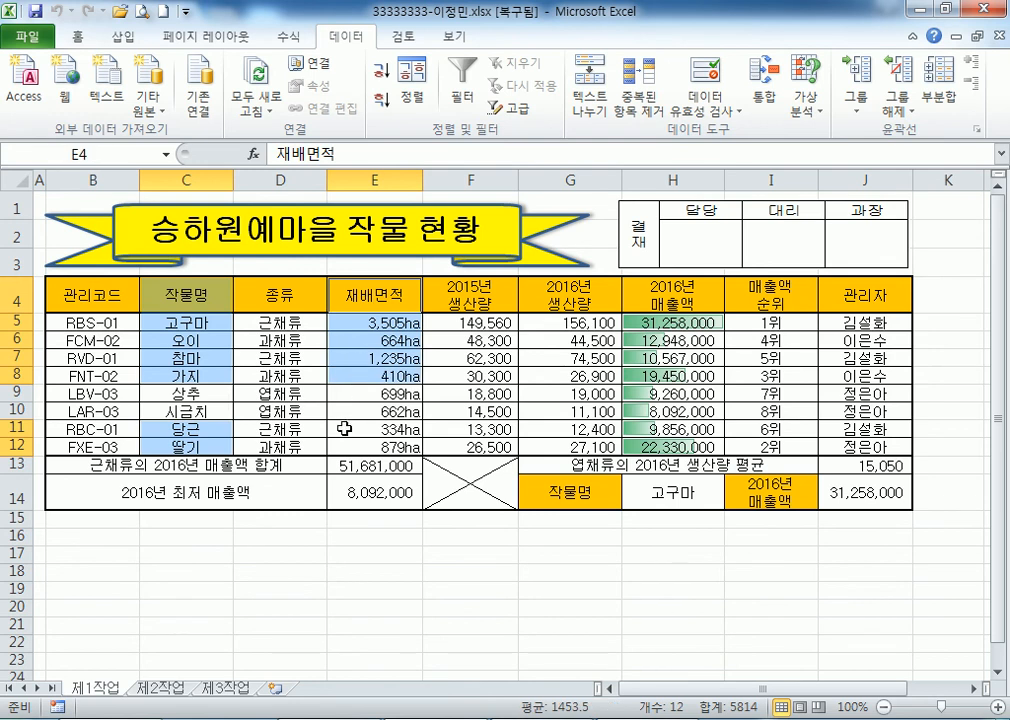
left_click_drag(344, 428, 334, 444)
left_click_drag(582, 287, 575, 378)
left_click_drag(585, 429, 600, 447)
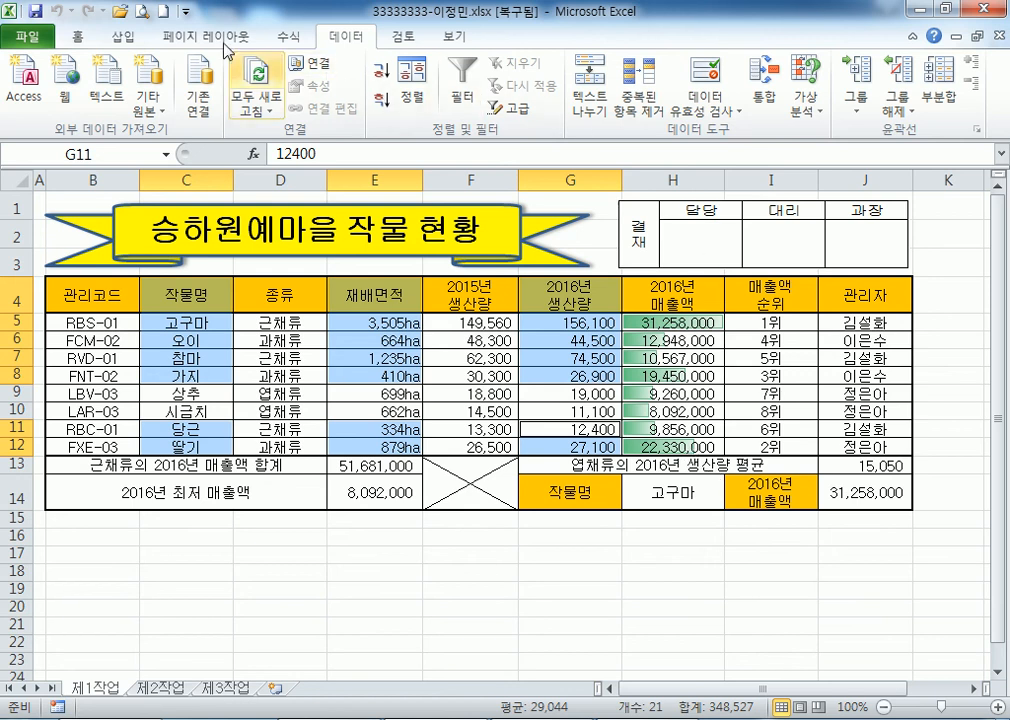
left_click(124, 40)
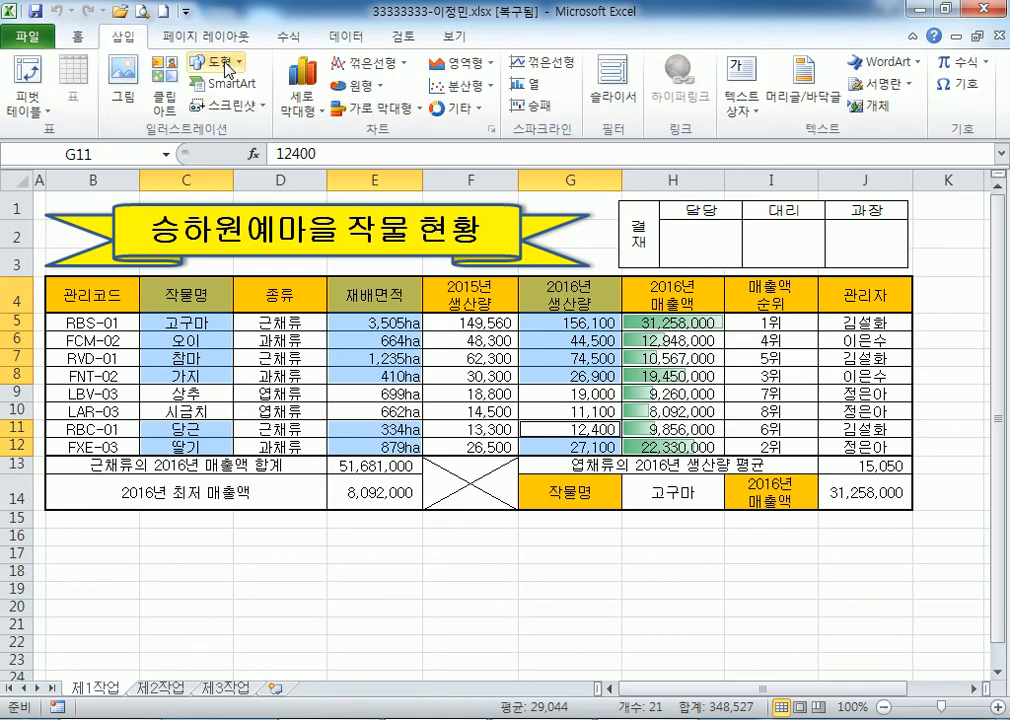
left_click(296, 105)
left_click(307, 168)
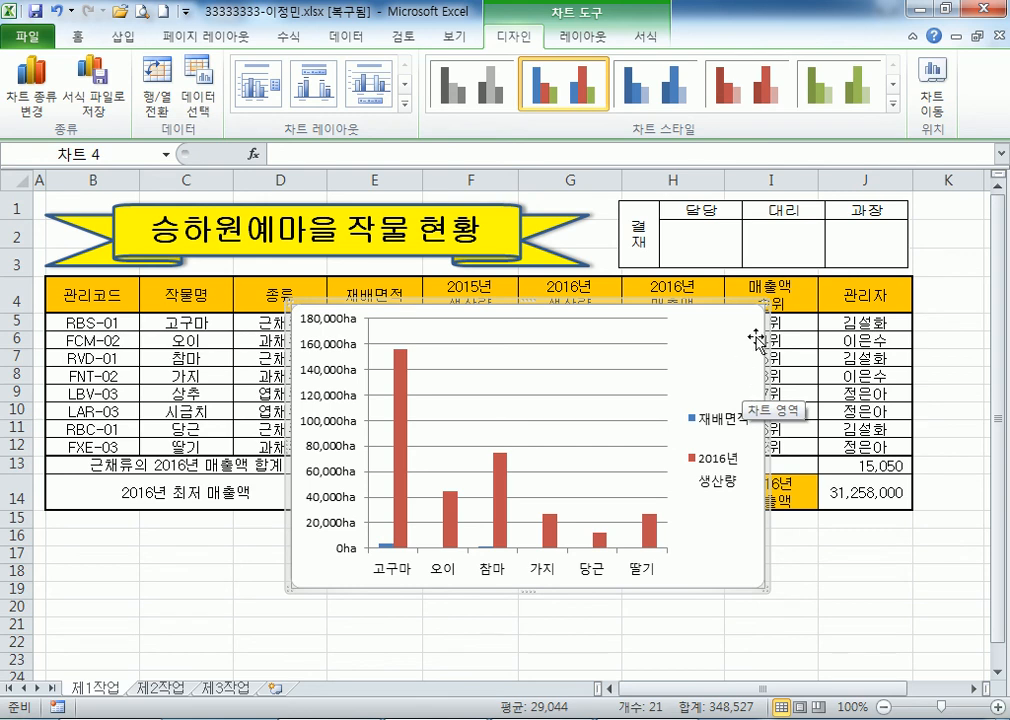
Move the chart to a new sheet named 제4작업 and place that sheet after 제3작업
left_click(936, 100)
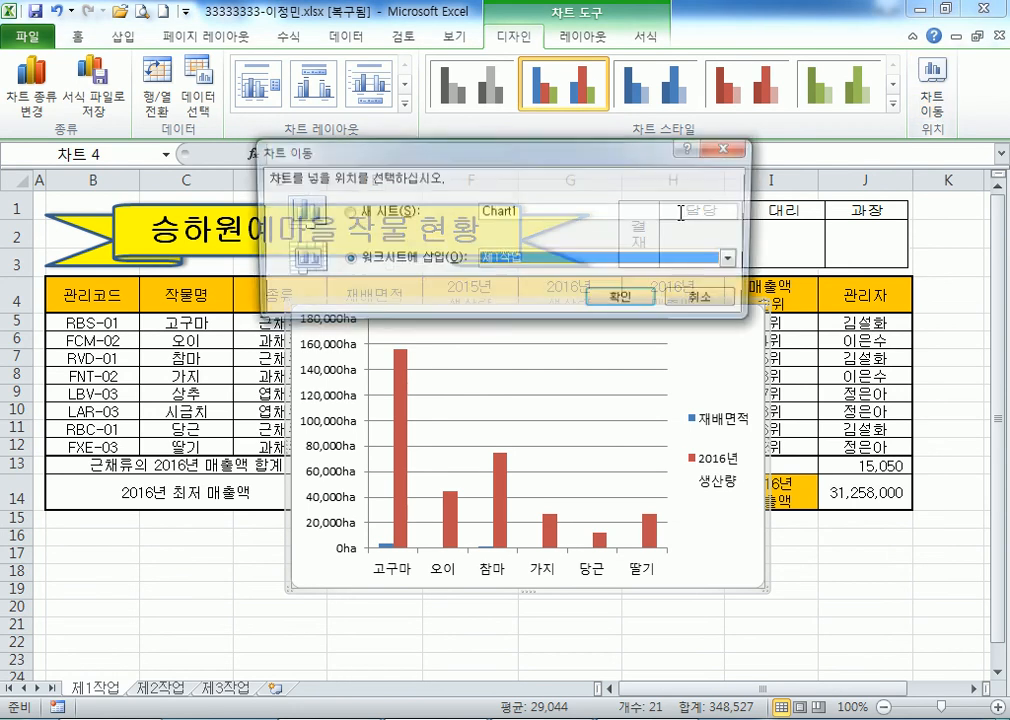
type("WP4")
key("BackSpace")
key("BackSpace")
key("BackSpace")
key("BackSpace")
type("제4작업")
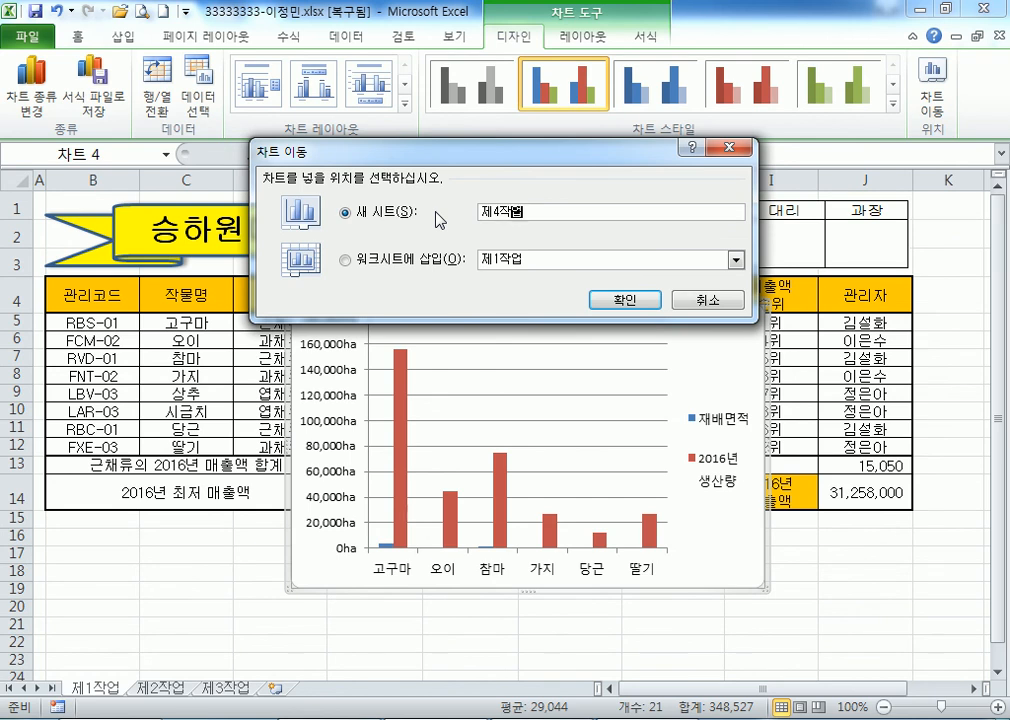
key("Return")
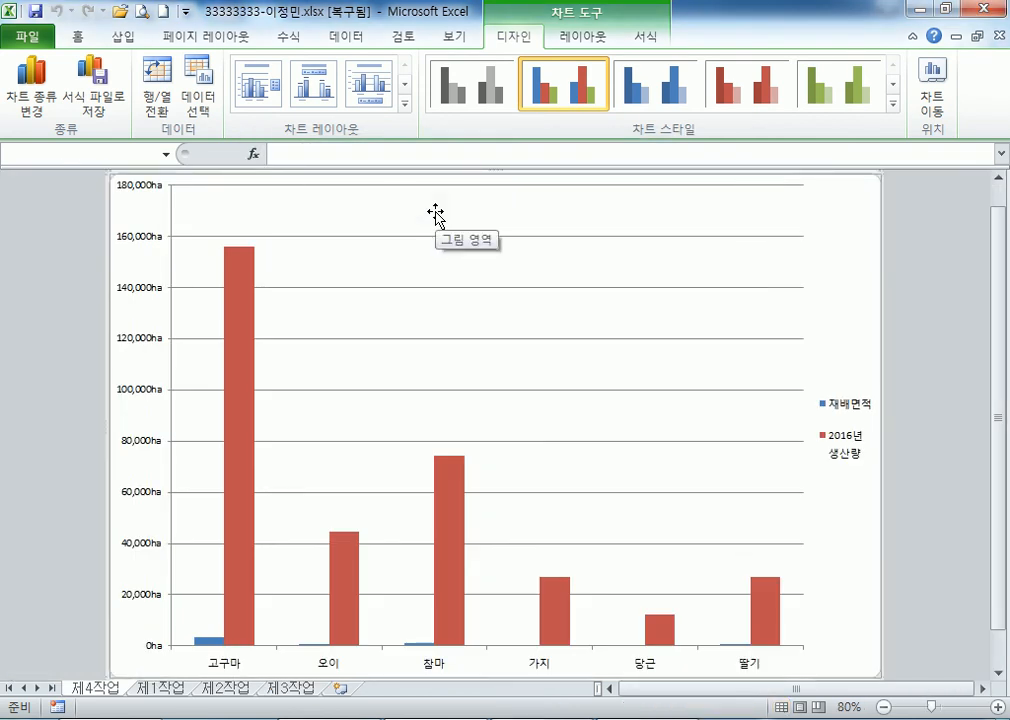
left_click_drag(113, 692, 340, 699)
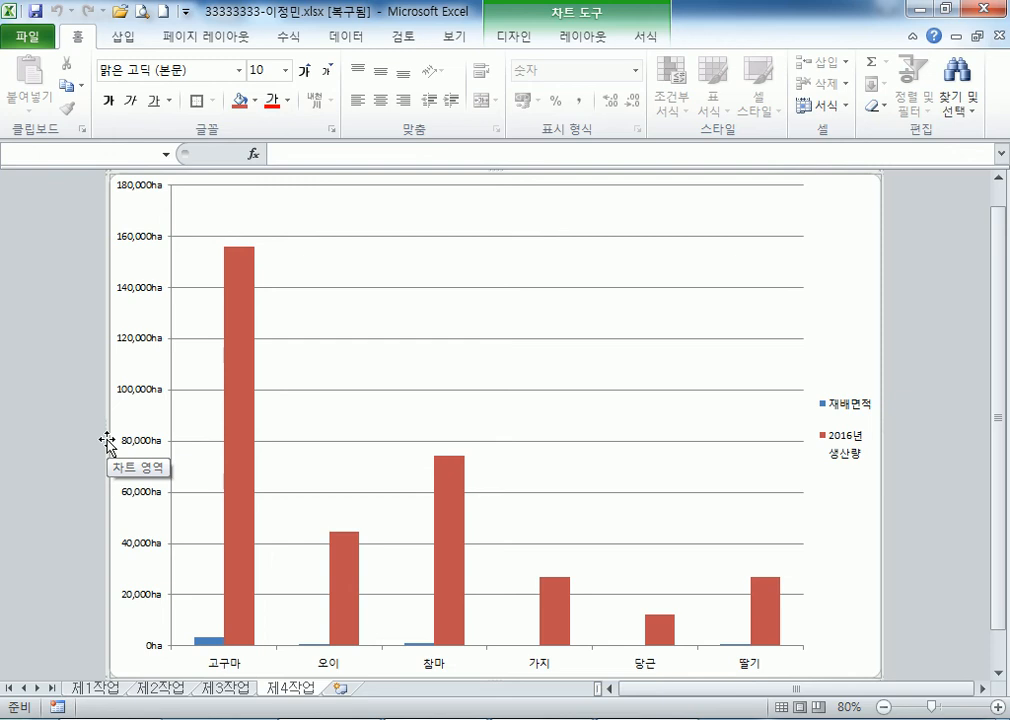
Apply 레이아웃 3 and the green bevelled column style from the fourth row of the chart styles to the chart on sheet 제4작업
double_click(834, 237)
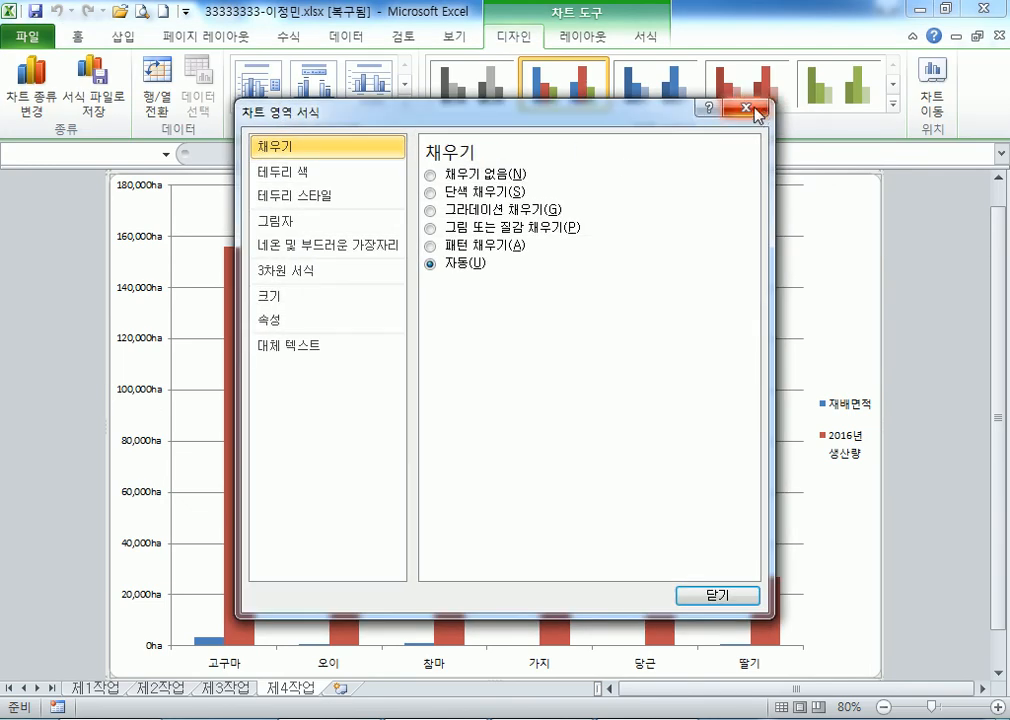
left_click(760, 112)
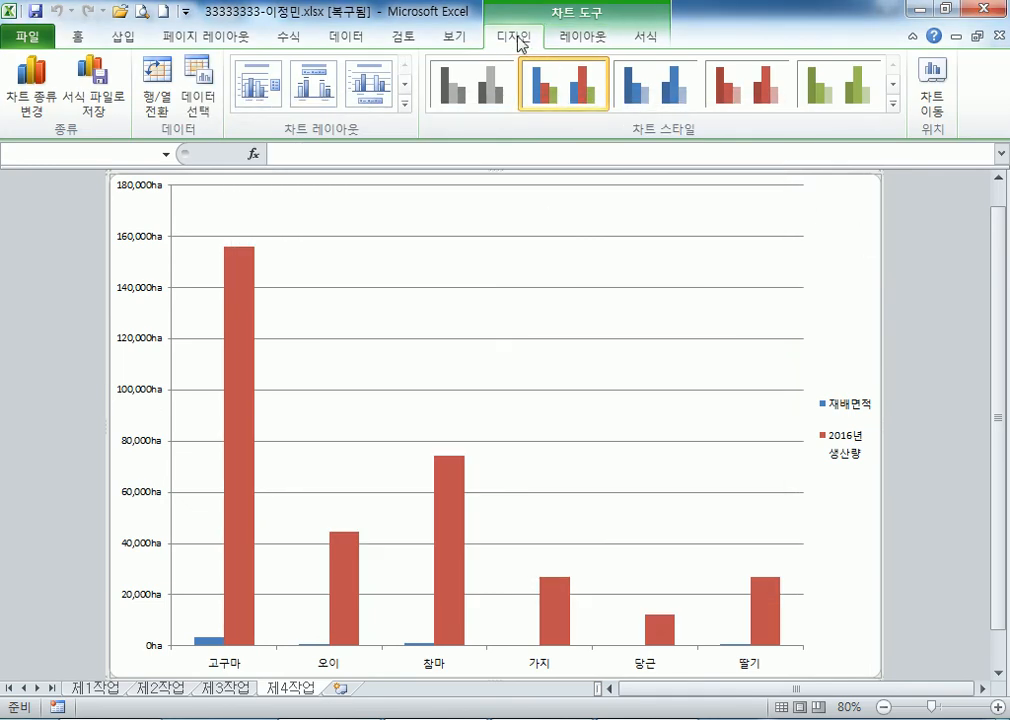
left_click(406, 104)
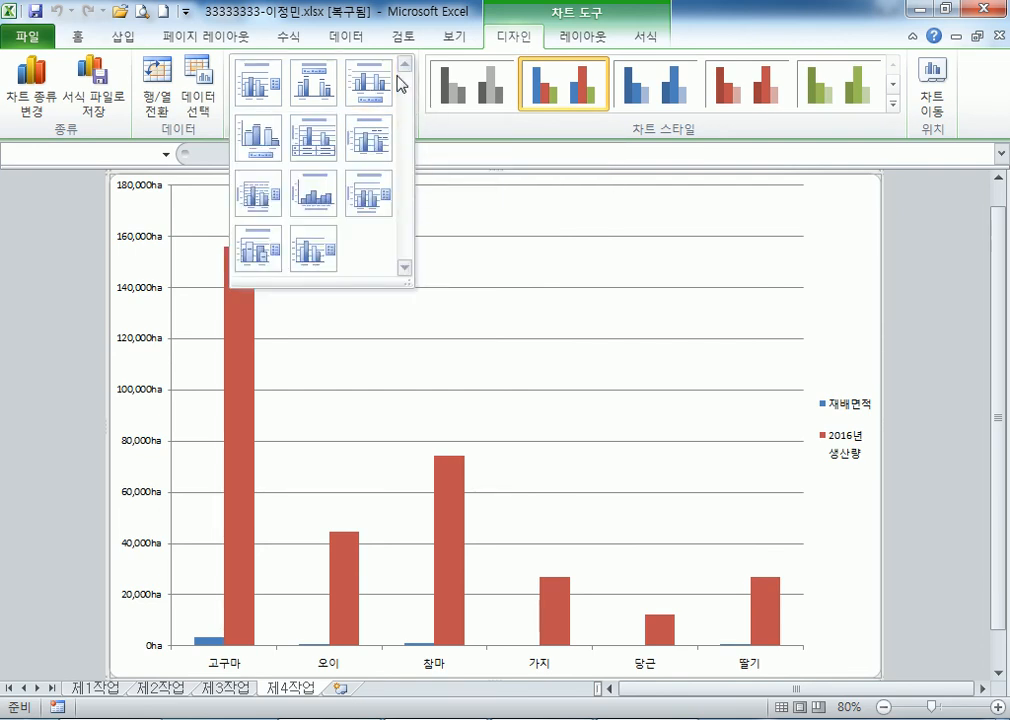
left_click(385, 86)
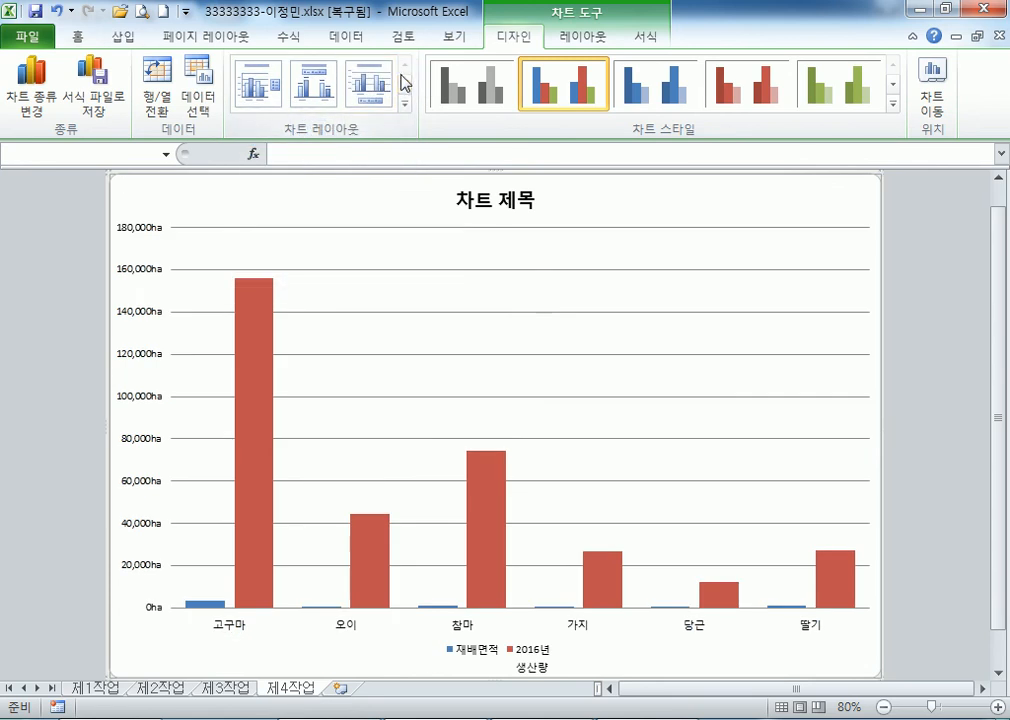
left_click(406, 103)
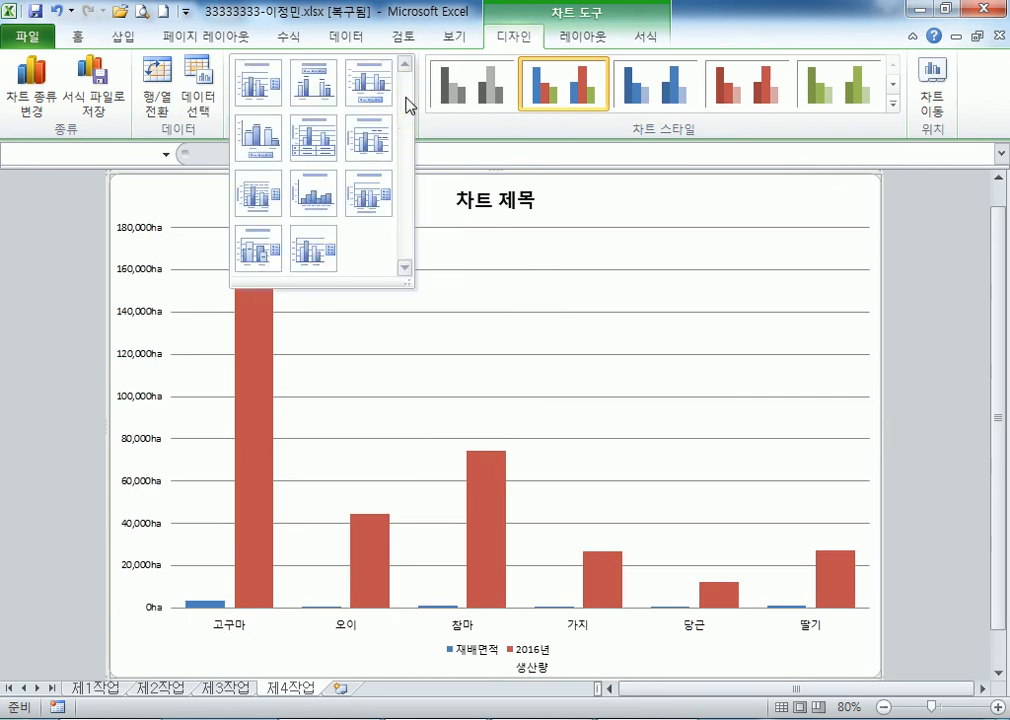
left_click(383, 140)
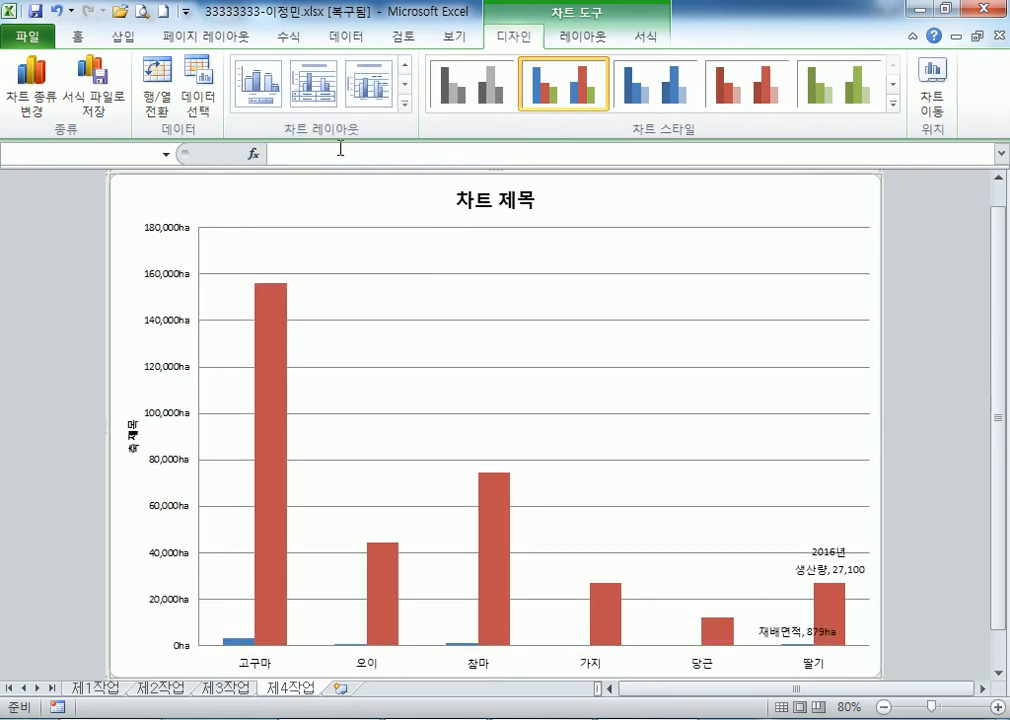
left_click(408, 110)
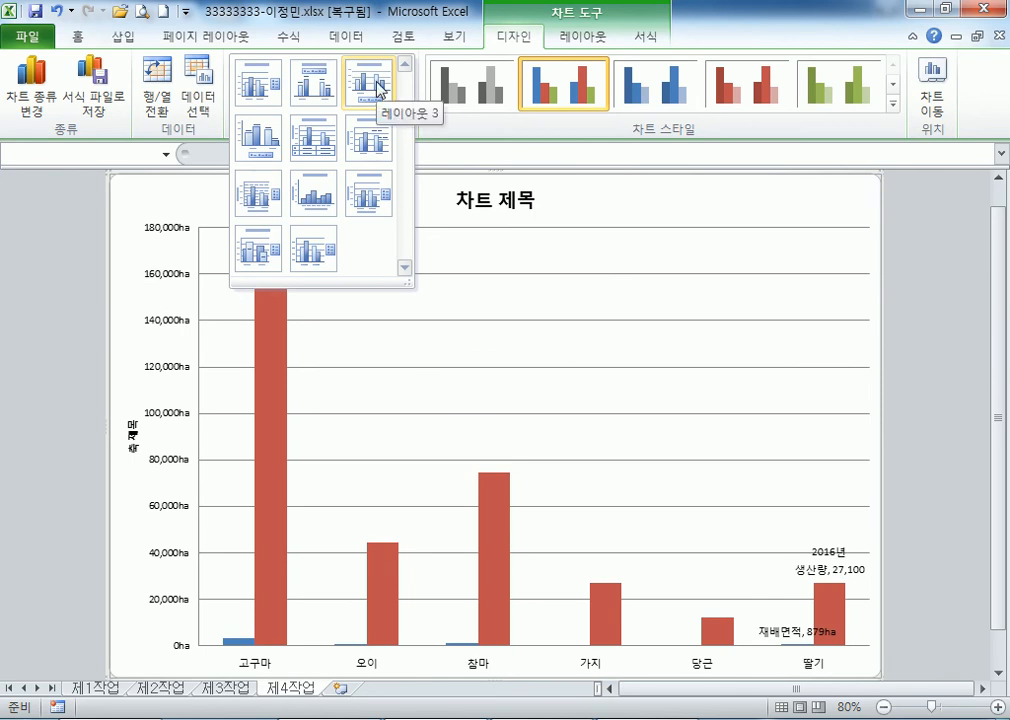
left_click(380, 90)
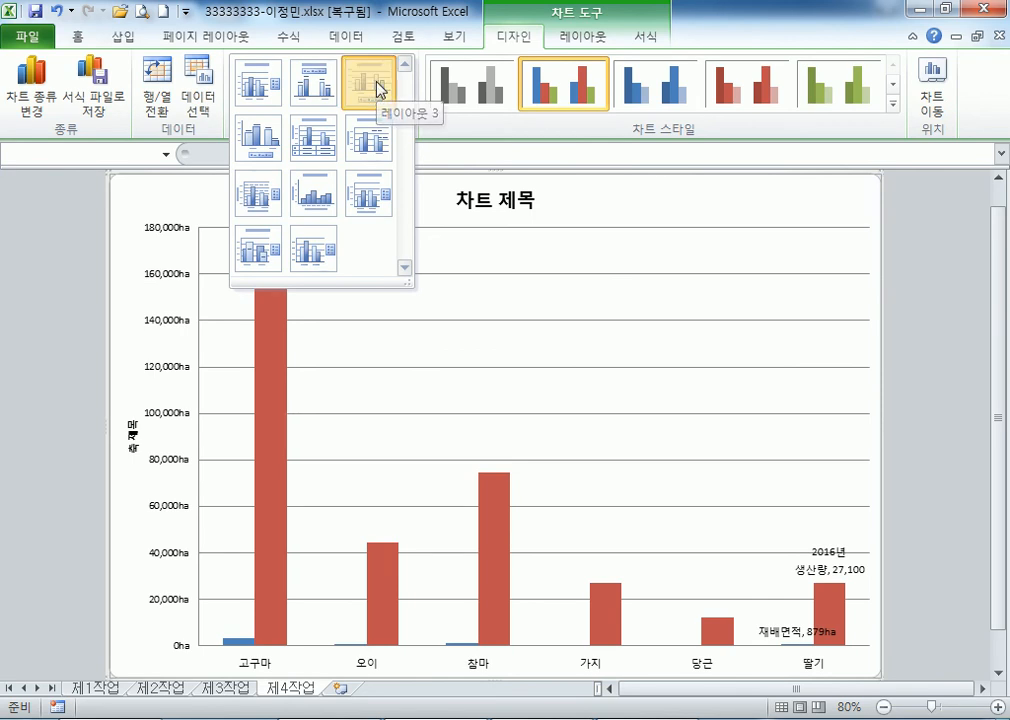
left_click(893, 103)
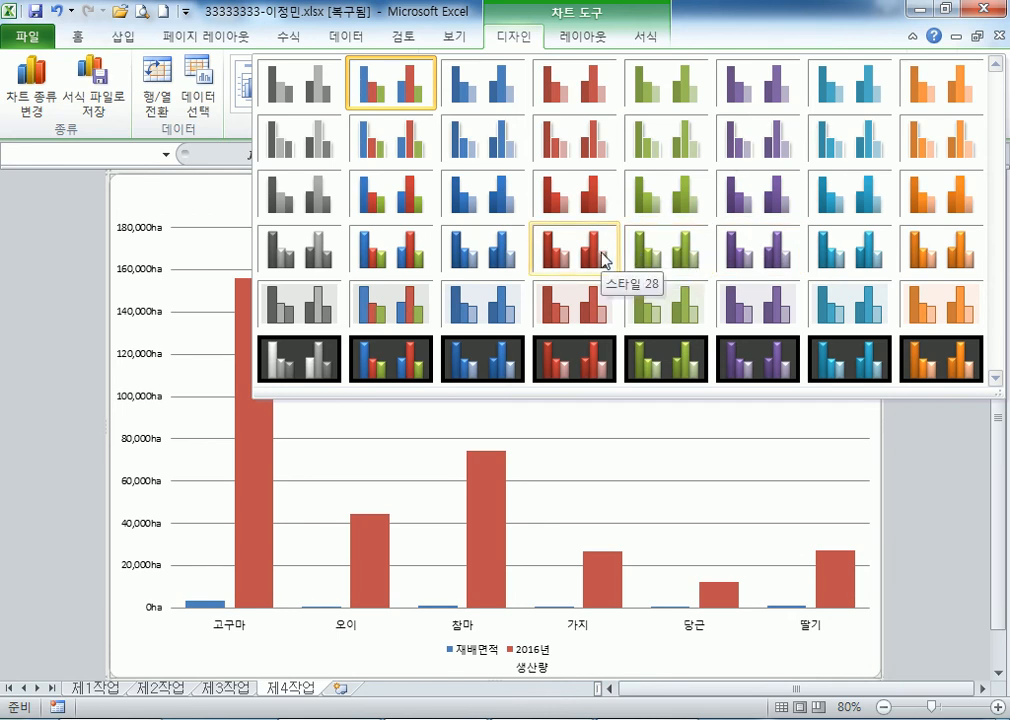
left_click(652, 258)
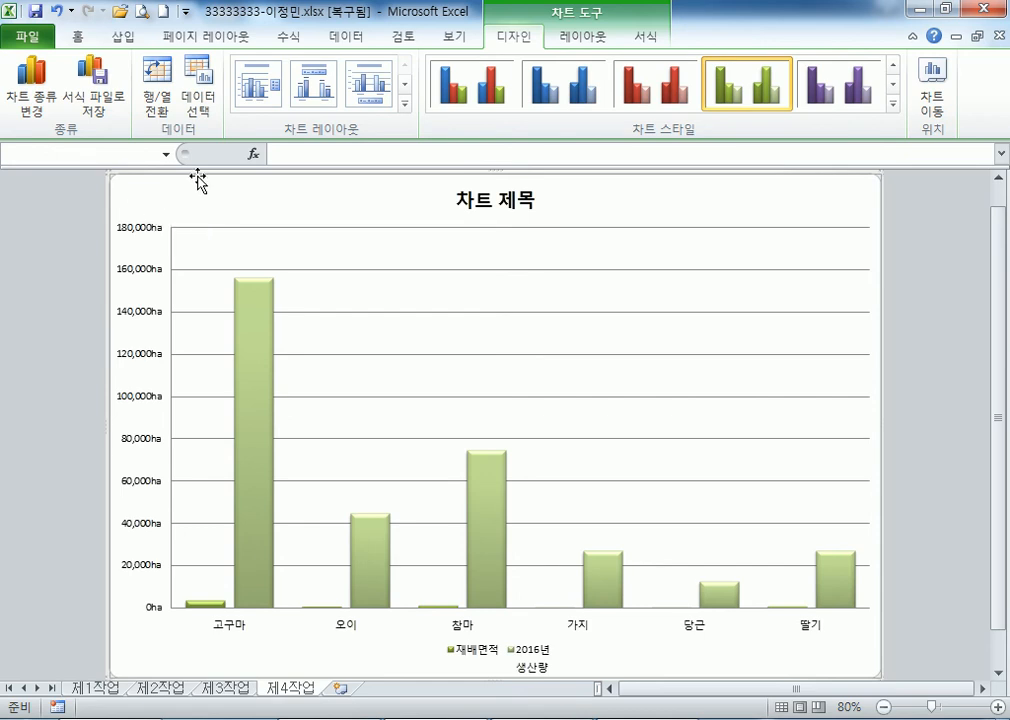
Set the font of the whole chart to 굴림 at size 11
left_click(86, 42)
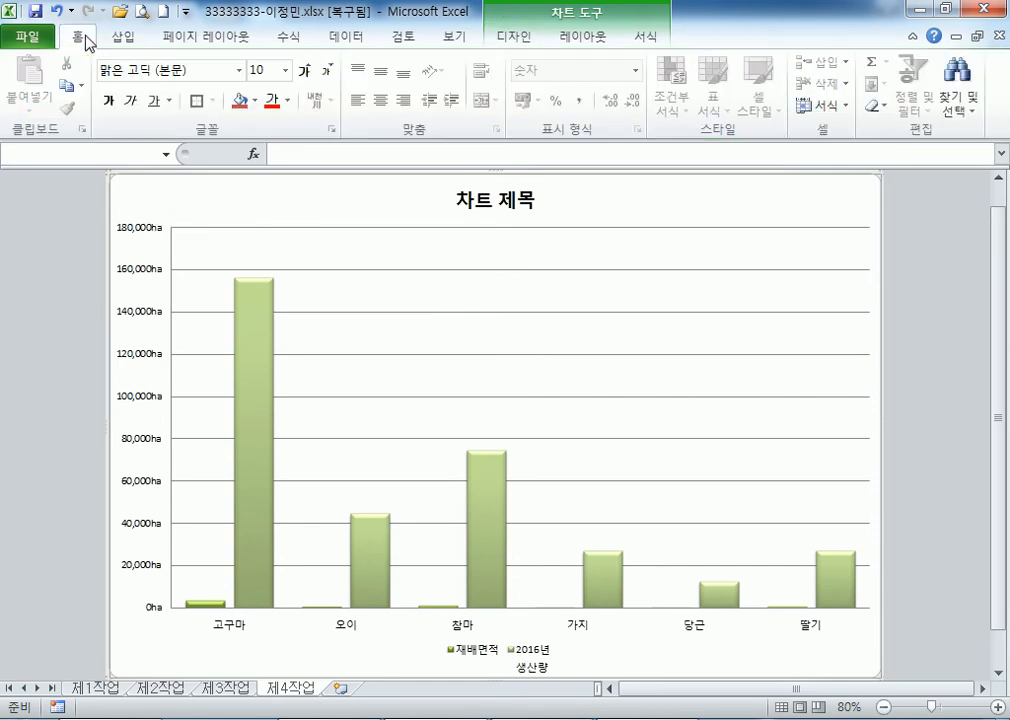
left_click(238, 72)
scroll(302, 232, "down", 15)
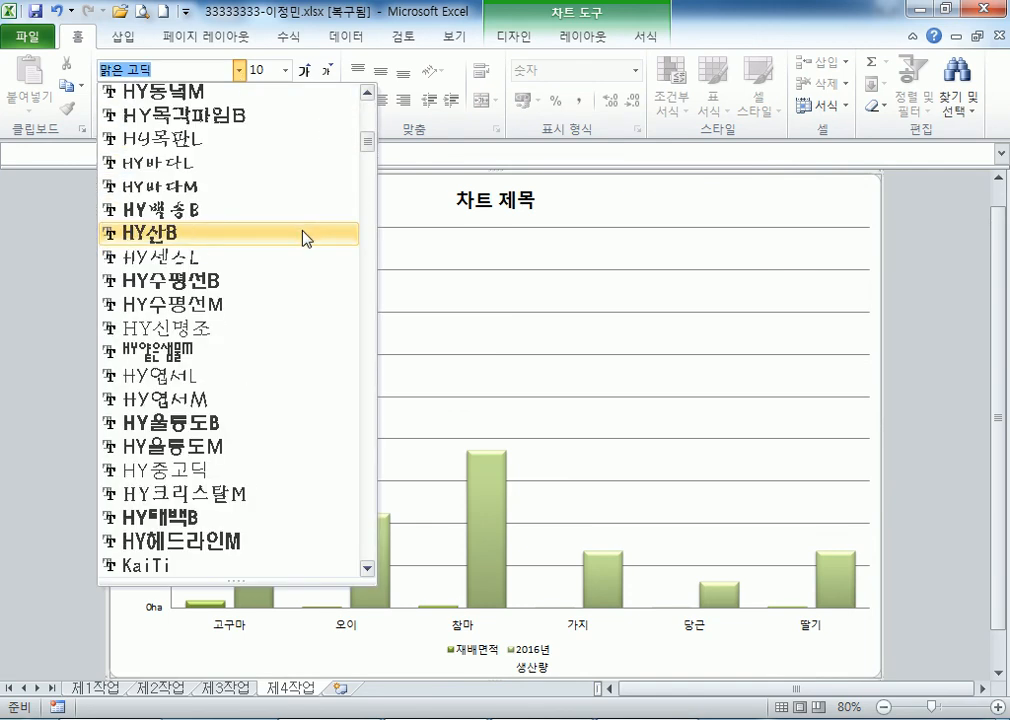
scroll(300, 246, "down", 6)
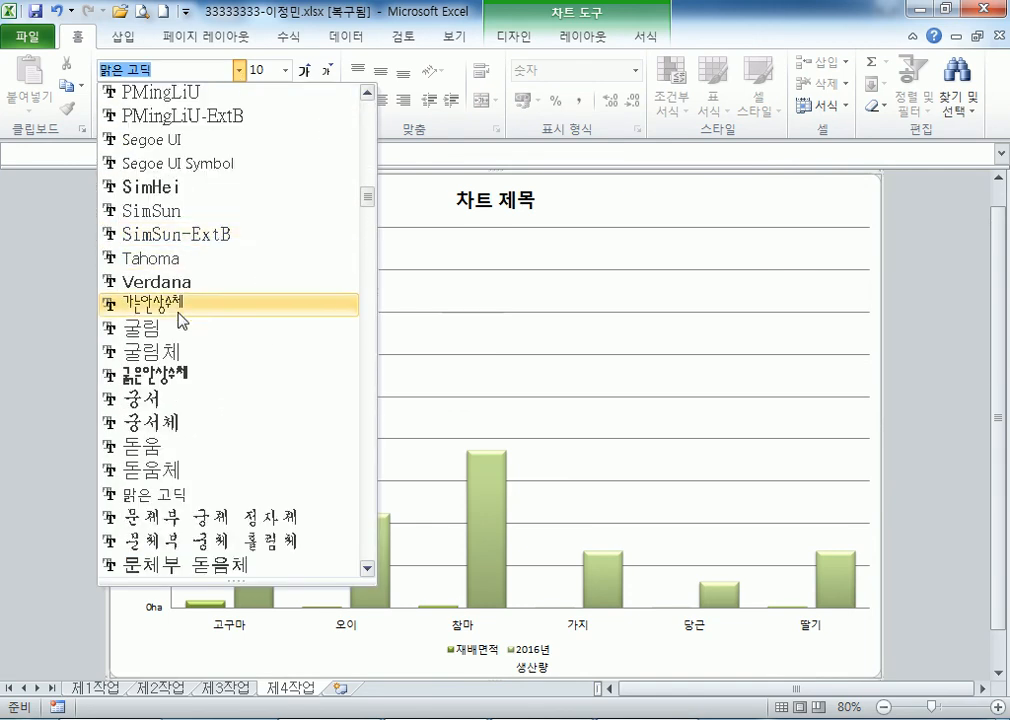
left_click(170, 334)
left_click(304, 72)
left_click(304, 72)
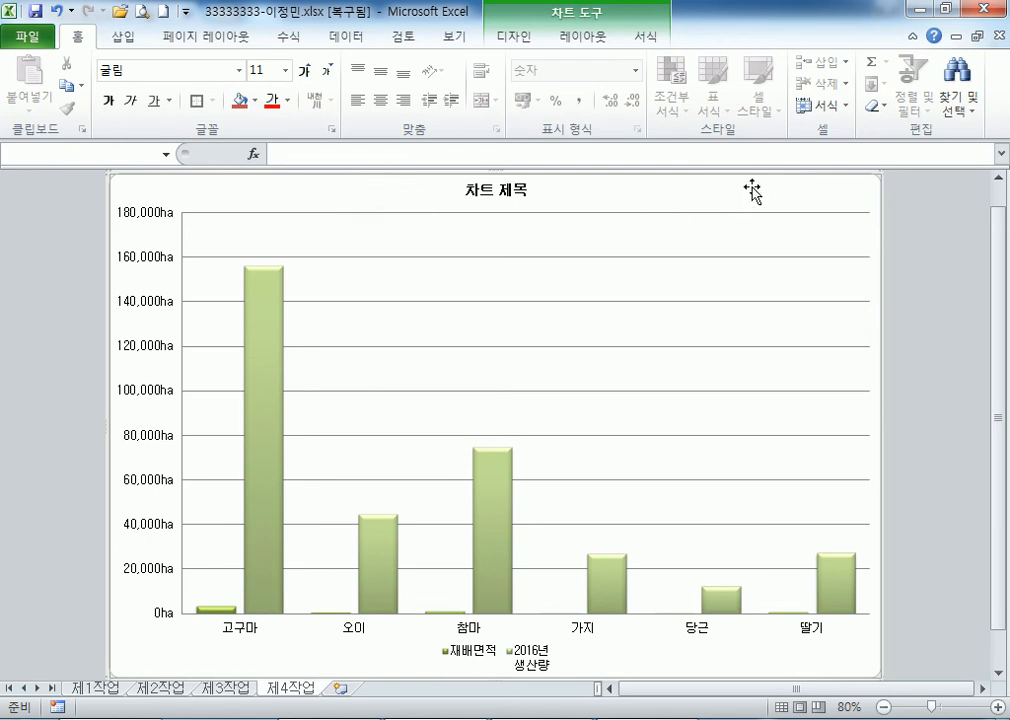
Examine the format settings offered for the chart area, the chart title and the plot area
double_click(700, 208)
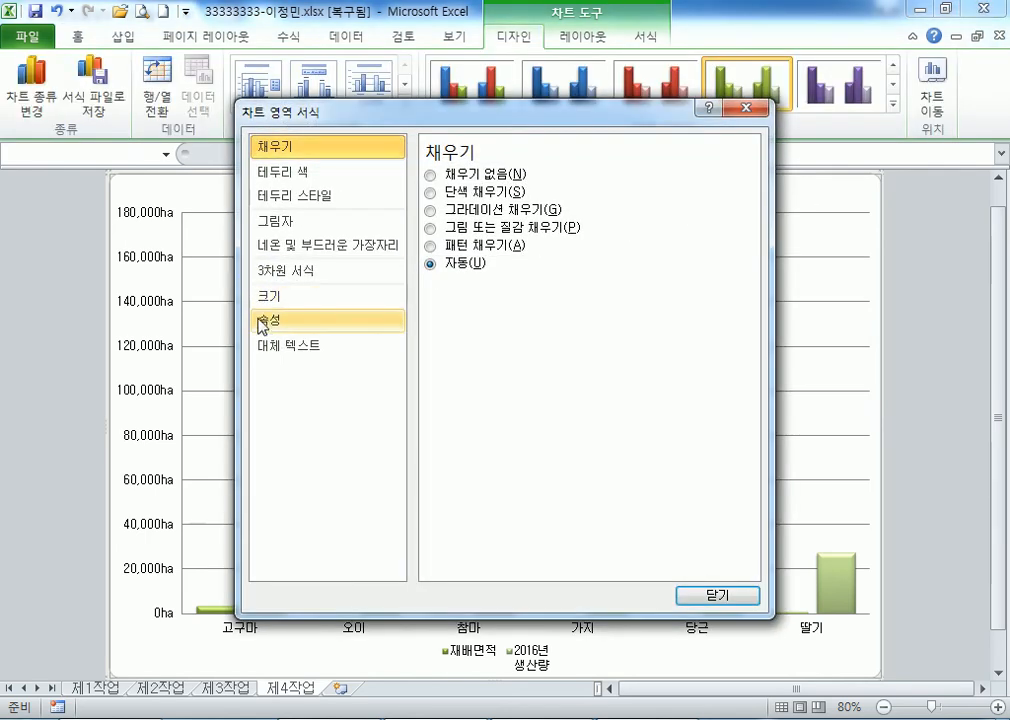
key("Escape")
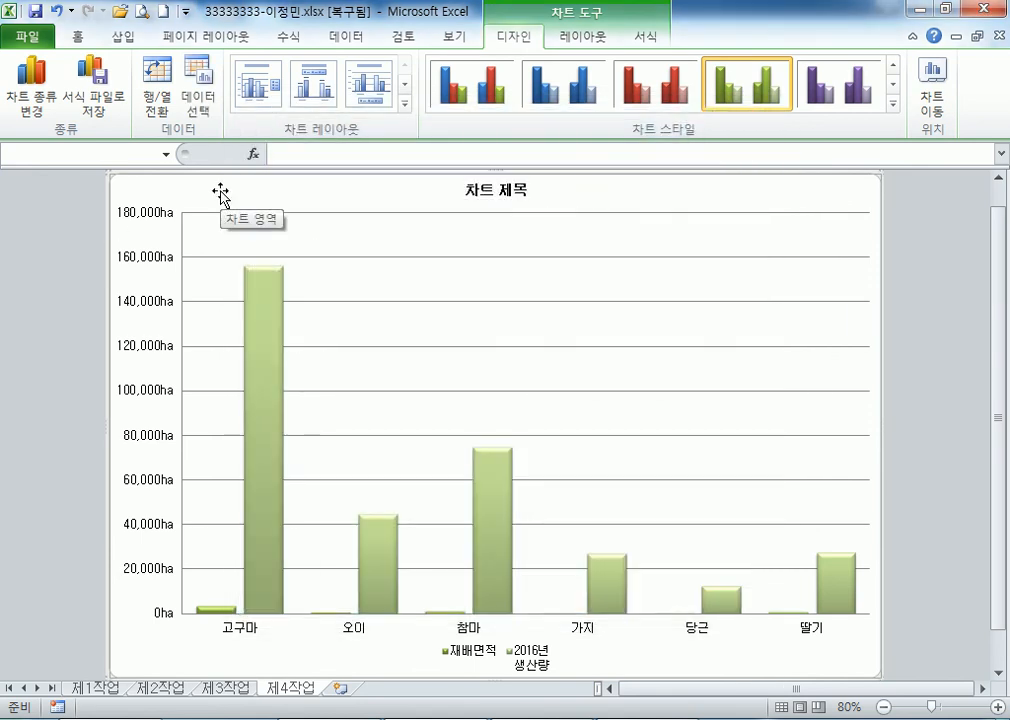
double_click(489, 188)
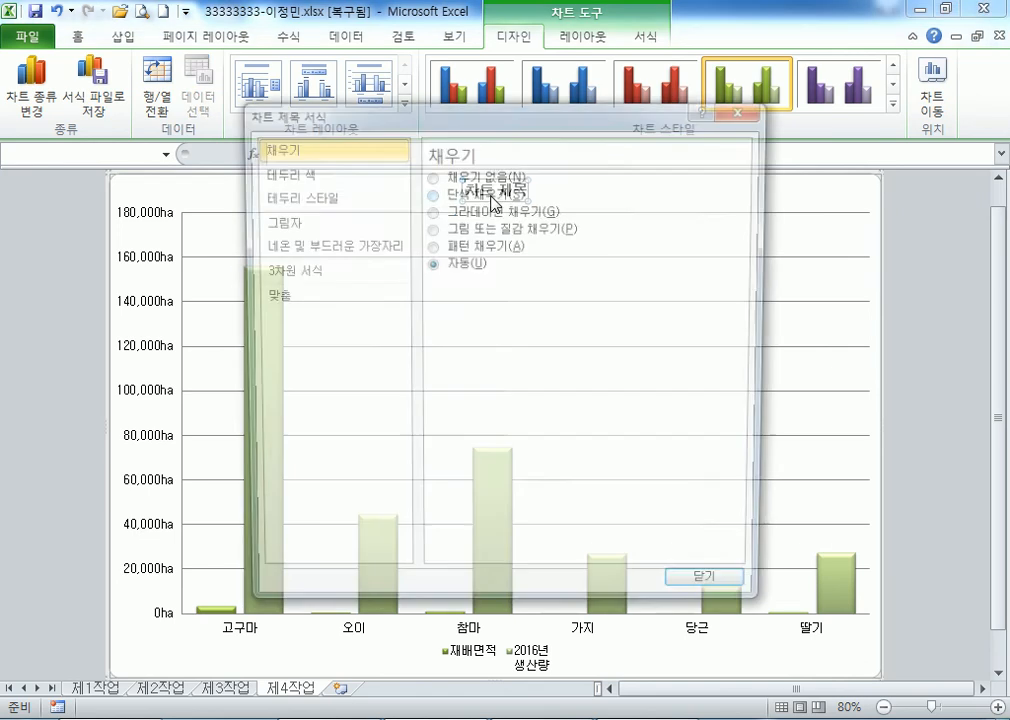
left_click_drag(337, 130, 690, 92)
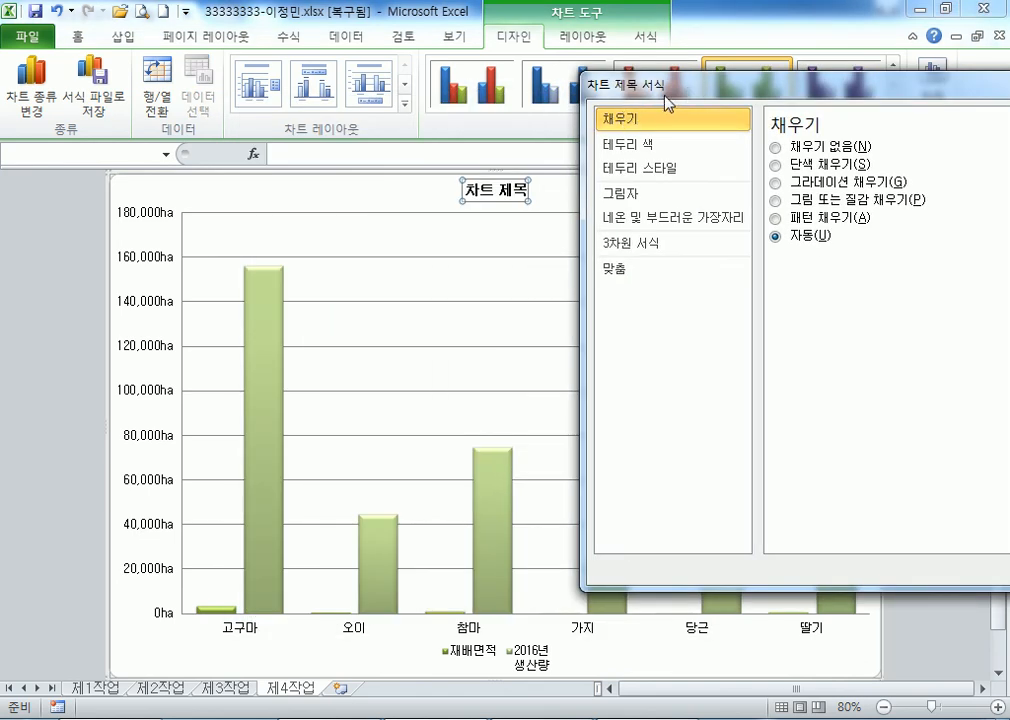
left_click(235, 197)
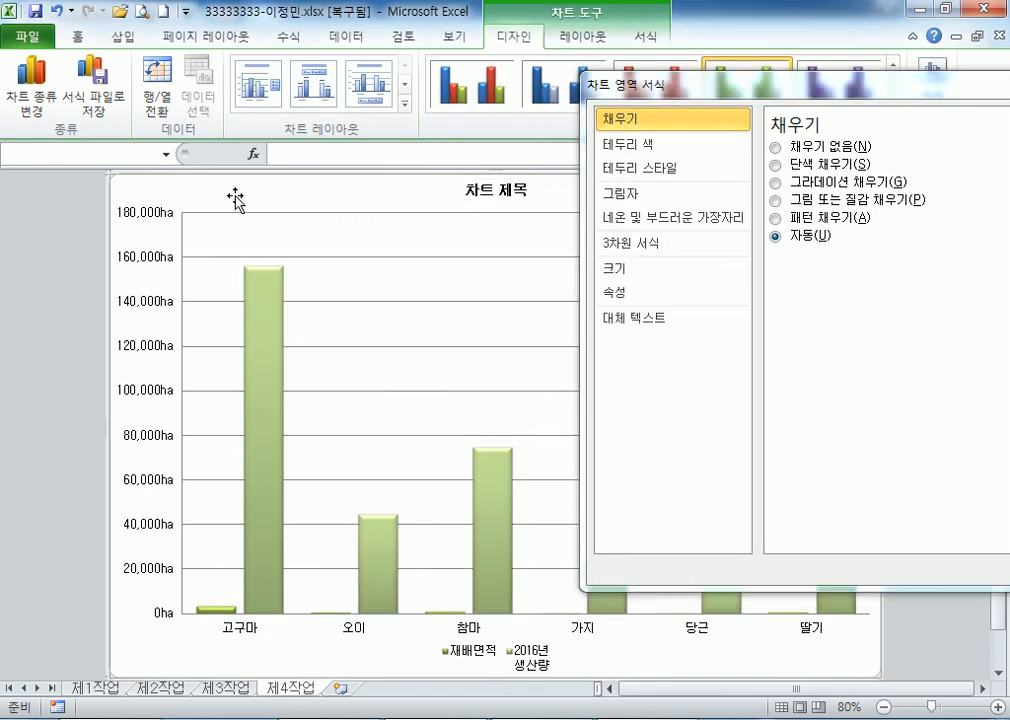
left_click(287, 240)
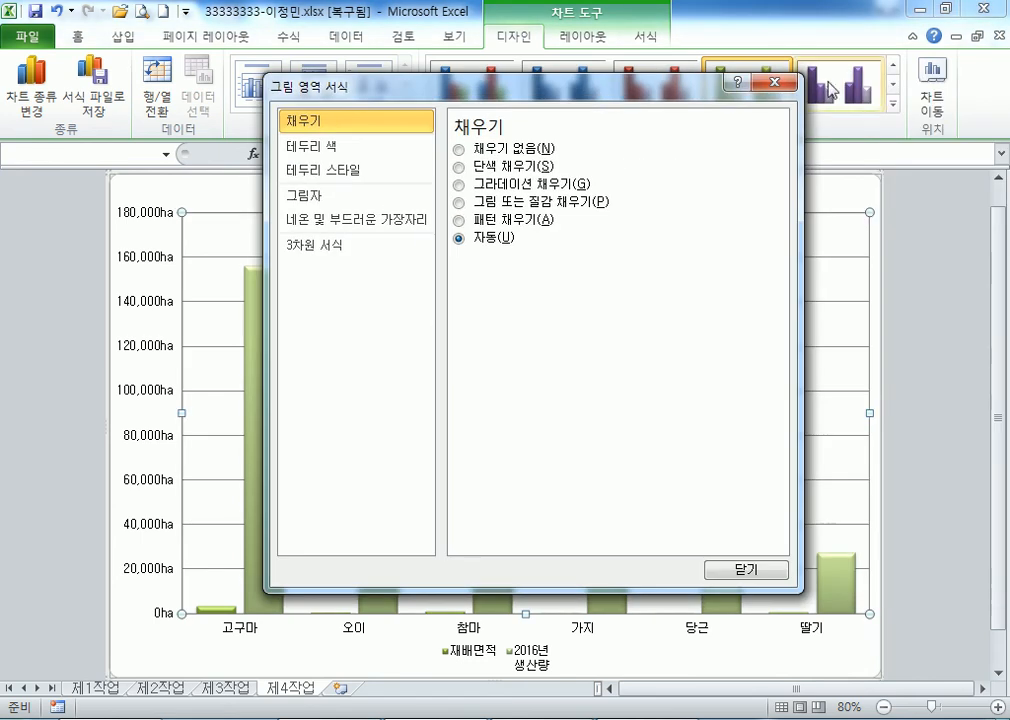
left_click(785, 83)
left_click(270, 199)
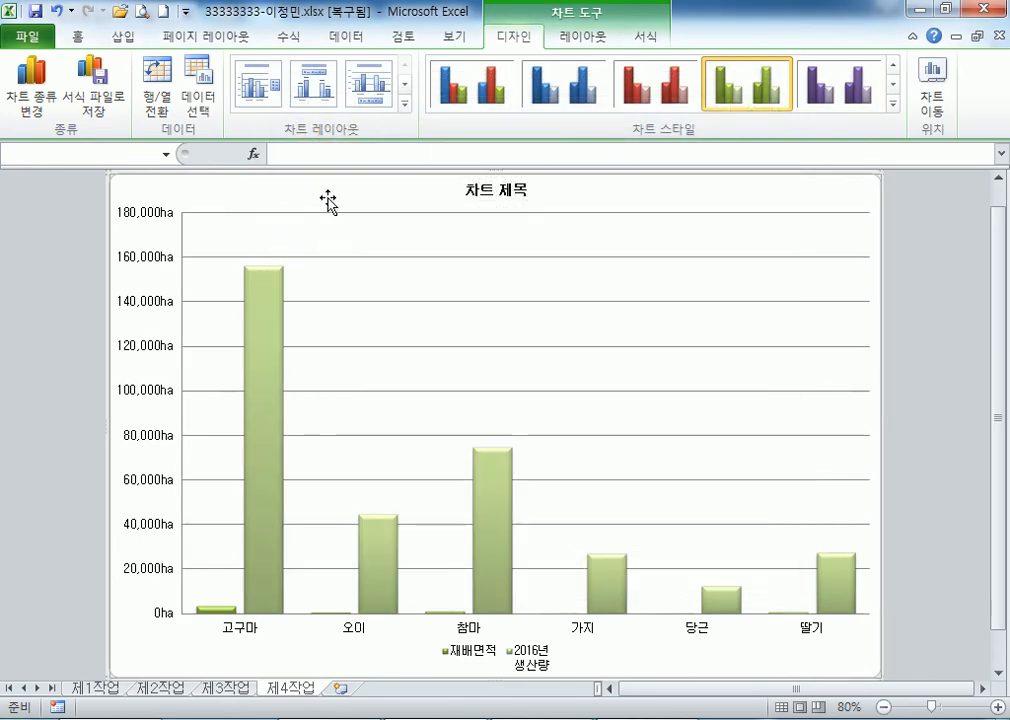
double_click(336, 179)
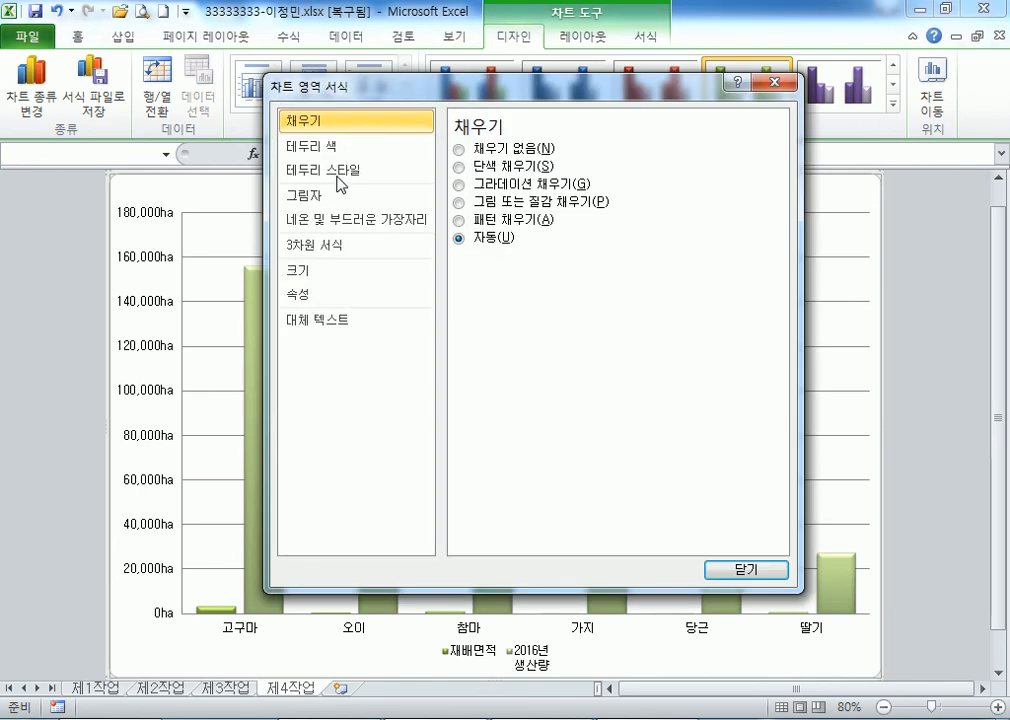
key("Escape")
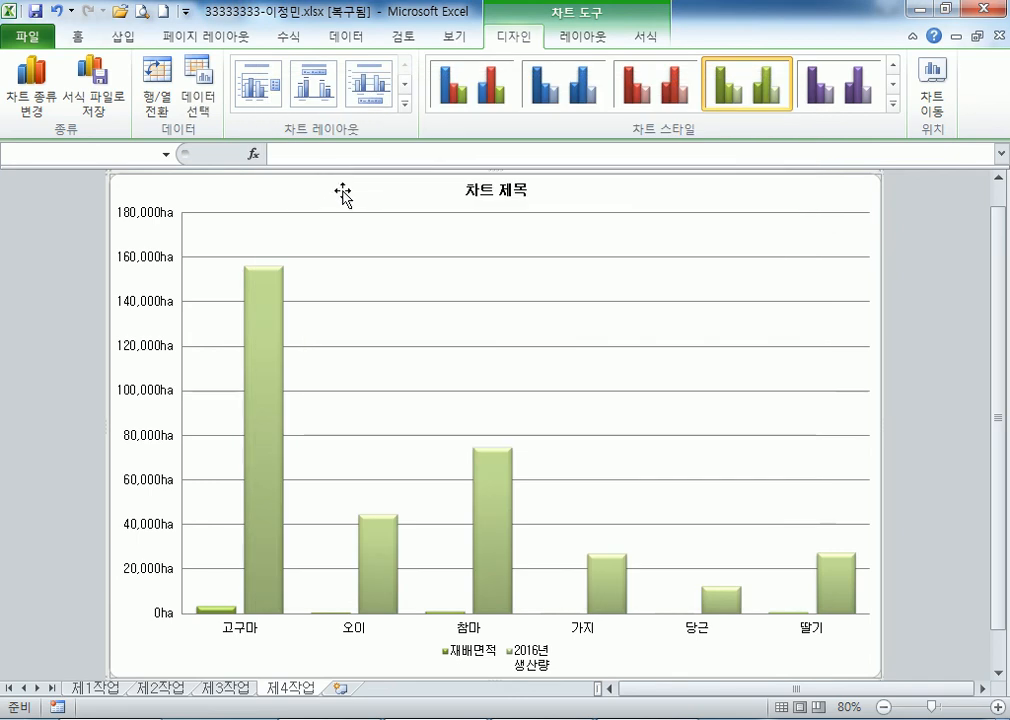
double_click(332, 199)
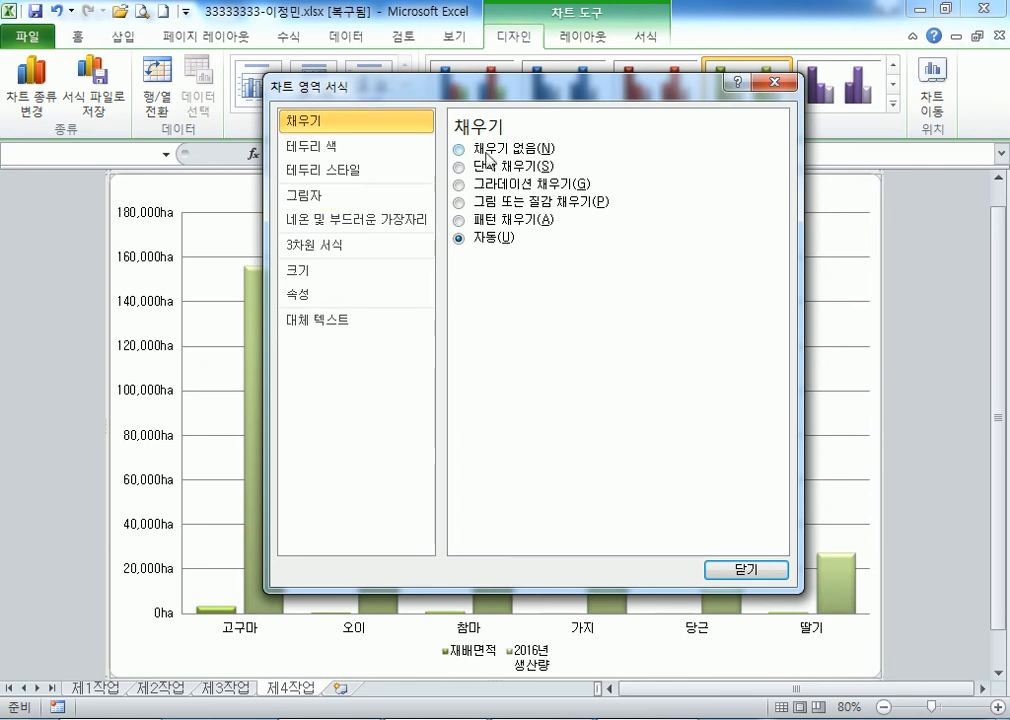
left_click(762, 86)
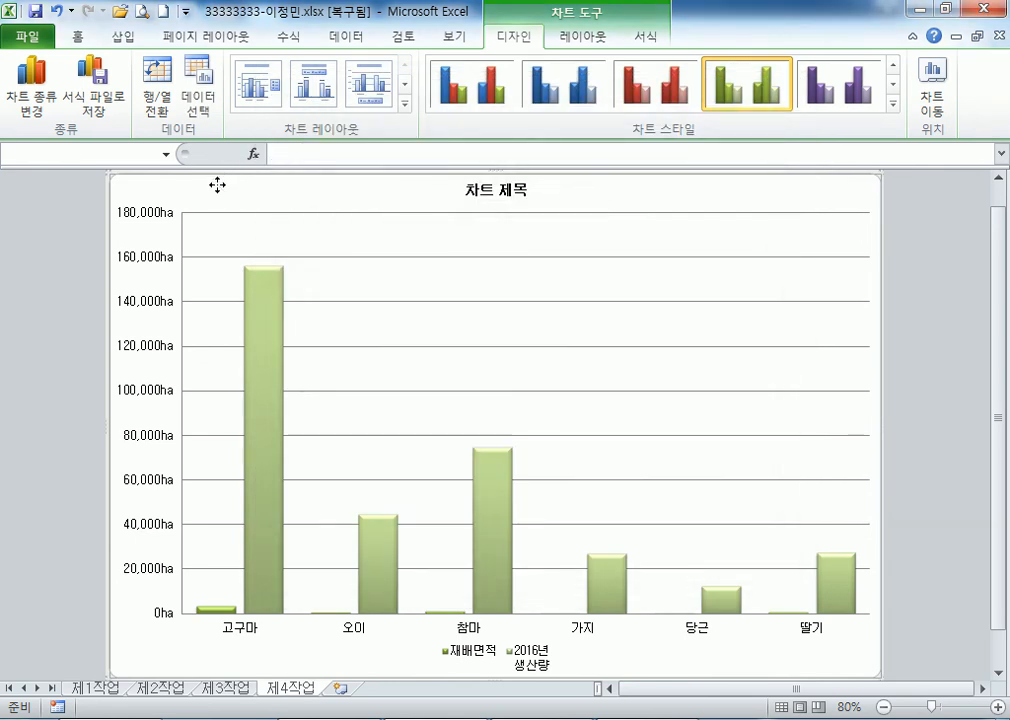
double_click(218, 188)
key("Escape")
Fill the chart area with the pale blue paper texture from the fourth row of the texture choices
double_click(273, 208)
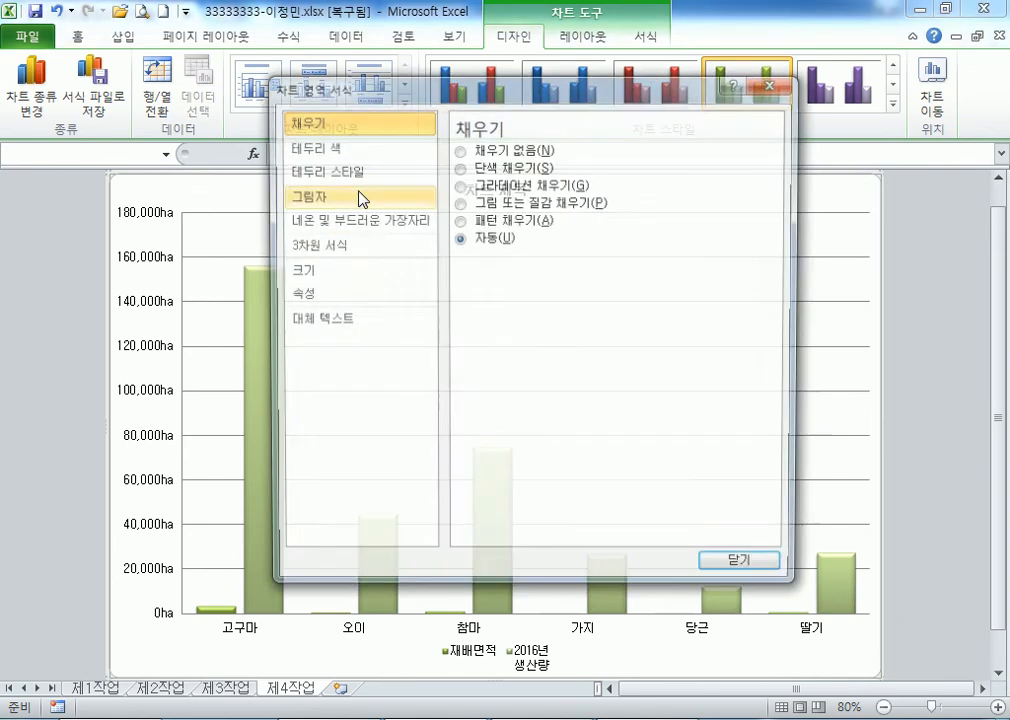
left_click_drag(364, 98, 268, 92)
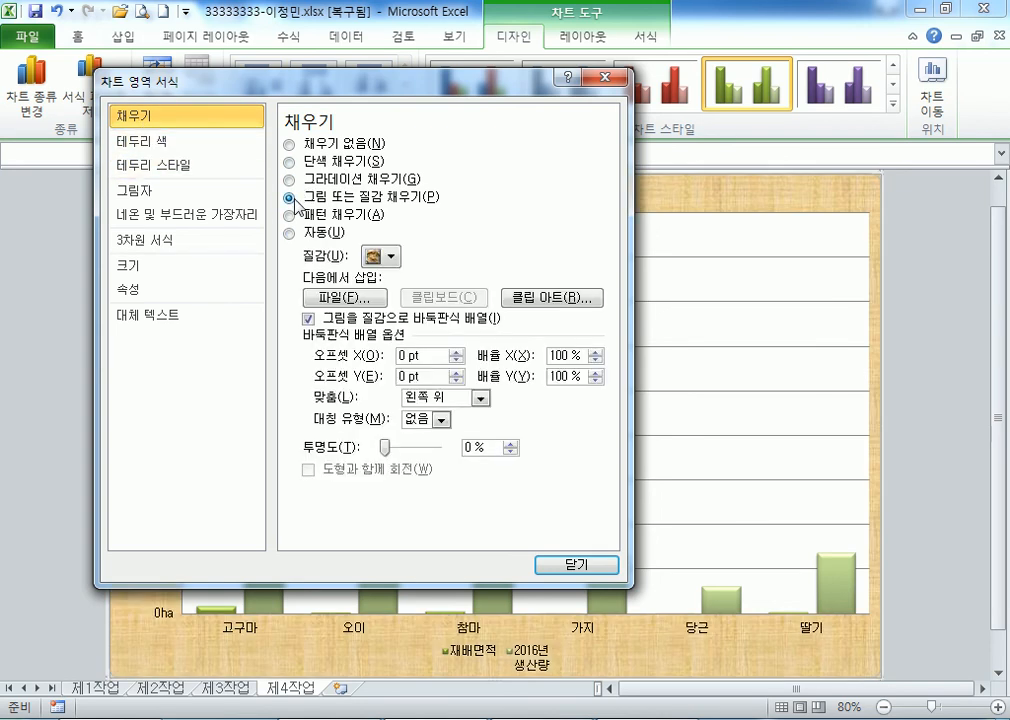
left_click(394, 258)
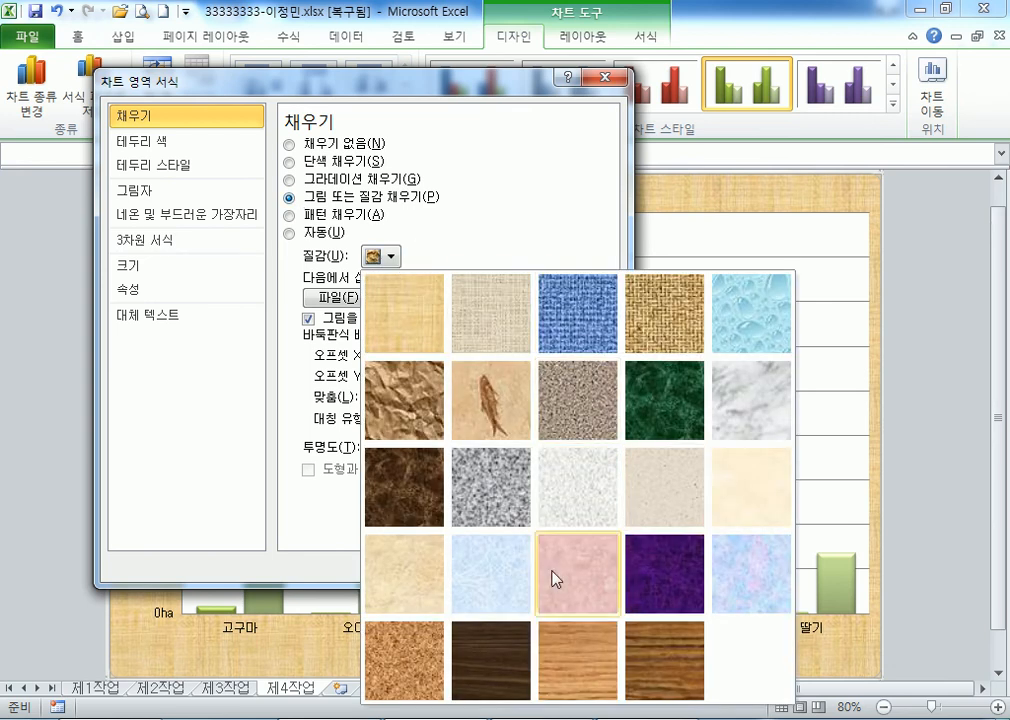
left_click(458, 555)
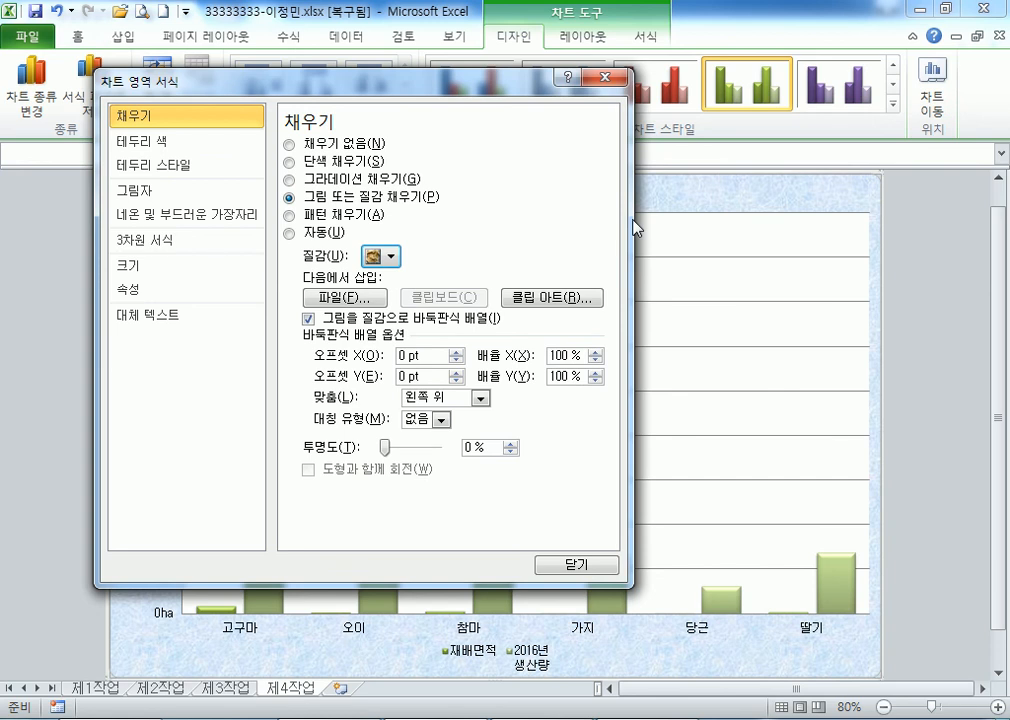
Give the plot area a solid fill in 흰색, 배경 1
left_click_drag(415, 92, 789, 90)
left_click(282, 241)
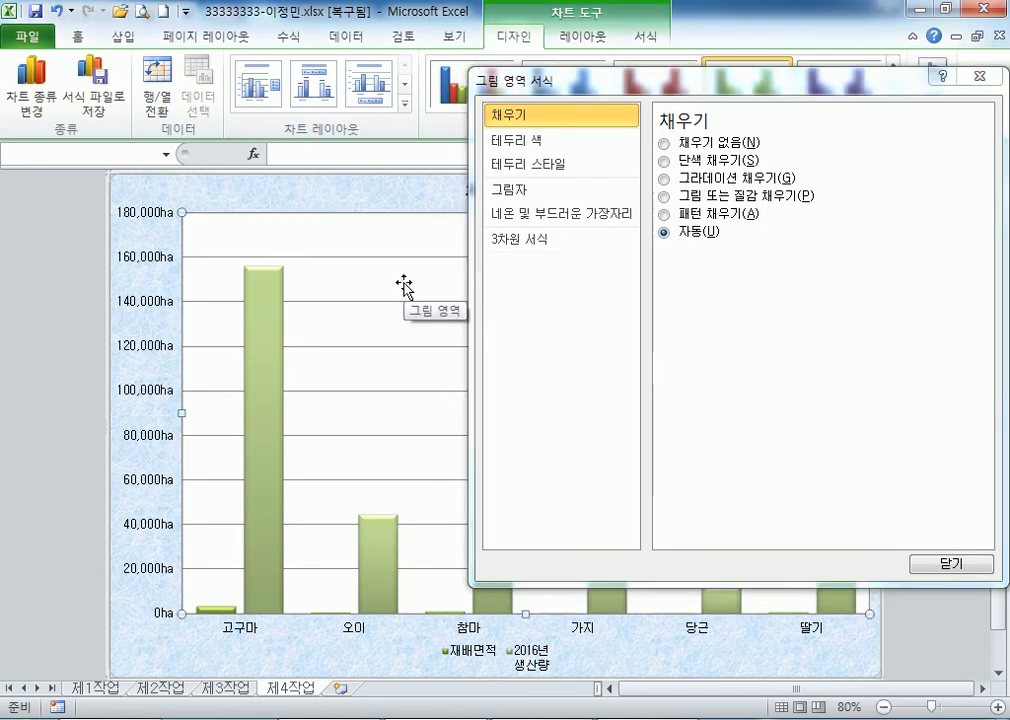
left_click(665, 161)
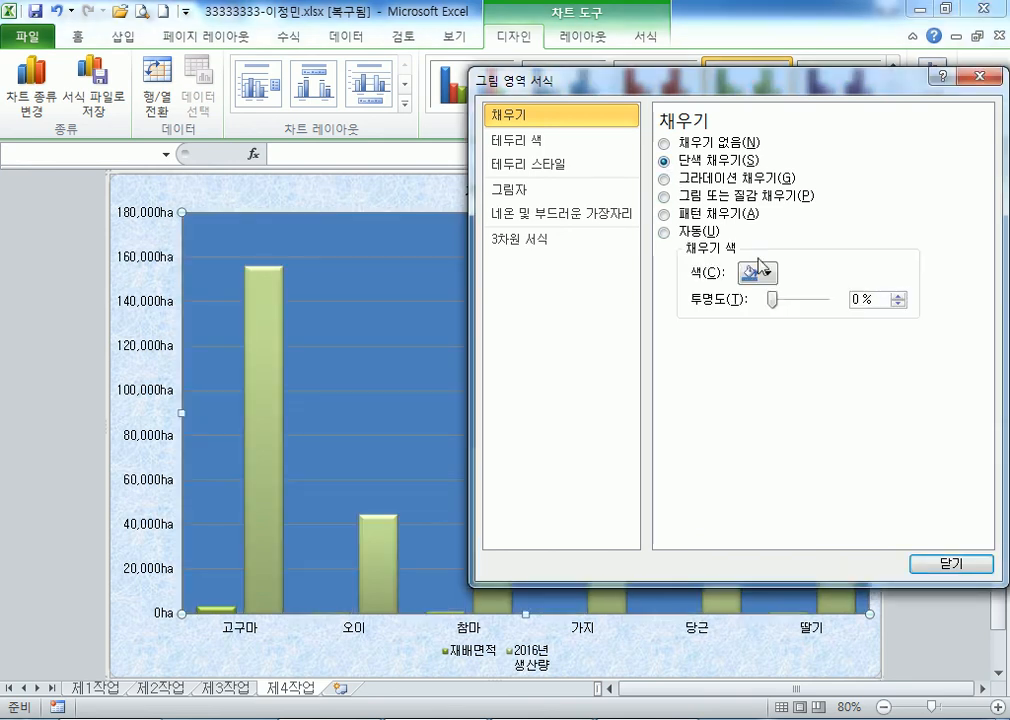
left_click(766, 274)
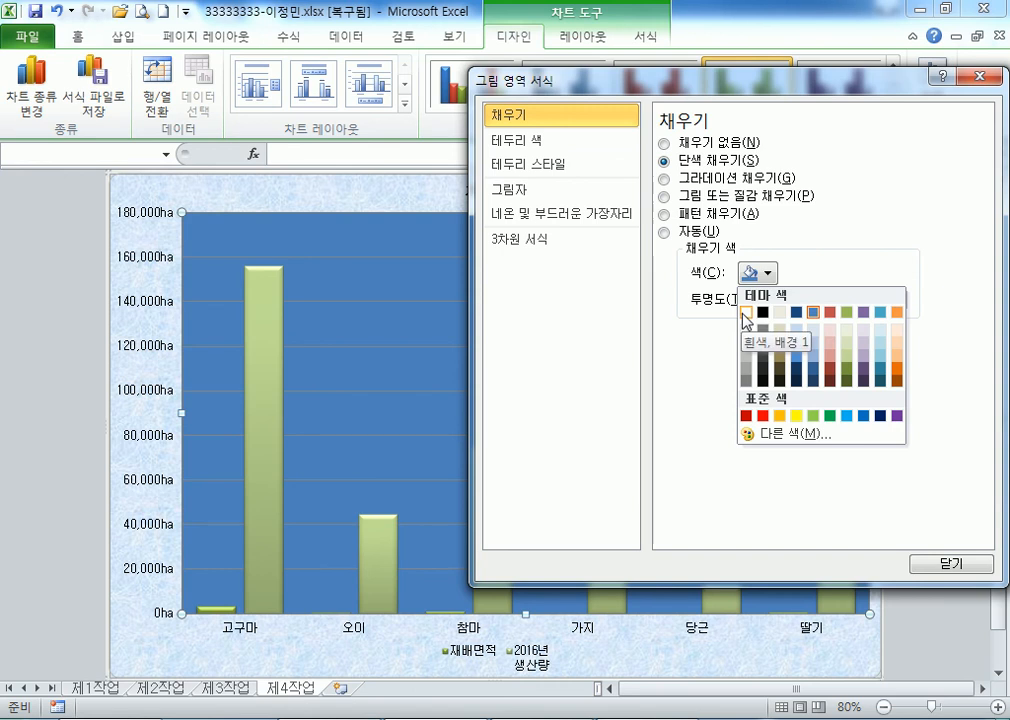
left_click(745, 313)
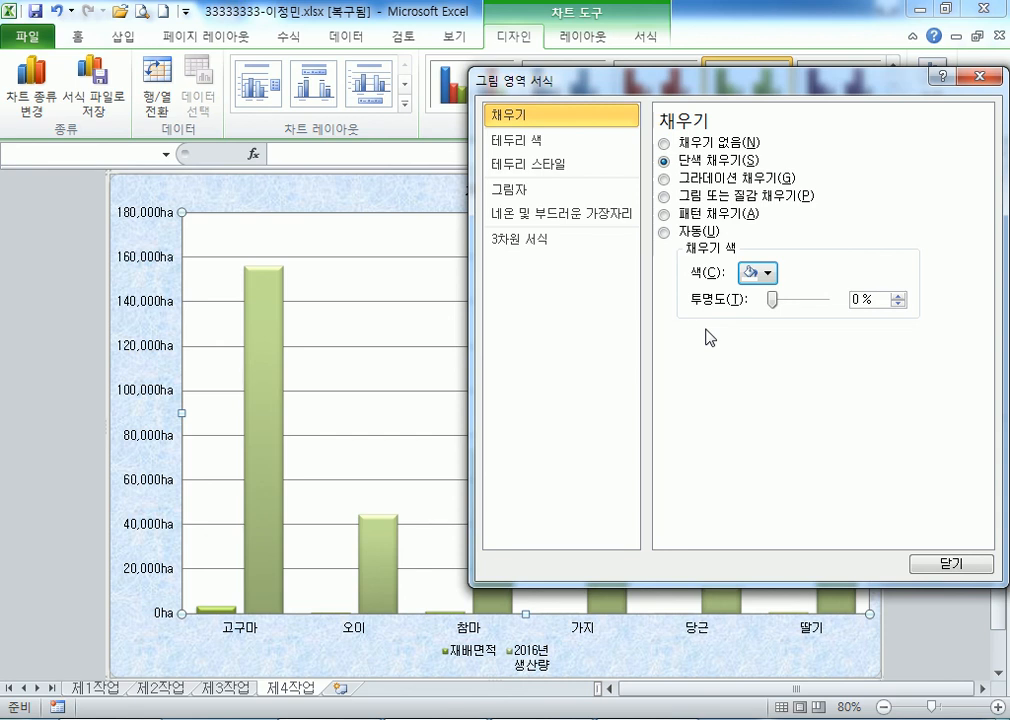
left_click(765, 273)
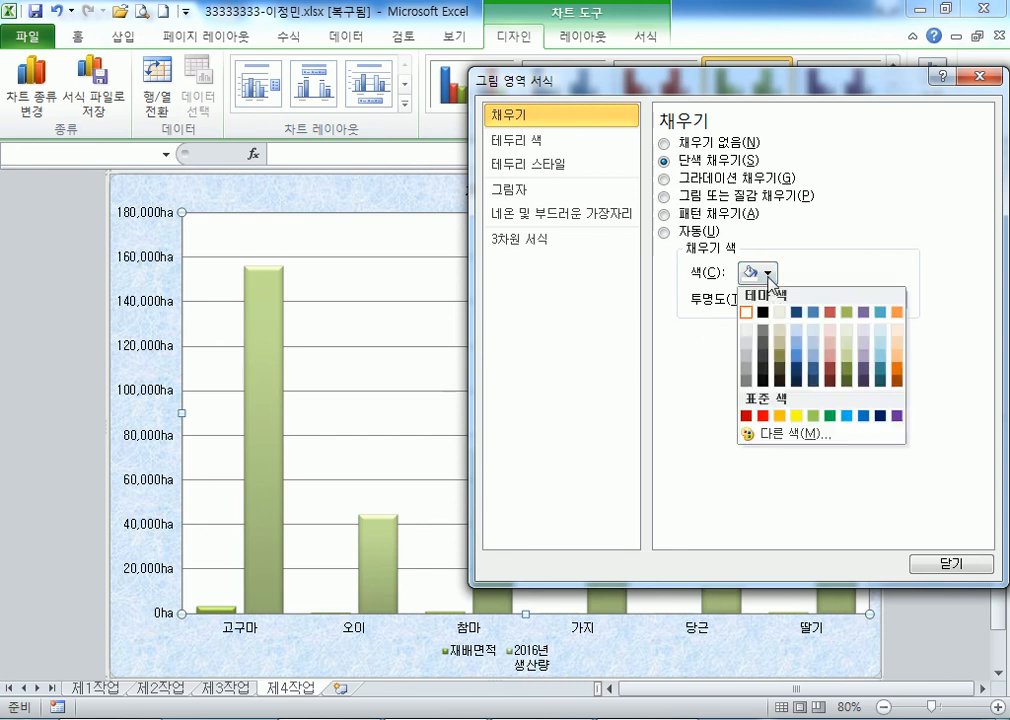
left_click(748, 314)
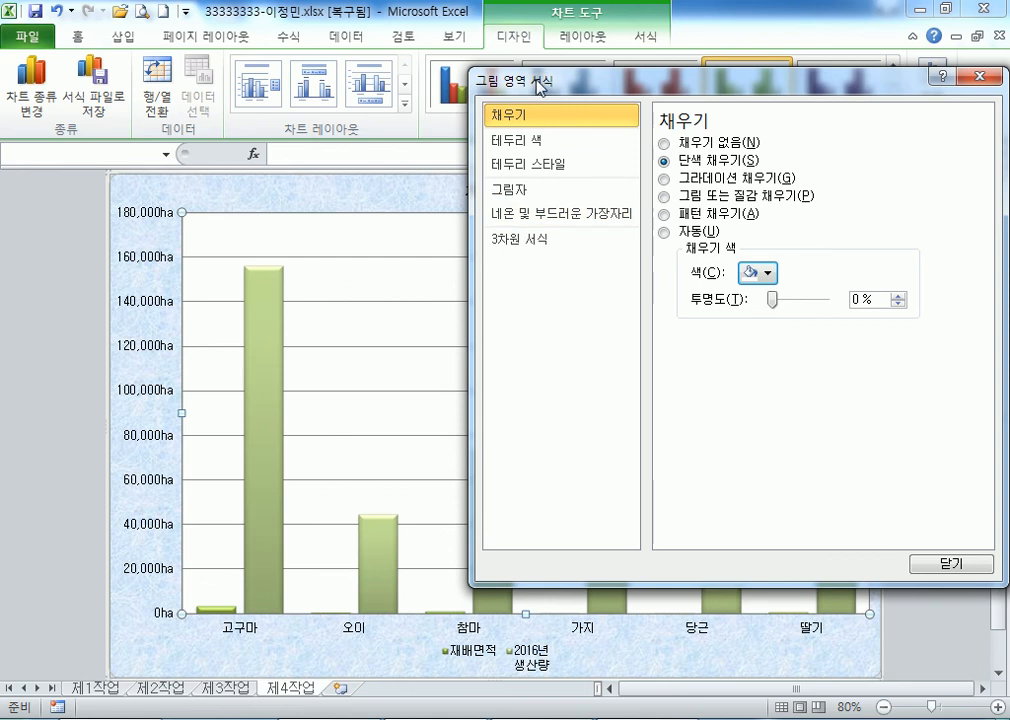
Increase the chart title's font size to 20
left_click_drag(548, 82, 698, 254)
left_click(505, 198)
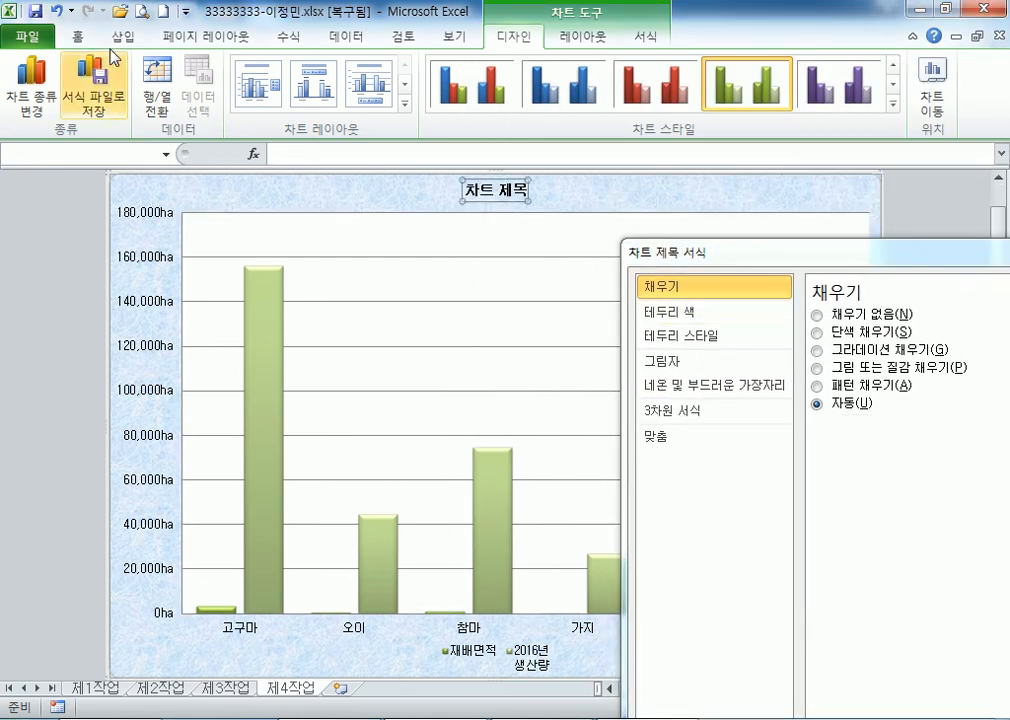
left_click(78, 37)
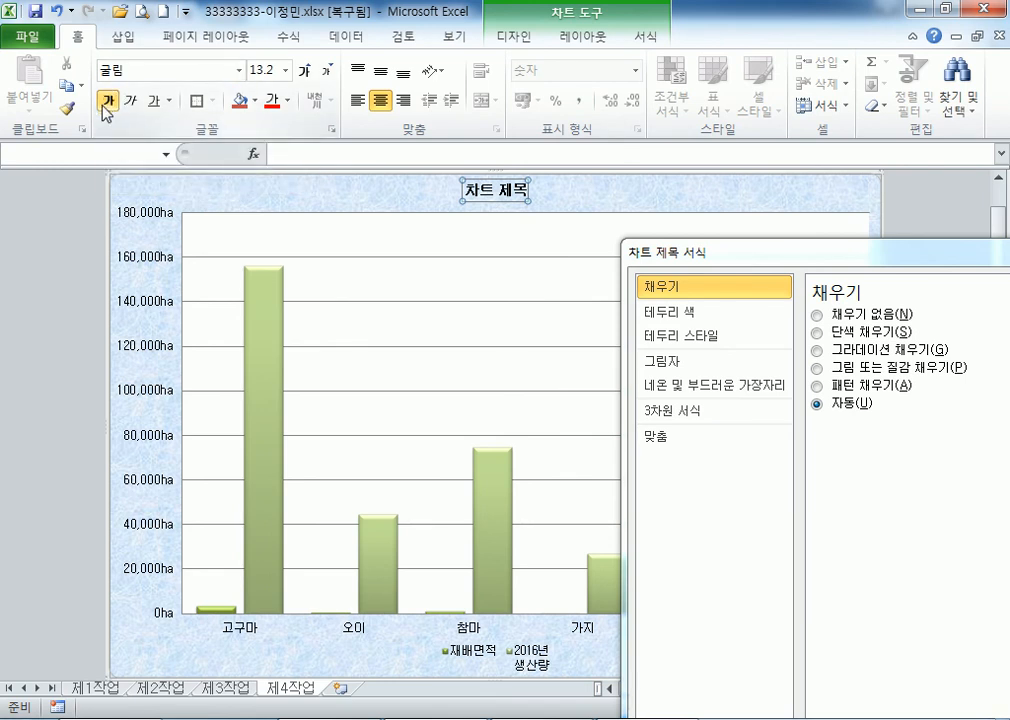
left_click(306, 73)
left_click(306, 73)
left_click(306, 73)
left_click(306, 73)
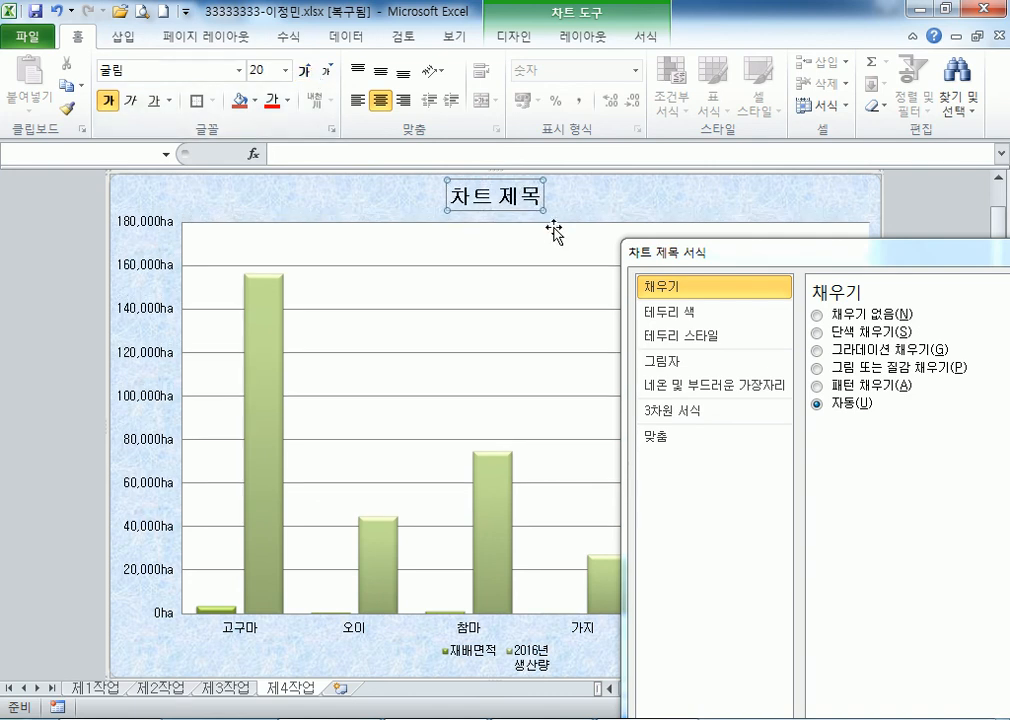
Give the chart title a solid white fill
left_click_drag(755, 250, 591, 59)
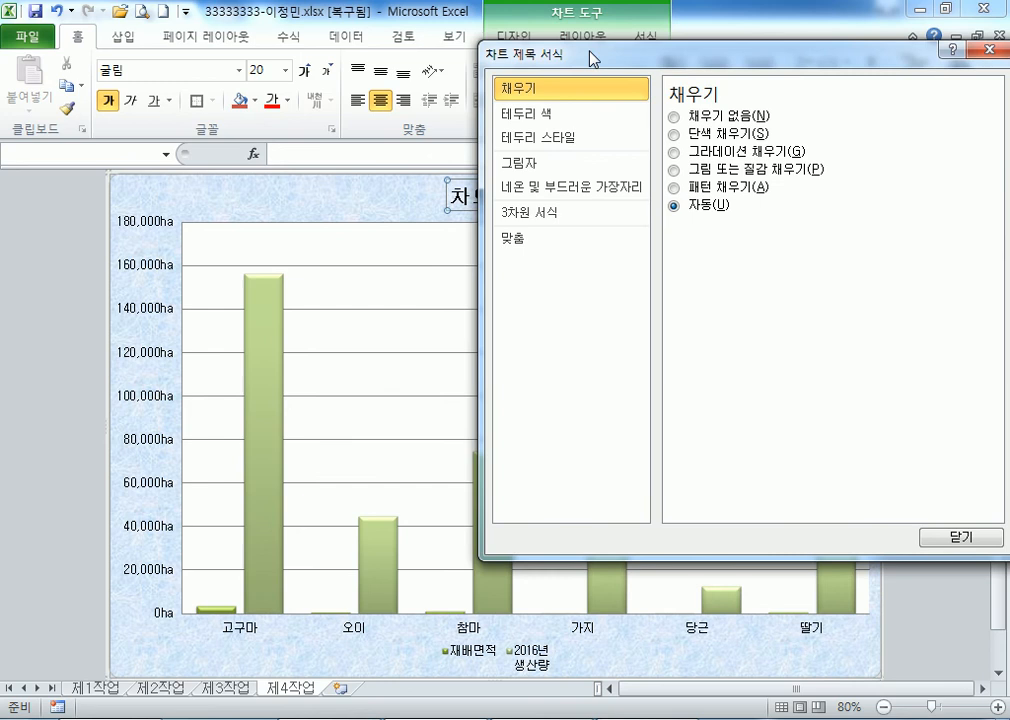
left_click(687, 137)
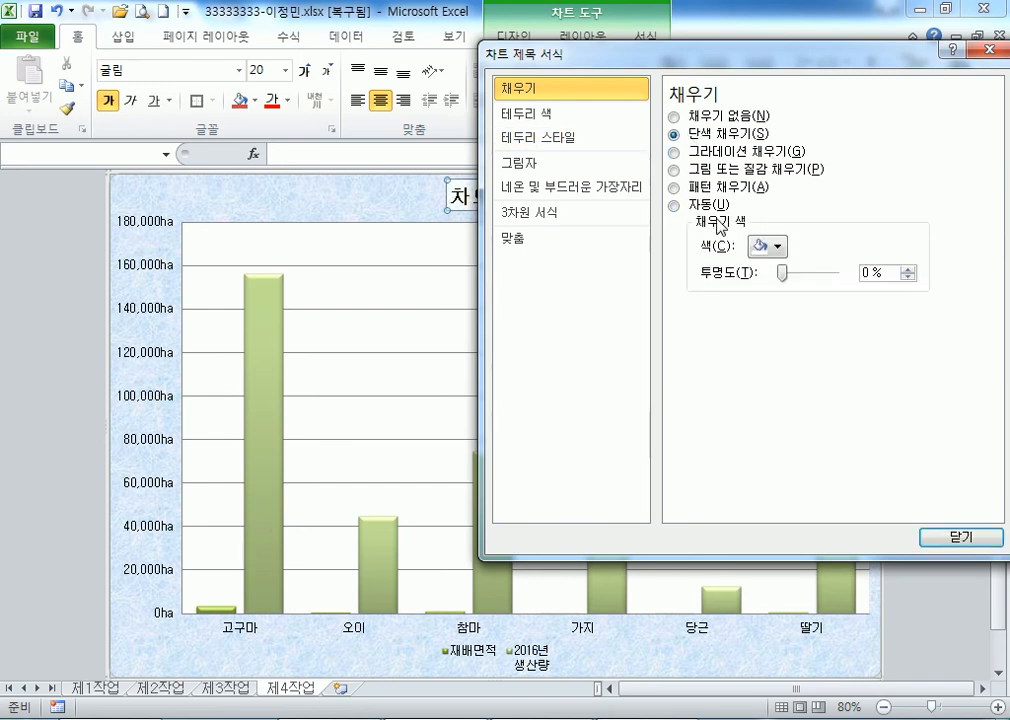
left_click(774, 247)
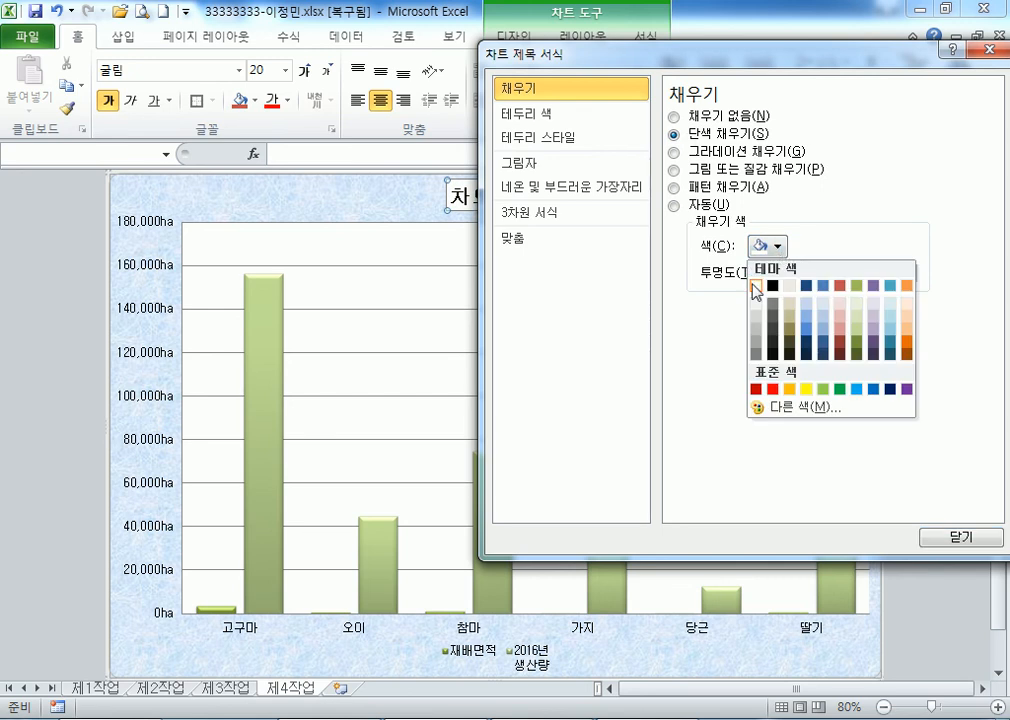
left_click(757, 287)
Add a solid-line (실선) border to the chart title, keeping the blue line colour
left_click(541, 115)
left_click(678, 135)
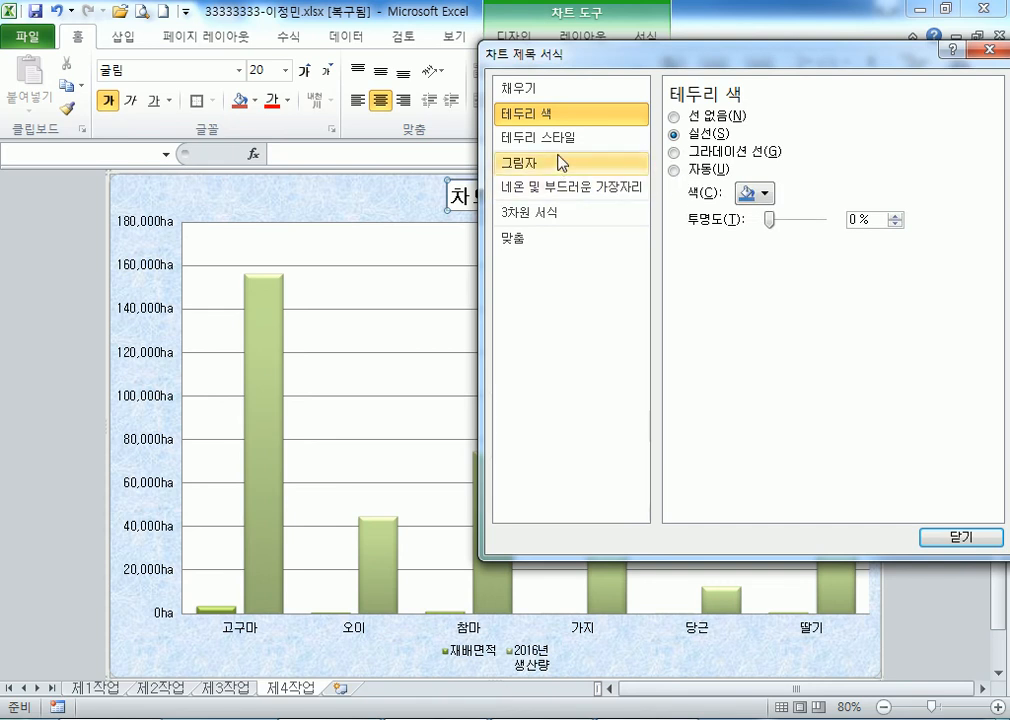
left_click(674, 117)
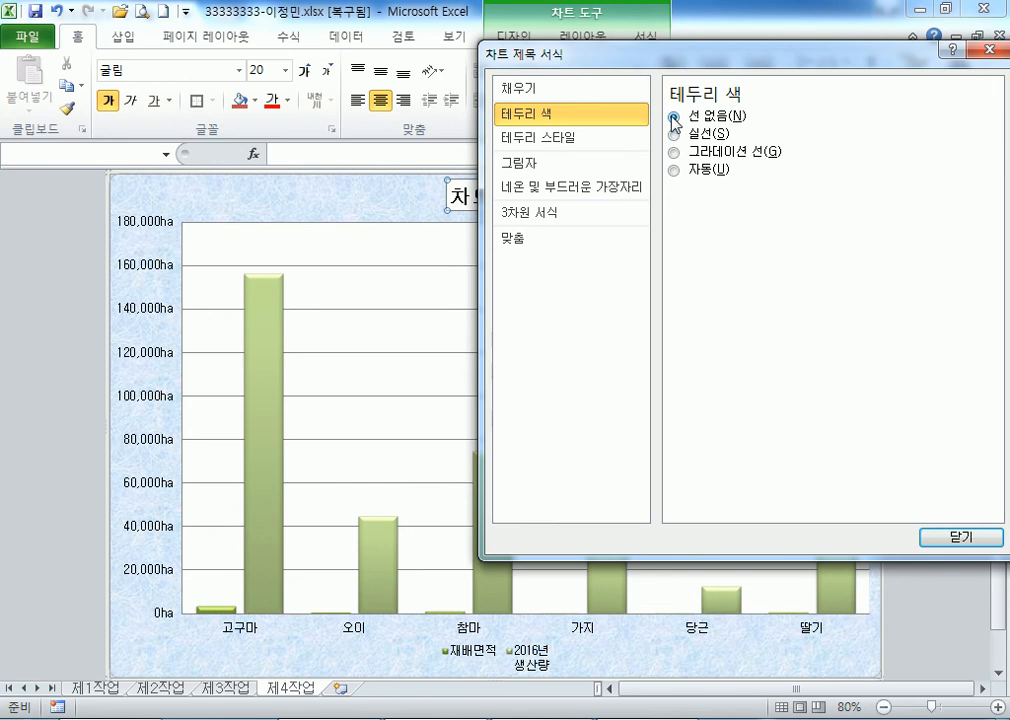
left_click(674, 170)
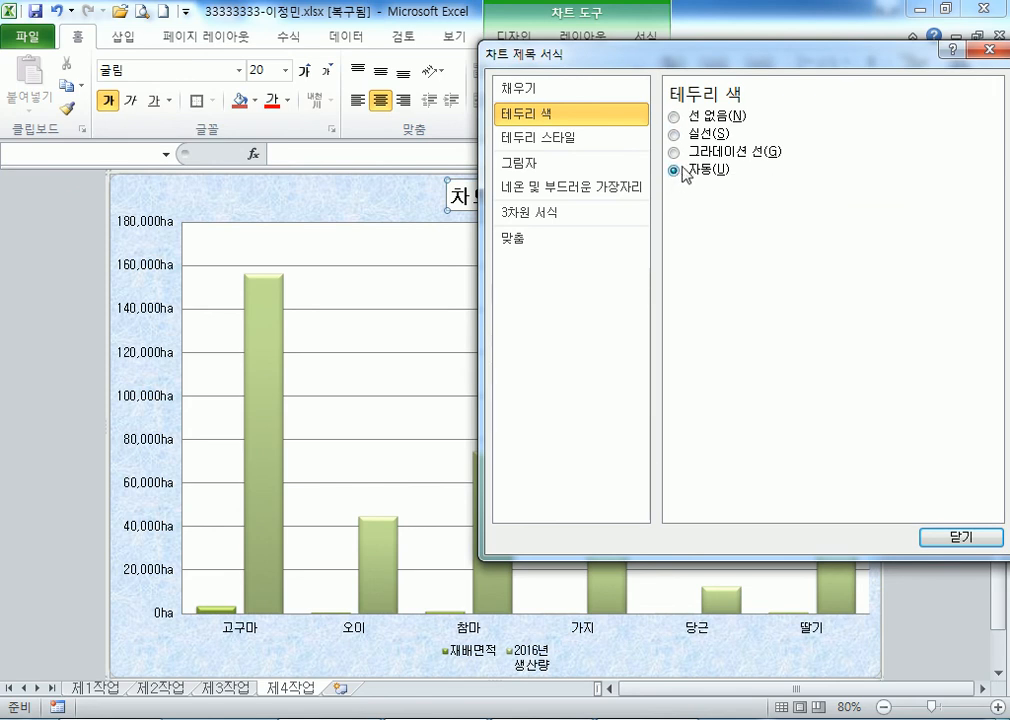
left_click(675, 134)
left_click(760, 193)
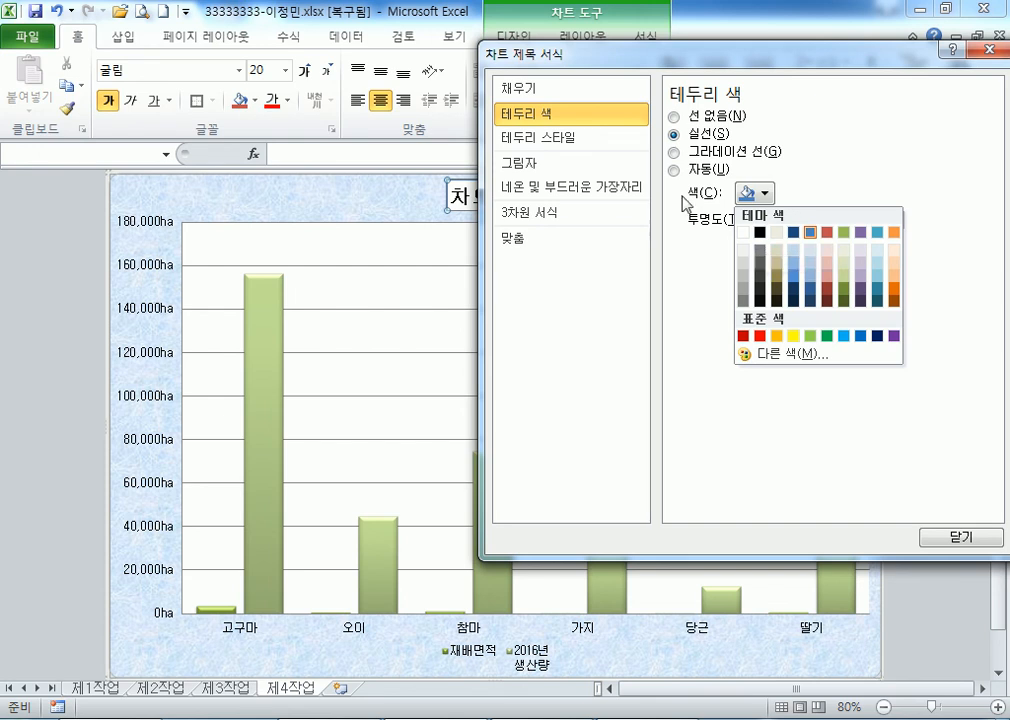
left_click_drag(504, 50, 659, 68)
left_click(576, 208)
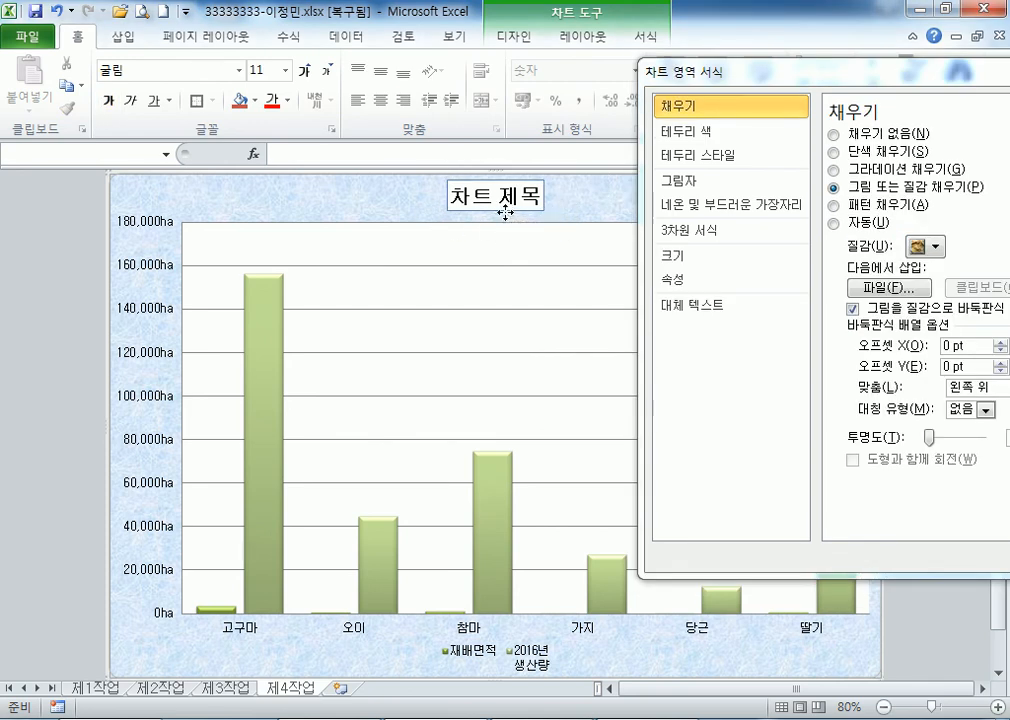
Replace the chart title text with 근채류 및 과체류 생산량 현황
left_click(449, 200)
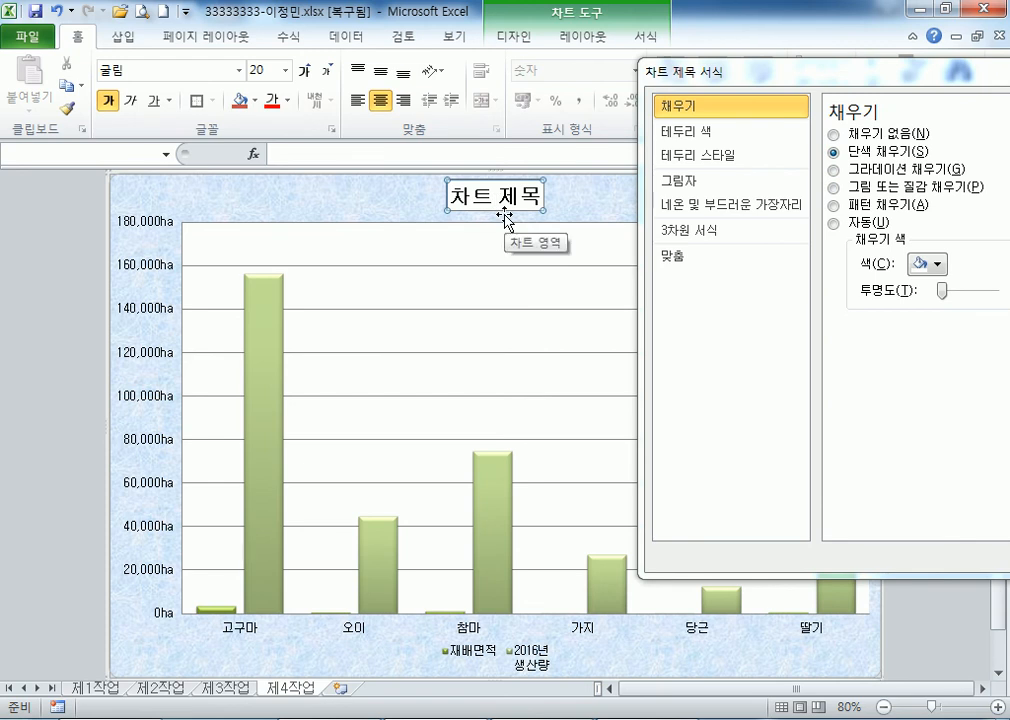
type("근채류 및")
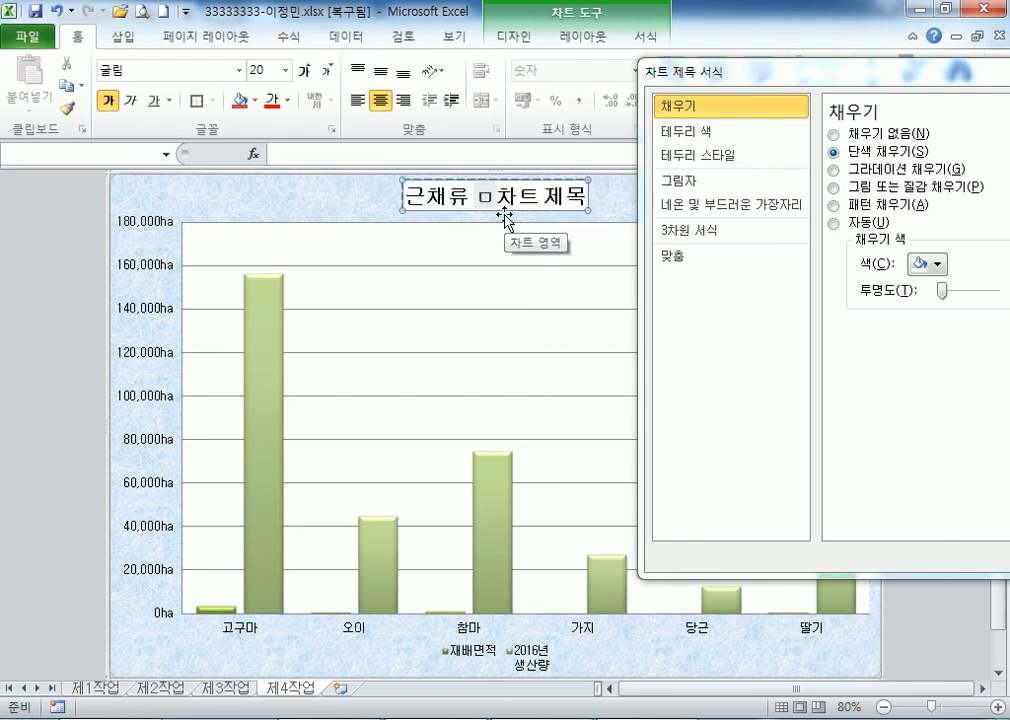
type(" 고채류 생산량 허")
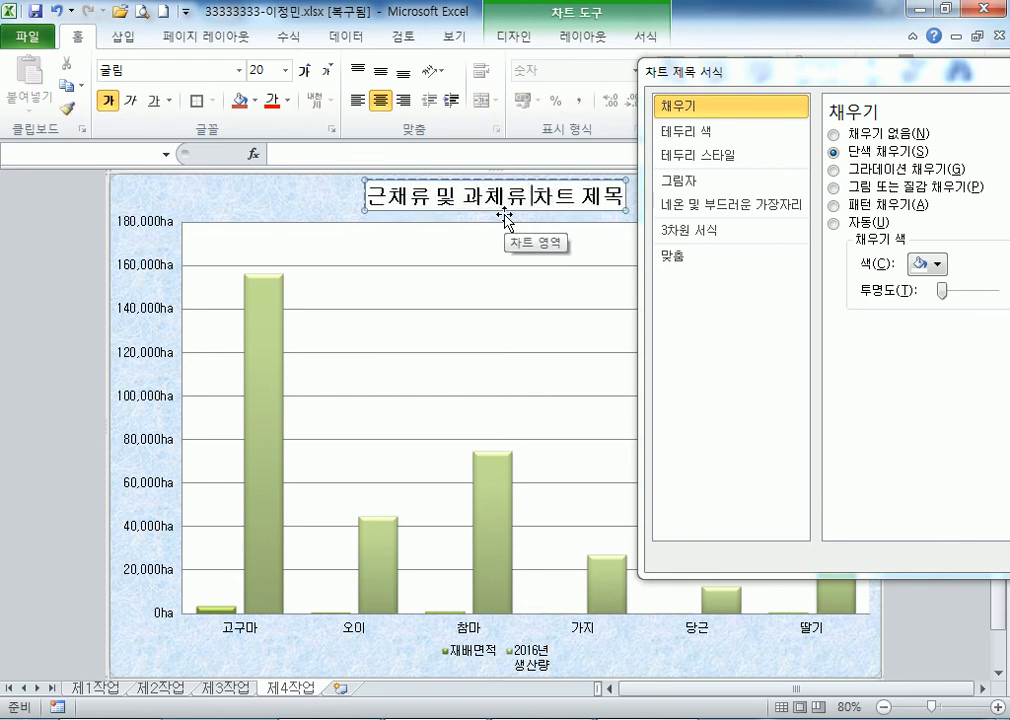
type("황")
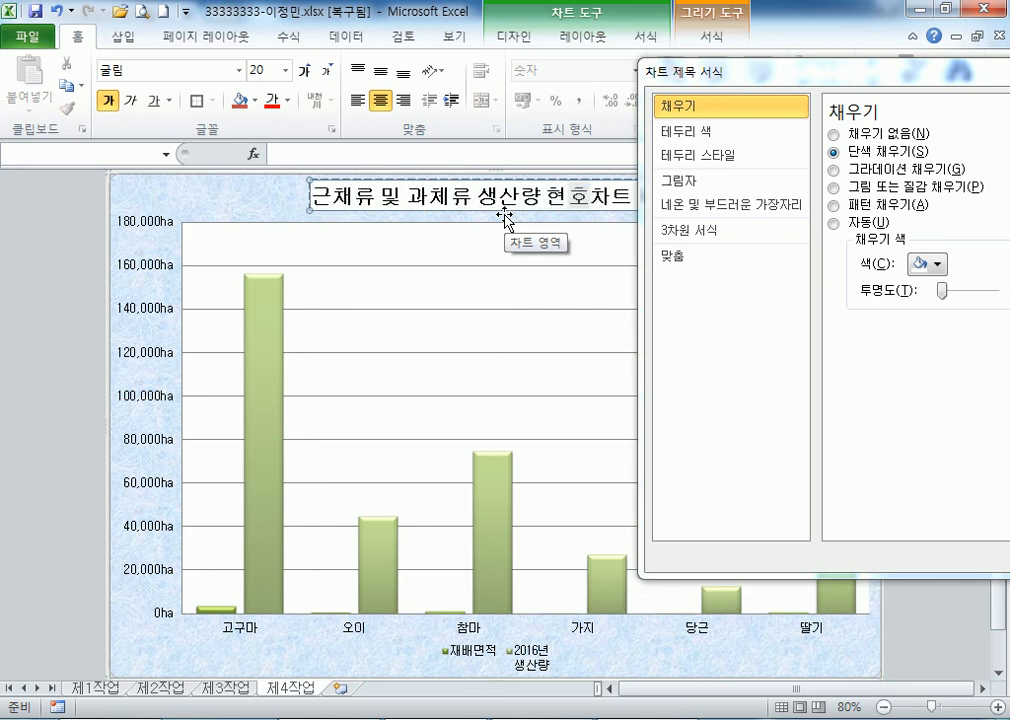
key("Delete")
key("Delete")
key("Delete")
key("Delete")
key("Delete")
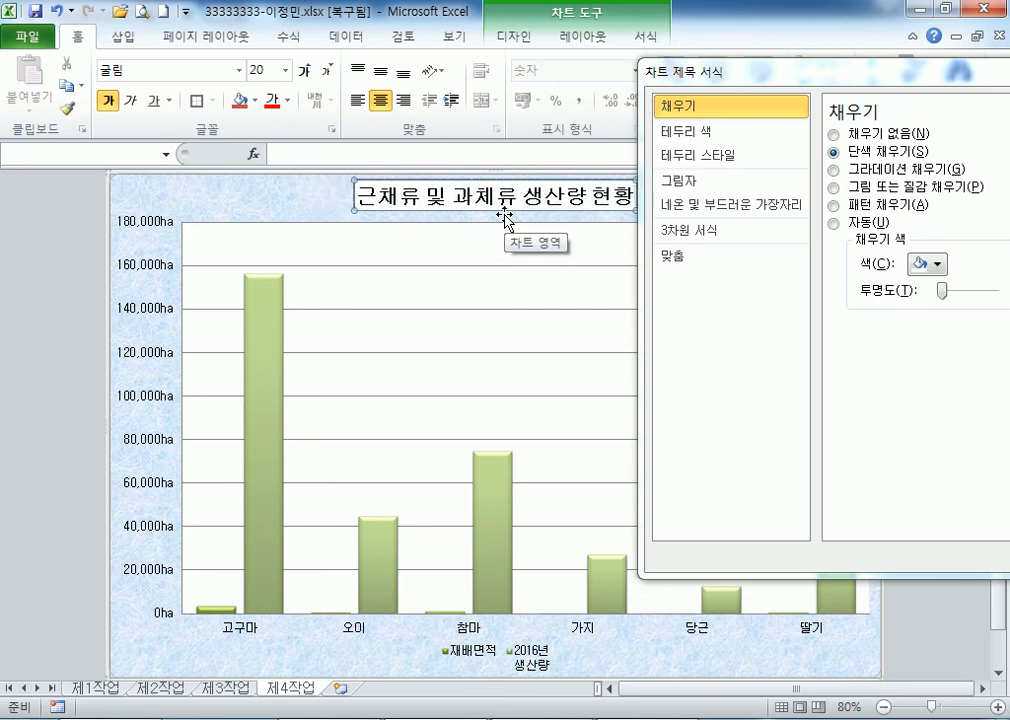
Correct the word 과체류 to 과채류 in the chart title
left_click_drag(738, 78, 793, 67)
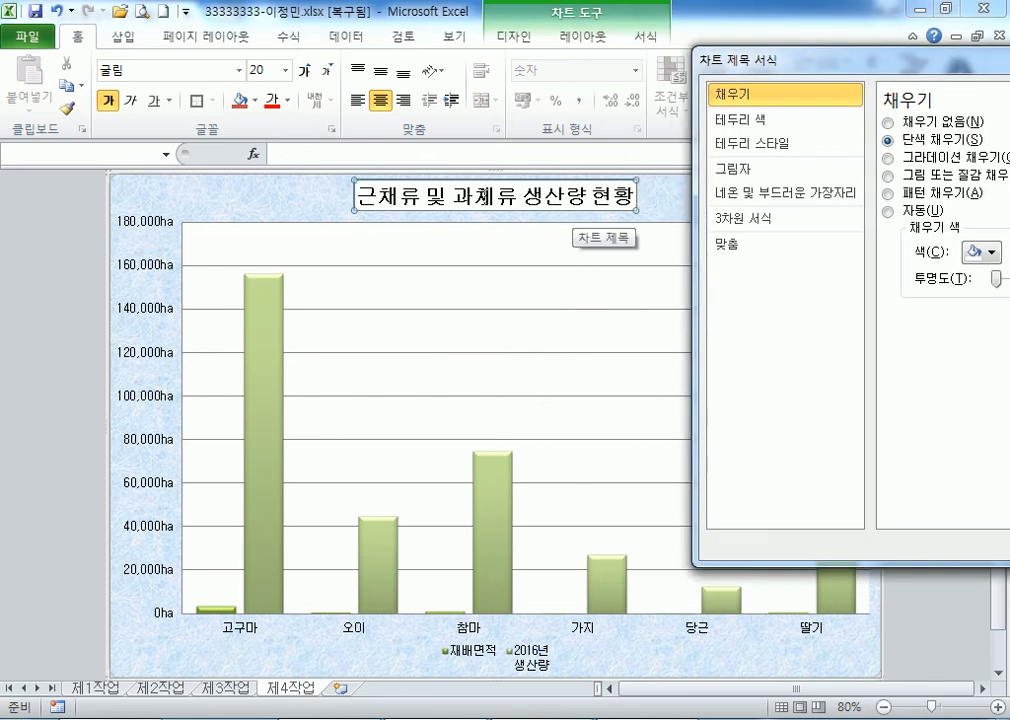
left_click(481, 193)
type("채")
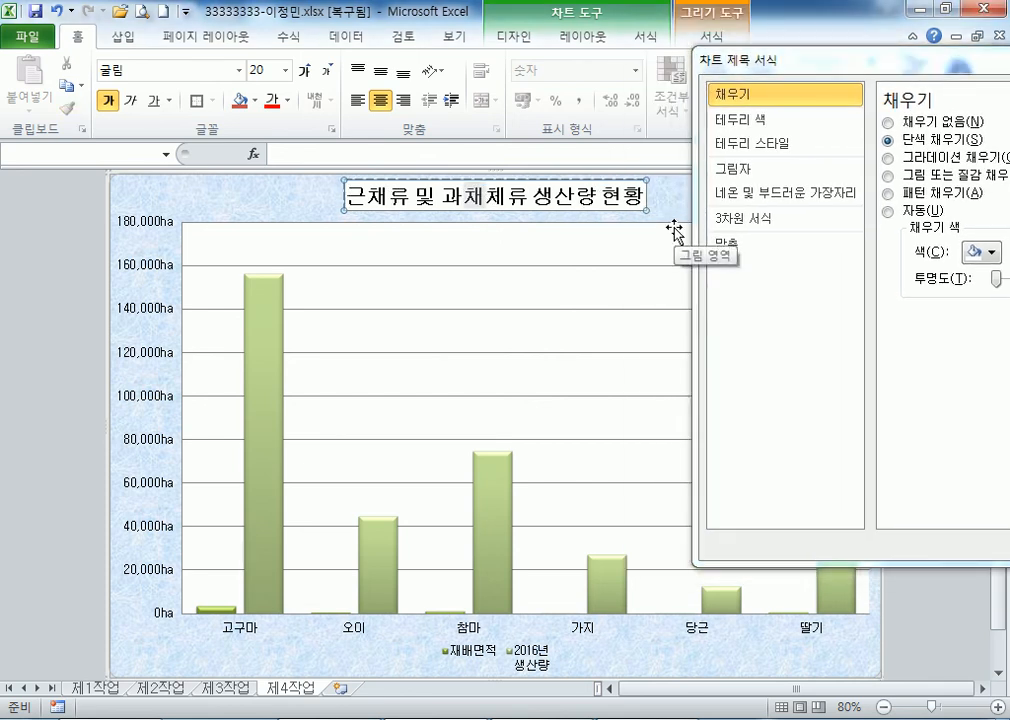
key("Delete")
left_click(356, 210)
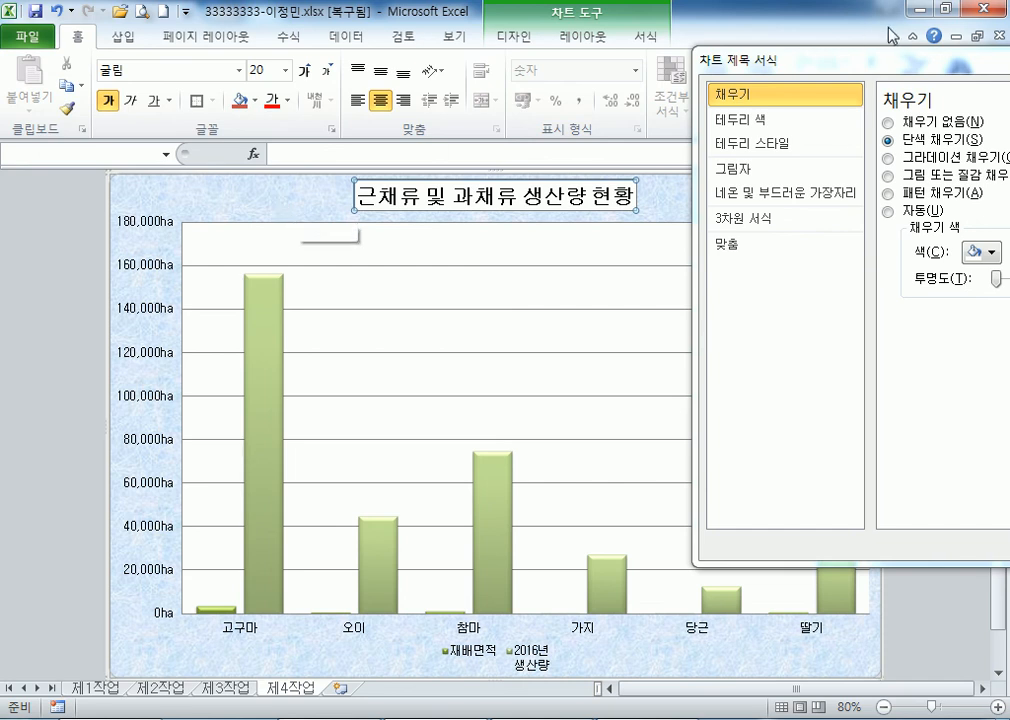
Assign the 재배면적 series to the secondary axis (보조 축)
left_click_drag(837, 72, 813, 67)
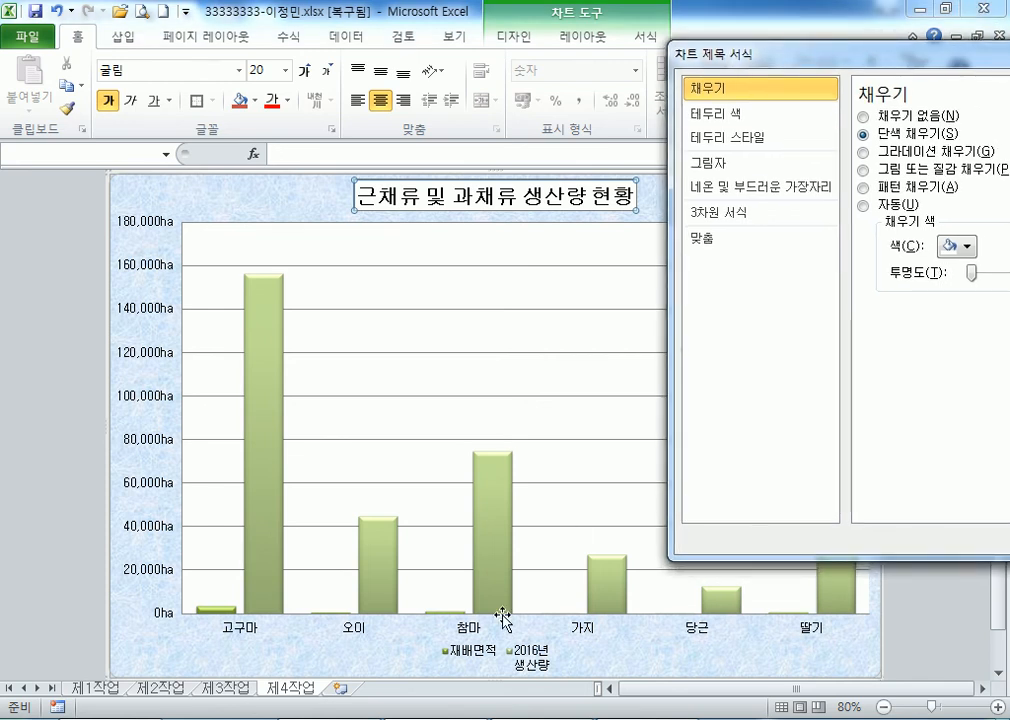
left_click(219, 609)
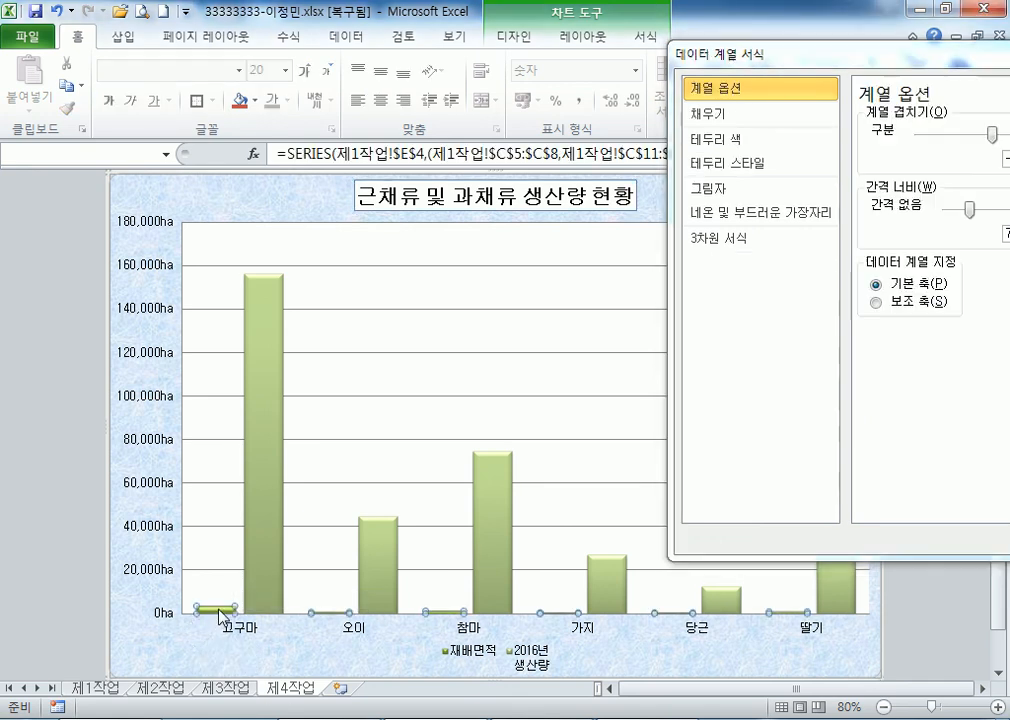
left_click(268, 410)
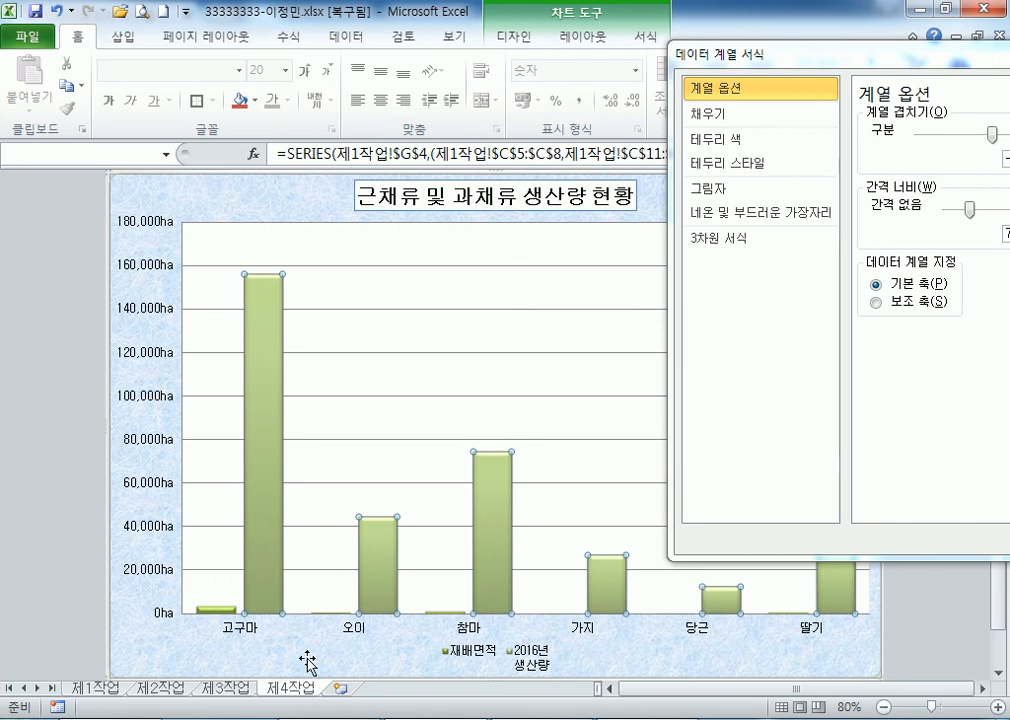
left_click(220, 612)
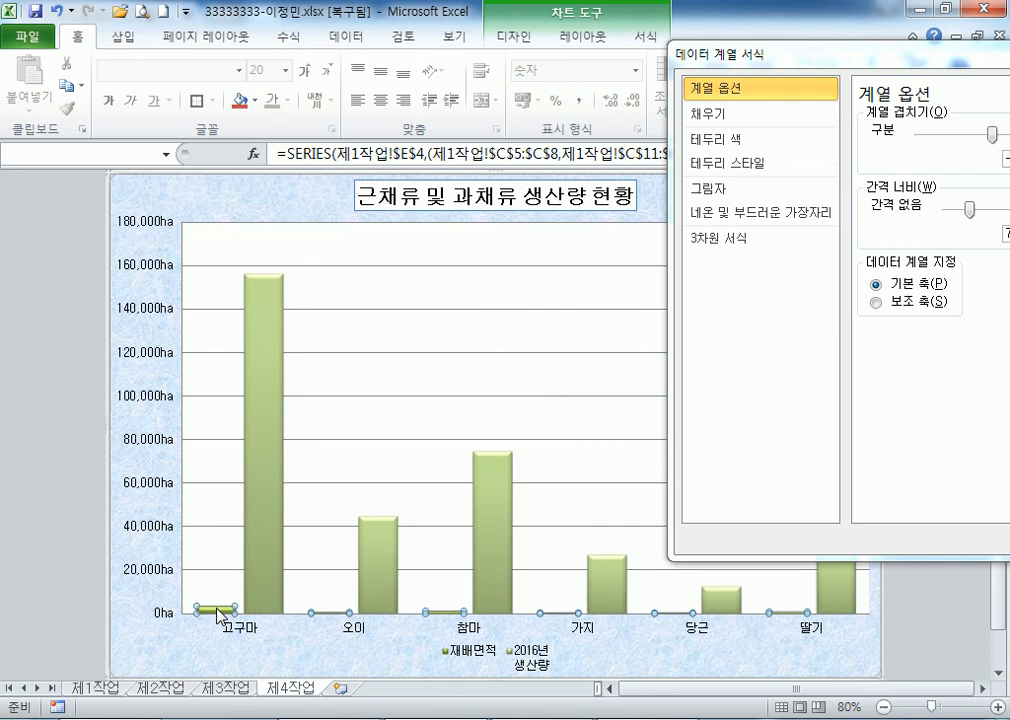
left_click_drag(760, 54, 460, 71)
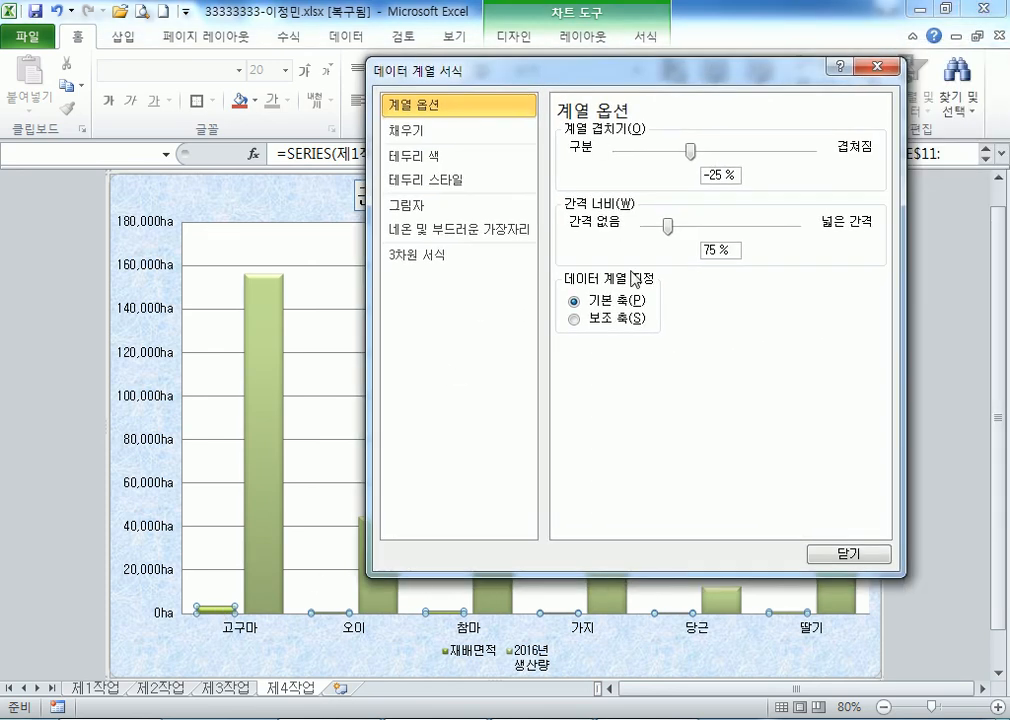
left_click(591, 325)
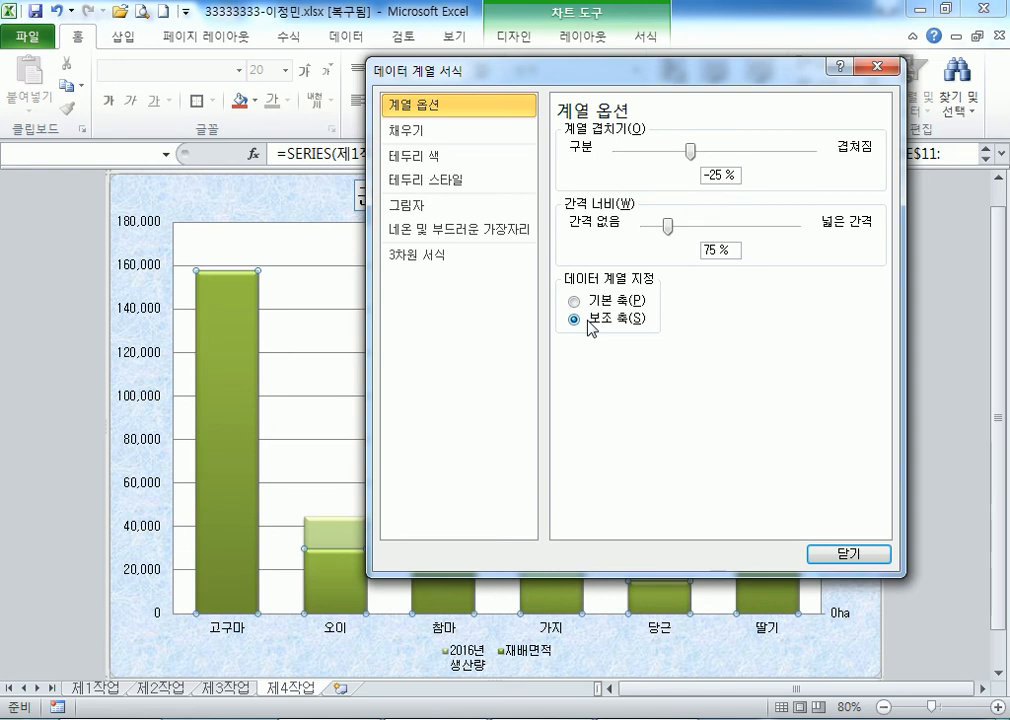
left_click_drag(500, 64, 596, 134)
left_click(520, 44)
left_click_drag(500, 148, 894, 183)
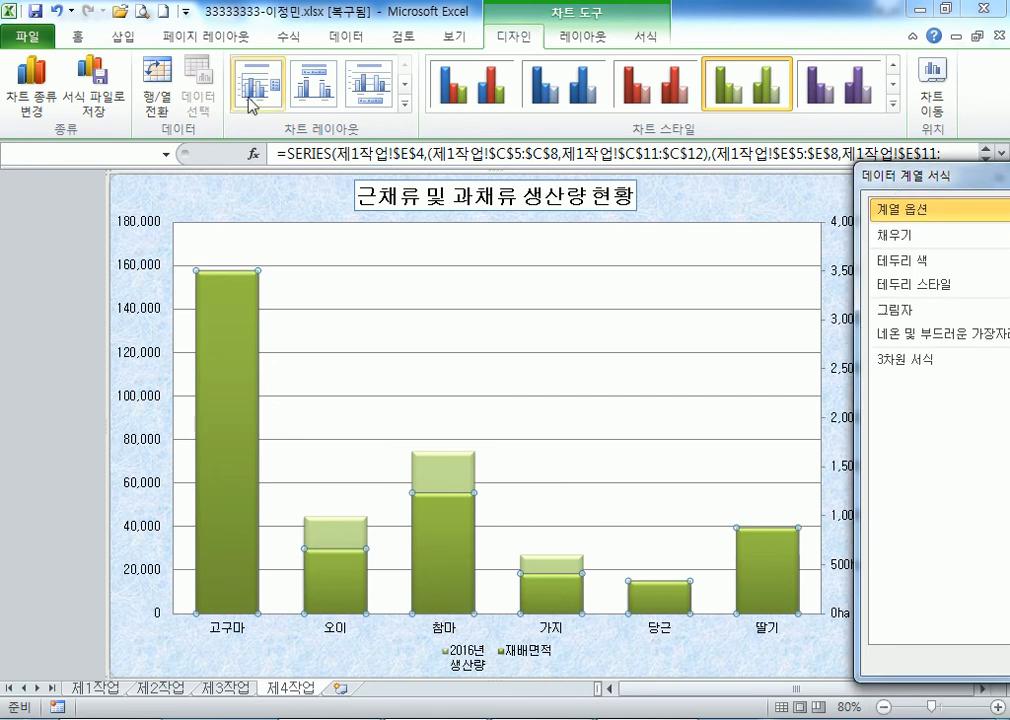
left_click(52, 106)
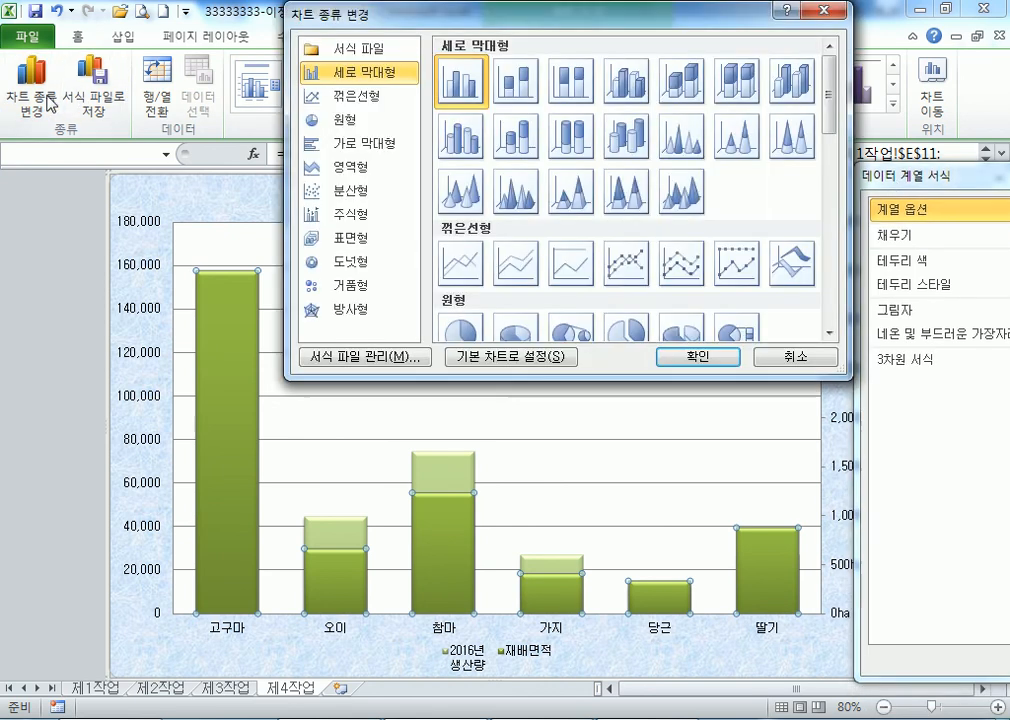
left_click(332, 97)
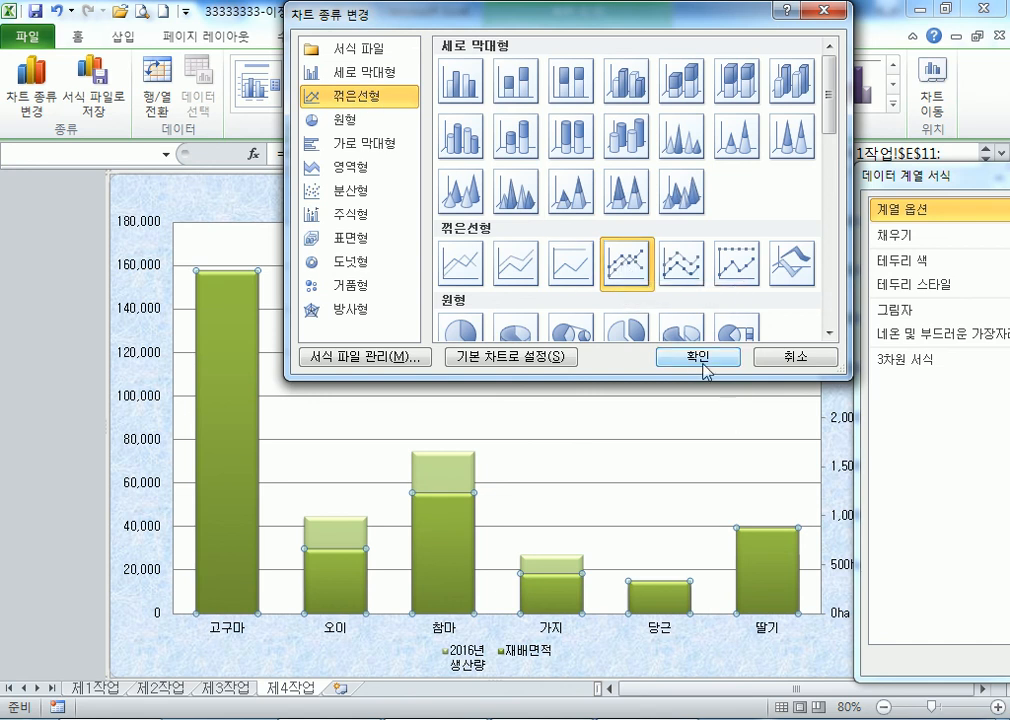
left_click(765, 358)
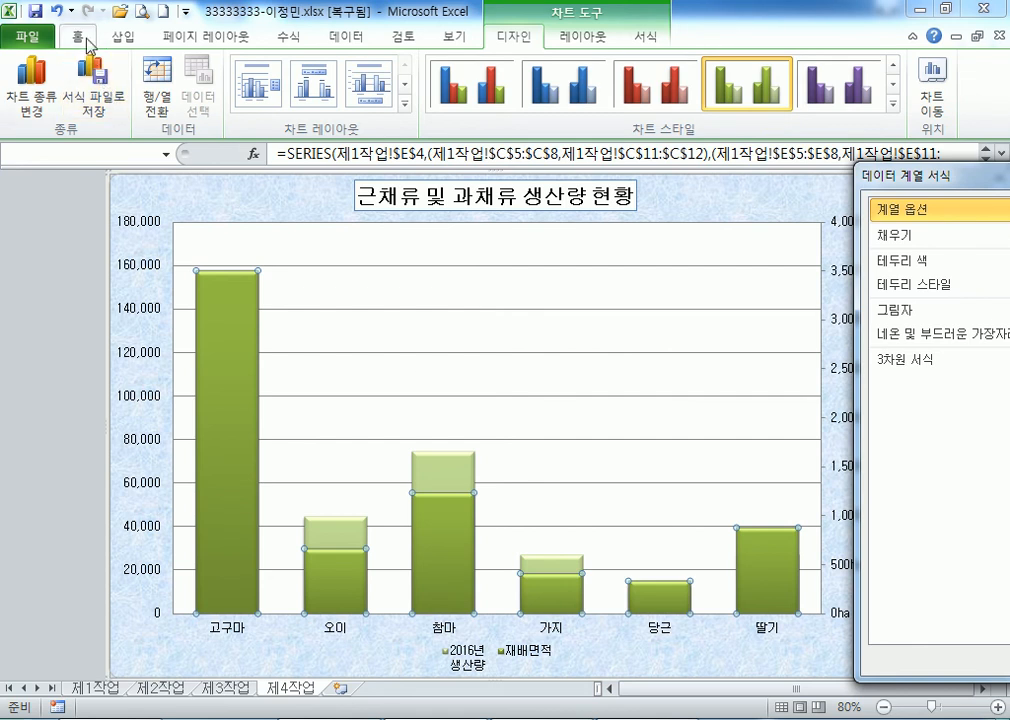
Undo the assignment of the 재배면적 series to the secondary axis
left_click(57, 12)
left_click_drag(868, 177, 803, 71)
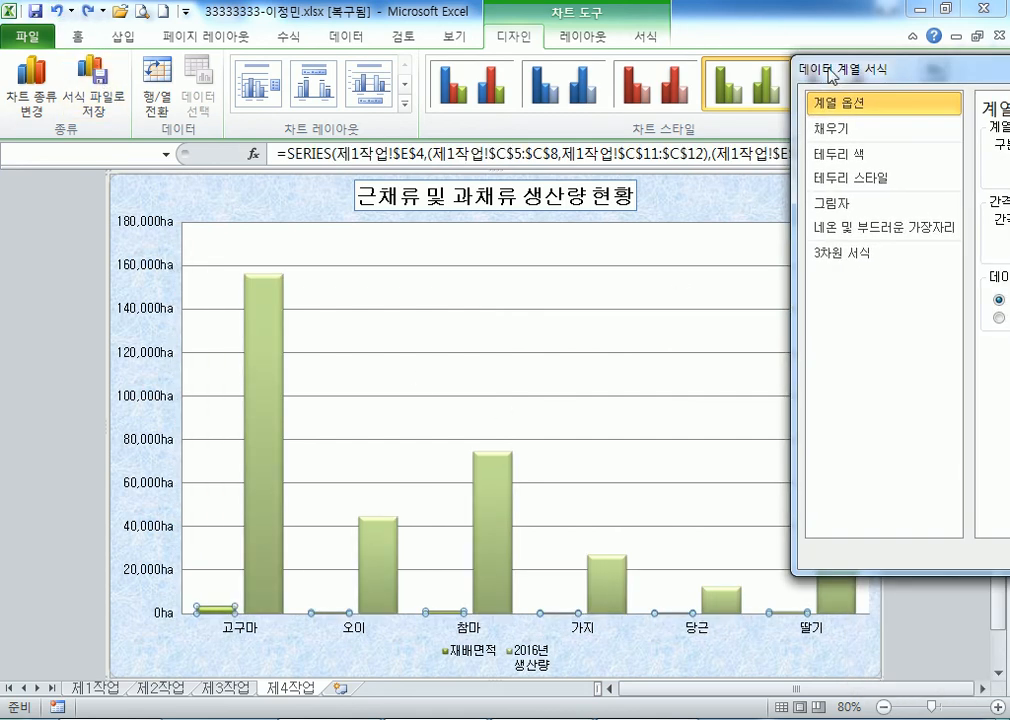
left_click(469, 382)
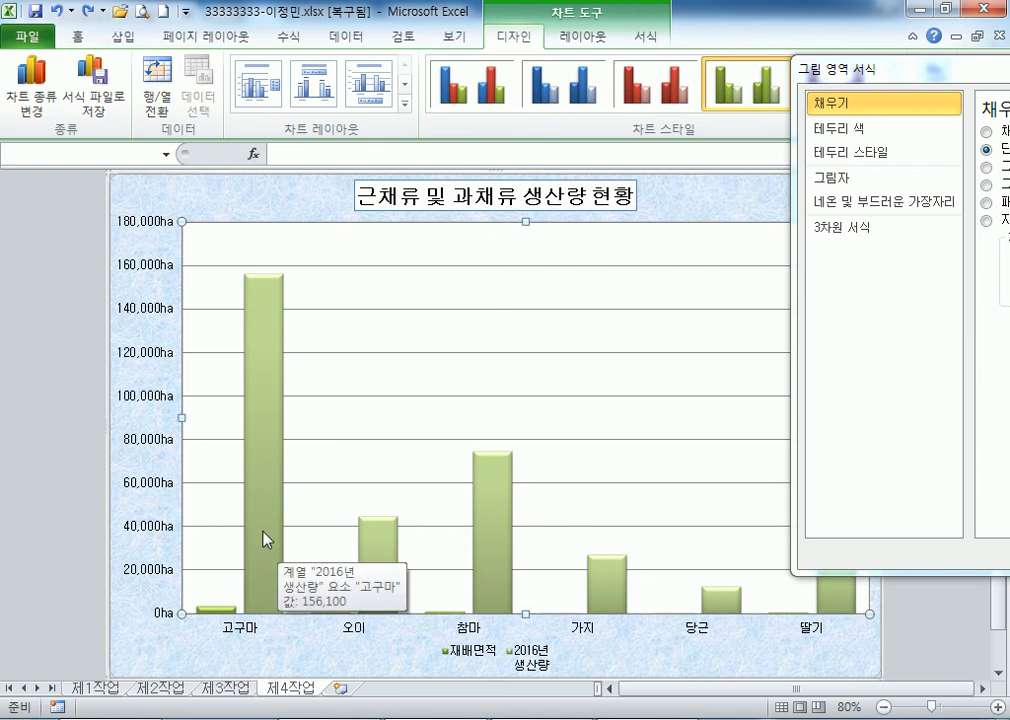
Try assigning the 재배면적 series to the secondary axis (보조 축) once more, and undo it
left_click(213, 609)
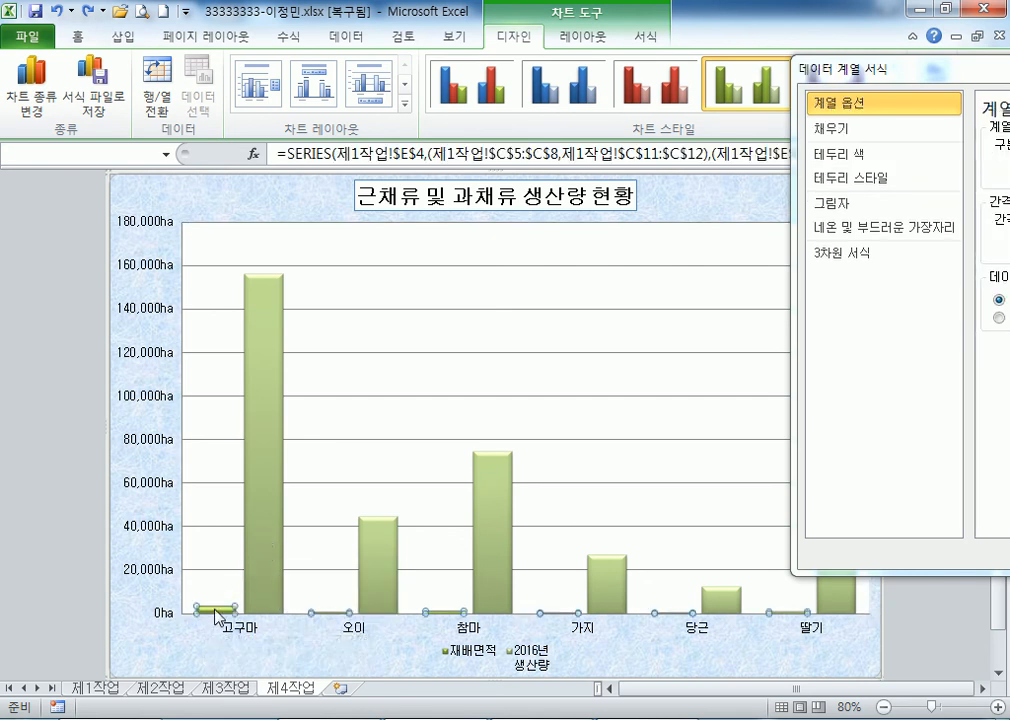
left_click_drag(895, 80, 571, 98)
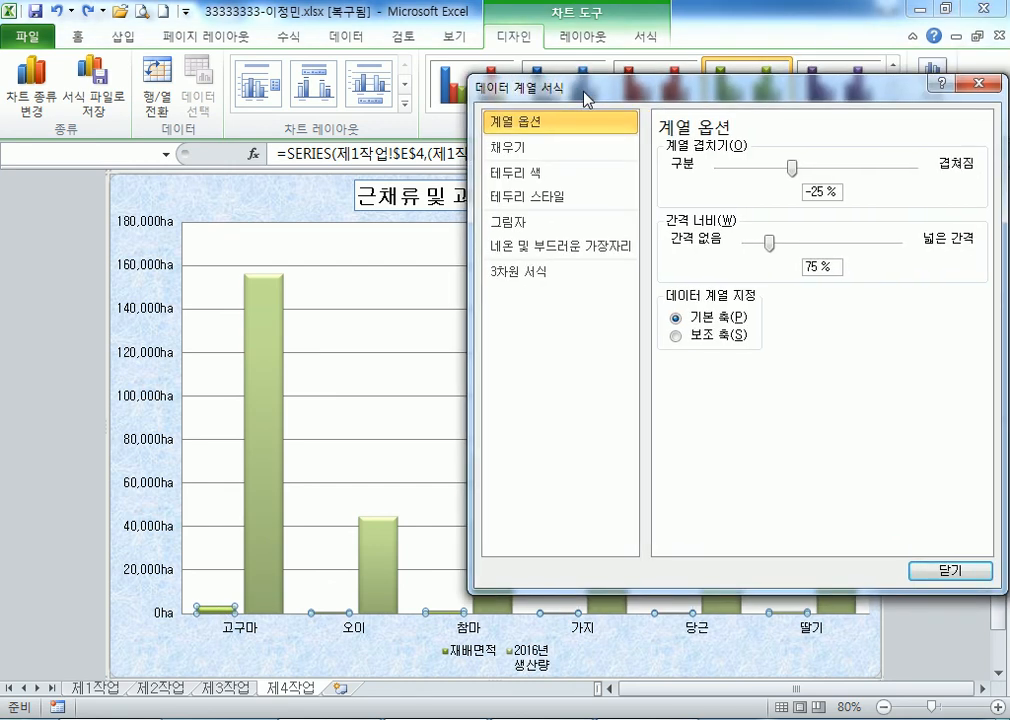
left_click(677, 336)
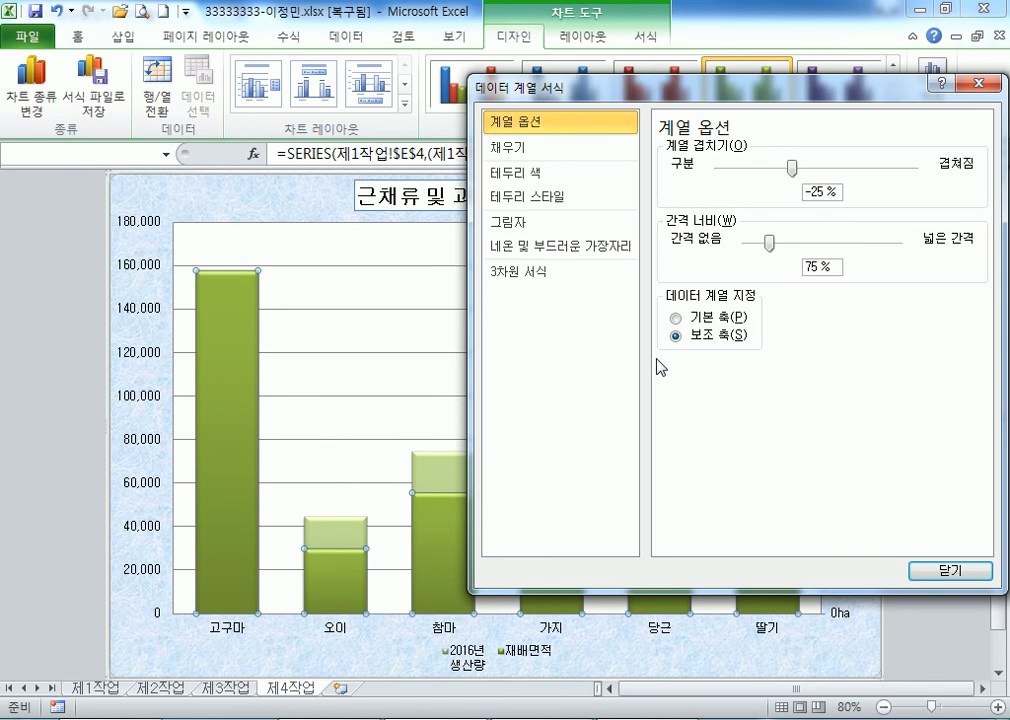
left_click_drag(624, 97, 853, 86)
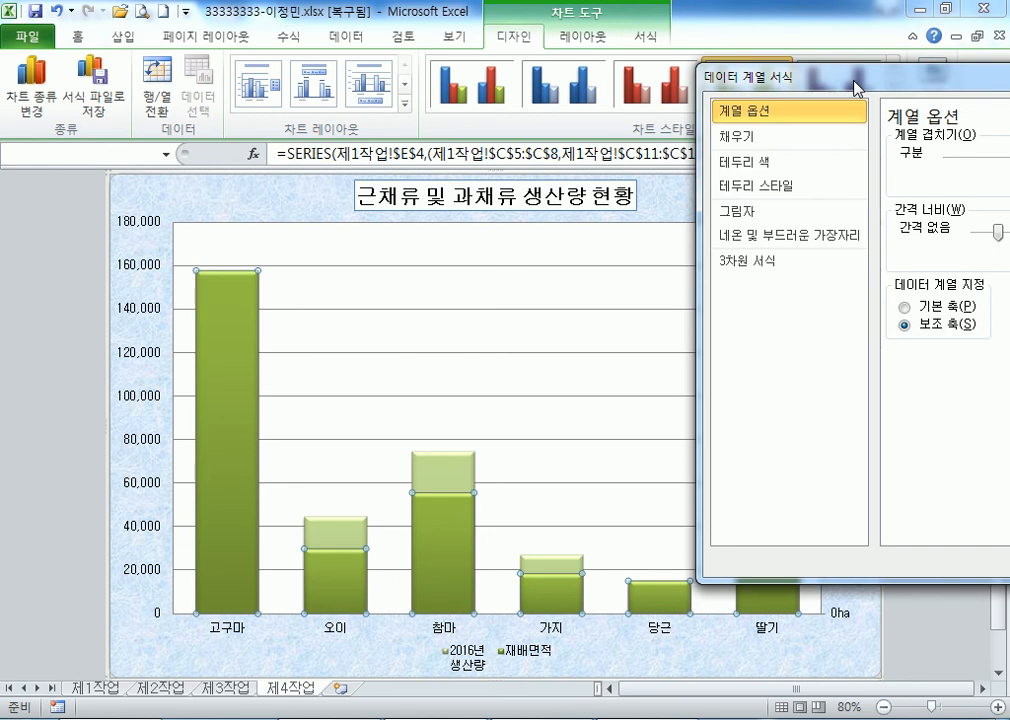
left_click(57, 12)
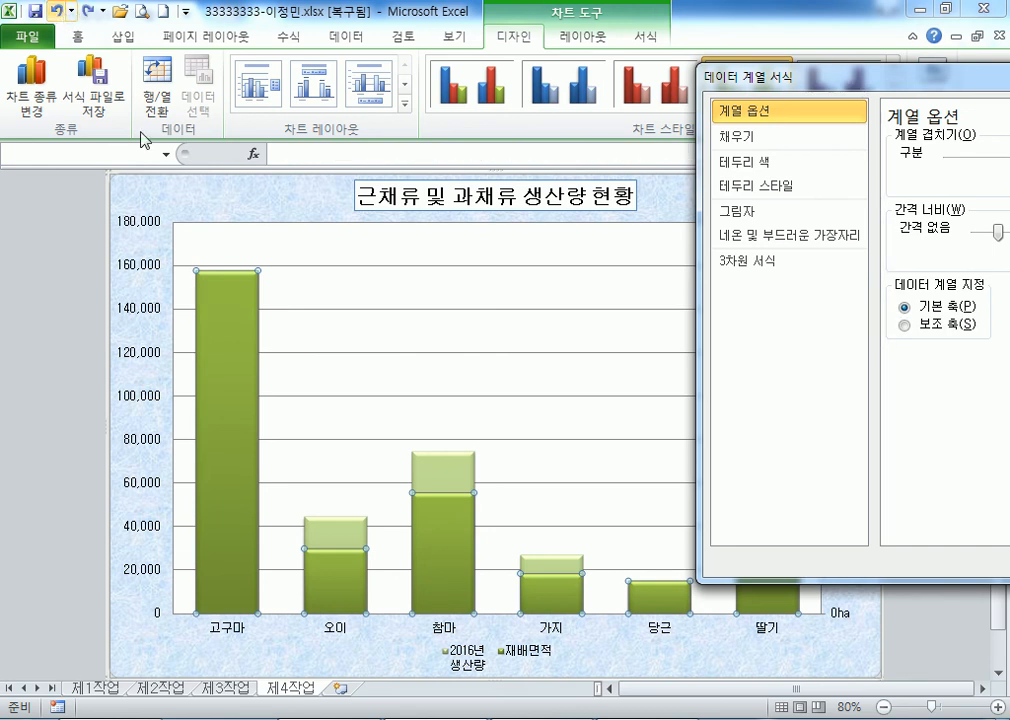
Change the 재배면적 series to a line with markers (표식이 있는 꺾은선형) and plot it on the secondary axis (보조 축)
left_click(38, 97)
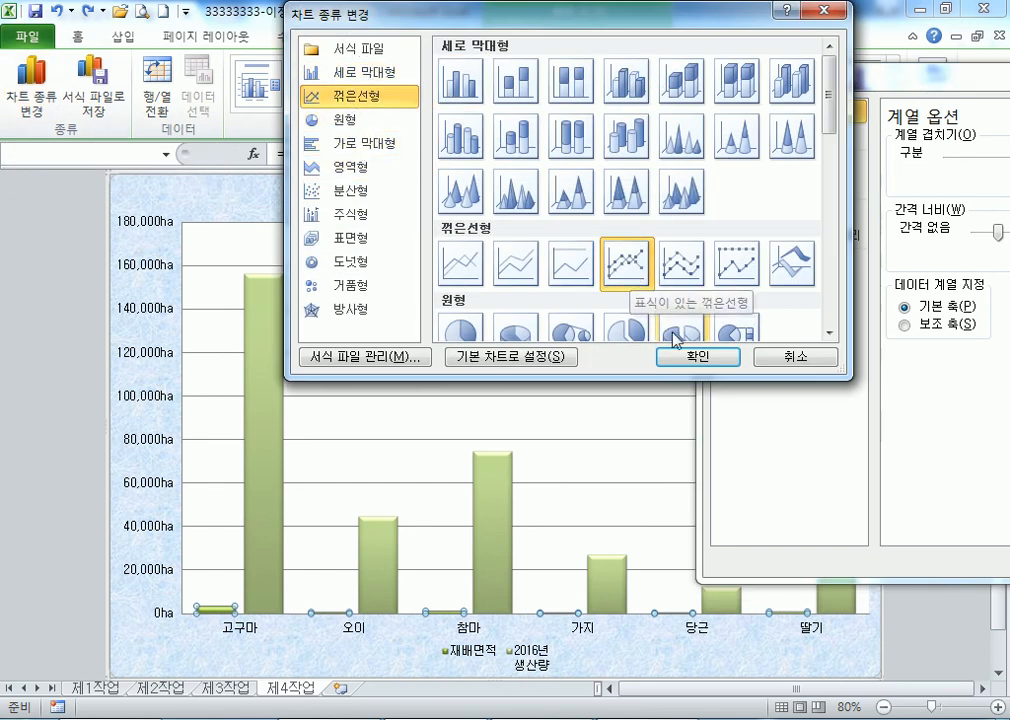
left_click(697, 356)
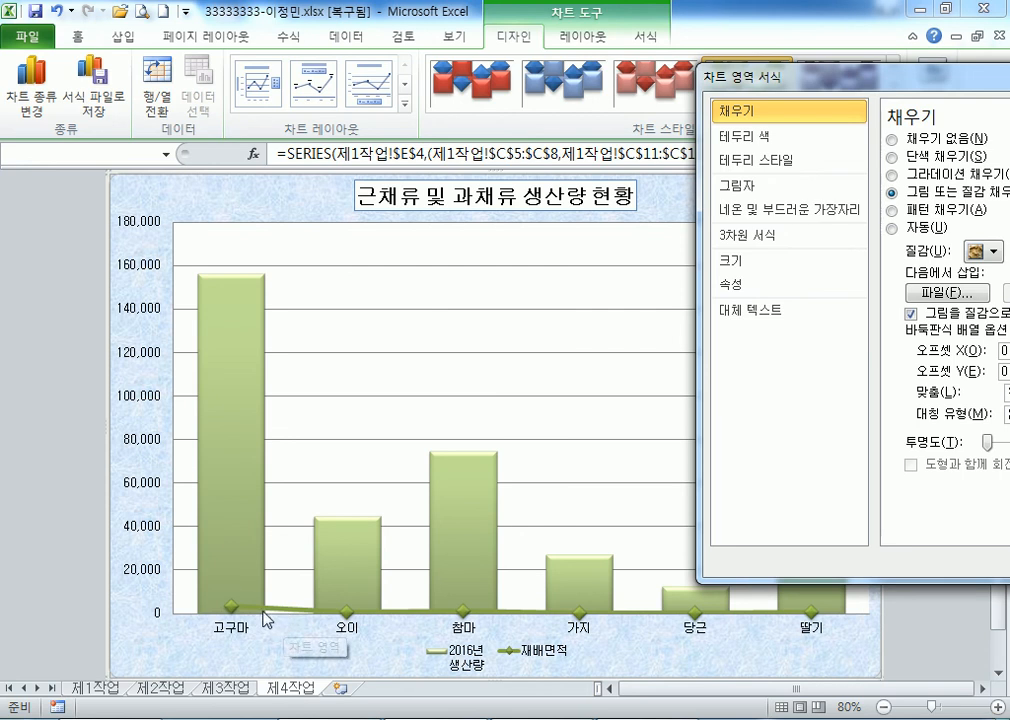
left_click(346, 611)
left_click_drag(768, 75, 569, 6)
left_click(704, 107)
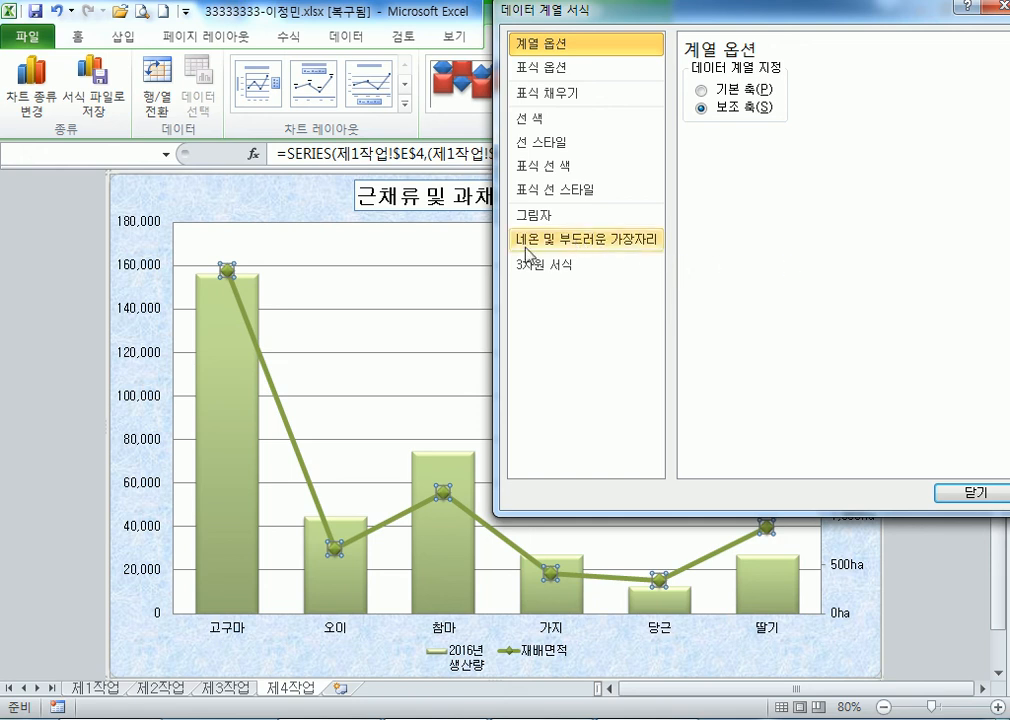
Return the 재배면적 line series to the primary axis (기본 축)
left_click(256, 352)
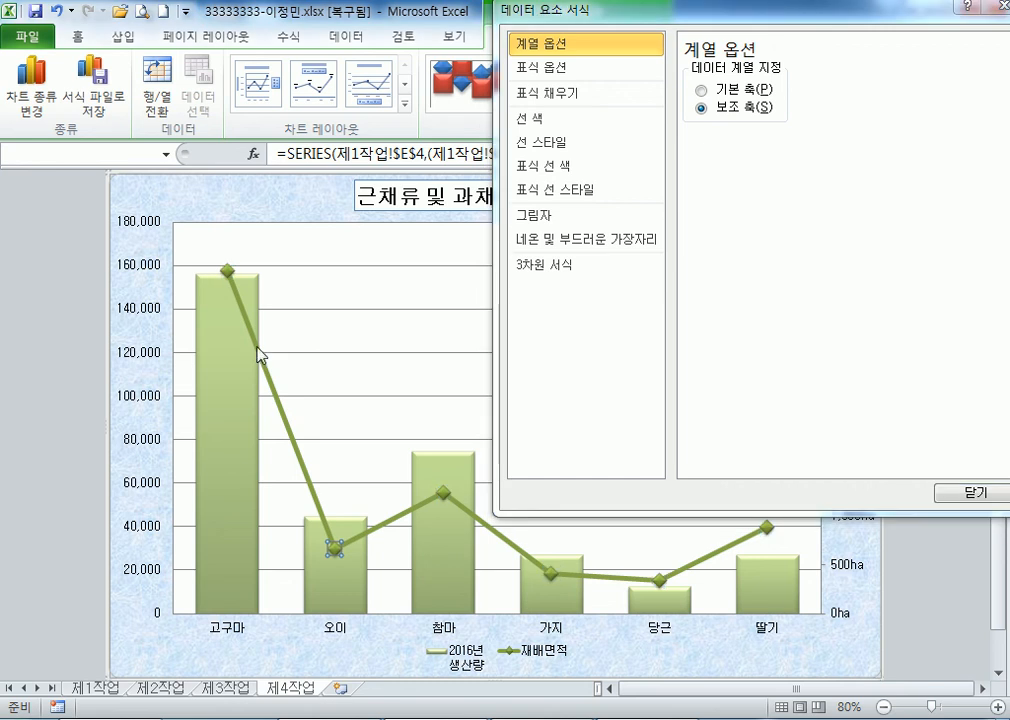
left_click(400, 240)
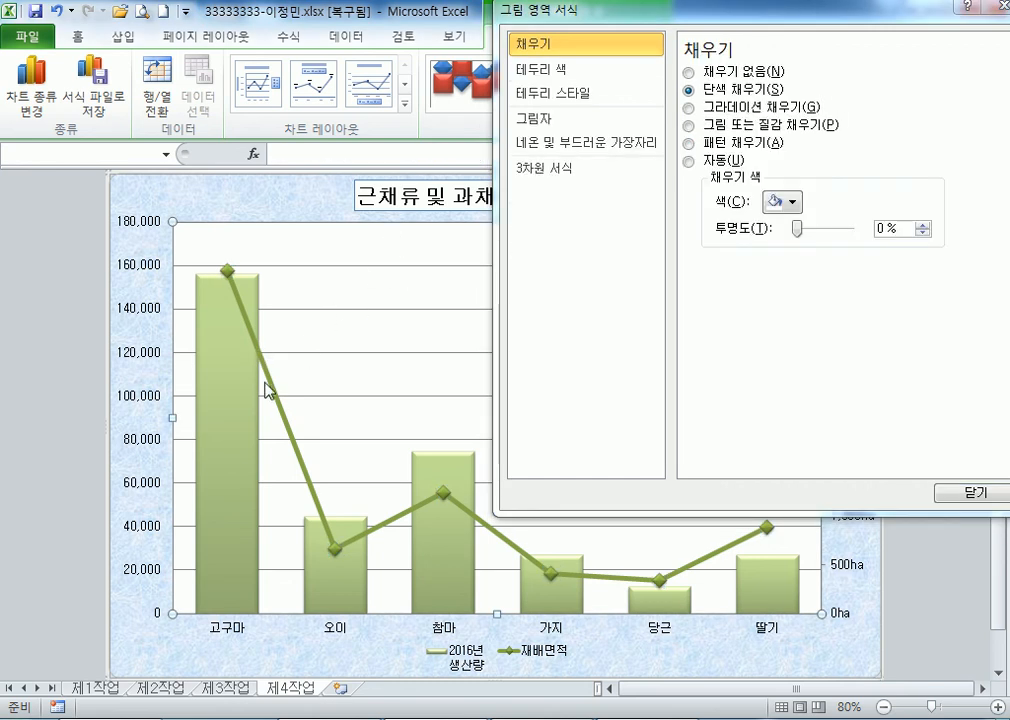
left_click(222, 408)
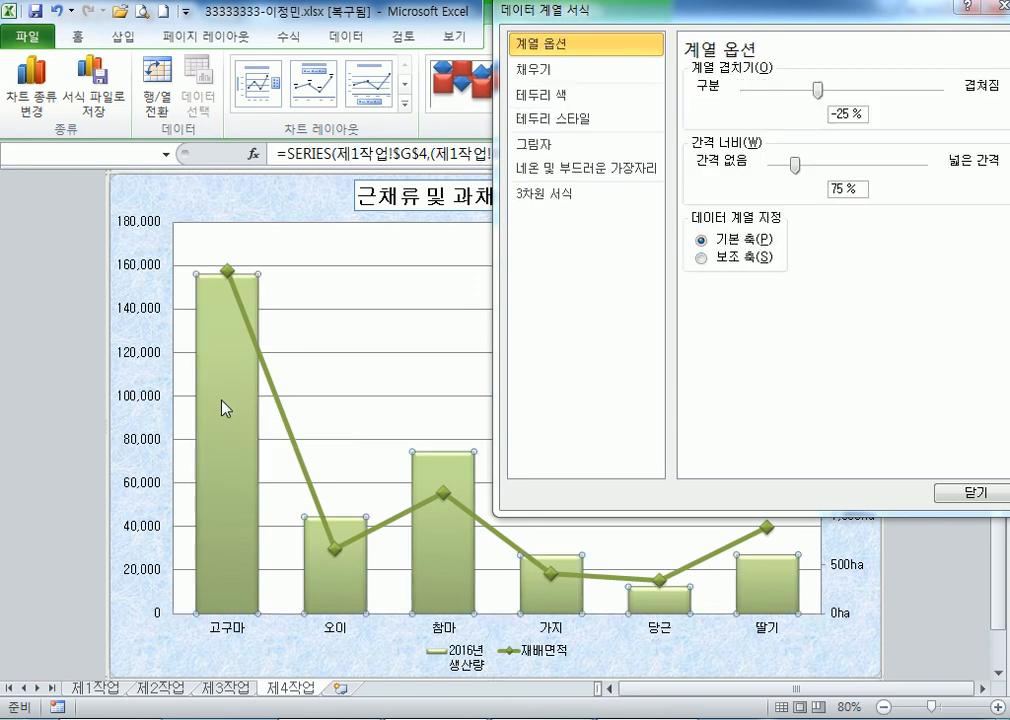
left_click(247, 328)
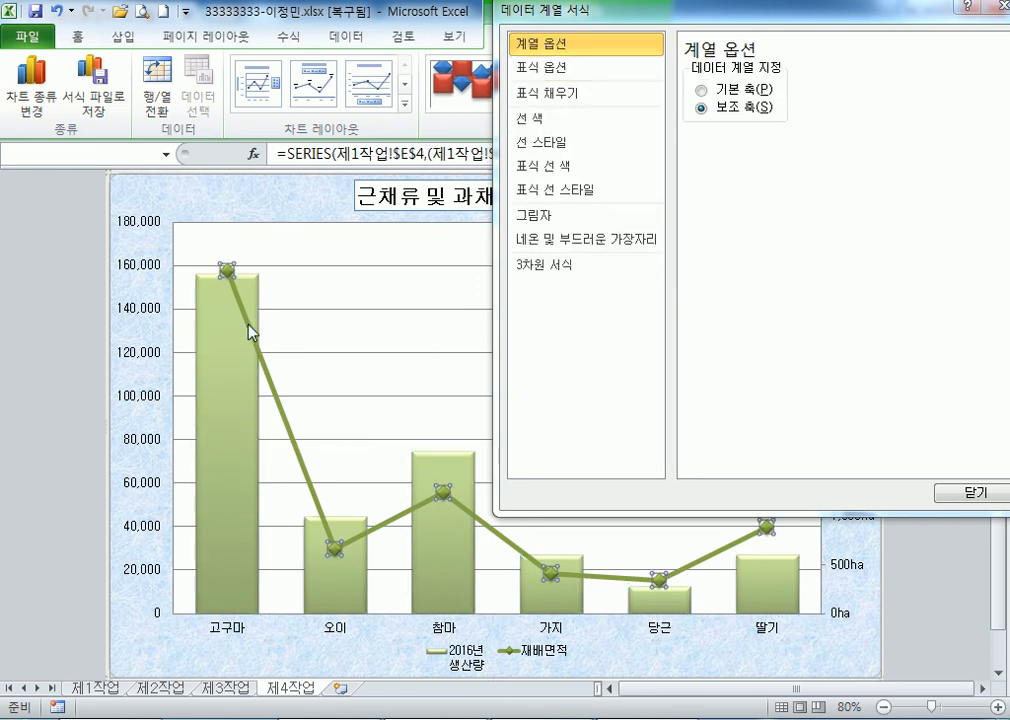
left_click(701, 89)
Try the 2016년 생산량 column series on the secondary axis (보조 축), and return it to the primary axis (기본 축)
left_click(241, 365)
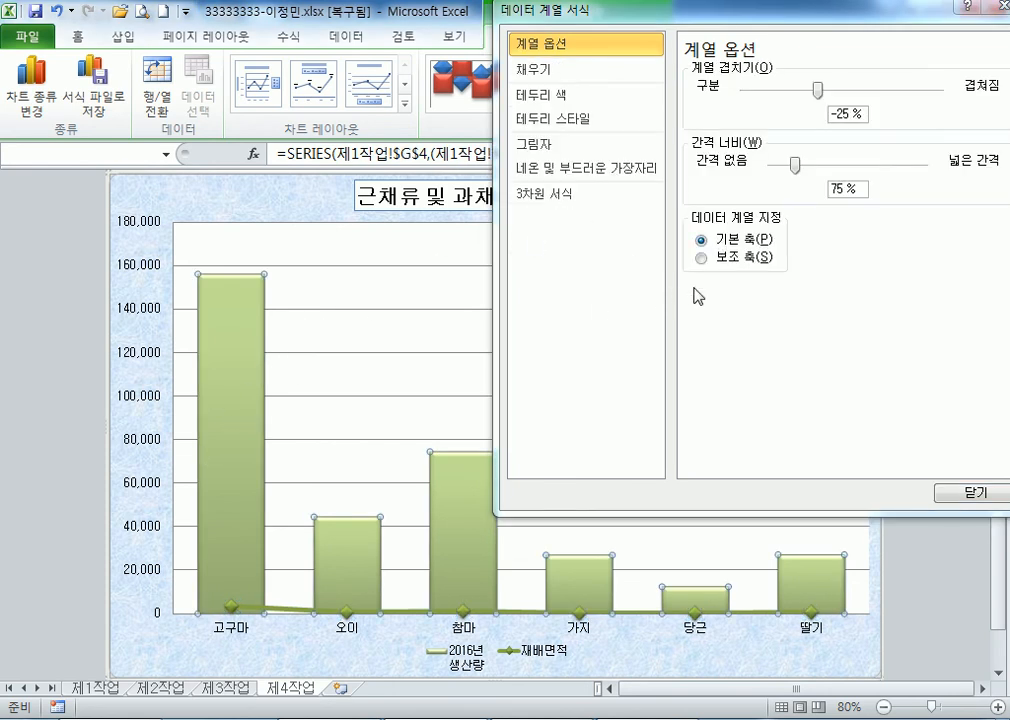
left_click(700, 258)
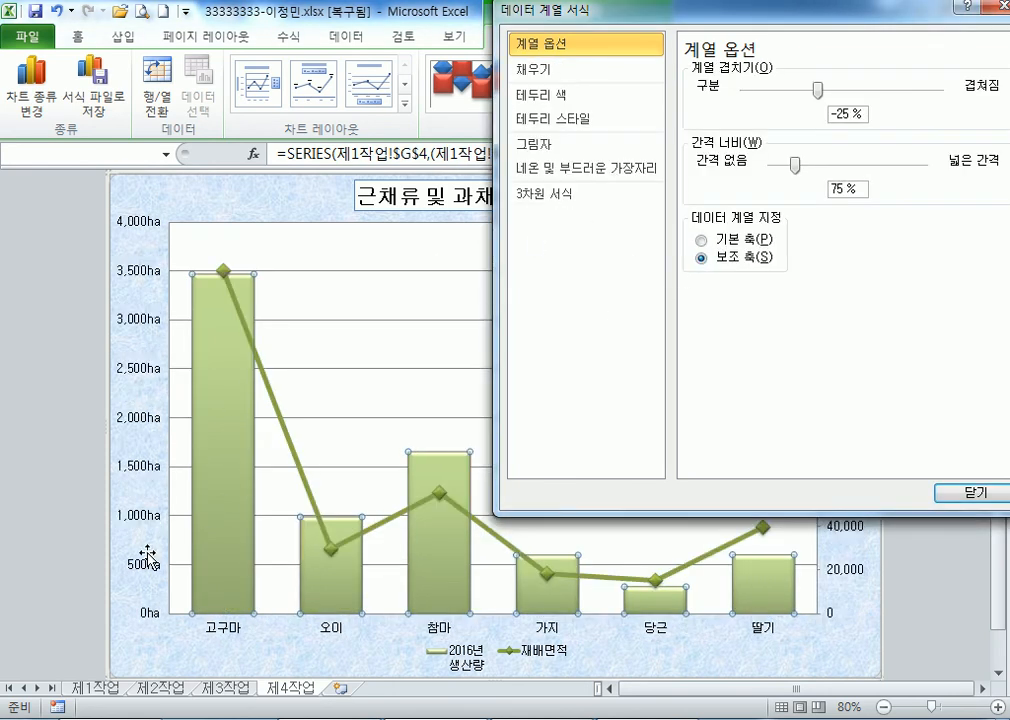
left_click(700, 240)
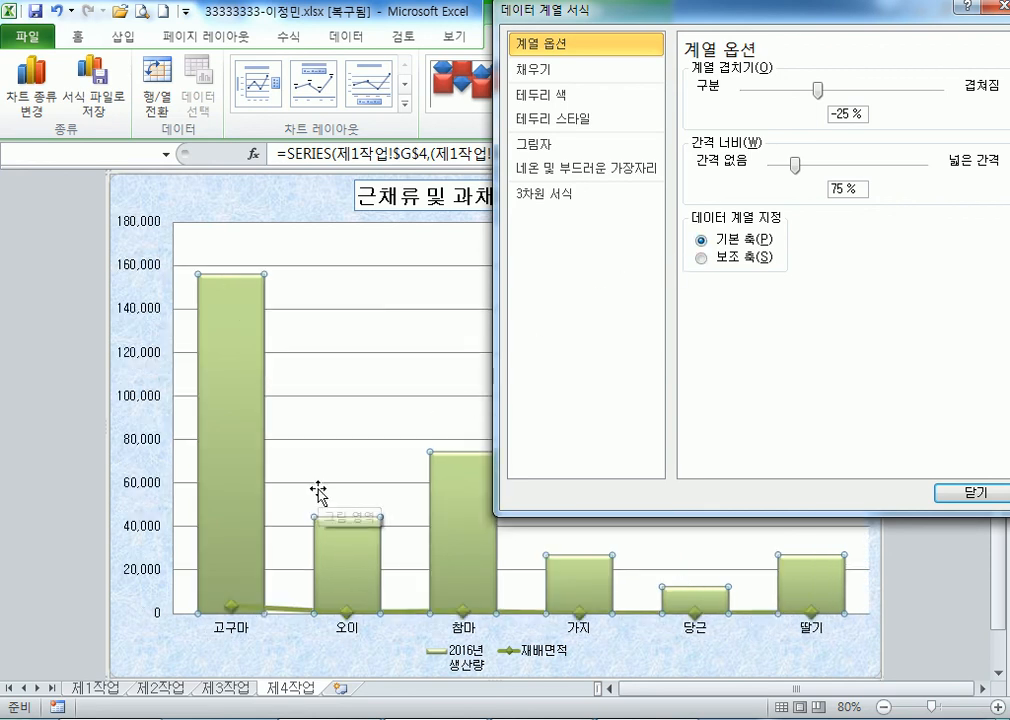
Change the 재배면적 line series to a clustered column chart (세로 막대형)
left_click(31, 85)
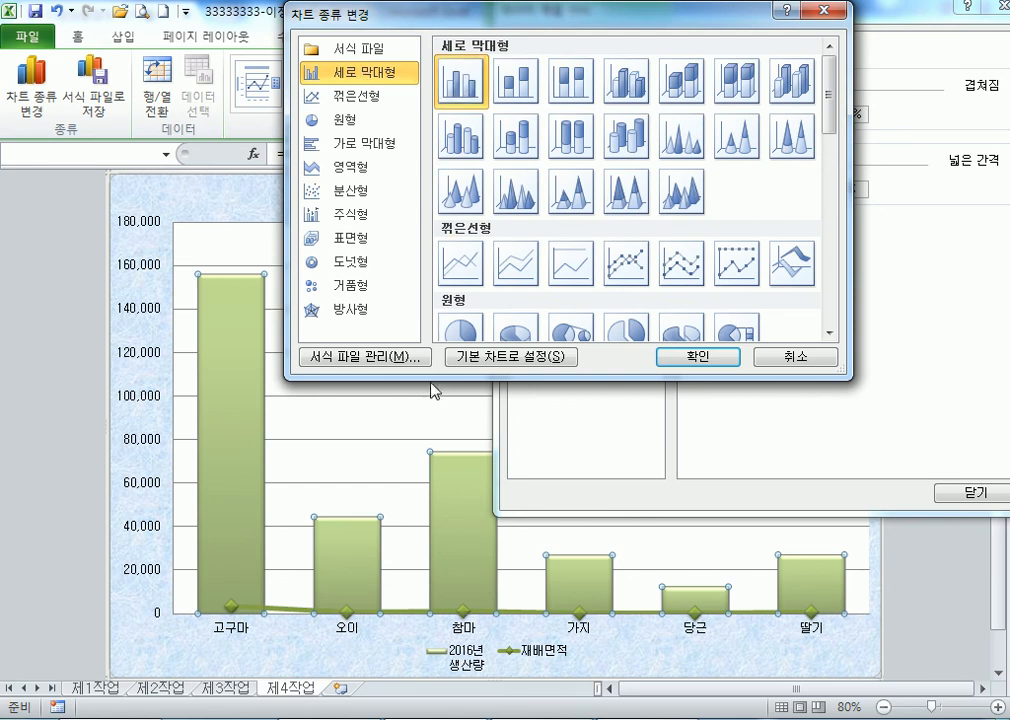
left_click(692, 356)
left_click(259, 608)
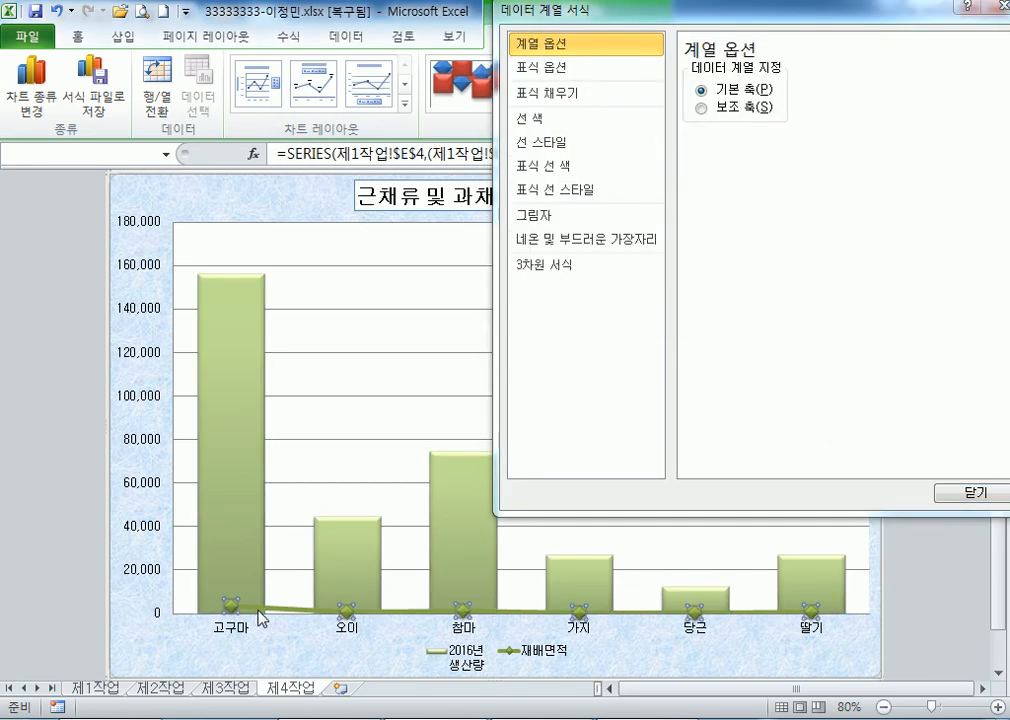
left_click(45, 104)
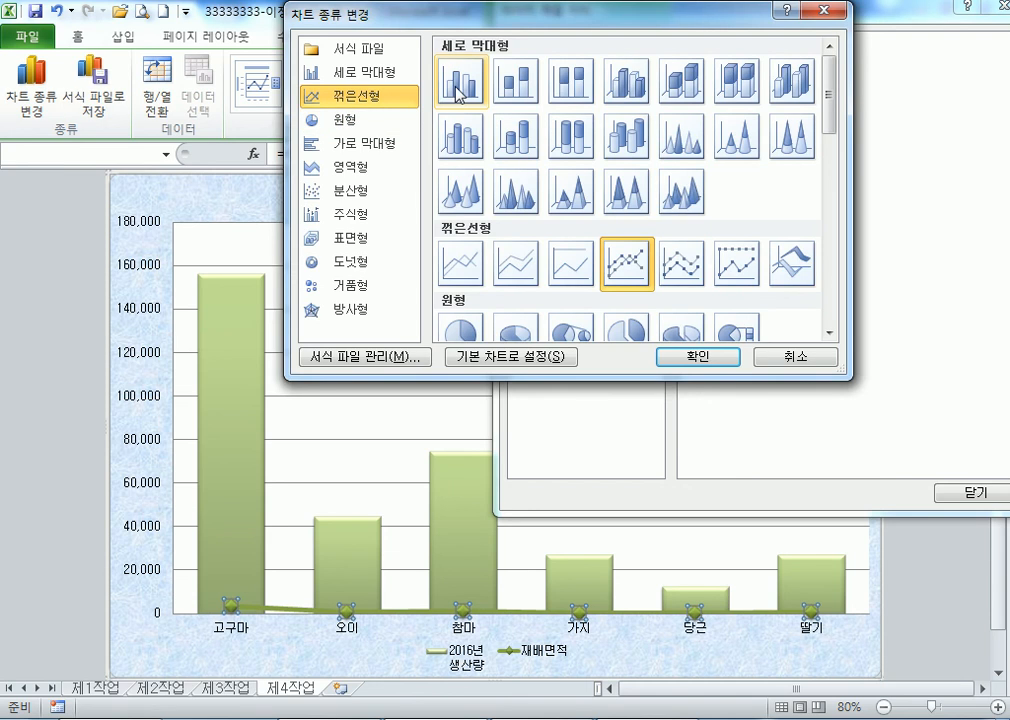
left_click(369, 73)
left_click(699, 361)
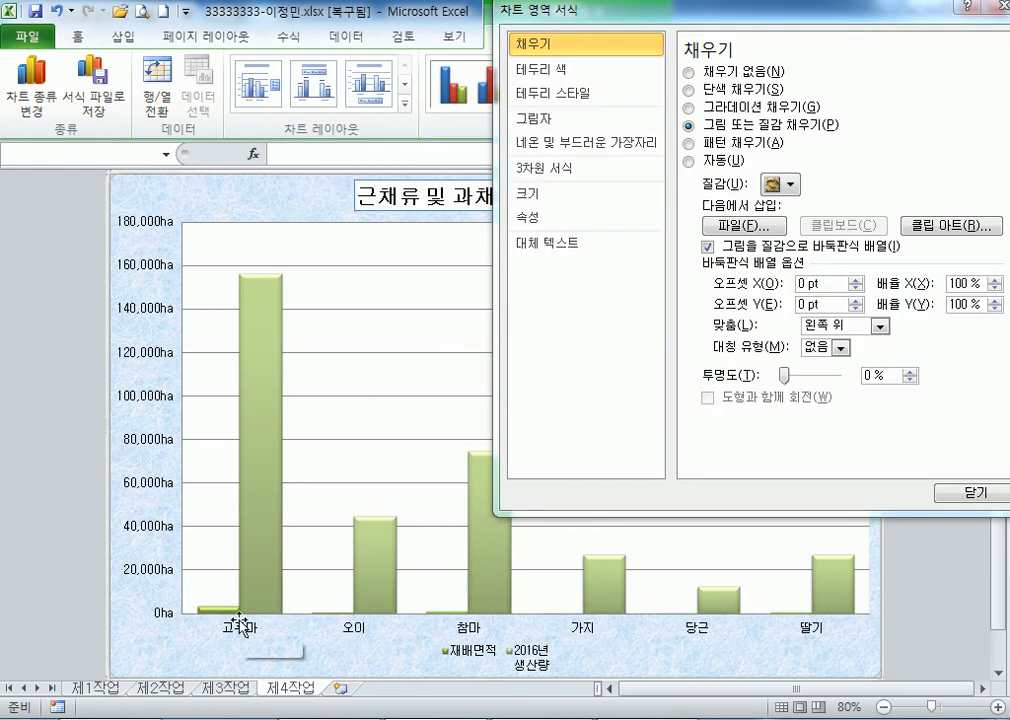
Plot the 재배면적 series on the secondary axis (보조 축) and change it to a line with markers (꺾은선형)
left_click(218, 609)
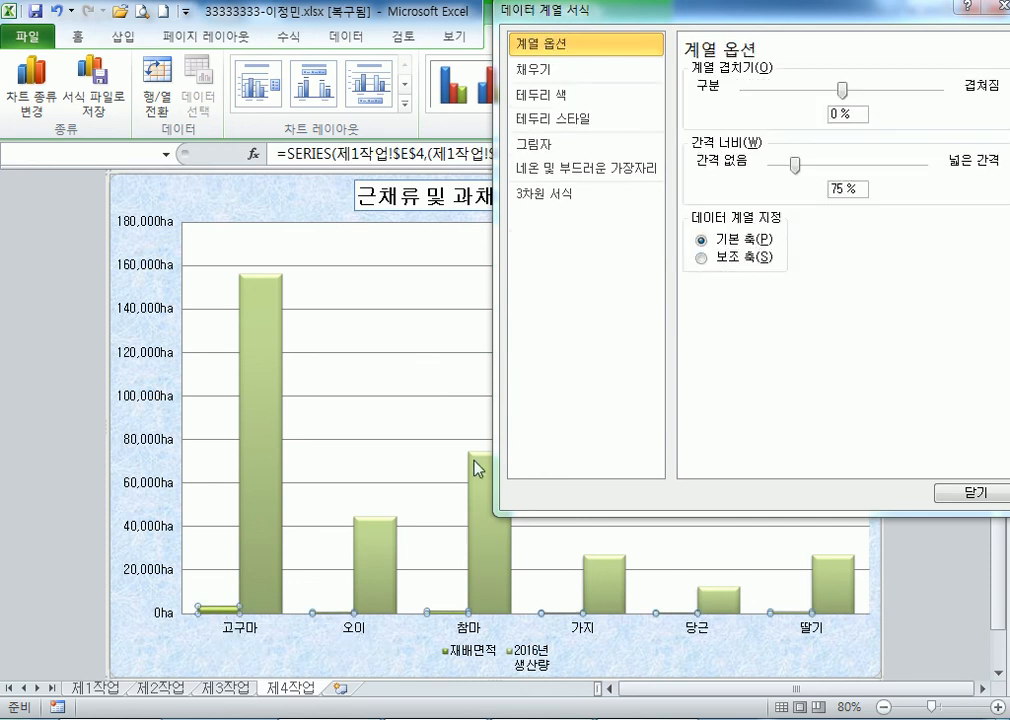
left_click(703, 259)
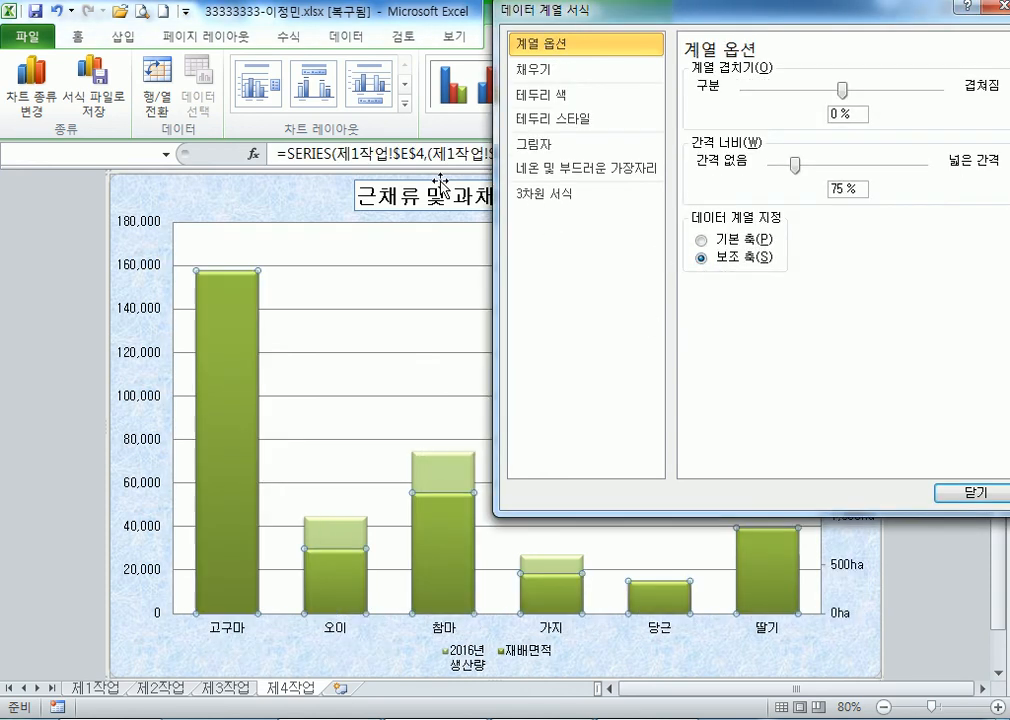
left_click(30, 80)
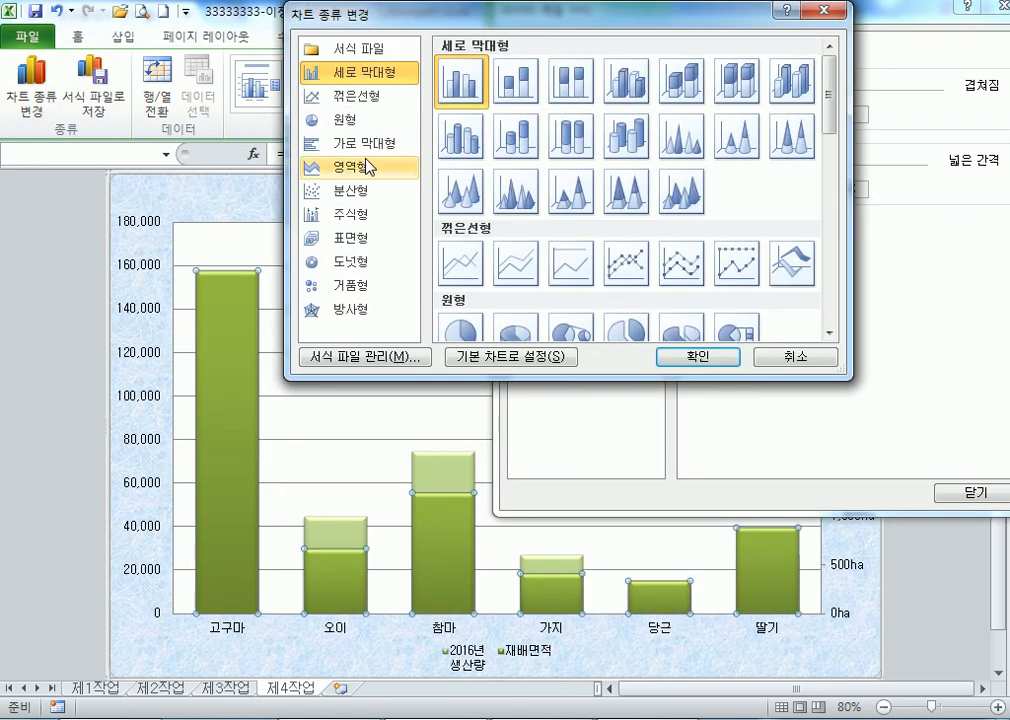
left_click(350, 96)
left_click(696, 358)
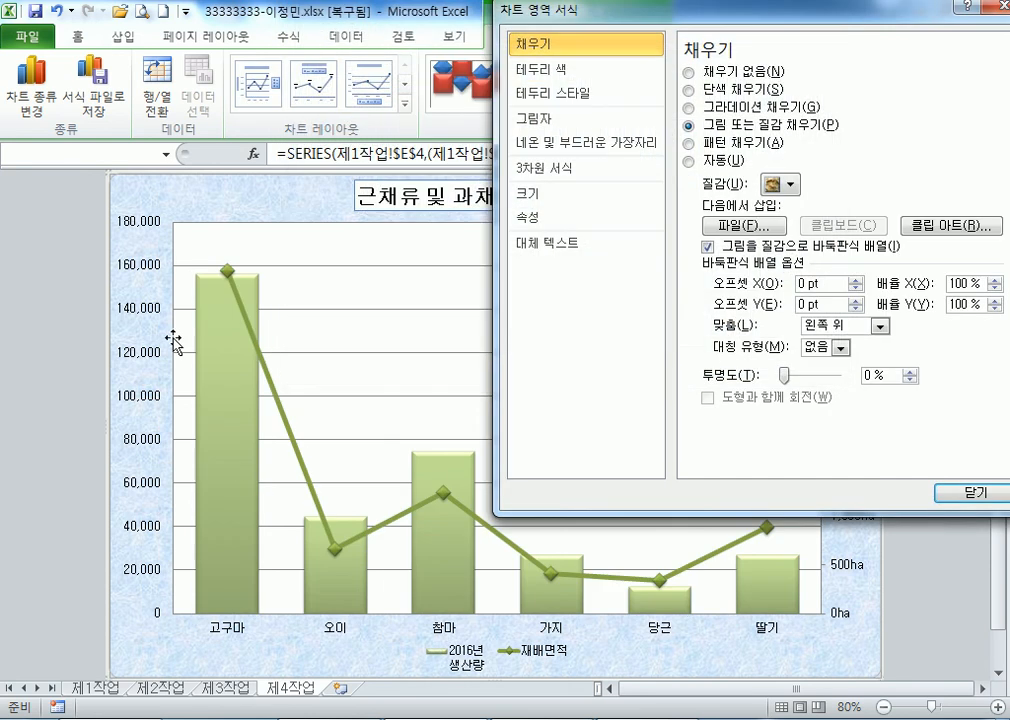
mouse_move(322, 578)
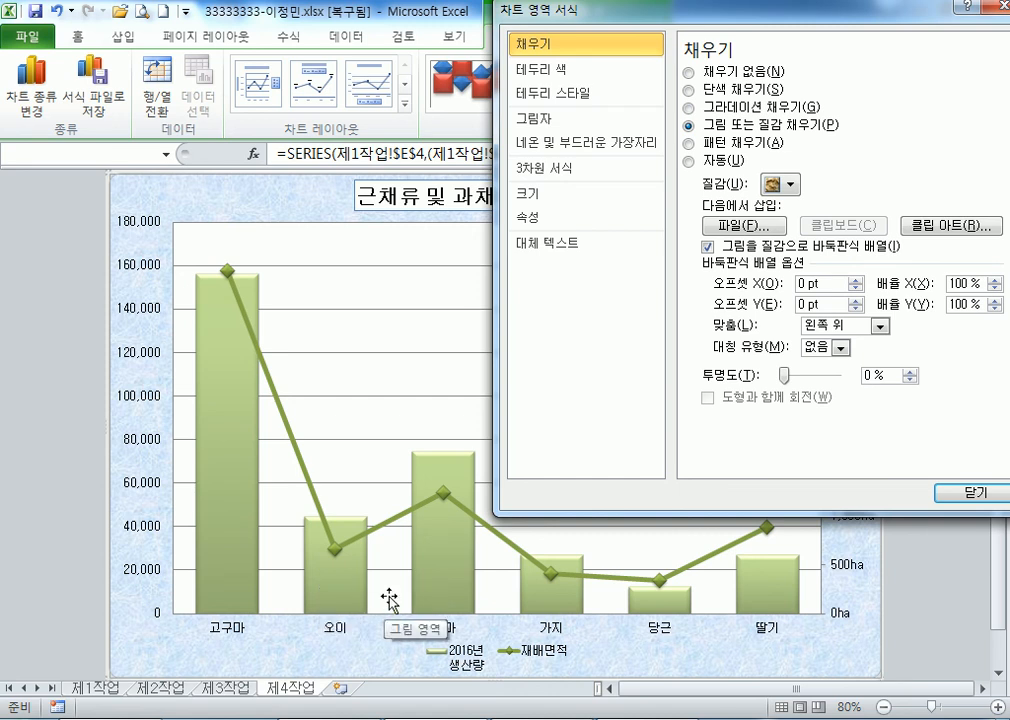
Add a data label at the outside end (바깥쪽 끝에) of only the 고구마 column in the 2016년 생산량 series
left_click_drag(566, 20, 820, 115)
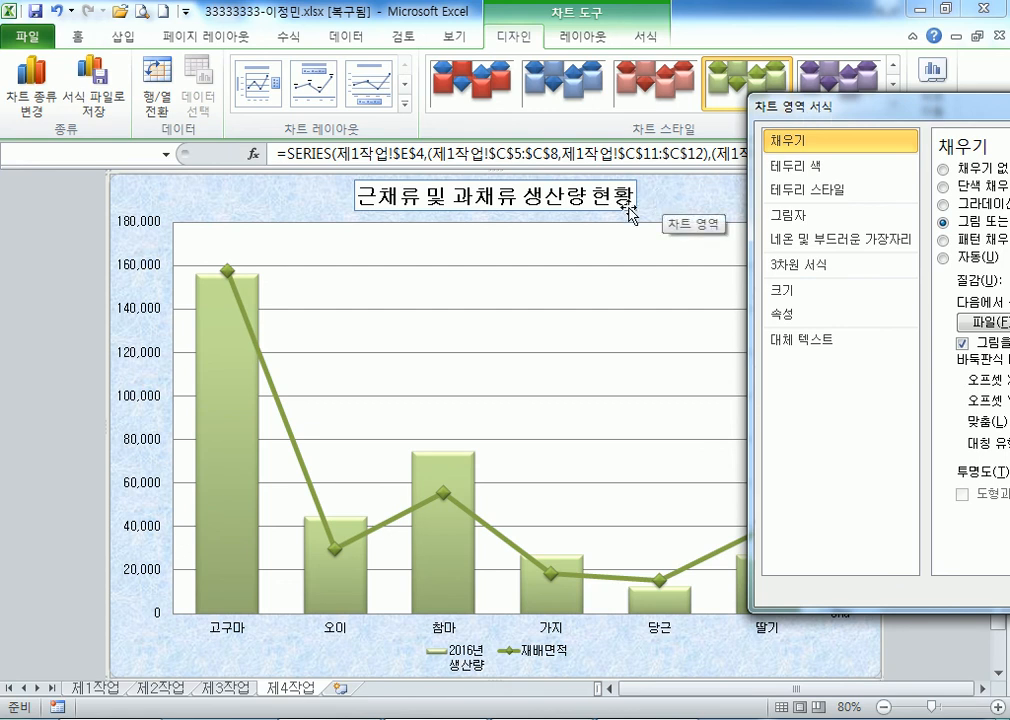
left_click(224, 370)
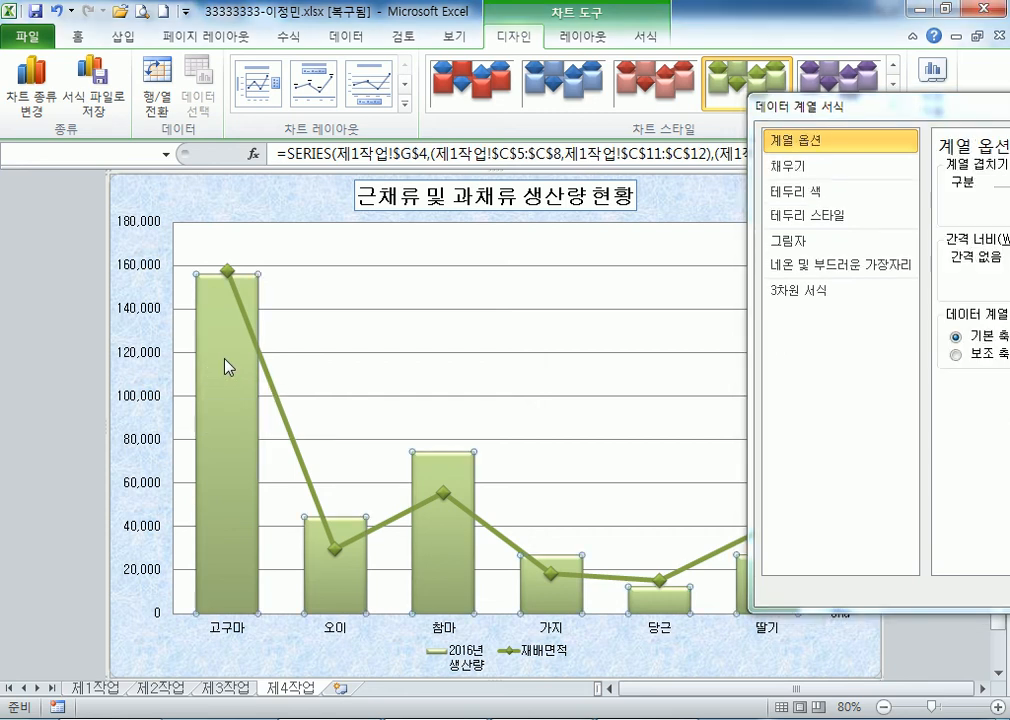
left_click(227, 366)
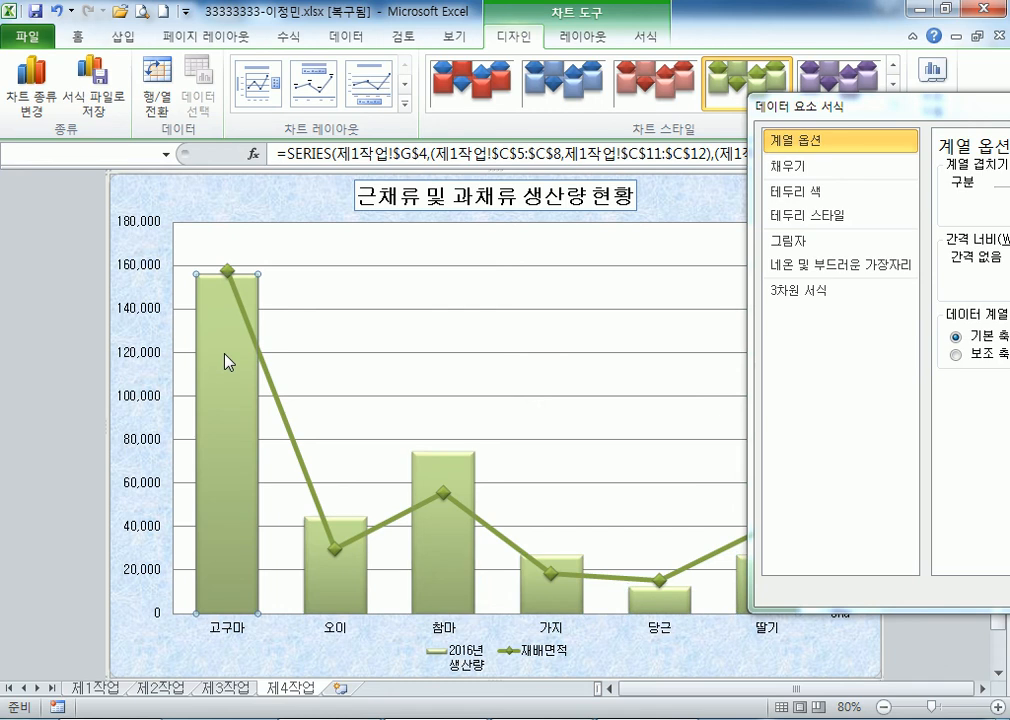
left_click(586, 42)
left_click(450, 112)
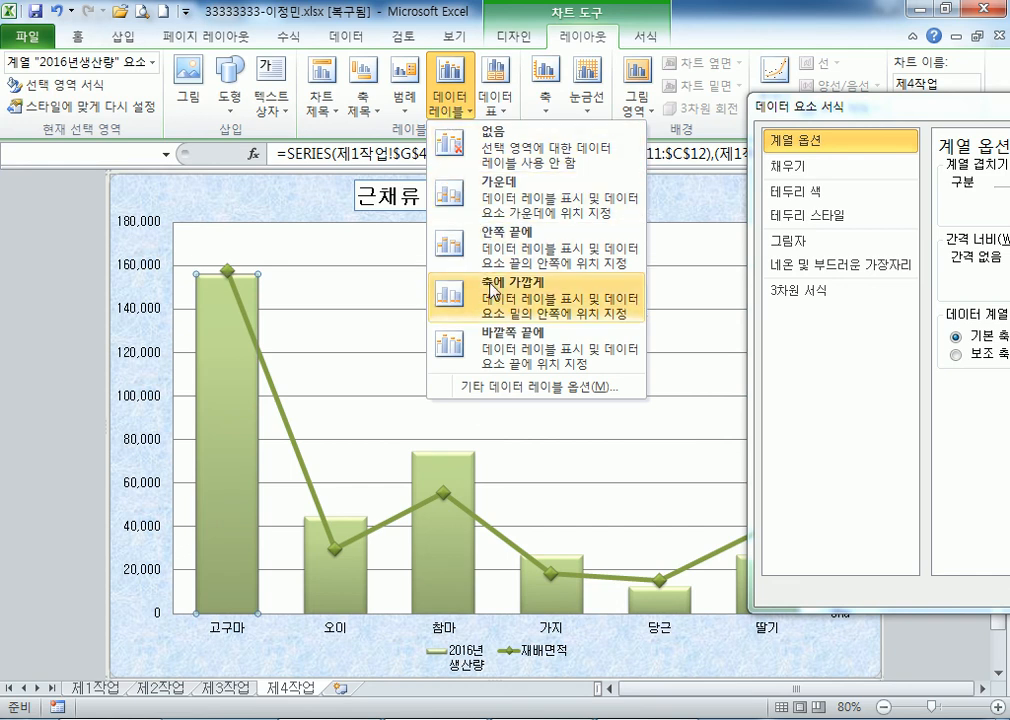
left_click(489, 344)
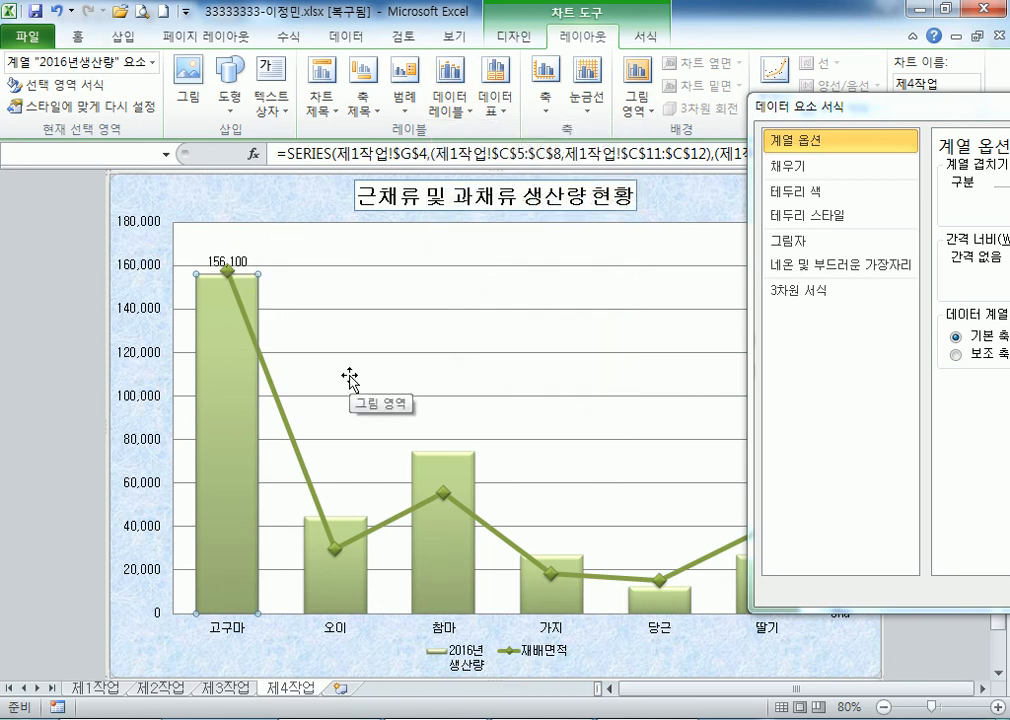
left_click(286, 424)
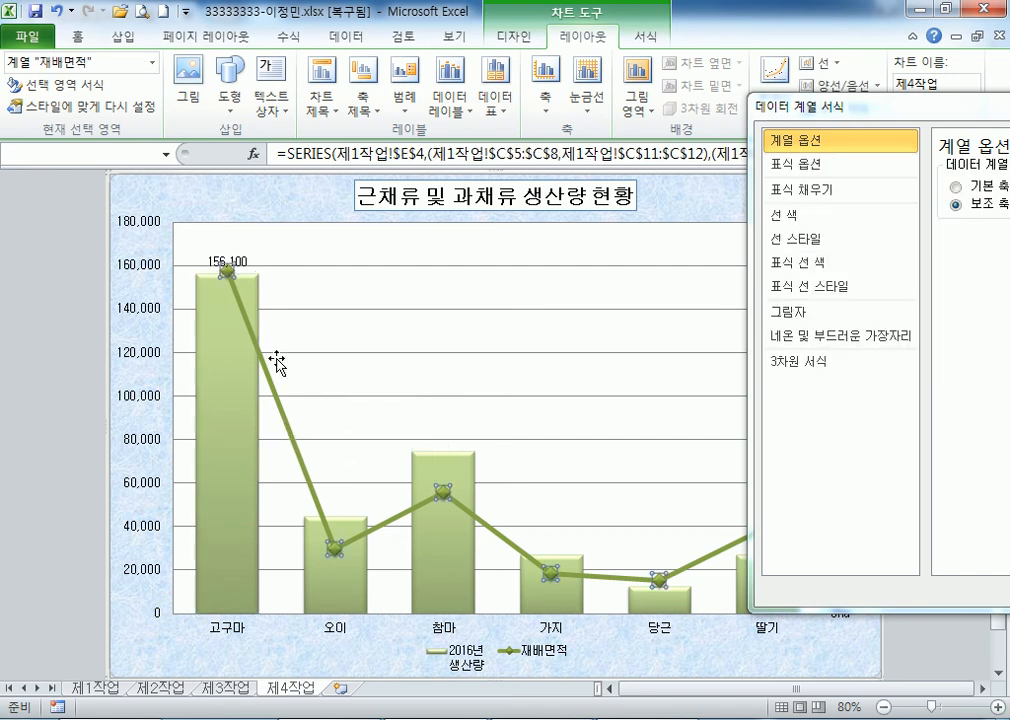
left_click(218, 366)
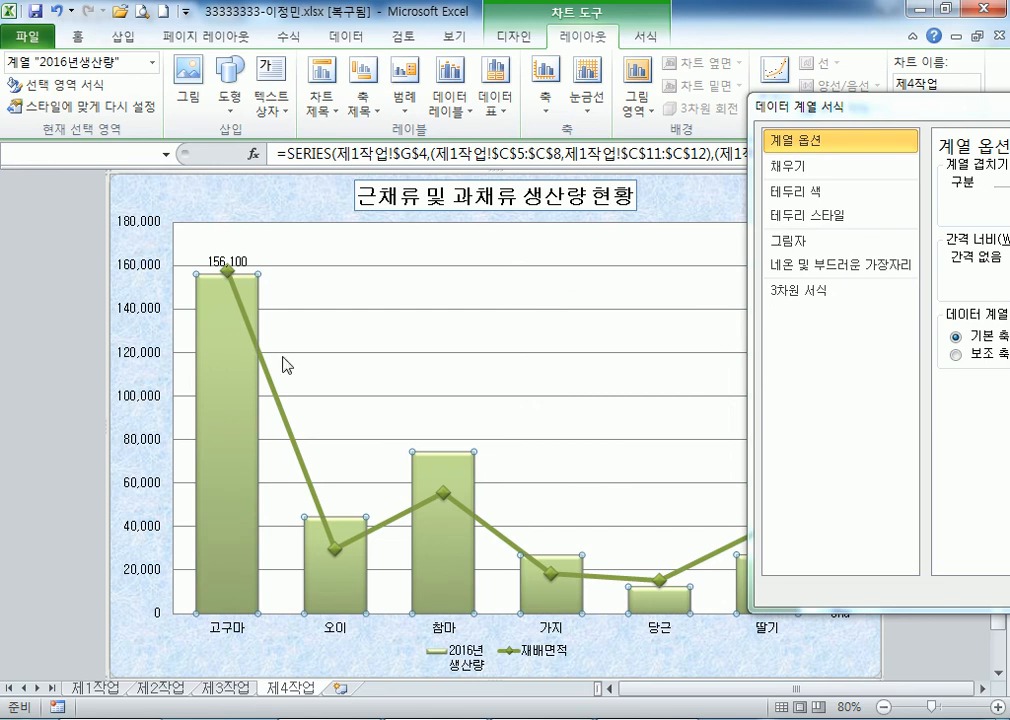
left_click(412, 343)
left_click(226, 370)
left_click(223, 367)
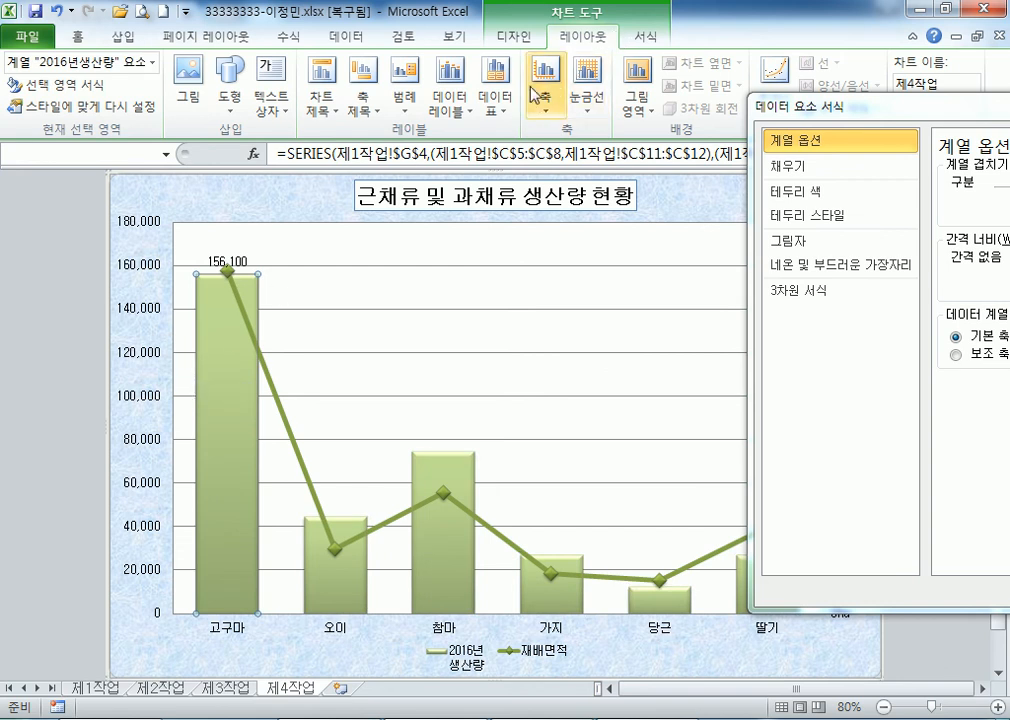
left_click(466, 112)
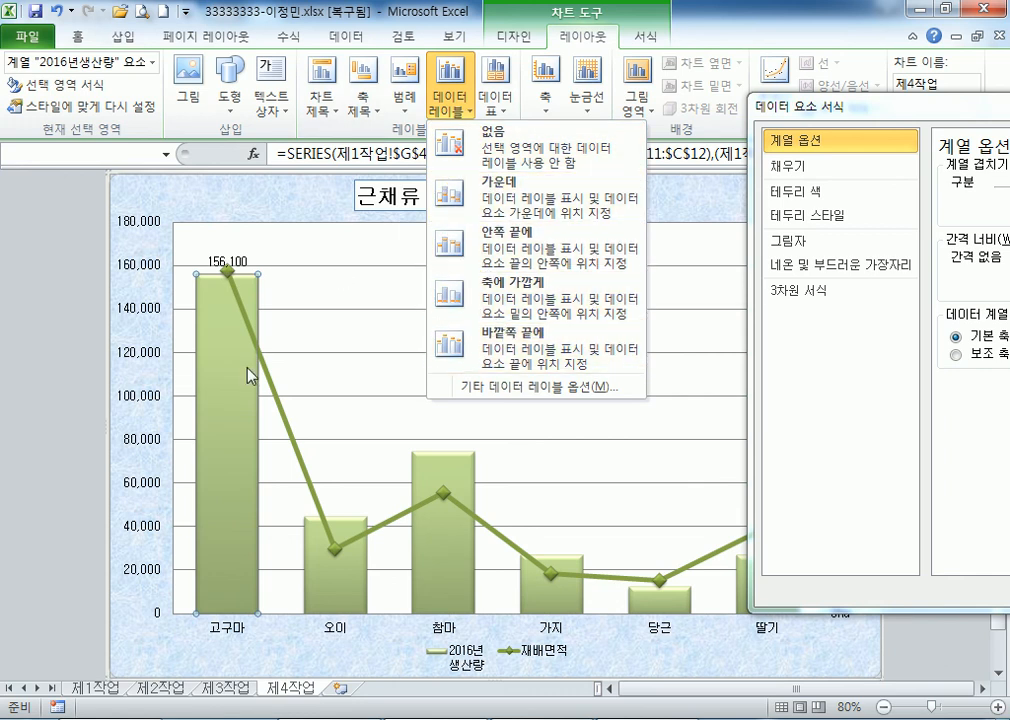
left_click(367, 268)
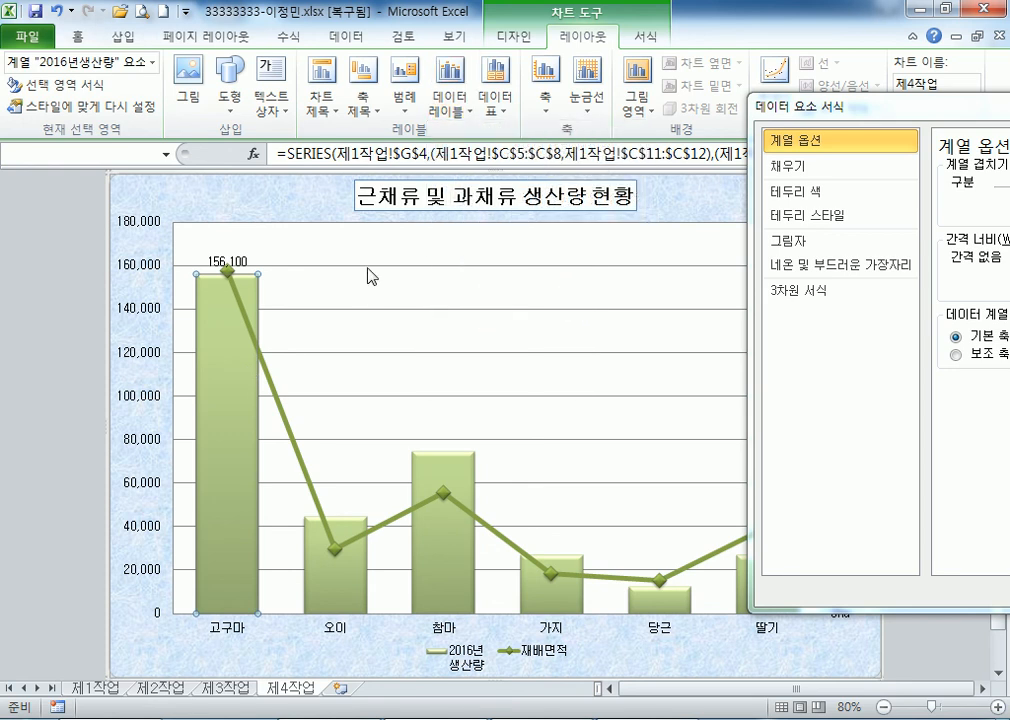
Set the dash type (대시 종류) of the vertical axis's major gridlines to a dashed line
left_click(368, 266)
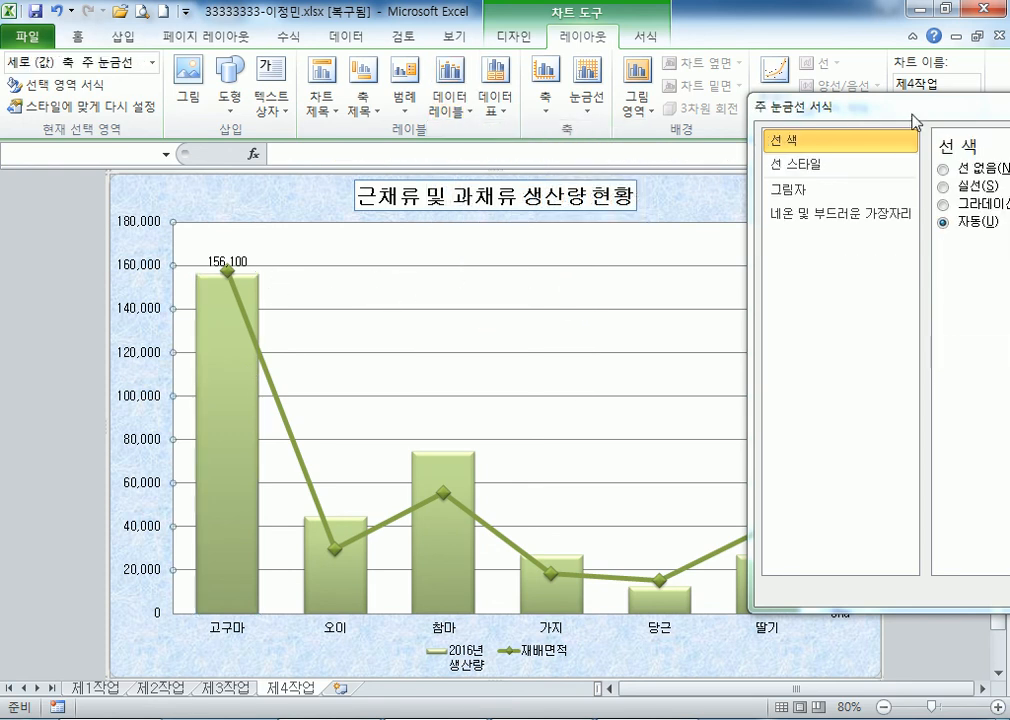
left_click_drag(922, 118, 738, 108)
left_click(357, 317)
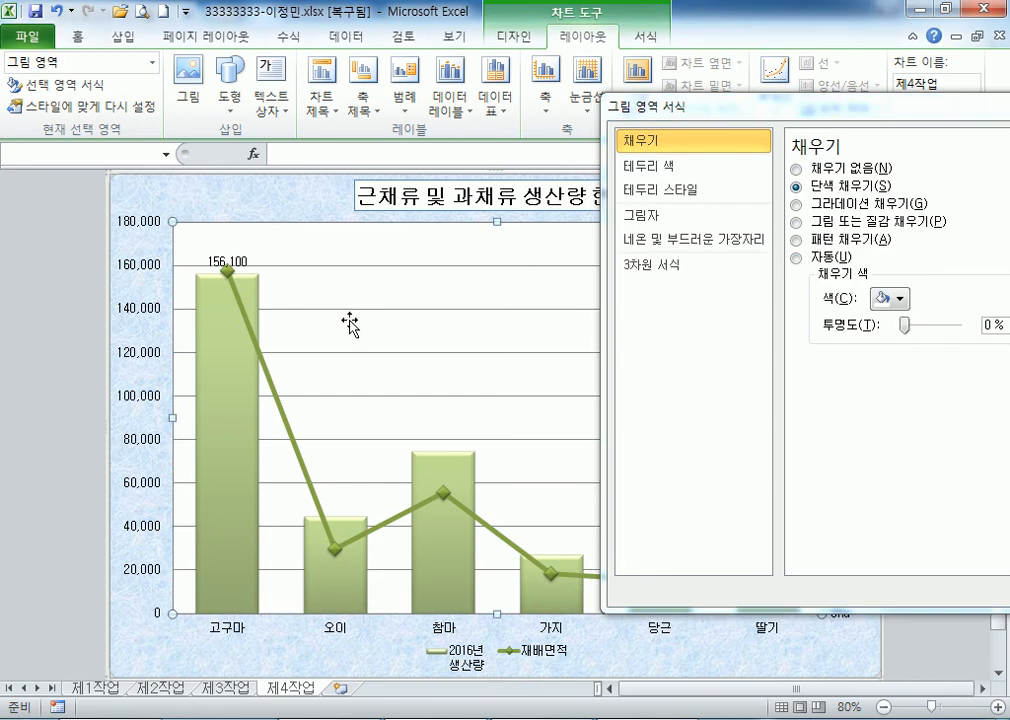
left_click(355, 310)
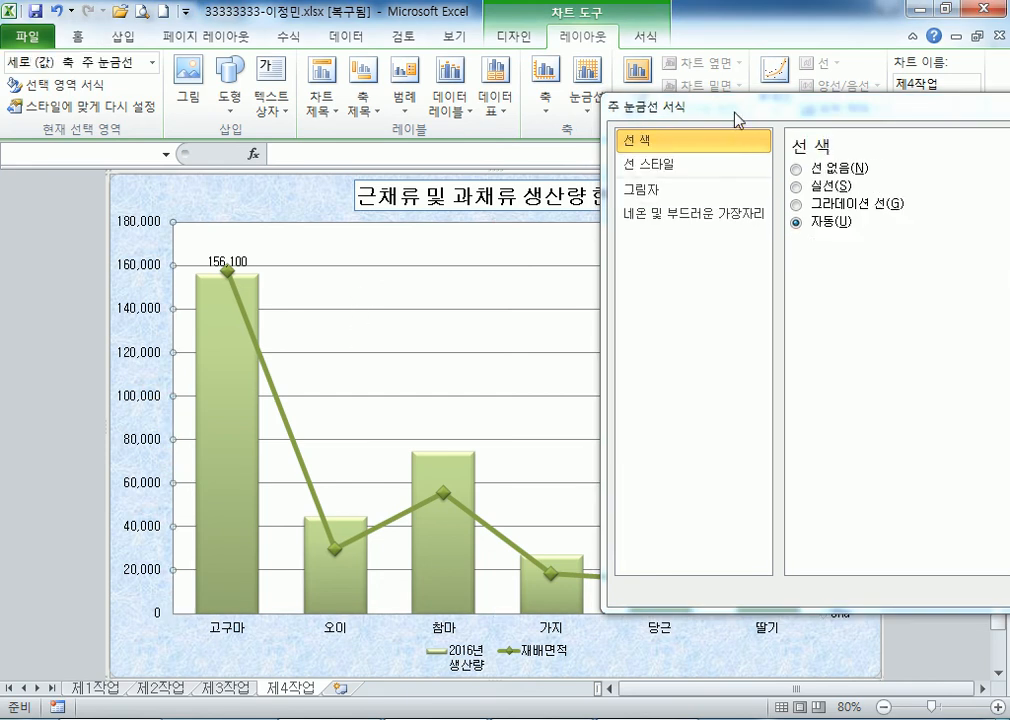
left_click_drag(735, 117, 557, 121)
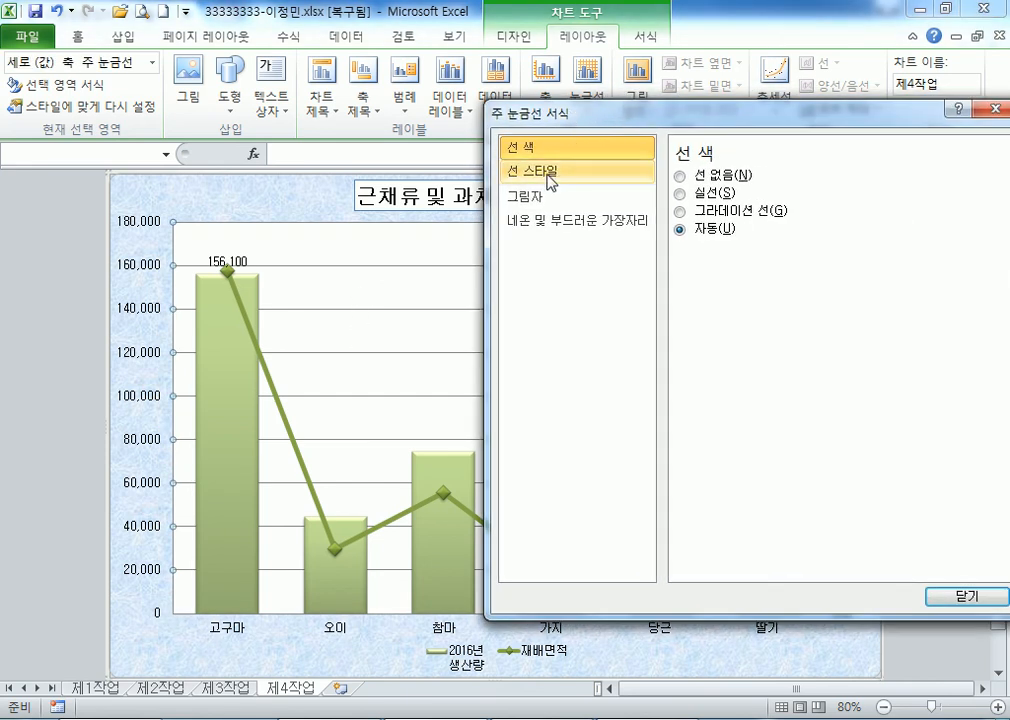
left_click(580, 171)
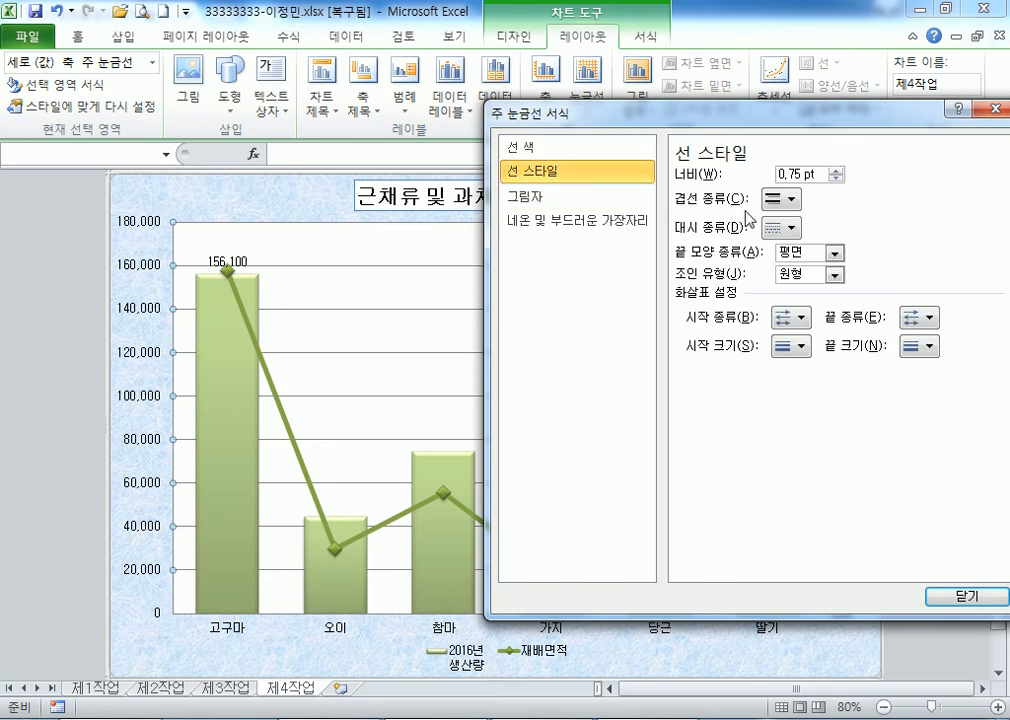
left_click(786, 228)
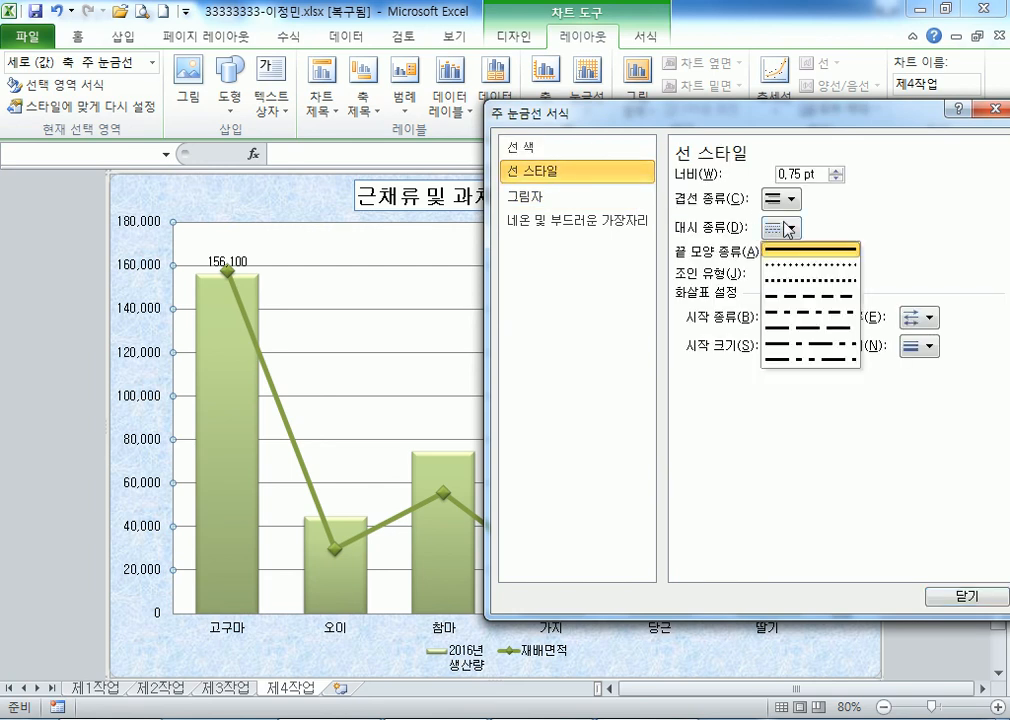
left_click(791, 300)
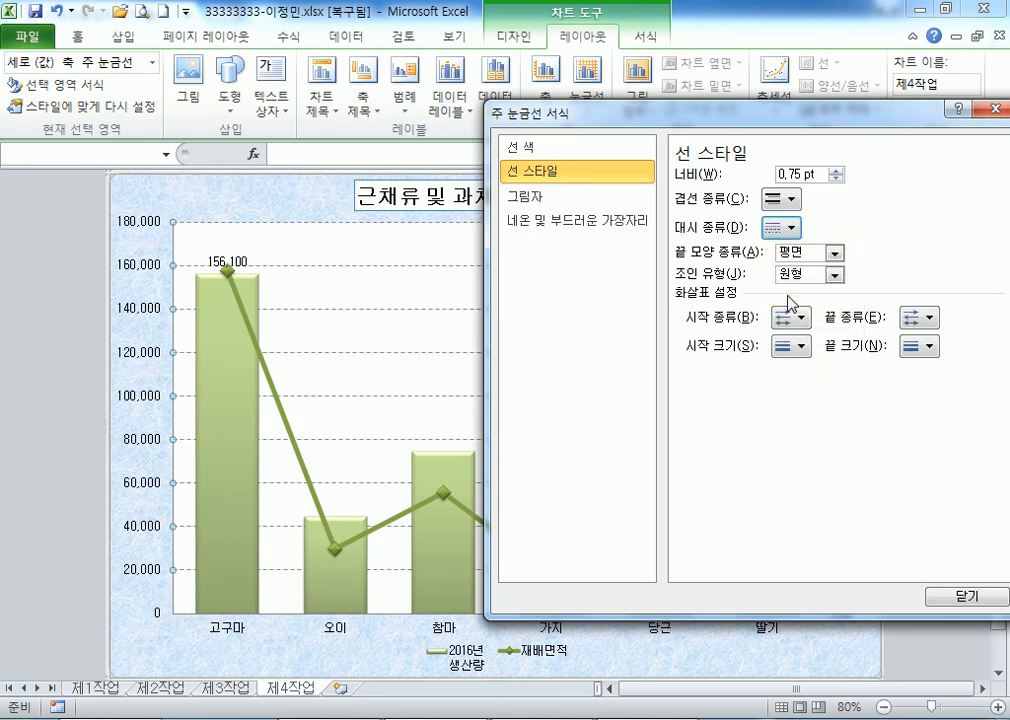
Try a fixed major unit (주 단위) of 1000 on the secondary vertical axis, and return it to automatic (자동)
left_click_drag(728, 115, 482, 17)
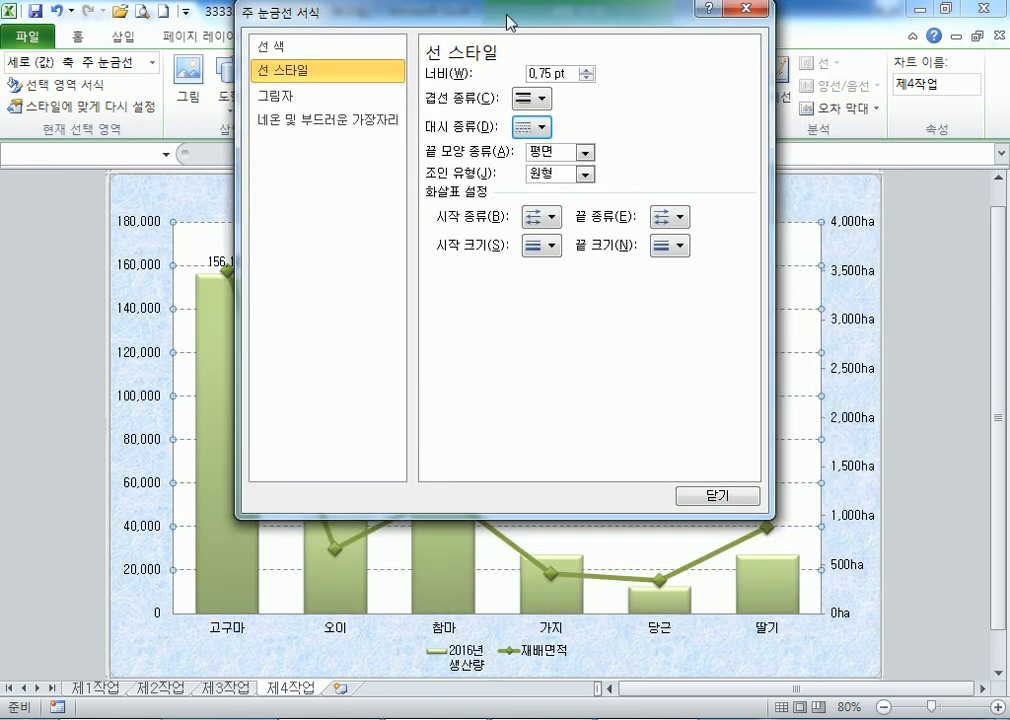
left_click_drag(514, 18, 536, 34)
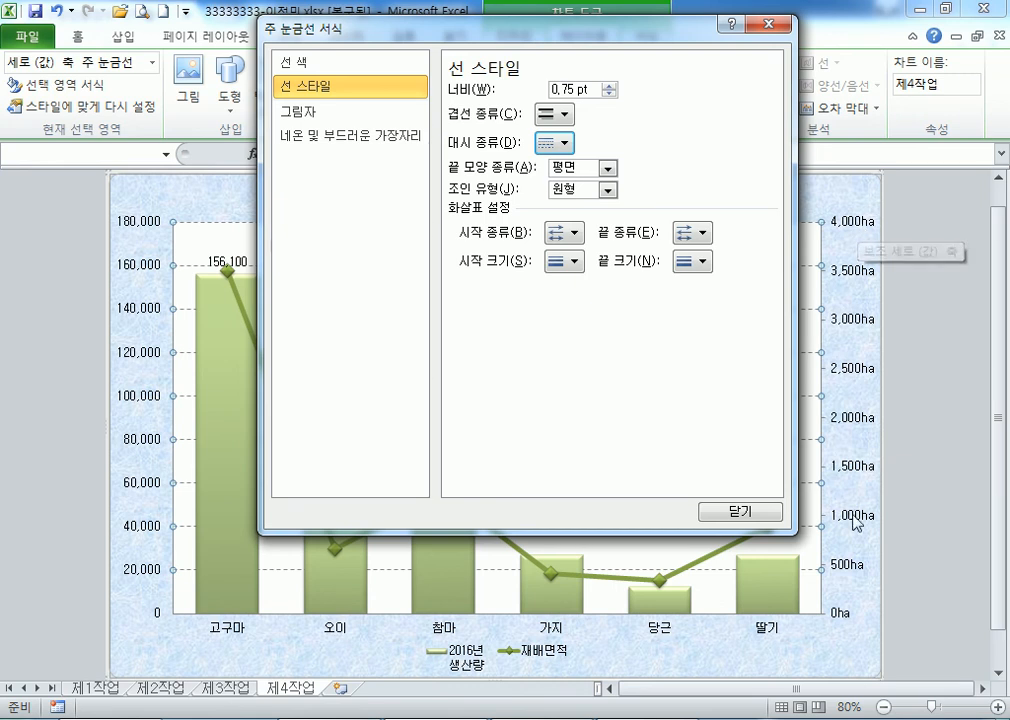
left_click(848, 277)
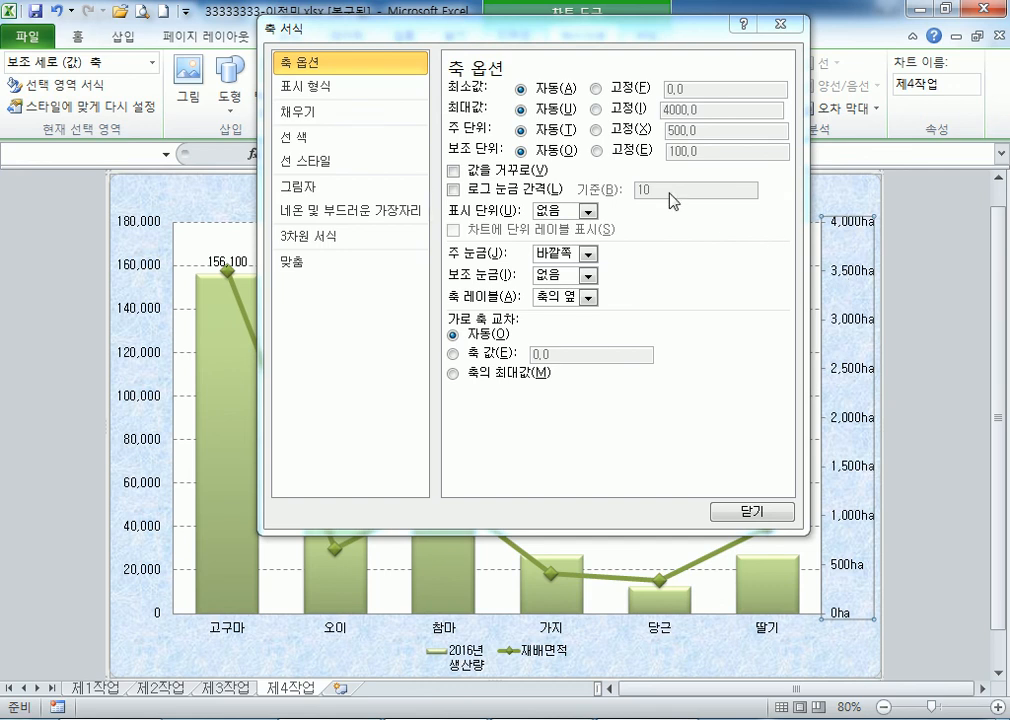
left_click(596, 130)
double_click(717, 131)
type("1000")
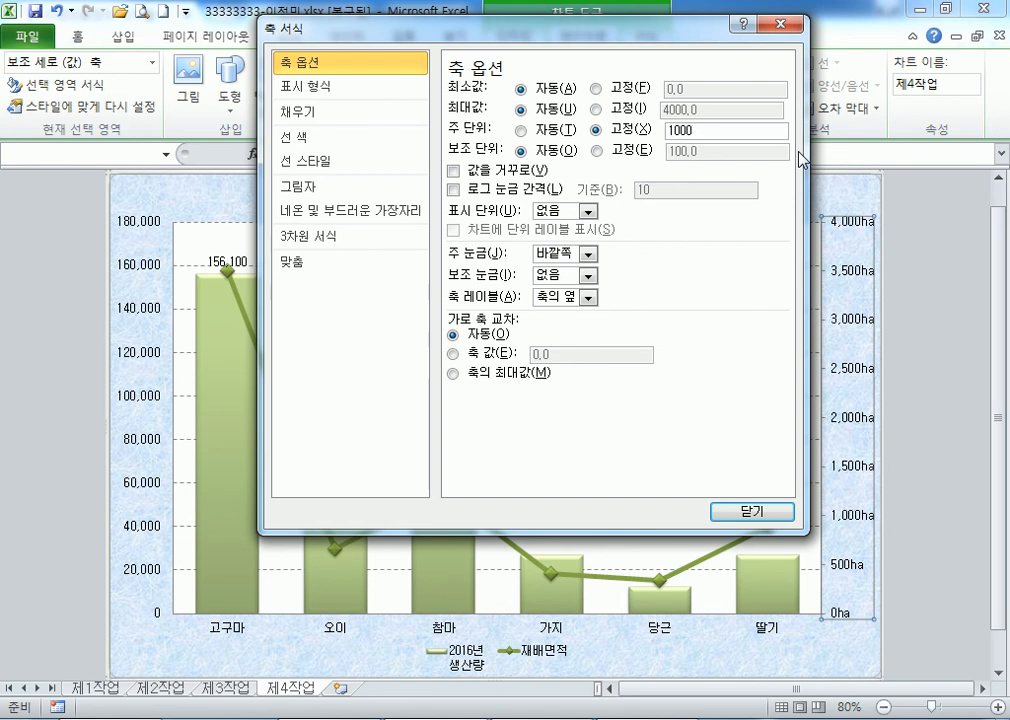
mouse_move(590, 35)
left_mouse_down()
mouse_move(513, 31)
mouse_move(582, 10)
mouse_move(597, 16)
left_mouse_up()
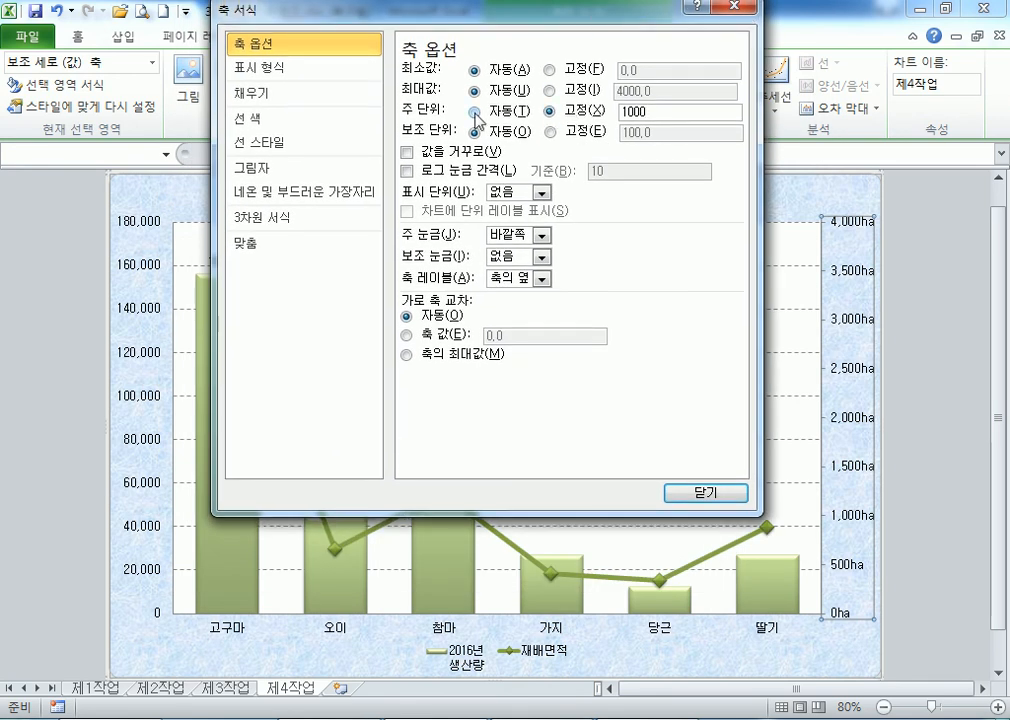
left_click(552, 113)
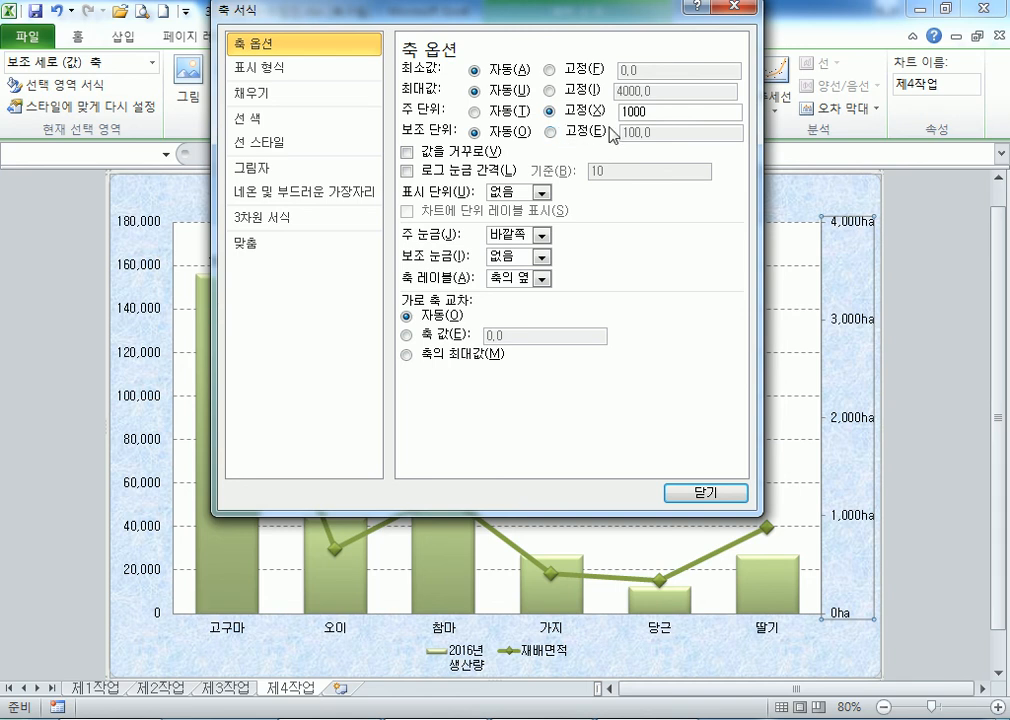
left_click(475, 111)
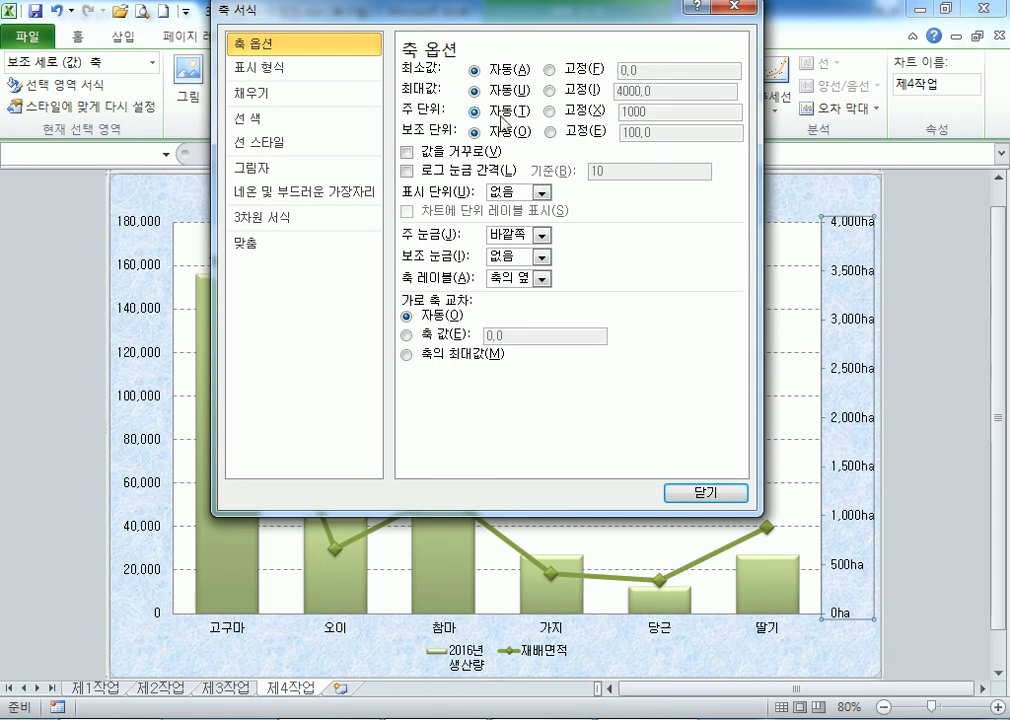
left_click(706, 493)
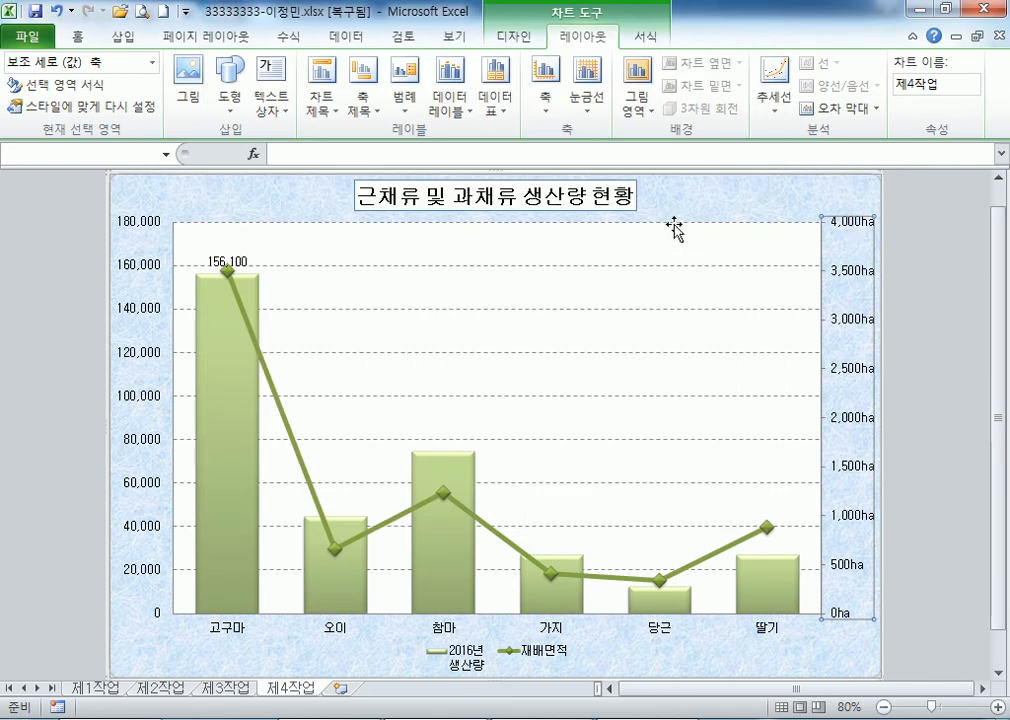
left_click(838, 224)
left_click(855, 229)
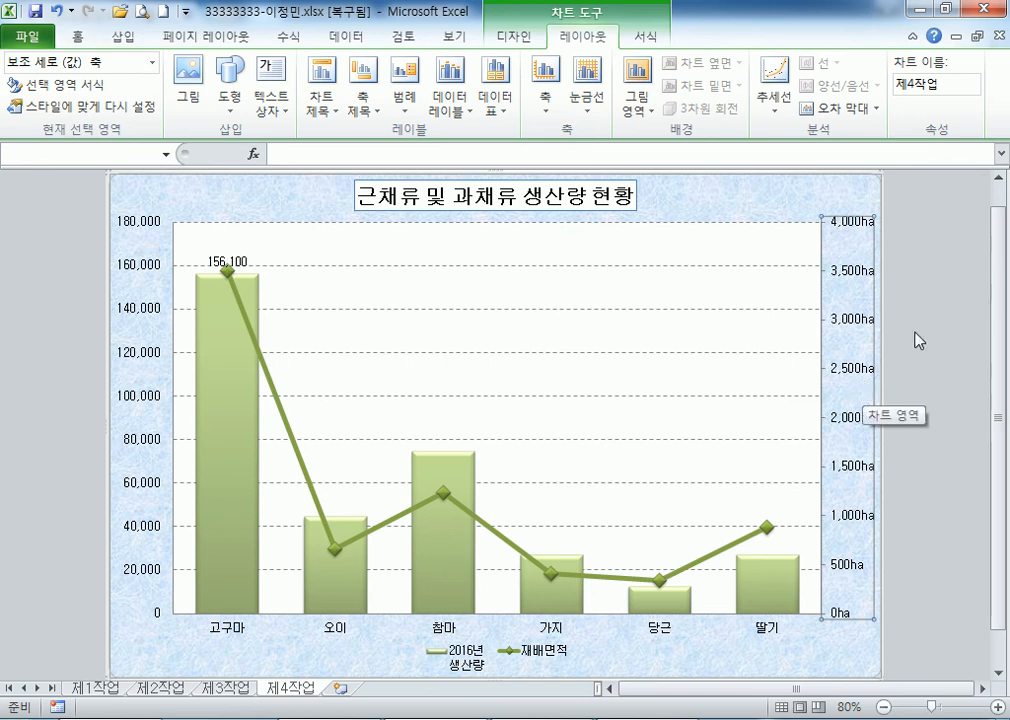
Set a fixed major unit (주 단위) of 1000 on the chart's secondary vertical axis
double_click(851, 278)
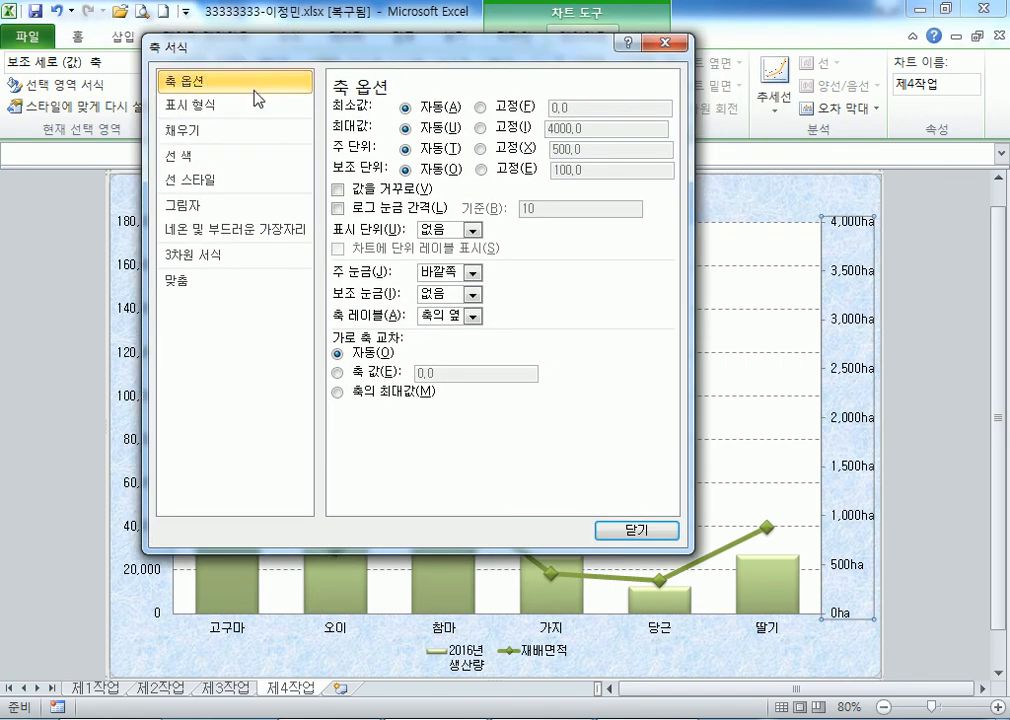
left_click(481, 149)
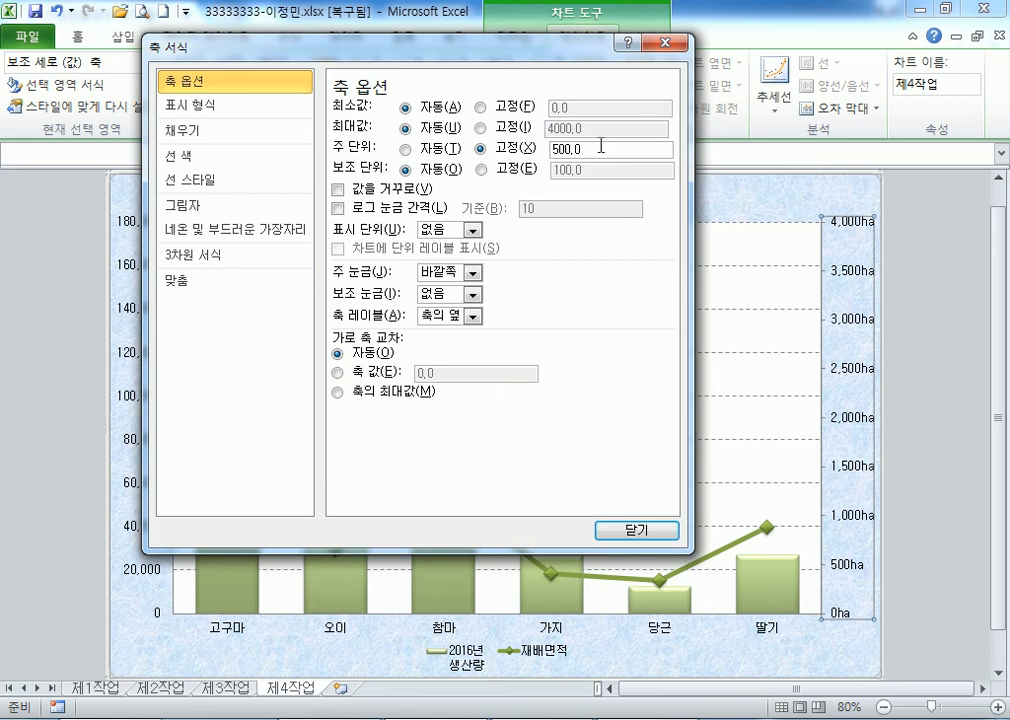
double_click(603, 147)
type("100")
left_click_drag(390, 44, 355, 17)
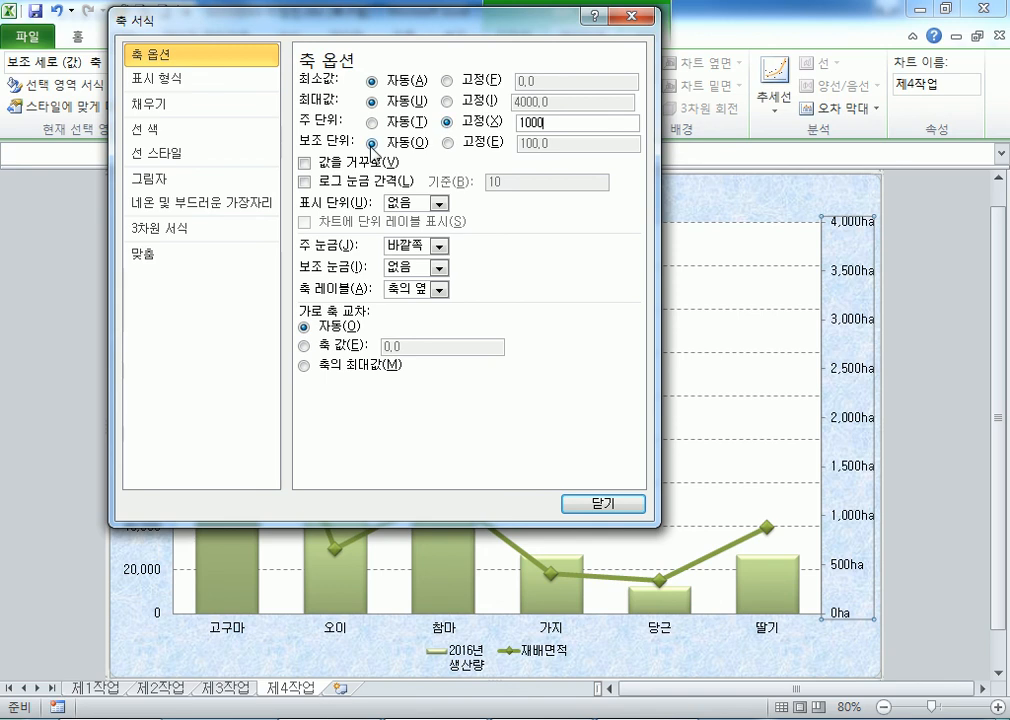
left_click(472, 123)
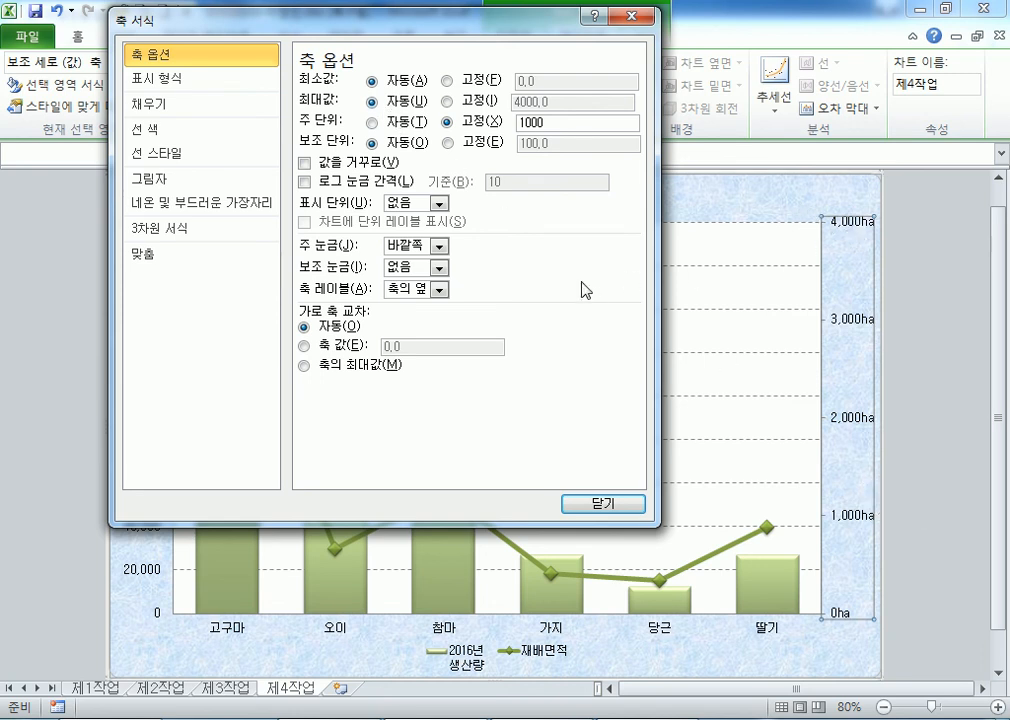
Try fixed maximum (최대값) and minimum (최소값) values on the secondary vertical axis, and return both to automatic (자동)
left_click(447, 101)
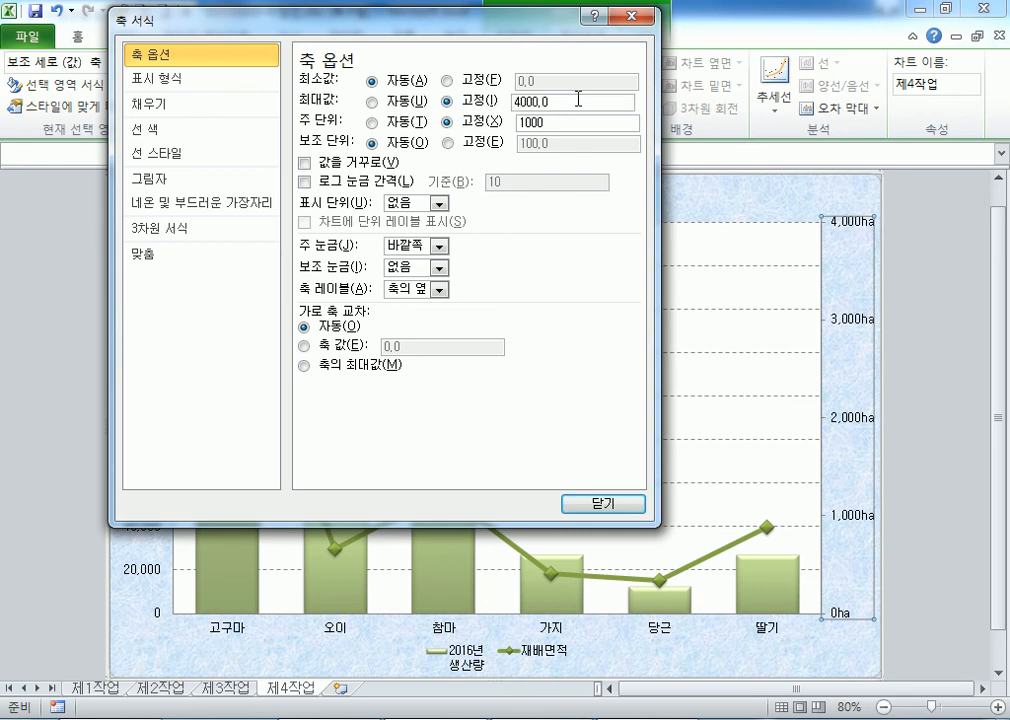
left_click(466, 83)
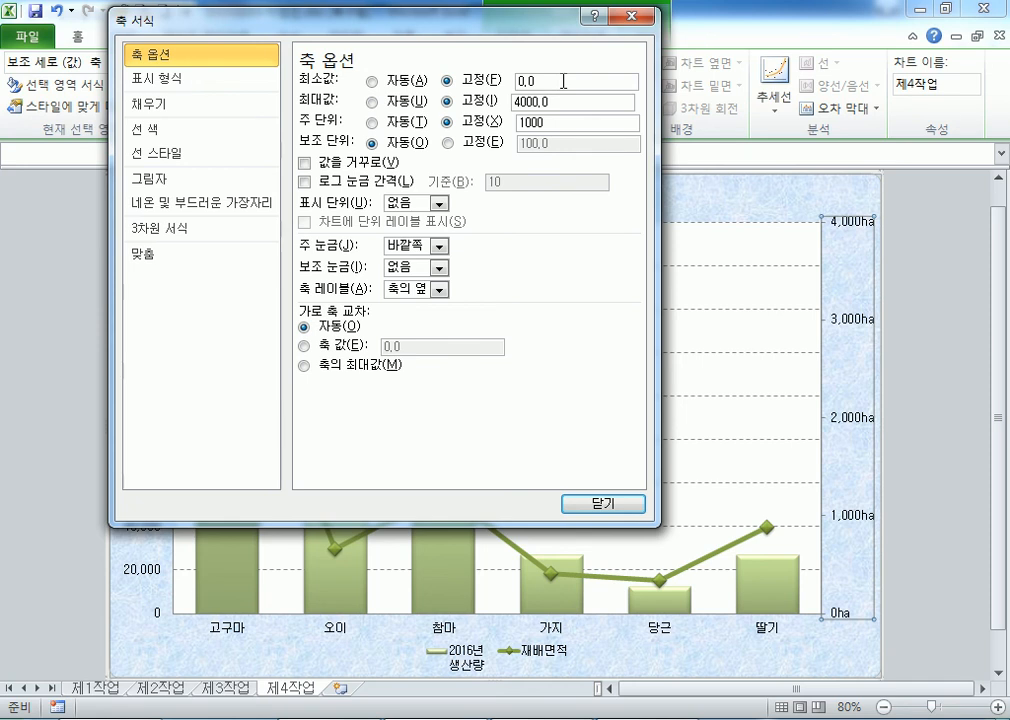
left_click(388, 81)
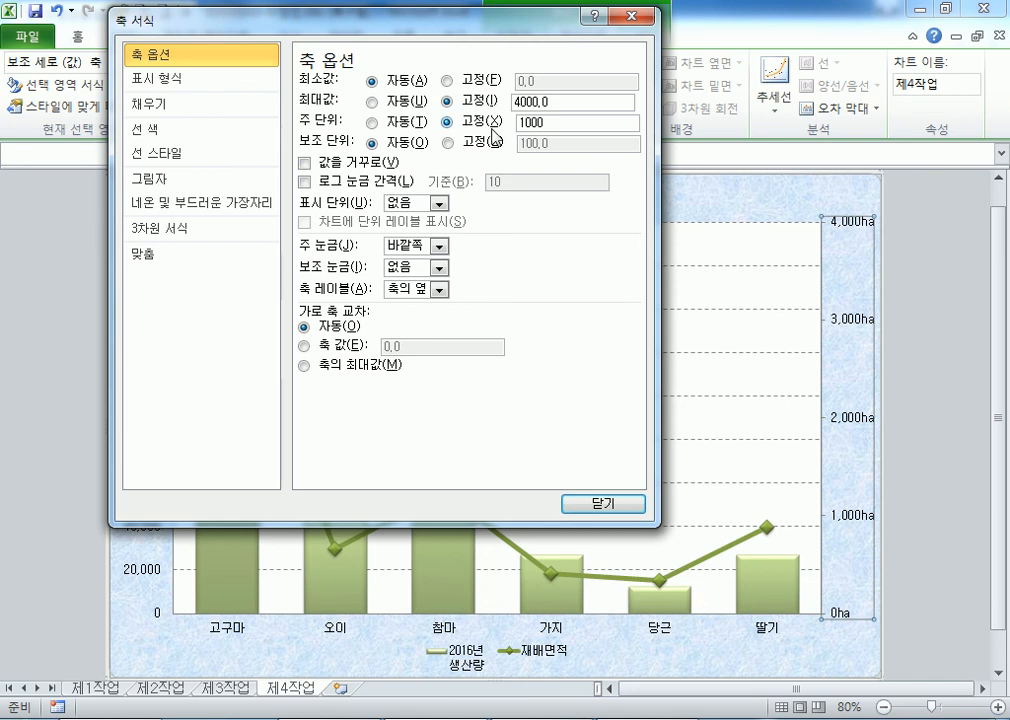
left_click(384, 99)
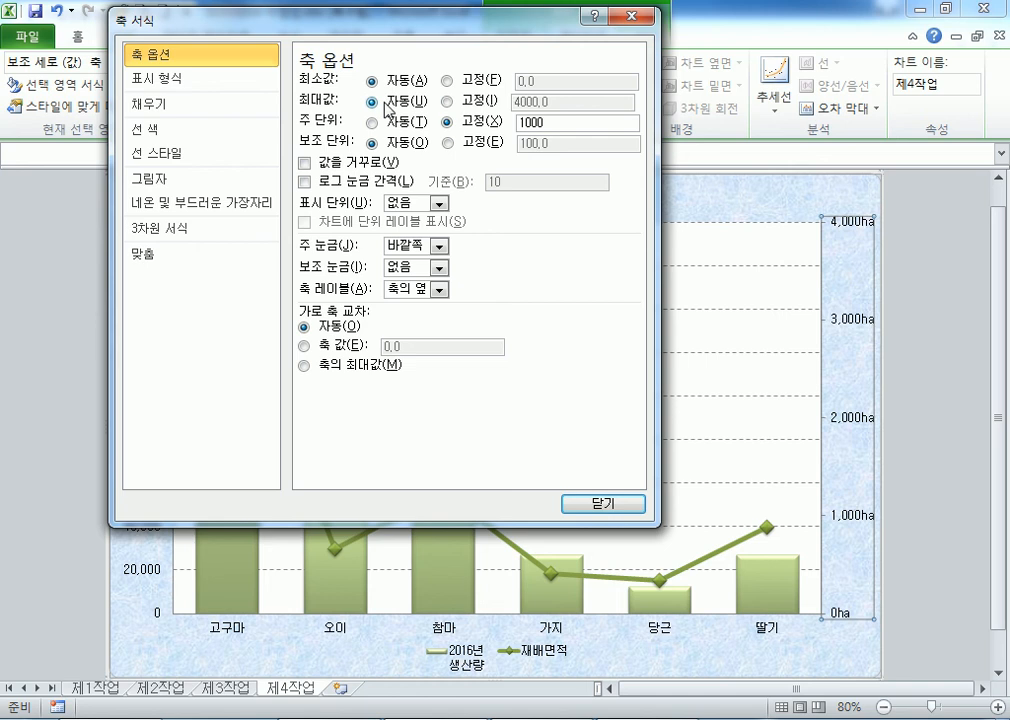
left_click(446, 102)
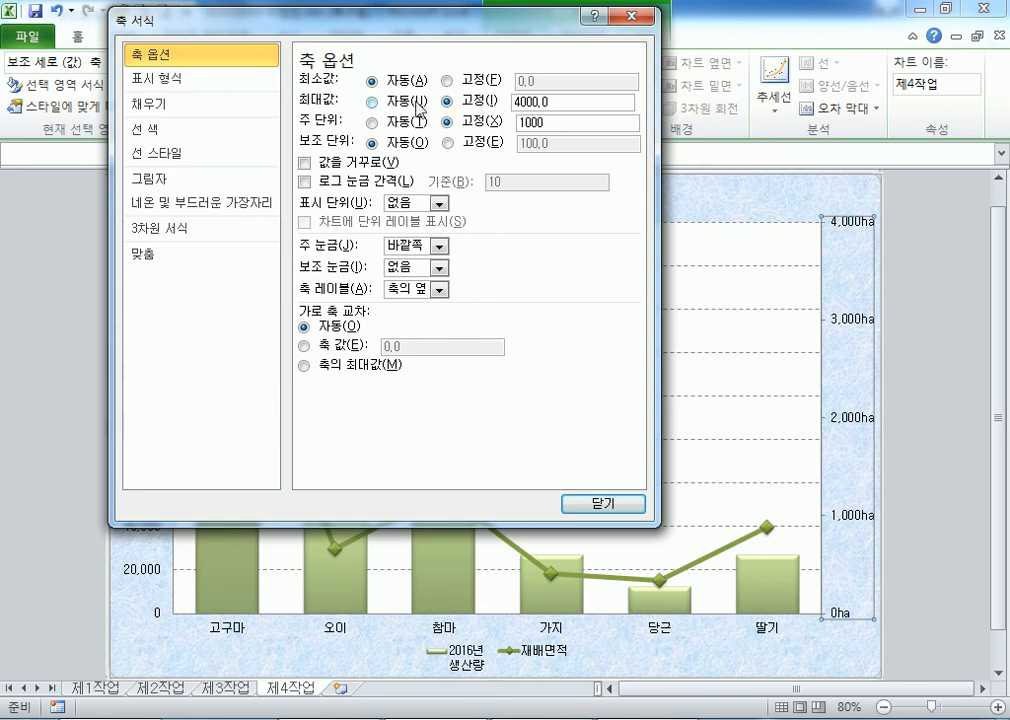
left_click(371, 102)
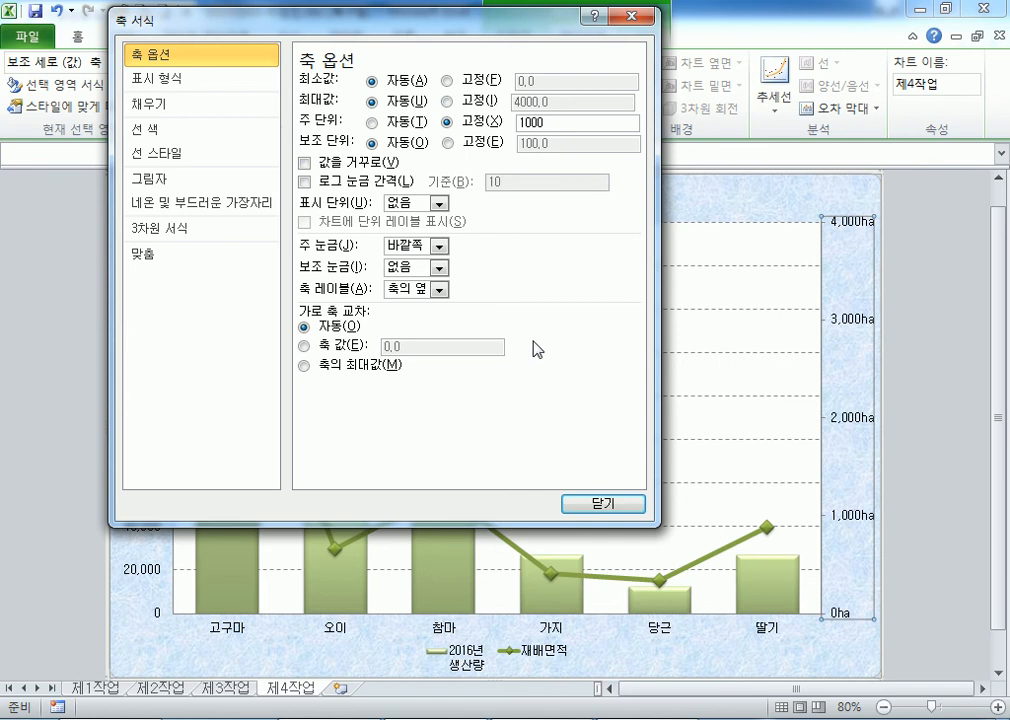
left_click(595, 503)
Rename the production series in the chart's data source as "2016년 생산량" so its legend entry has no line break
left_click(466, 664)
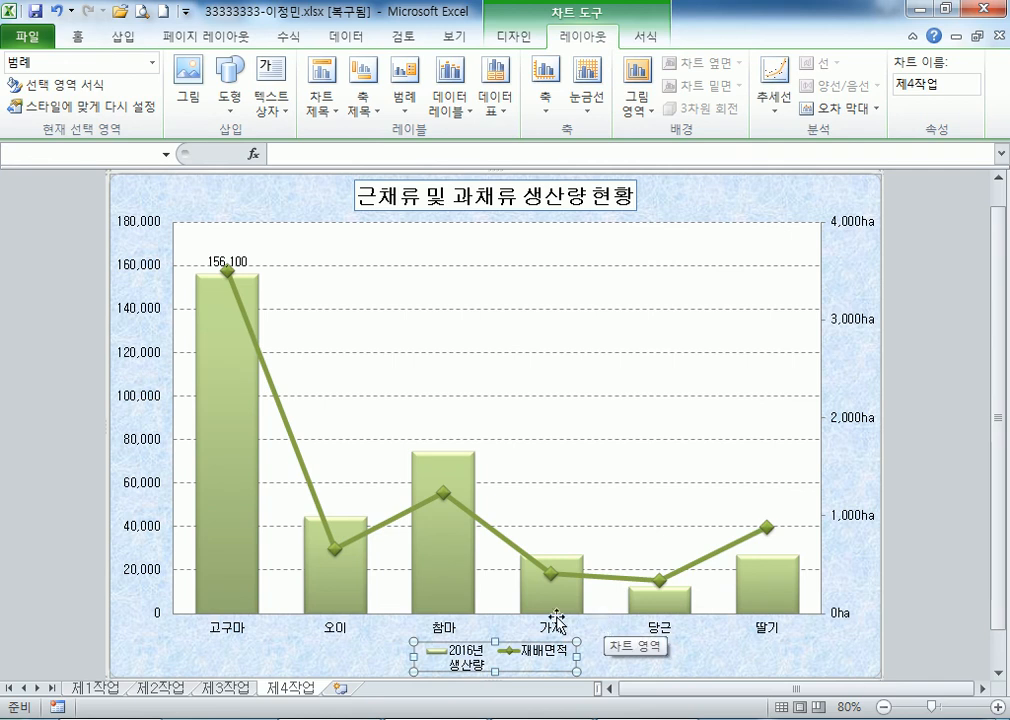
left_click(92, 688)
left_click(582, 292)
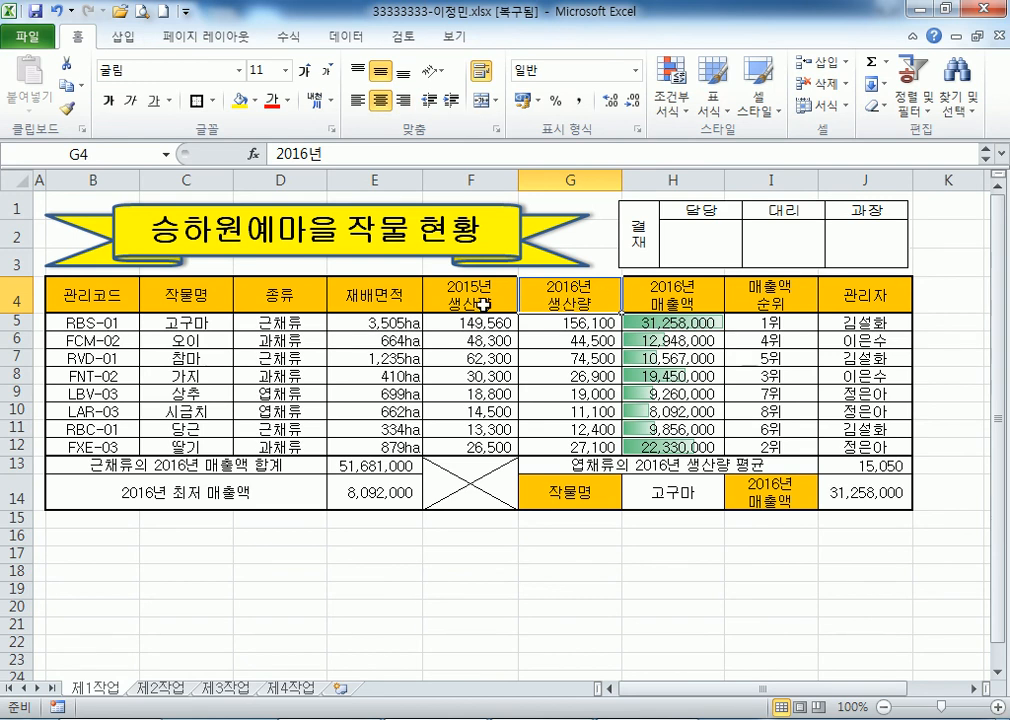
left_click(288, 688)
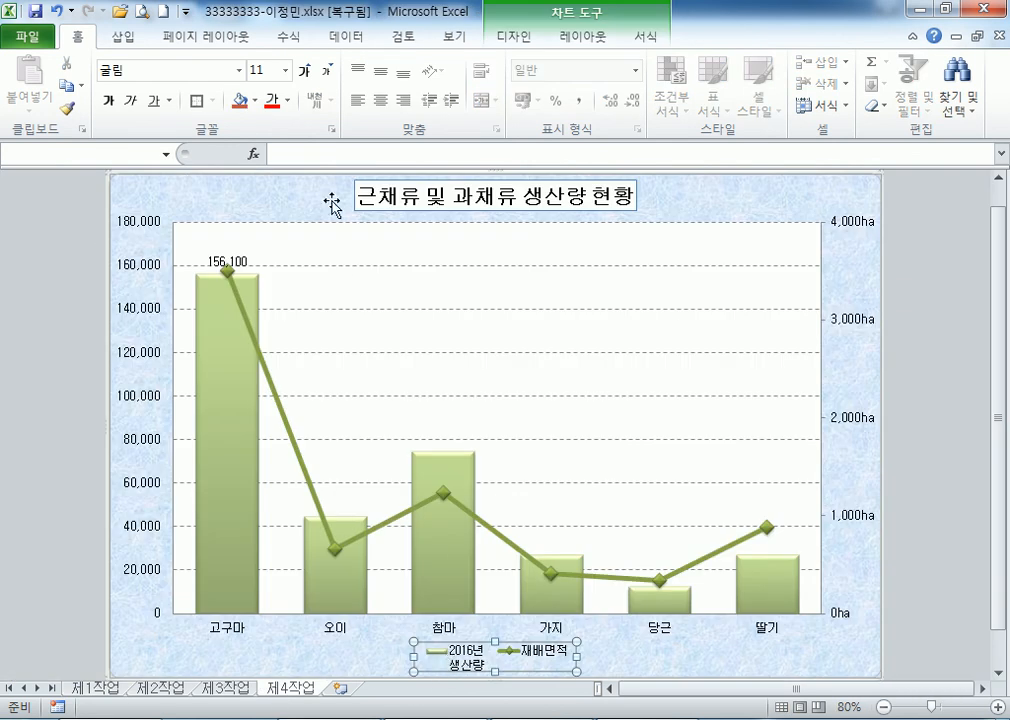
left_click(497, 42)
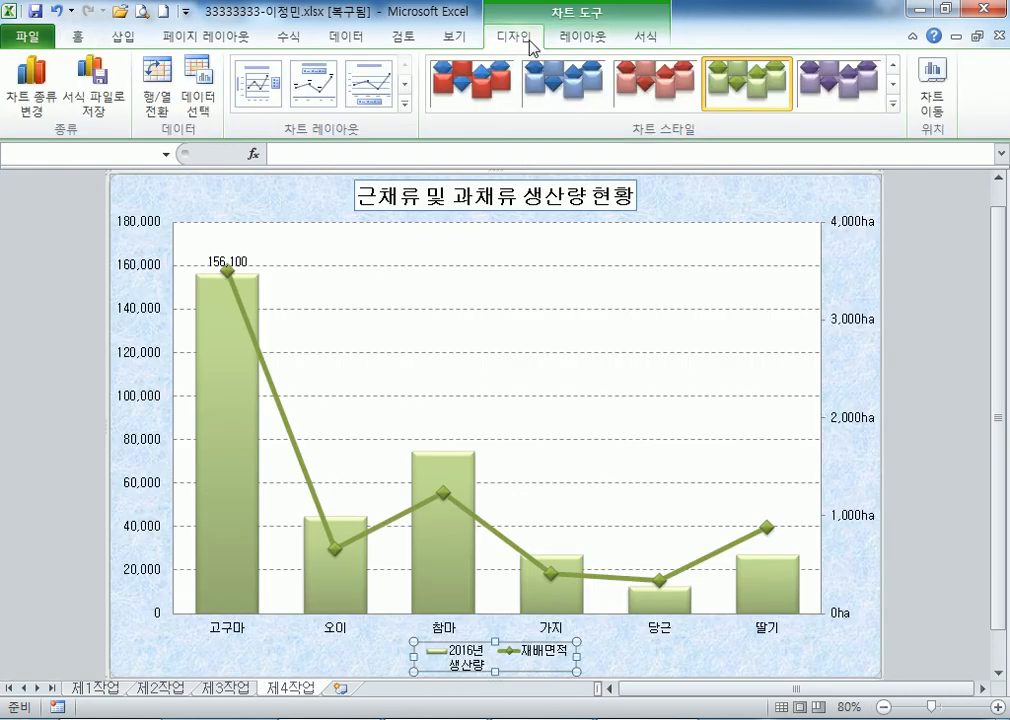
left_click(199, 110)
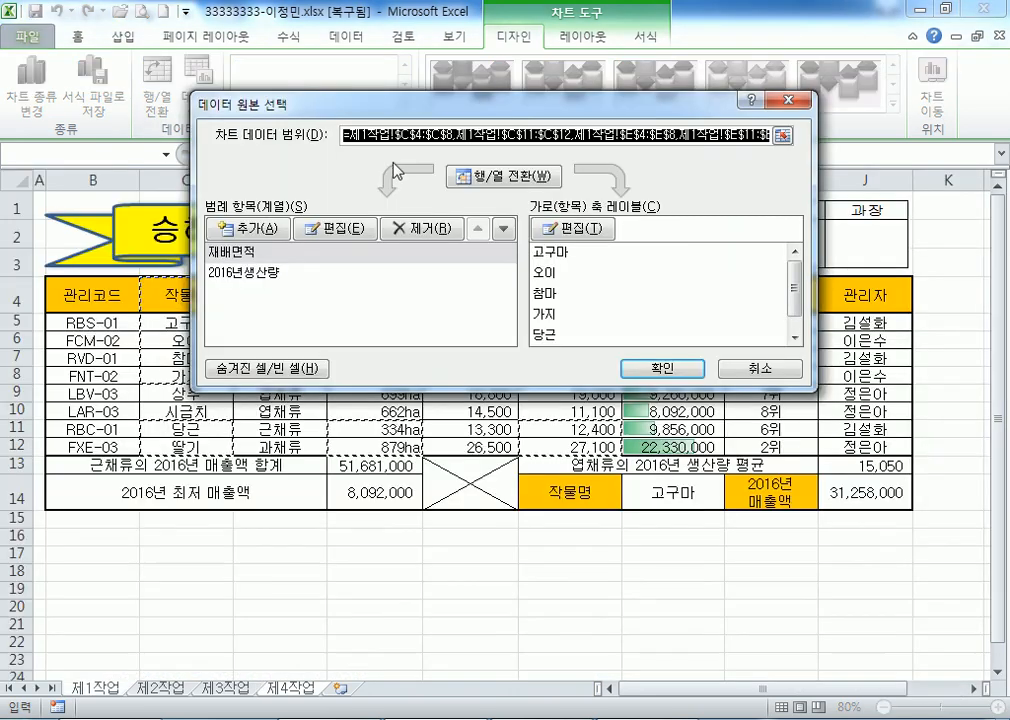
left_click(265, 279)
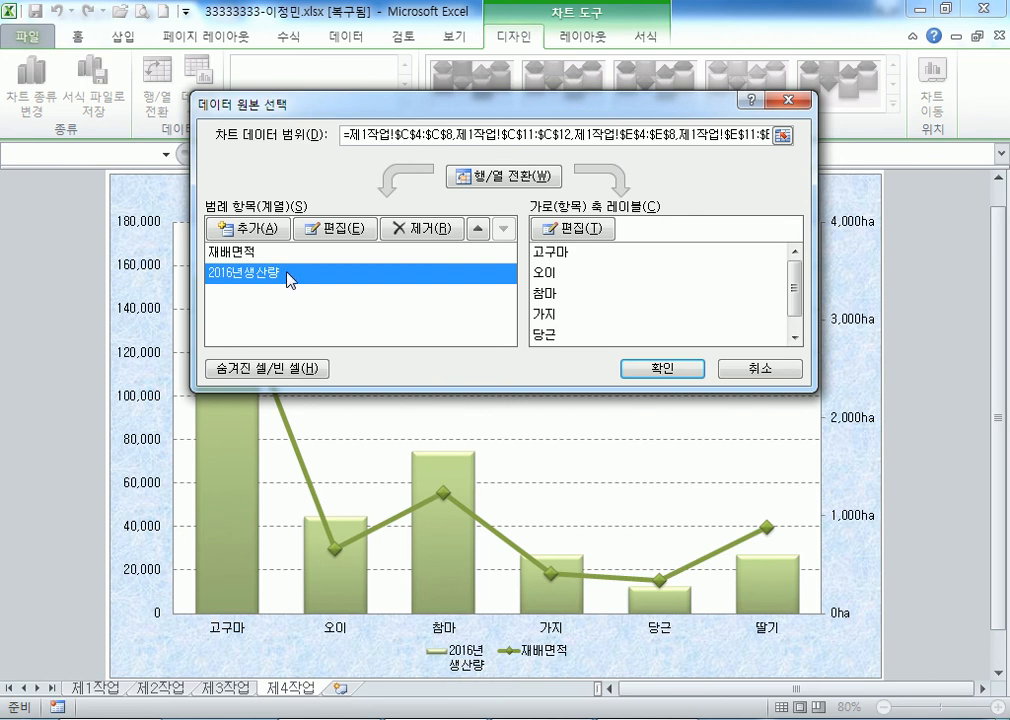
left_click(338, 232)
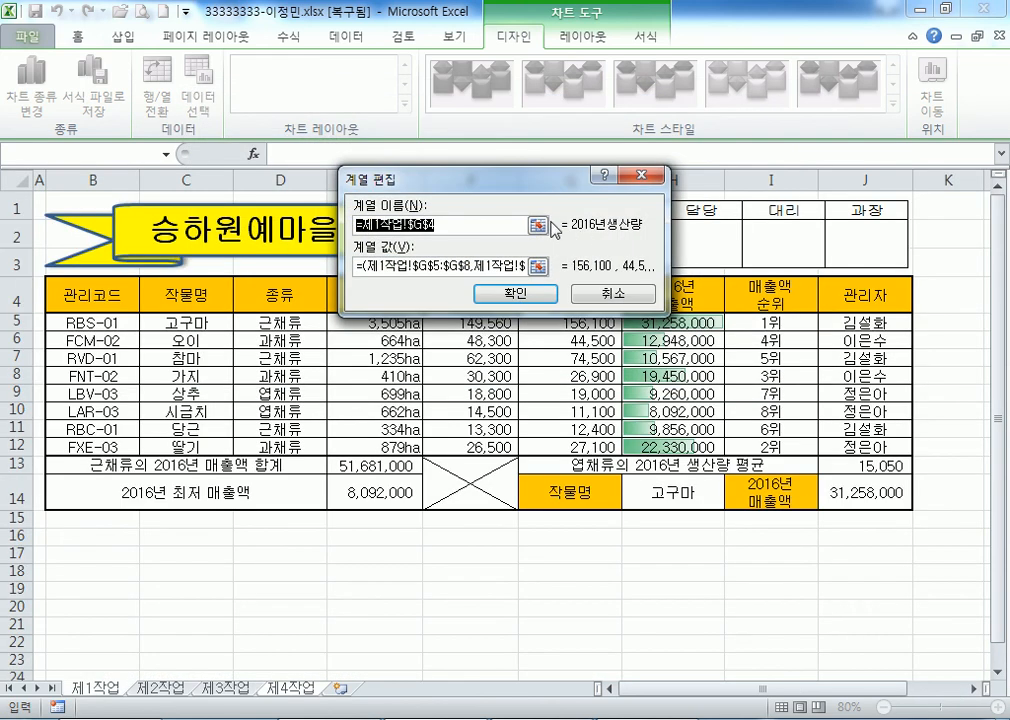
type("20")
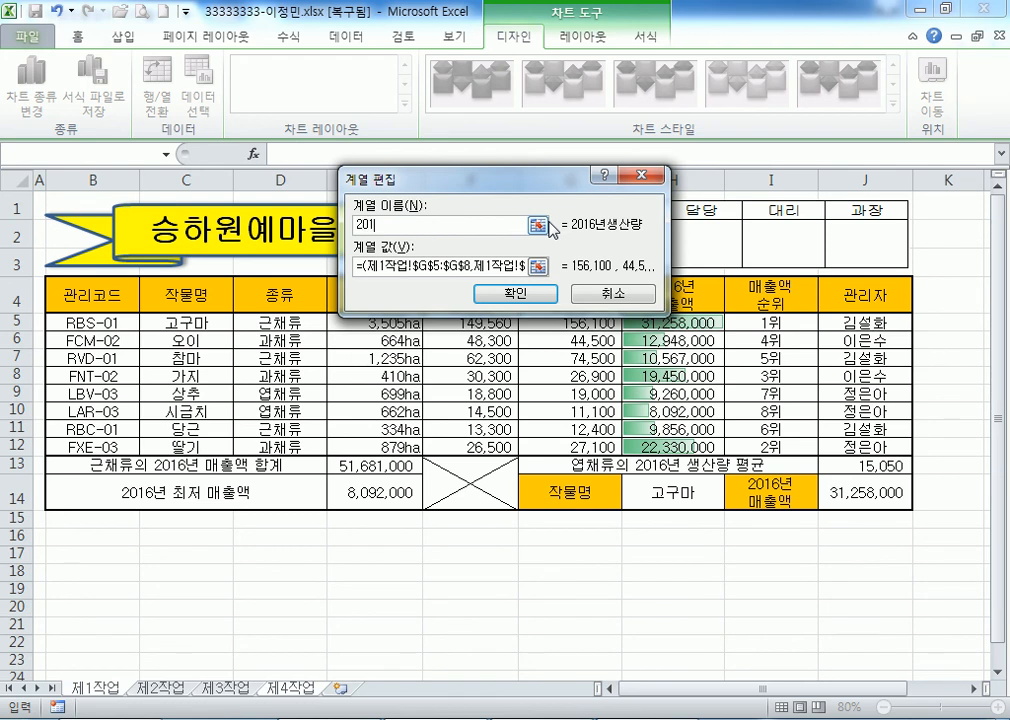
type("16년 생산ㄹ")
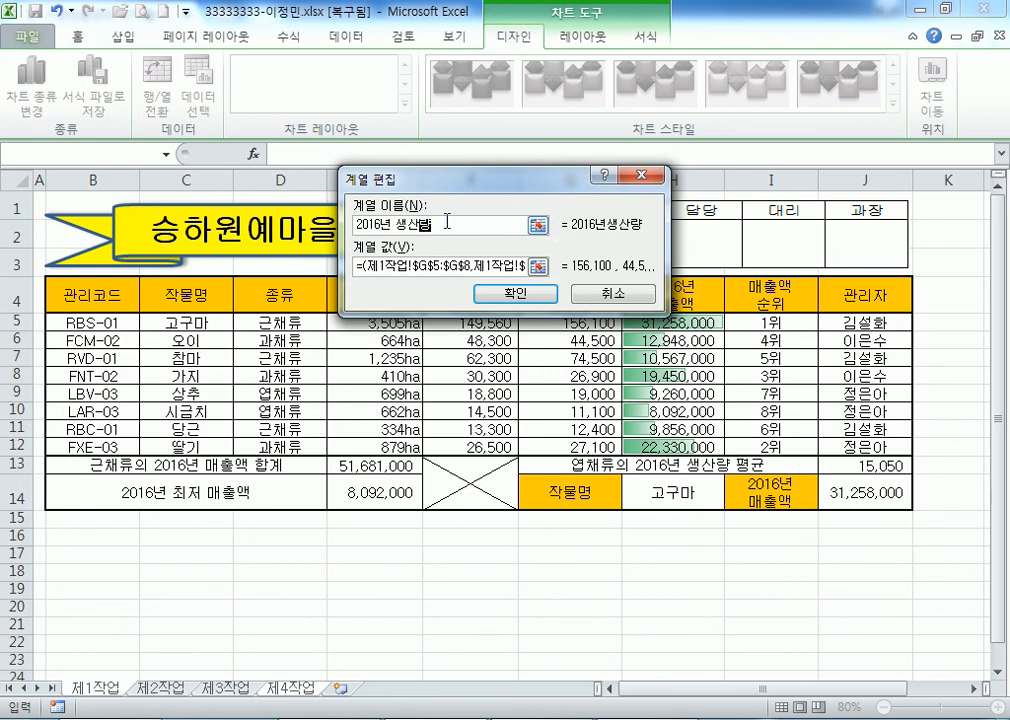
left_click(510, 293)
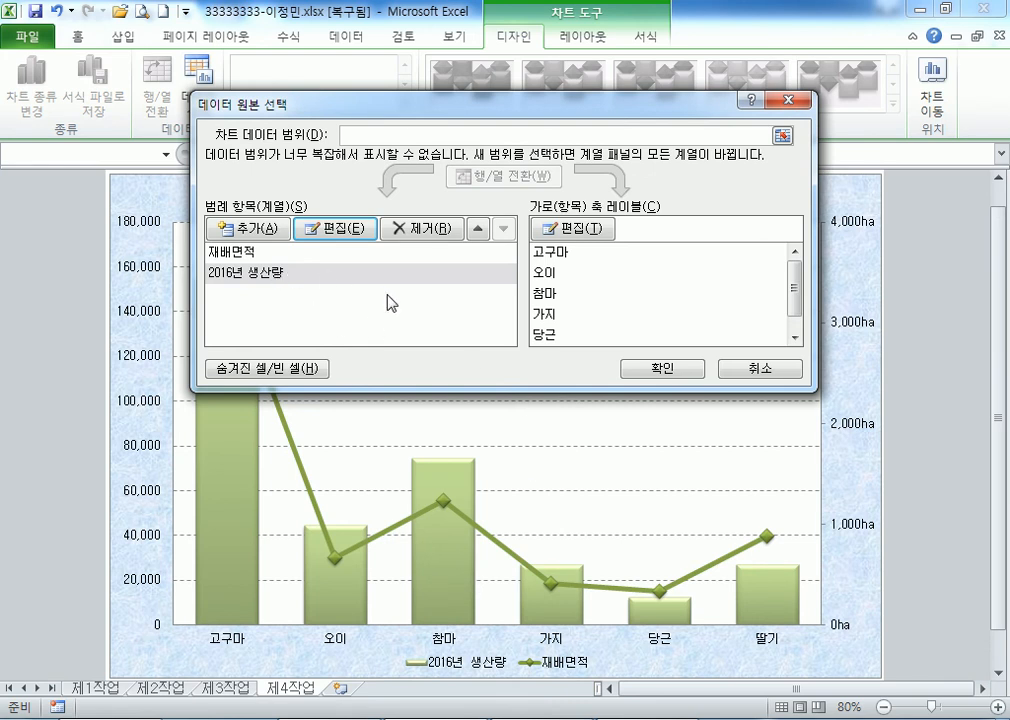
left_click(662, 370)
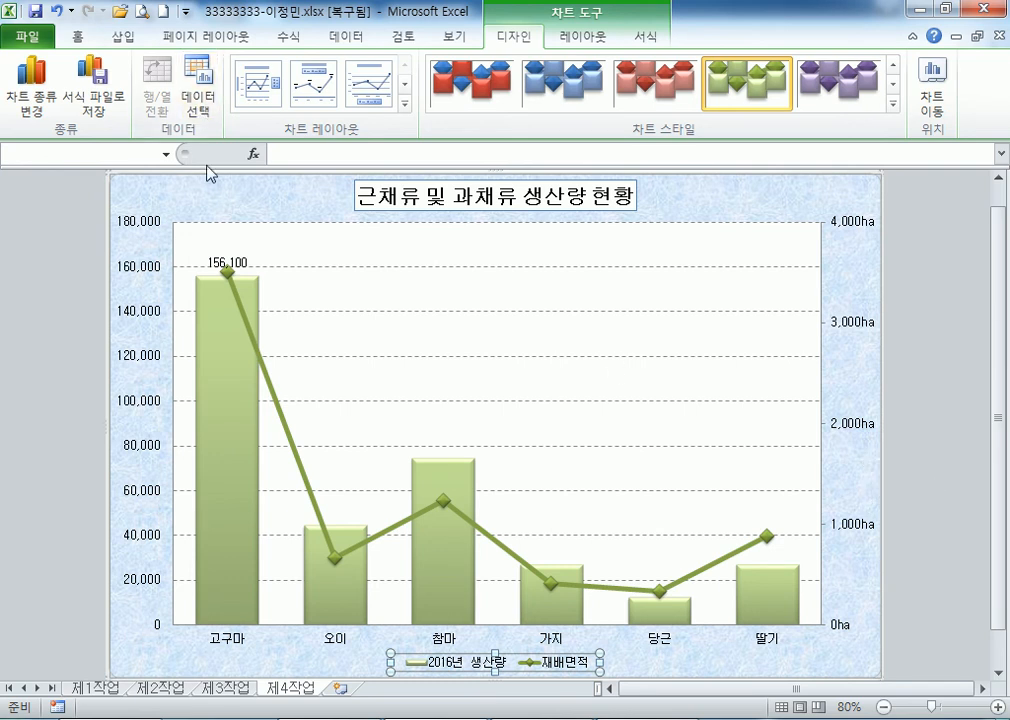
Draw a rounded rectangular callout about 6.55 cm wide and 1.75 cm high in the plot area beside the 고구마 column
left_click(209, 194)
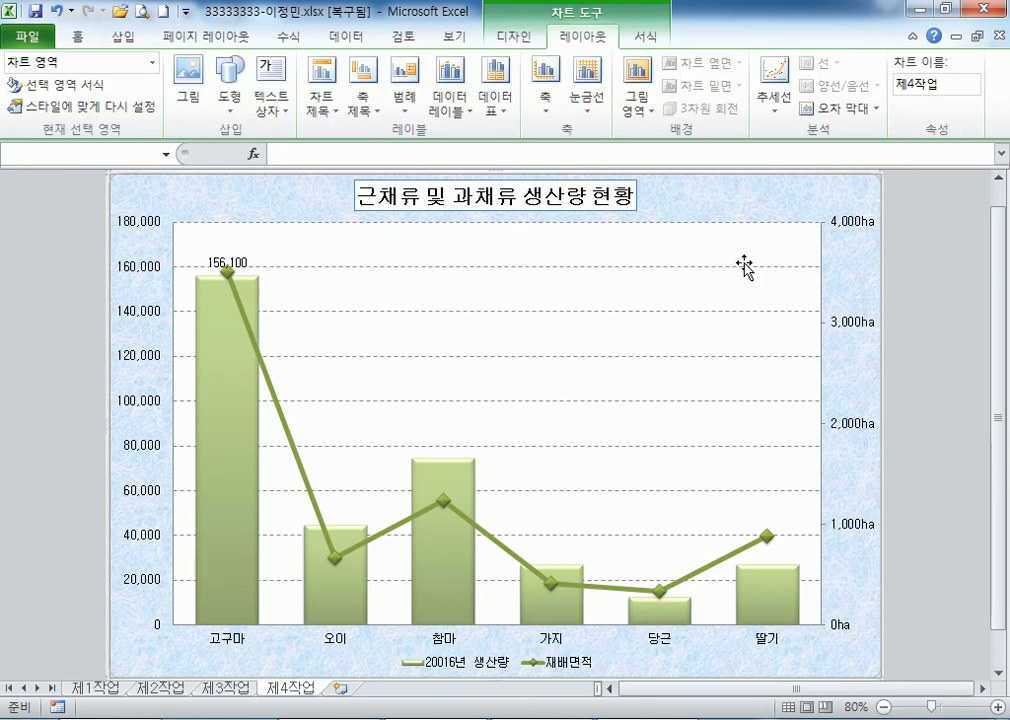
left_click(135, 38)
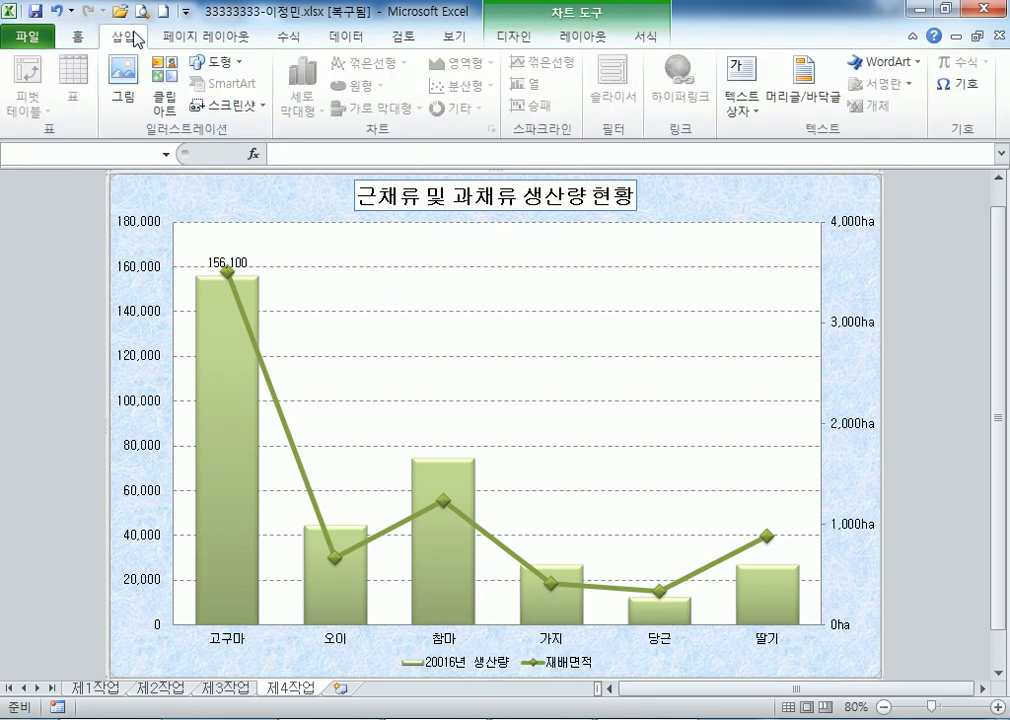
left_click(211, 64)
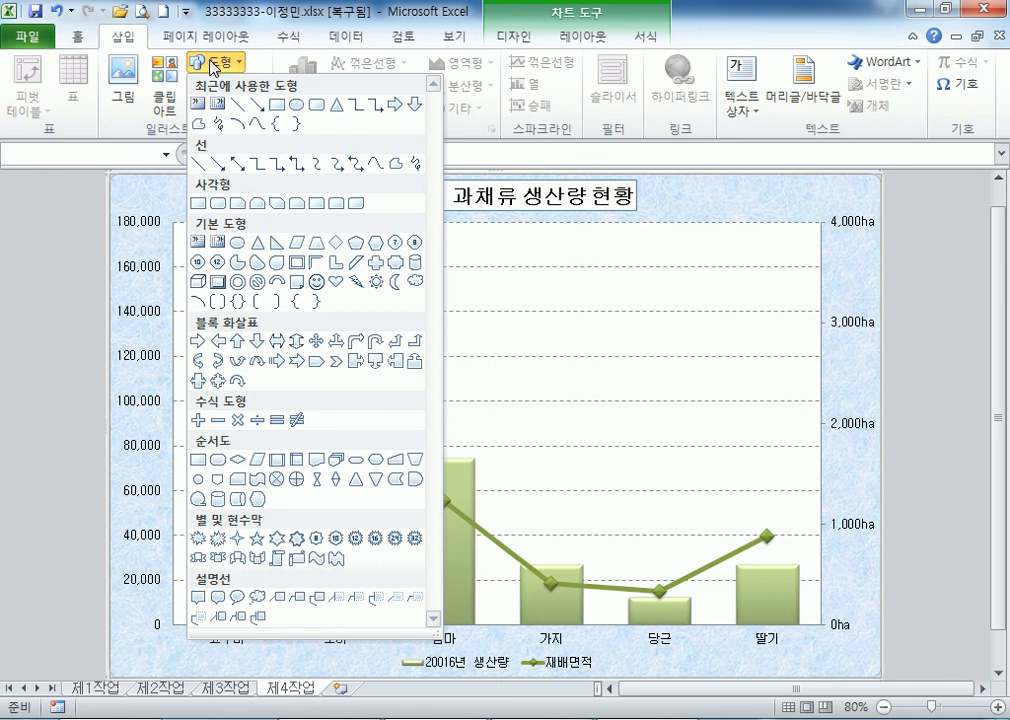
left_click(219, 598)
left_click_drag(302, 241, 499, 291)
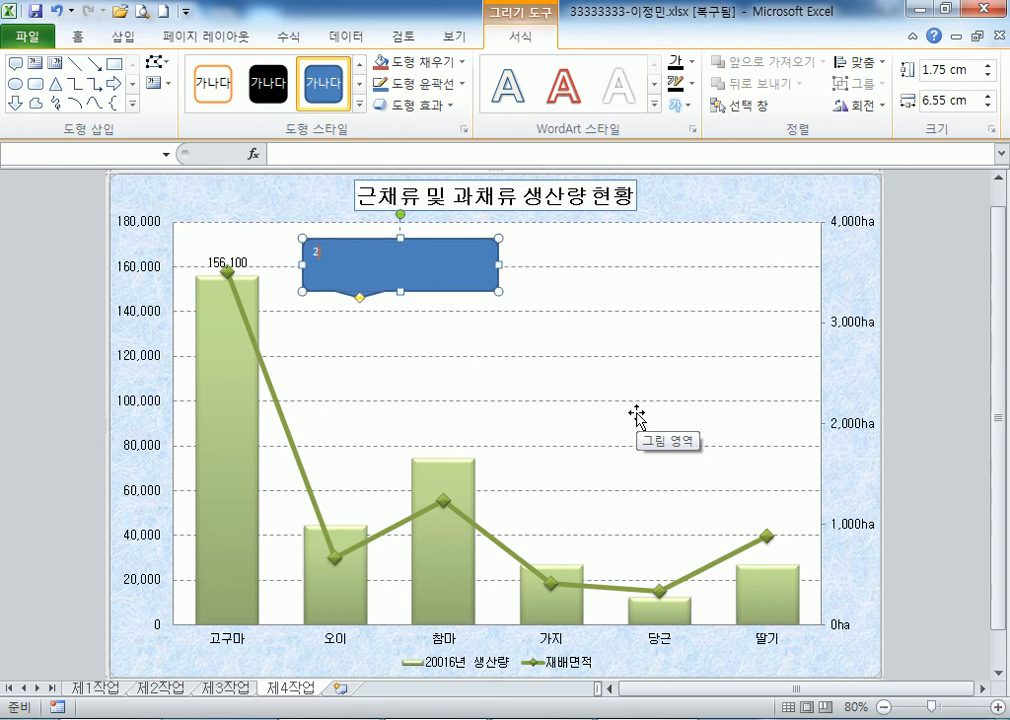
Enter the text "2016년" and "최대 생산량" on two lines in the callout
type("2016년")
key("Return")
key("BackSpace")
key("BackSpace")
type("ㄴ년")
key("Return")
type("최대 생산라")
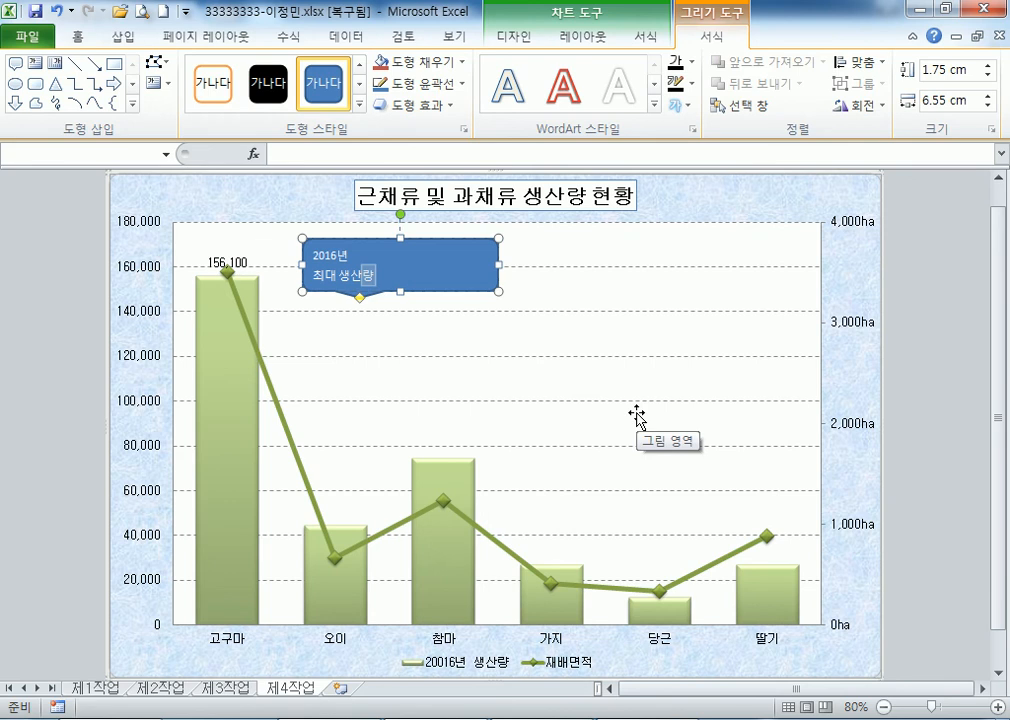
Enlarge the callout to about 6.88 cm wide and 3.11 cm high, and centre its text vertically and horizontally
left_click_drag(499, 291, 508, 331)
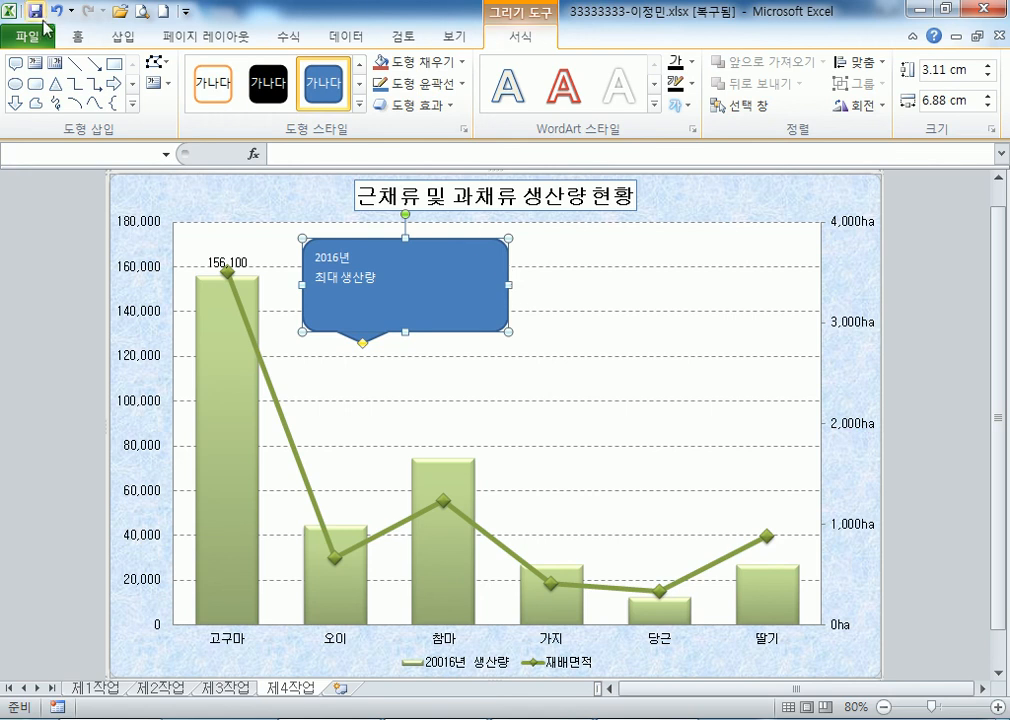
left_click(77, 37)
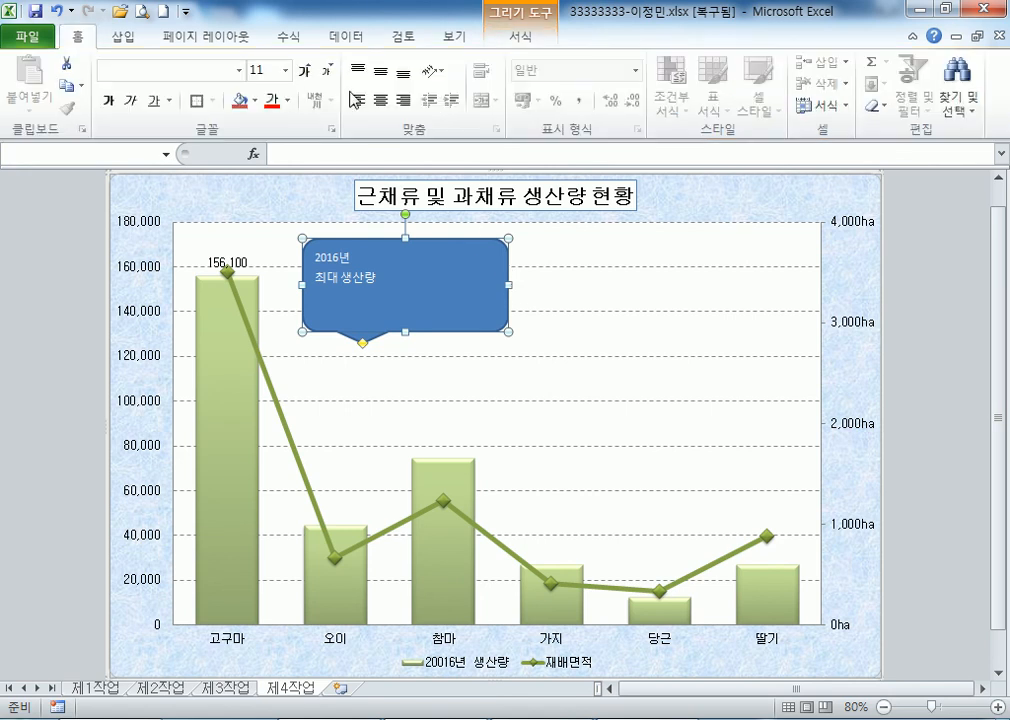
left_click(380, 74)
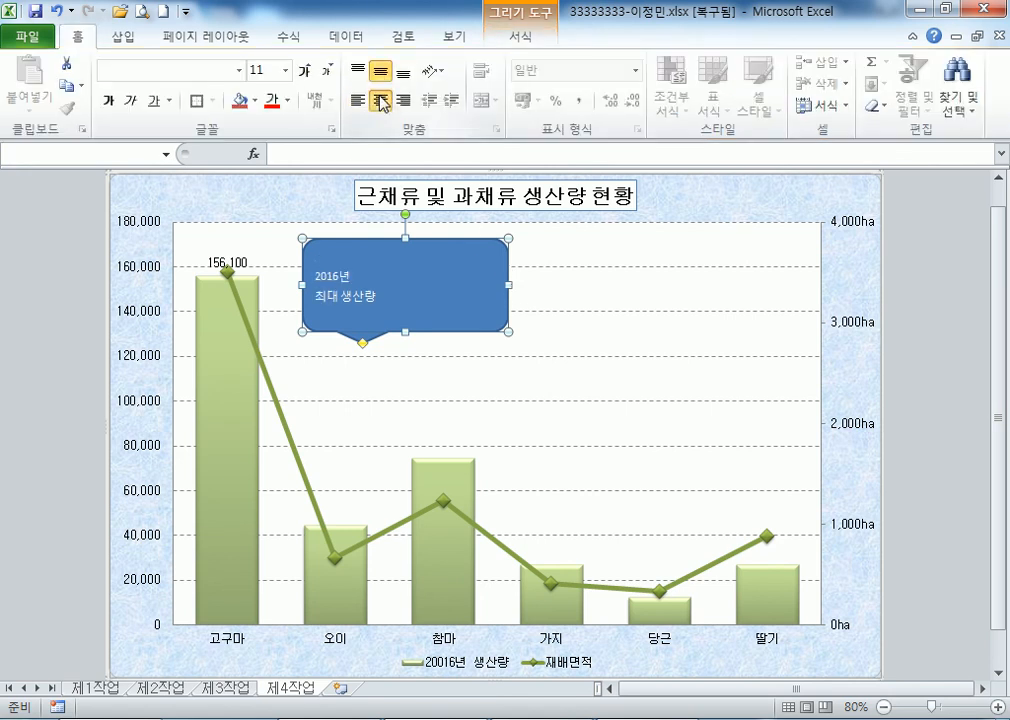
left_click(380, 100)
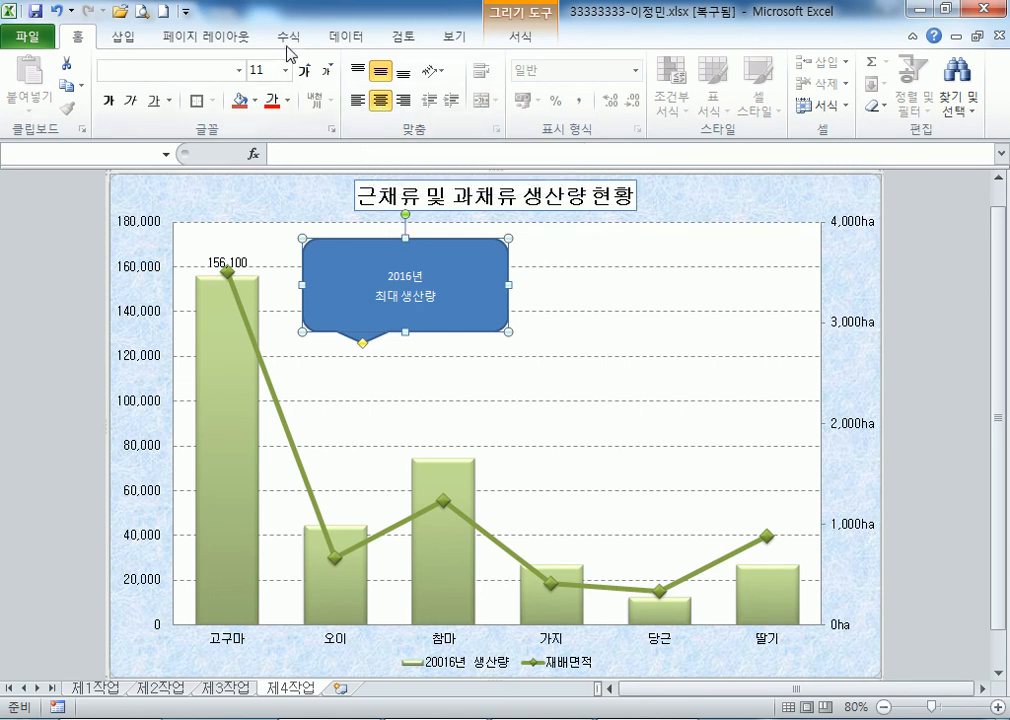
Fill the callout with white and set its font colour to black
left_click(537, 40)
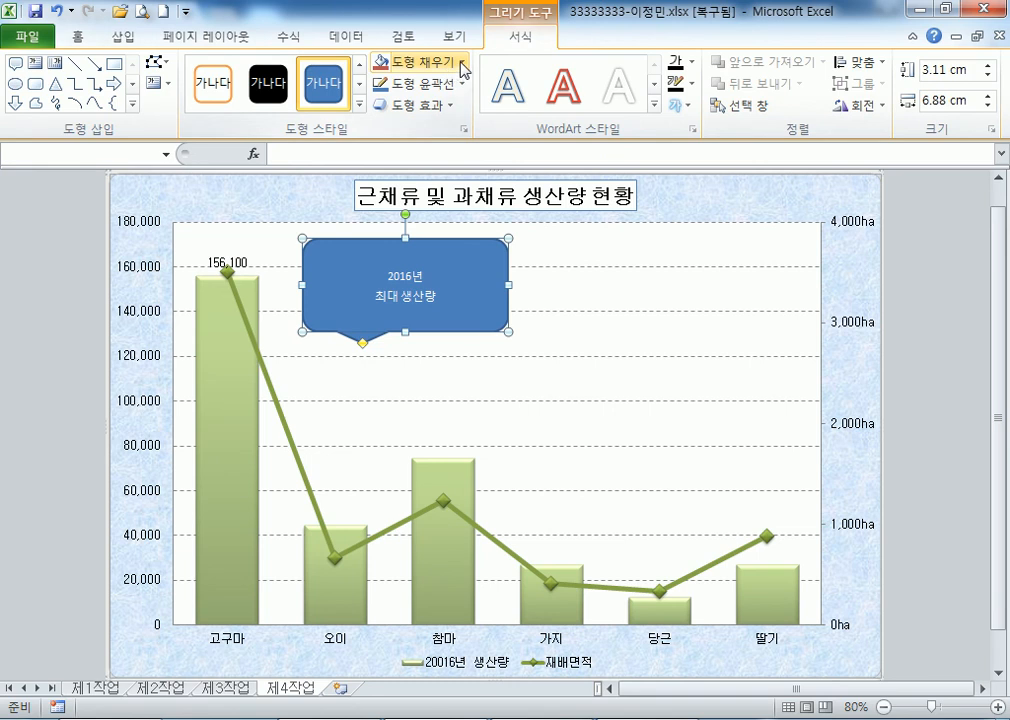
left_click(460, 62)
left_click(381, 127)
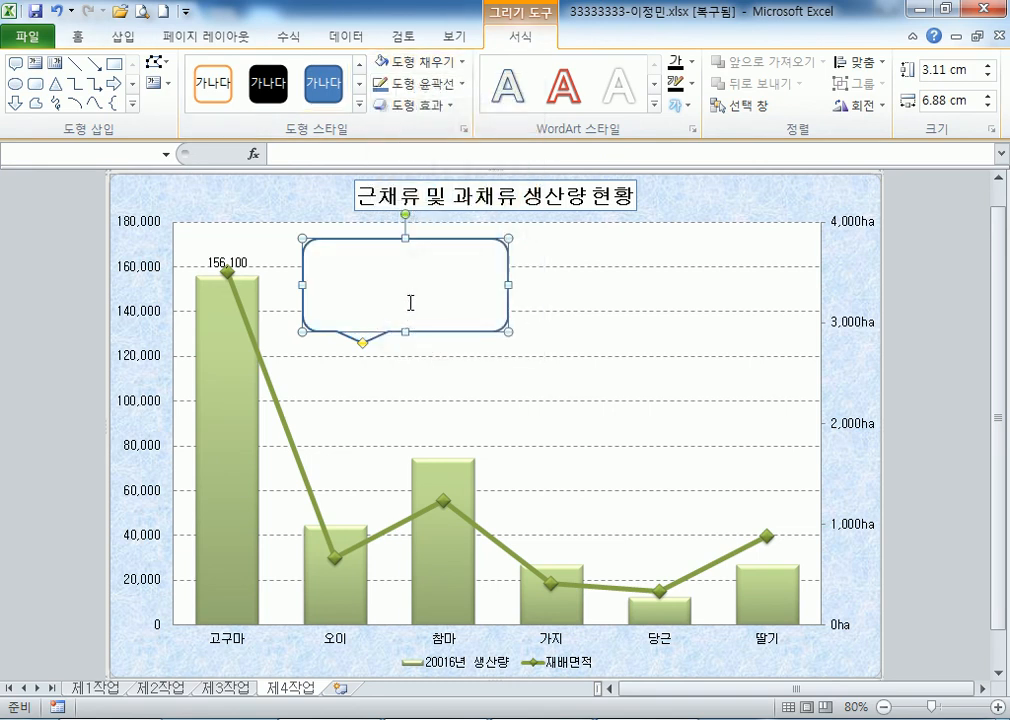
left_click(77, 36)
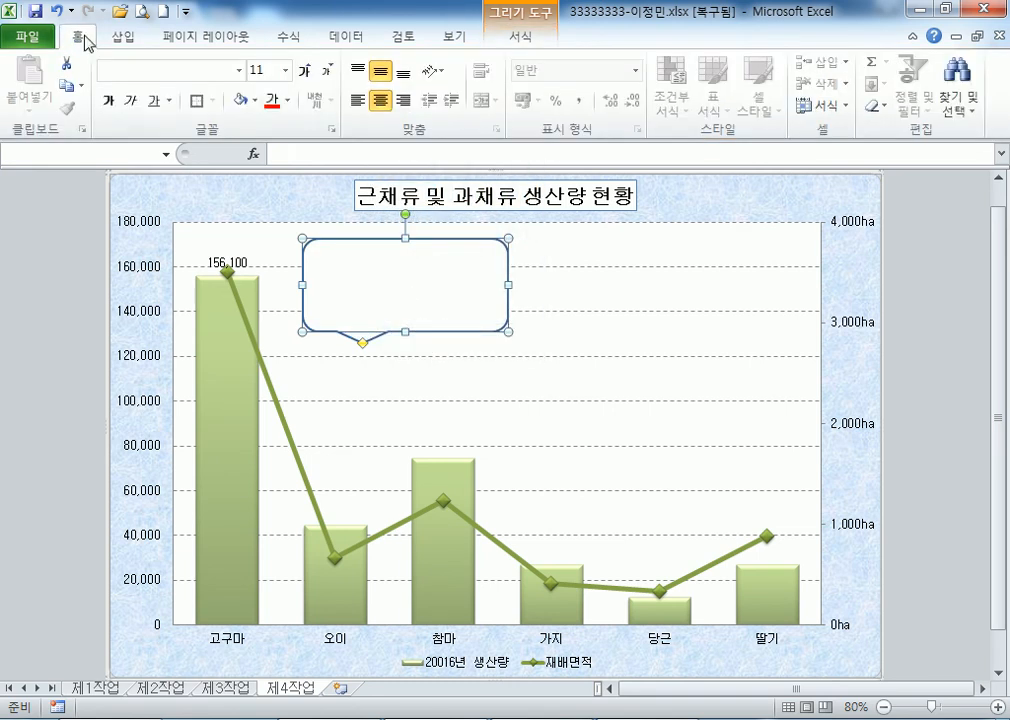
left_click(286, 100)
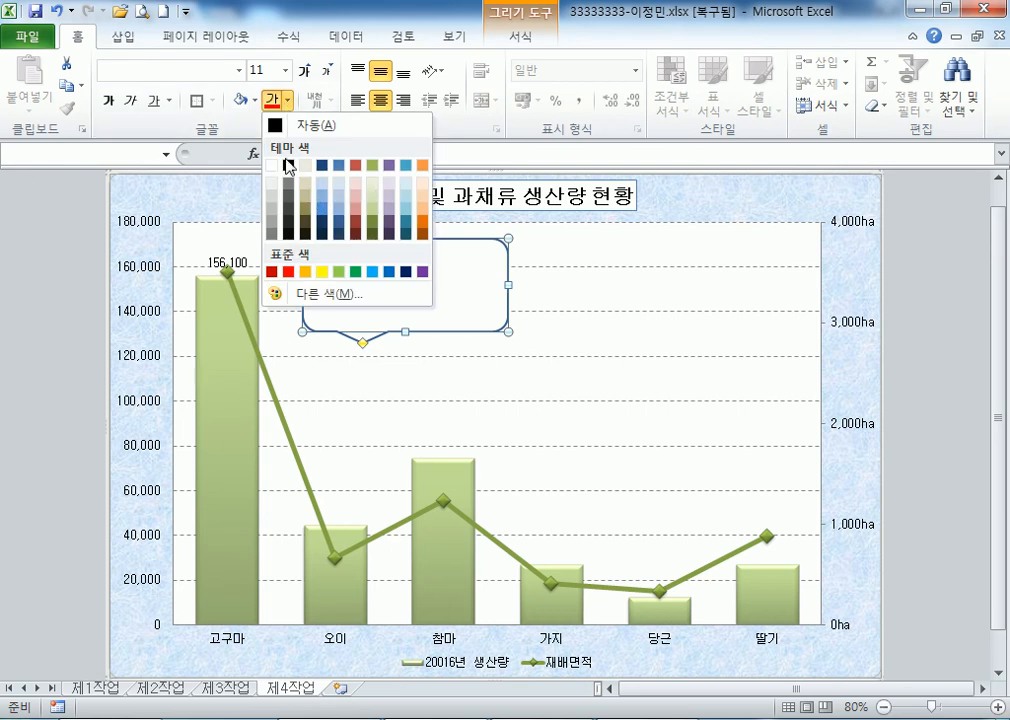
left_click(287, 164)
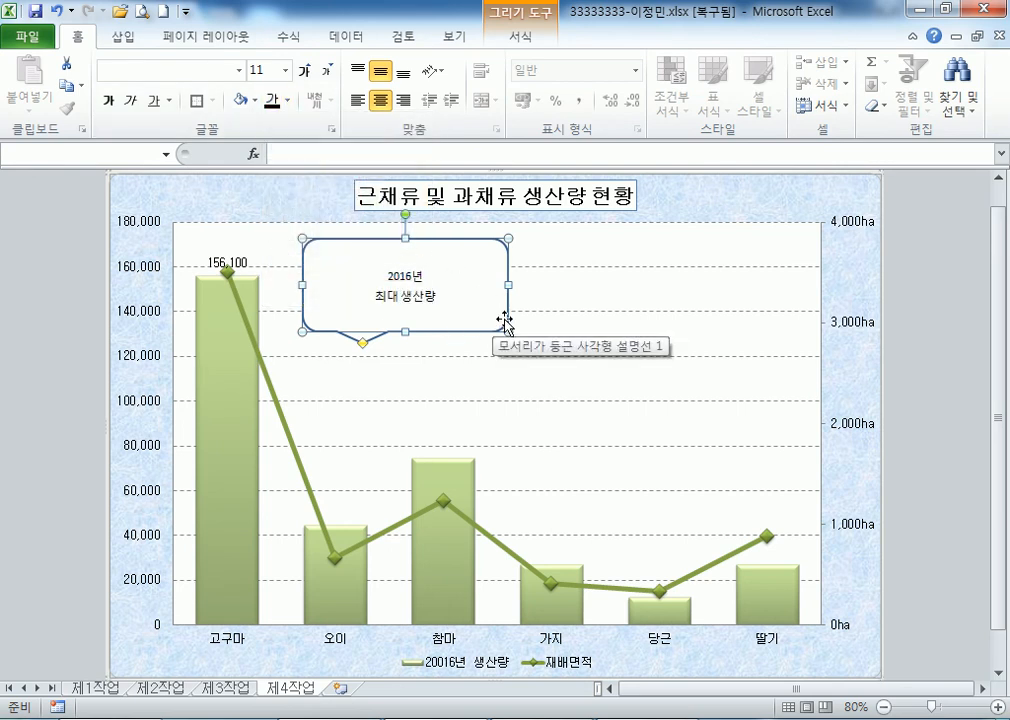
Undo the callout's last font colour and fill changes
left_click(576, 252)
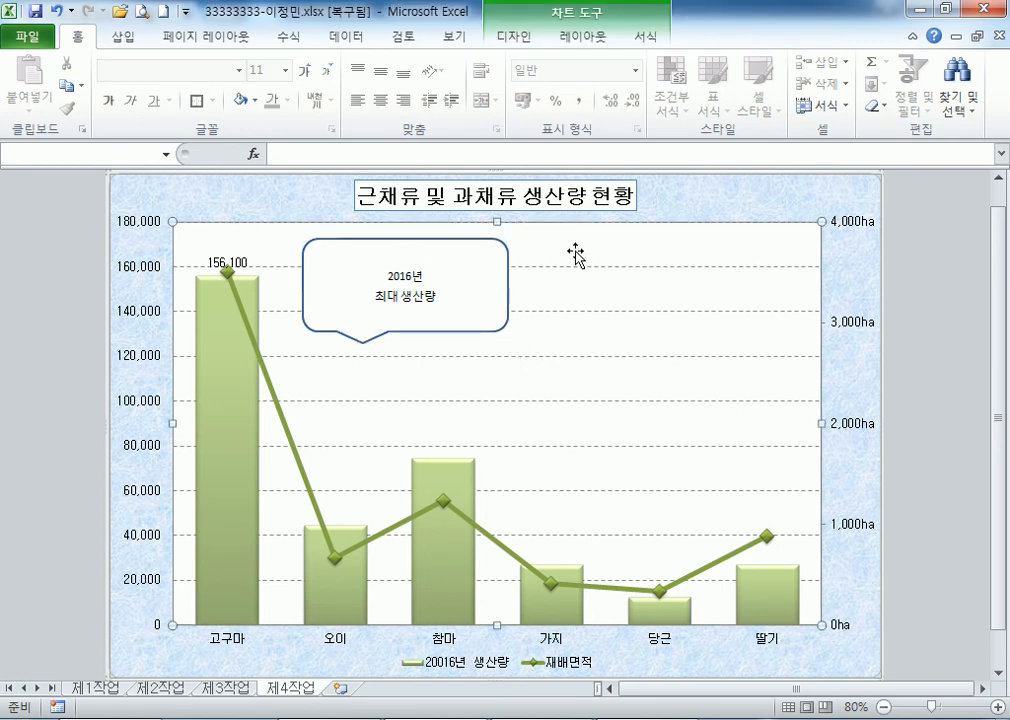
left_click(58, 11)
left_click(60, 10)
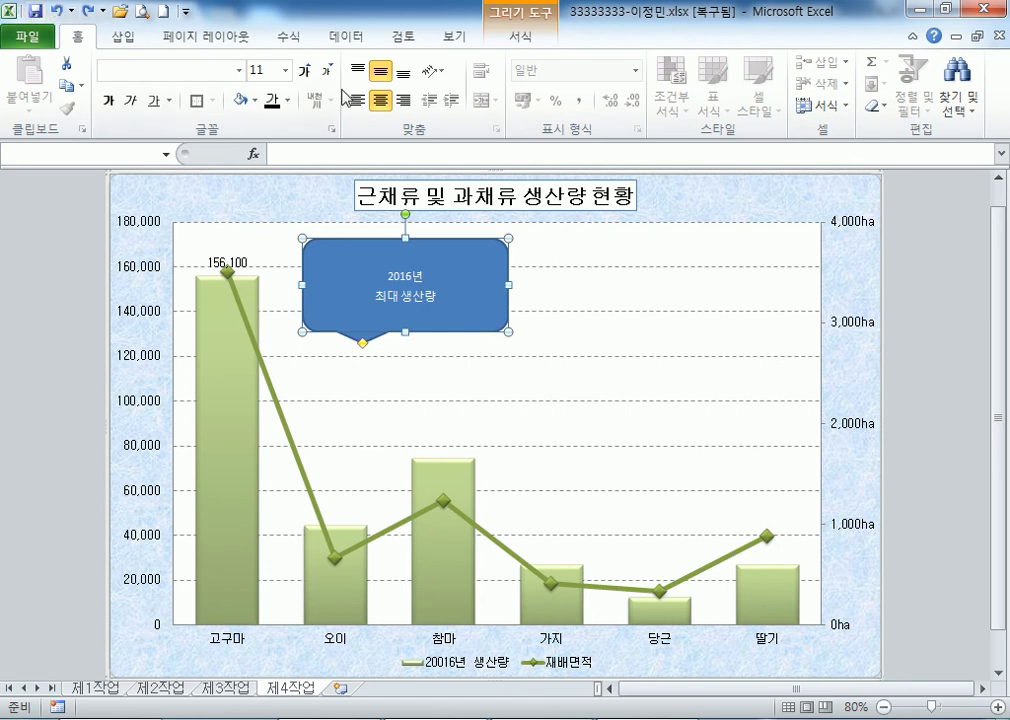
Reapply a white fill and a black font colour to the callout
left_click(256, 103)
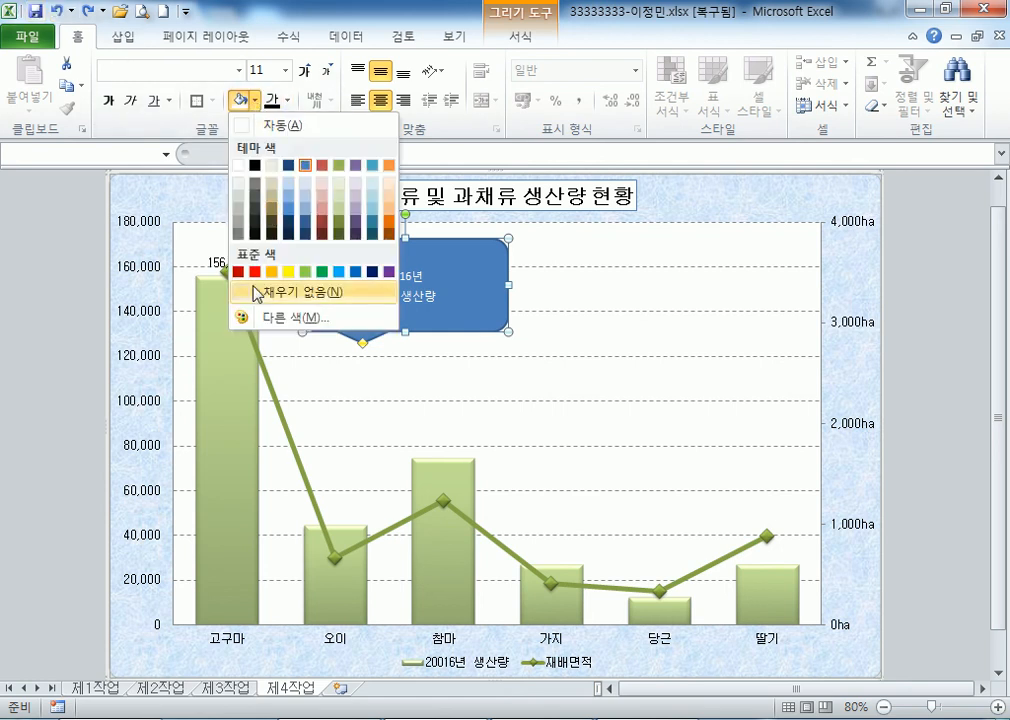
left_click(241, 166)
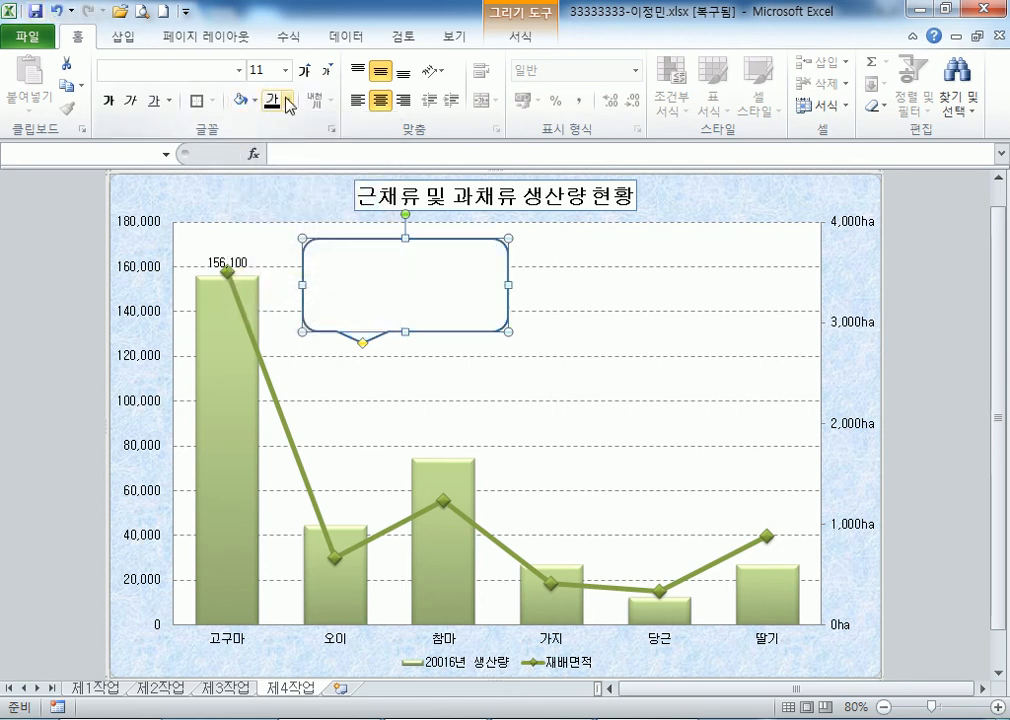
left_click(287, 100)
left_click(288, 167)
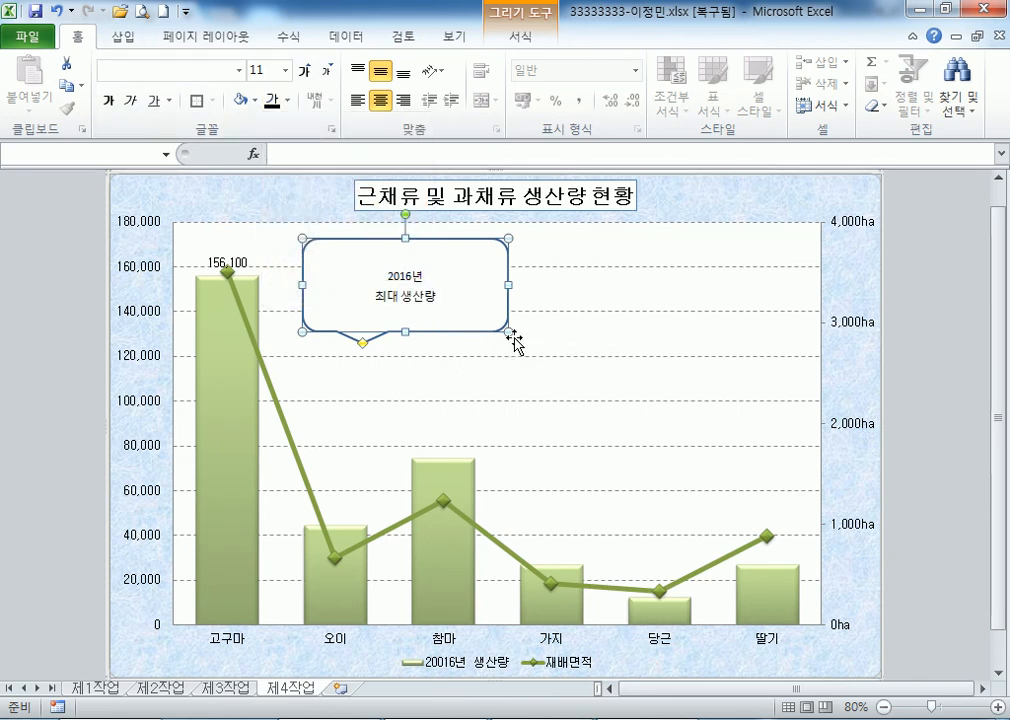
Shrink the callout to about 4.76 cm wide around its two text lines and aim its tail toward the 고구마 column
left_click_drag(507, 331, 444, 296)
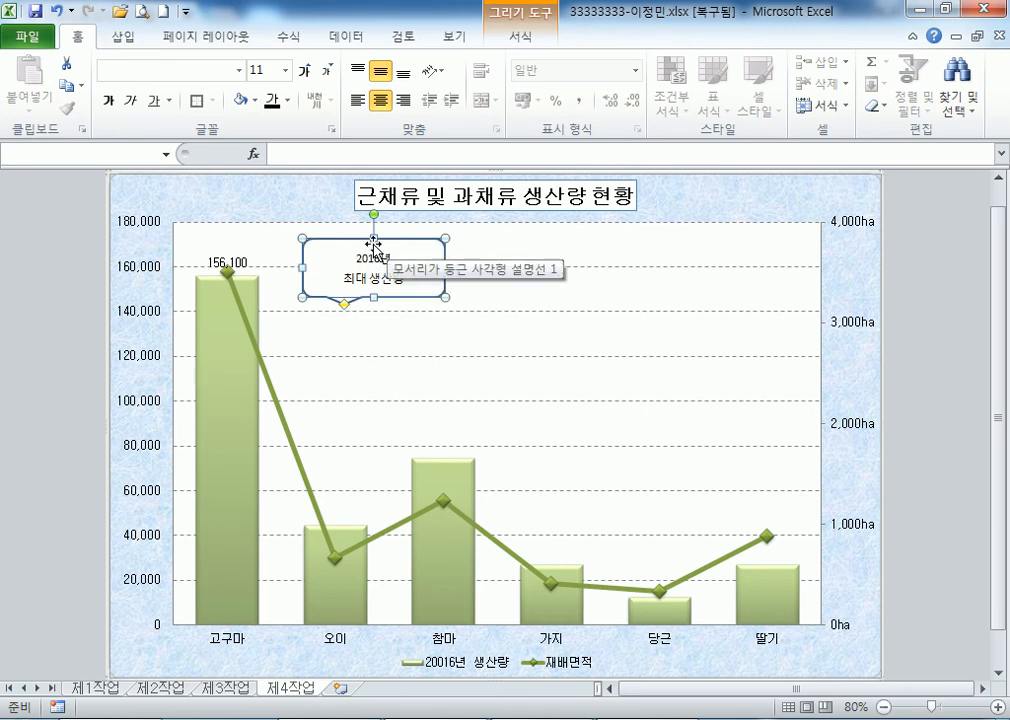
left_click_drag(374, 238, 374, 245)
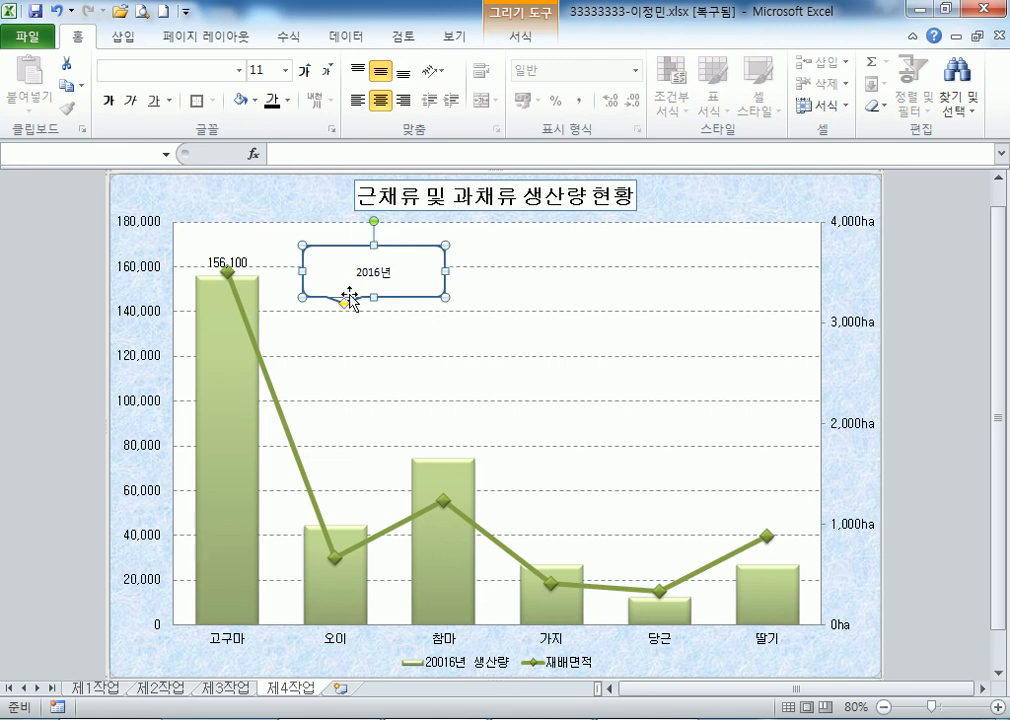
left_click_drag(342, 305, 267, 256)
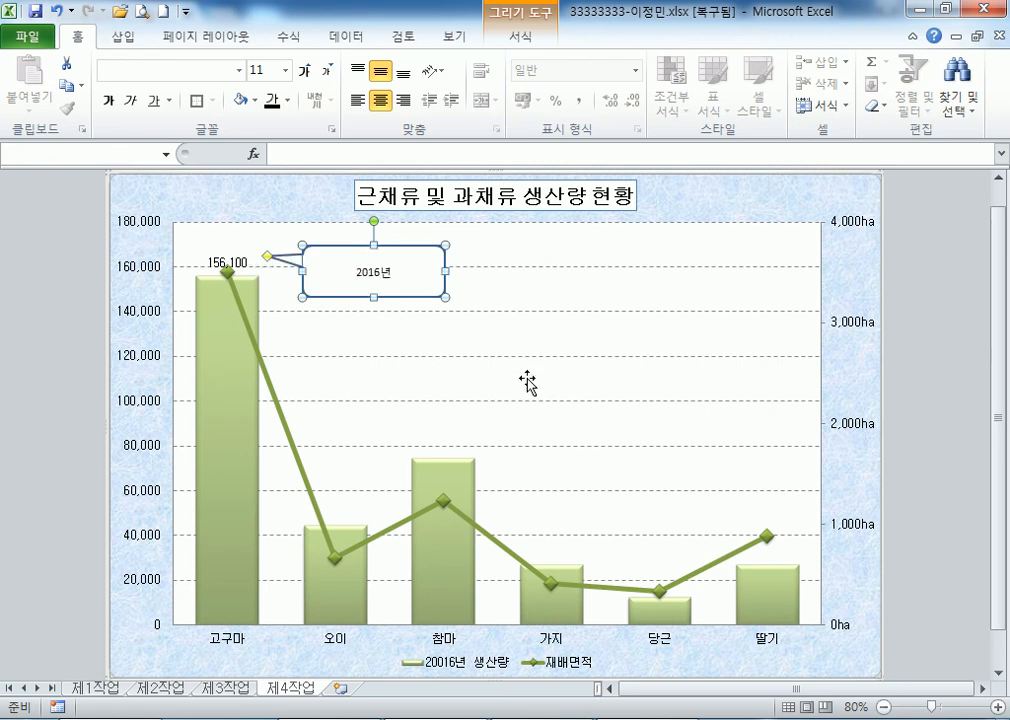
left_click_drag(374, 294, 374, 306)
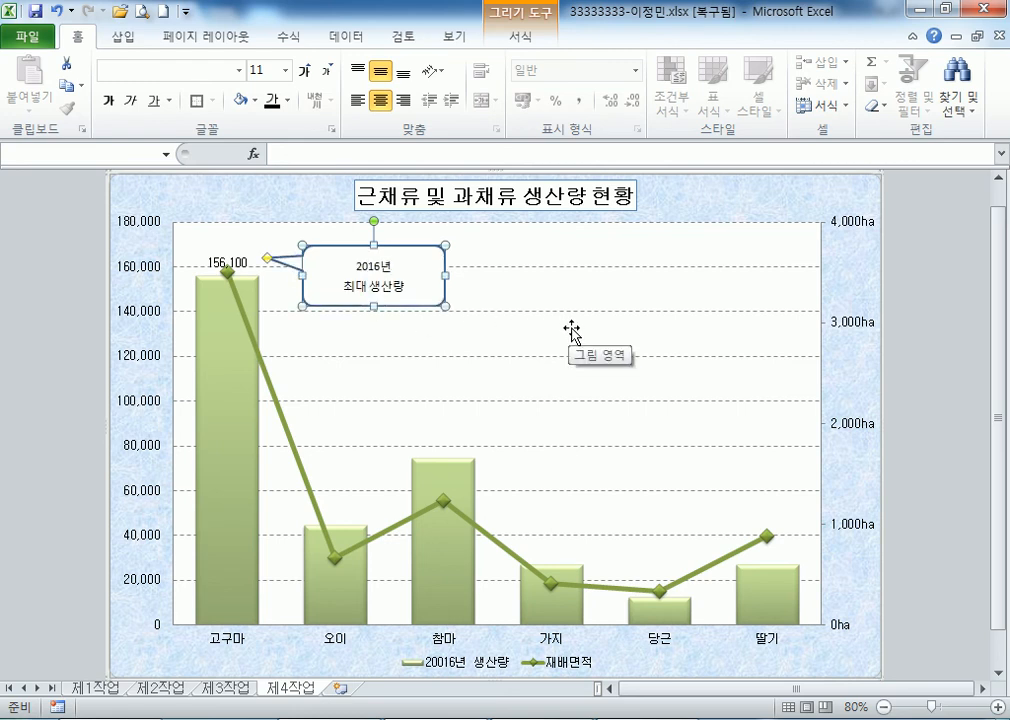
left_click(484, 252)
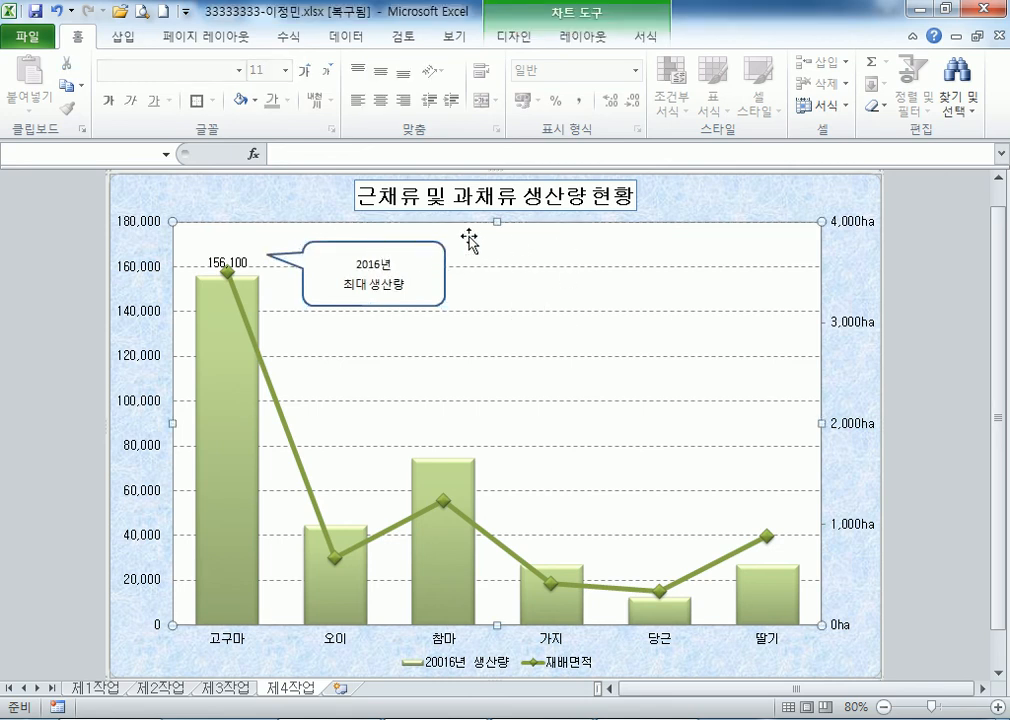
Shift the callout slightly beside the 고구마 column and adjust its height to about 2.41 cm
left_click(400, 304)
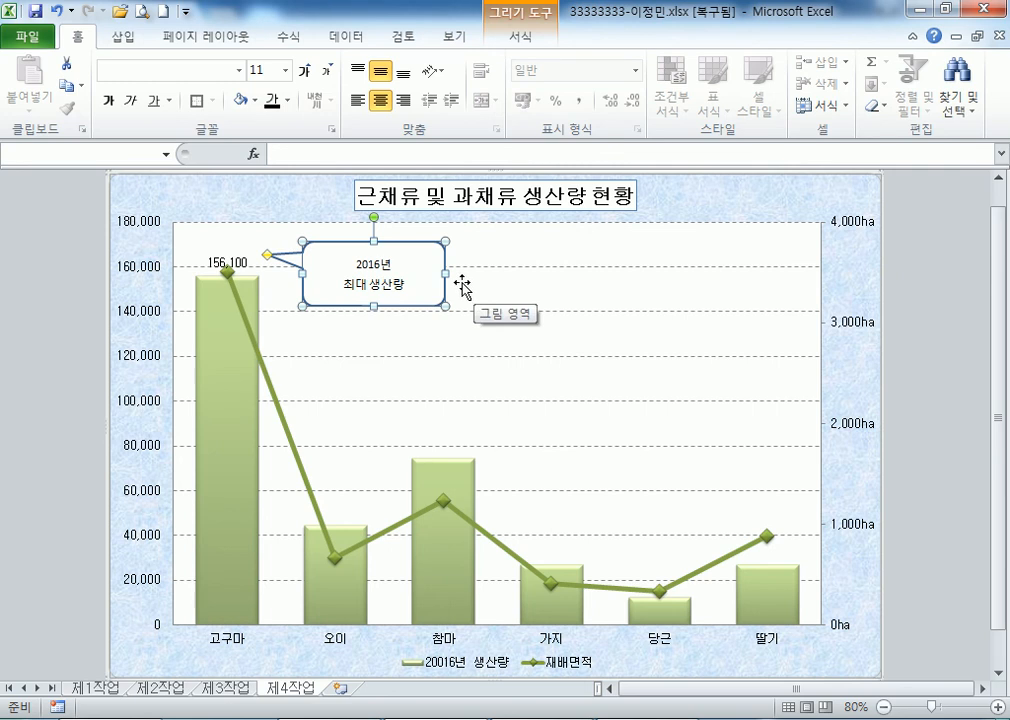
mouse_move(435, 291)
left_mouse_down()
mouse_move(435, 280)
mouse_move(432, 303)
left_mouse_up()
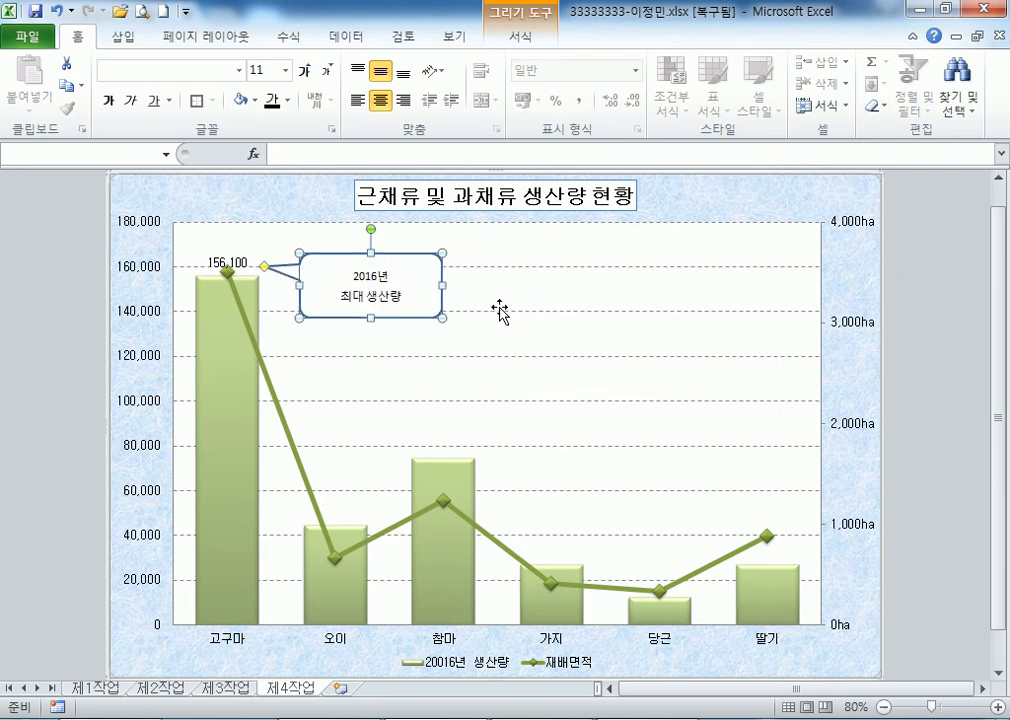
left_click_drag(426, 298, 429, 282)
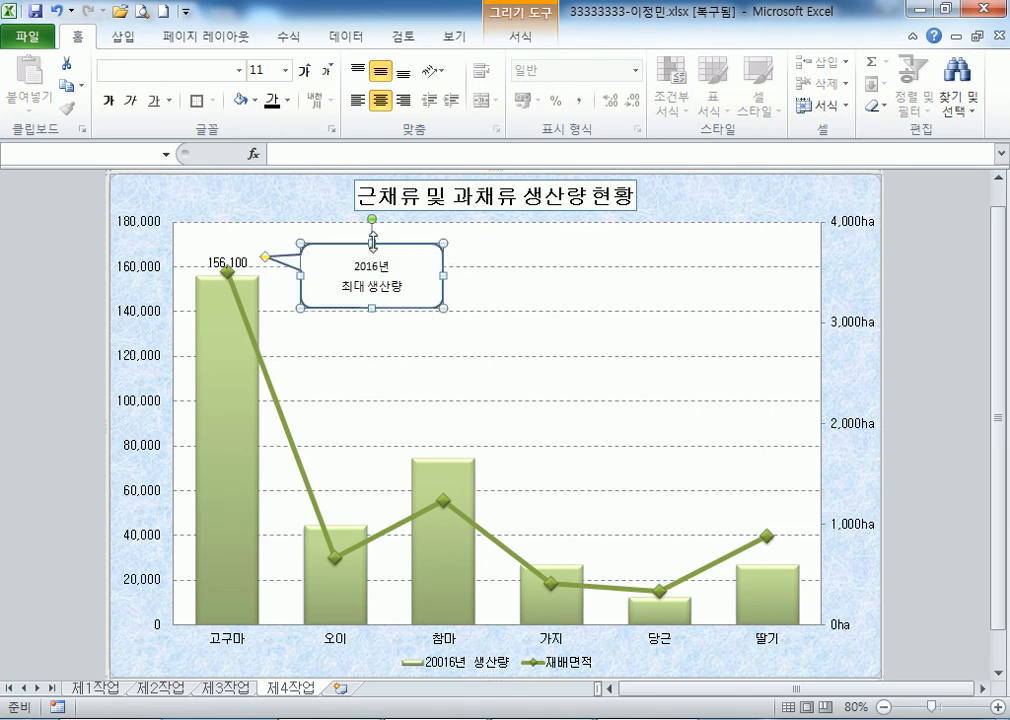
left_click_drag(370, 248, 370, 253)
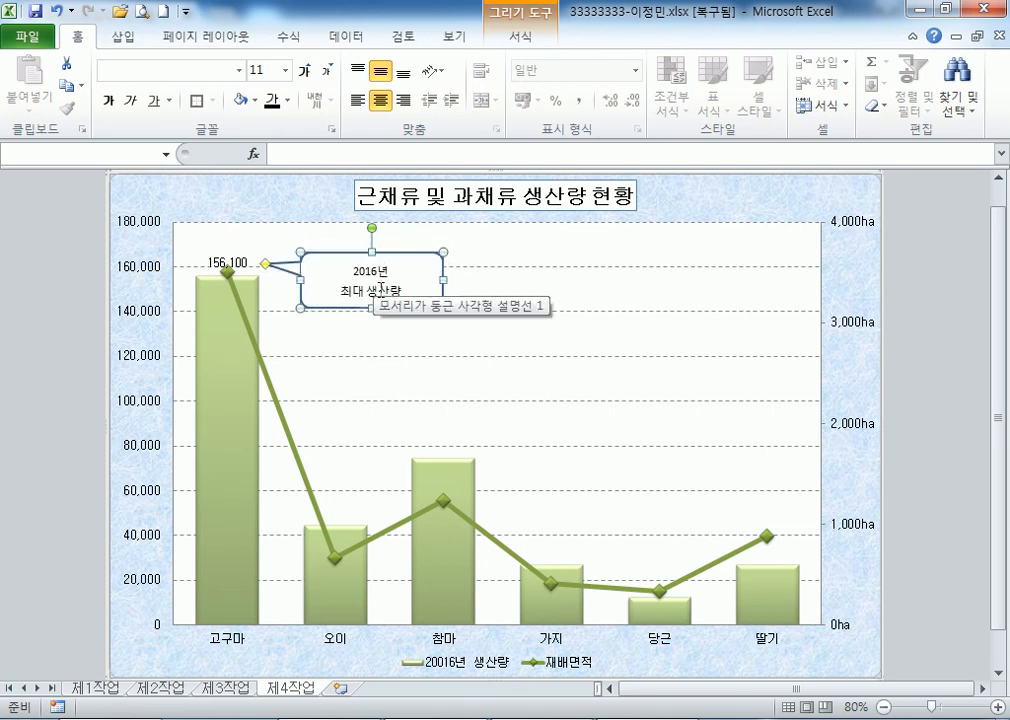
left_click(478, 251)
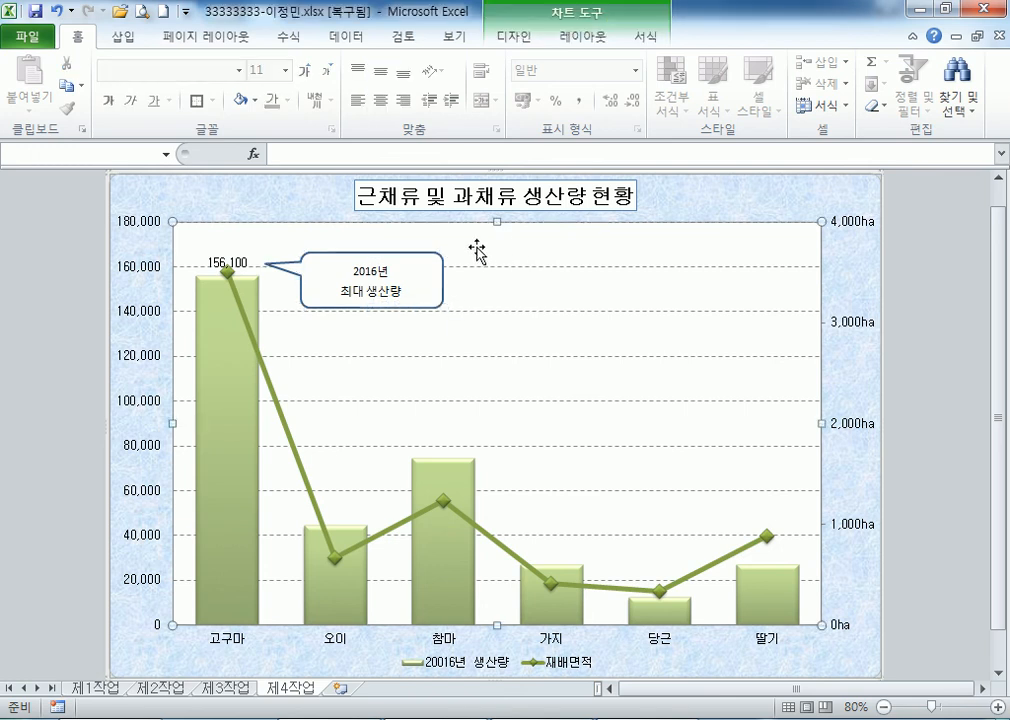
left_click(390, 256)
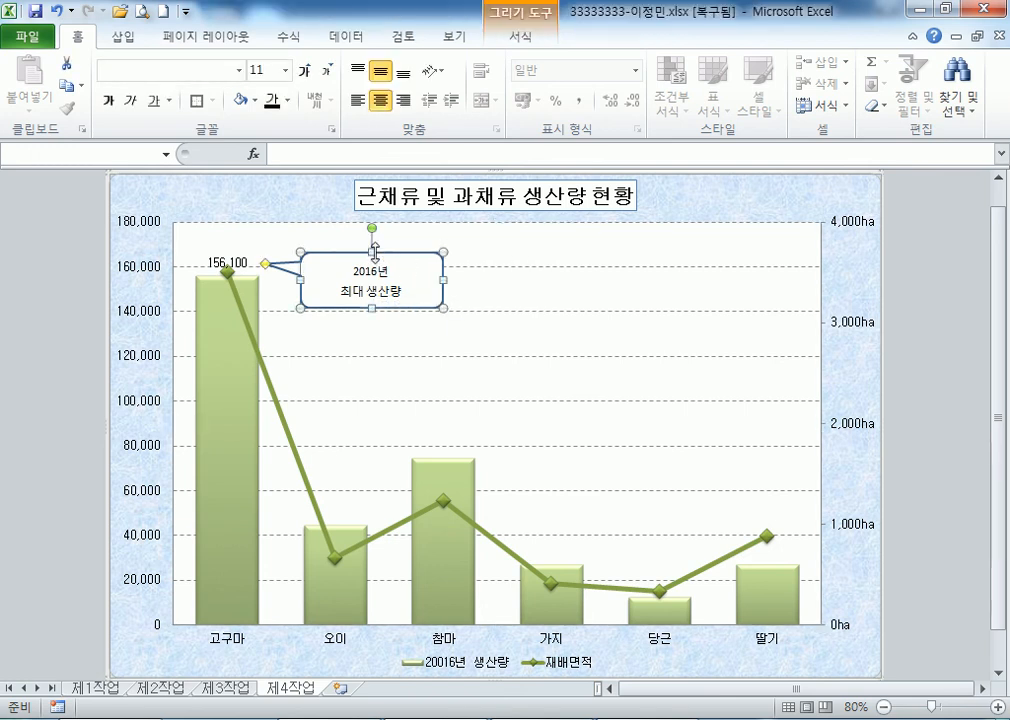
mouse_move(373, 245)
left_mouse_down()
mouse_move(376, 222)
mouse_move(371, 235)
left_mouse_up()
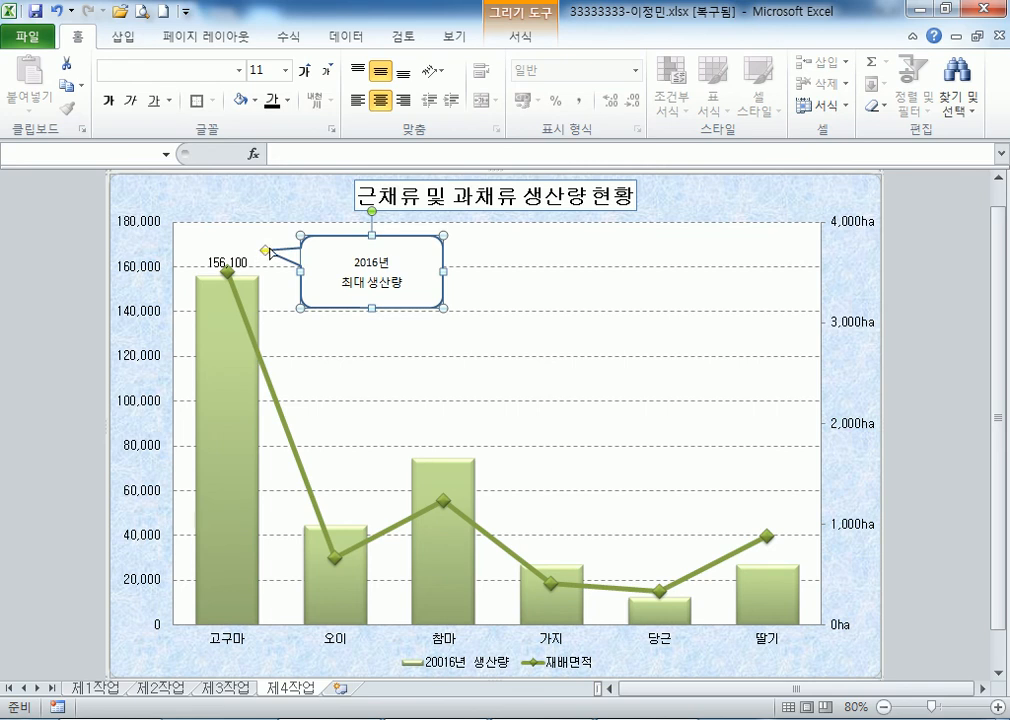
Place the tip of the callout's tail right beside the 156,100 data label above the 고구마 column
mouse_move(269, 249)
left_mouse_down()
mouse_move(262, 232)
mouse_move(266, 283)
mouse_move(259, 255)
mouse_move(258, 267)
mouse_move(372, 338)
mouse_move(458, 313)
mouse_move(496, 285)
mouse_move(258, 254)
left_mouse_up()
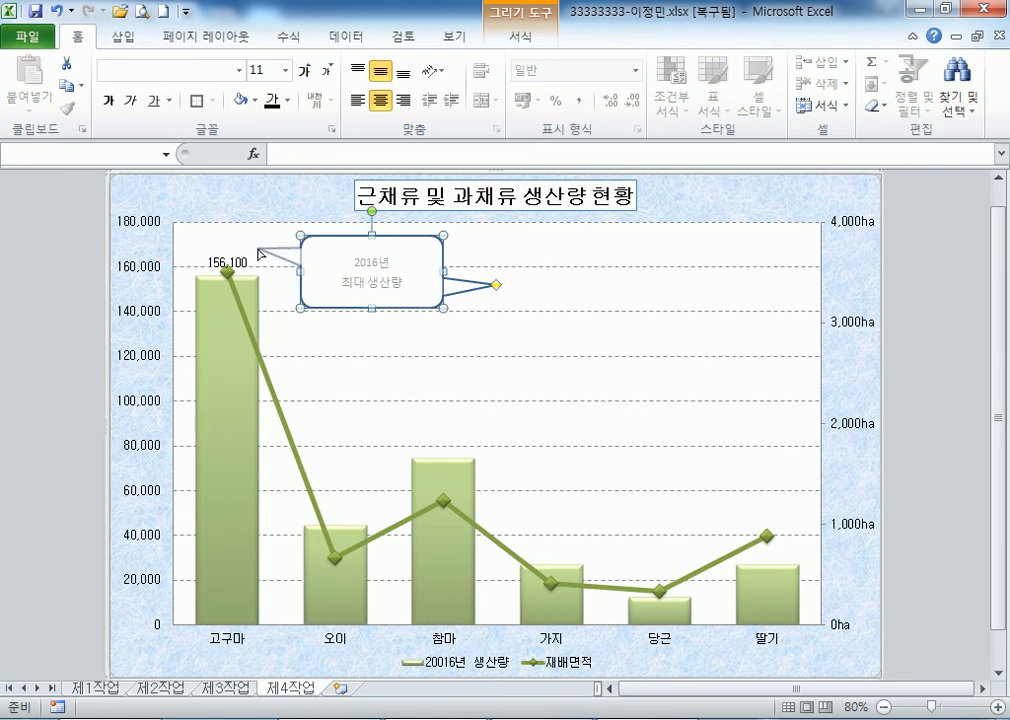
left_click_drag(258, 254, 258, 254)
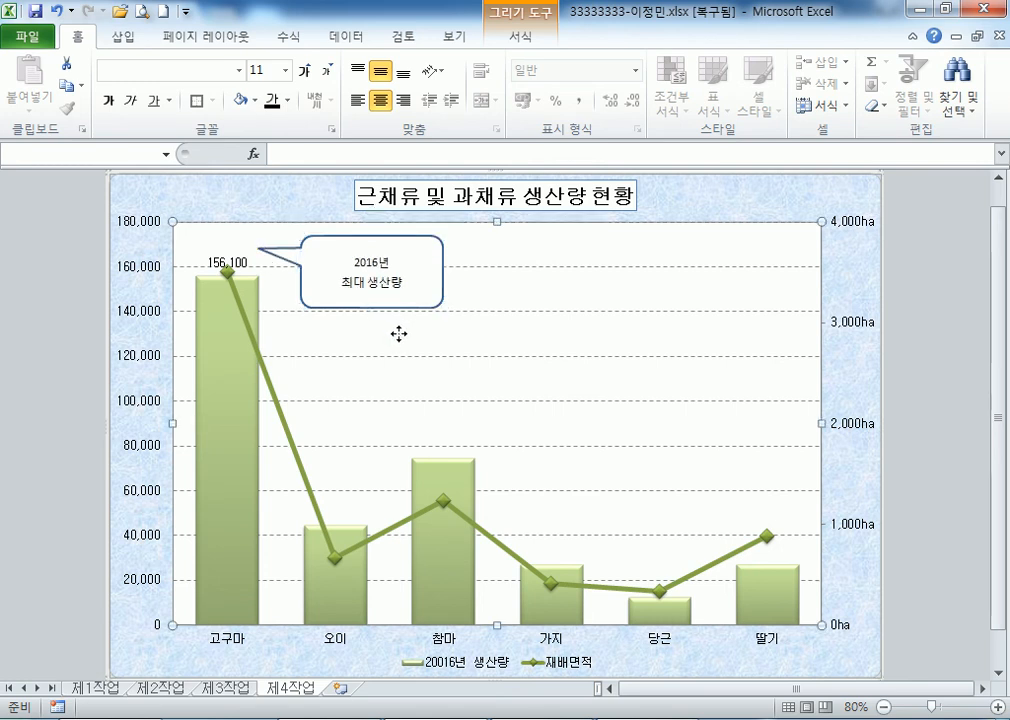
left_click(388, 343)
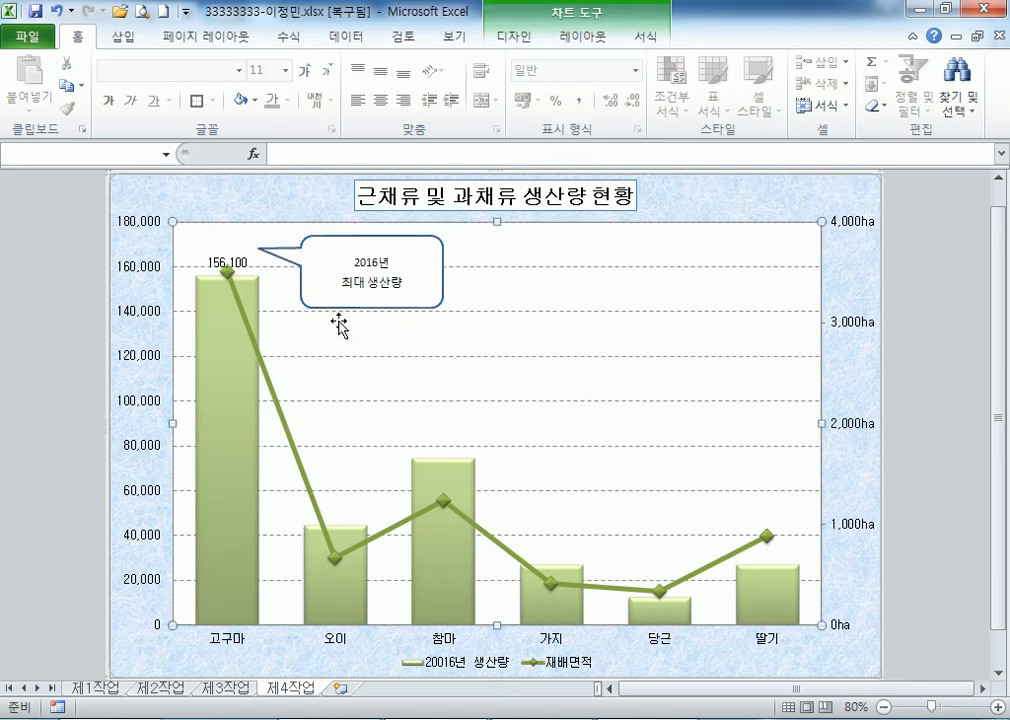
left_click(266, 254)
left_click_drag(258, 254, 261, 259)
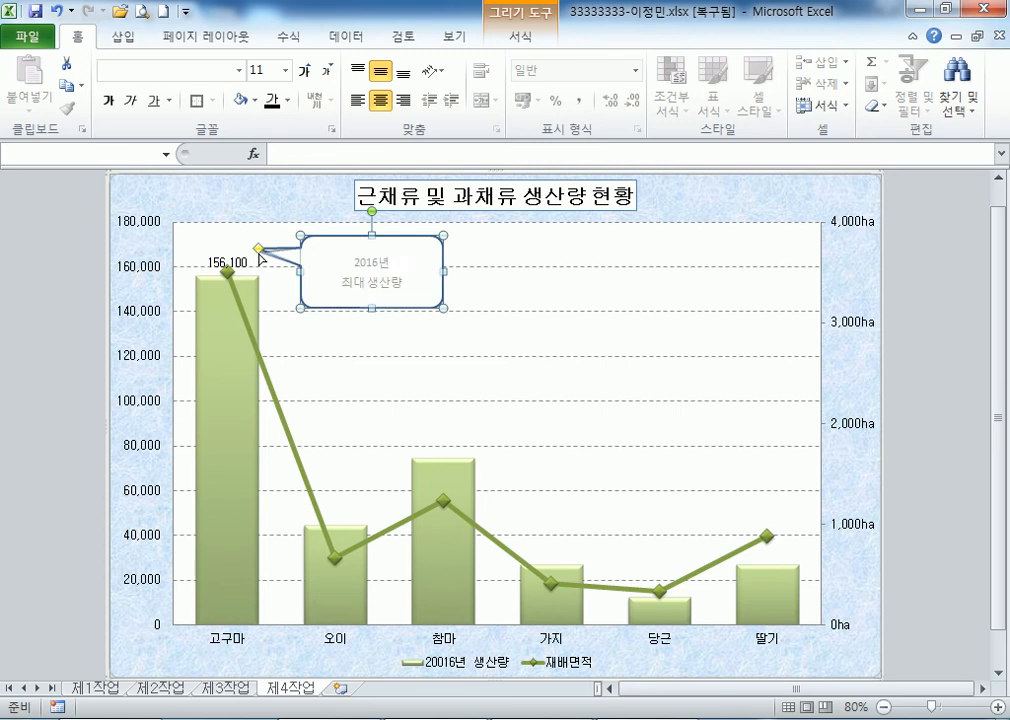
left_click(538, 327)
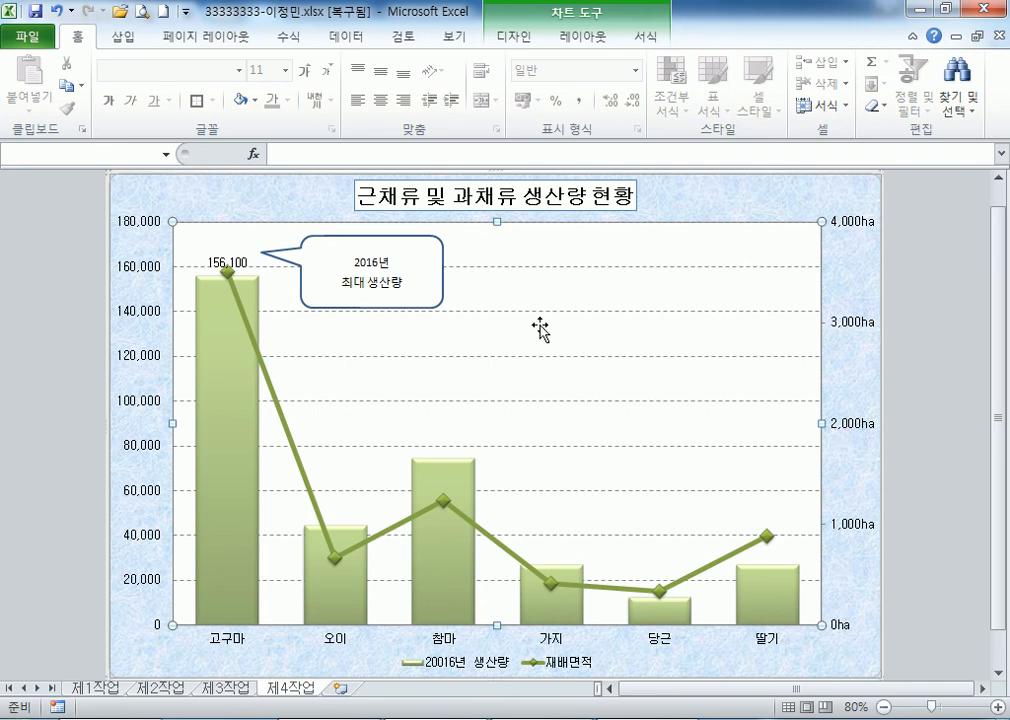
Try a blank line between "2016년" and "최대 생산량" in the callout, and remove it again
left_click(345, 280)
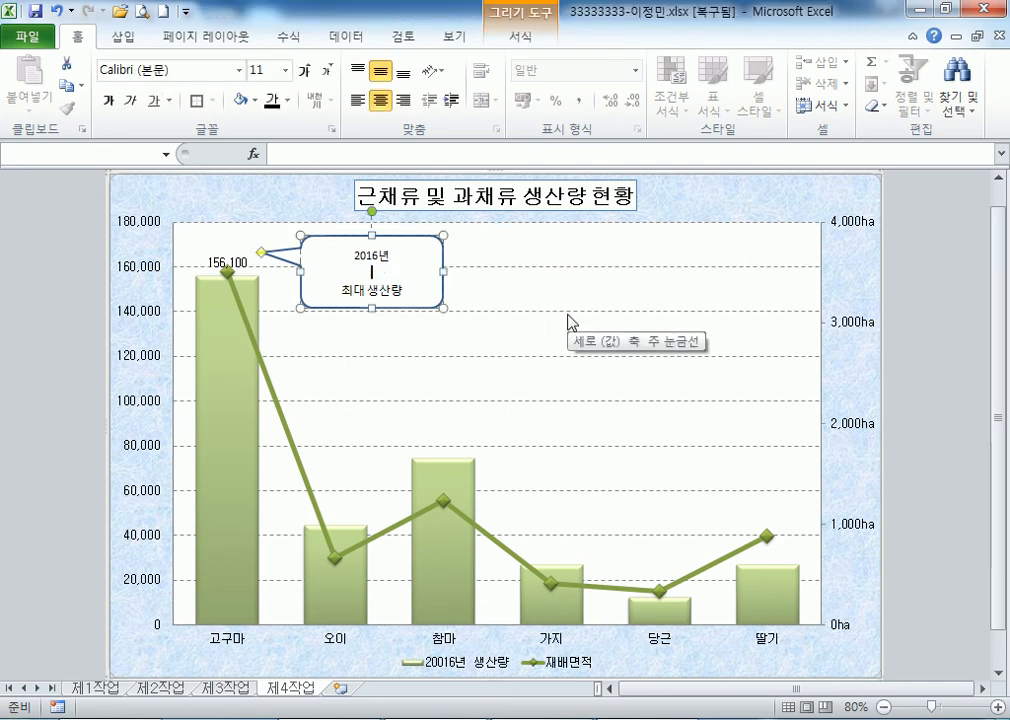
key("Delete")
key("Return")
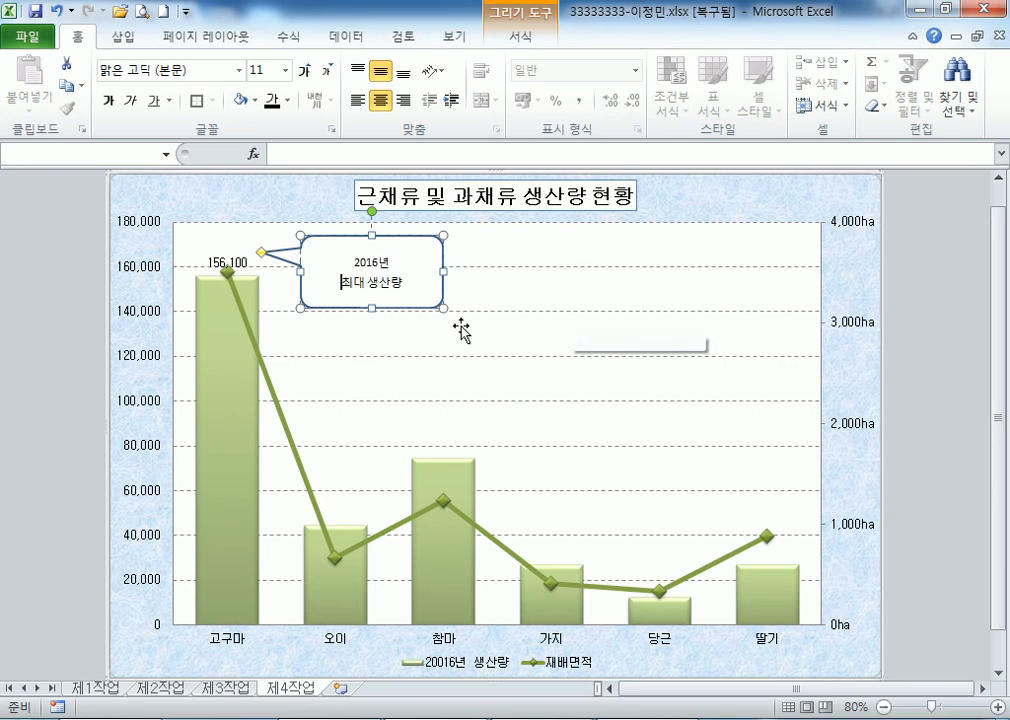
left_click_drag(380, 265, 388, 293)
Check the callout's size and its text box alignment and margins in the shape format settings, and deselect the chart
left_click(382, 234)
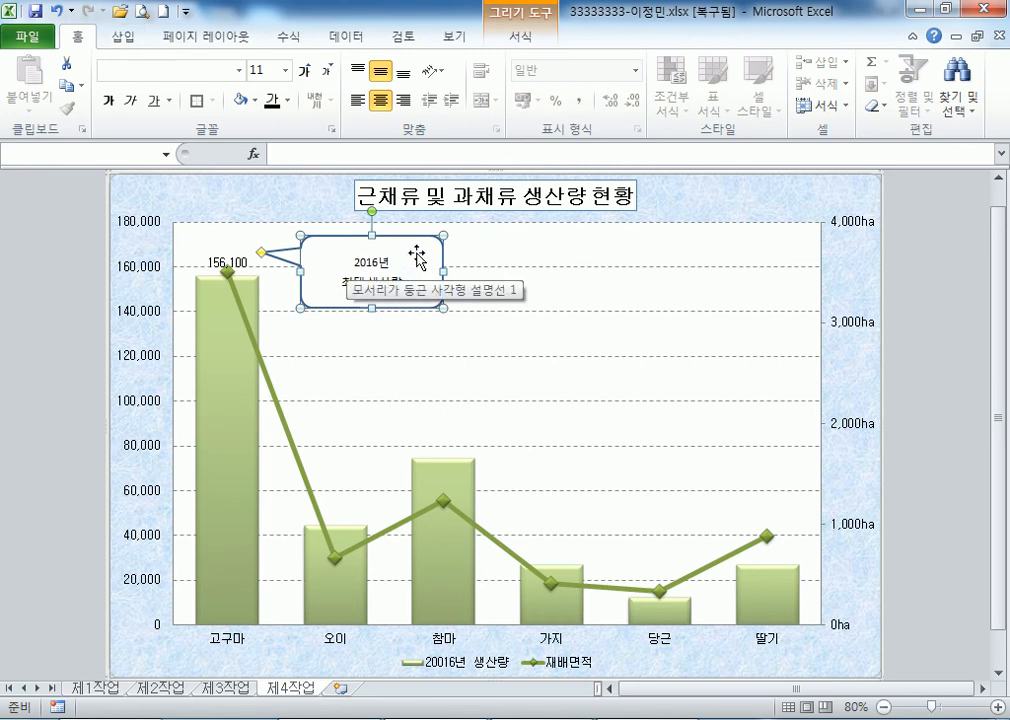
left_click(519, 36)
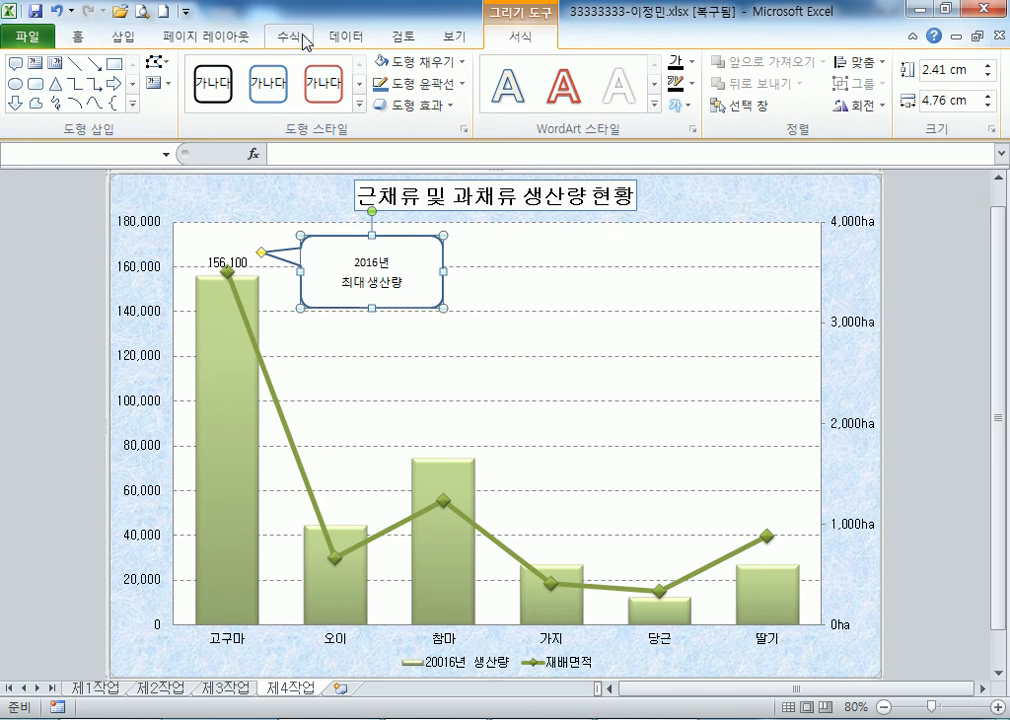
double_click(408, 237)
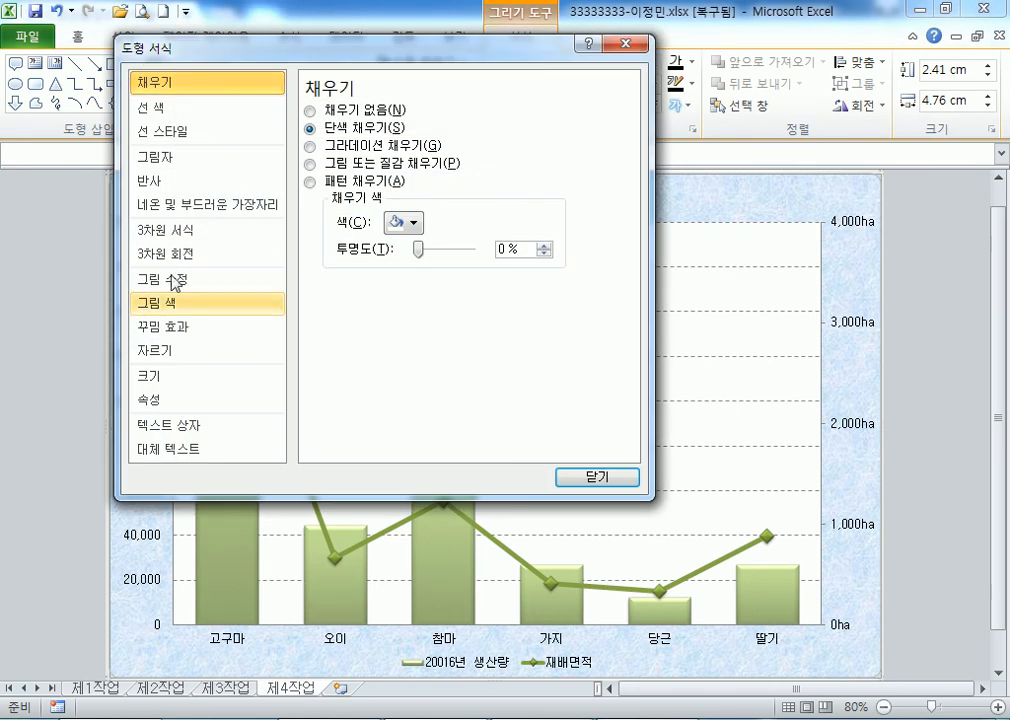
left_click(168, 424)
left_click_drag(480, 58, 750, 27)
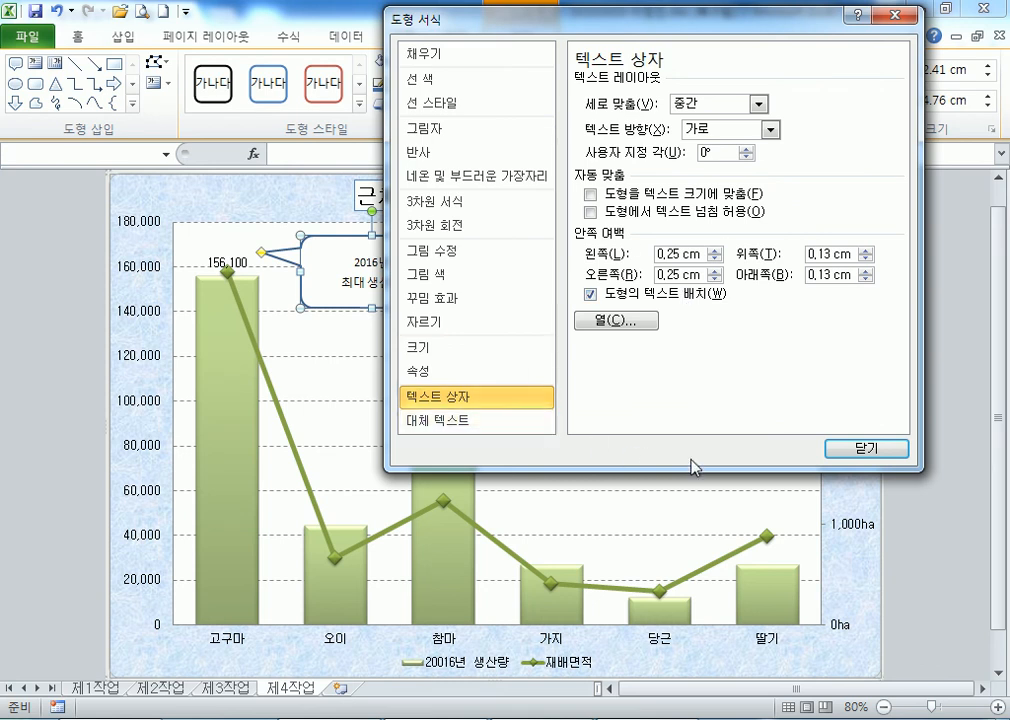
left_click(882, 452)
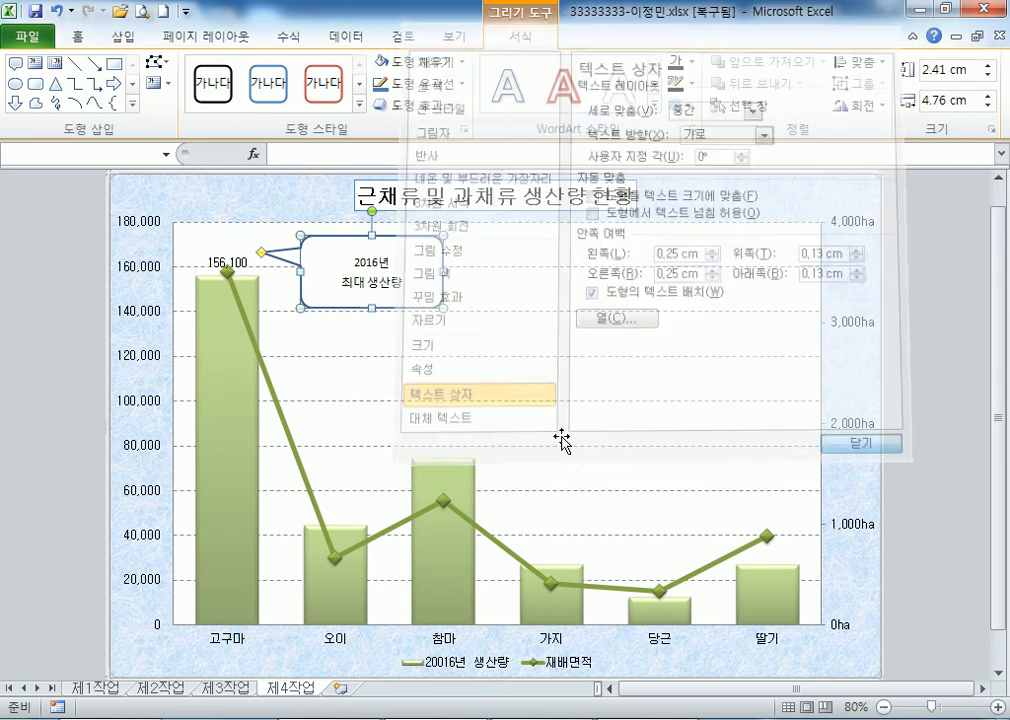
left_click(497, 286)
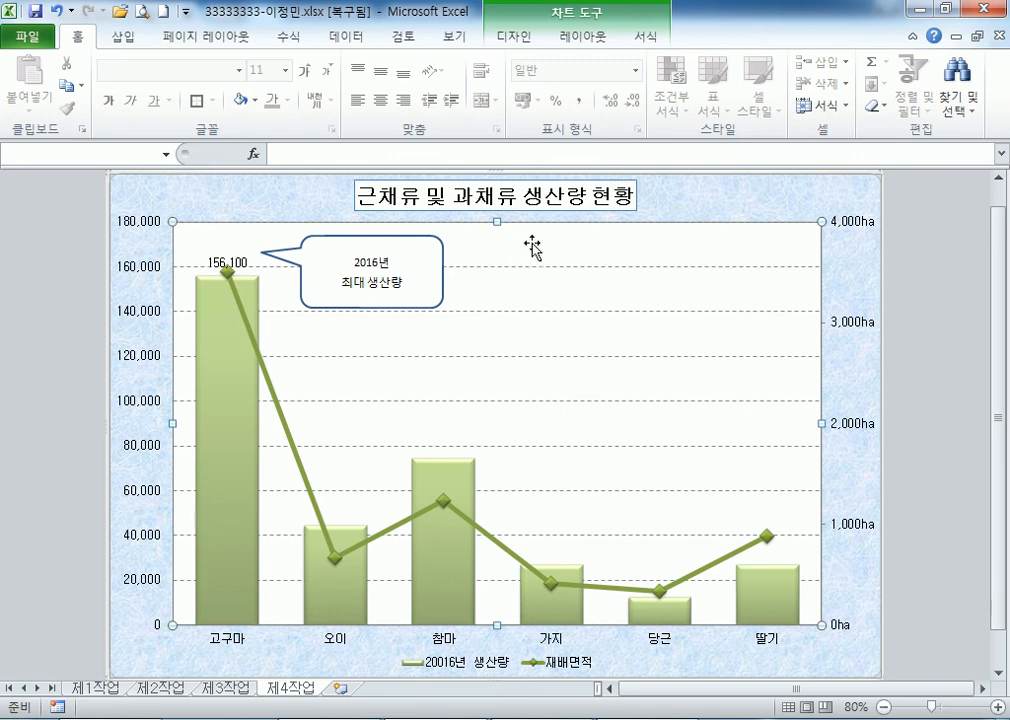
left_click(50, 240)
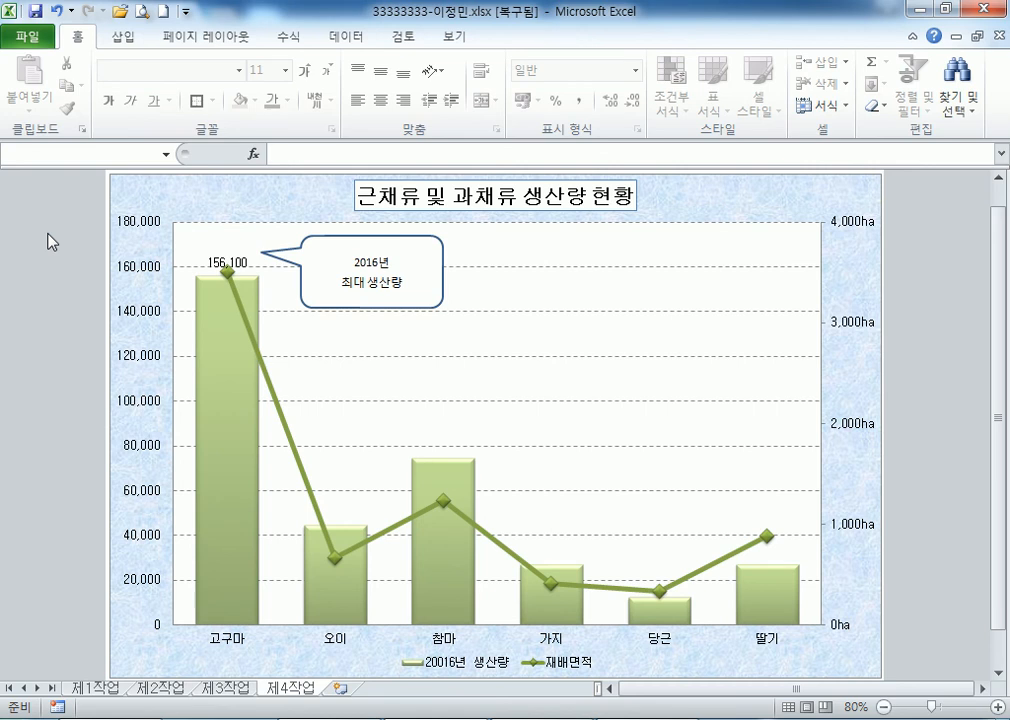